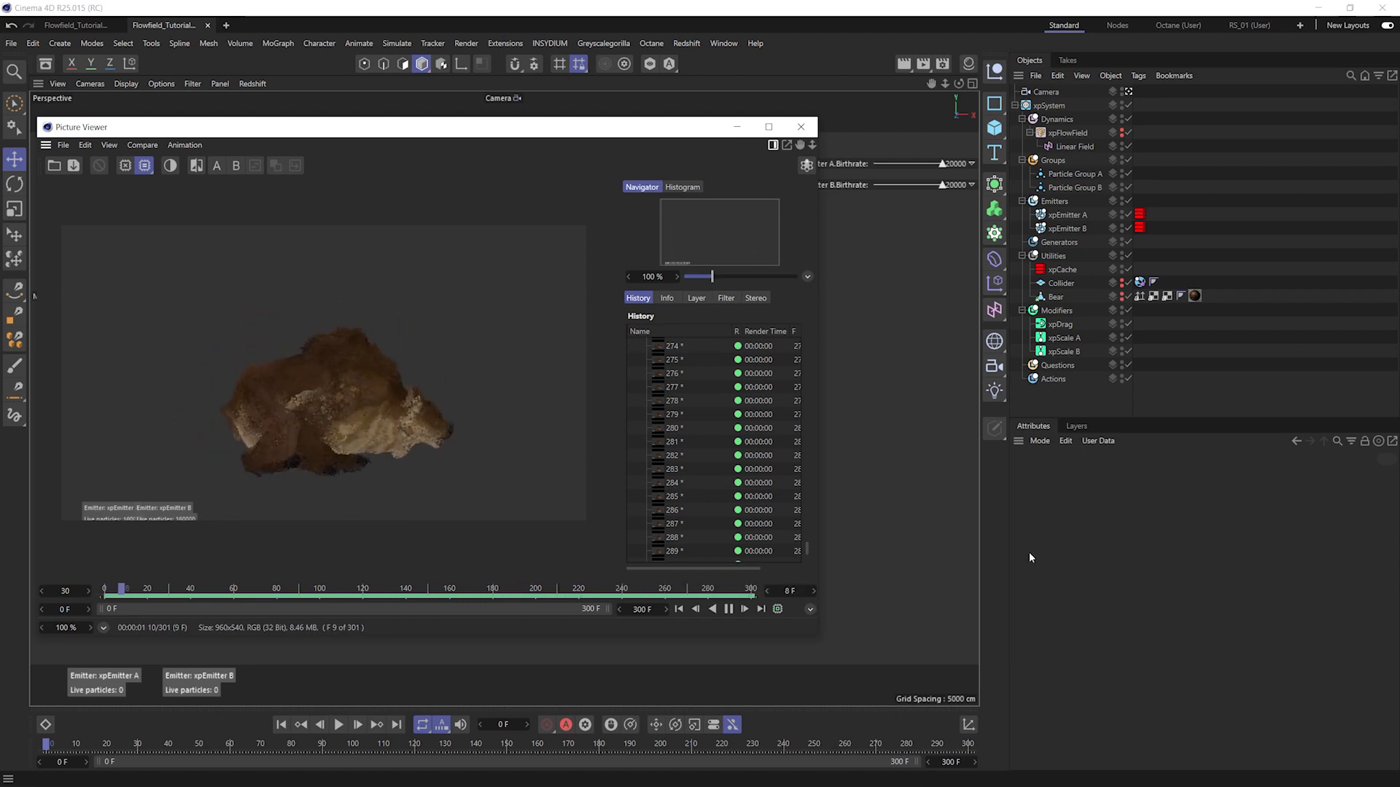
# - Close the Picture Viewer and review the emission settings of xpEmitter A and xpEmitter B with the particles at frame 178
pyautogui.click(810, 128)
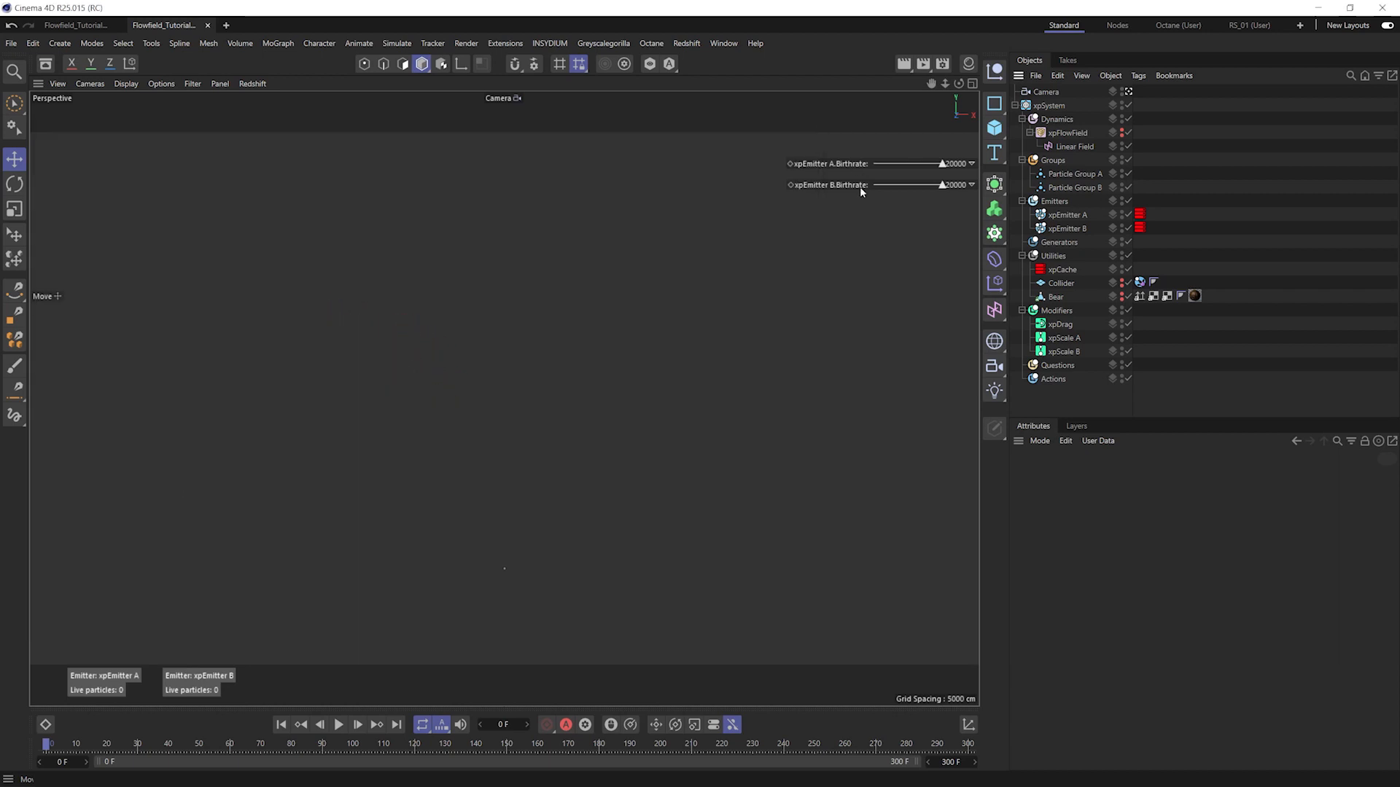
pyautogui.click(1078, 216)
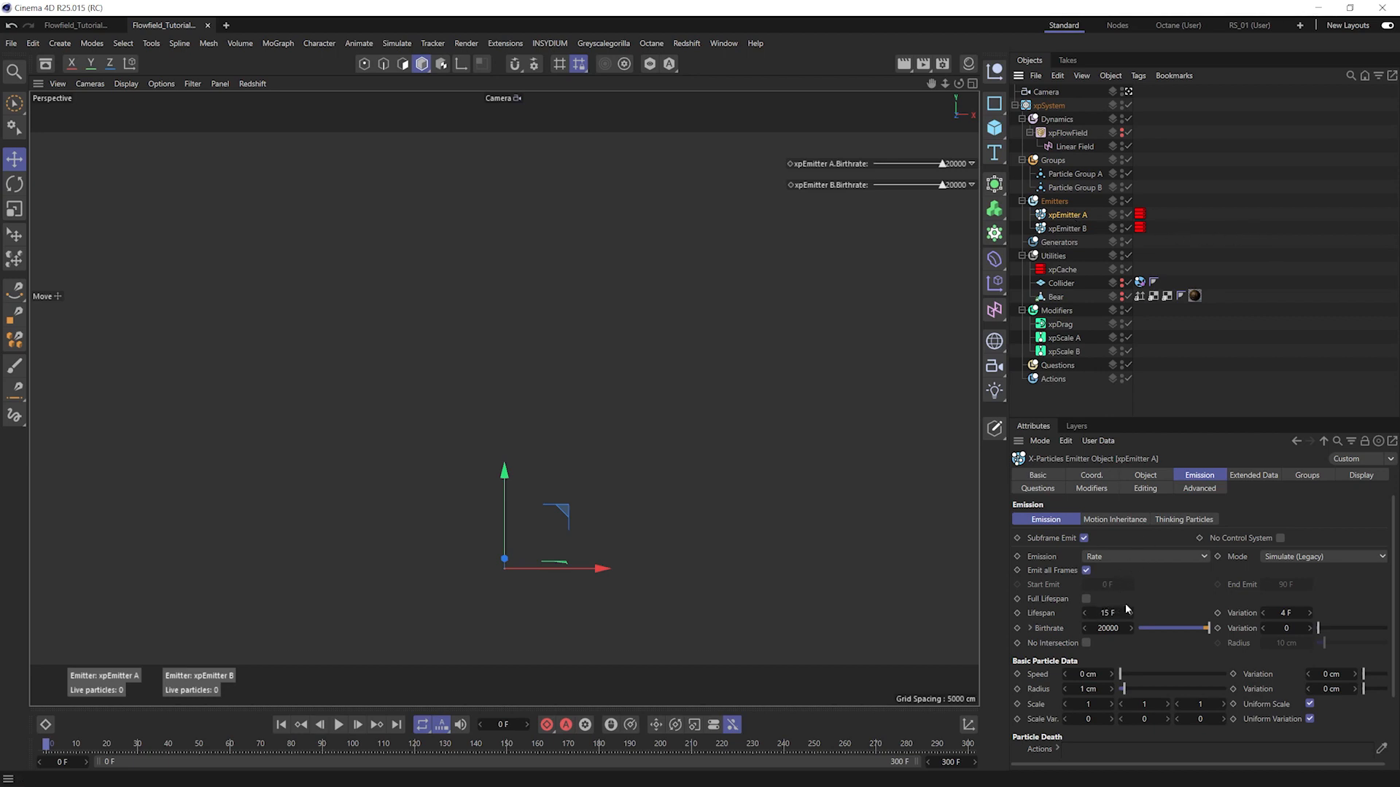
pyautogui.click(1066, 229)
pyautogui.moveTo(544, 744); pyautogui.dragTo(593, 744)
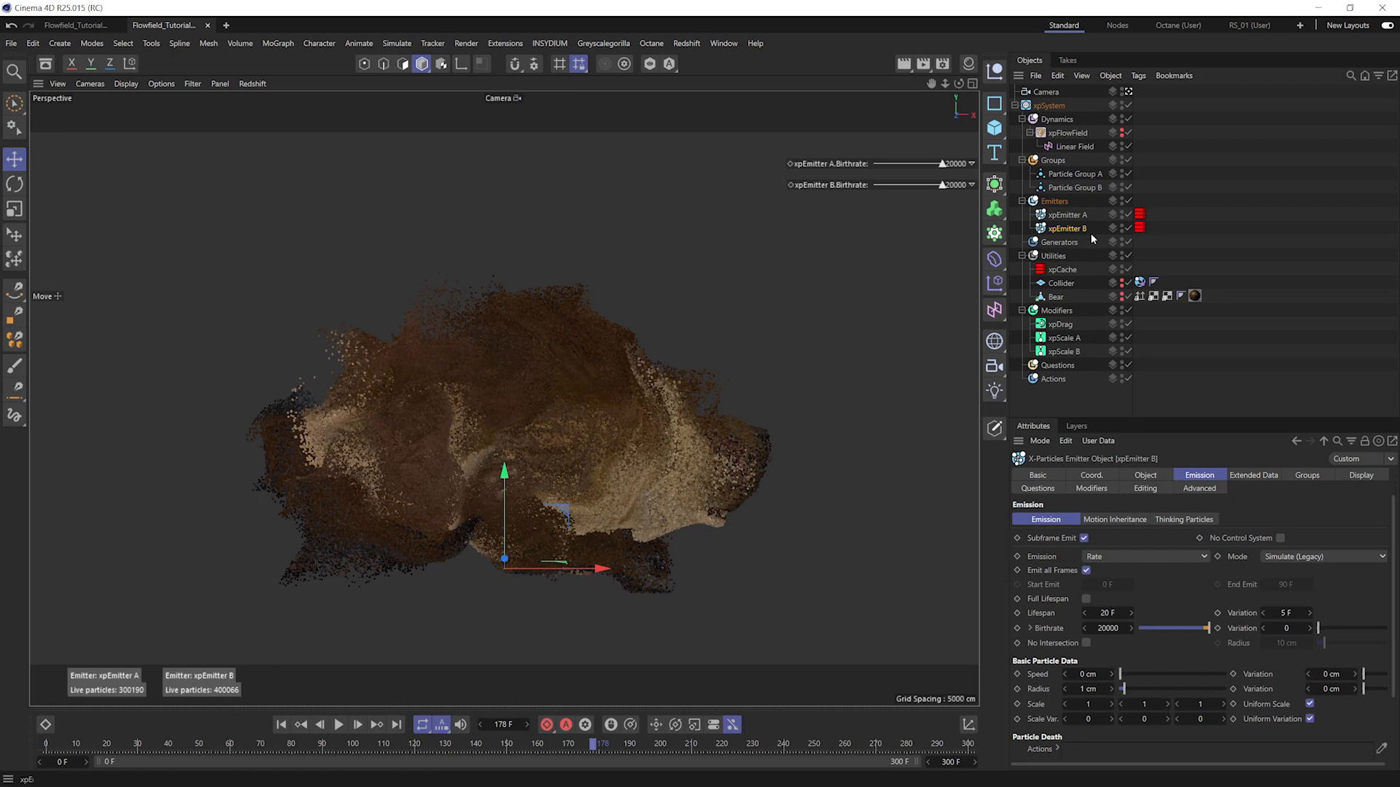
# - Review the object settings of Particle Group A, Particle Group B and the xpScale A modifier
pyautogui.click(1079, 187)
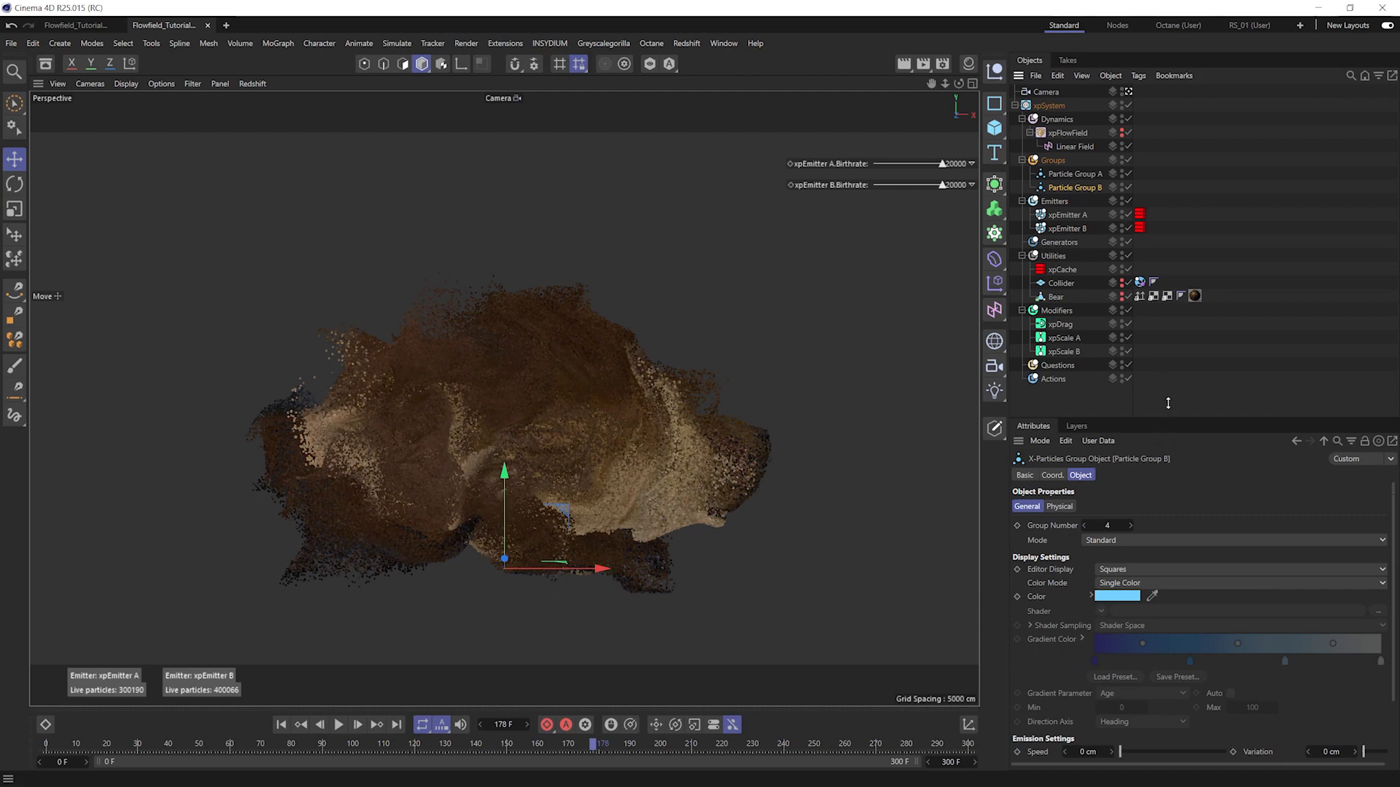
pyautogui.click(1074, 336)
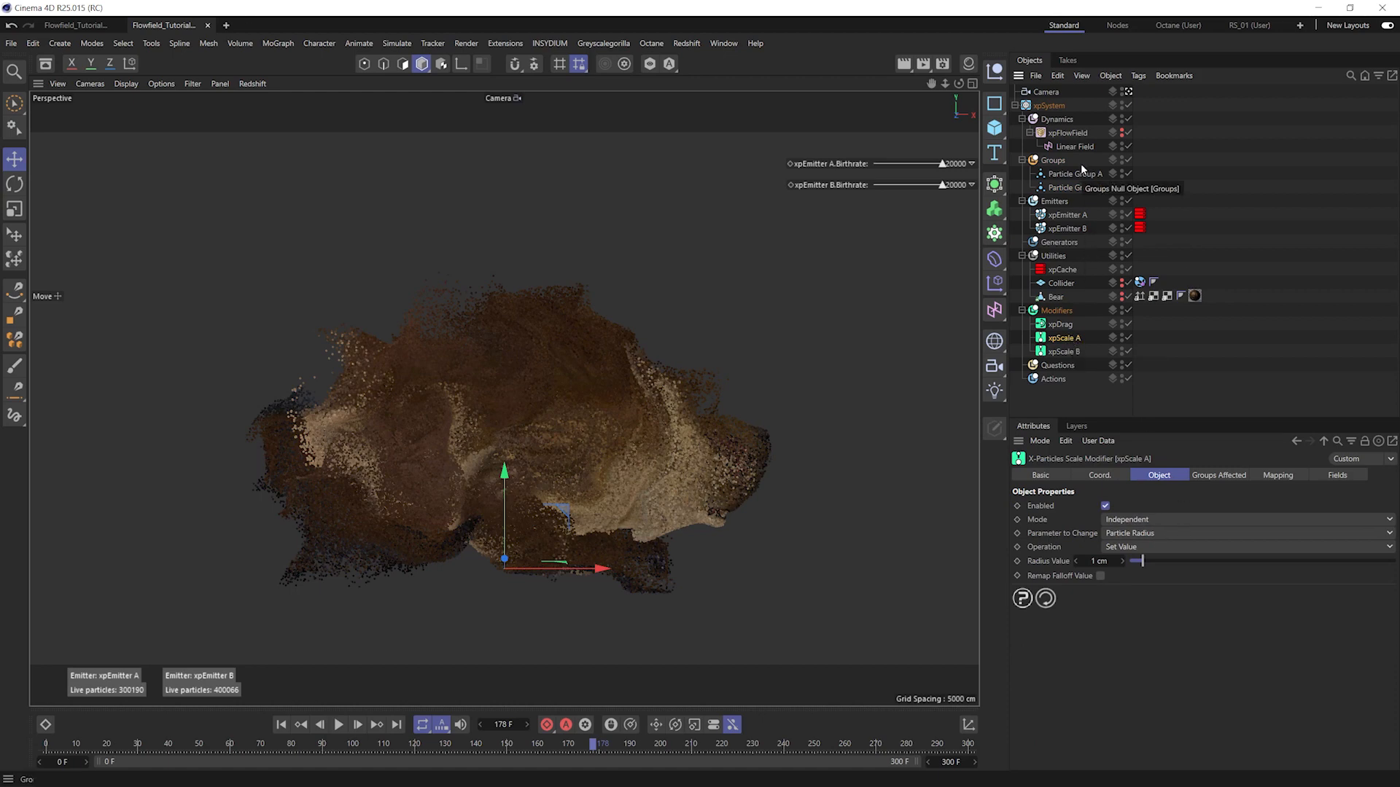
pyautogui.click(1085, 188)
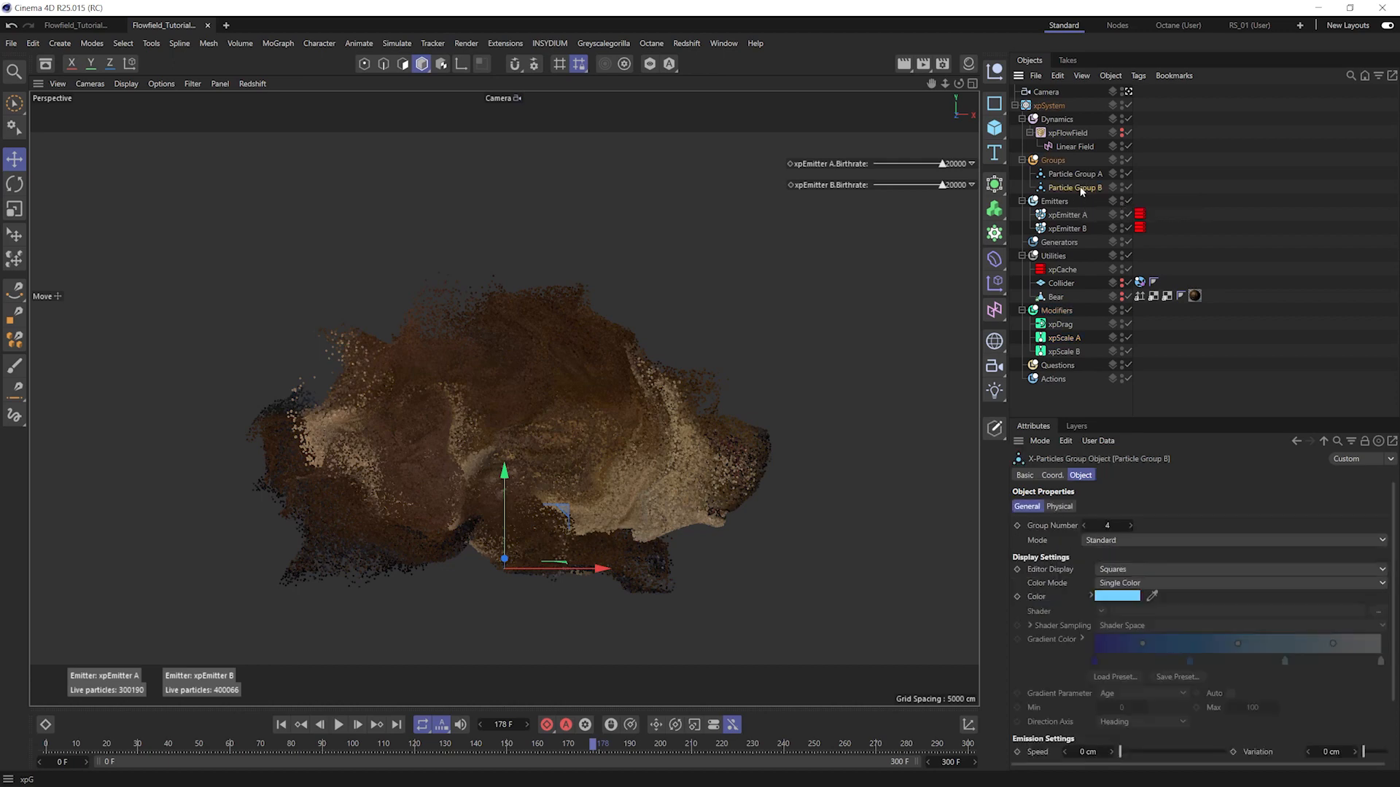
pyautogui.moveTo(1181, 417); pyautogui.dragTo(1180, 357)
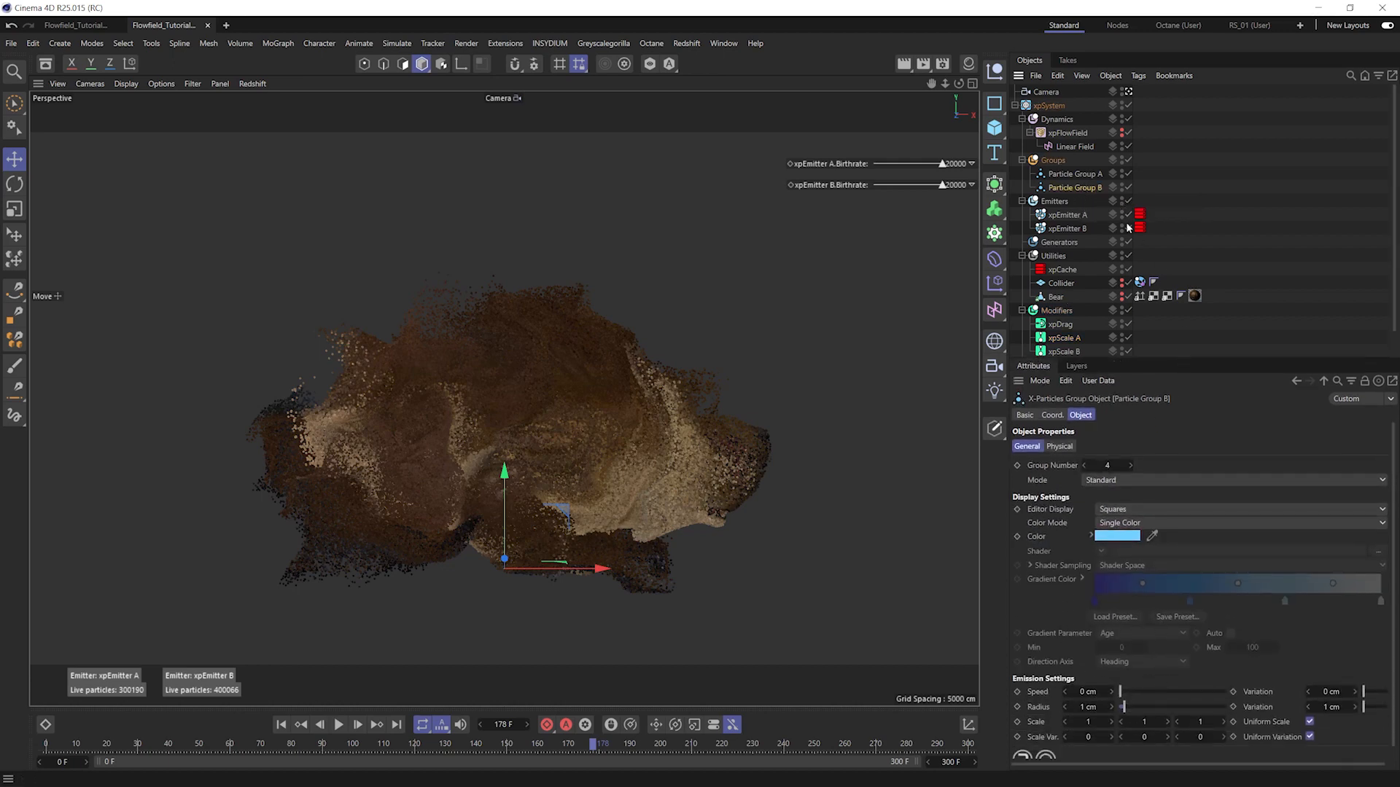
pyautogui.click(1072, 175)
pyautogui.click(1084, 188)
pyautogui.moveTo(1152, 359); pyautogui.dragTo(1155, 399)
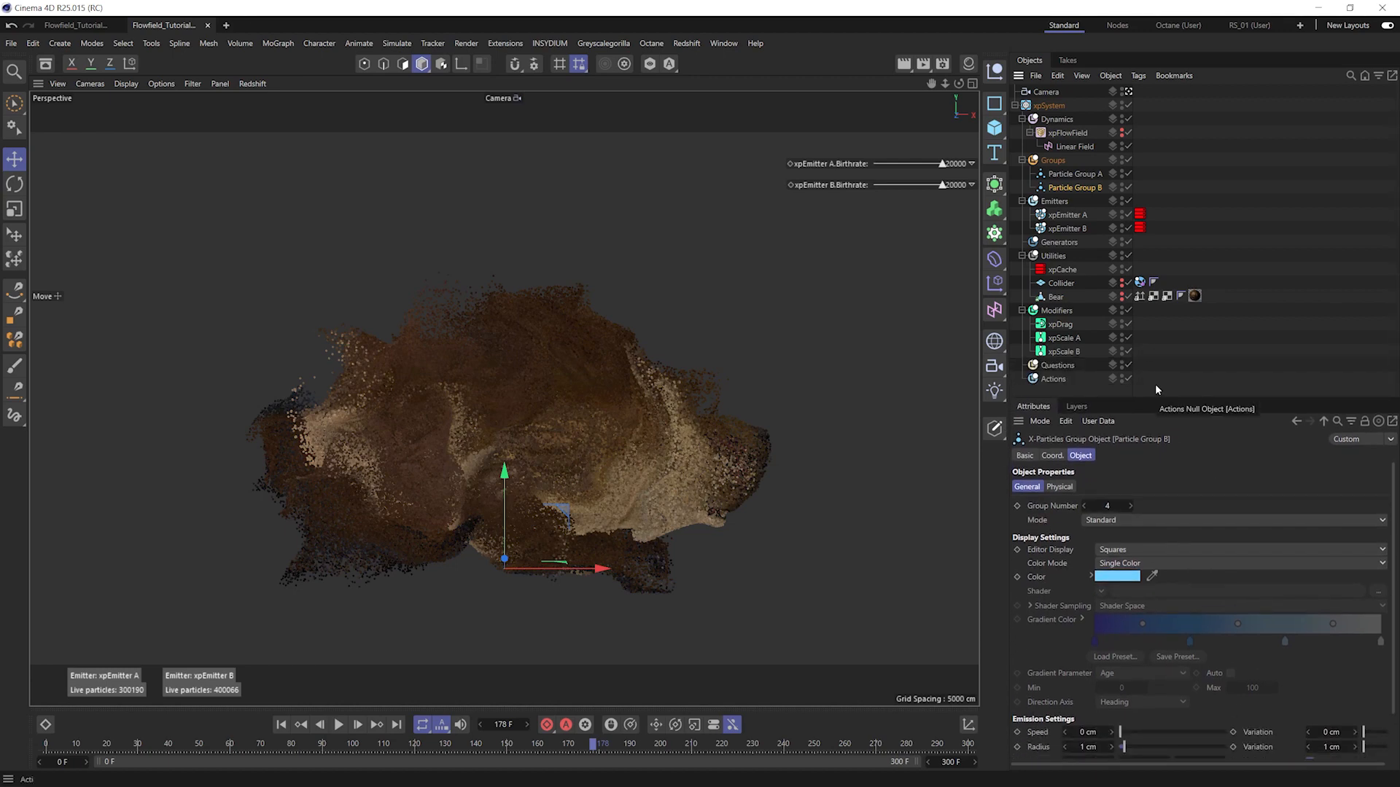
# - Clear the selection, scrub through the cached particle animation and return to the first frame
pyautogui.click(1173, 382)
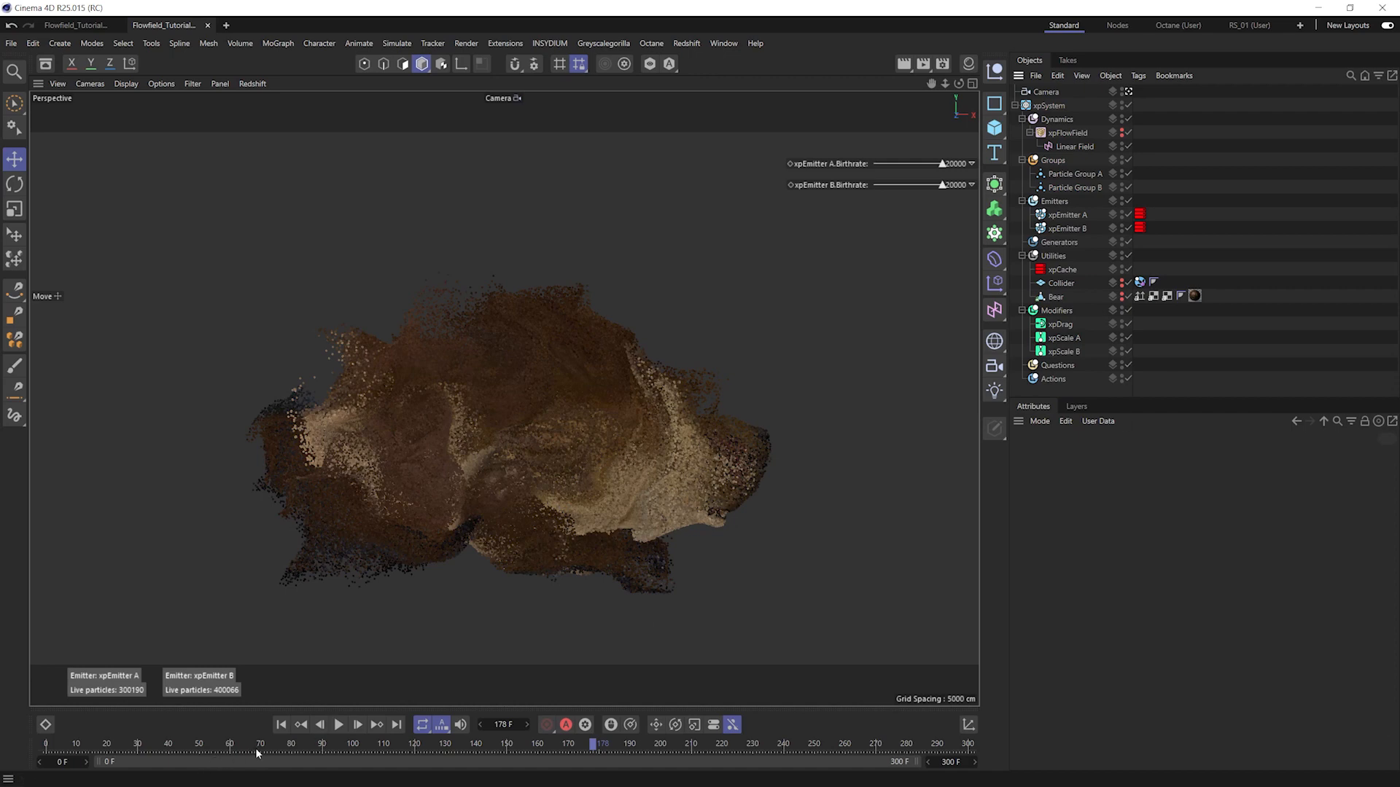
pyautogui.moveTo(260, 749); pyautogui.dragTo(737, 751)
pyautogui.hotkey('shift', 'f')
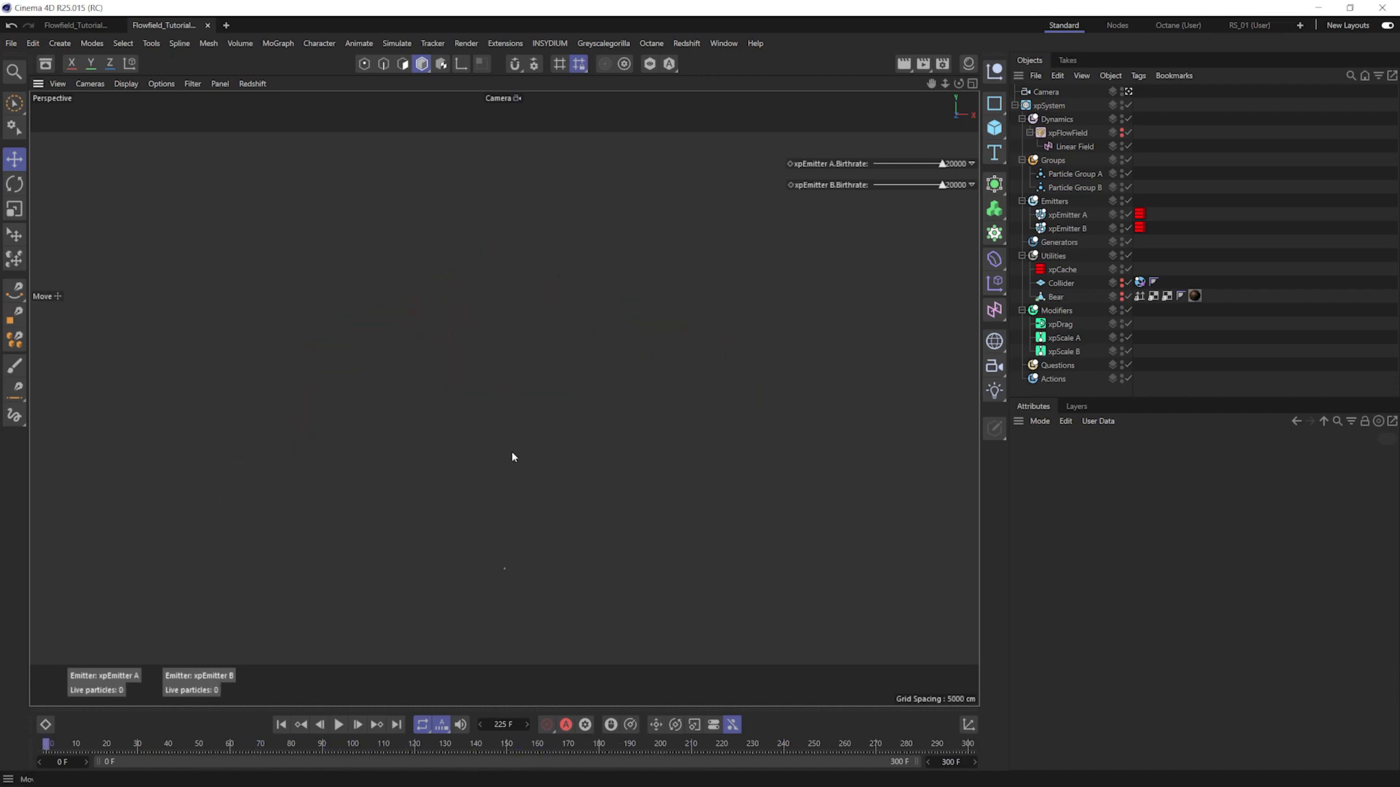
# - Collapse the xpSystem hierarchy and add three null objects to the scene
pyautogui.click(1014, 105)
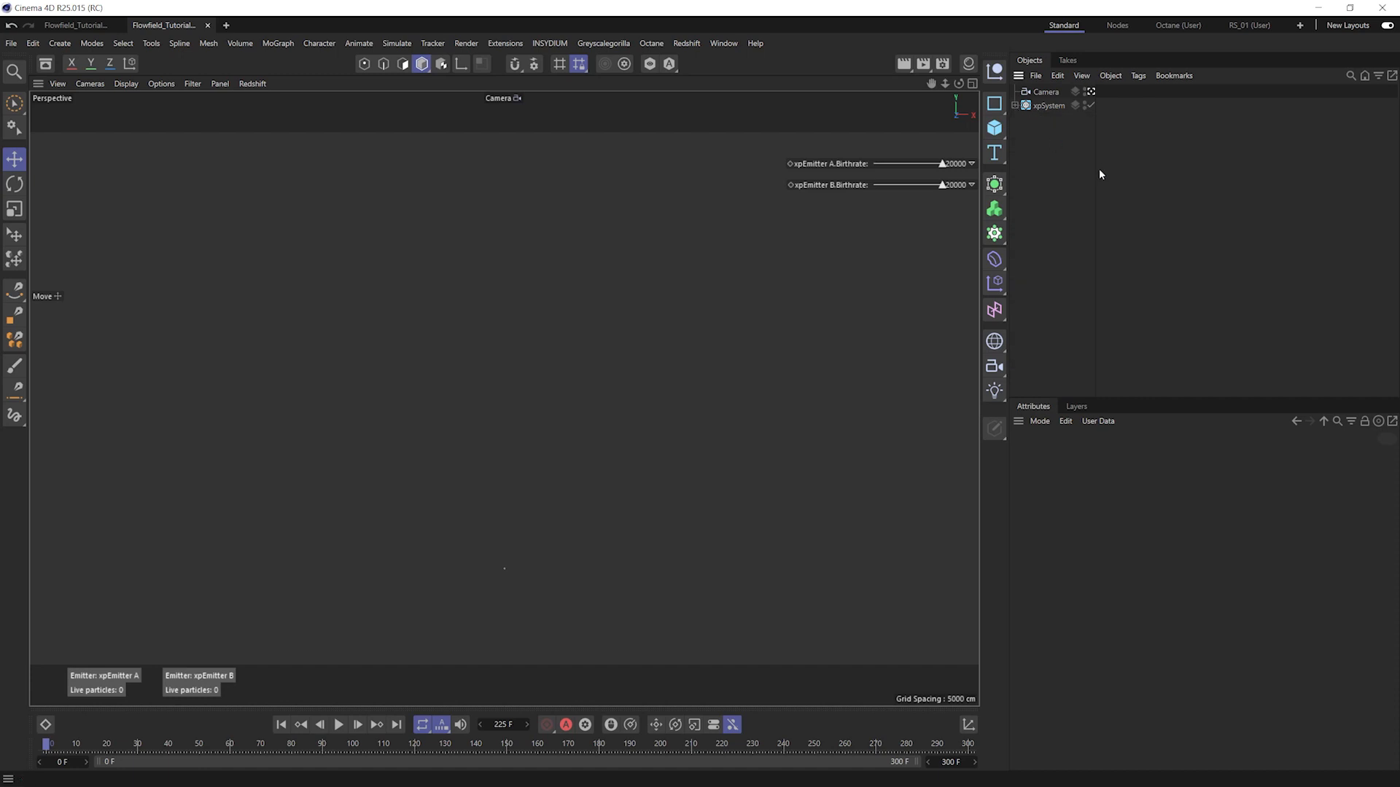
pyautogui.click(998, 73)
pyautogui.click(996, 73)
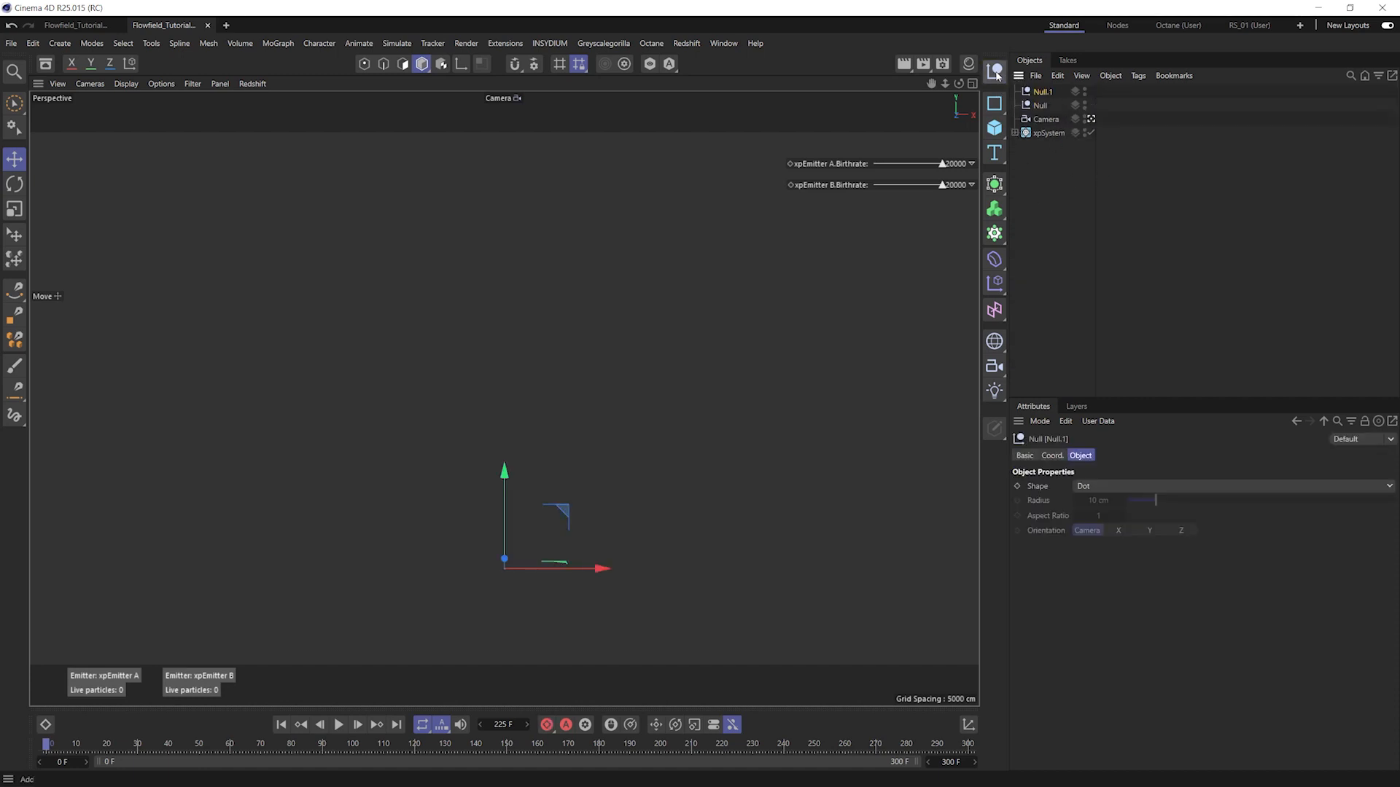
pyautogui.click(997, 72)
# - Rename the three nulls, from the top of the hierarchy down, as Cameras, Lights and Scene Objects
pyautogui.doubleClick(1044, 92)
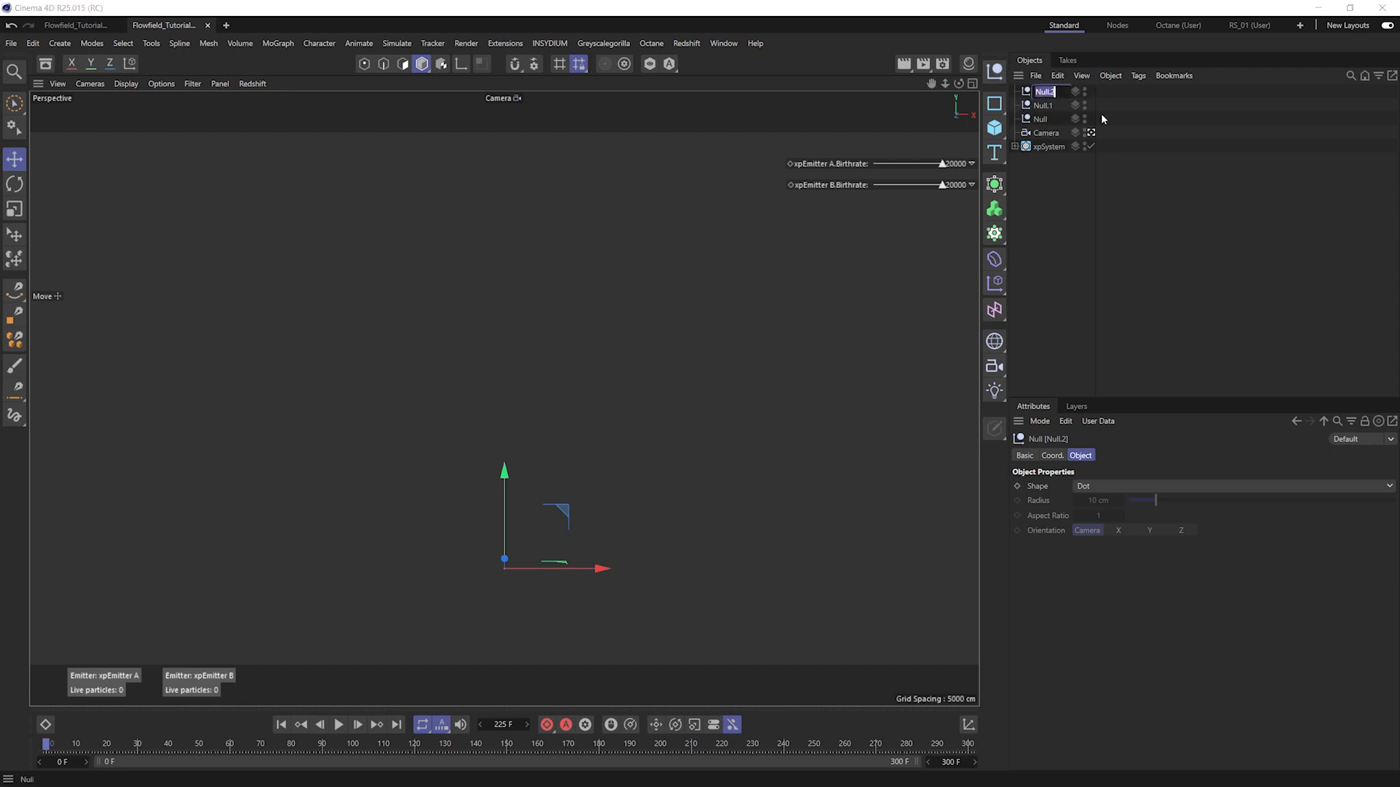
pyautogui.write('Cameras')
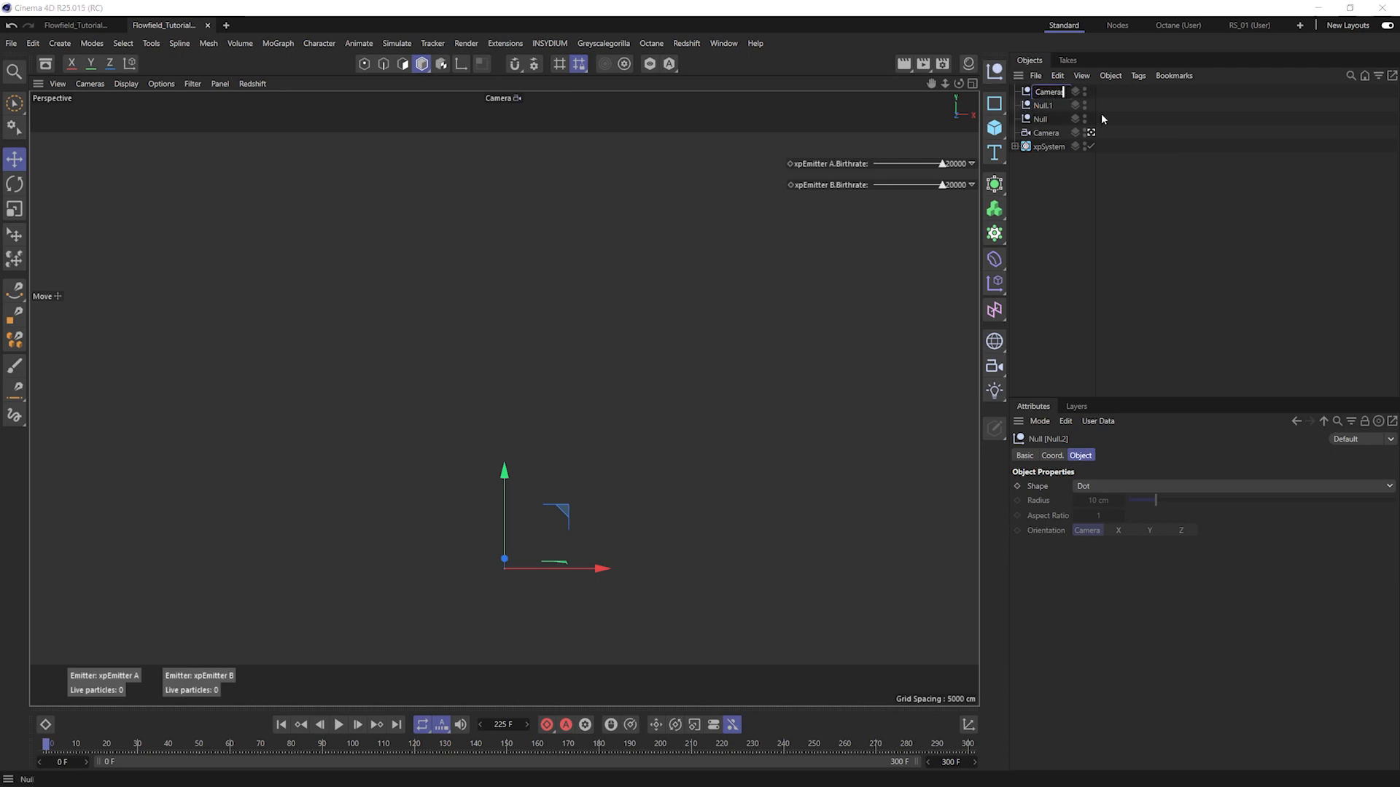
pyautogui.press('Return')
pyautogui.press('Down')
pyautogui.press('Return')
pyautogui.write('Lights')
pyautogui.press('Return')
pyautogui.press('Down')
pyautogui.press('Return')
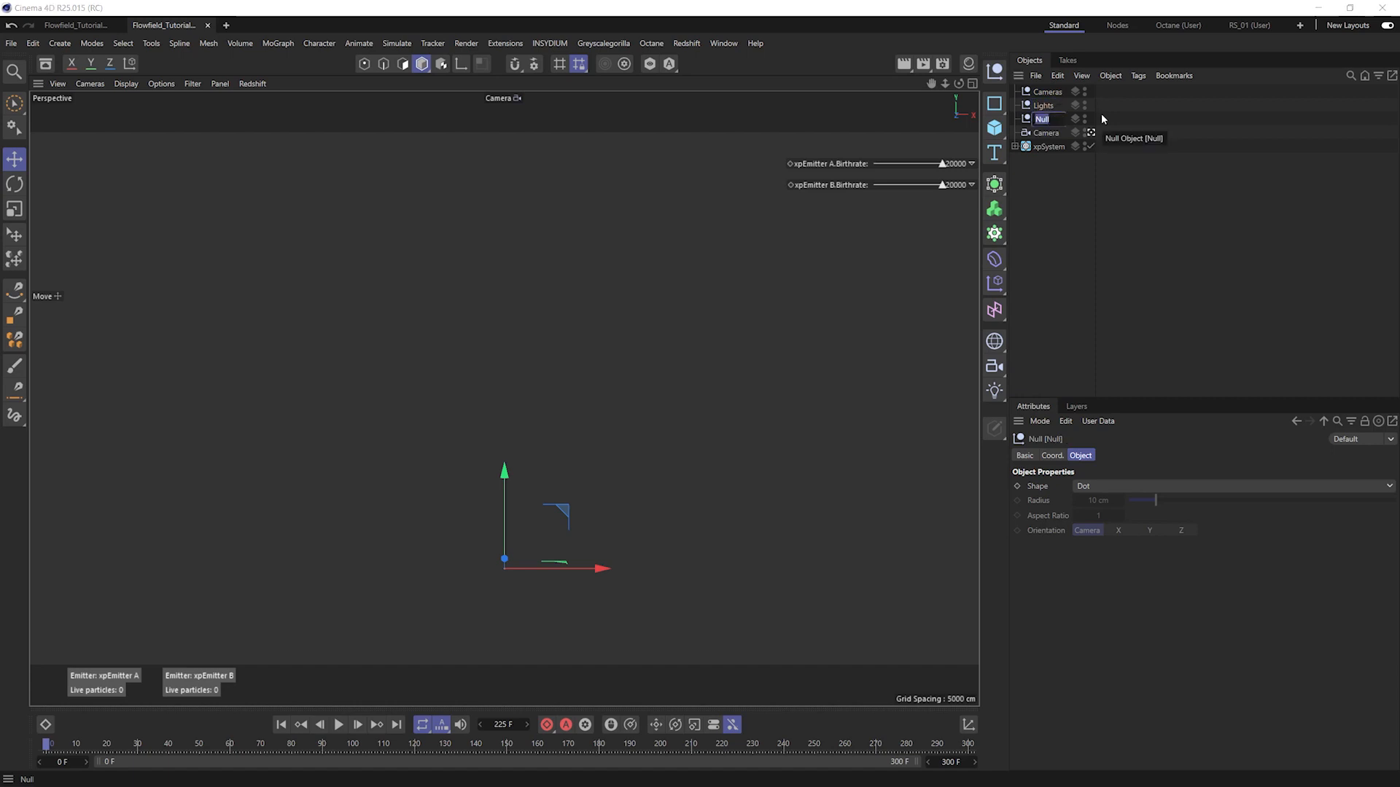
pyautogui.write('Scene Objects')
pyautogui.press('Return')
pyautogui.click(1081, 200)
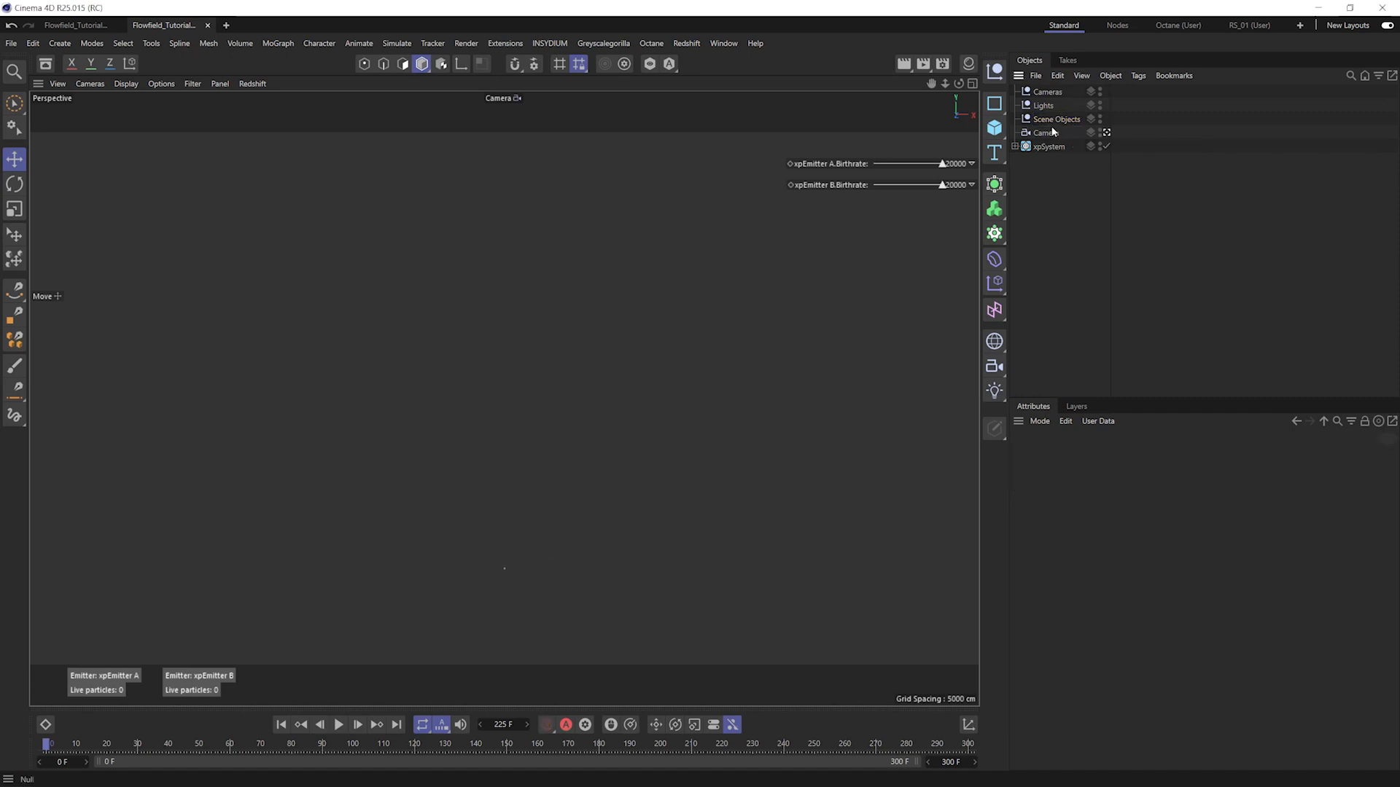
# - Make the camera a child of the Cameras null and give it an OctaneCameraTag
pyautogui.moveTo(1045, 133); pyautogui.dragTo(1055, 97)
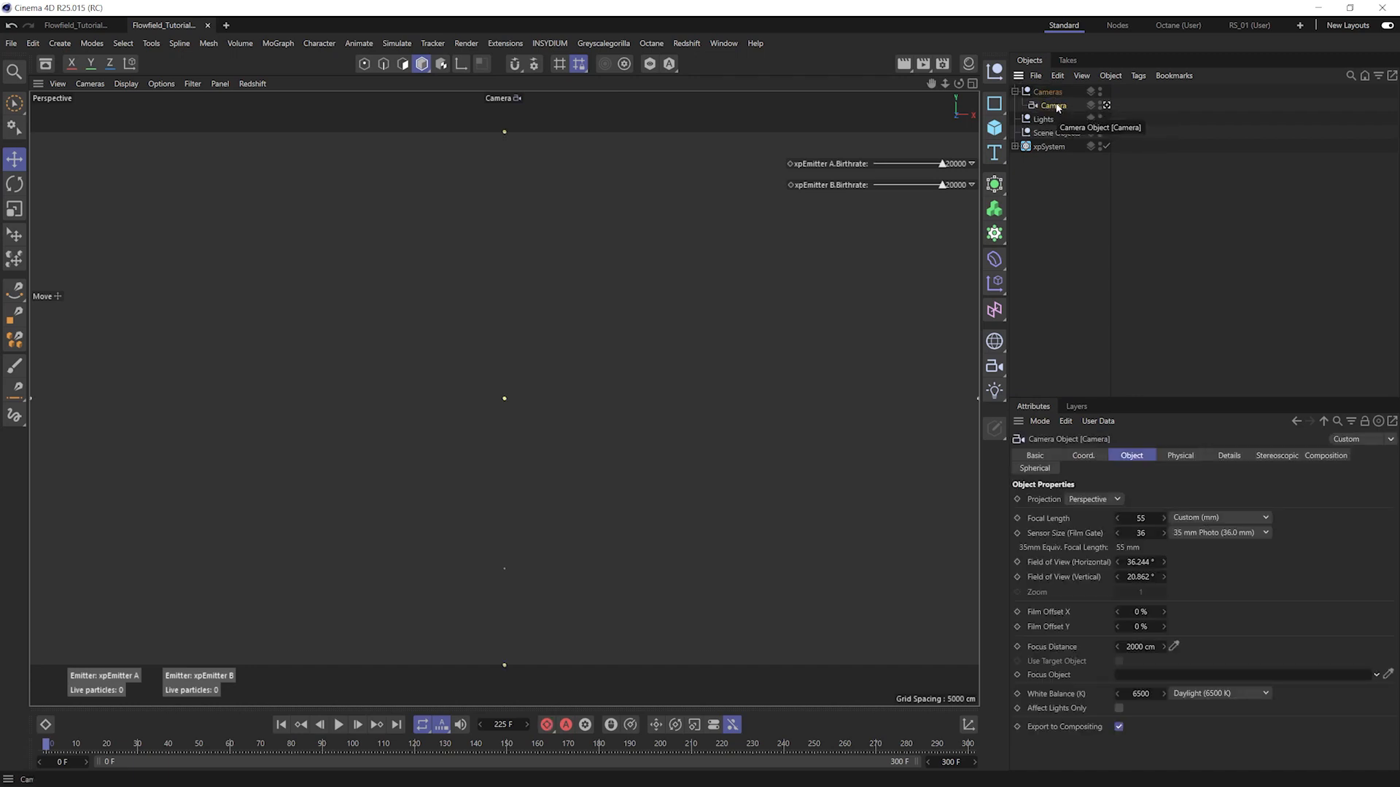
pyautogui.rightClick(1043, 107)
pyautogui.moveTo(1107, 58)
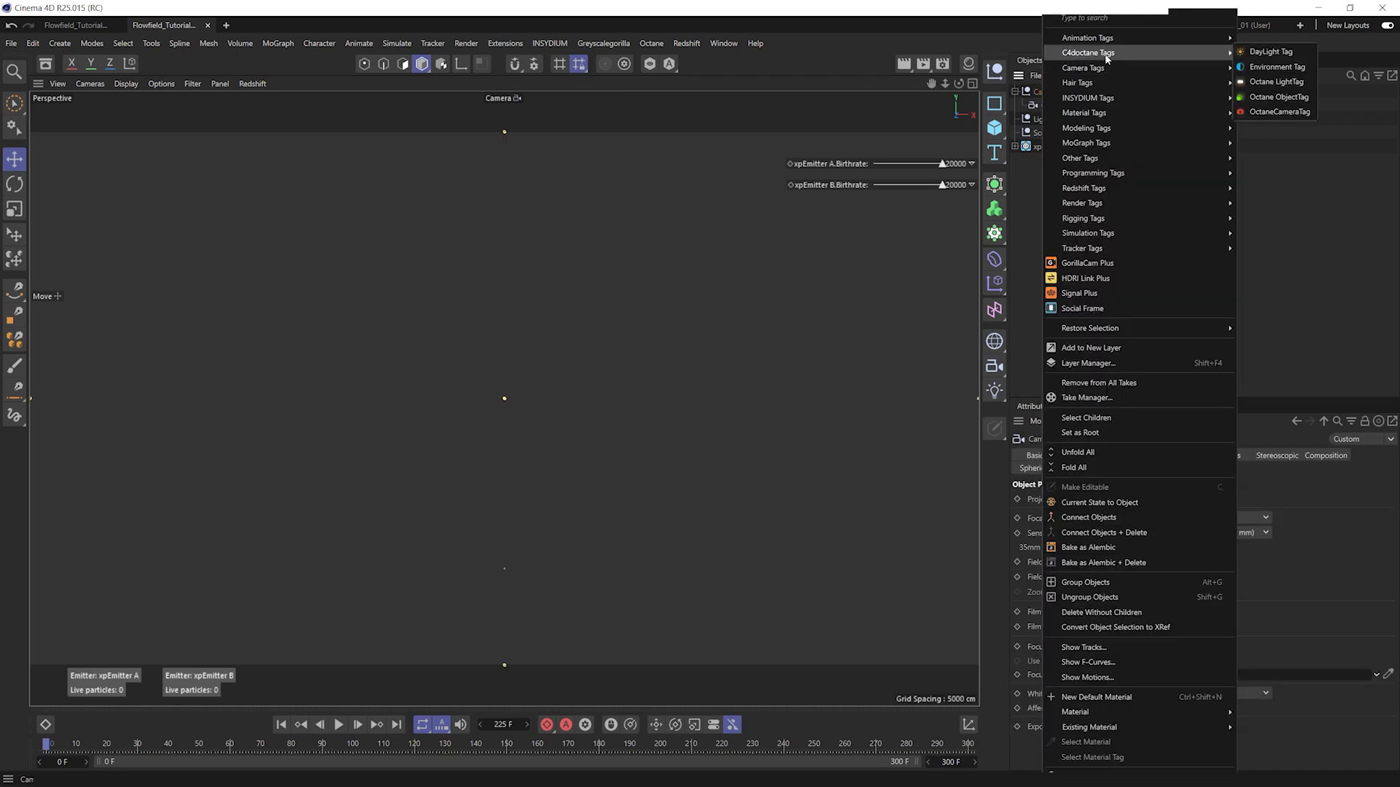
pyautogui.click(1283, 112)
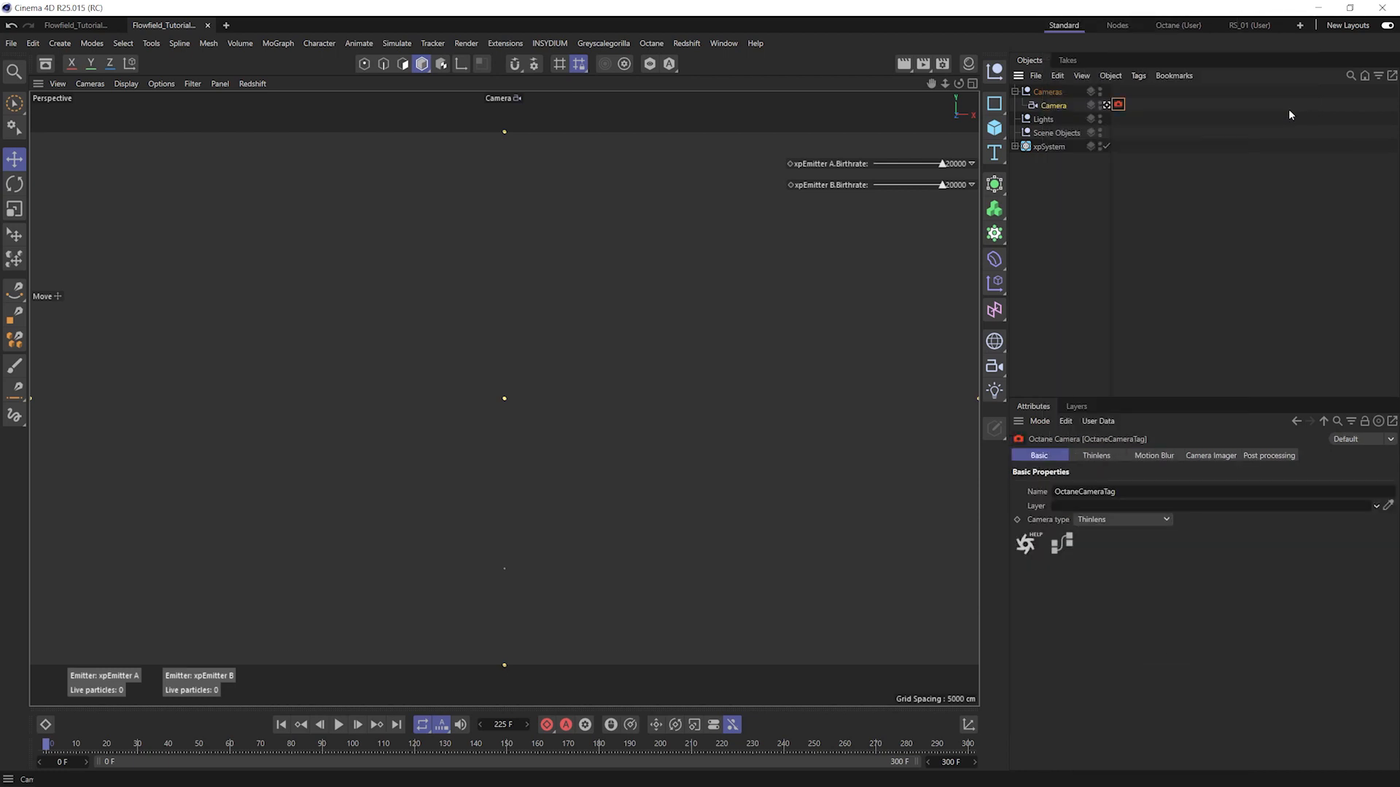
# - Expand the xpSystem, add an Octane ObjectTag to xpEmitter A and copy the tag to xpEmitter B
pyautogui.click(1015, 147)
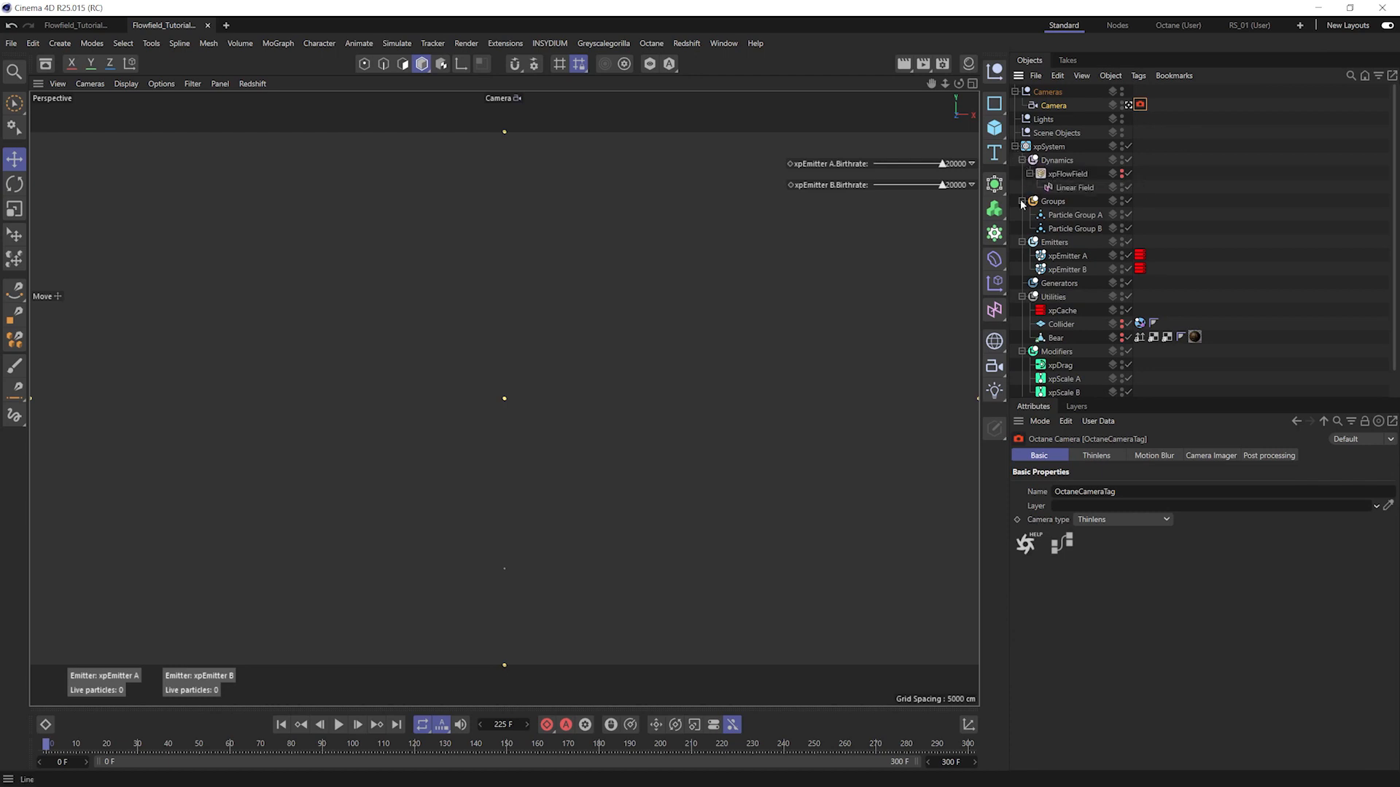
pyautogui.rightClick(1074, 256)
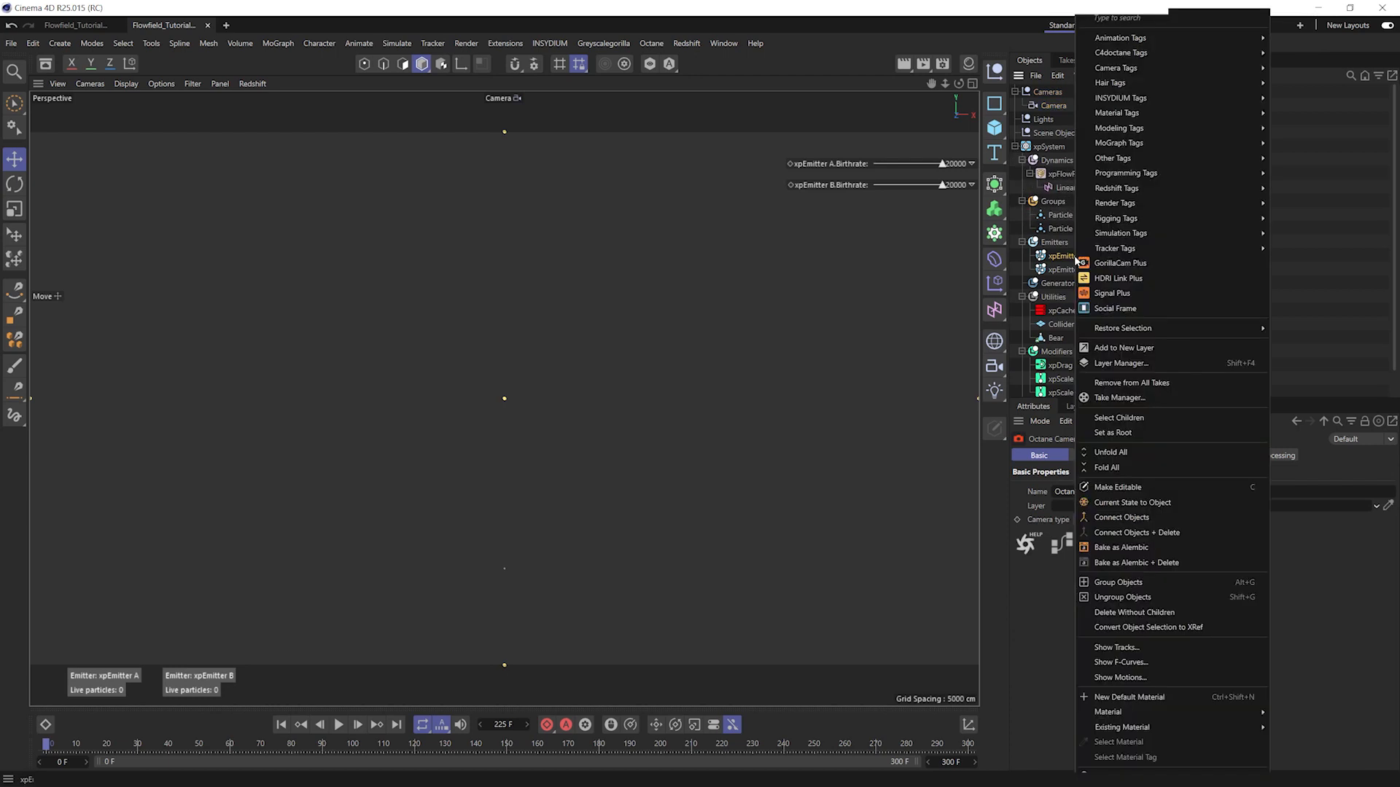
pyautogui.moveTo(1179, 54)
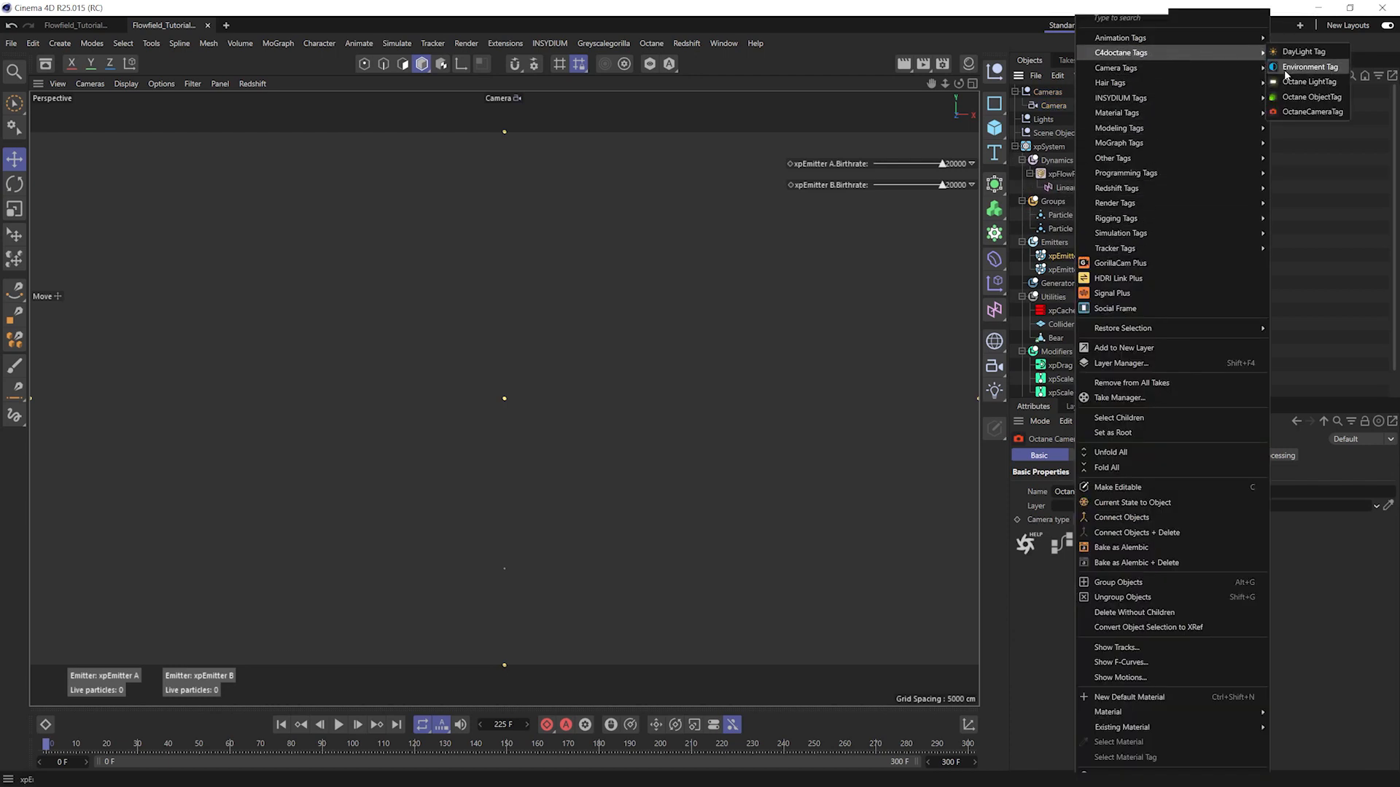
pyautogui.click(1312, 97)
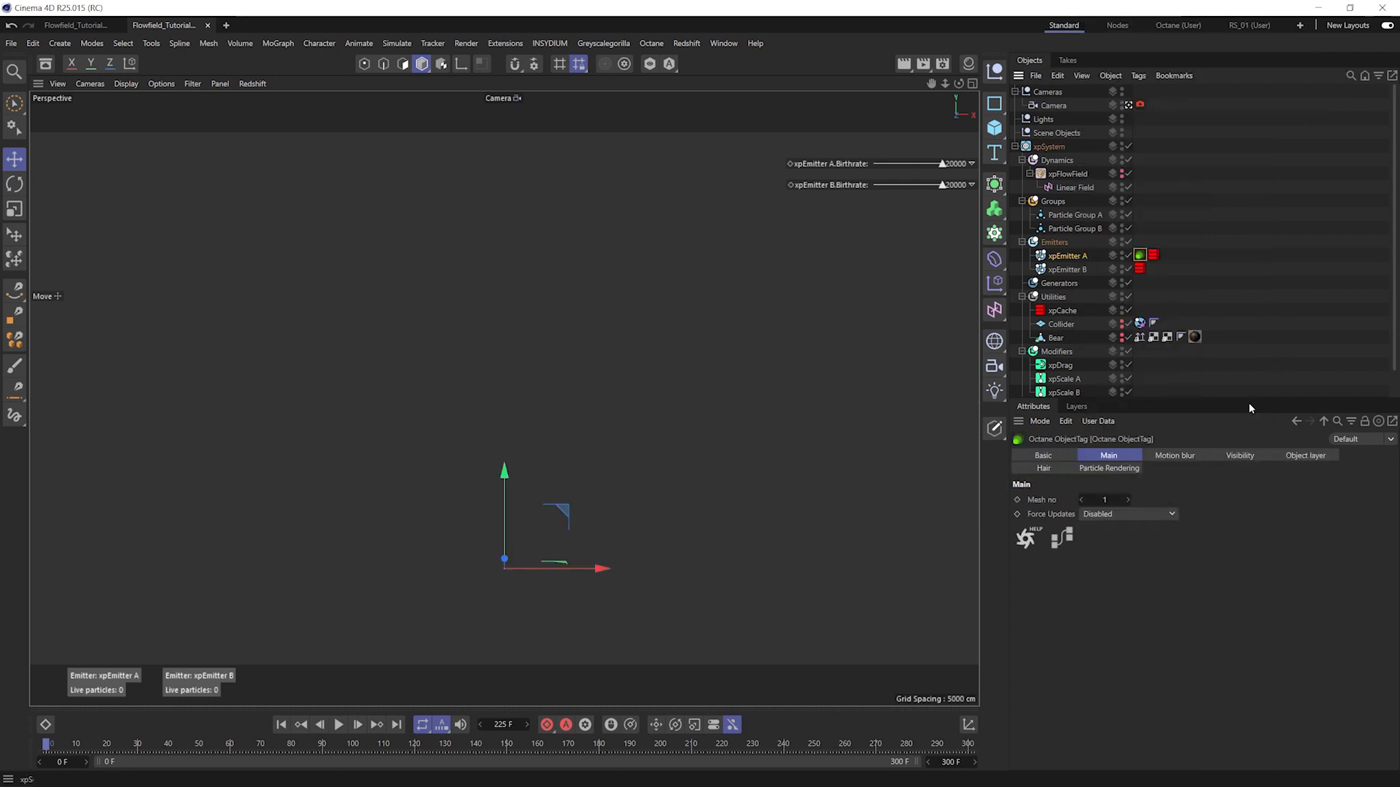
pyautogui.moveTo(1140, 255)
pyautogui.mouseDown()
pyautogui.moveTo(1168, 260)
pyautogui.moveTo(1154, 270)
pyautogui.mouseUp()
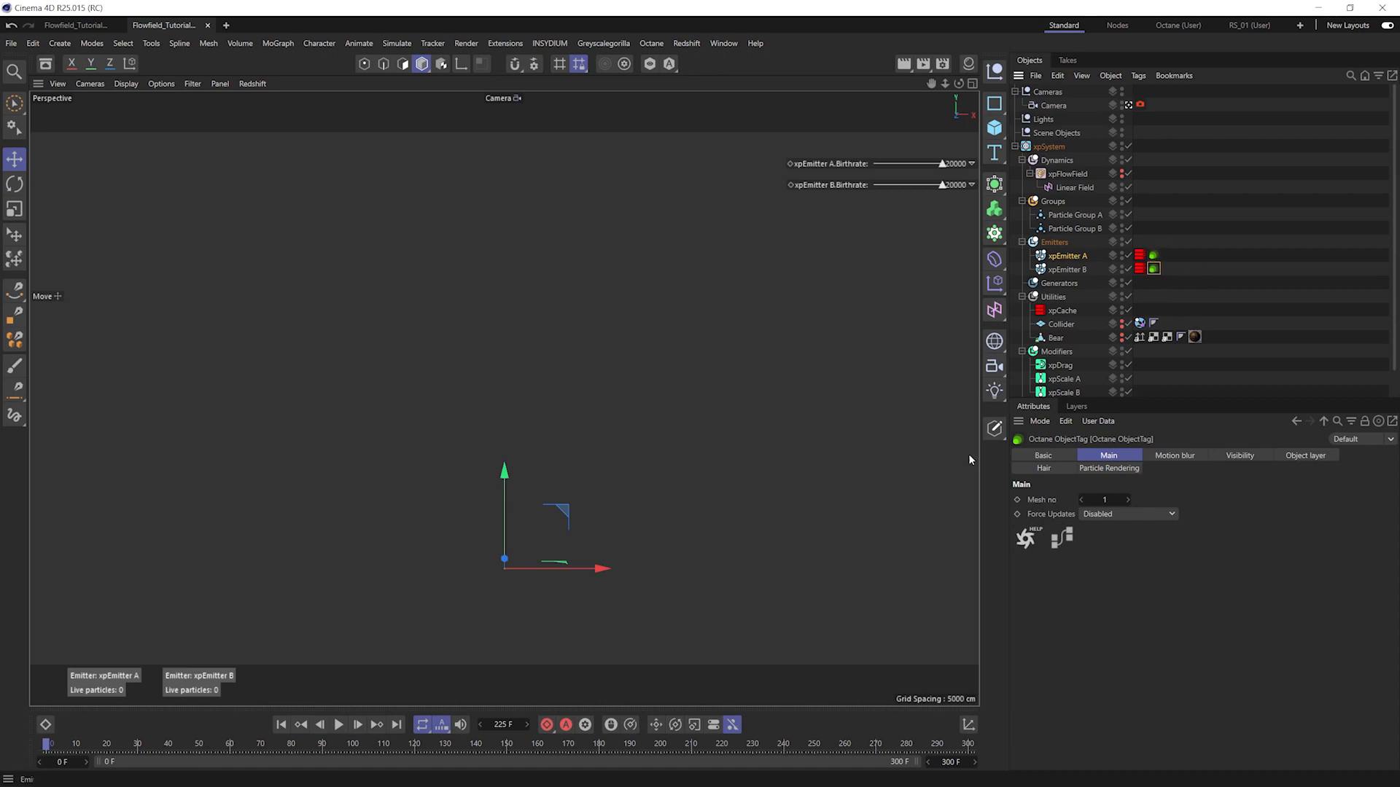
# - Advance the simulation to frame 18 and set Particle Rendering to Geometry in xpEmitter A's Octane ObjectTag
pyautogui.press('F8')
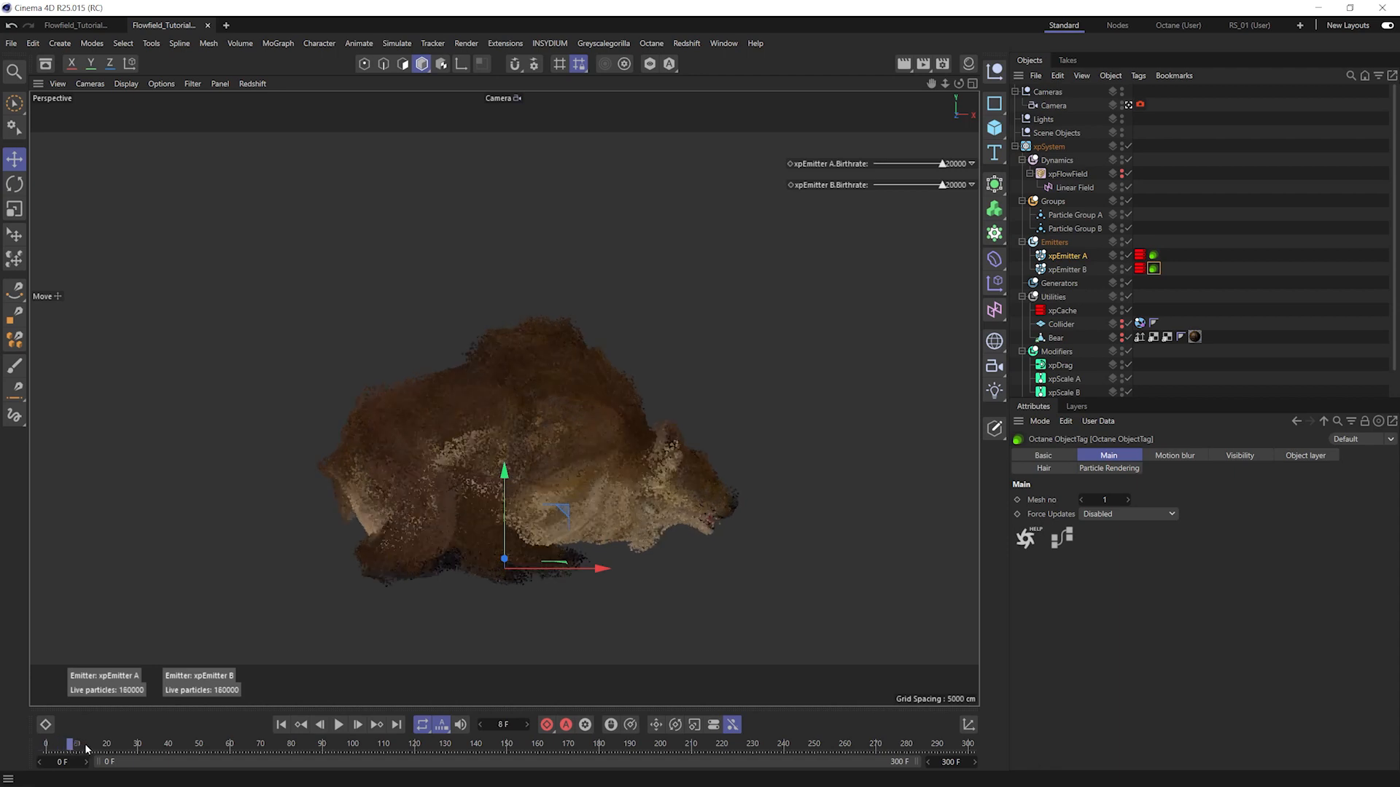
pyautogui.click(1153, 255)
pyautogui.click(1117, 469)
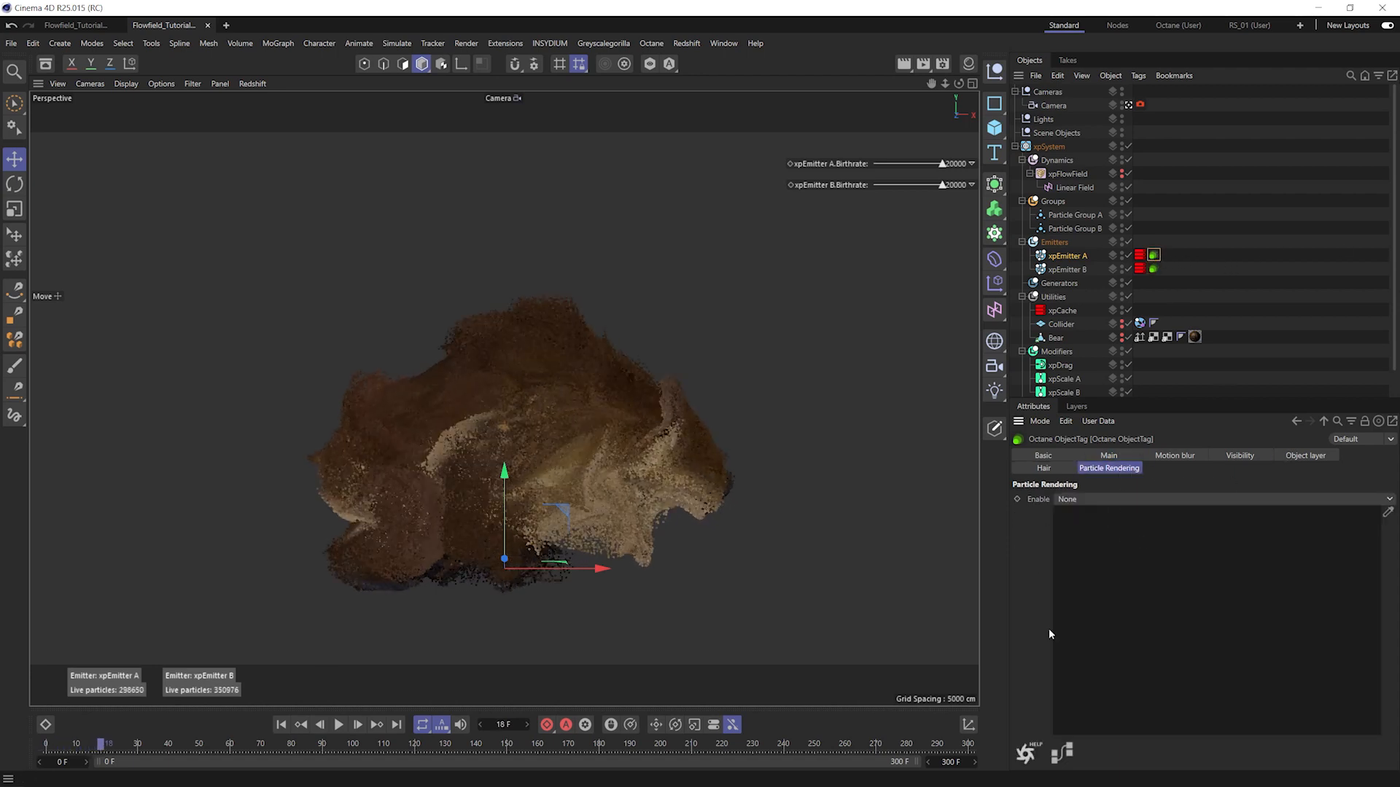
pyautogui.click(1157, 498)
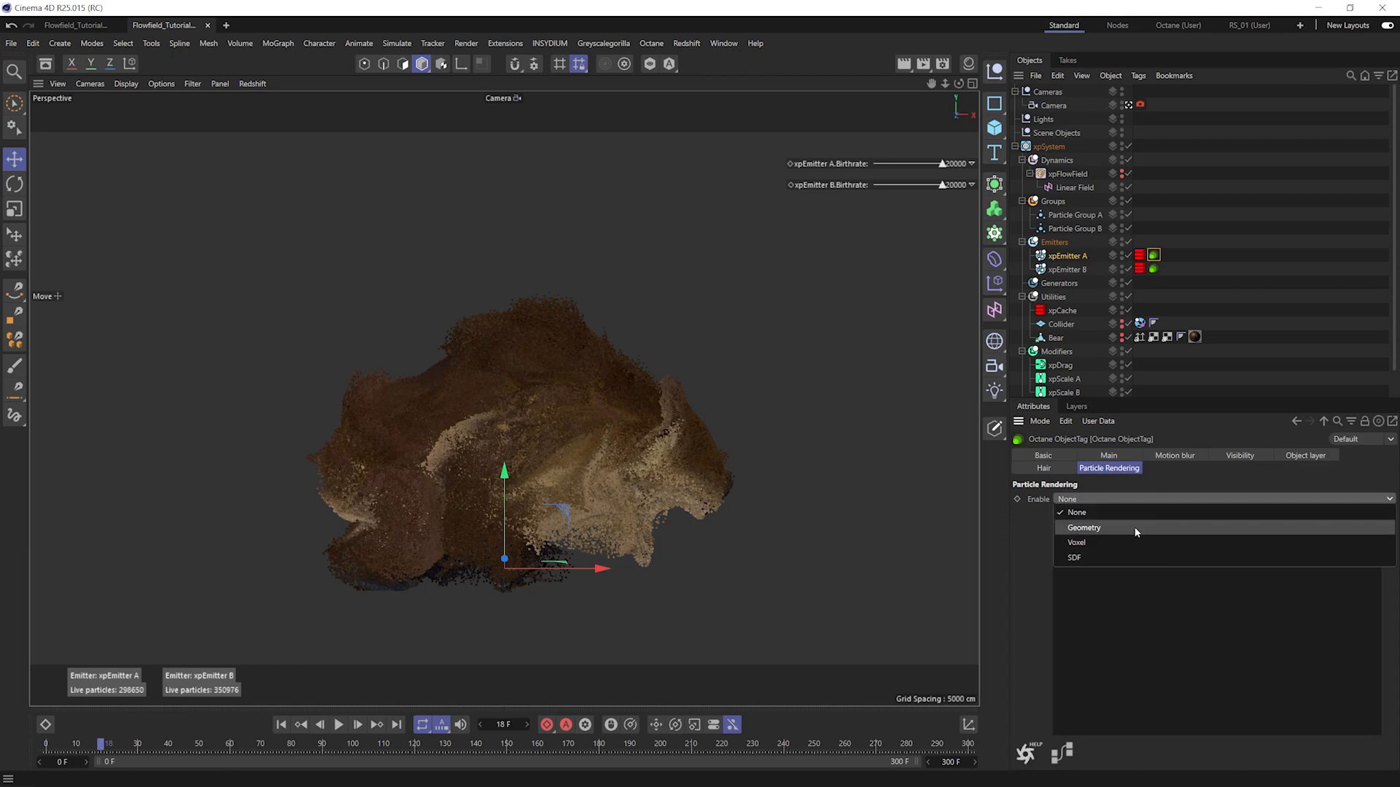
pyautogui.click(1134, 526)
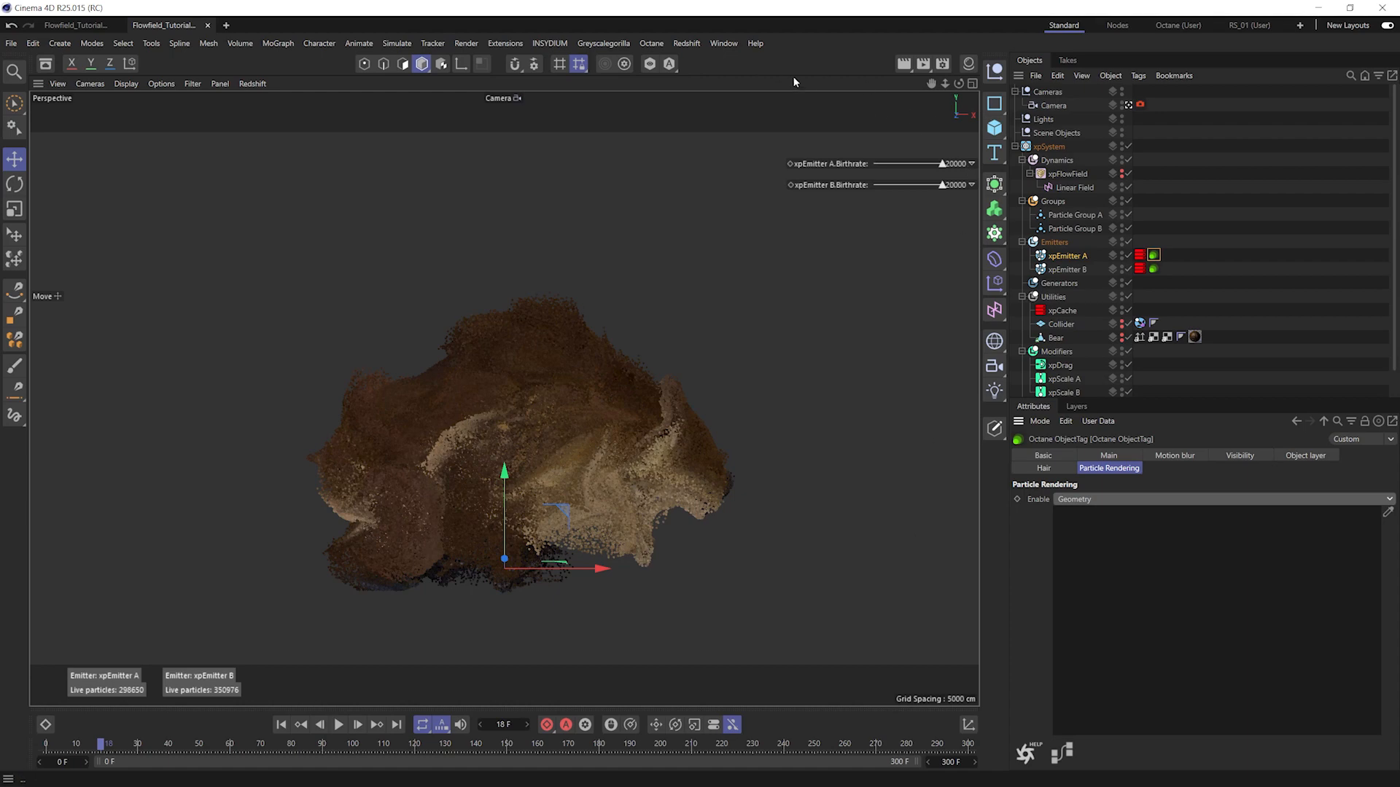
# - Add a null object and name it Particle Geometry
pyautogui.click(997, 73)
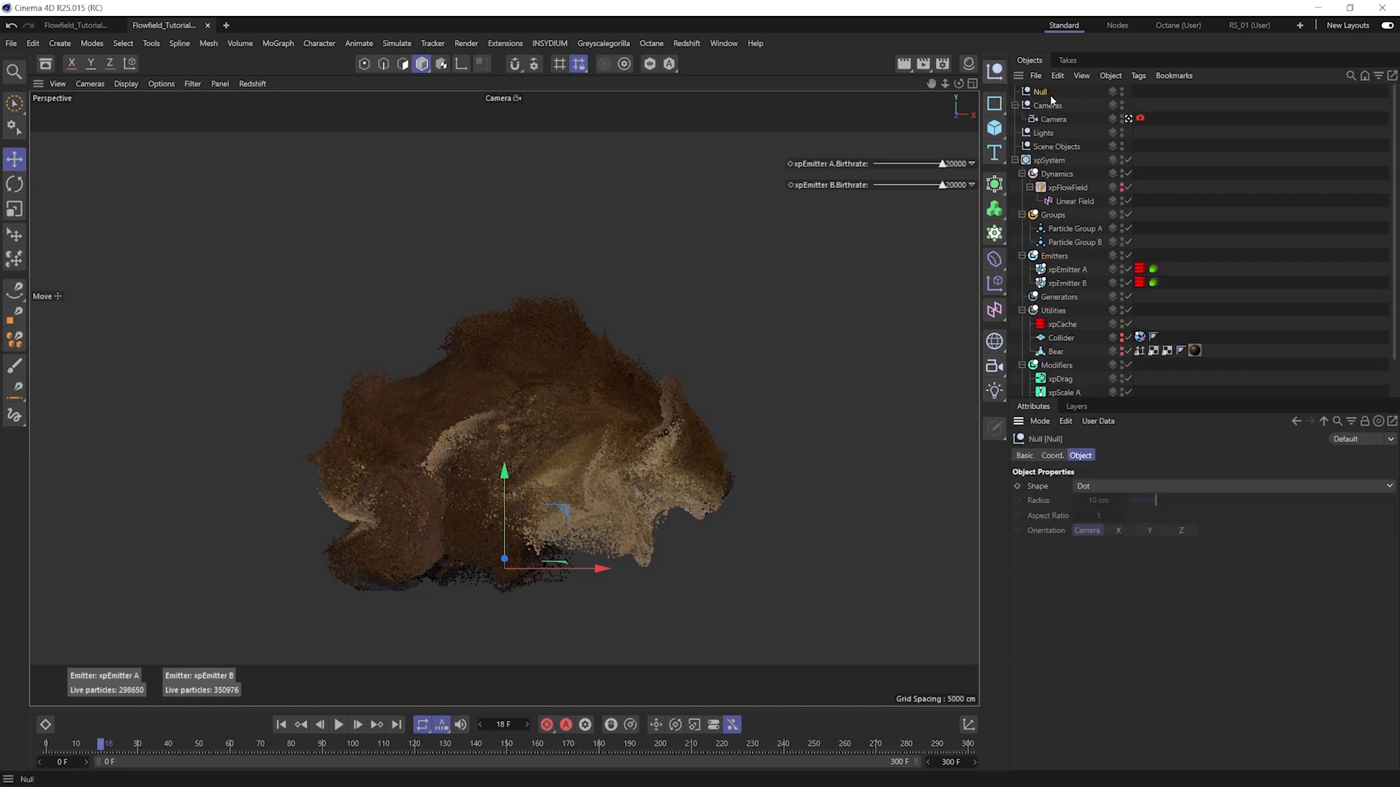
pyautogui.doubleClick(1042, 92)
pyautogui.write('Particle Geometry')
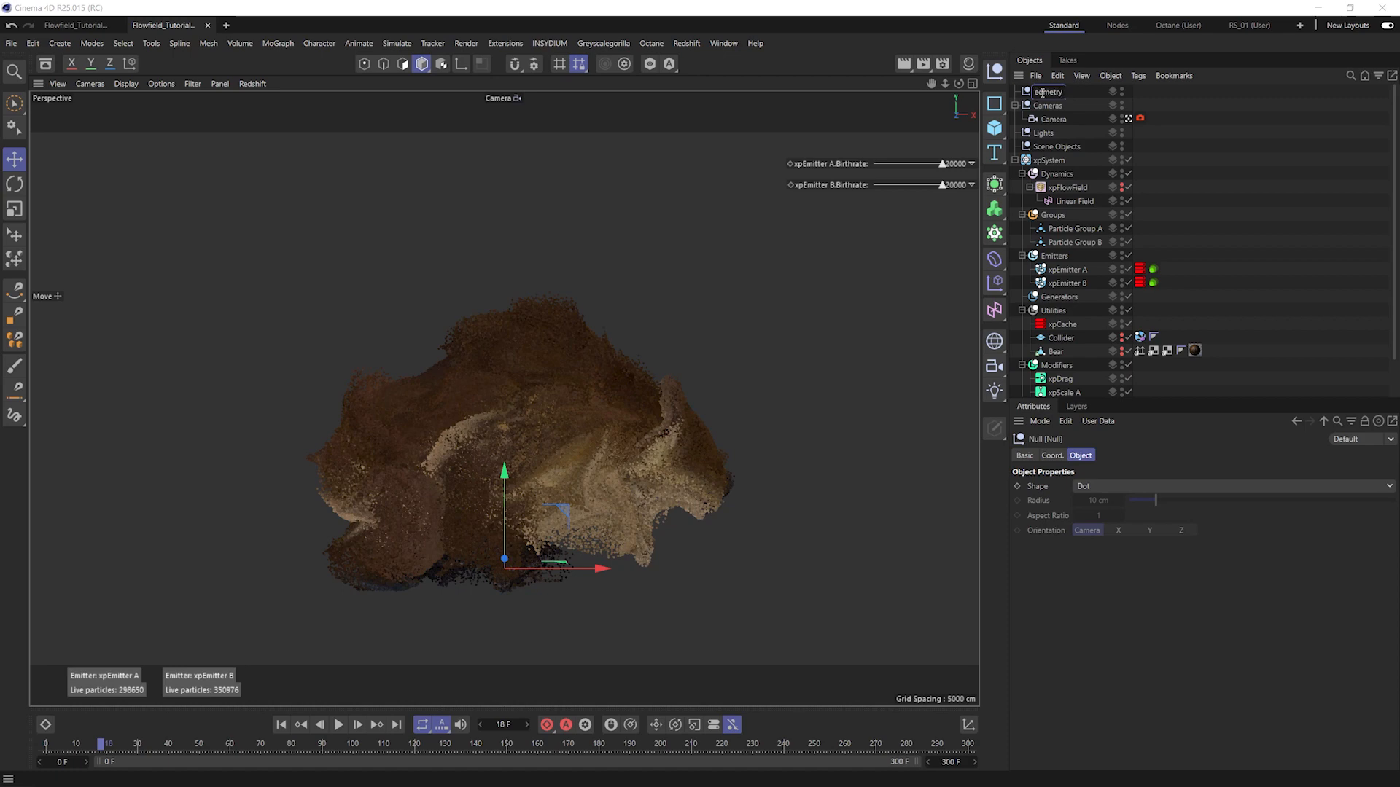
pyautogui.press('Return')
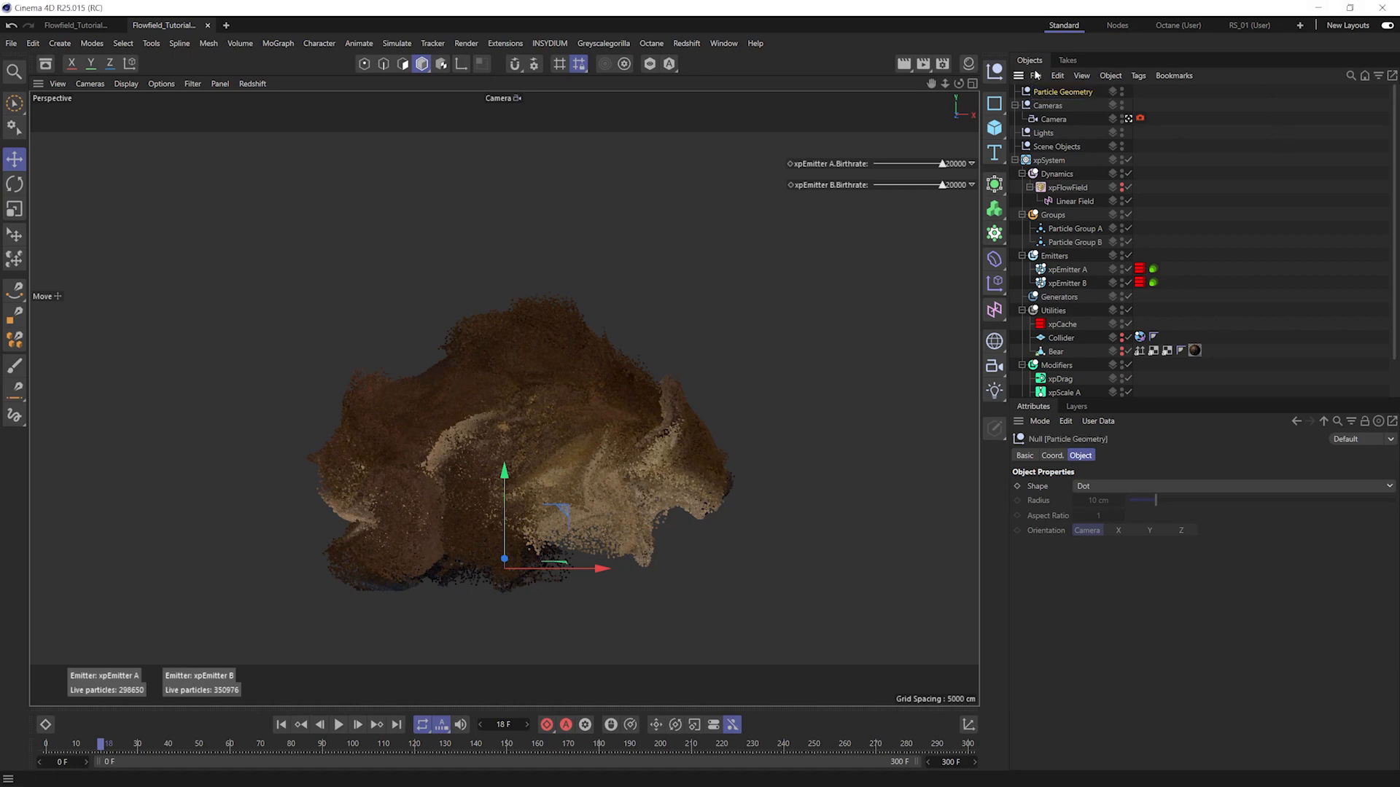
# - Add a sphere primitive and set its radius to 1 cm
pyautogui.click(994, 131)
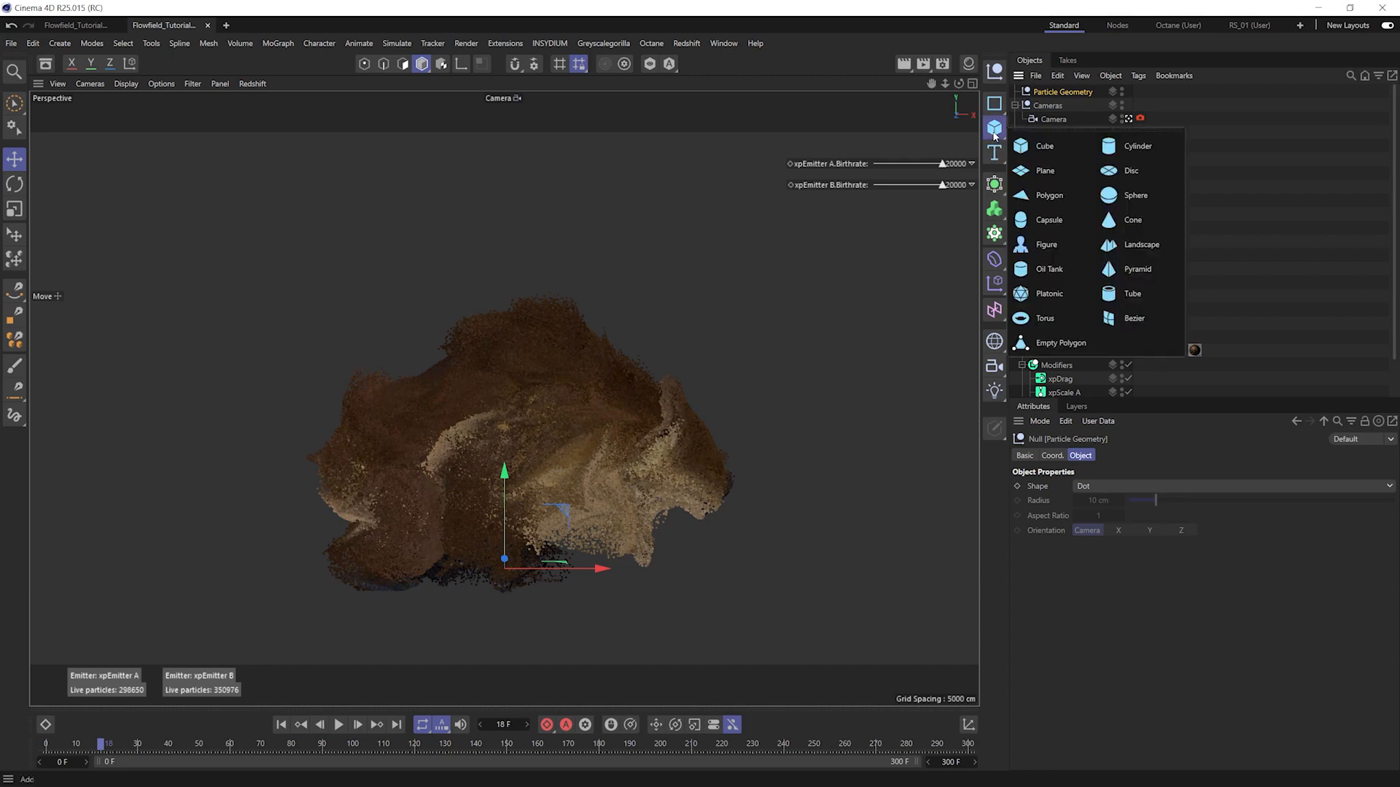
pyautogui.click(1148, 193)
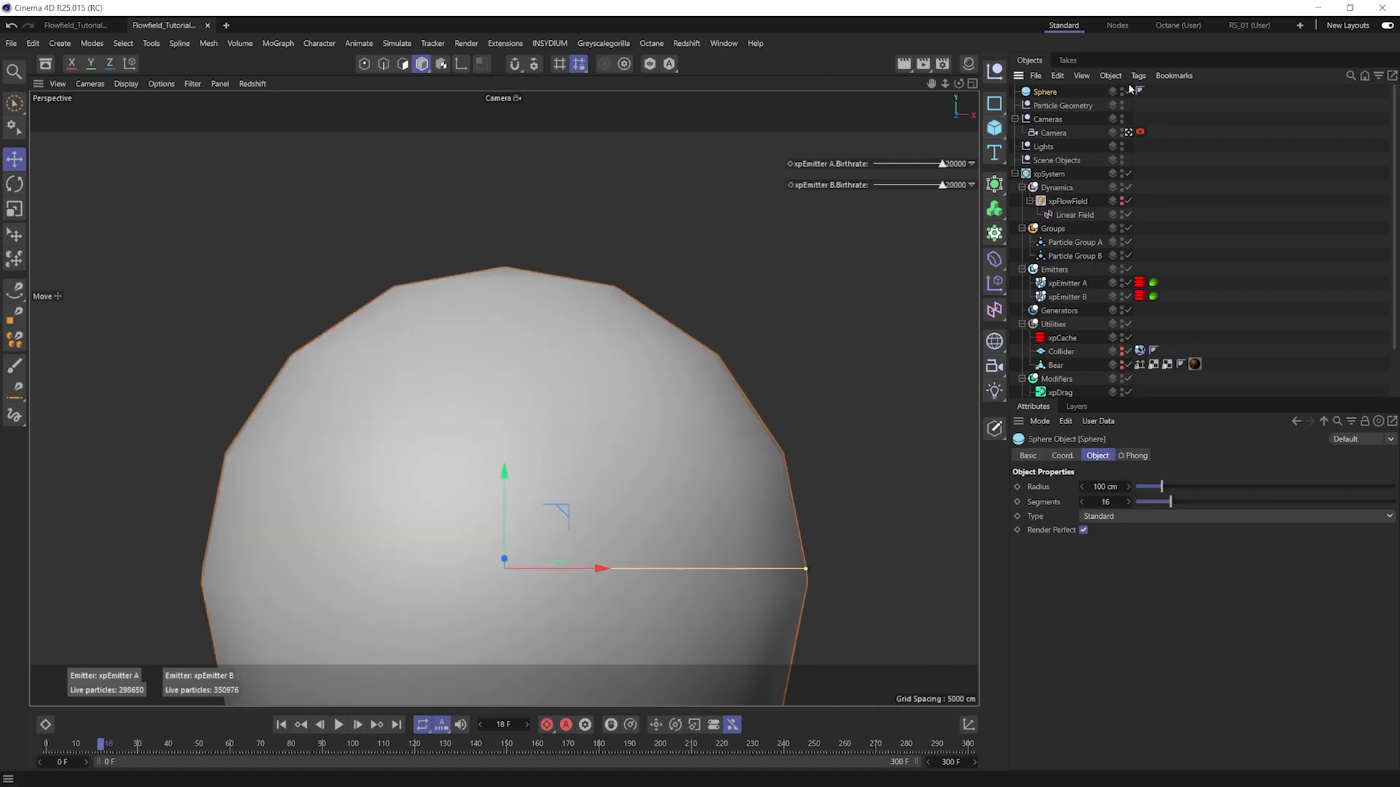
pyautogui.click(1102, 487)
pyautogui.write('1')
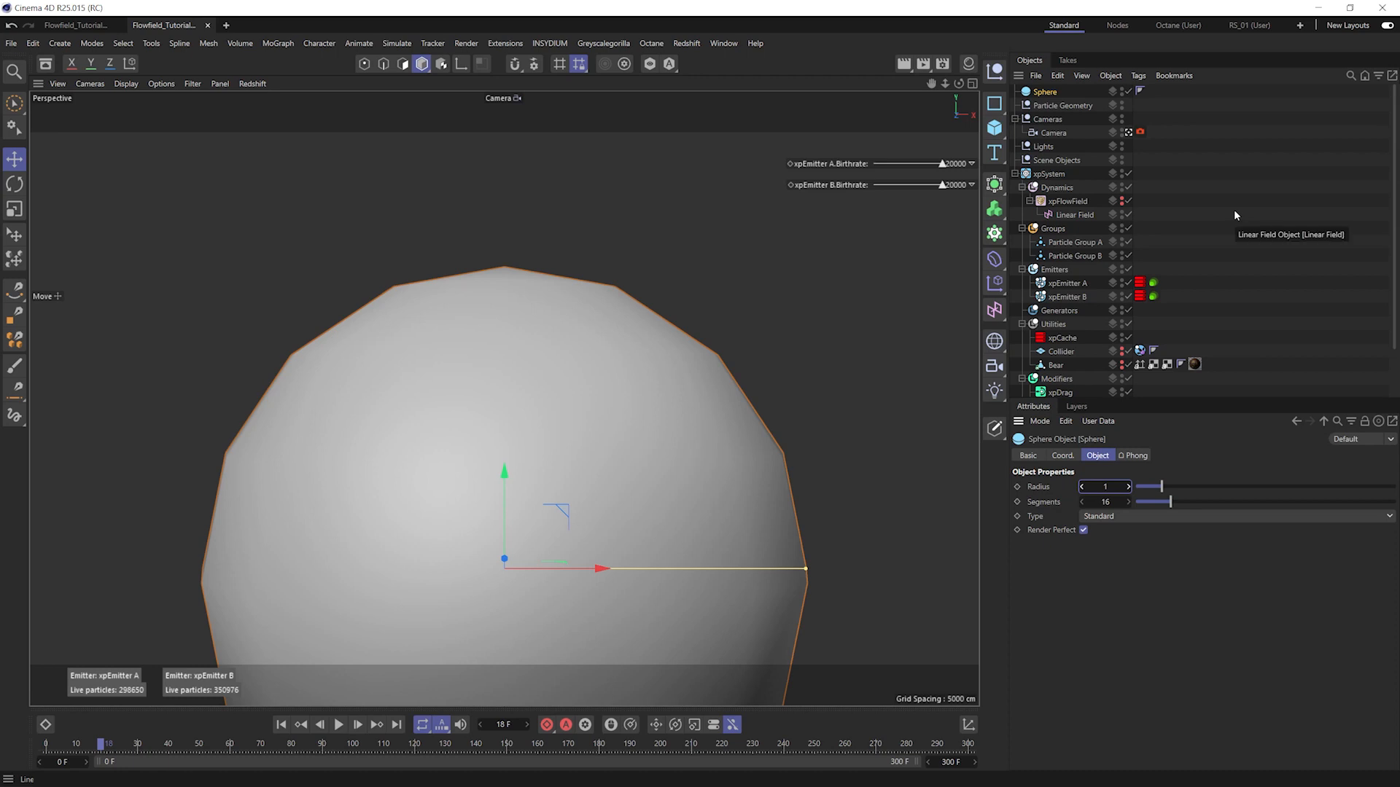
pyautogui.press('Tab')
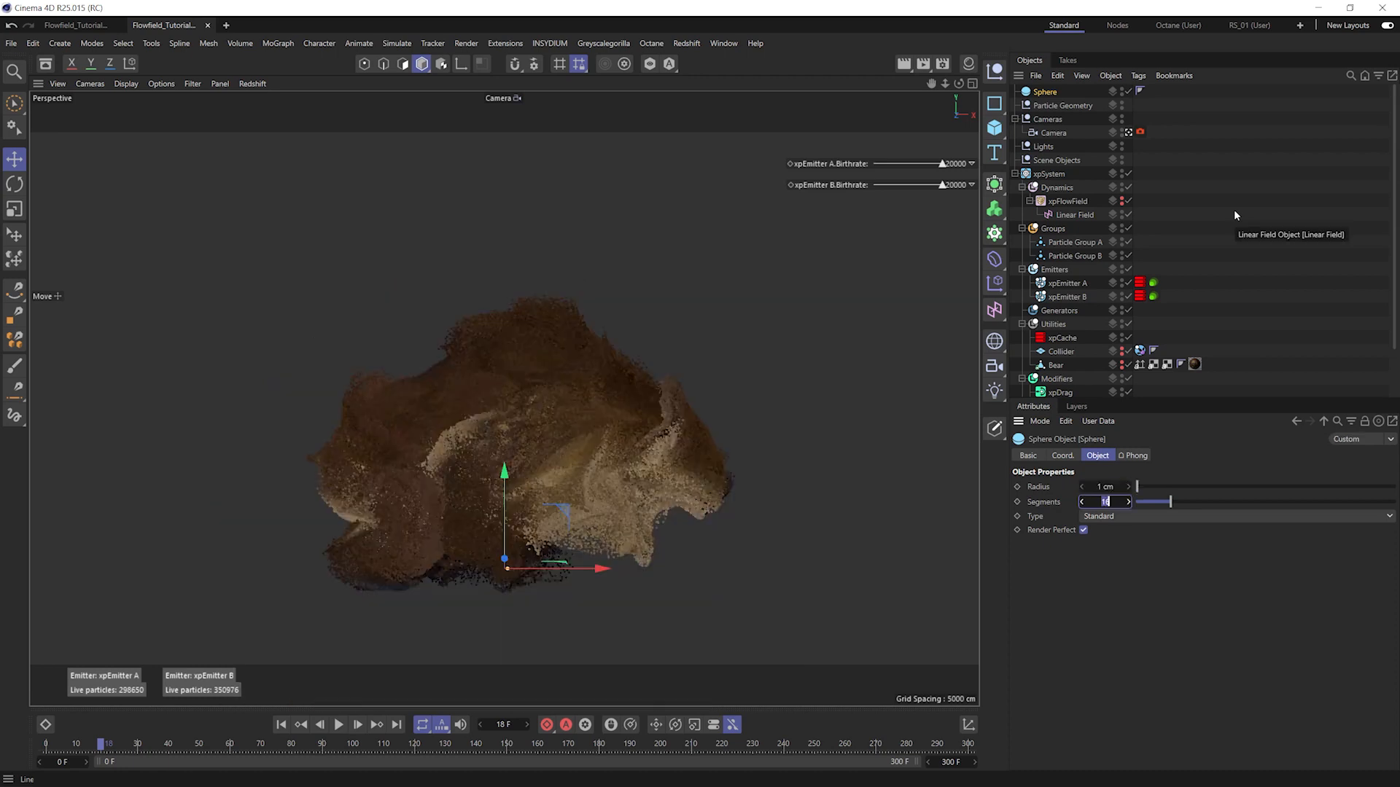
# - Set the sphere's segments to 12 and its type to Icosahedron
pyautogui.write('12')
pyautogui.press('Return')
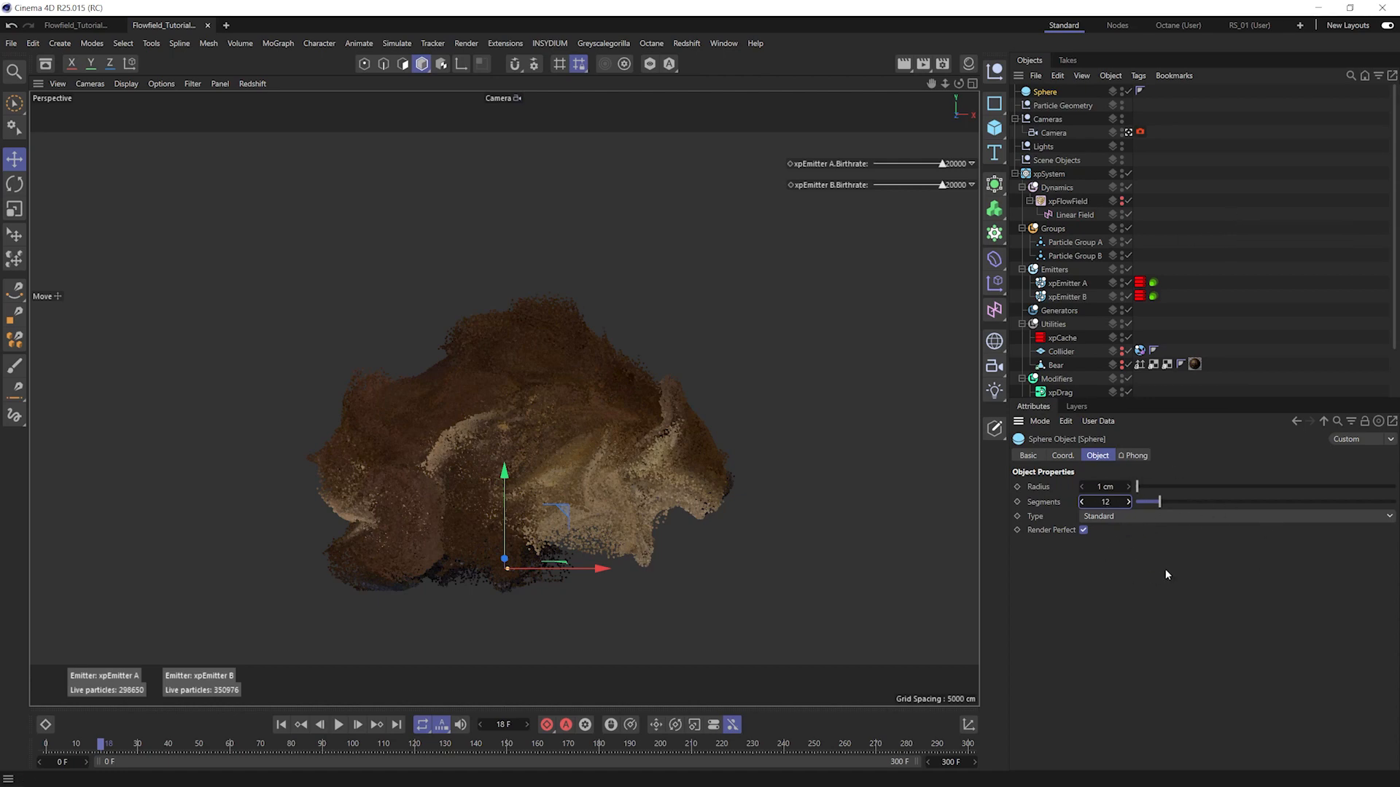
pyautogui.click(1135, 517)
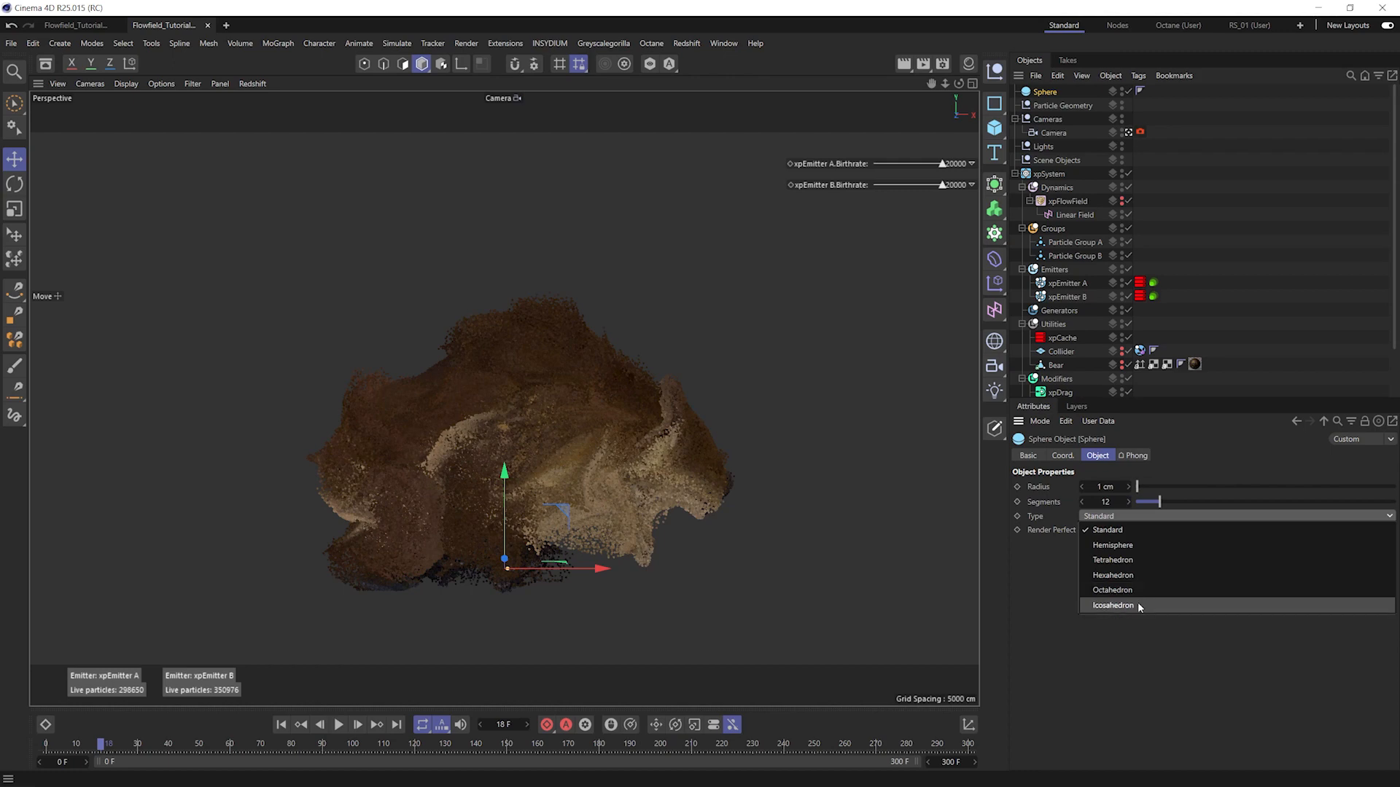
pyautogui.click(1113, 606)
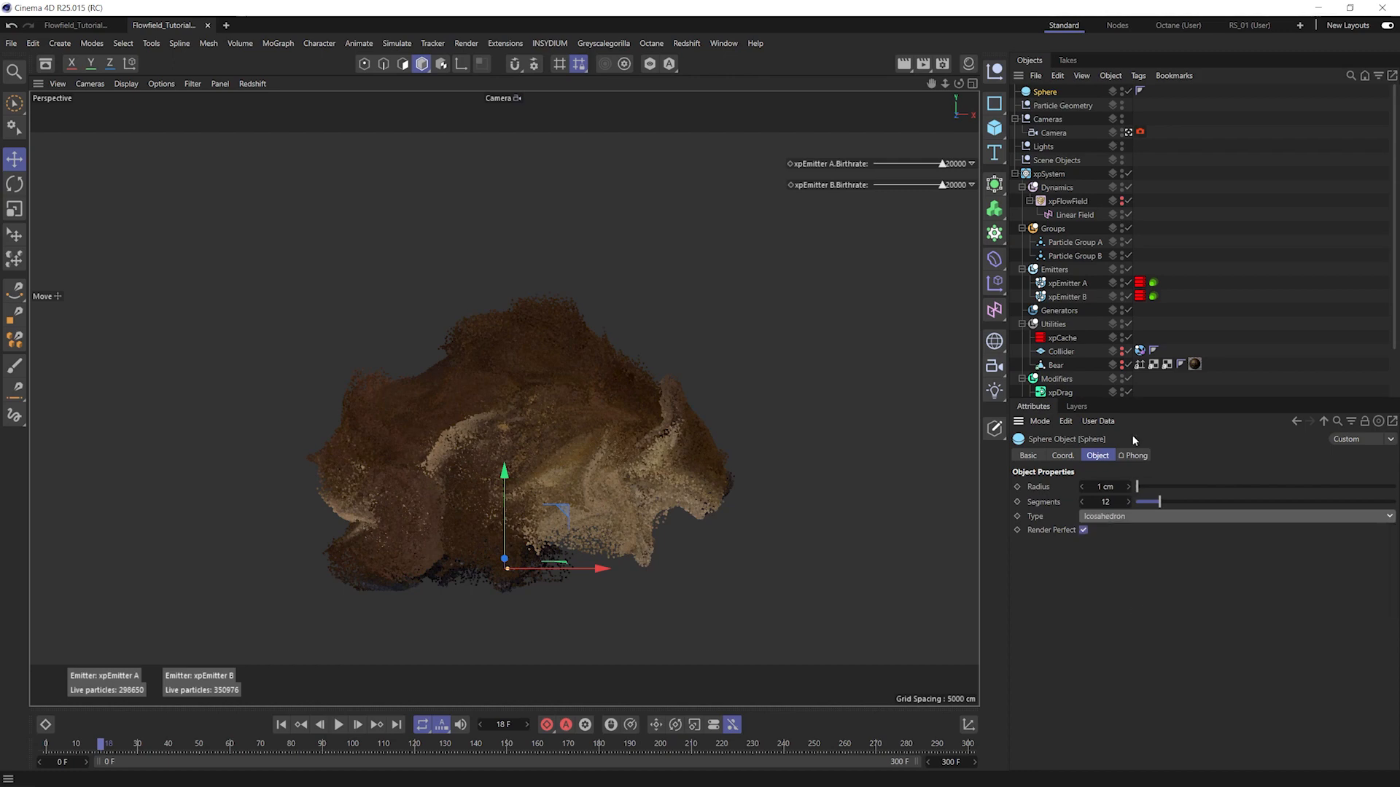
# - Make the sphere a child of the Particle Geometry null and rename the null Particle Geometry A
pyautogui.moveTo(1044, 93); pyautogui.dragTo(1070, 107)
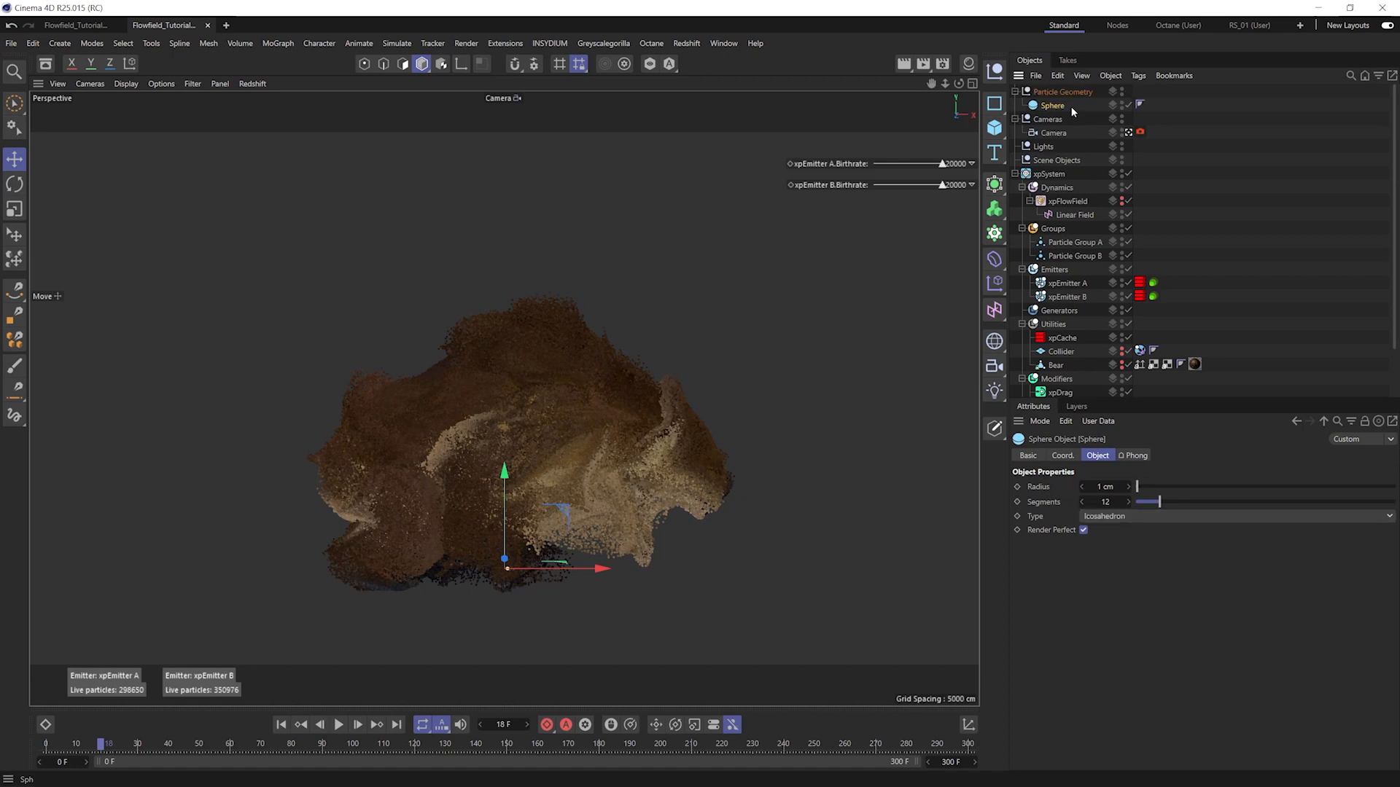
pyautogui.click(1089, 95)
pyautogui.doubleClick(1092, 93)
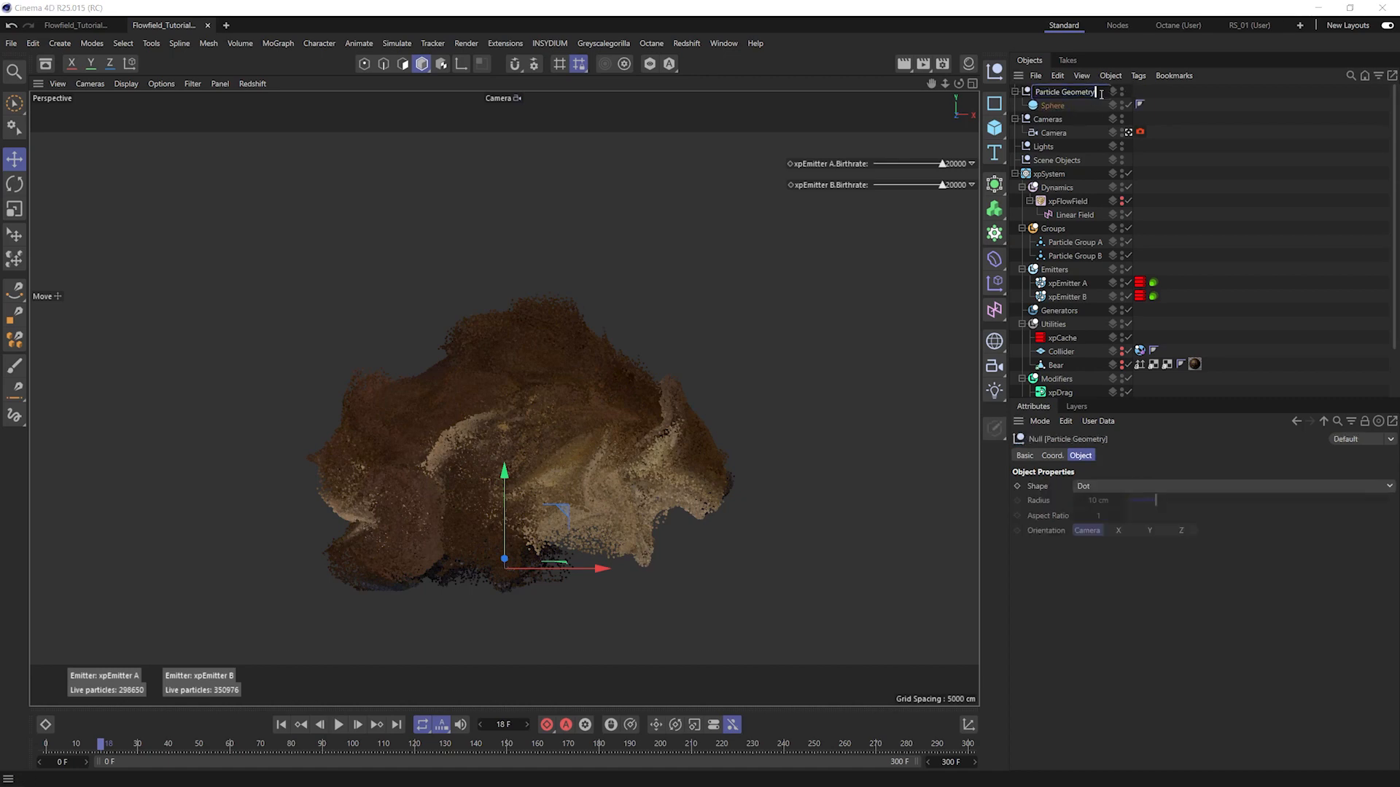
pyautogui.write('A')
pyautogui.press('Return')
# - Show the Material Manager and the Octane dialog, and create an Octane Universal material
pyautogui.click(1056, 107)
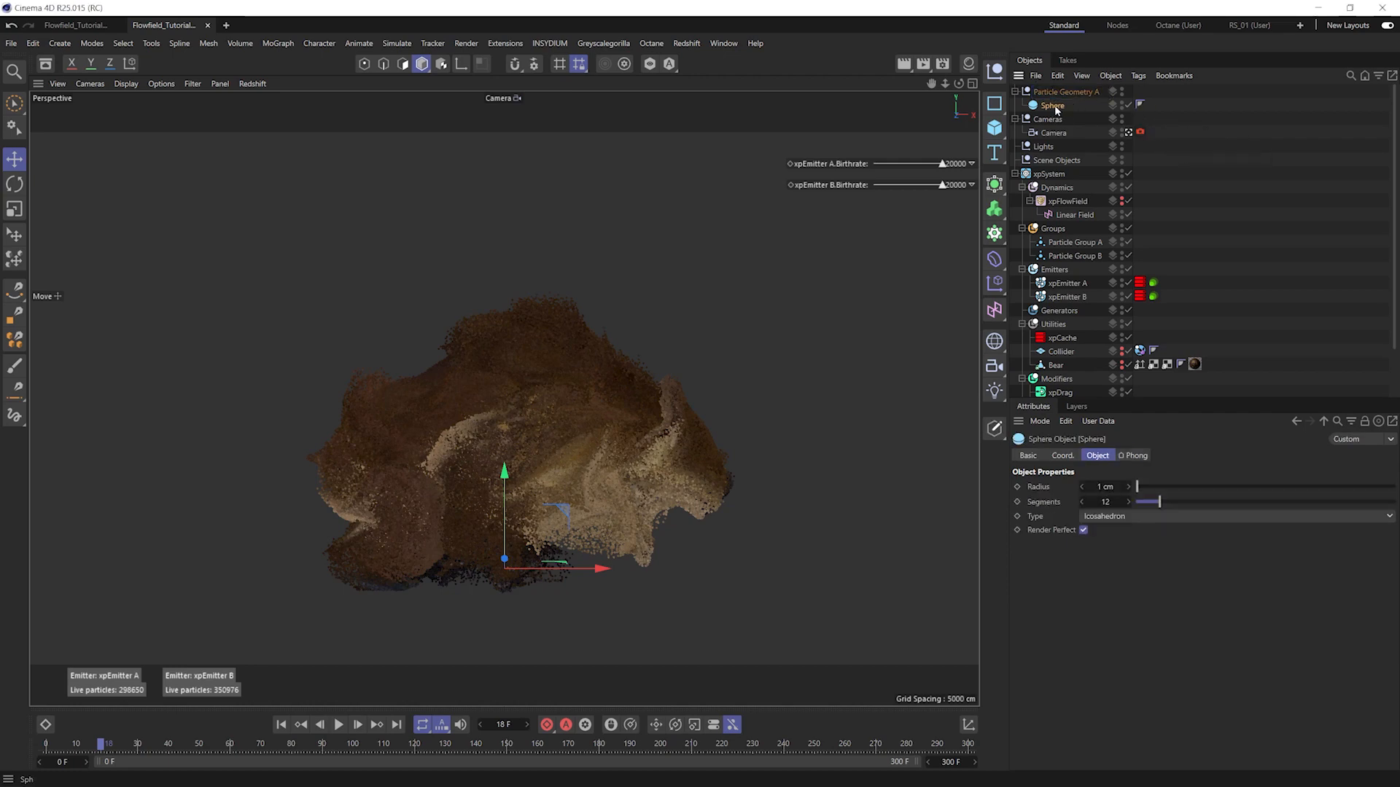
pyautogui.click(965, 64)
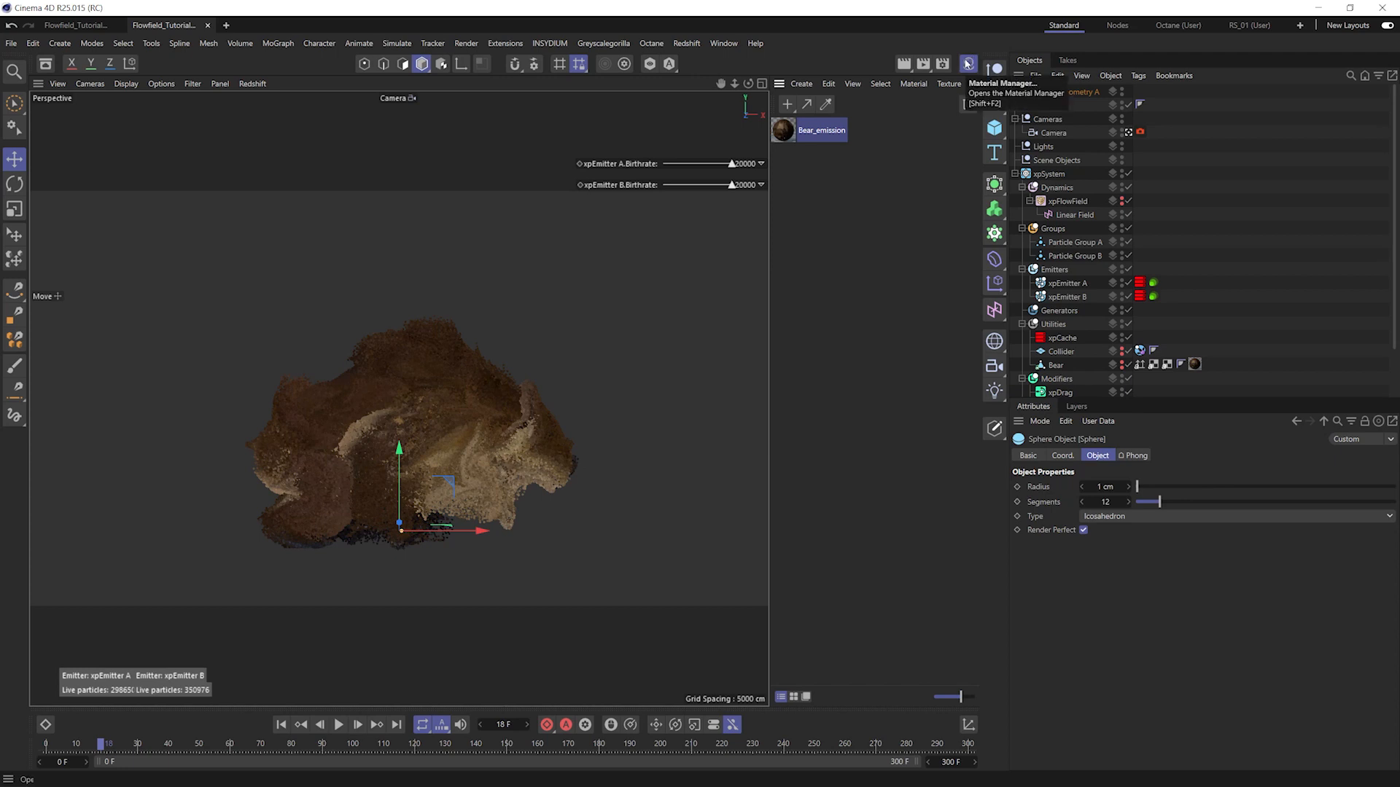
pyautogui.click(875, 168)
pyautogui.click(650, 43)
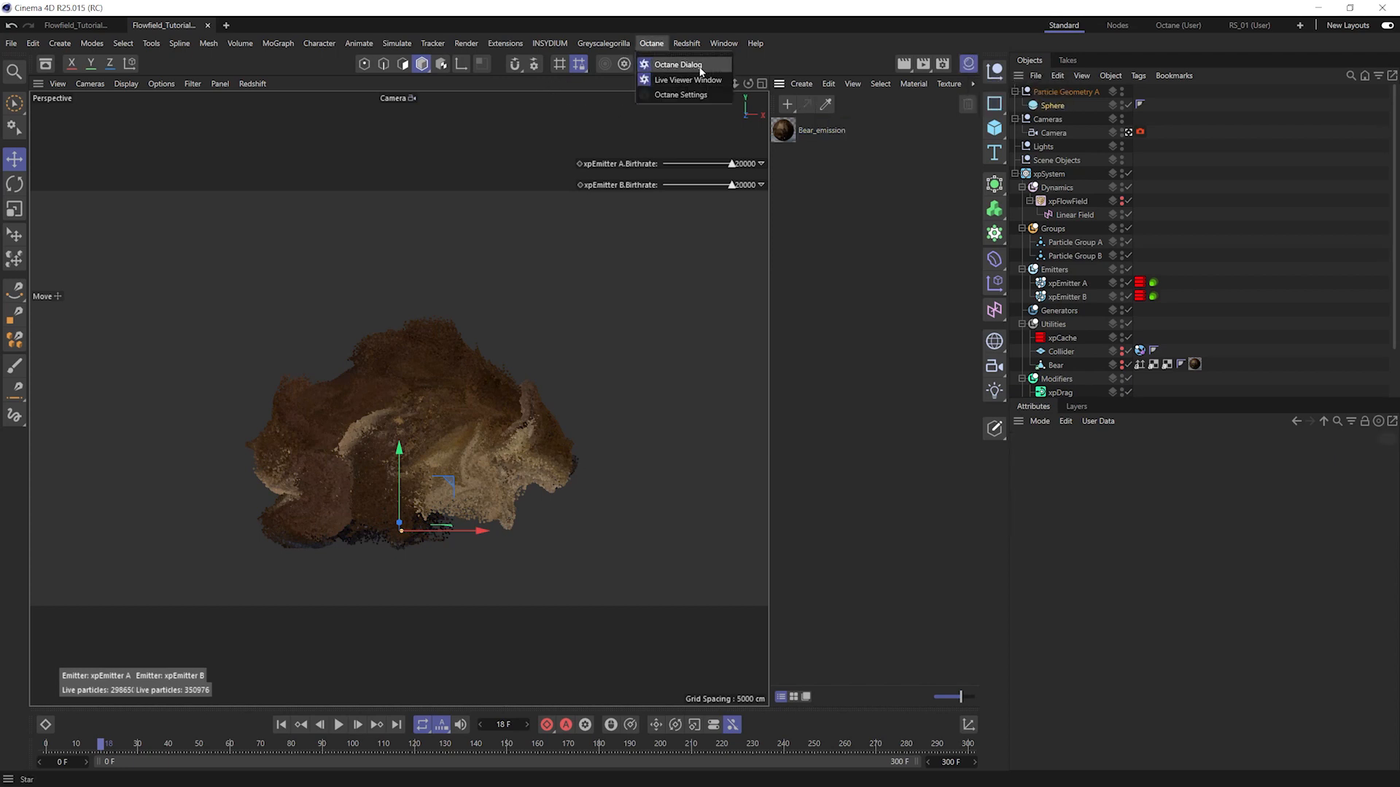
pyautogui.click(678, 65)
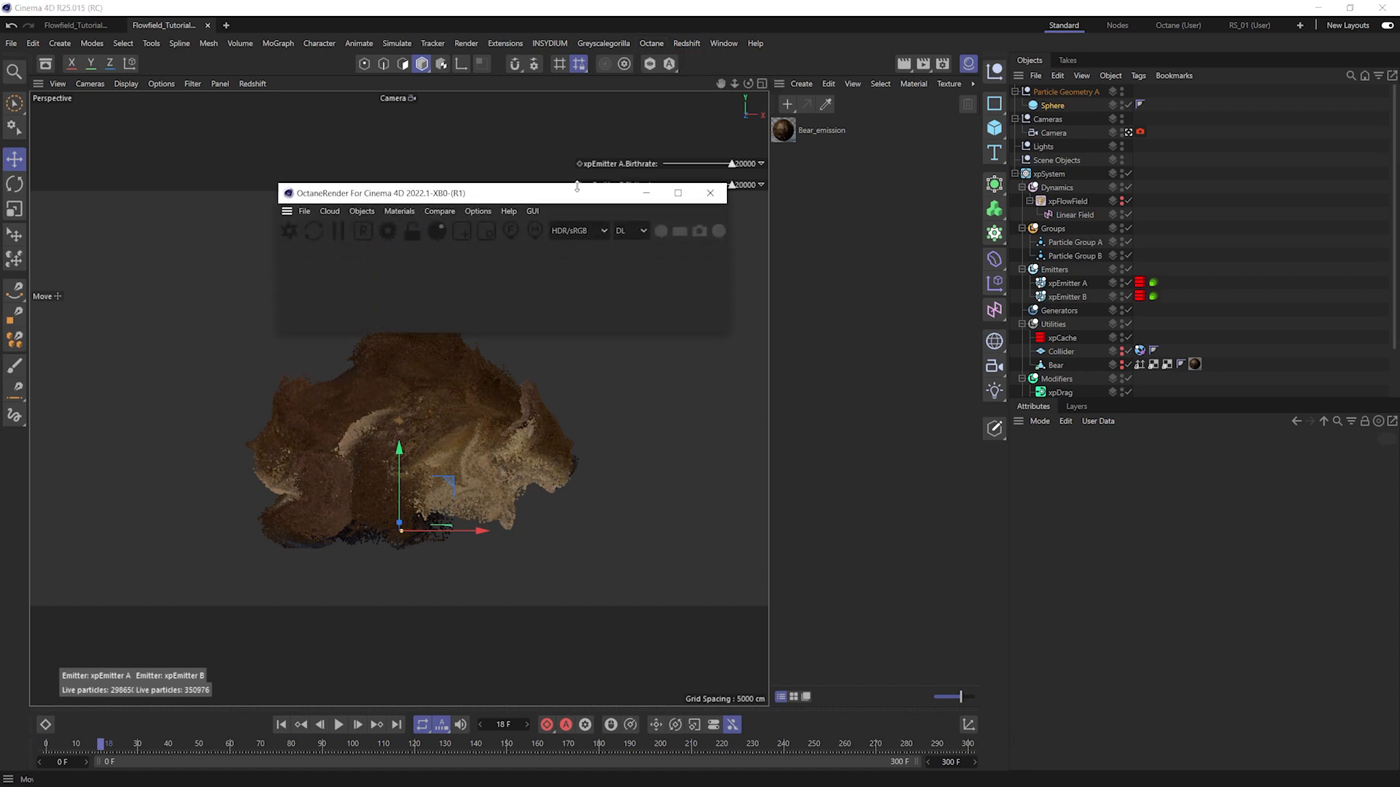
pyautogui.click(399, 257)
pyautogui.moveTo(456, 328)
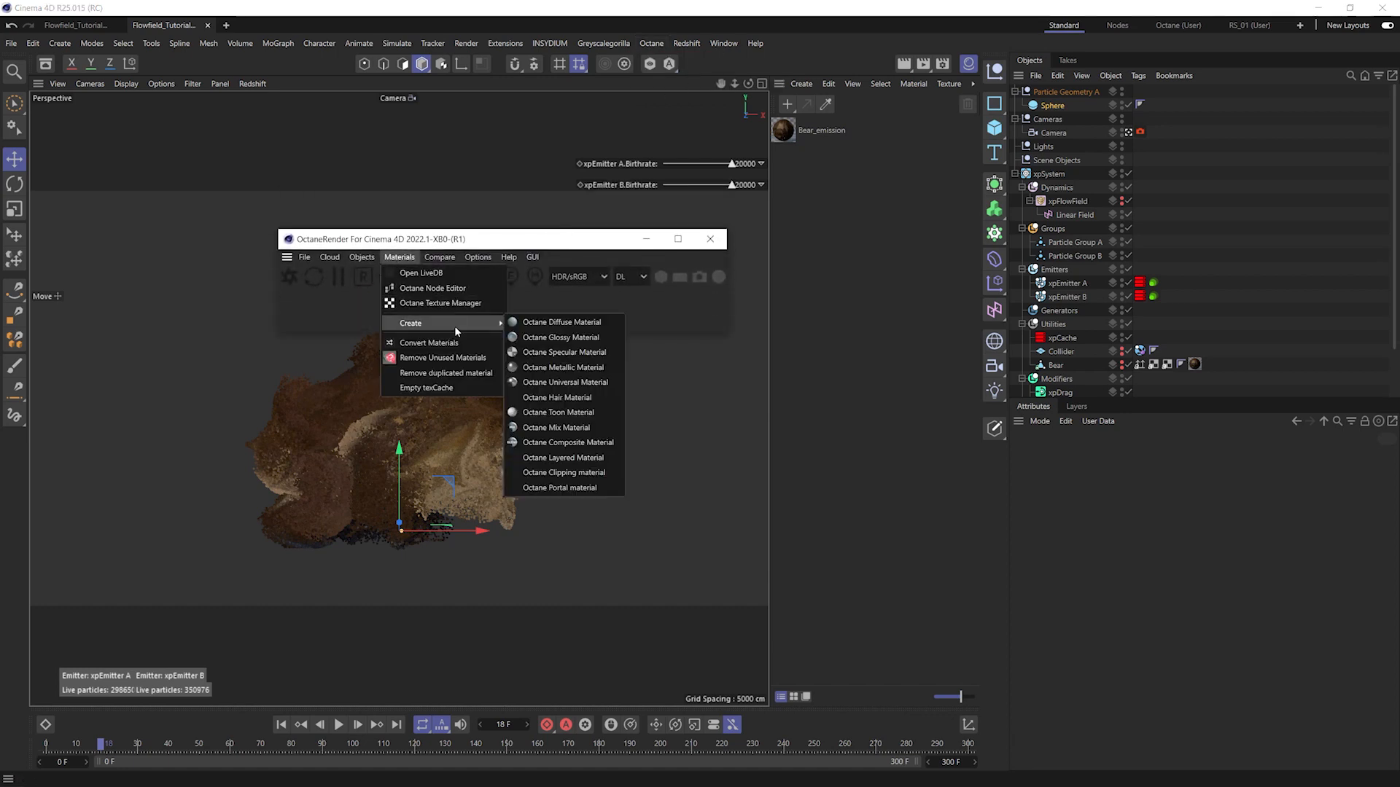
pyautogui.click(569, 383)
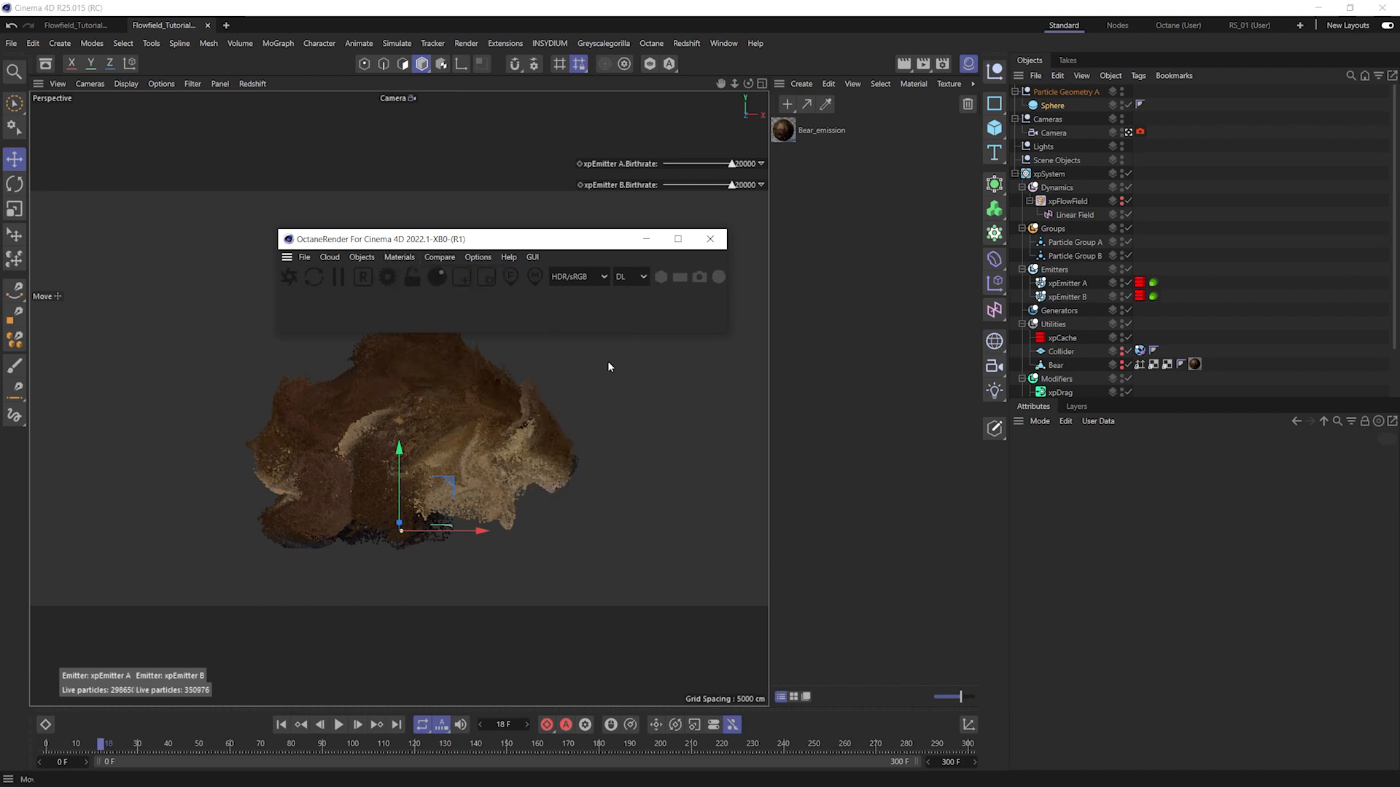
# - Rename the new universal material XP_A and apply it to the sphere under Particle Geometry A
pyautogui.click(897, 131)
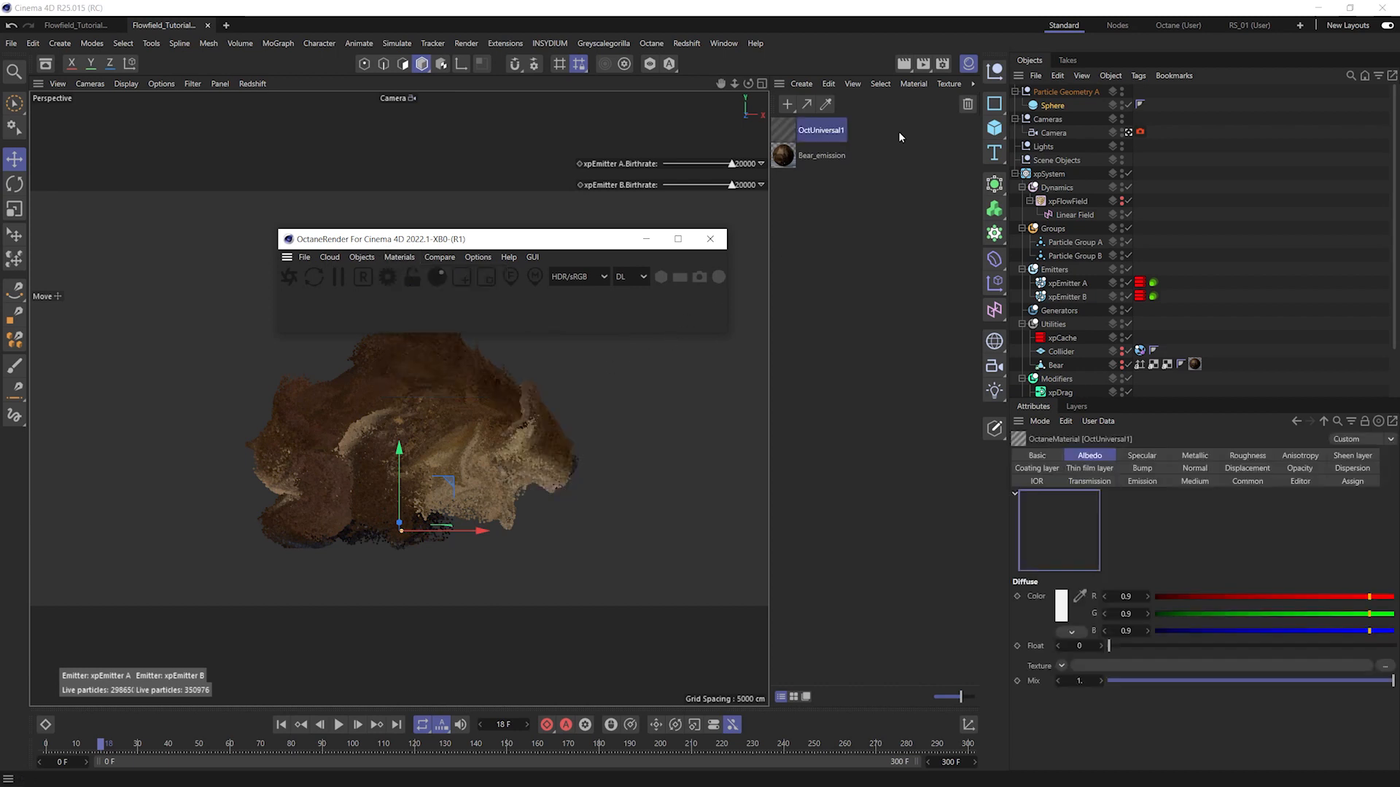
pyautogui.doubleClick(837, 132)
pyautogui.write('XP_A')
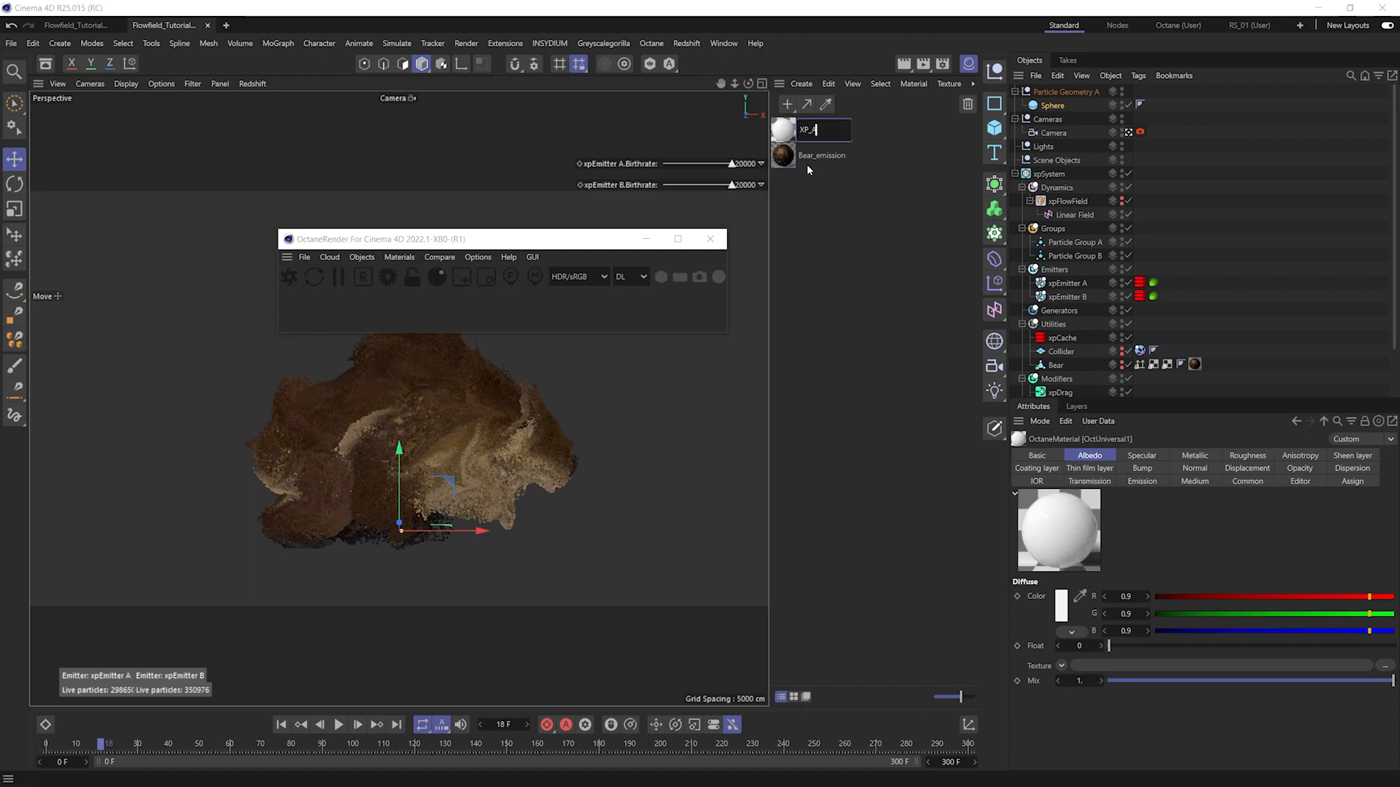
pyautogui.press('Return')
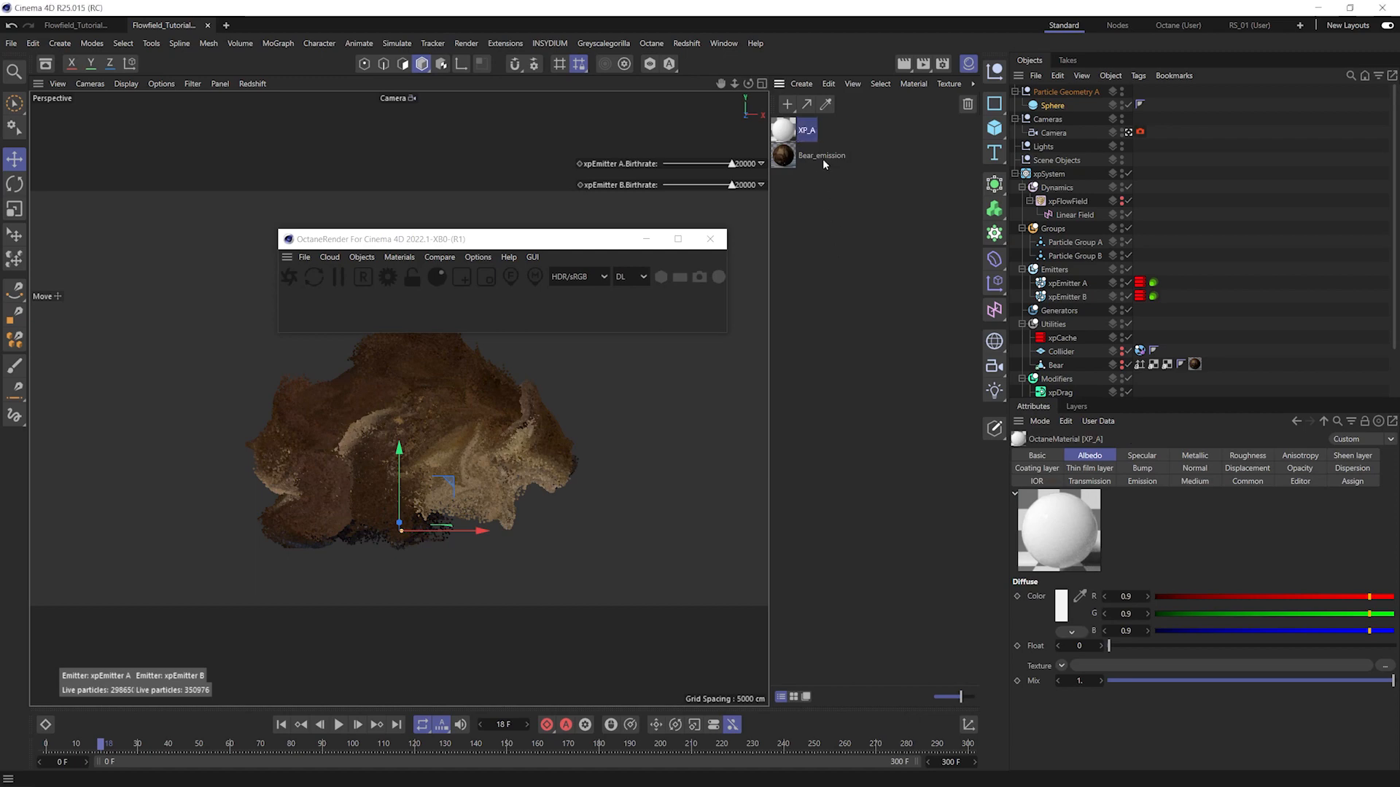
pyautogui.moveTo(802, 138); pyautogui.dragTo(1066, 105)
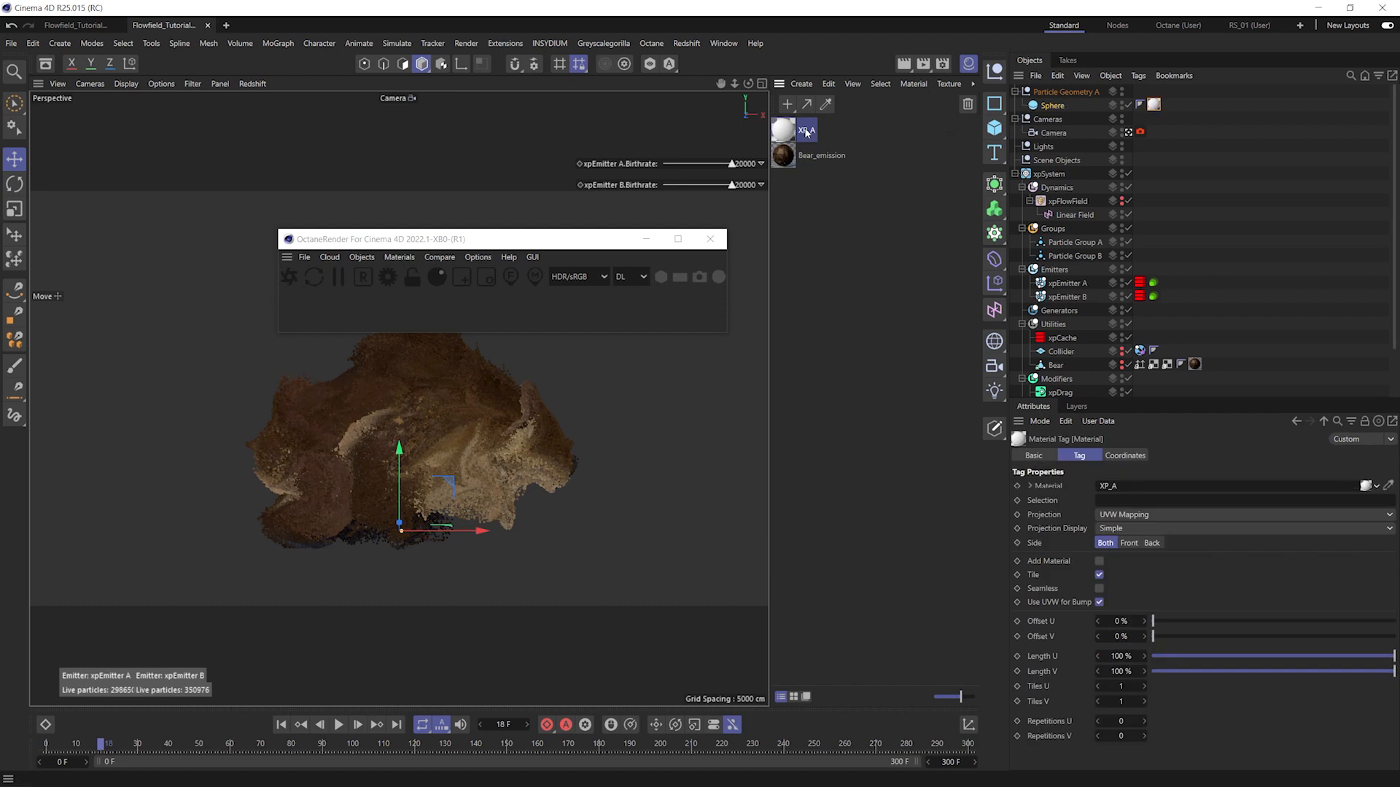
# - Open the XP_A material in the Octane Node Editor, enlarge the editor and make room beside the material node
pyautogui.click(807, 133)
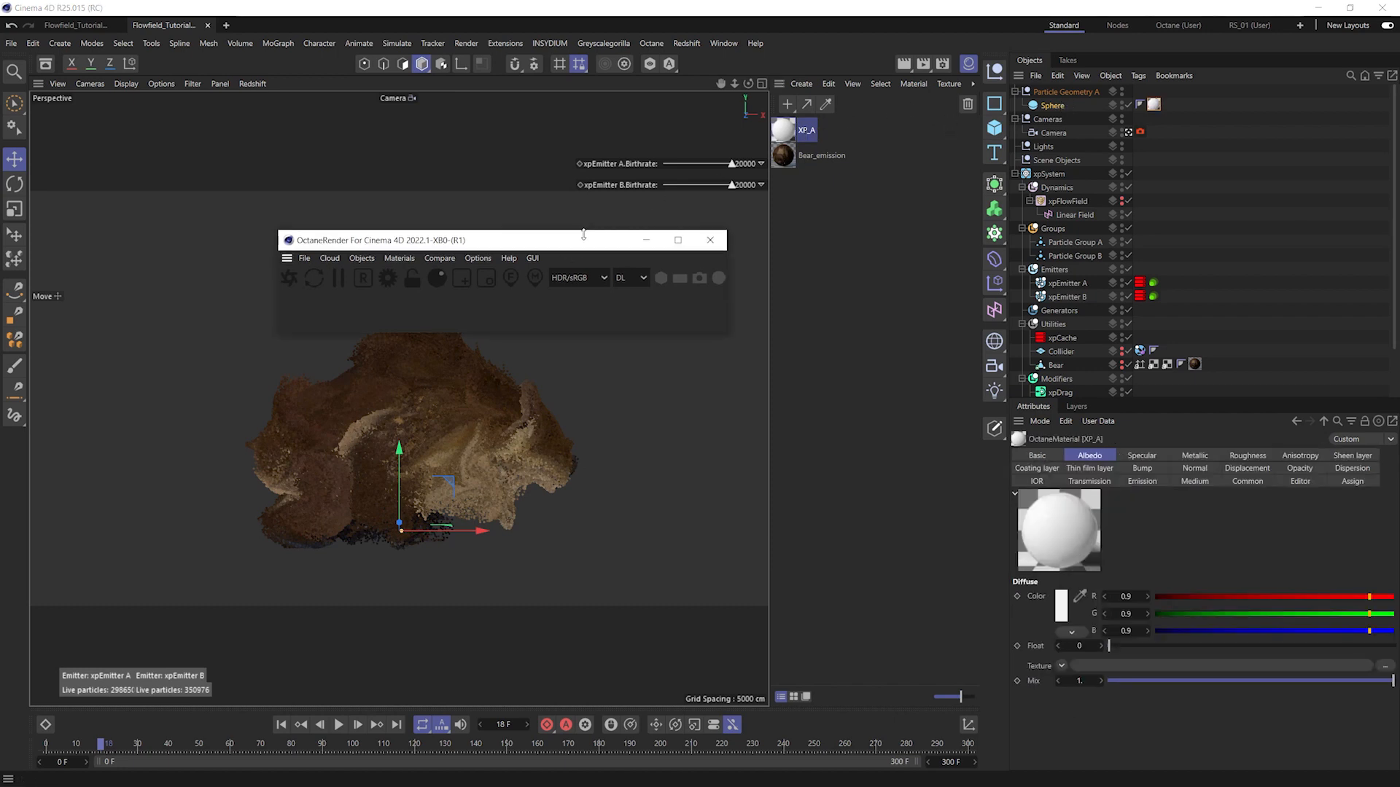
pyautogui.moveTo(578, 241); pyautogui.dragTo(418, 143)
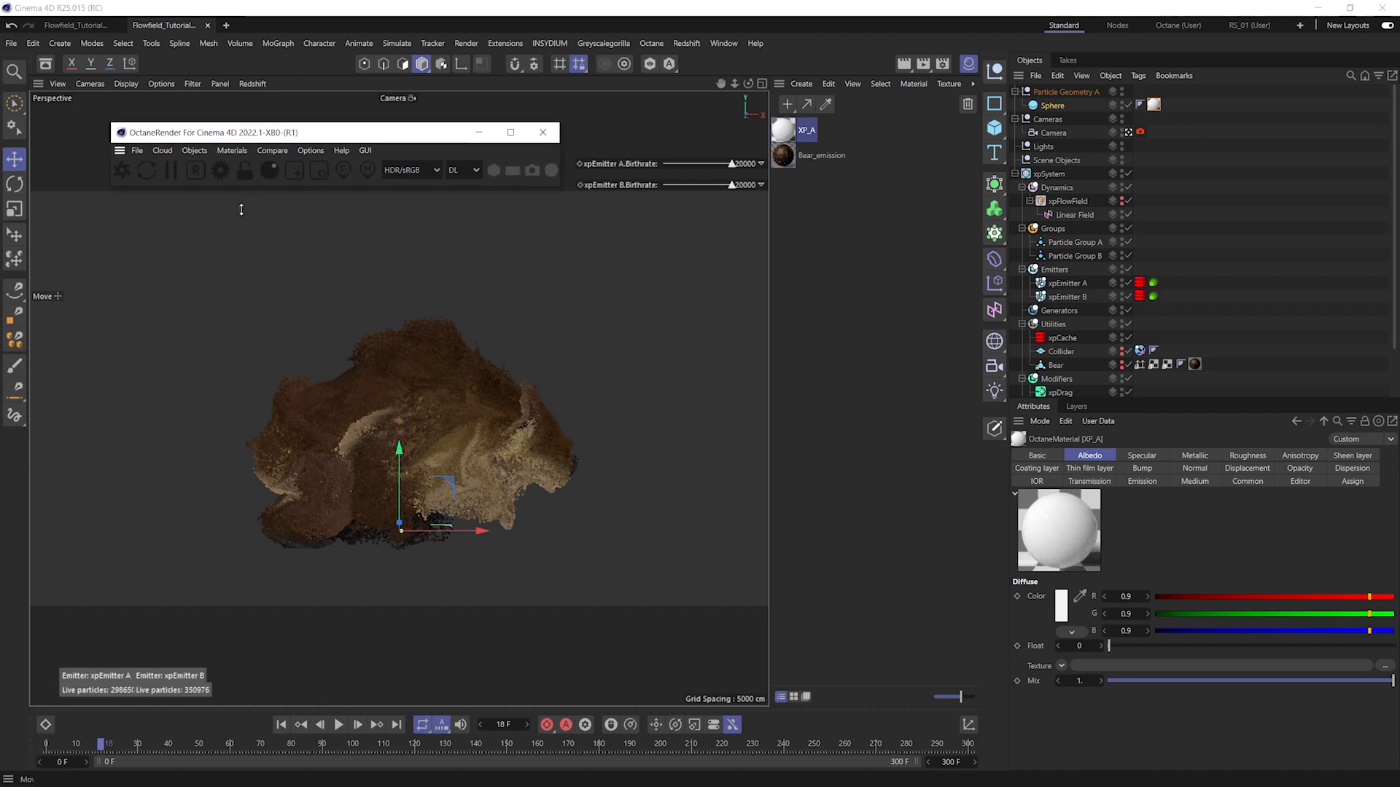
pyautogui.click(239, 152)
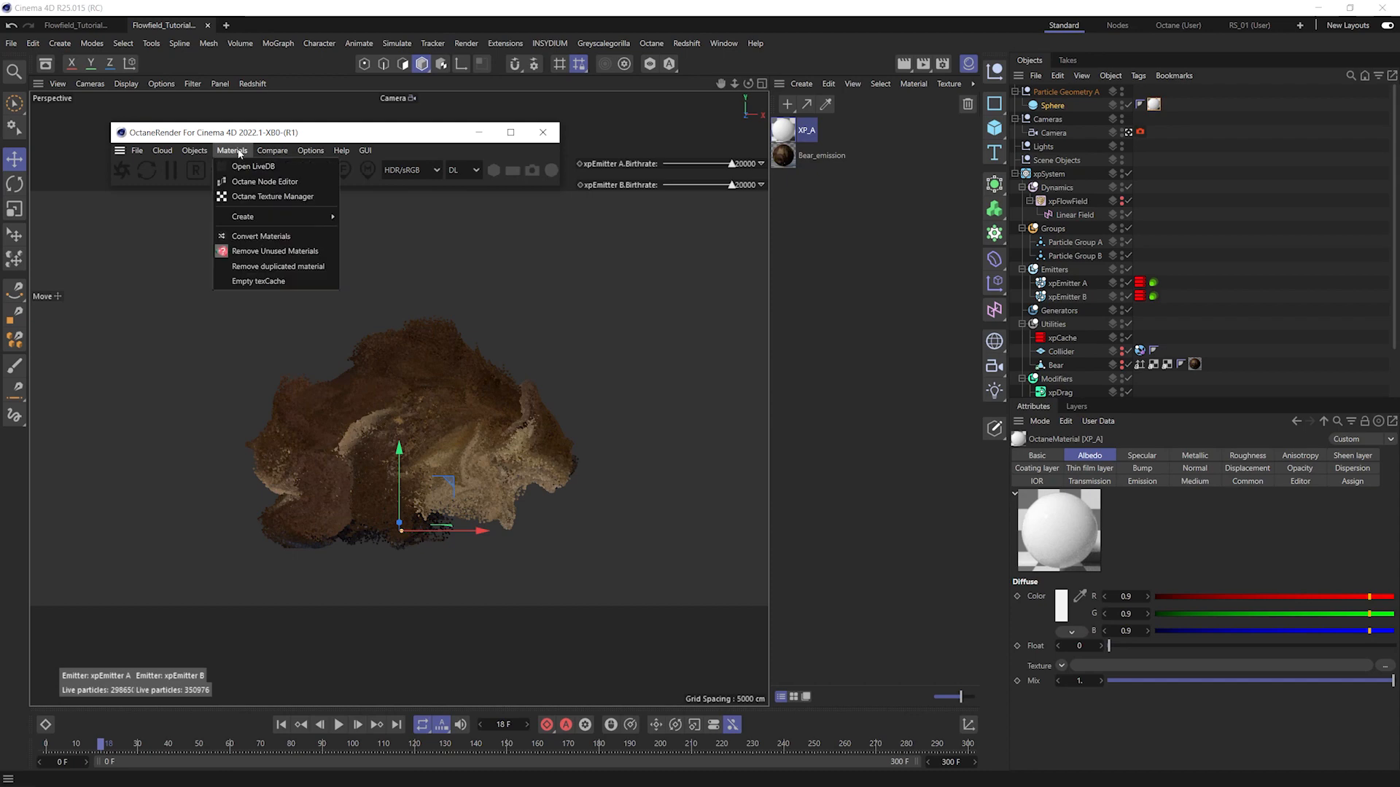
pyautogui.click(260, 183)
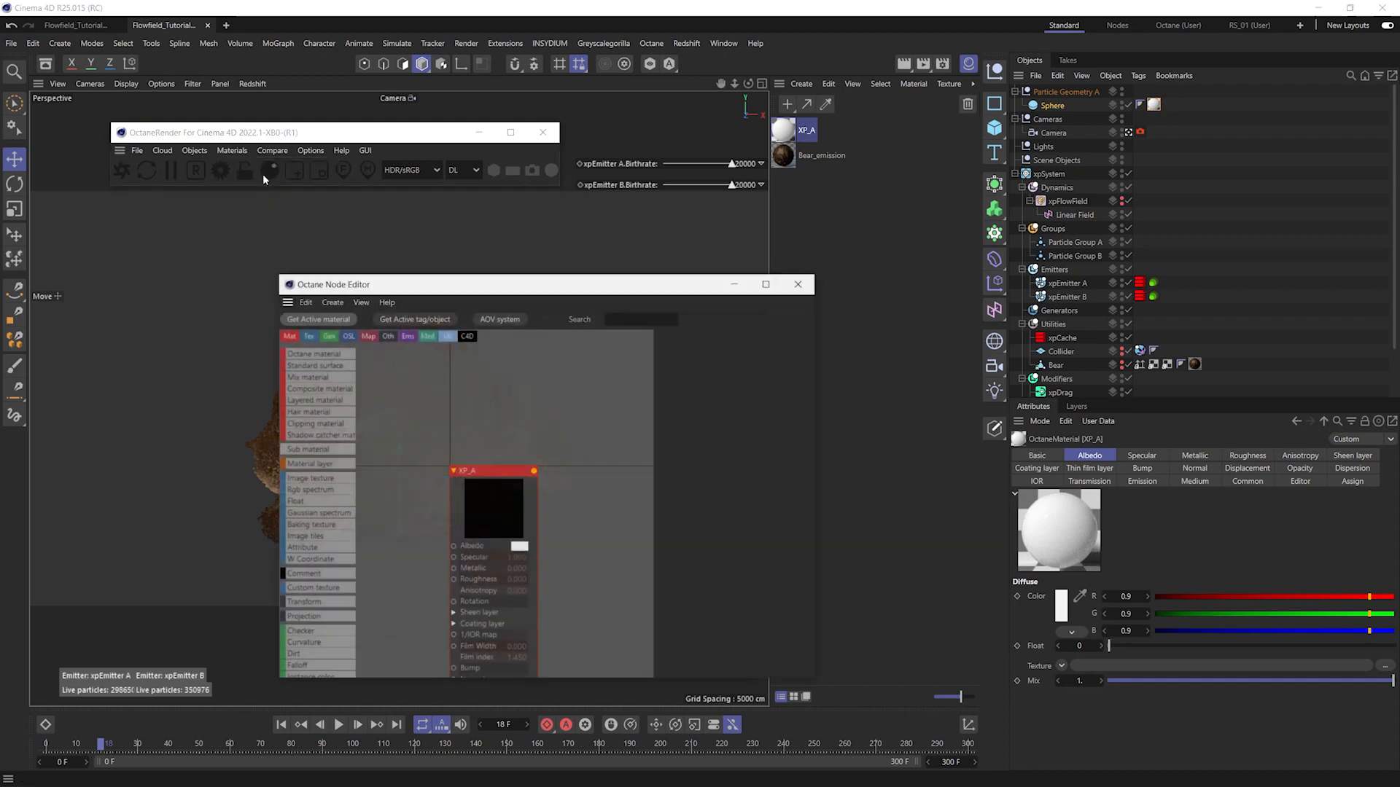
pyautogui.moveTo(583, 283); pyautogui.dragTo(509, 172)
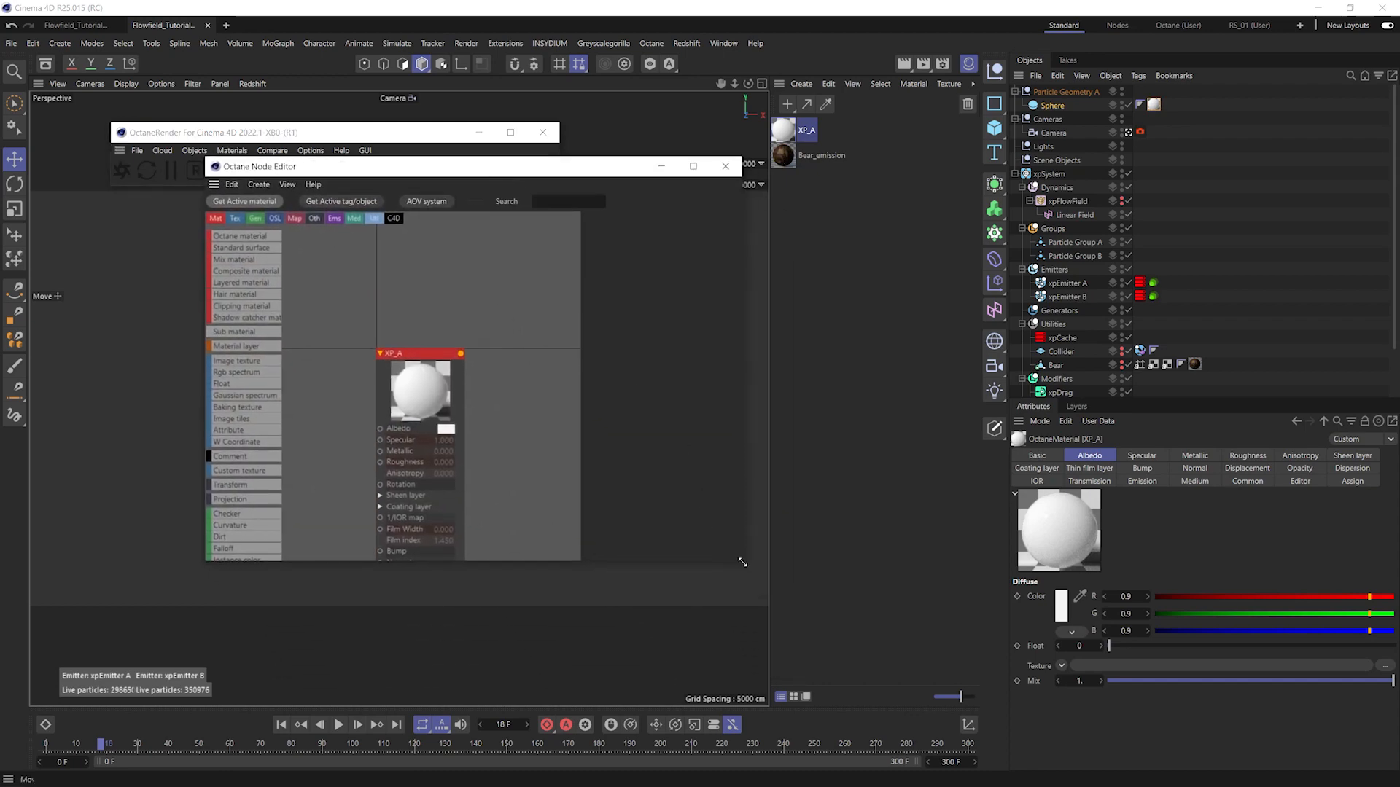
pyautogui.moveTo(741, 562); pyautogui.dragTo(907, 651)
pyautogui.moveTo(440, 409); pyautogui.dragTo(650, 309)
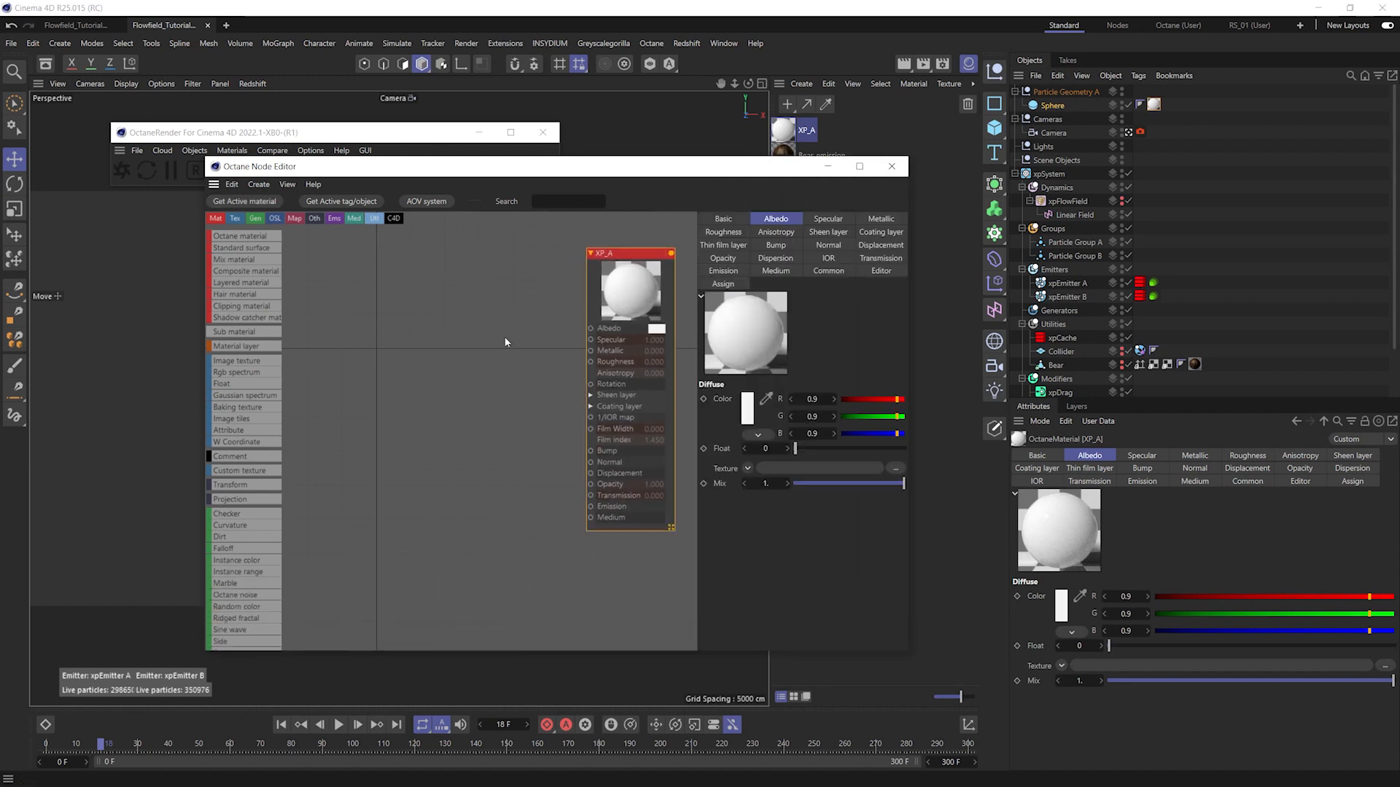
# - Add an Instance Color node with Particle as its source and xpEmitter A as its color source
pyautogui.doubleClick(354, 307)
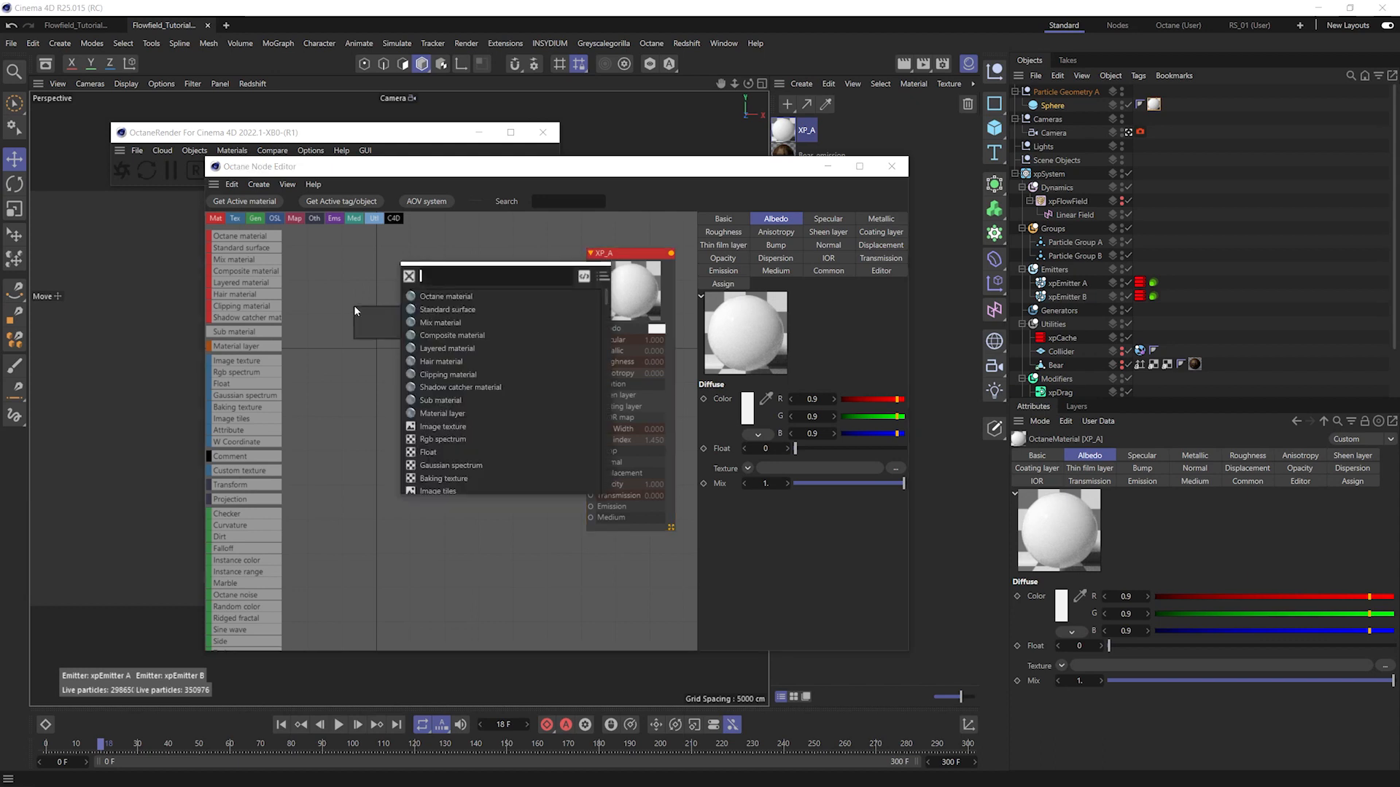
pyautogui.write('INST')
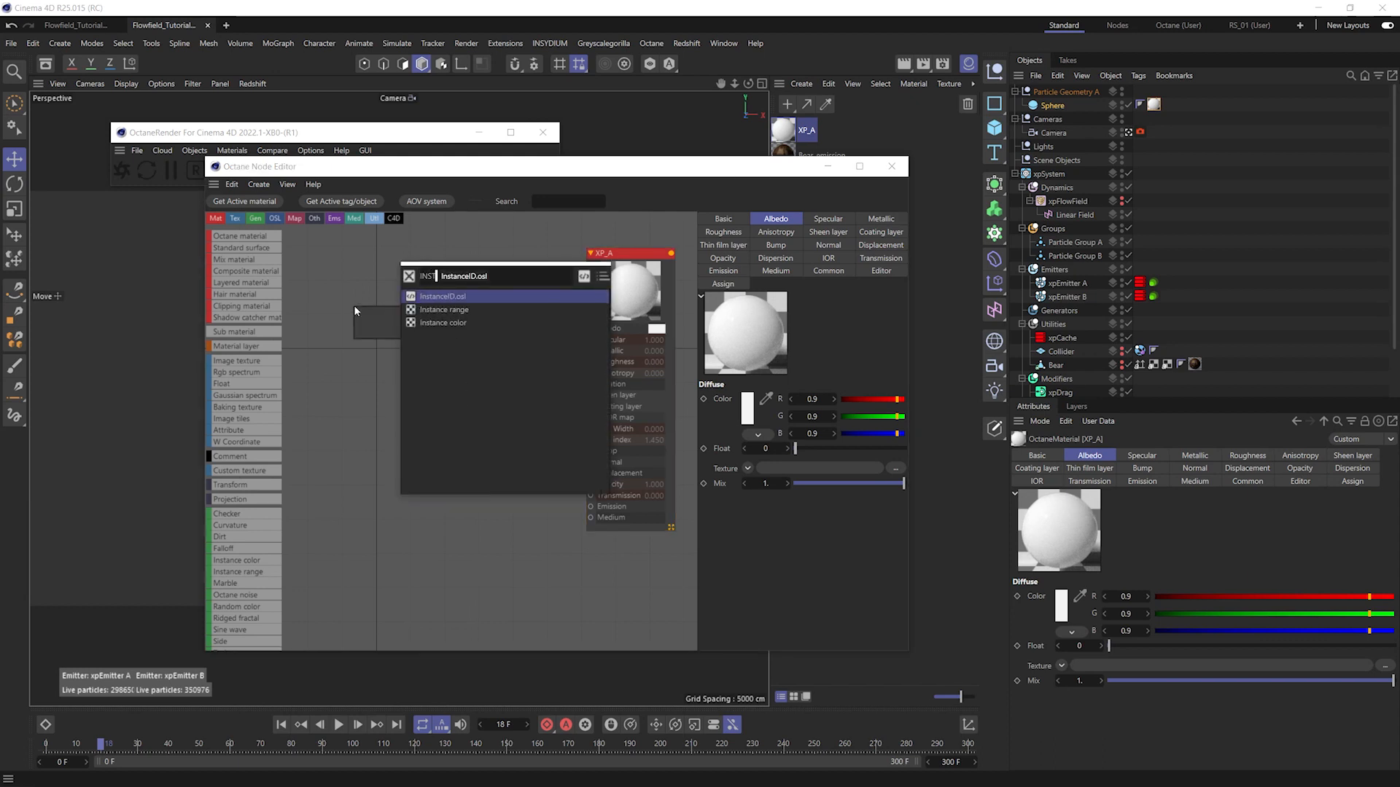
pyautogui.press('Down')
pyautogui.press('Down')
pyautogui.press('Return')
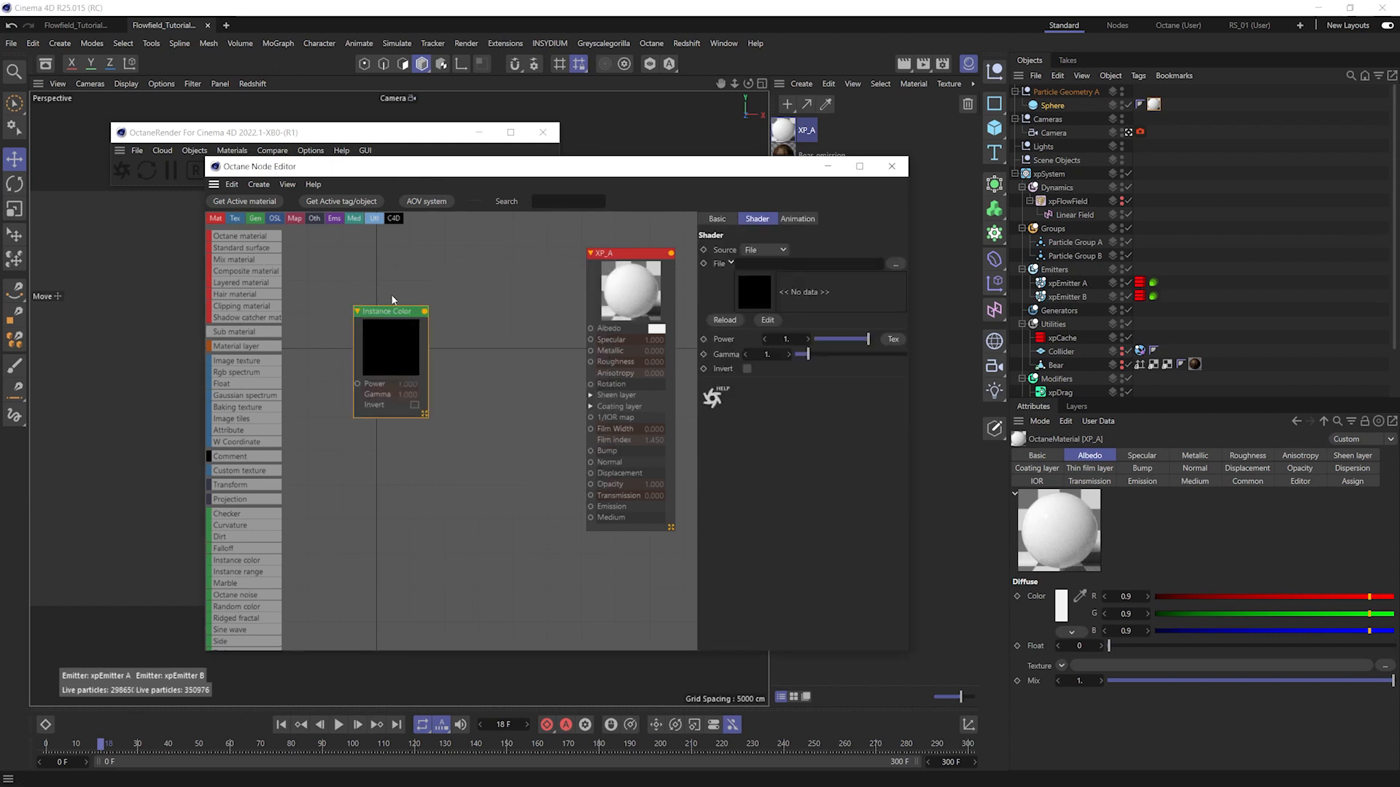
pyautogui.click(769, 252)
pyautogui.click(772, 280)
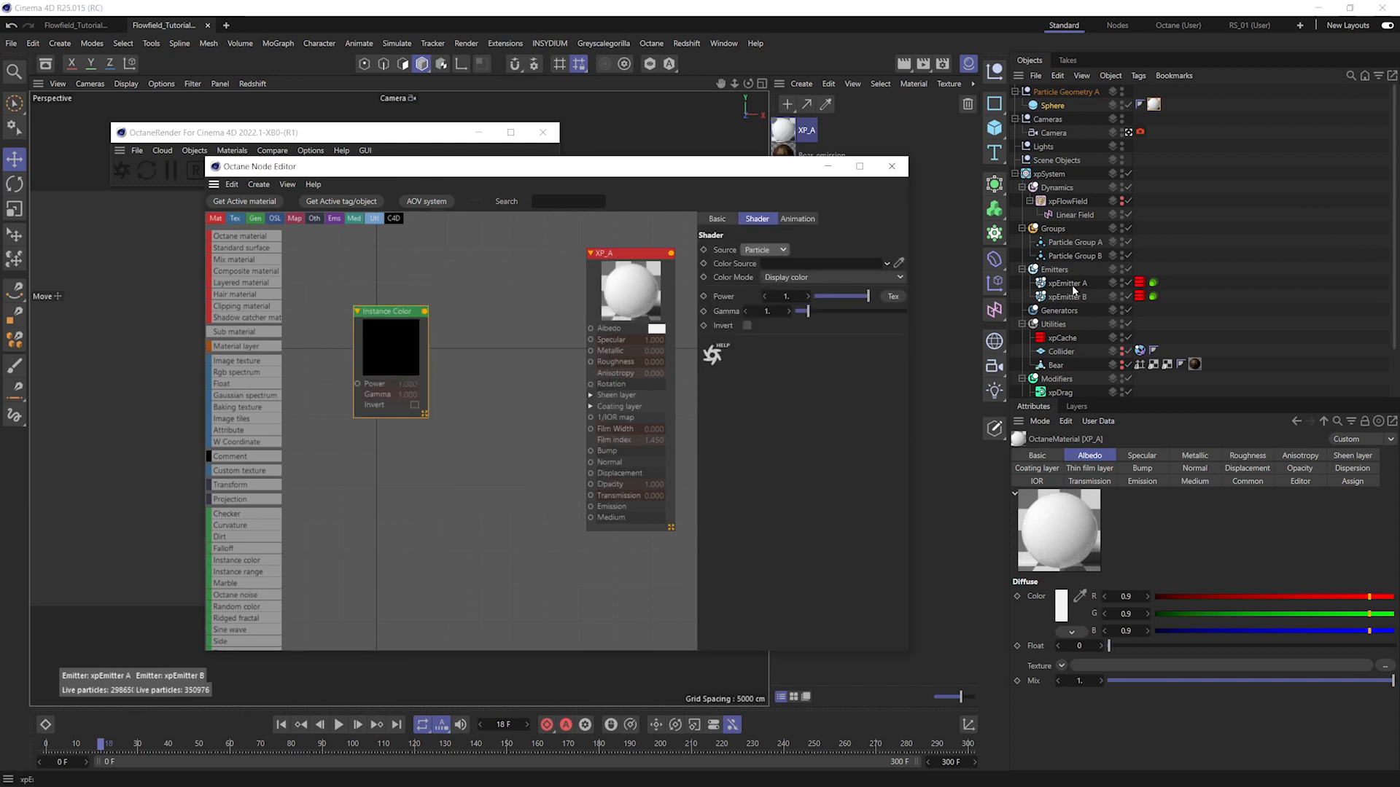
pyautogui.moveTo(1065, 283); pyautogui.dragTo(807, 269)
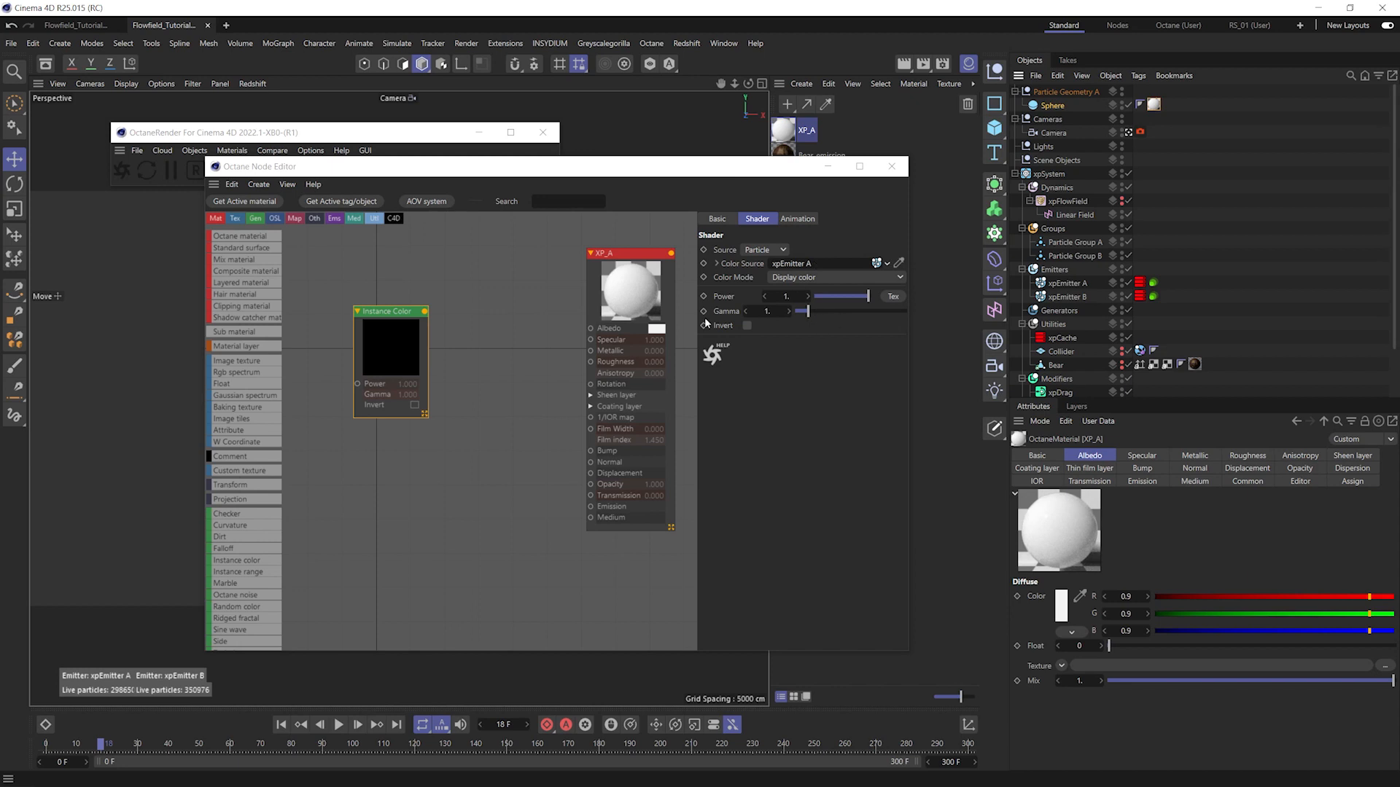
# - Add a Color Correction node fed by Instance Color, connect it to XP_A's Albedo and Transmission, and close the Node Editor
pyautogui.click(465, 345)
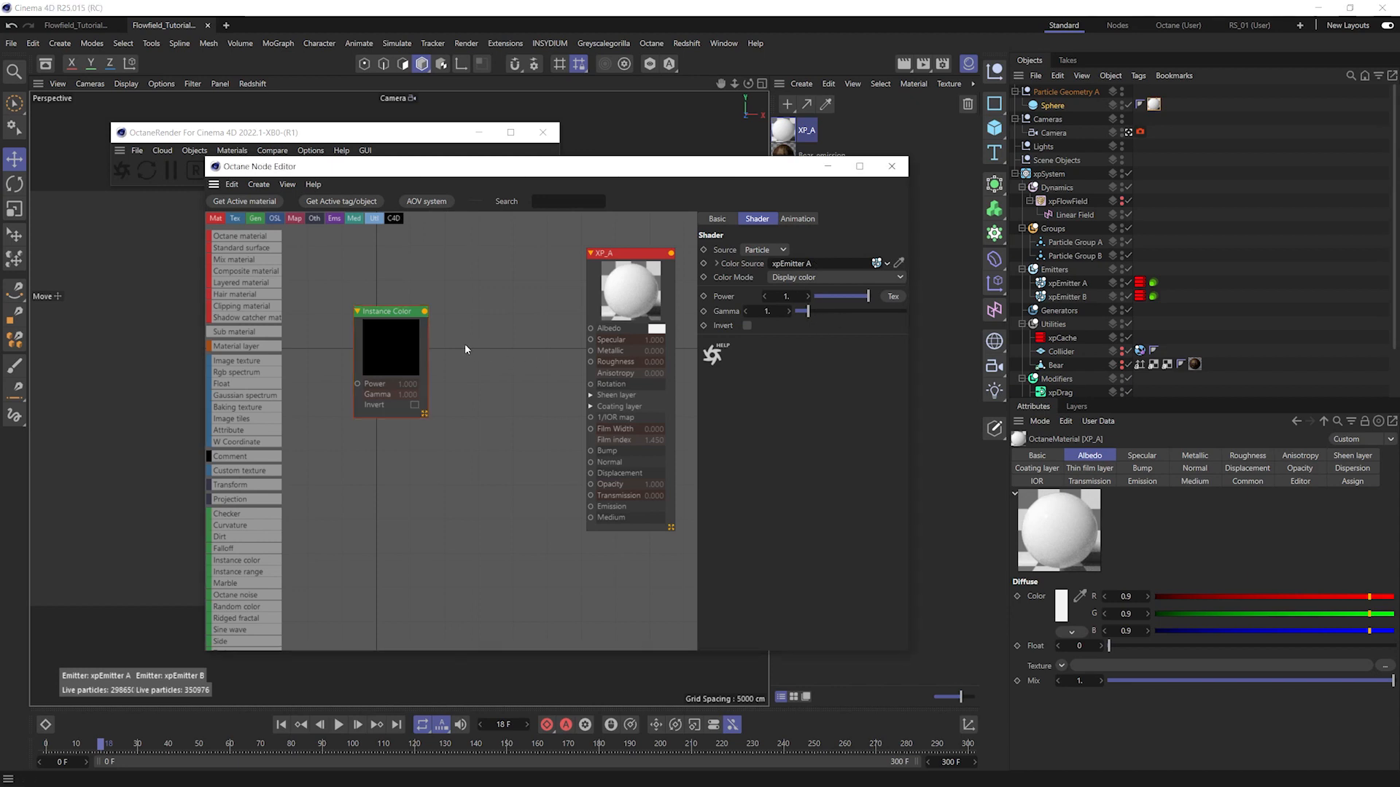
pyautogui.write('inst')
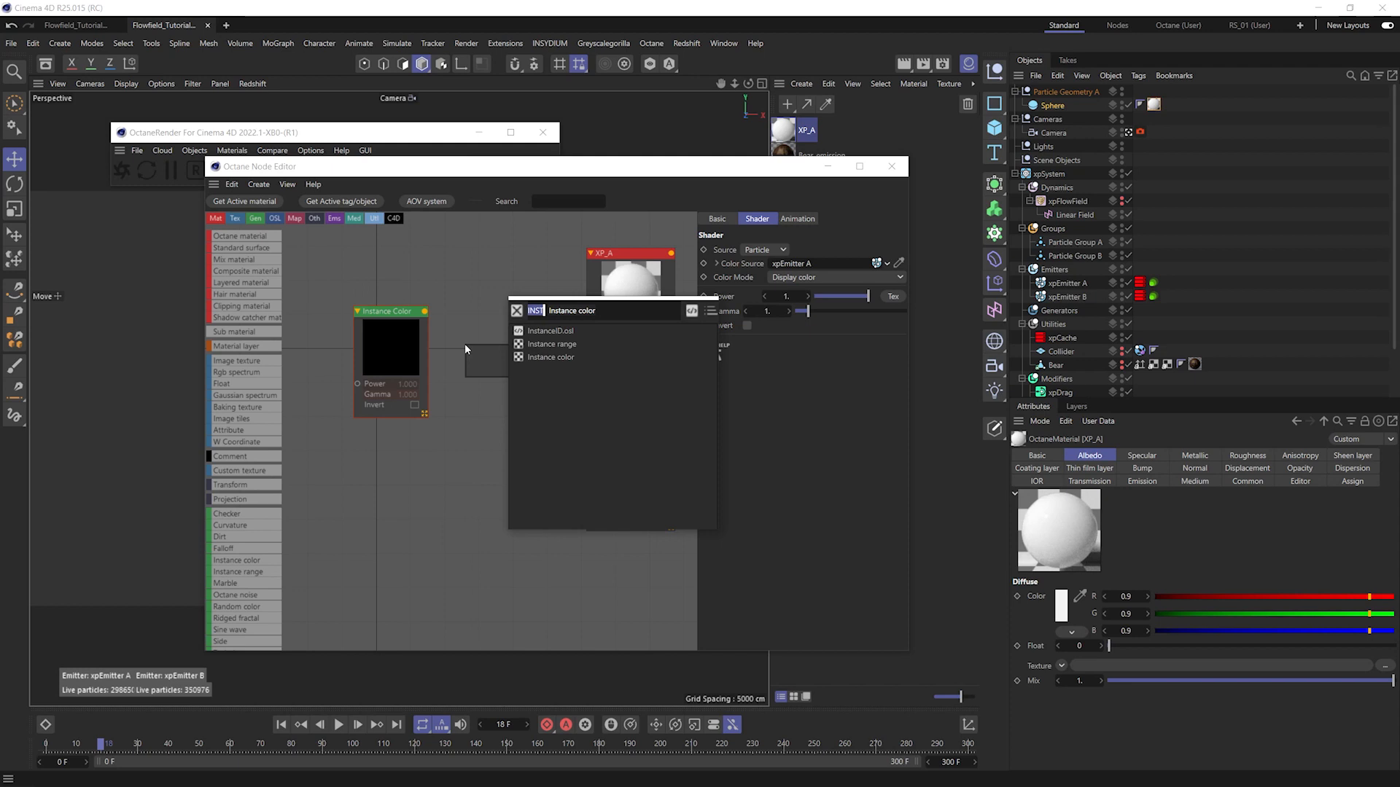
pyautogui.write('color c')
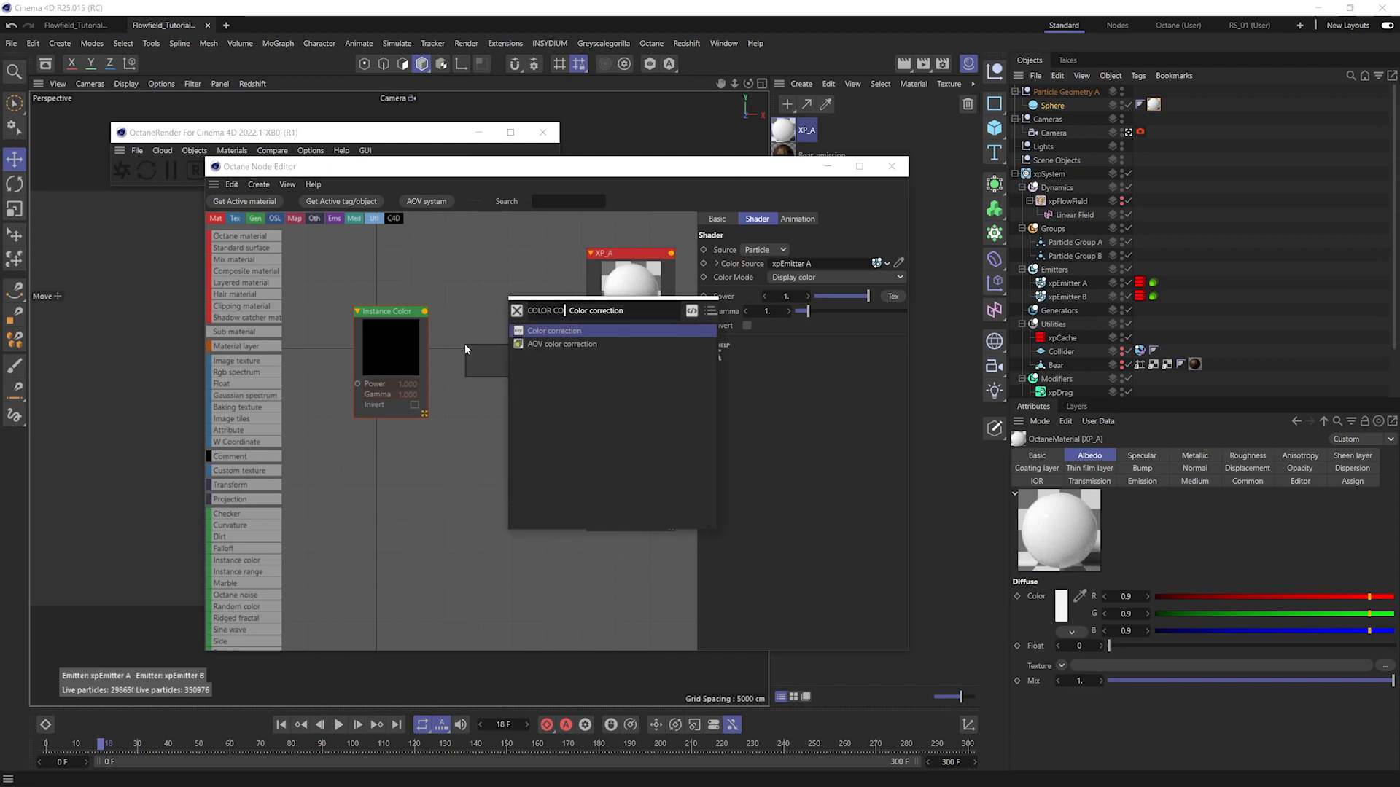
pyautogui.press('Return')
pyautogui.moveTo(465, 345)
pyautogui.mouseDown()
pyautogui.moveTo(450, 306)
pyautogui.moveTo(455, 326)
pyautogui.mouseUp()
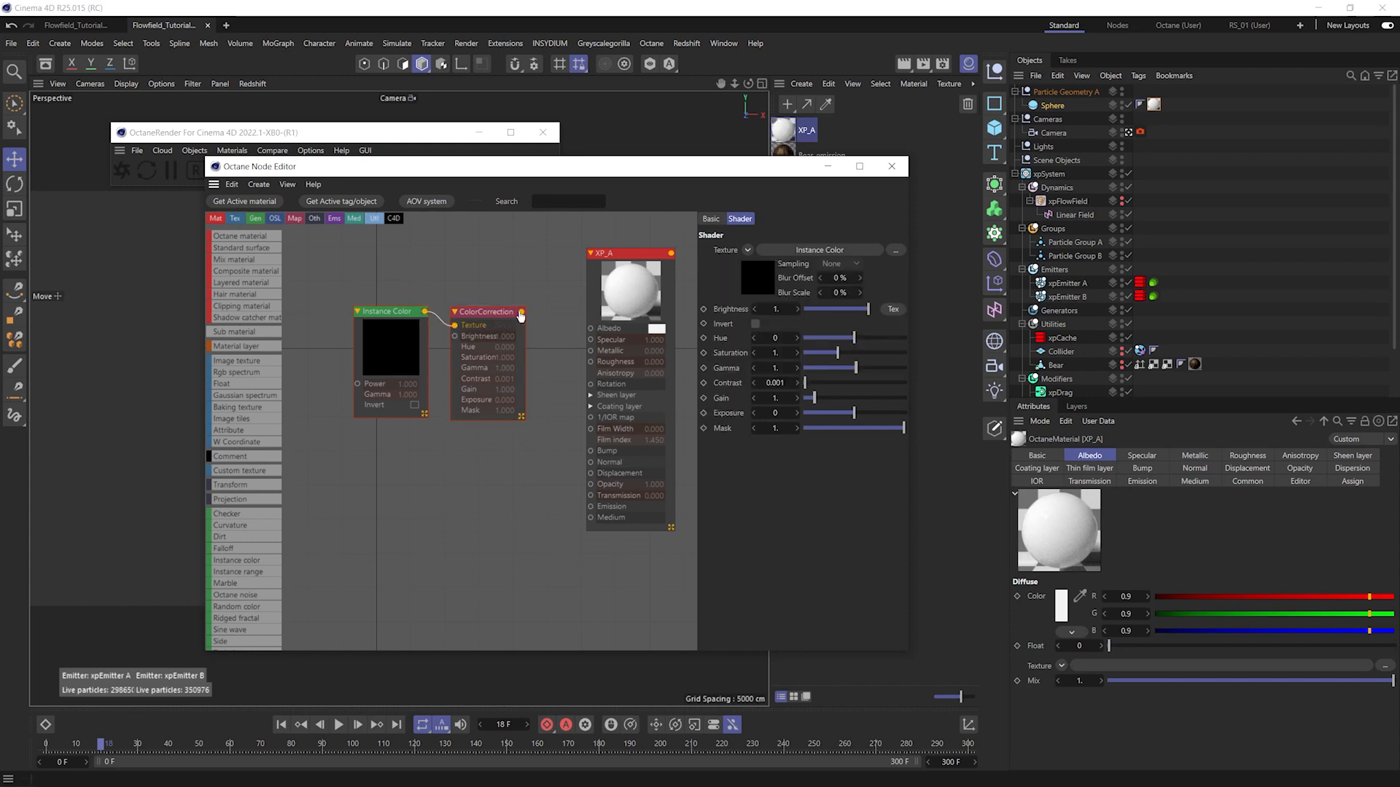
pyautogui.moveTo(521, 314); pyautogui.dragTo(591, 496)
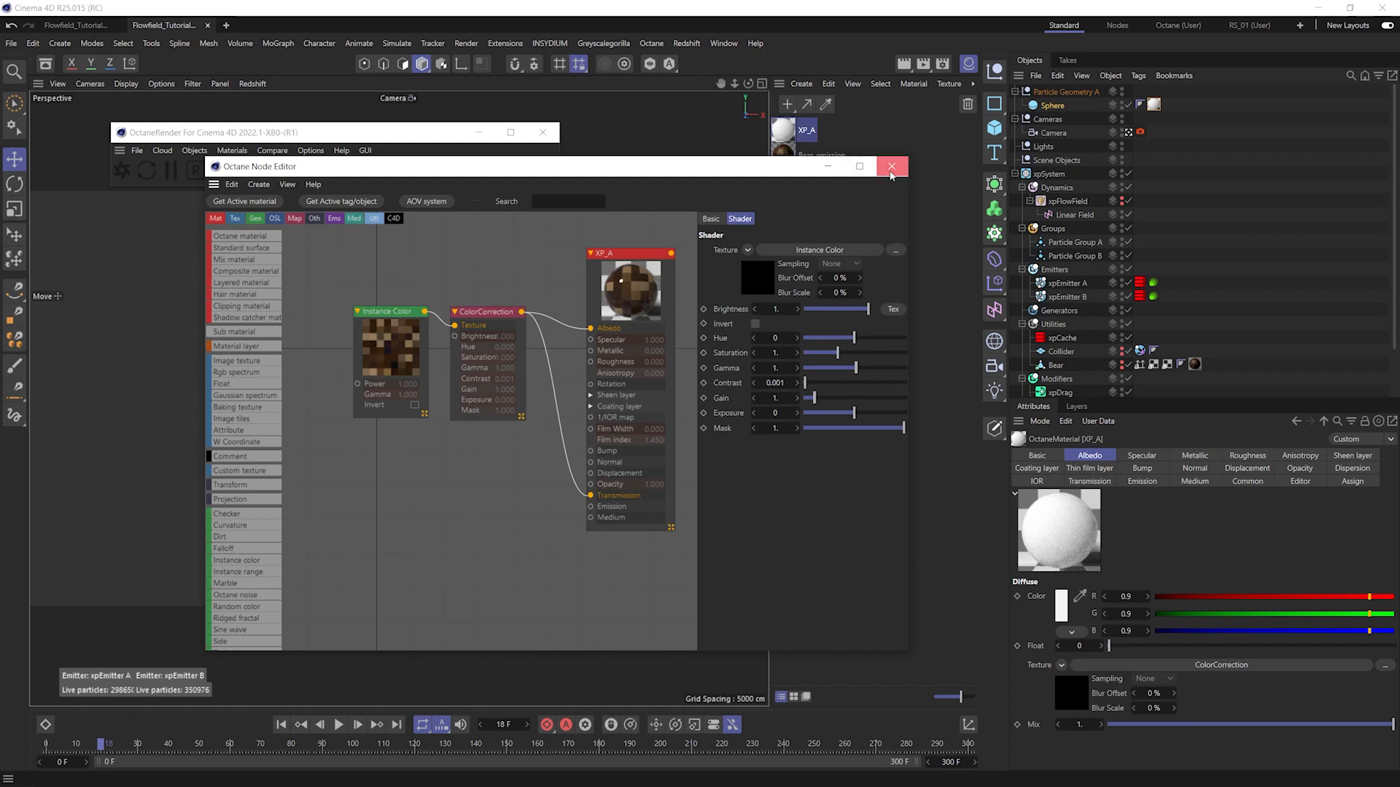
pyautogui.click(891, 167)
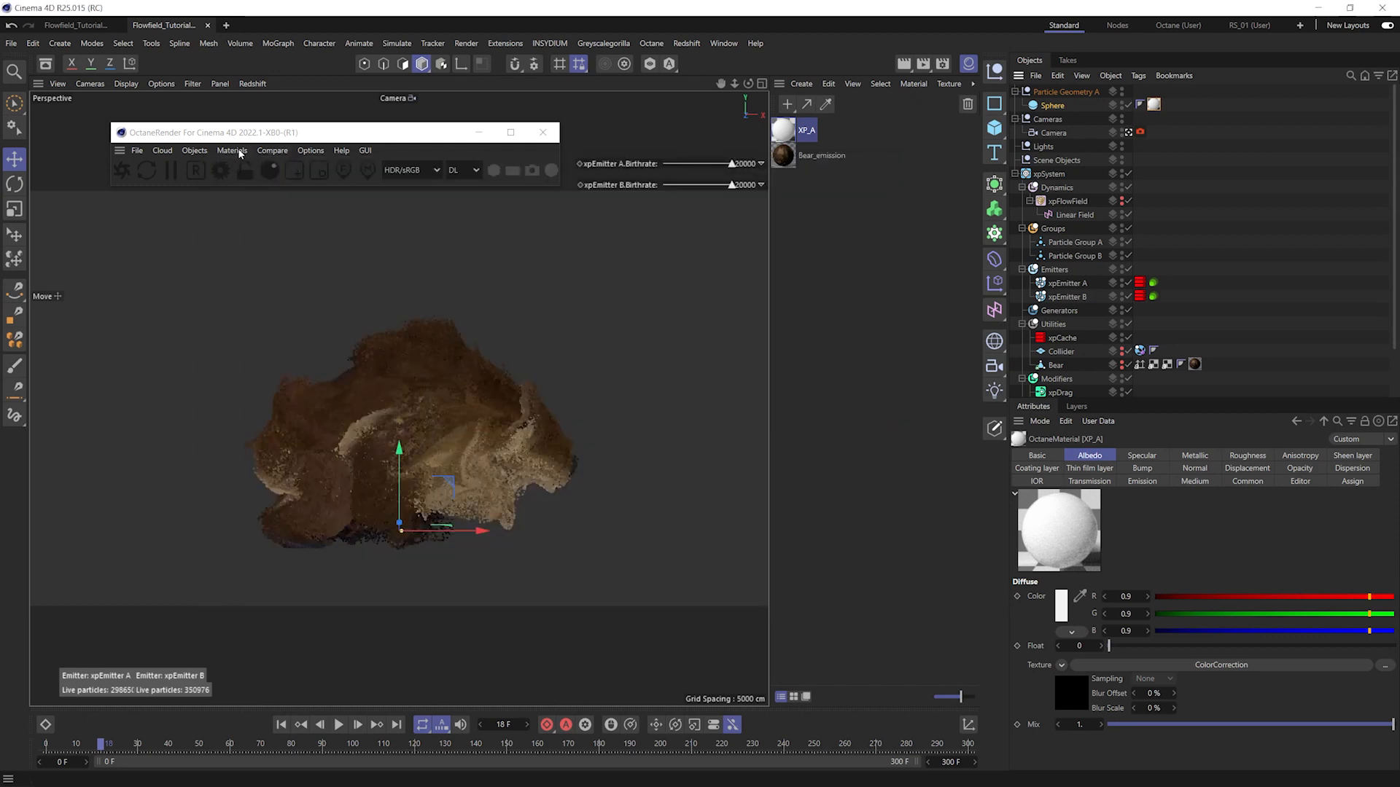
# - Add an Octane area light to the scene
pyautogui.click(206, 153)
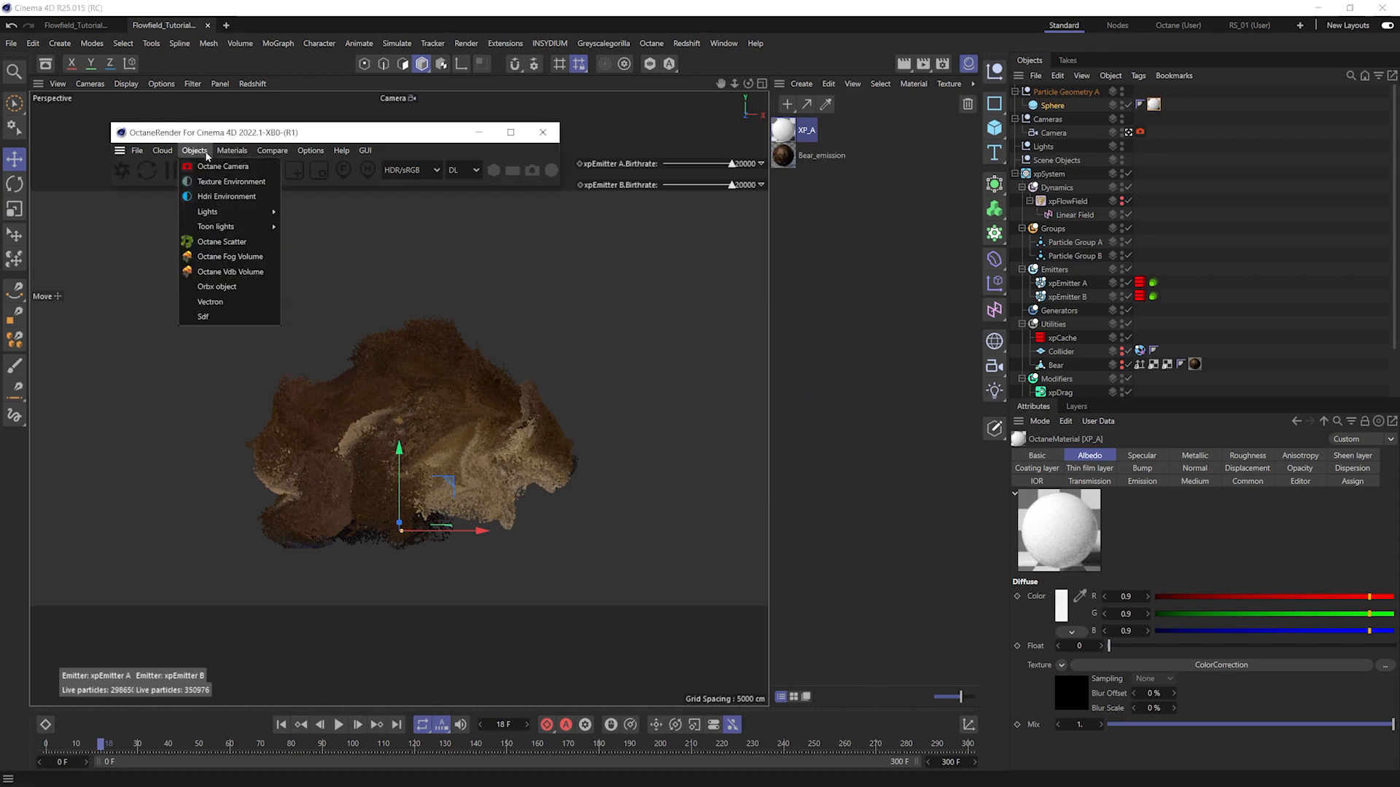
pyautogui.moveTo(229, 212)
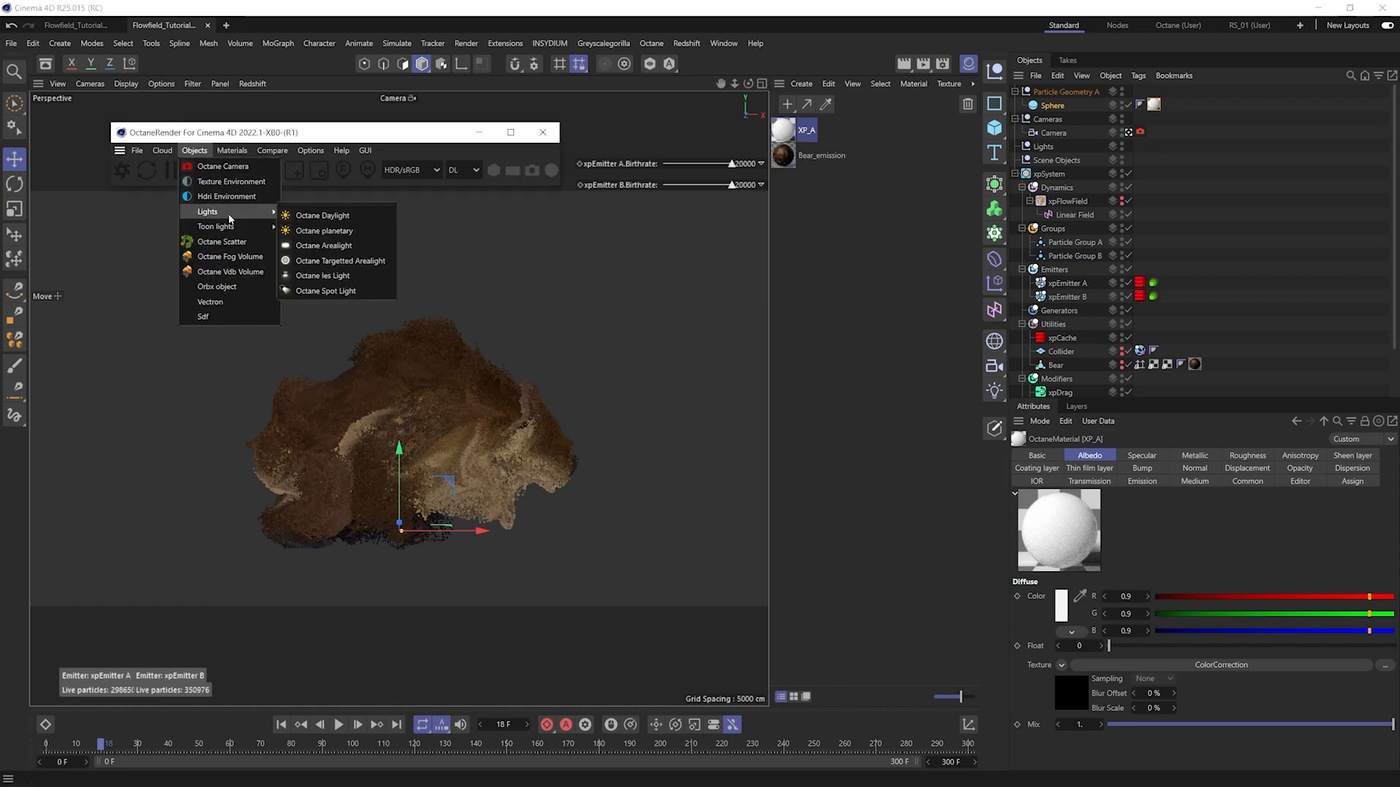
pyautogui.click(357, 247)
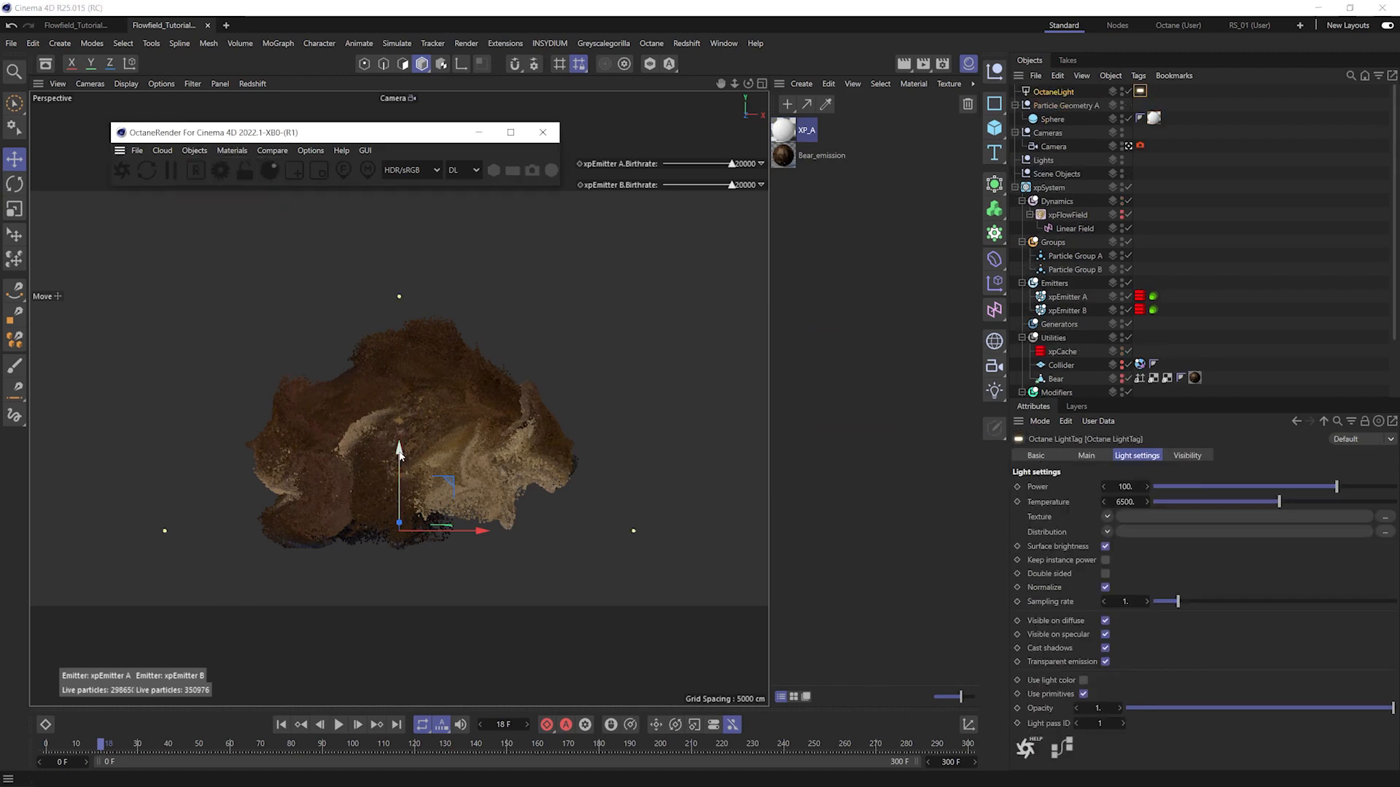
# - Enable the display of lights in the viewport filter
pyautogui.click(201, 86)
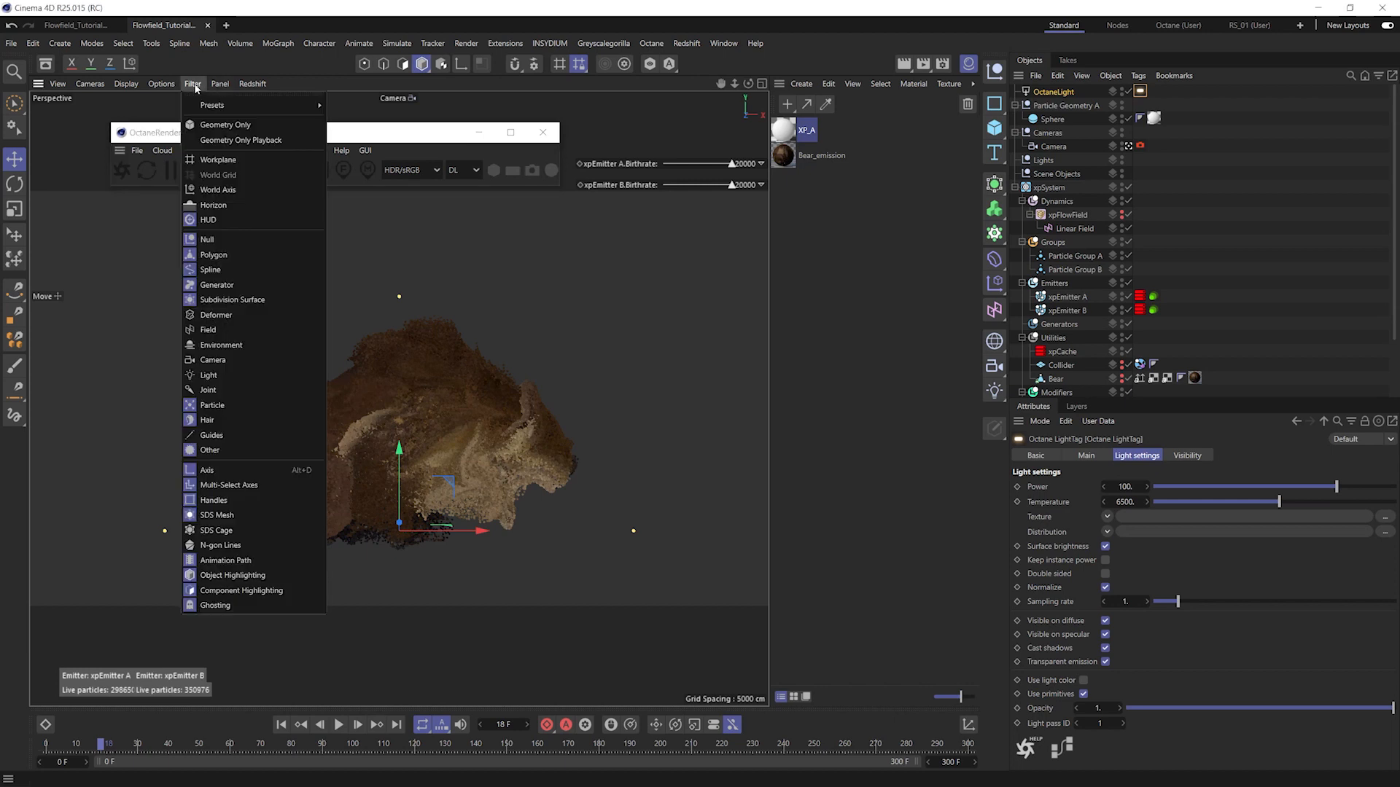
pyautogui.moveTo(223, 107)
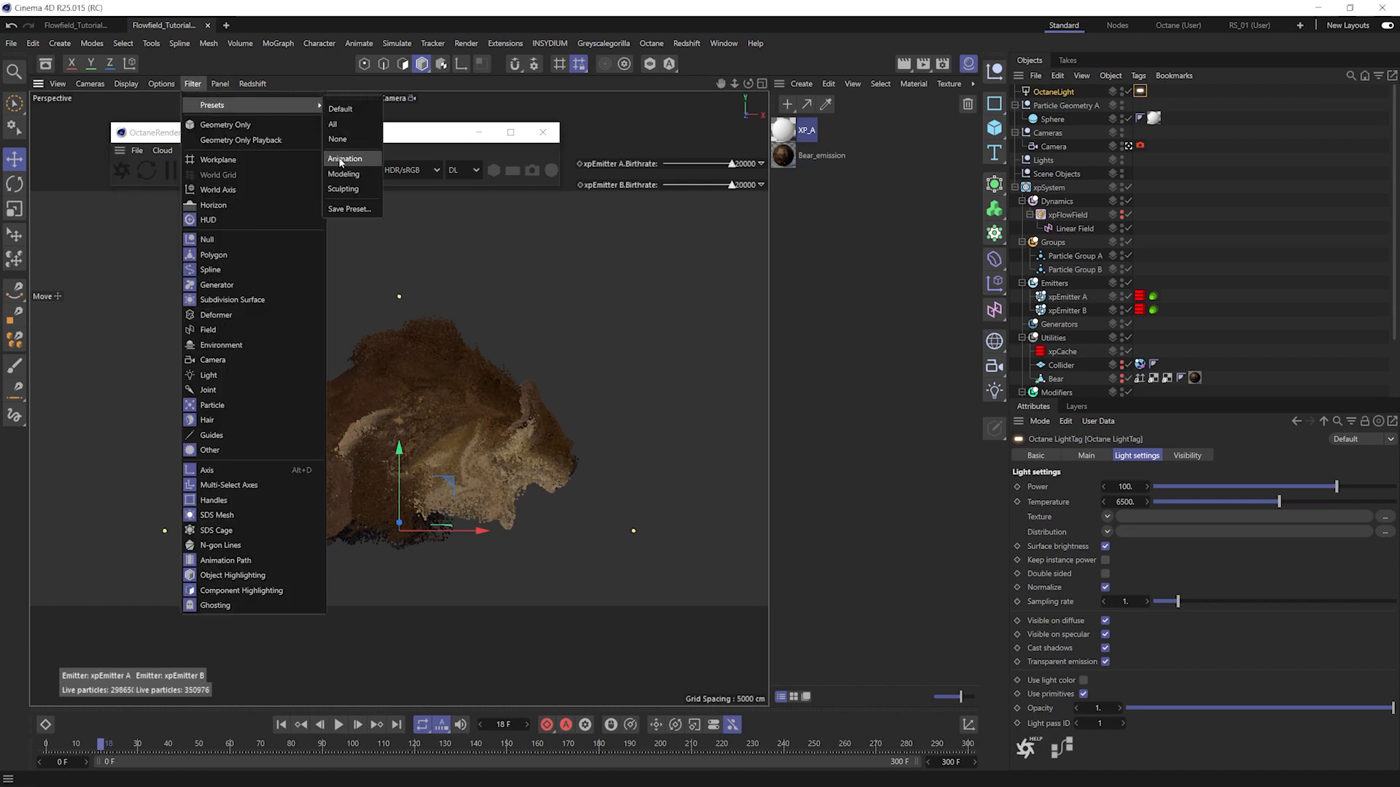
pyautogui.click(254, 374)
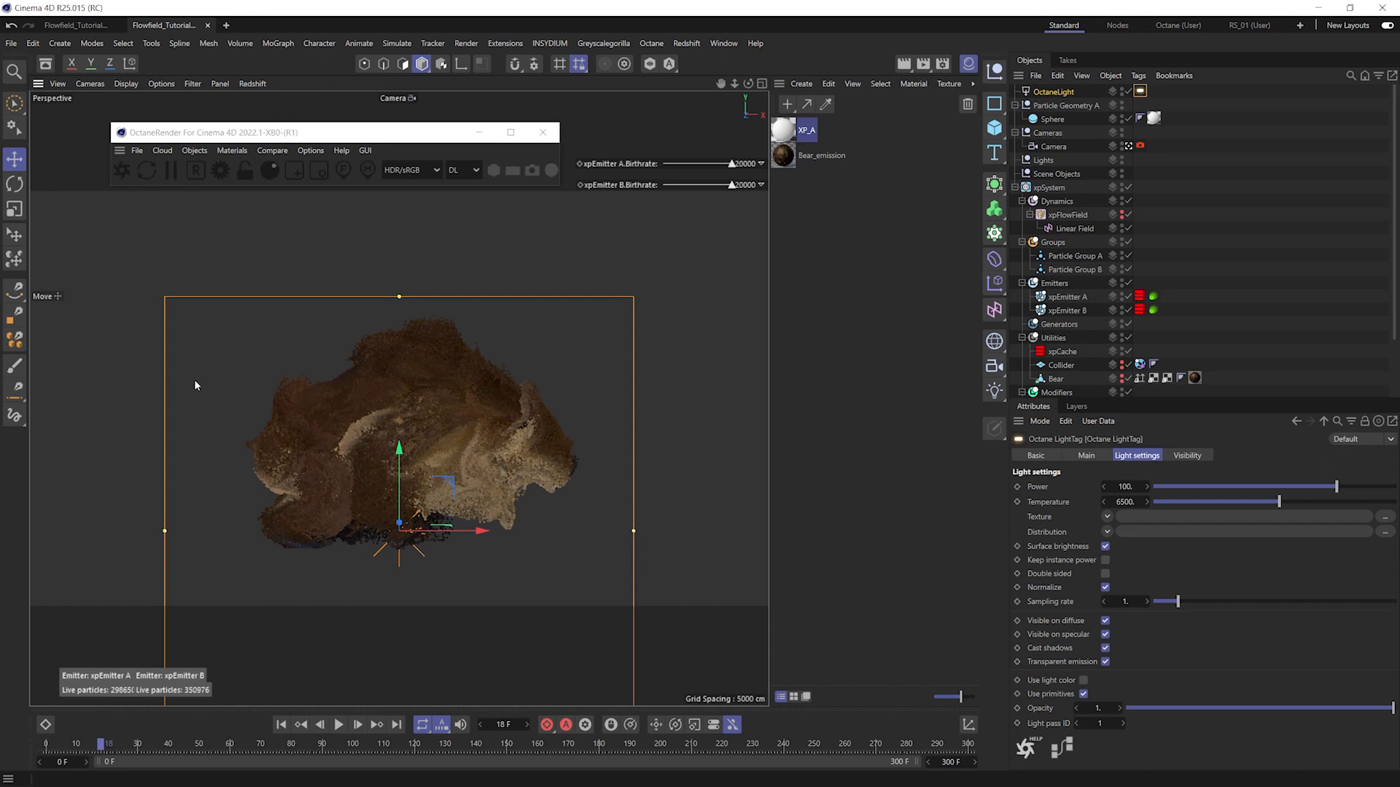
# - Leave the scene camera view, raise the OctaneLight about 150 cm and rotate it to lie flat above the bear
pyautogui.click(1129, 146)
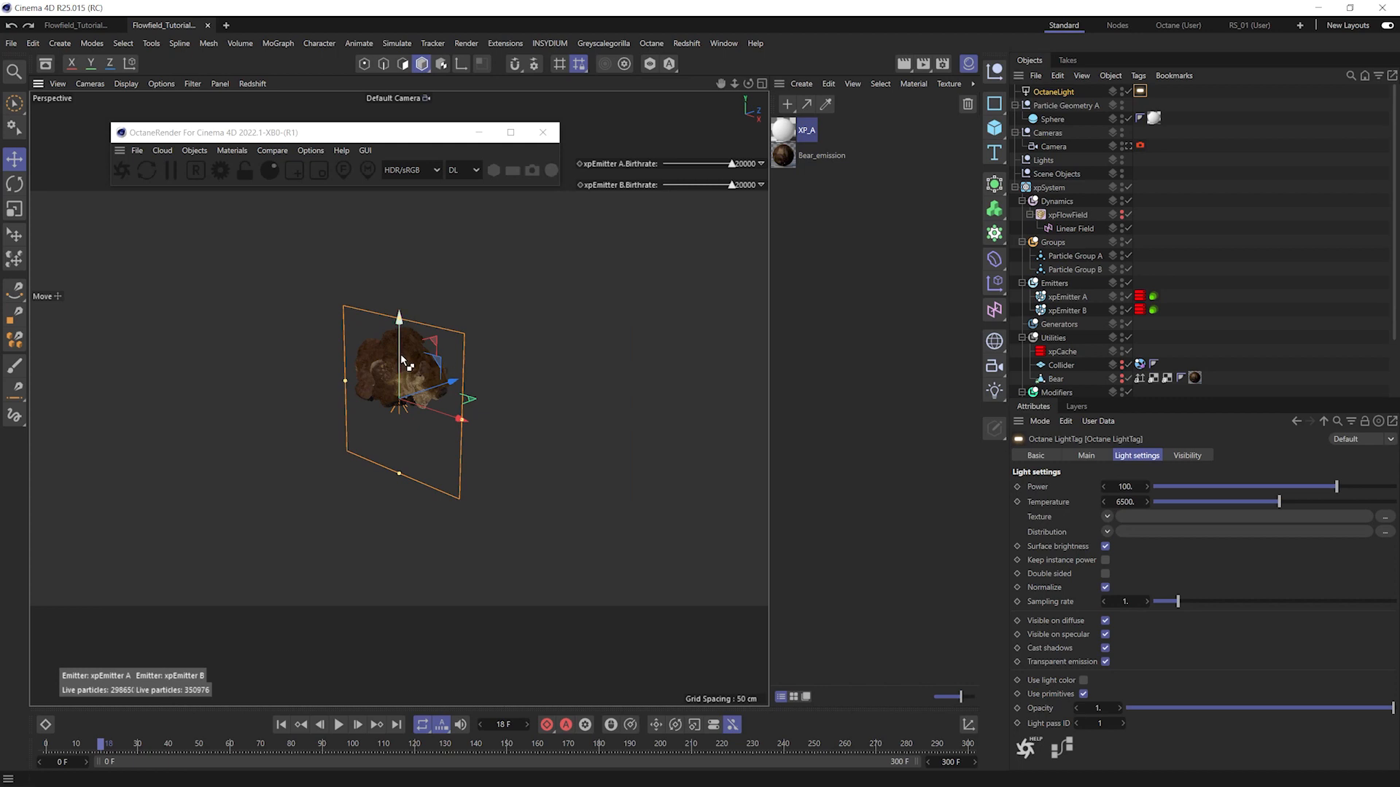
pyautogui.moveTo(399, 356); pyautogui.dragTo(409, 273)
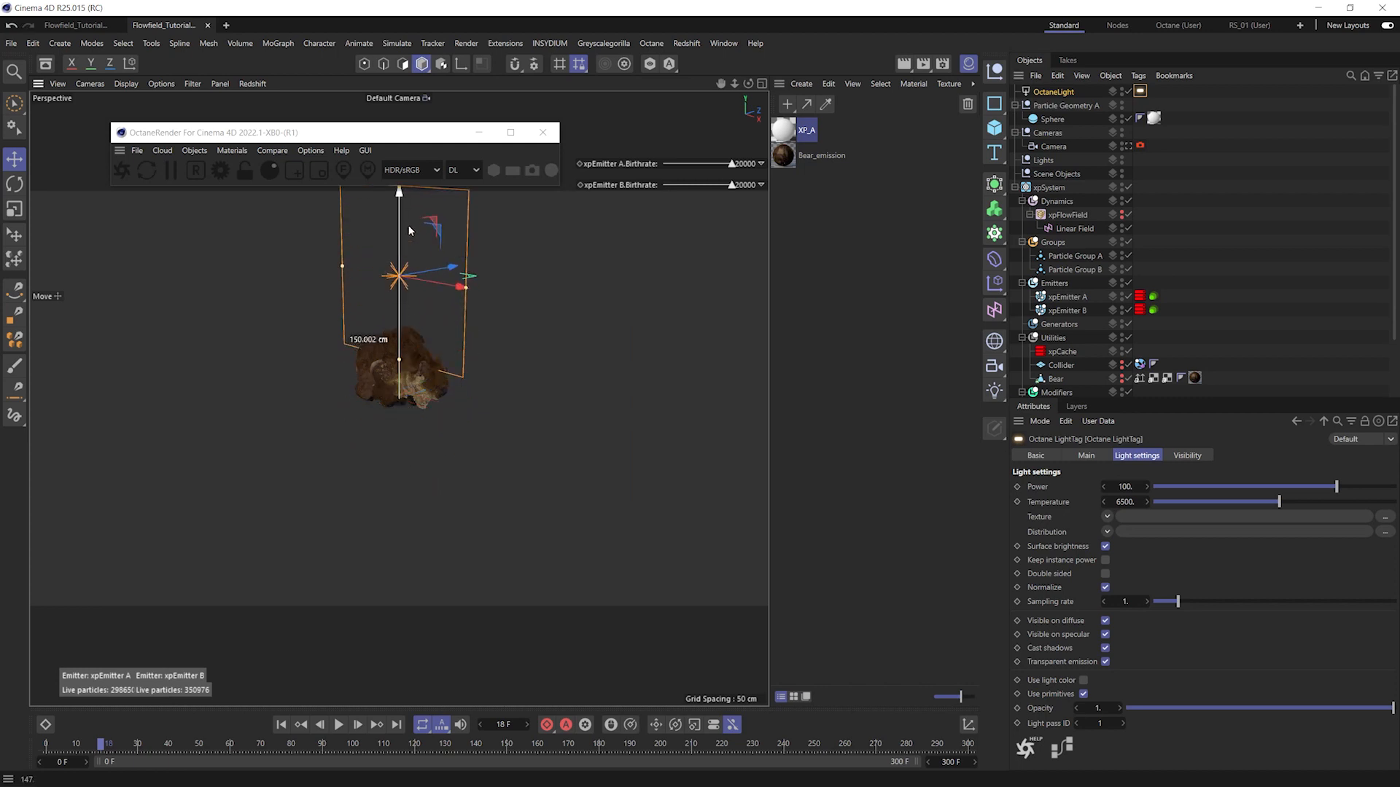
pyautogui.press('r')
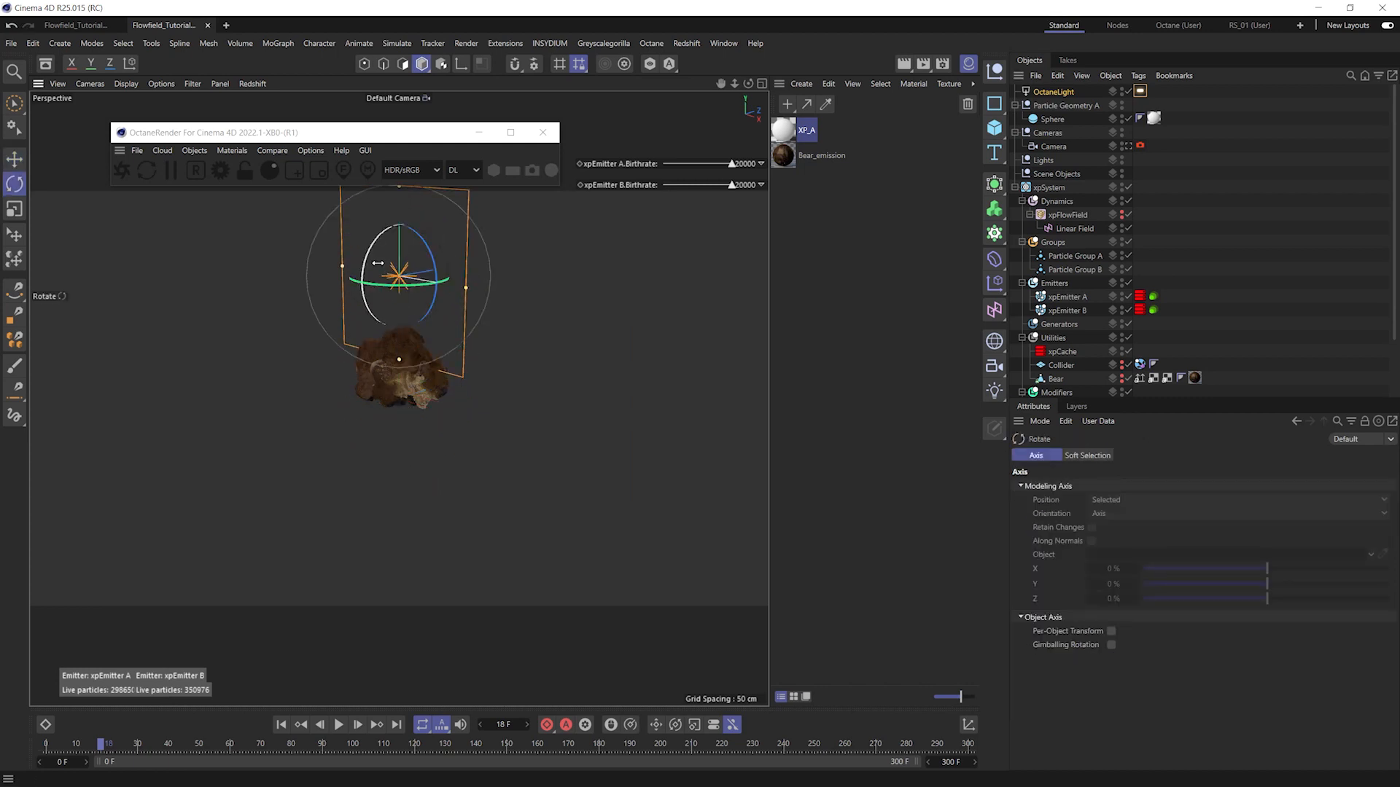
pyautogui.moveTo(368, 264); pyautogui.dragTo(427, 184)
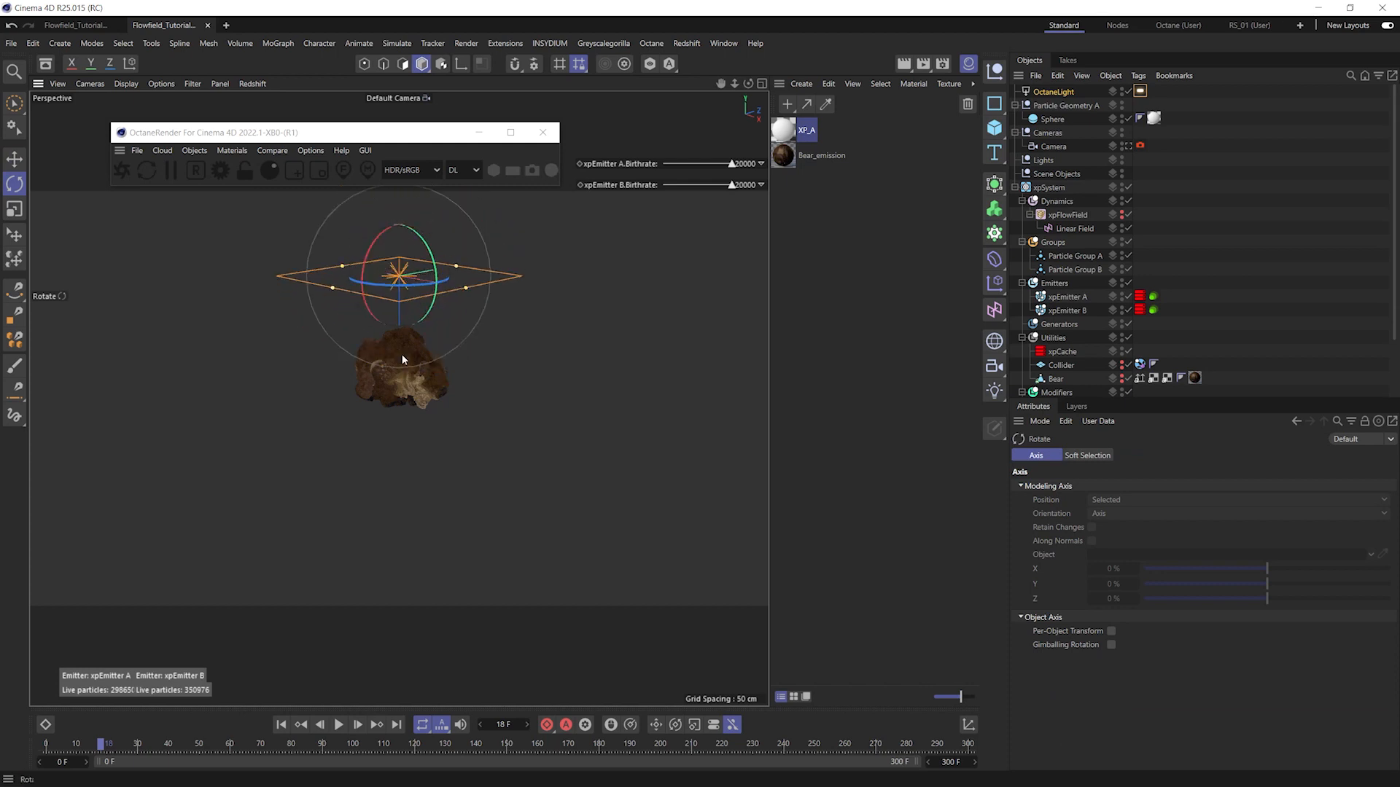
# - Move the flat OctaneLight higher above the bear and return to the scene camera's view
pyautogui.press('e')
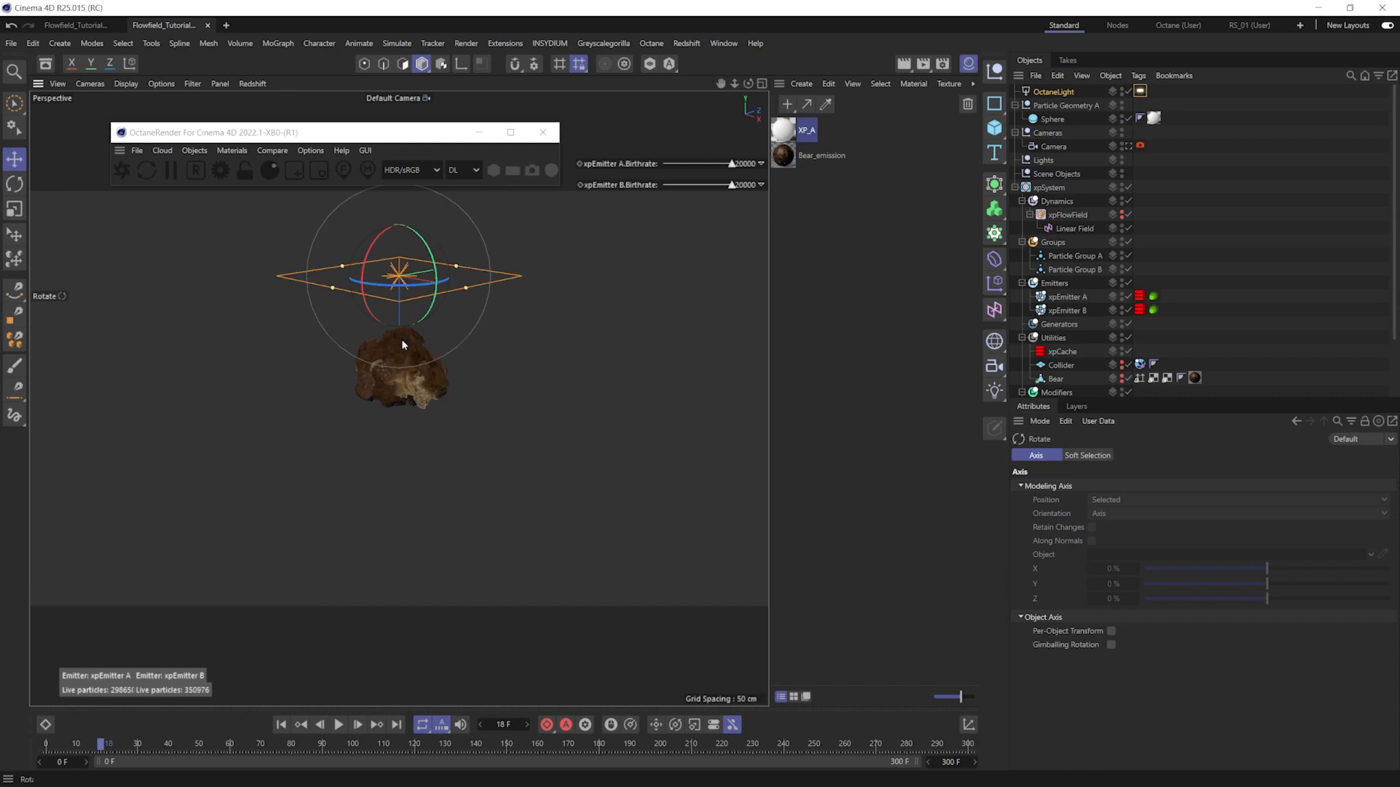
pyautogui.press('e')
pyautogui.moveTo(408, 312); pyautogui.dragTo(412, 306)
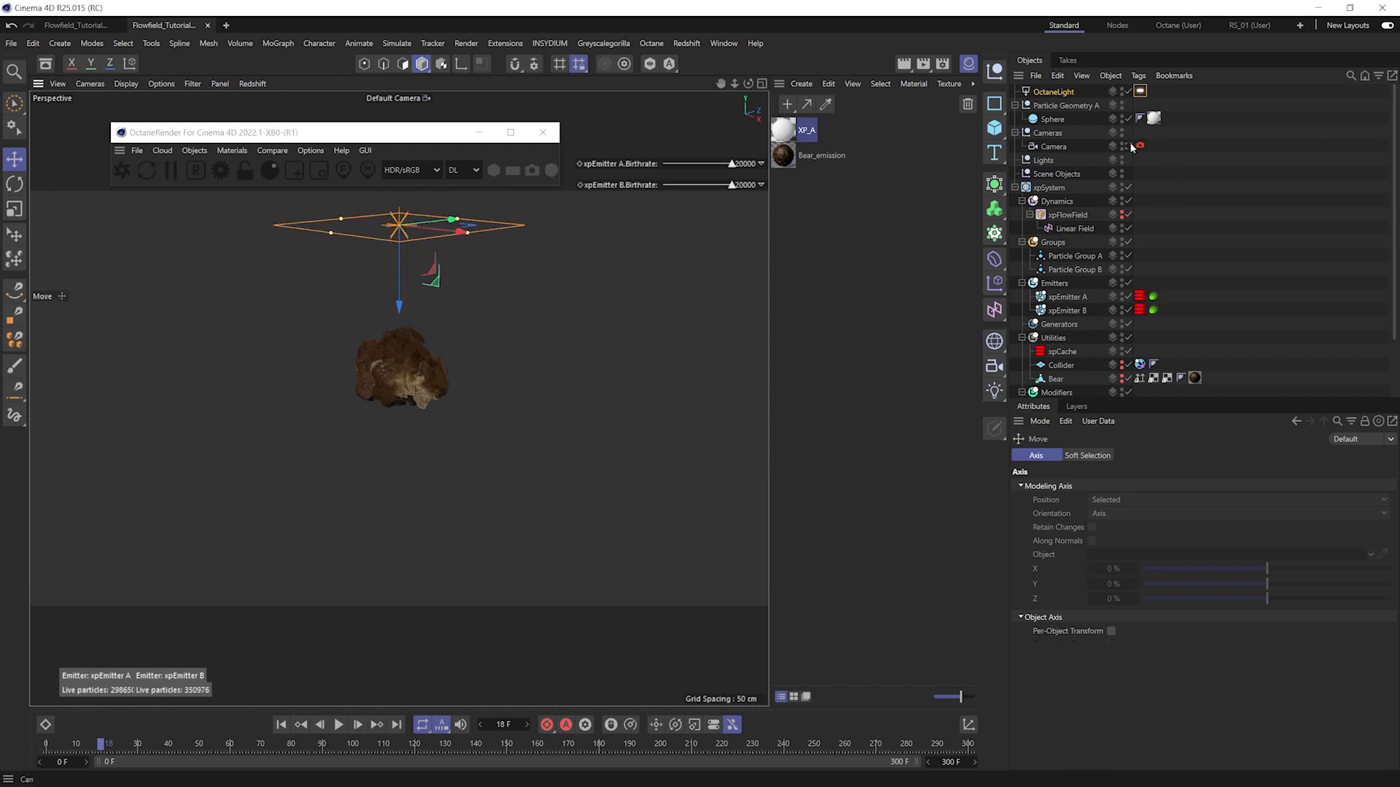
pyautogui.click(1130, 146)
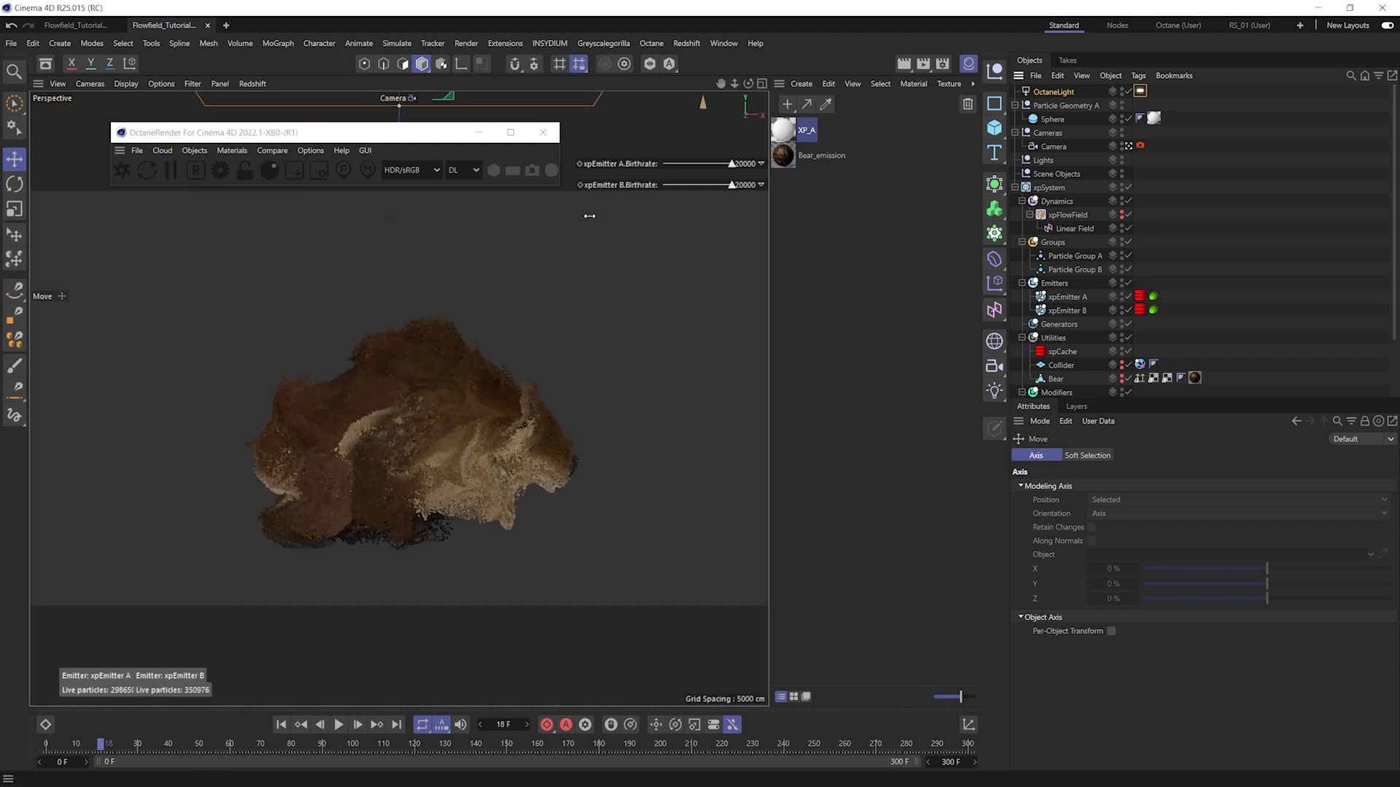
# - Switch the Octane render kernel to Path tracing with 512 max samples, diffuse depth 8 and specular depth 8
pyautogui.click(220, 172)
pyautogui.moveTo(248, 19); pyautogui.dragTo(560, 91)
pyautogui.click(333, 137)
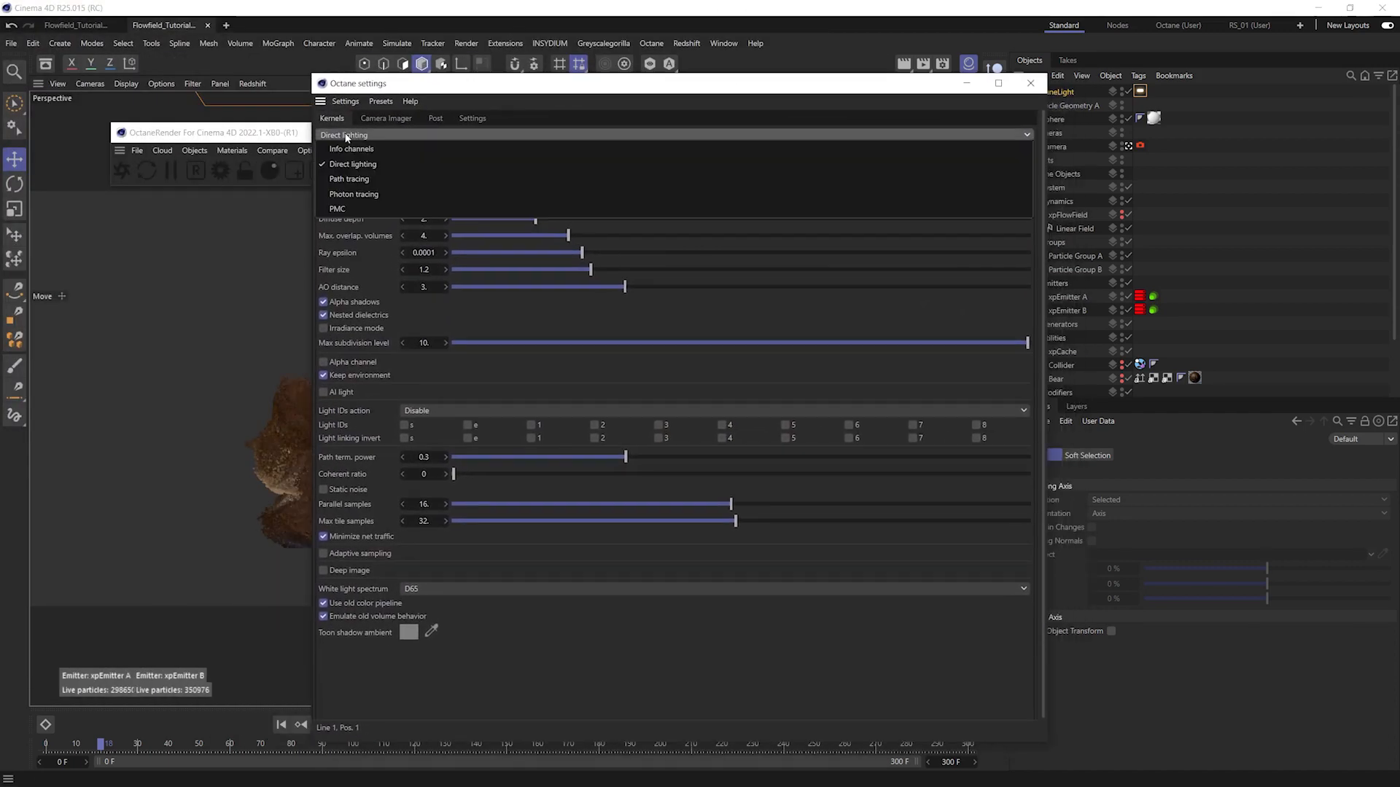
pyautogui.click(392, 182)
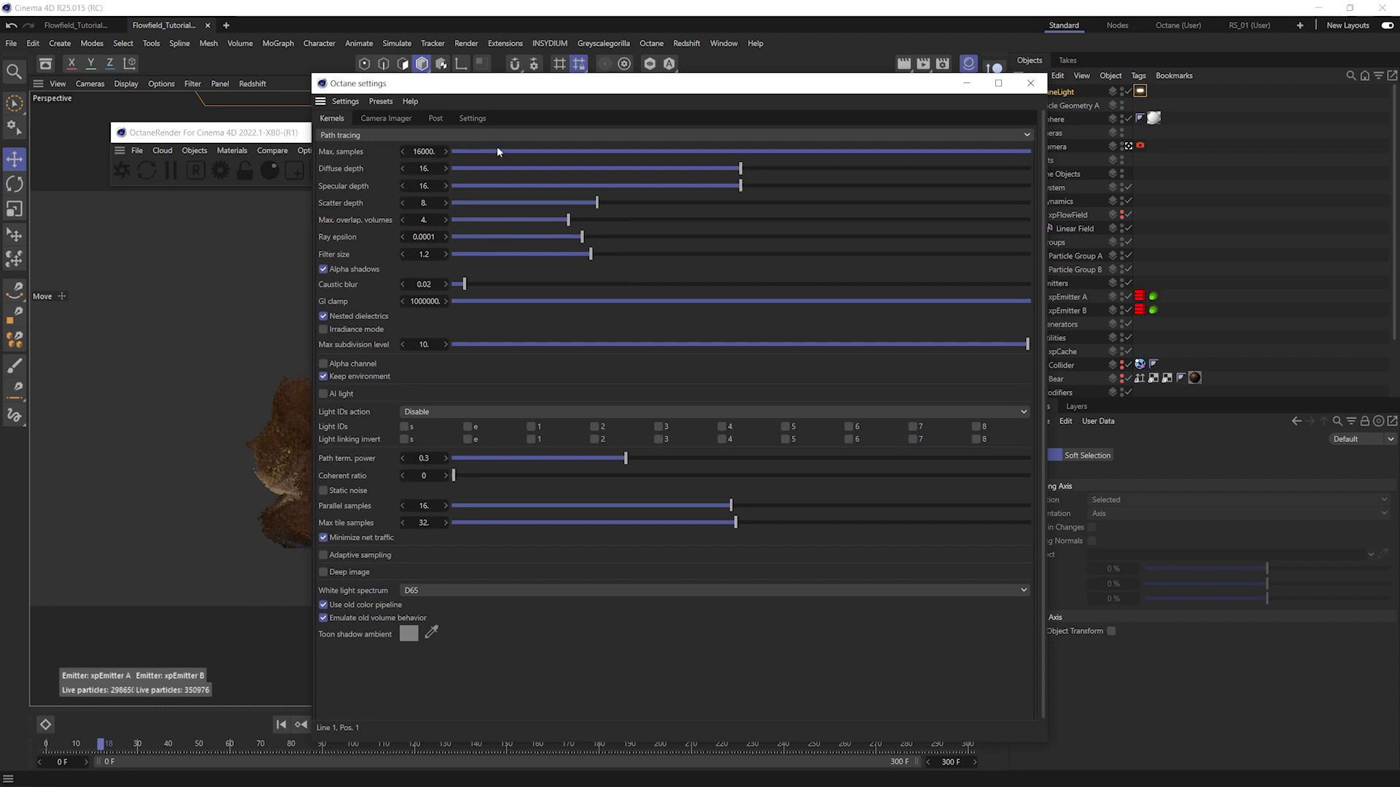
pyautogui.click(411, 150)
pyautogui.write('512')
pyautogui.press('Tab')
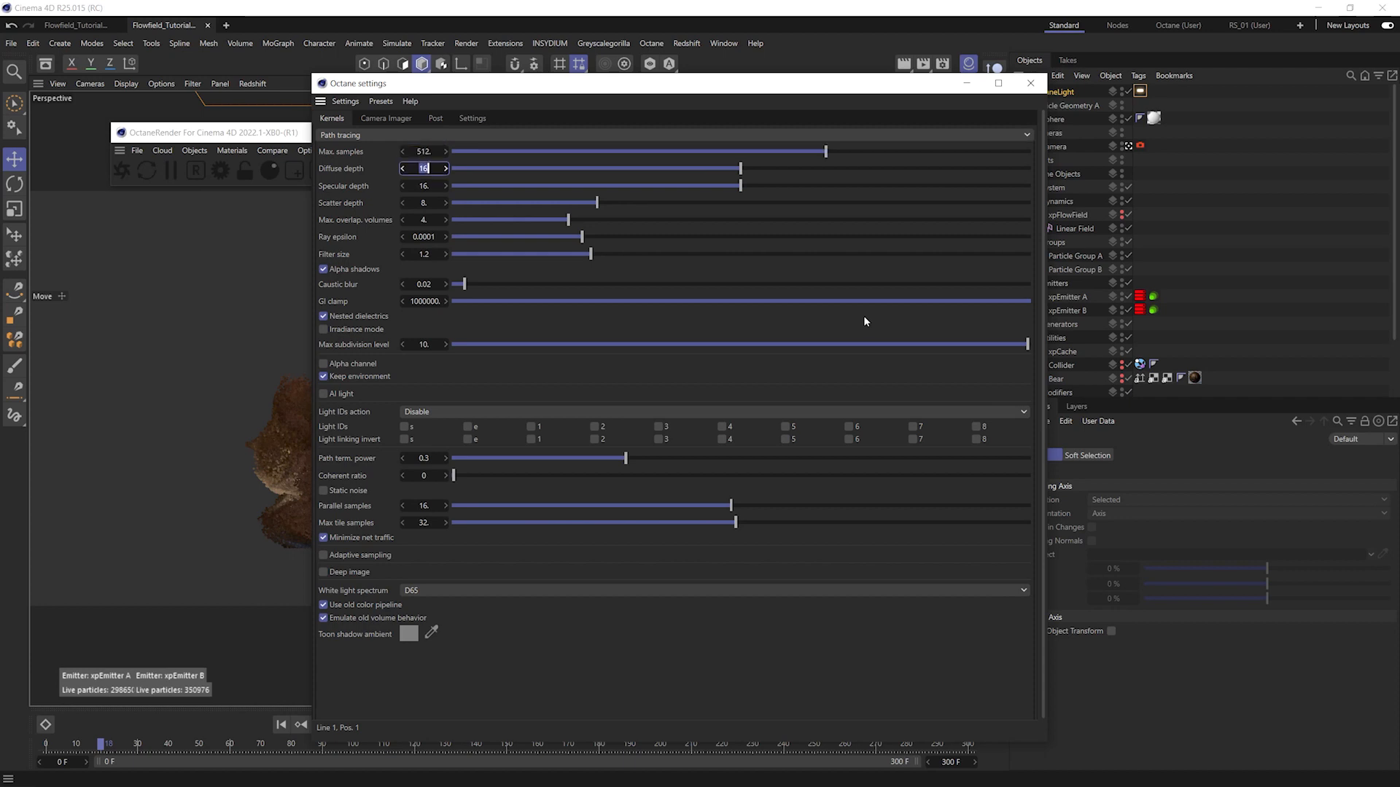
pyautogui.write('8')
pyautogui.press('Tab')
pyautogui.write('8')
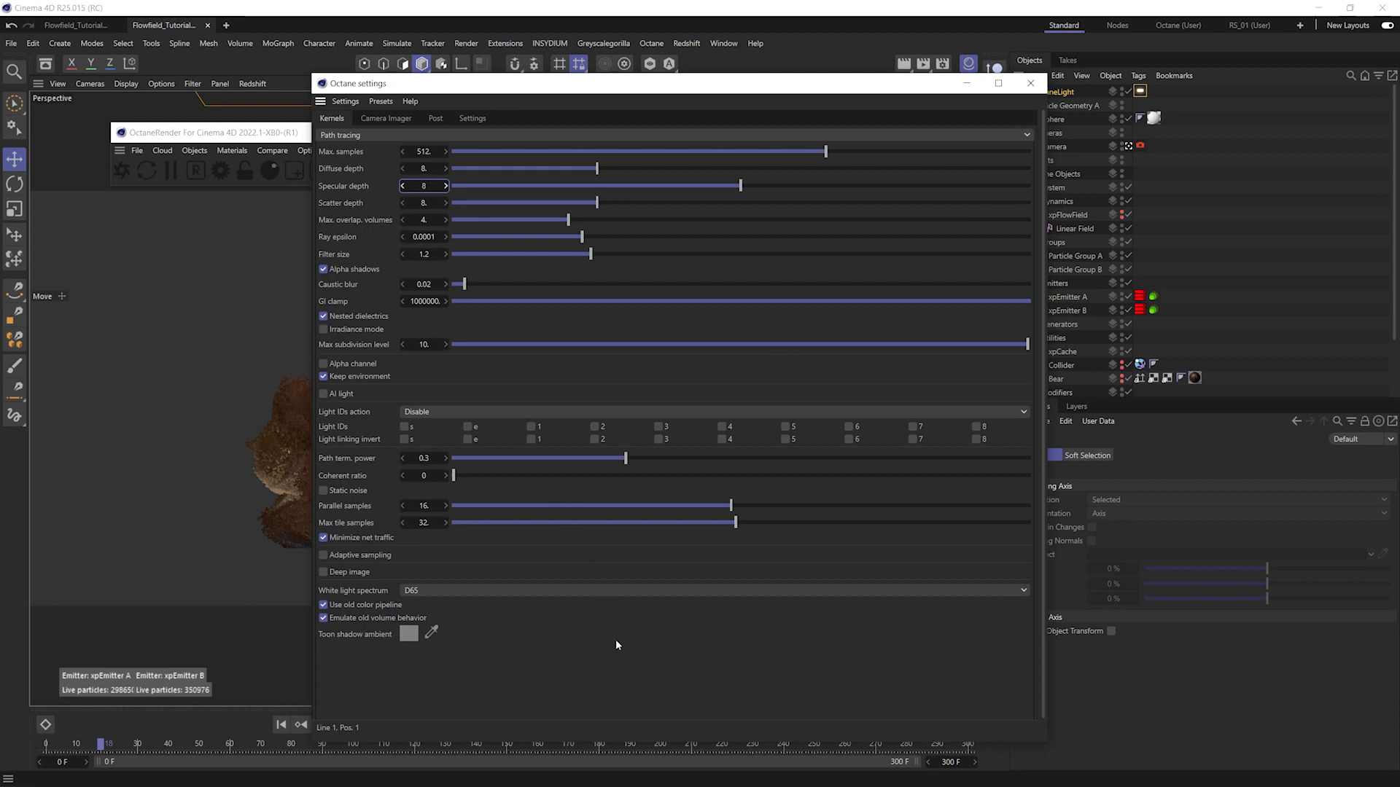
pyautogui.press('Return')
# - Check Octane's color management config, then set the OCIO view to ACES: sRGB and the Live Viewer color space to OCIO:<sRGB>
pyautogui.click(473, 119)
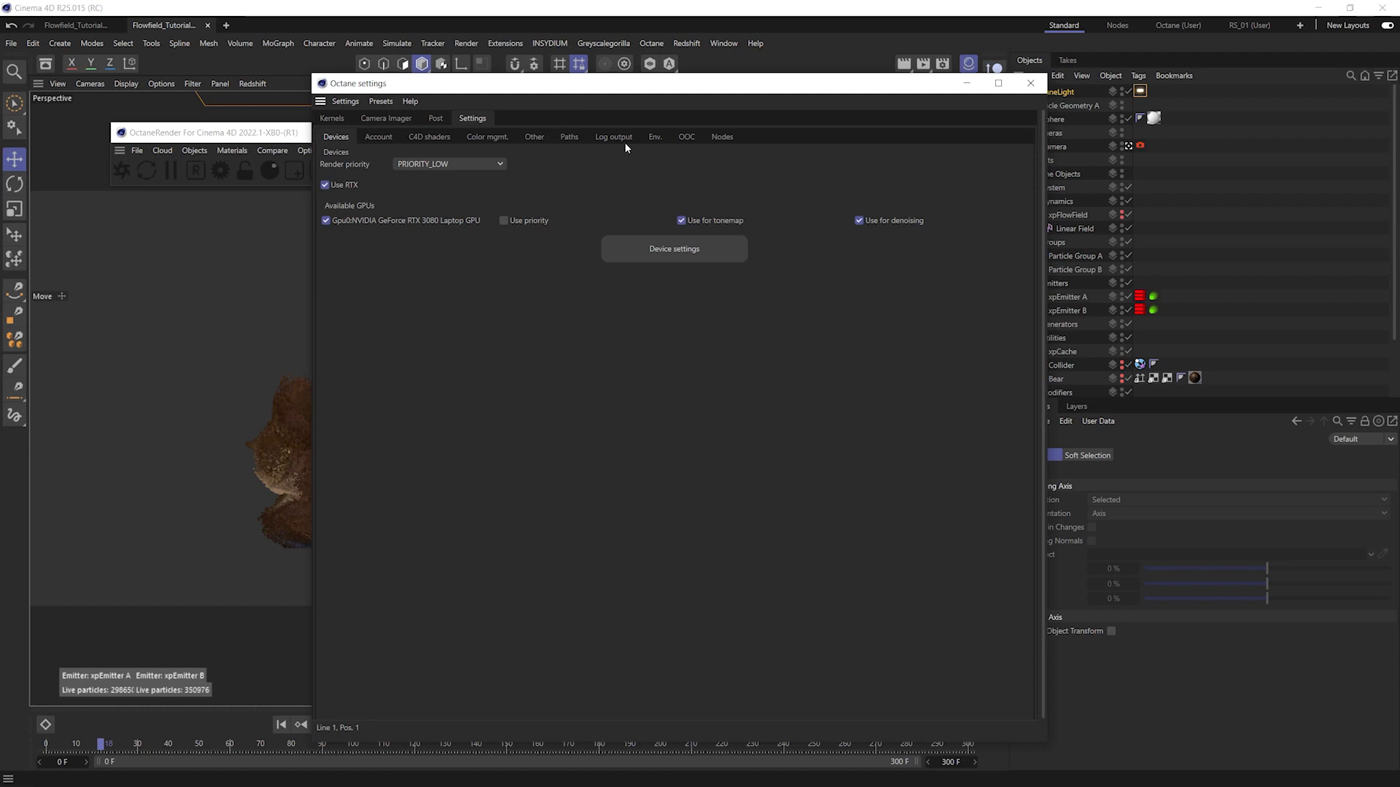
pyautogui.click(486, 137)
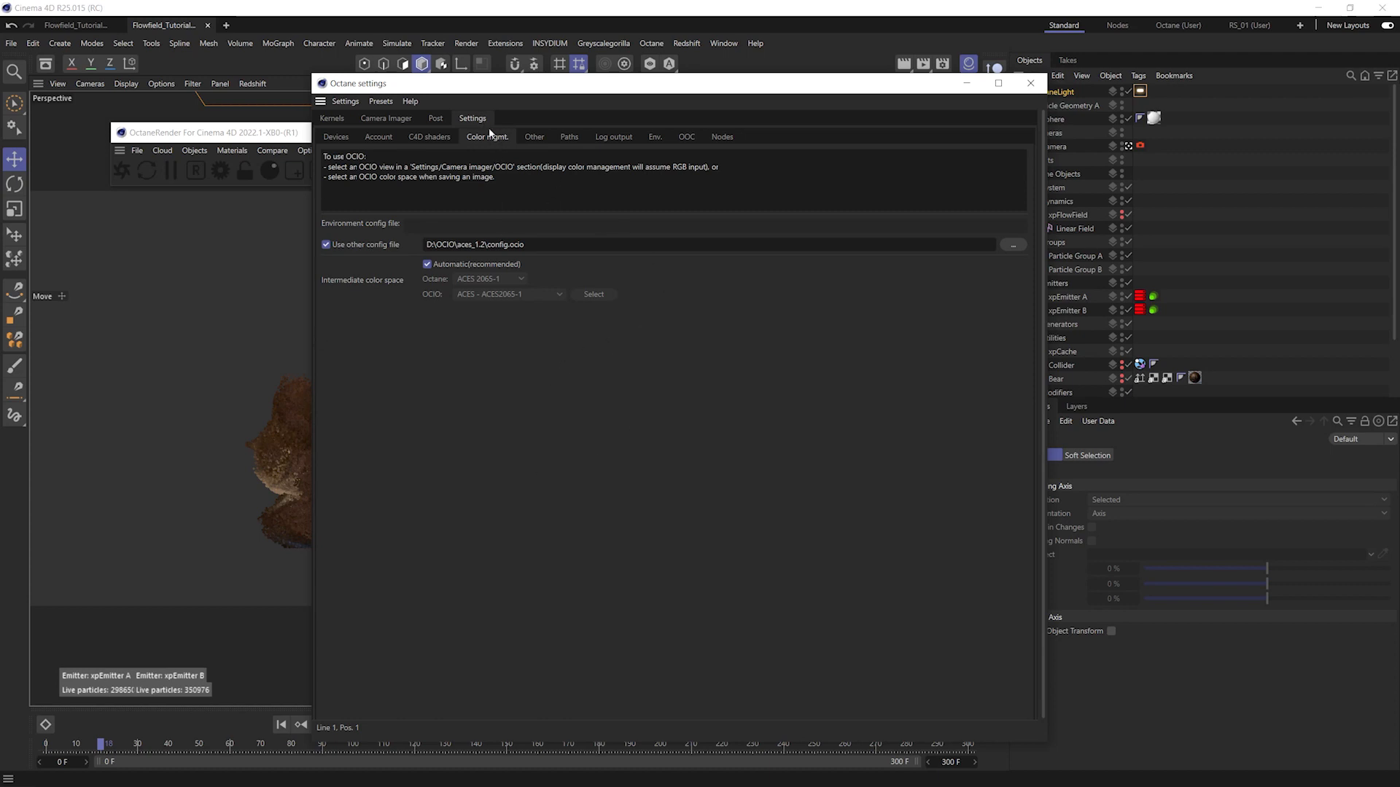
pyautogui.click(393, 120)
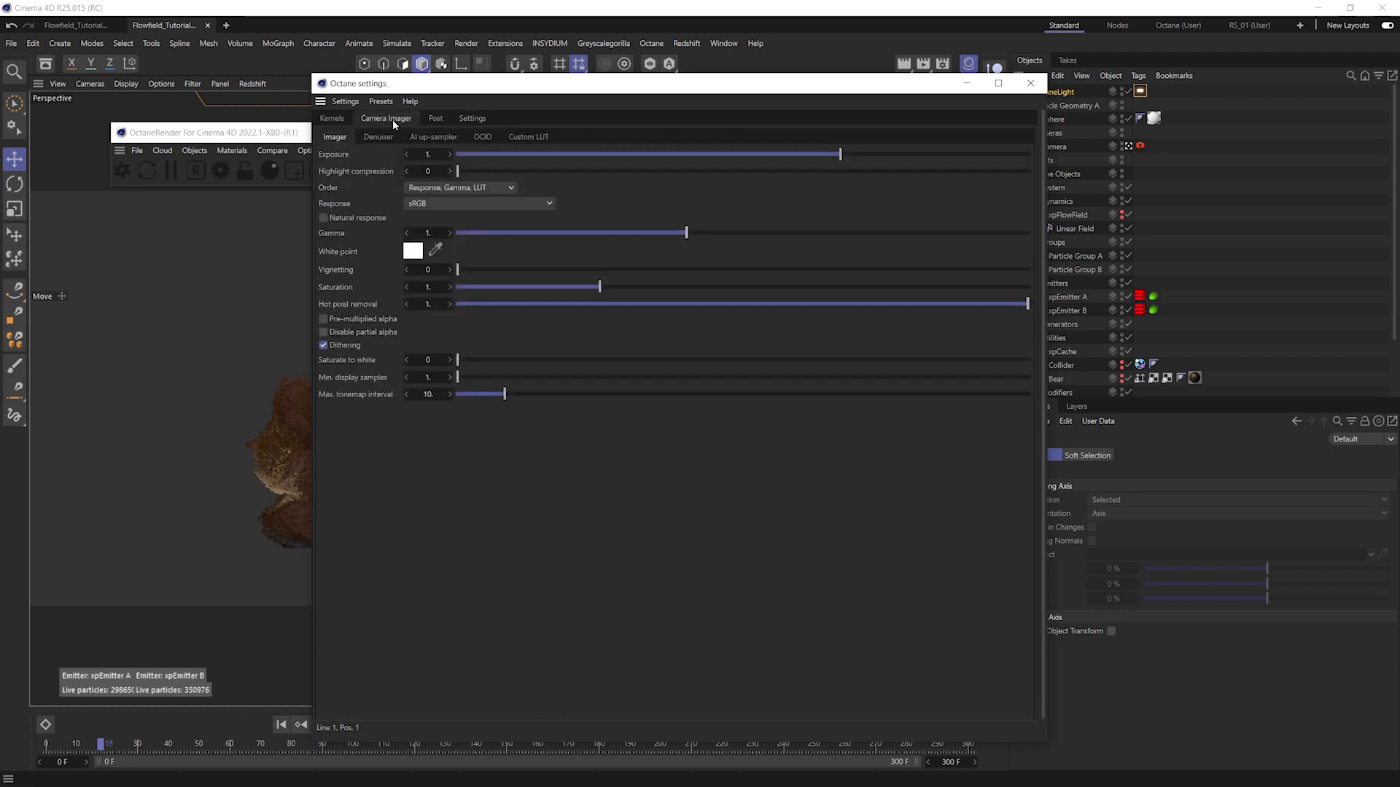
pyautogui.click(484, 135)
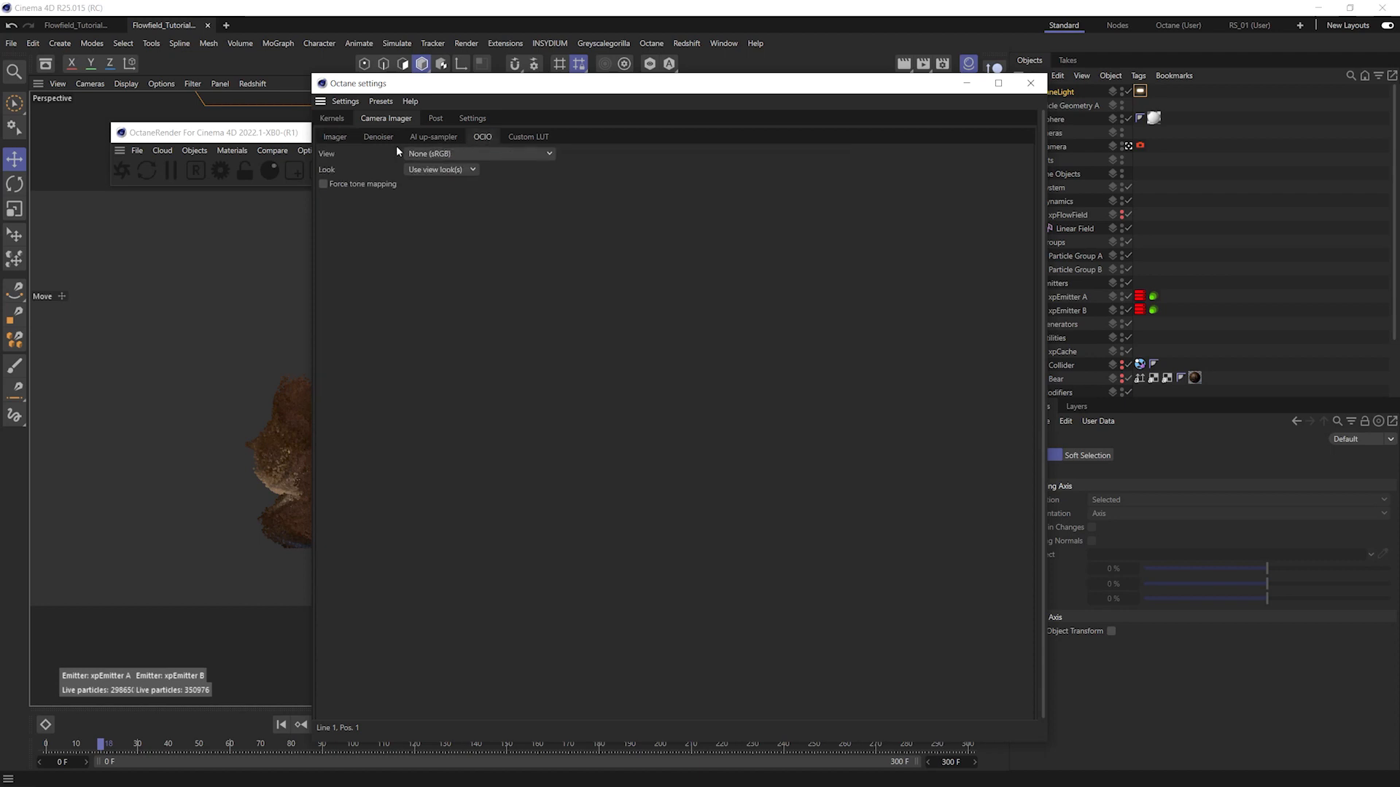
pyautogui.click(510, 155)
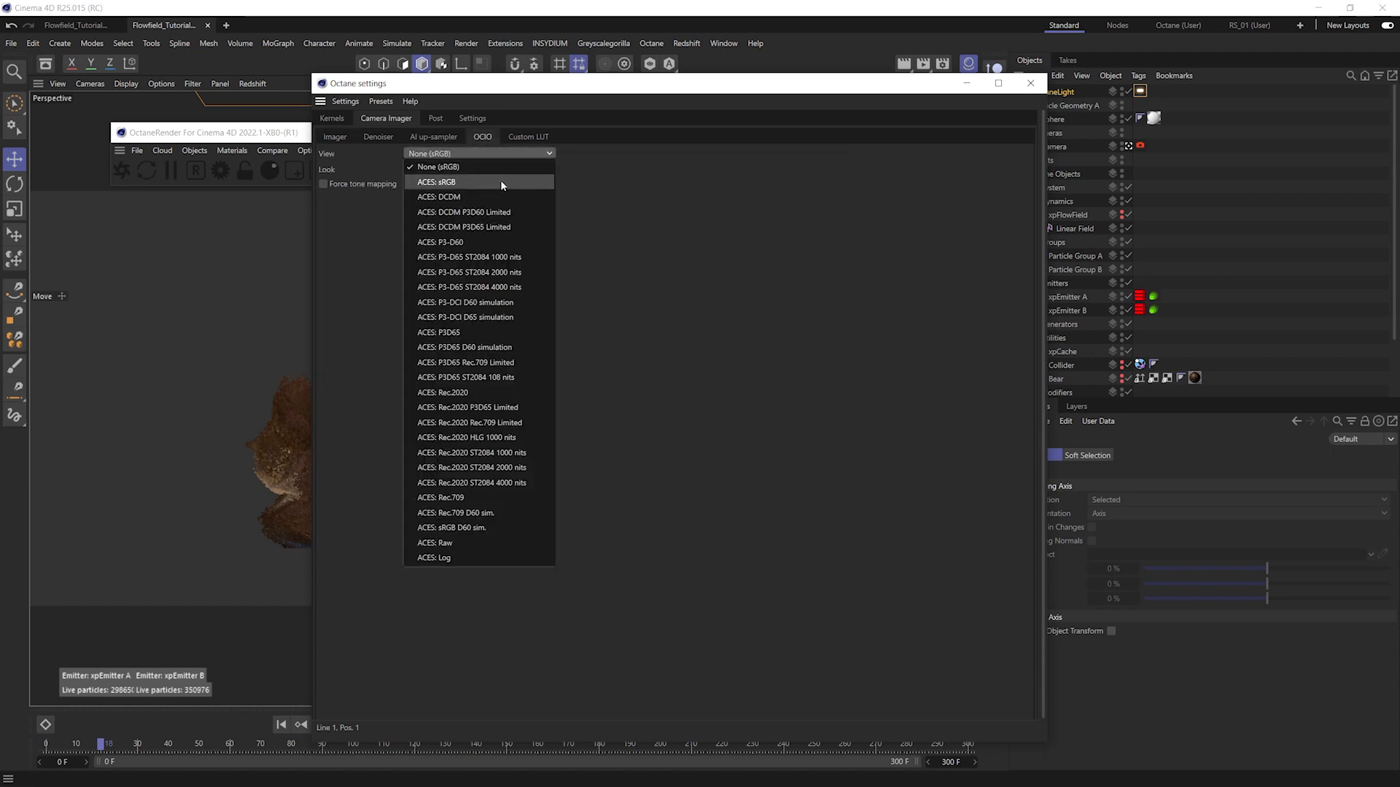
pyautogui.click(500, 180)
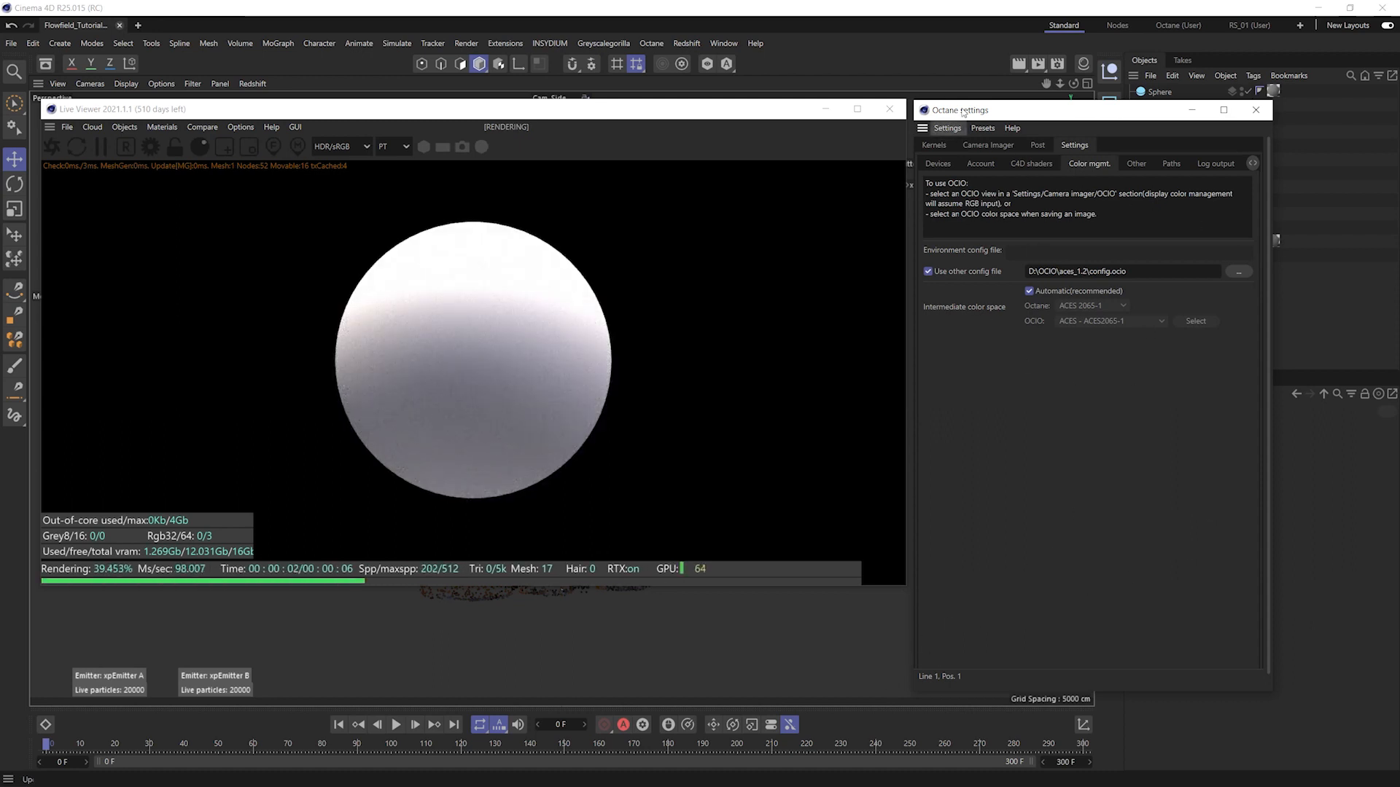
pyautogui.click(362, 149)
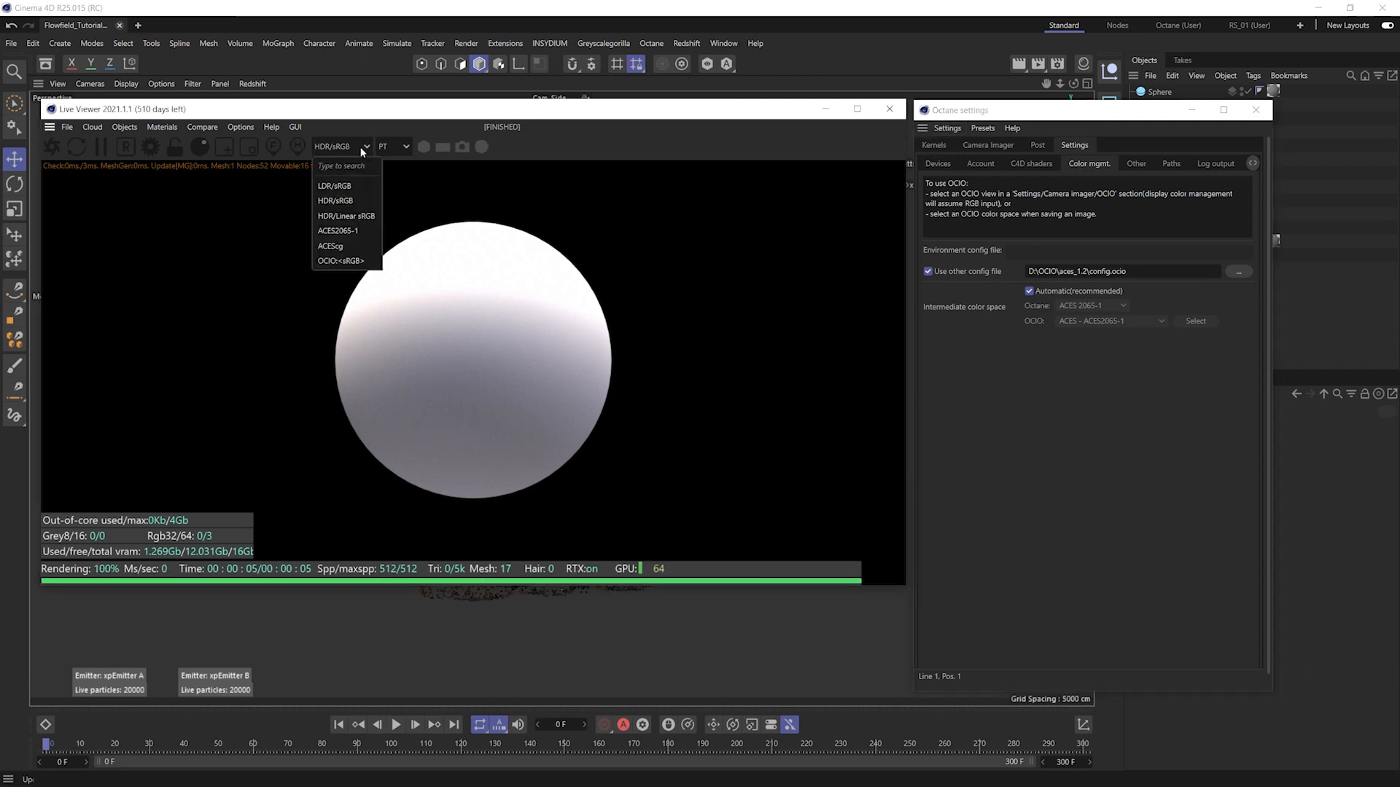
pyautogui.click(355, 261)
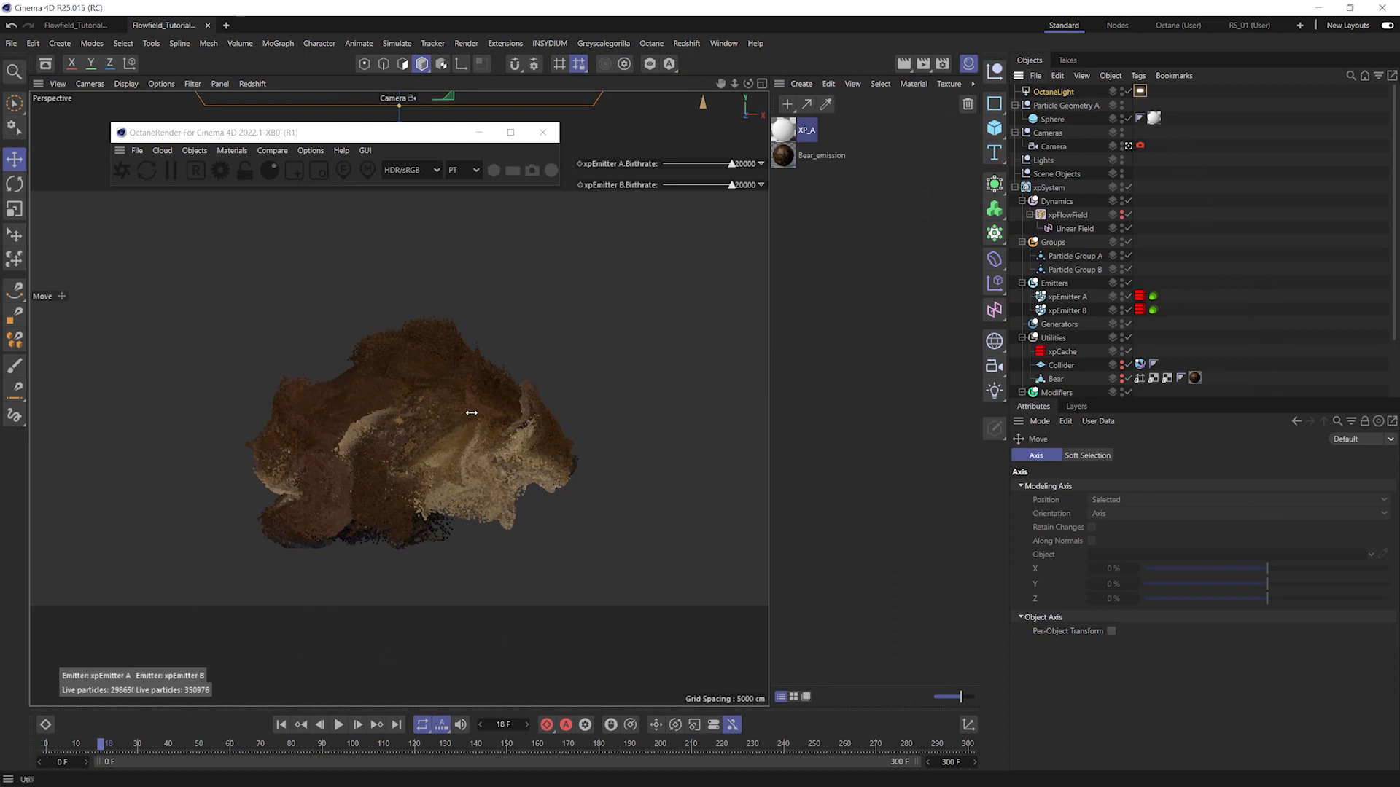
# - Disable xpEmitter B and assign the Sphere as the particle geometry in xpEmitter A's Octane object tag
pyautogui.click(1128, 310)
pyautogui.click(1152, 296)
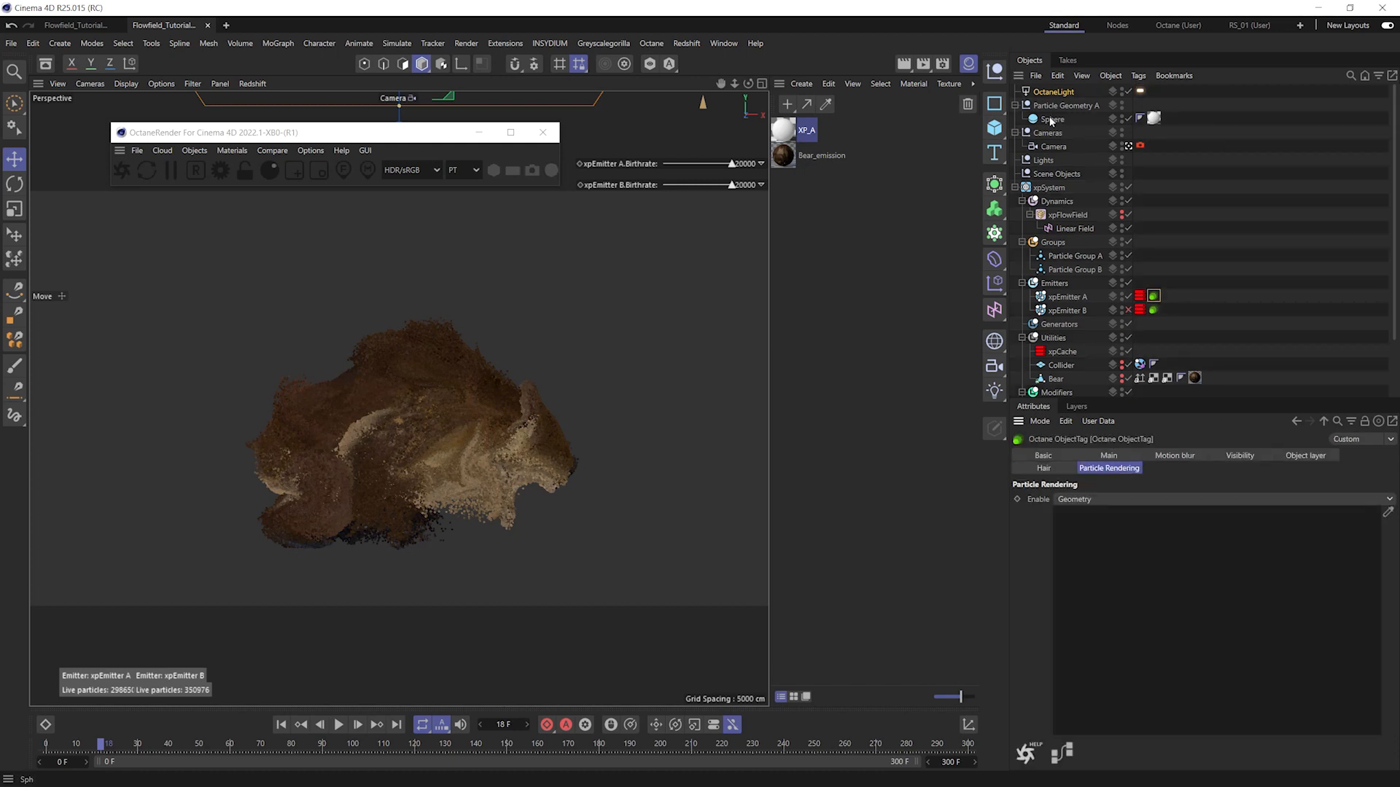
pyautogui.moveTo(1051, 121); pyautogui.dragTo(1134, 538)
# - Go to frame 5, start the Octane live render, and enlarge and reposition the Live Viewer window
pyautogui.click(59, 747)
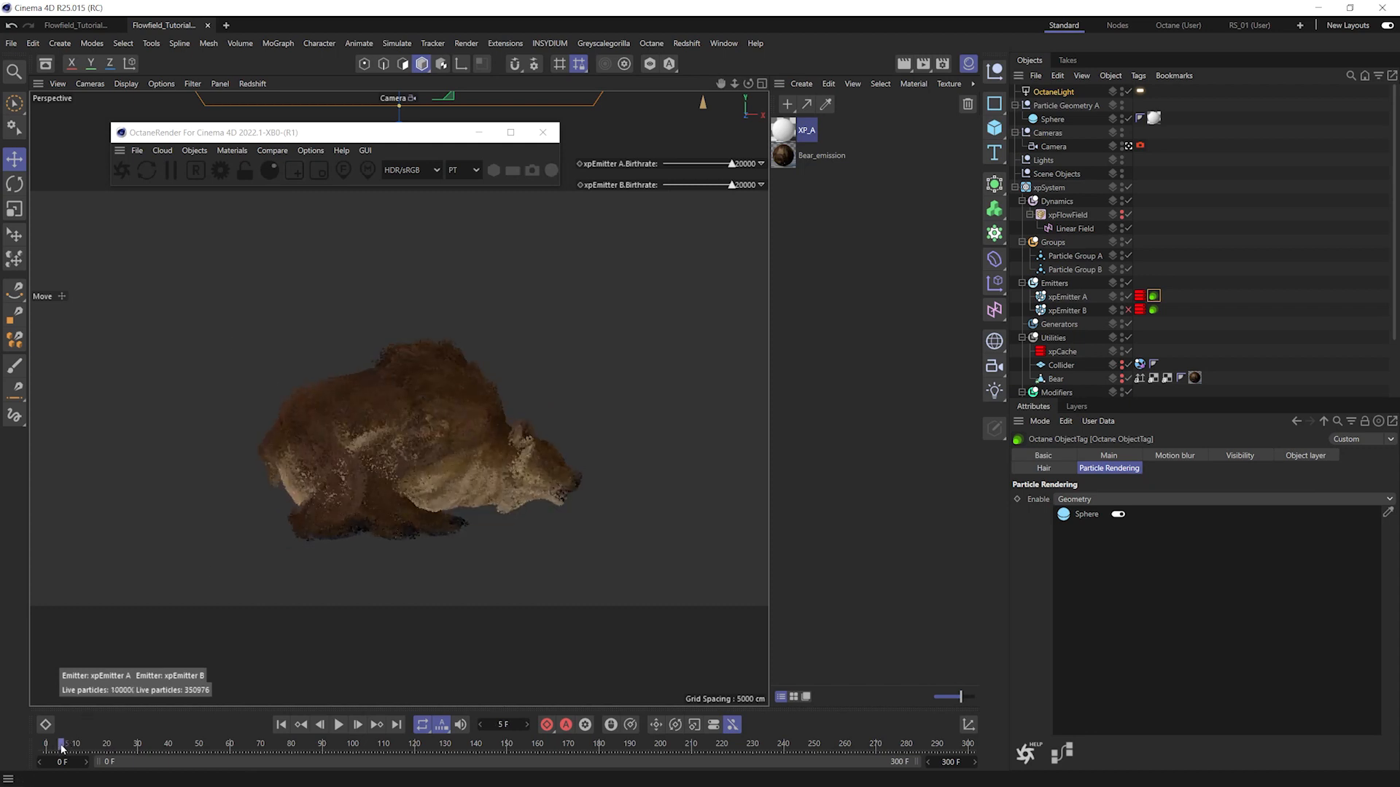
pyautogui.click(61, 747)
pyautogui.click(124, 172)
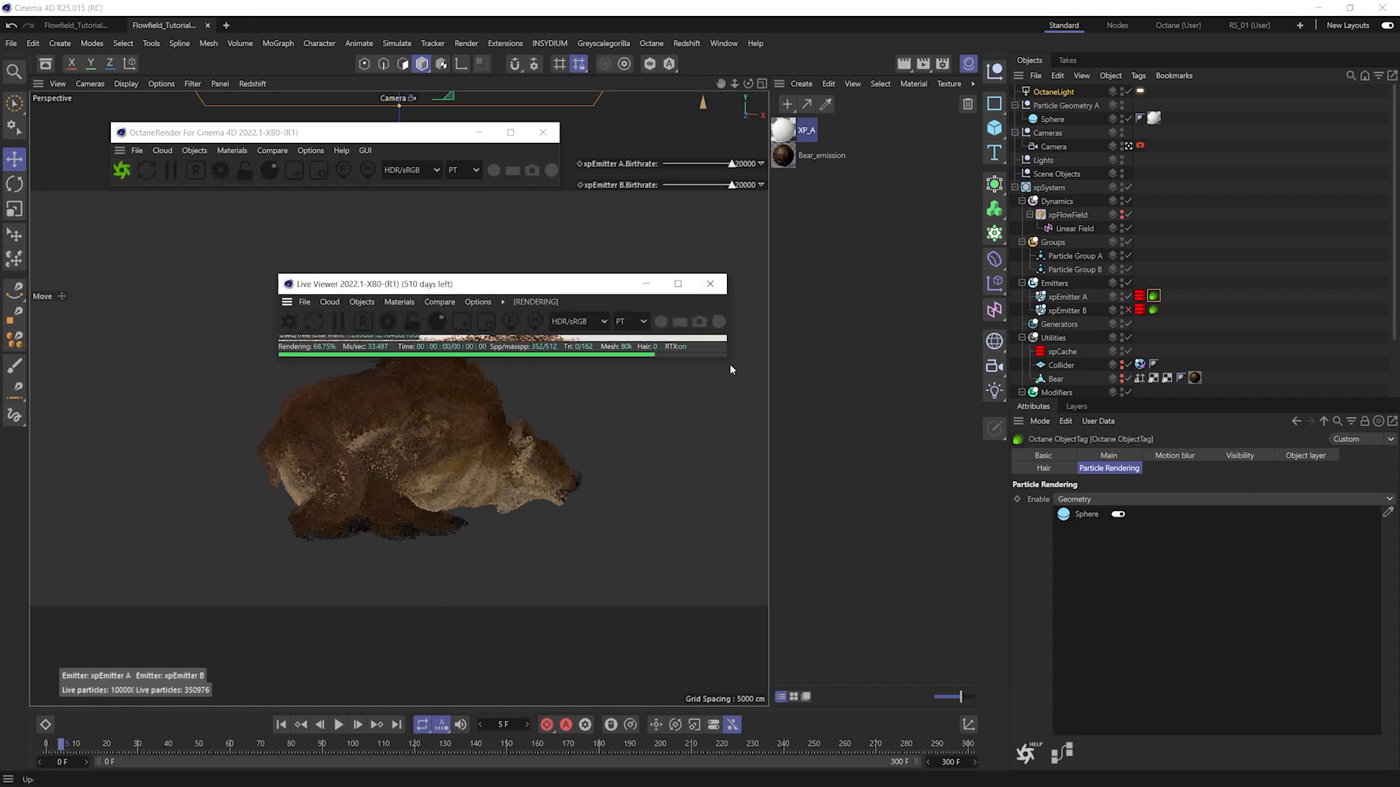
pyautogui.moveTo(726, 360); pyautogui.dragTo(924, 686)
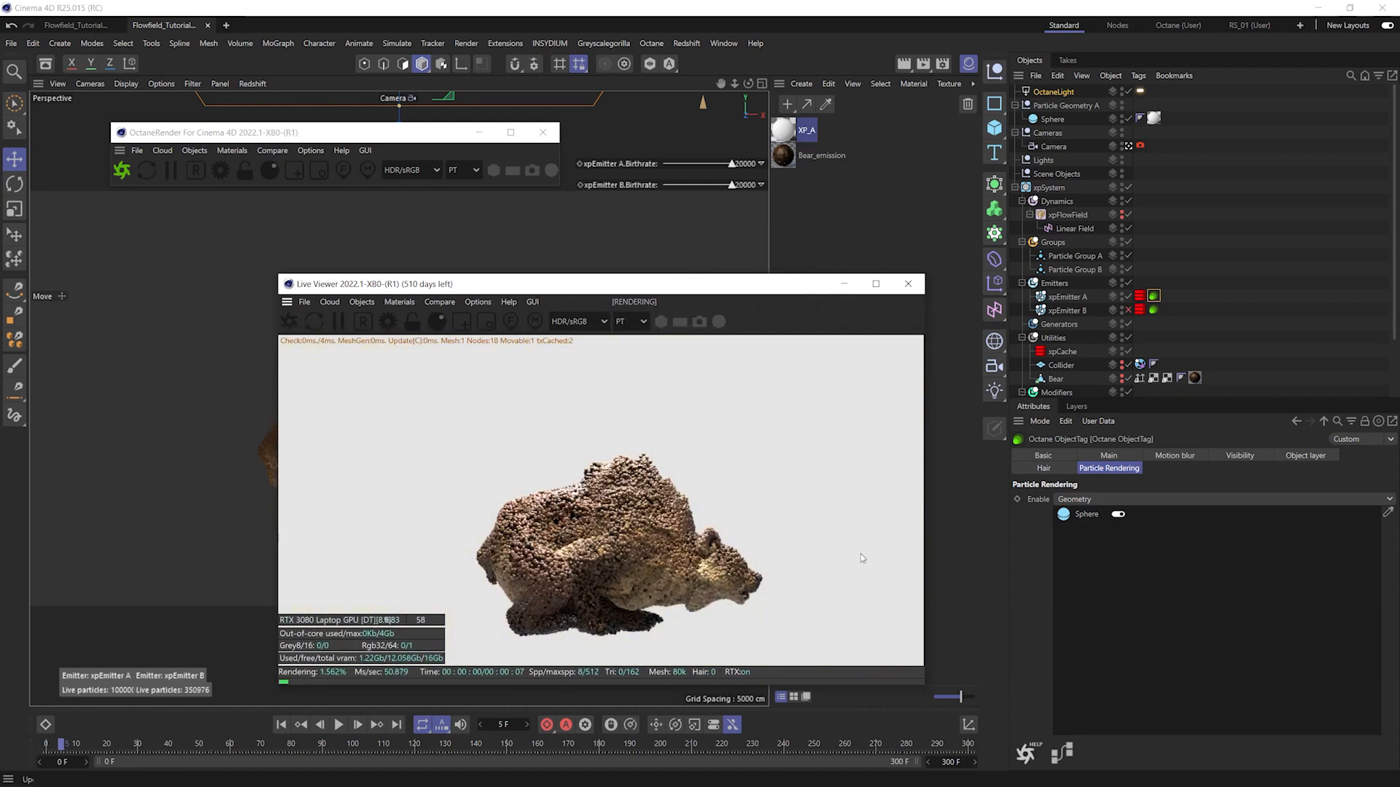
pyautogui.moveTo(774, 288); pyautogui.dragTo(634, 210)
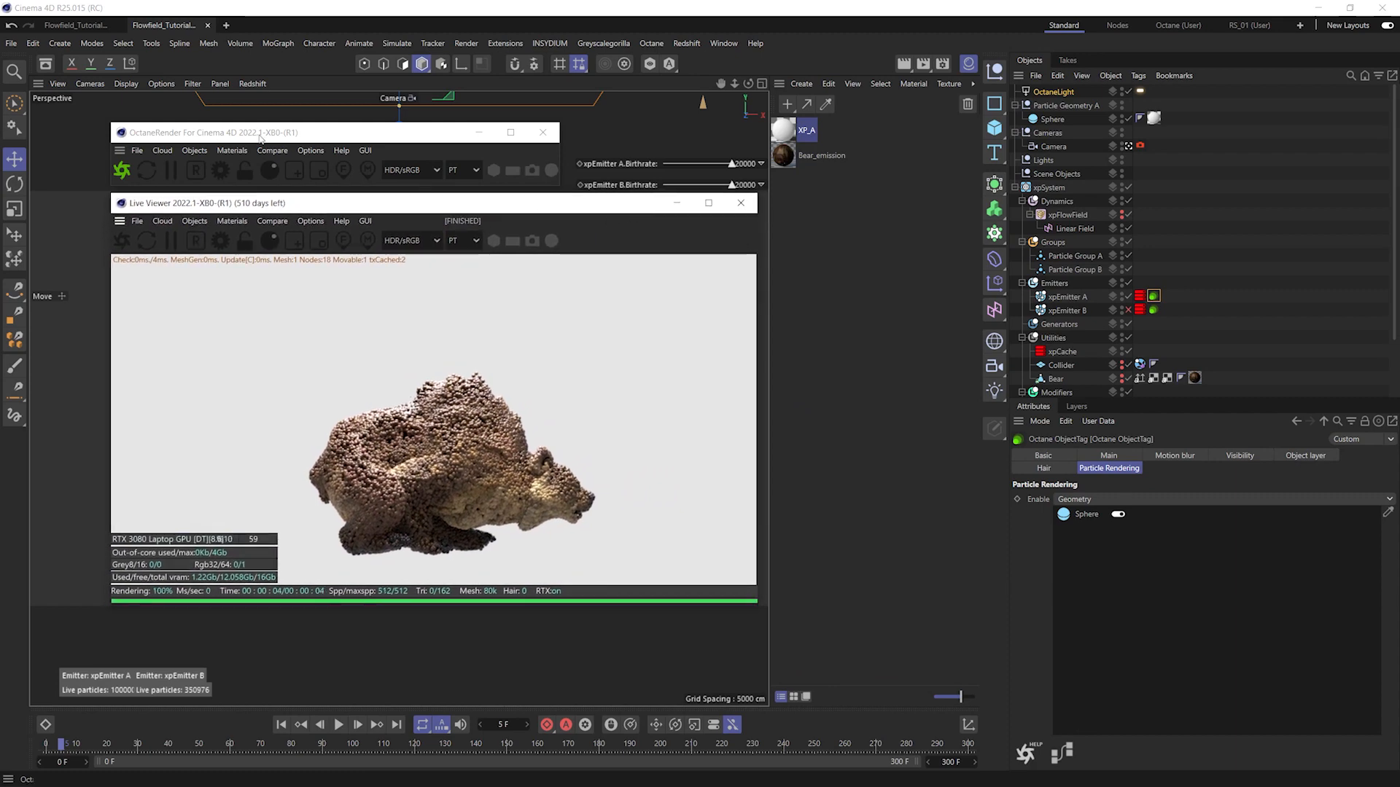
# - Set Octane's default environment color to black and close the Octane settings
pyautogui.click(220, 169)
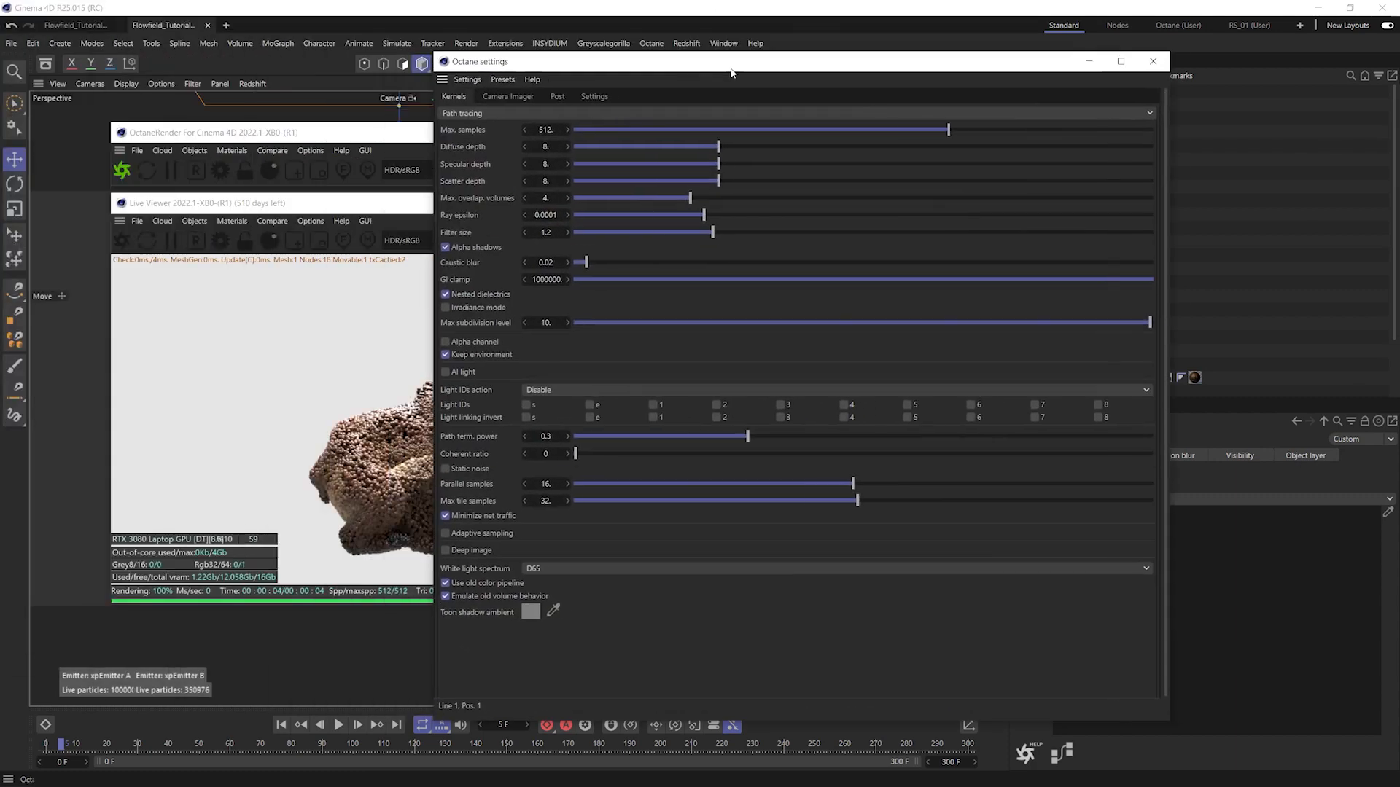
pyautogui.click(629, 101)
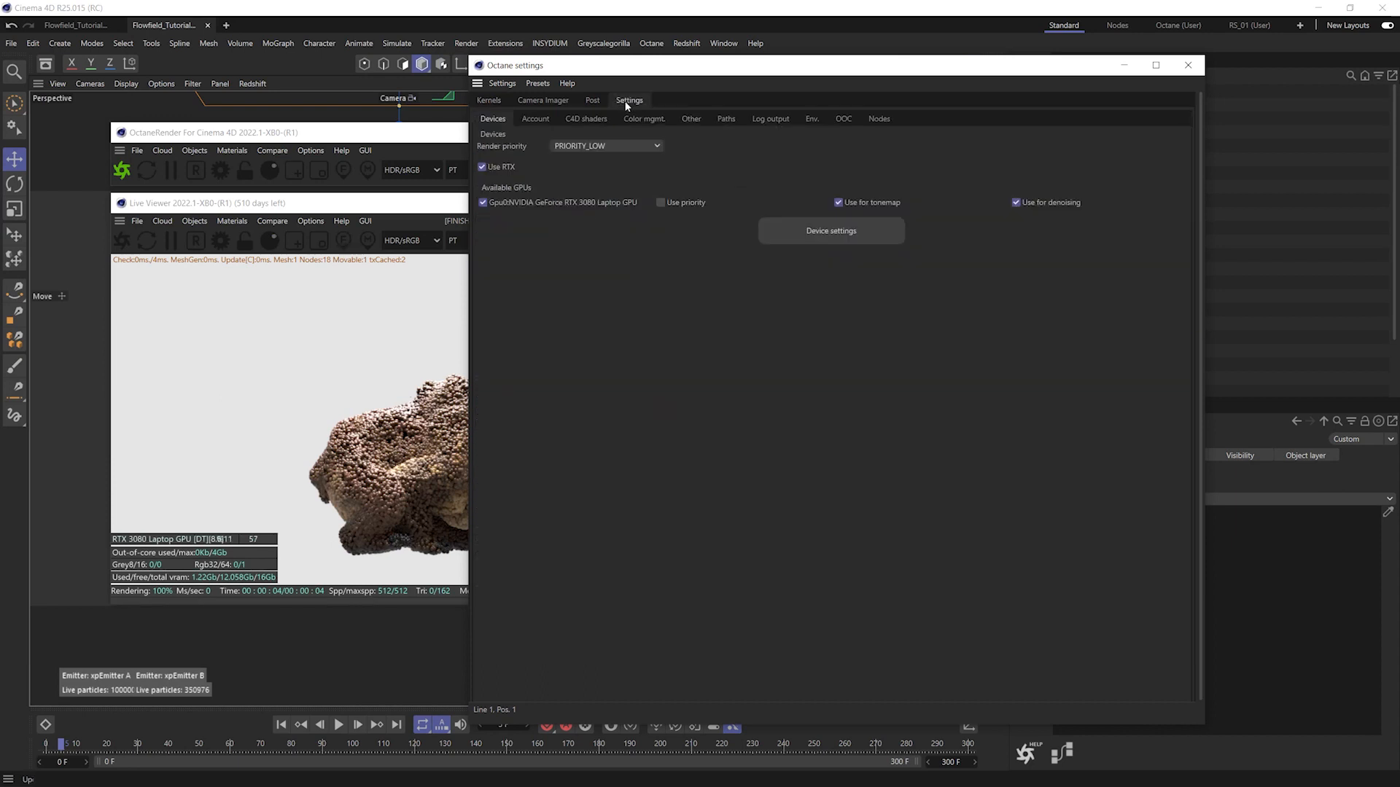
pyautogui.click(811, 119)
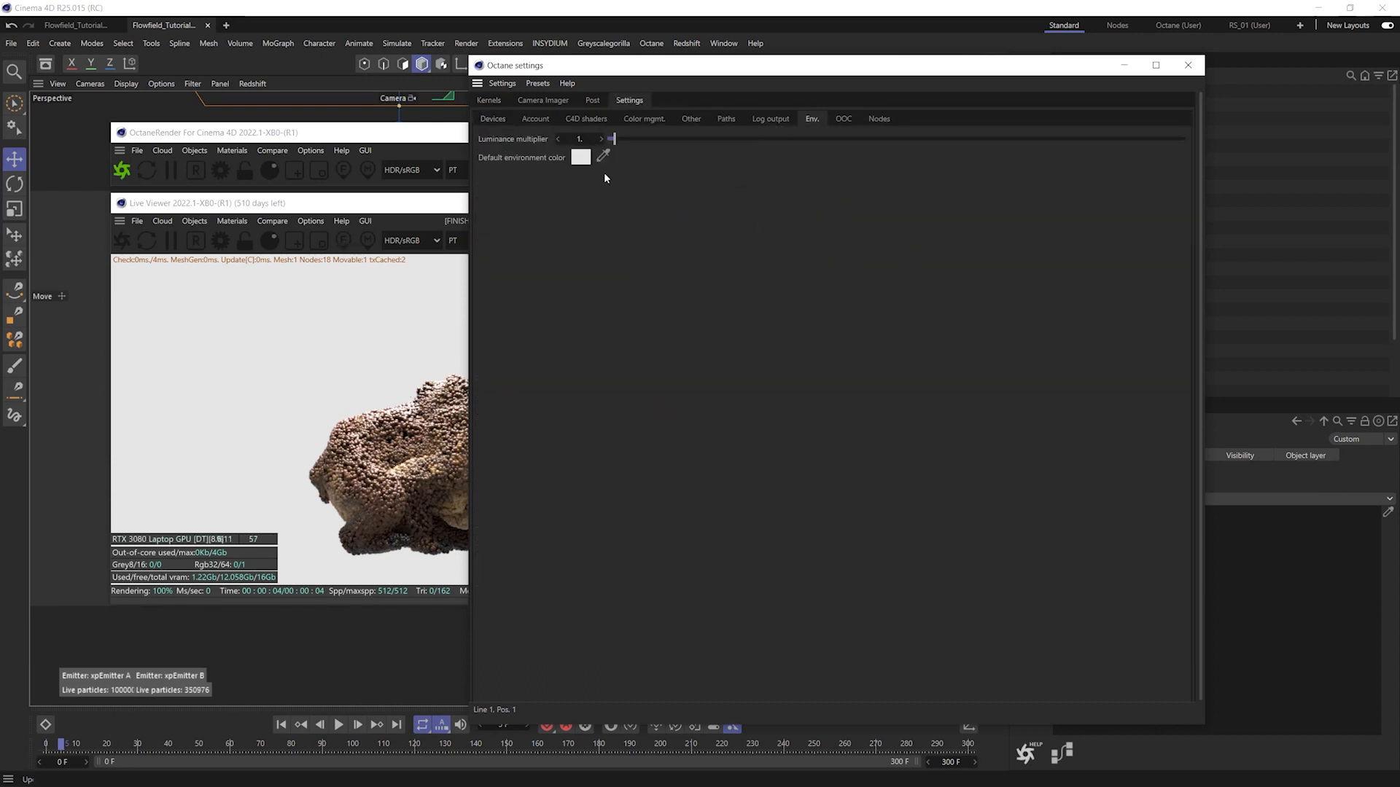
pyautogui.click(581, 158)
pyautogui.moveTo(675, 320); pyautogui.dragTo(581, 319)
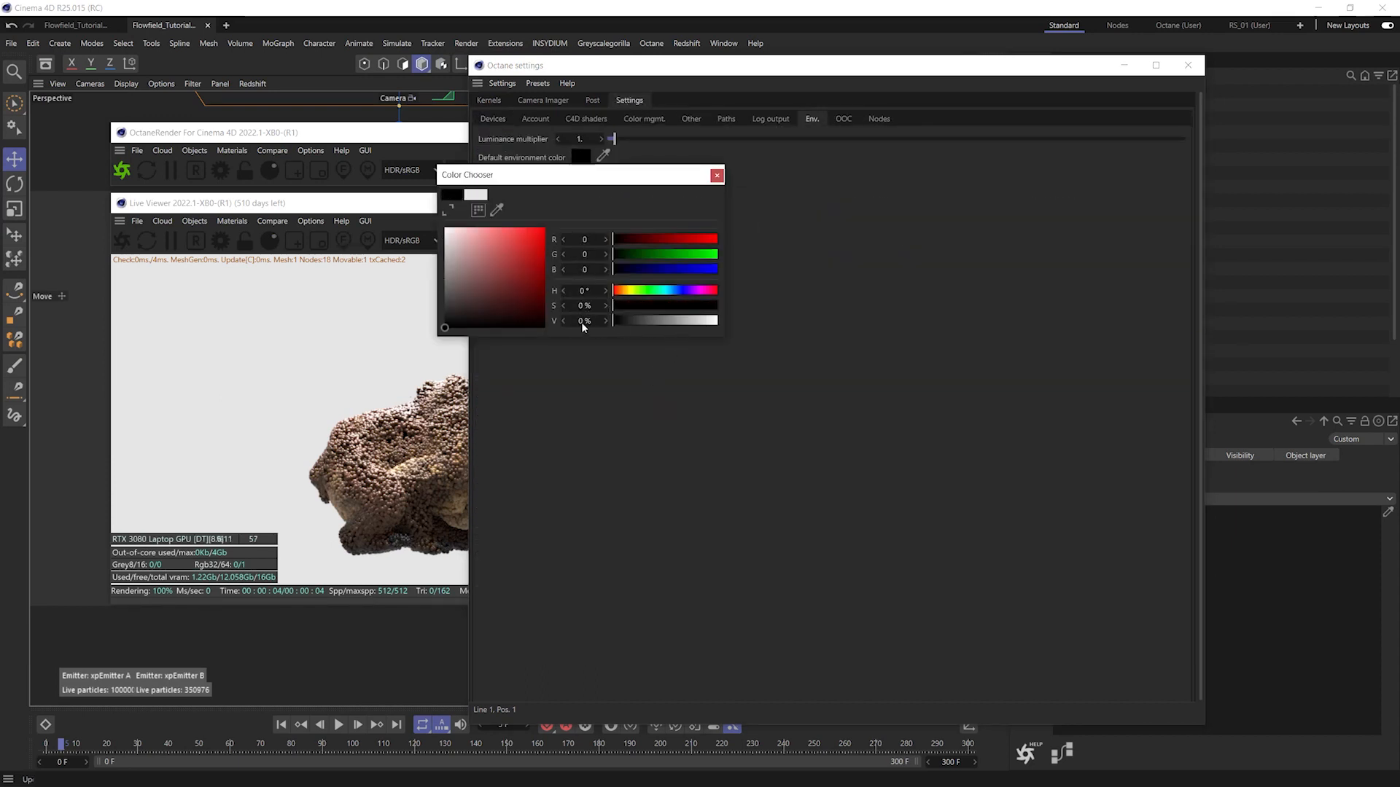
pyautogui.click(717, 174)
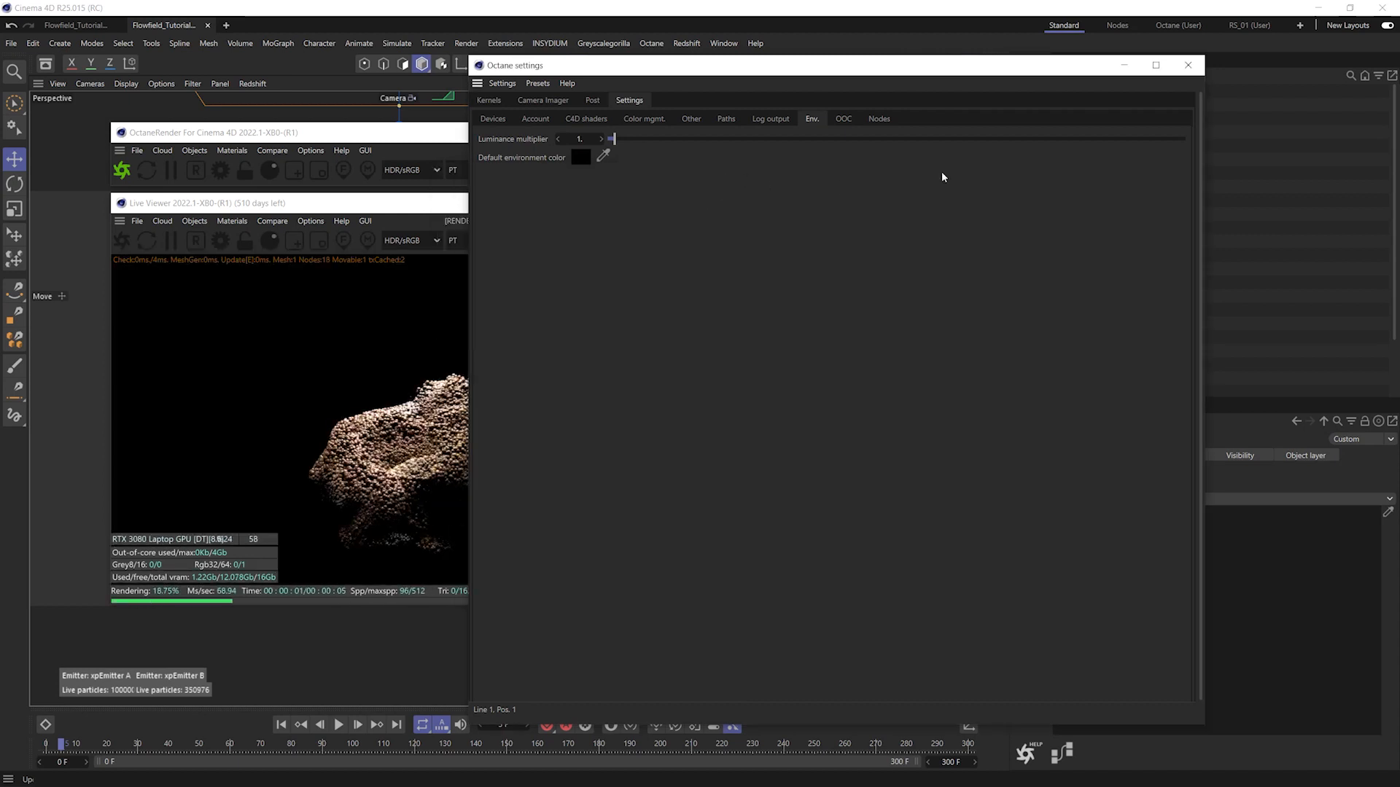
pyautogui.click(1187, 64)
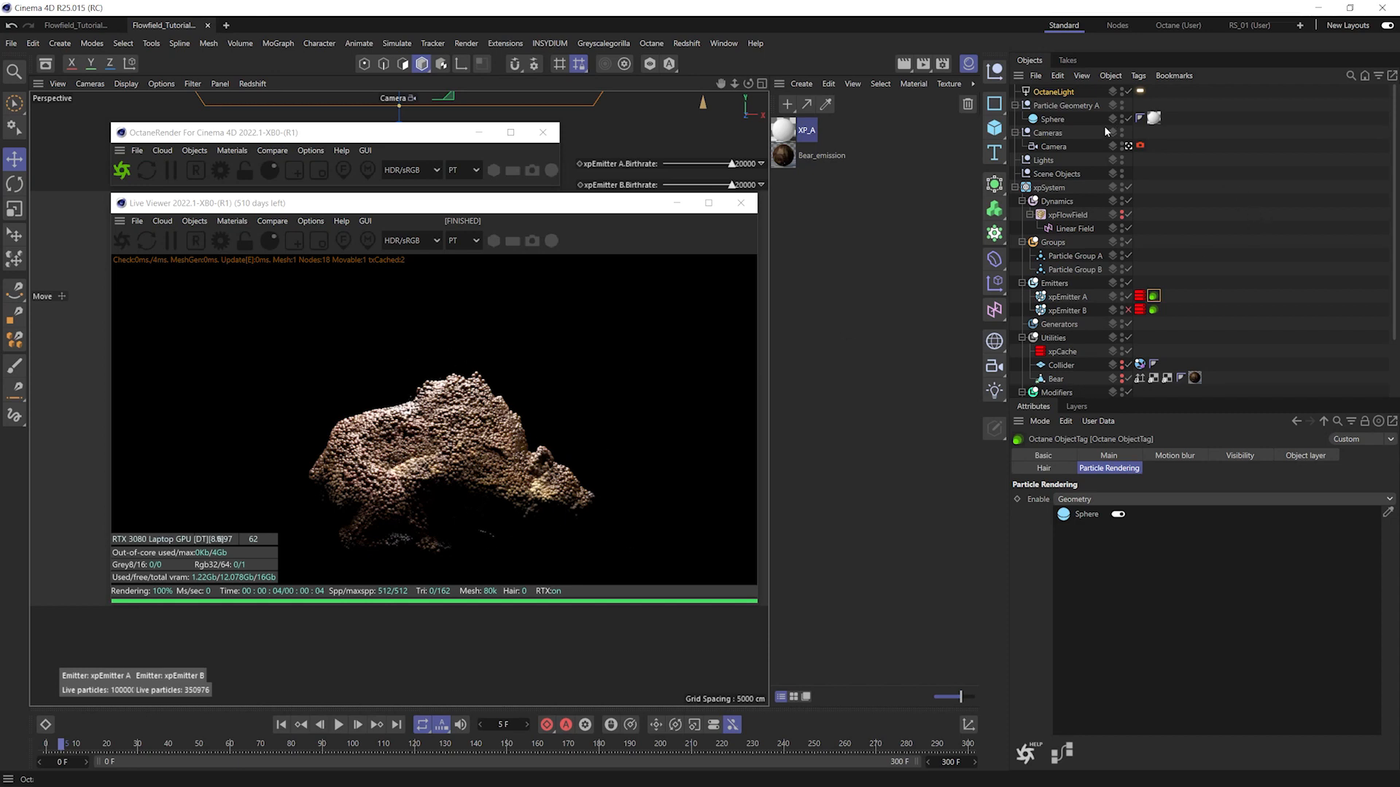
# - Review the particle Sphere's object properties and the particle rendering settings in xpEmitter A's Octane tag
pyautogui.click(1055, 120)
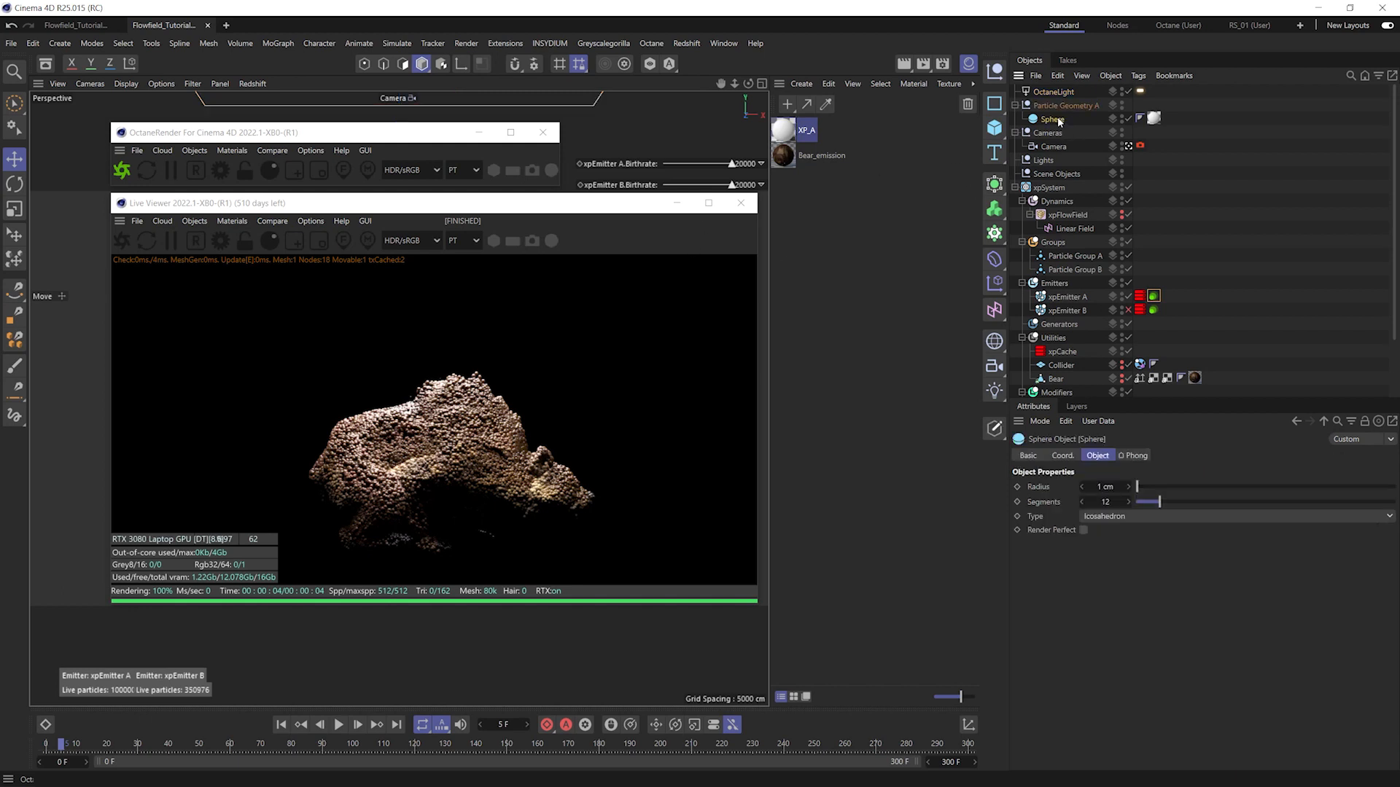
pyautogui.click(1154, 297)
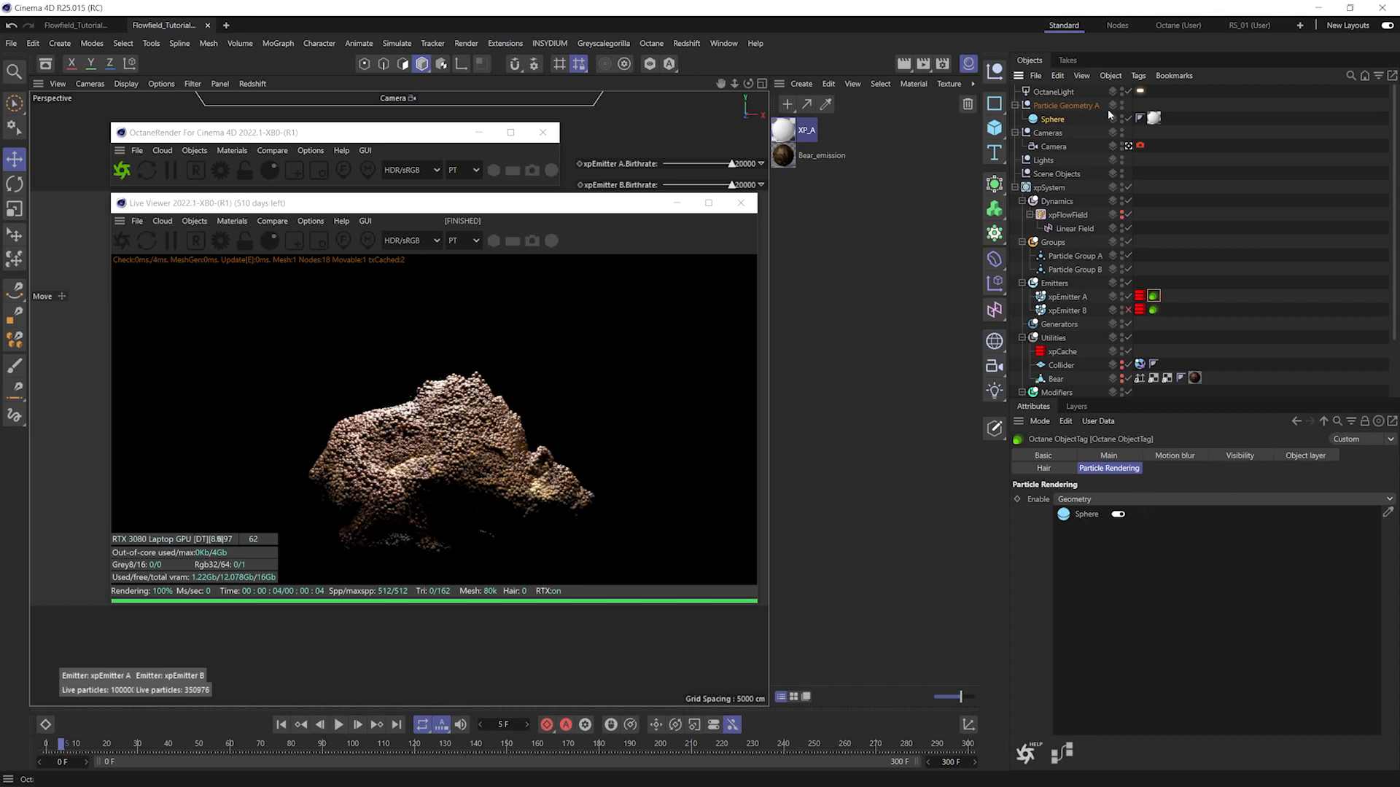
# - Rename the particle Sphere under Particle Geometry A as Large
pyautogui.doubleClick(1054, 120)
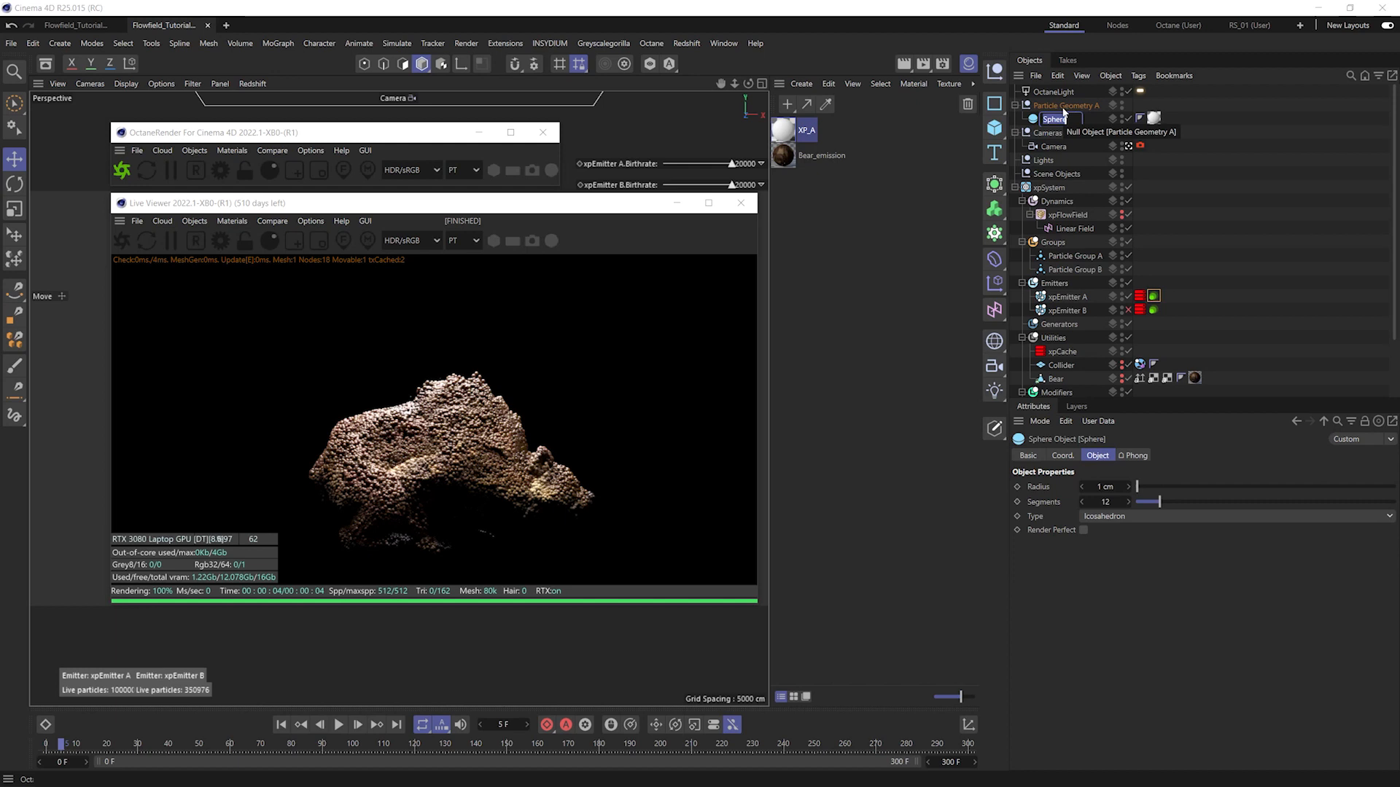
pyautogui.write('L')
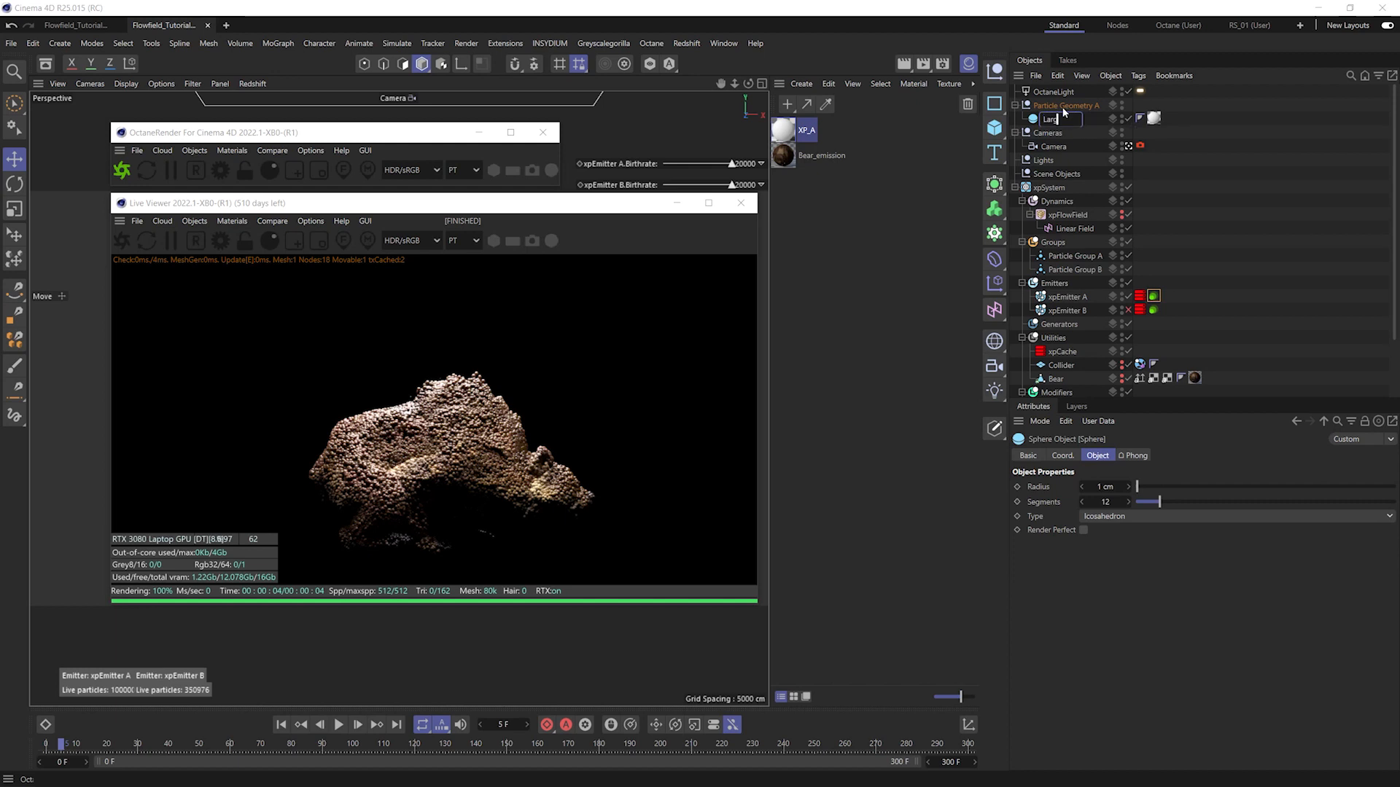
pyautogui.write('arg')
pyautogui.press('Return')
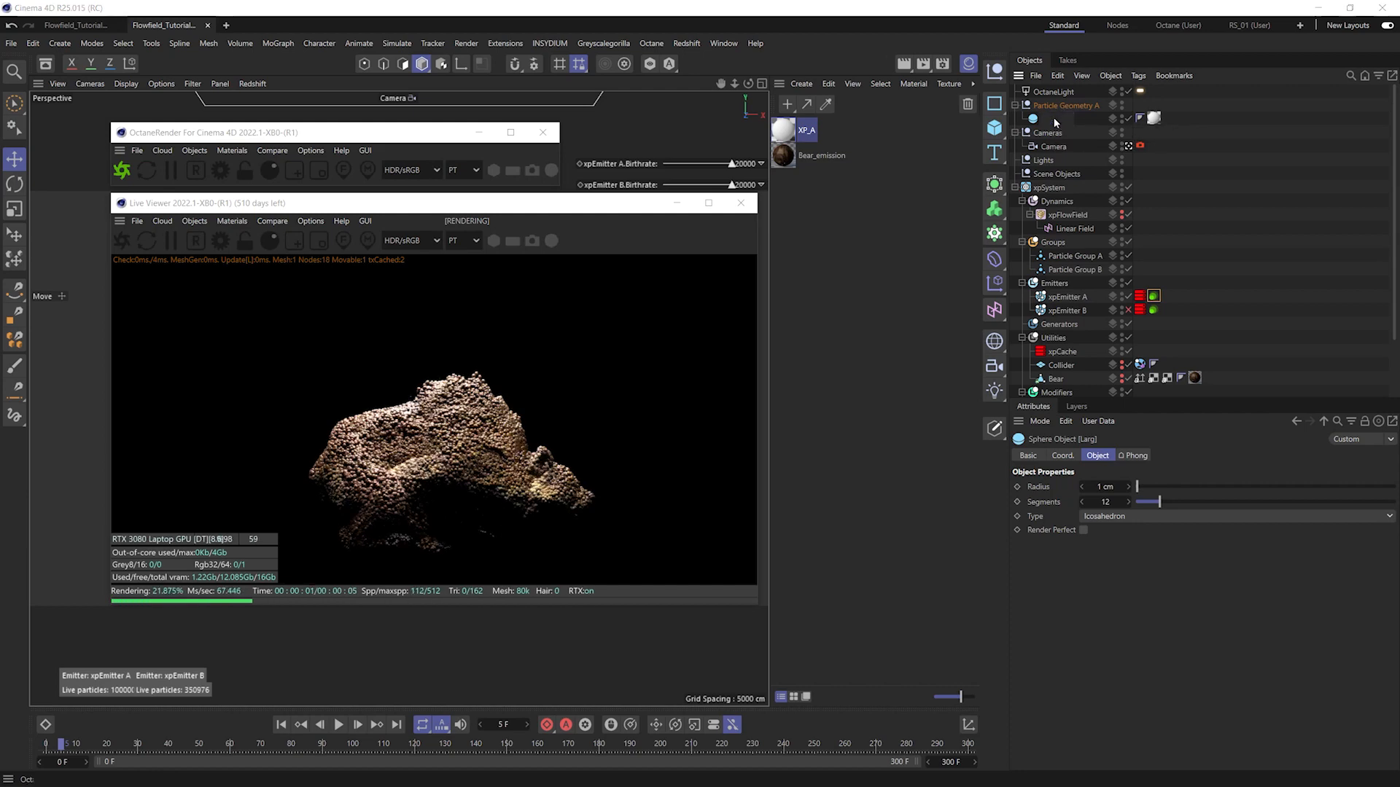
pyautogui.write('e')
pyautogui.press('Return')
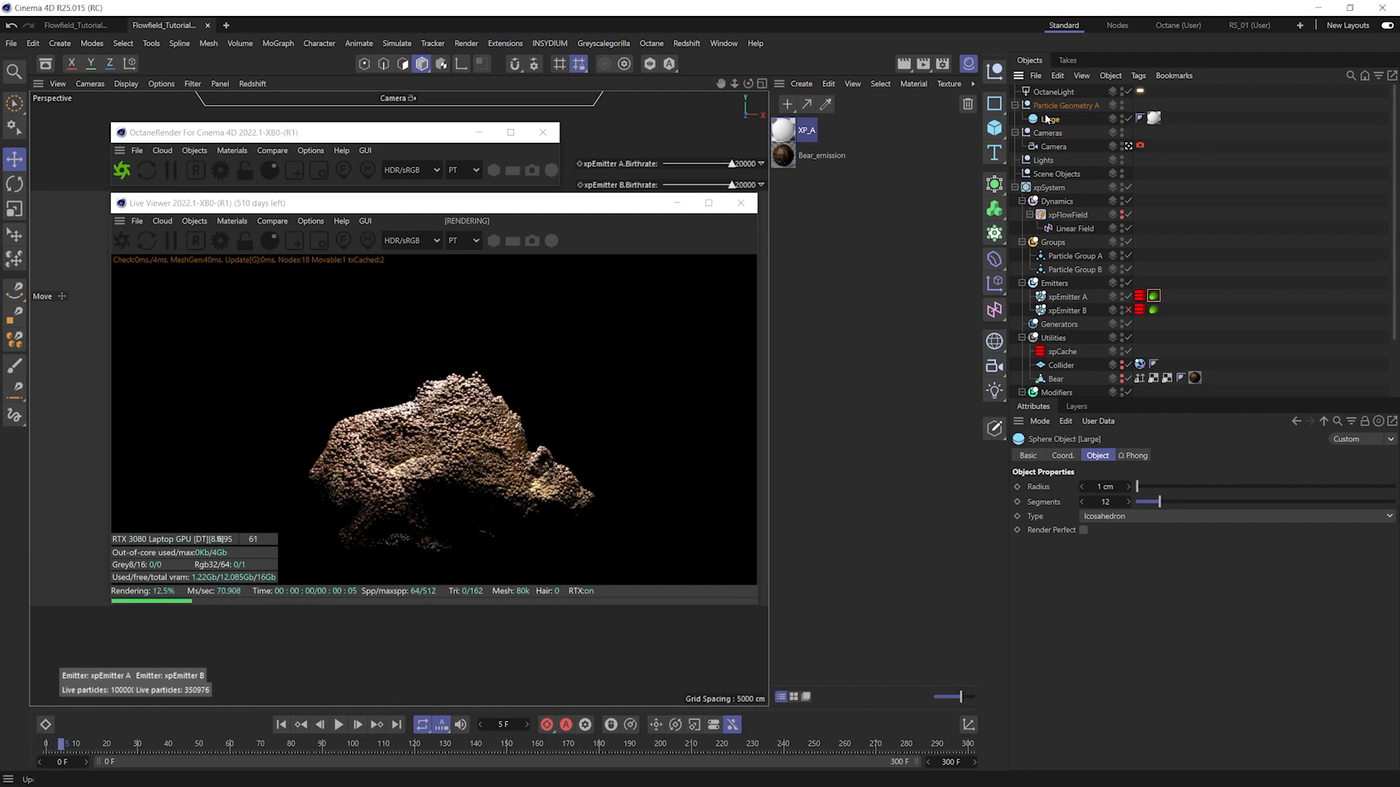
# - Duplicate the Large sphere within Particle Geometry A and rename the copy Med
pyautogui.keyDown('ctrl'); pyautogui.moveTo(1045, 119); pyautogui.dragTo(1063, 116); pyautogui.keyUp('ctrl')
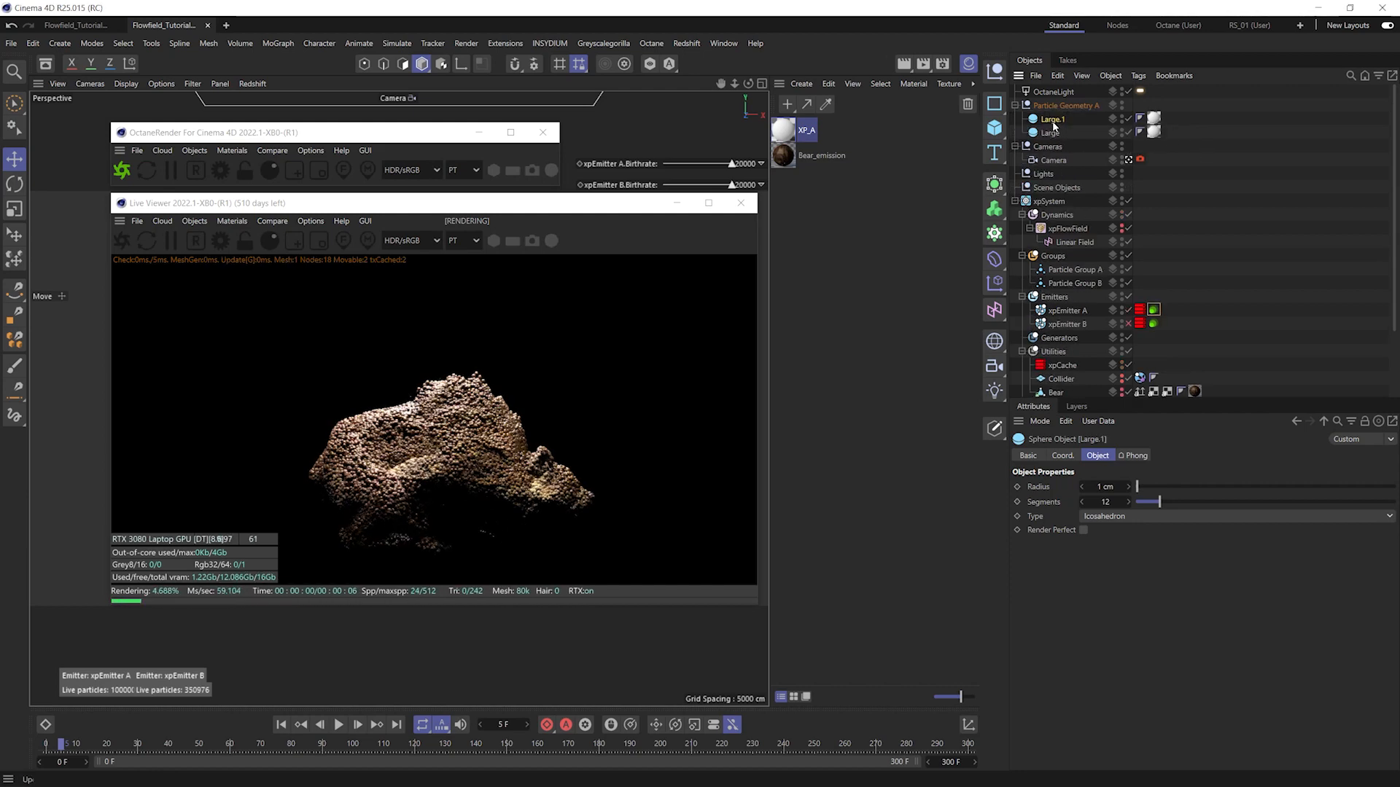
pyautogui.doubleClick(1052, 121)
pyautogui.write('Med')
pyautogui.press('Return')
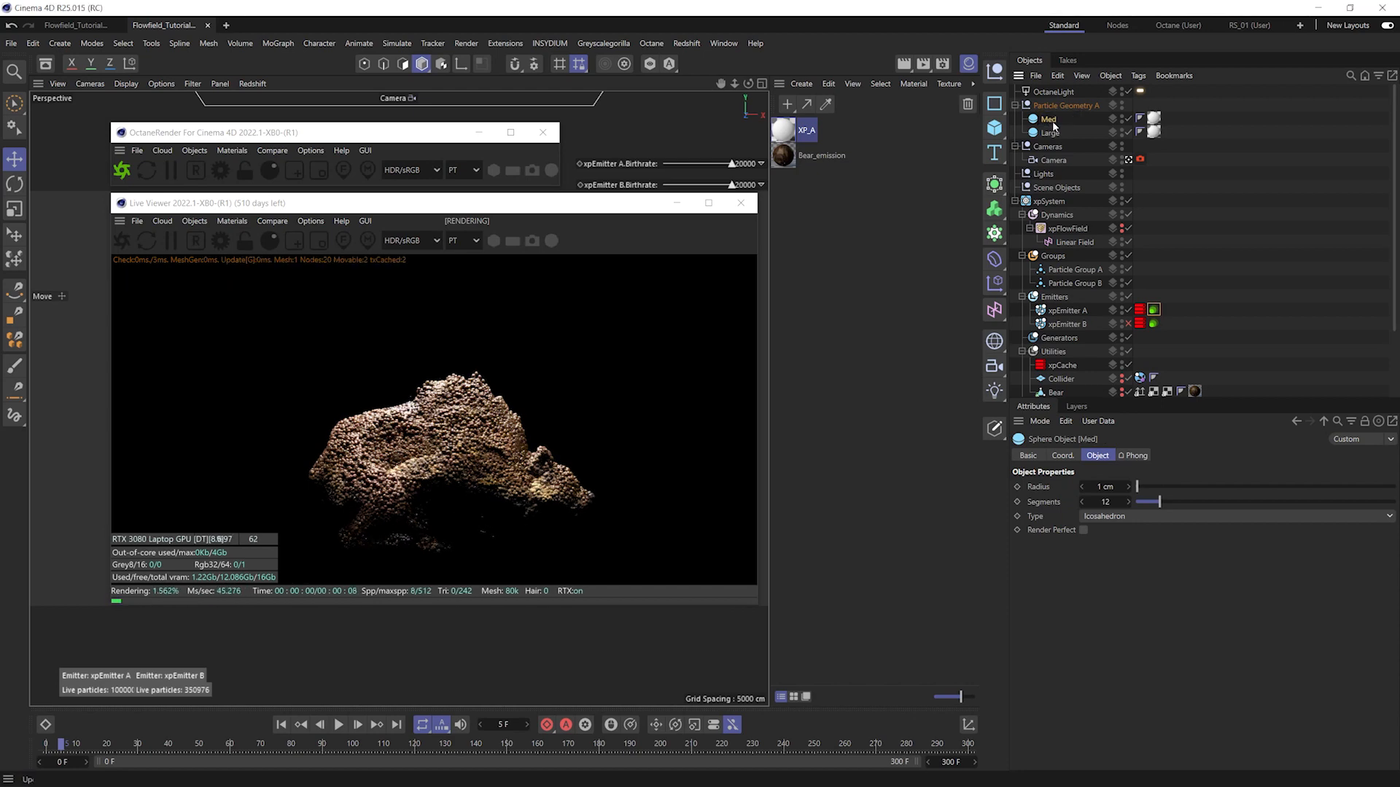
# - Set the Med sphere's radius to 0.5 cm and add it to the particle geometry in xpEmitter A's Octane object tag
pyautogui.click(1114, 488)
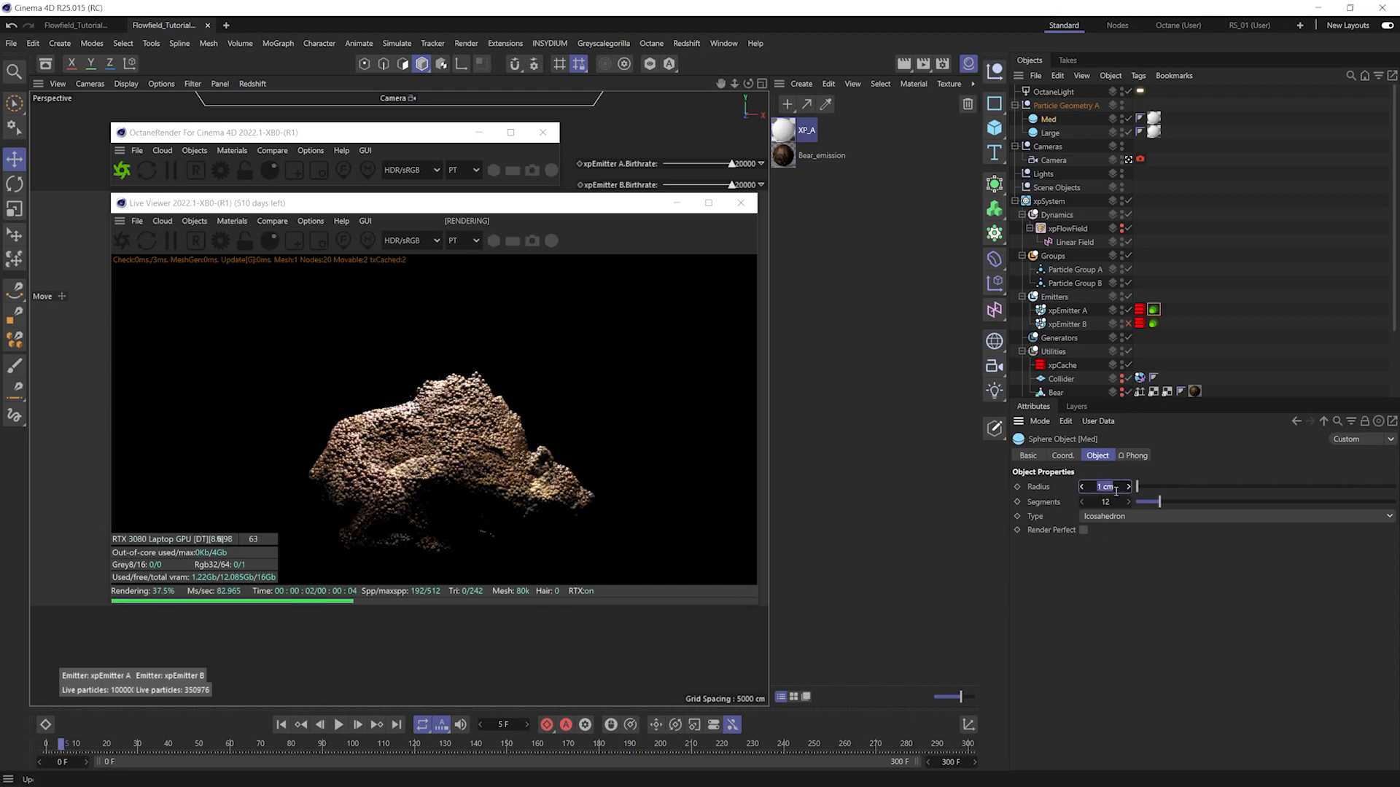
pyautogui.write('0.5')
pyautogui.press('Return')
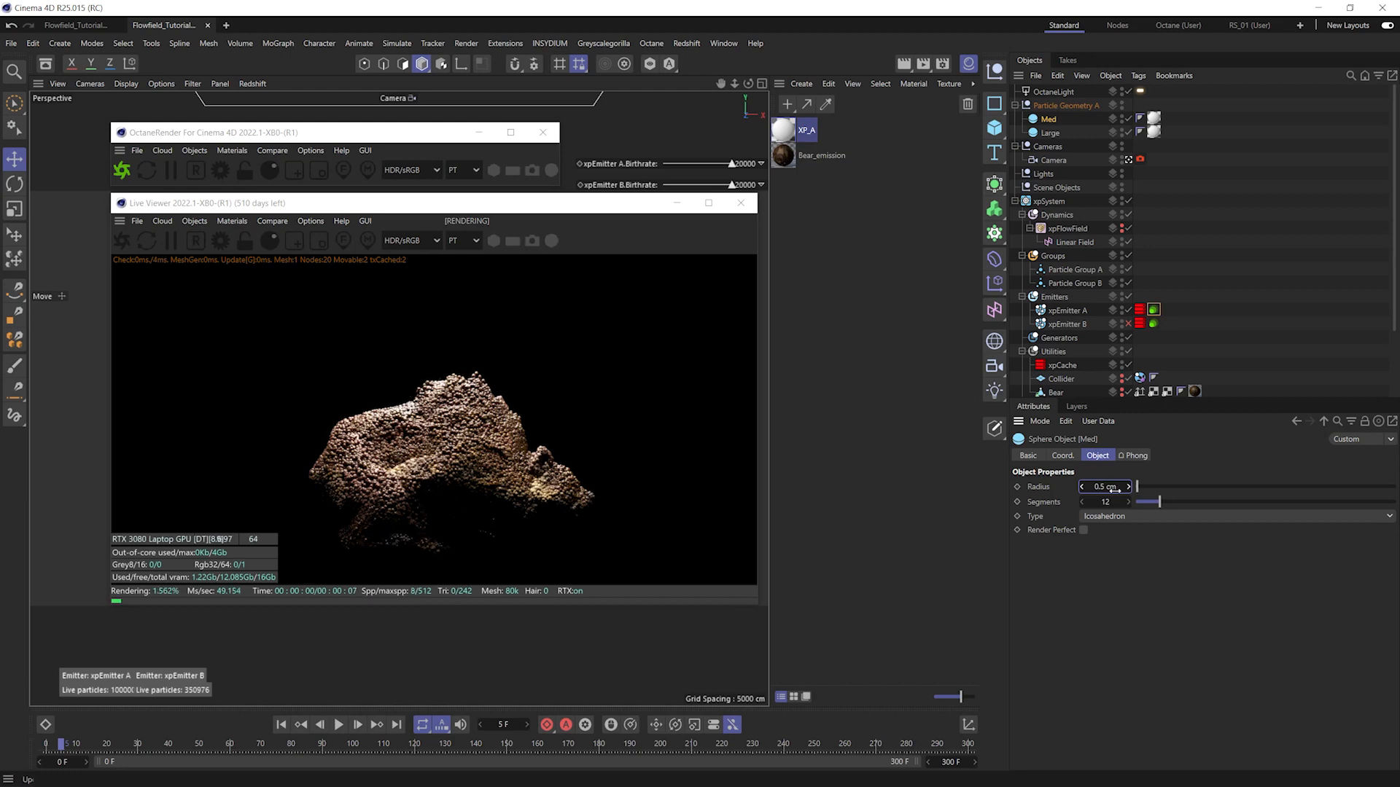
pyautogui.click(1153, 323)
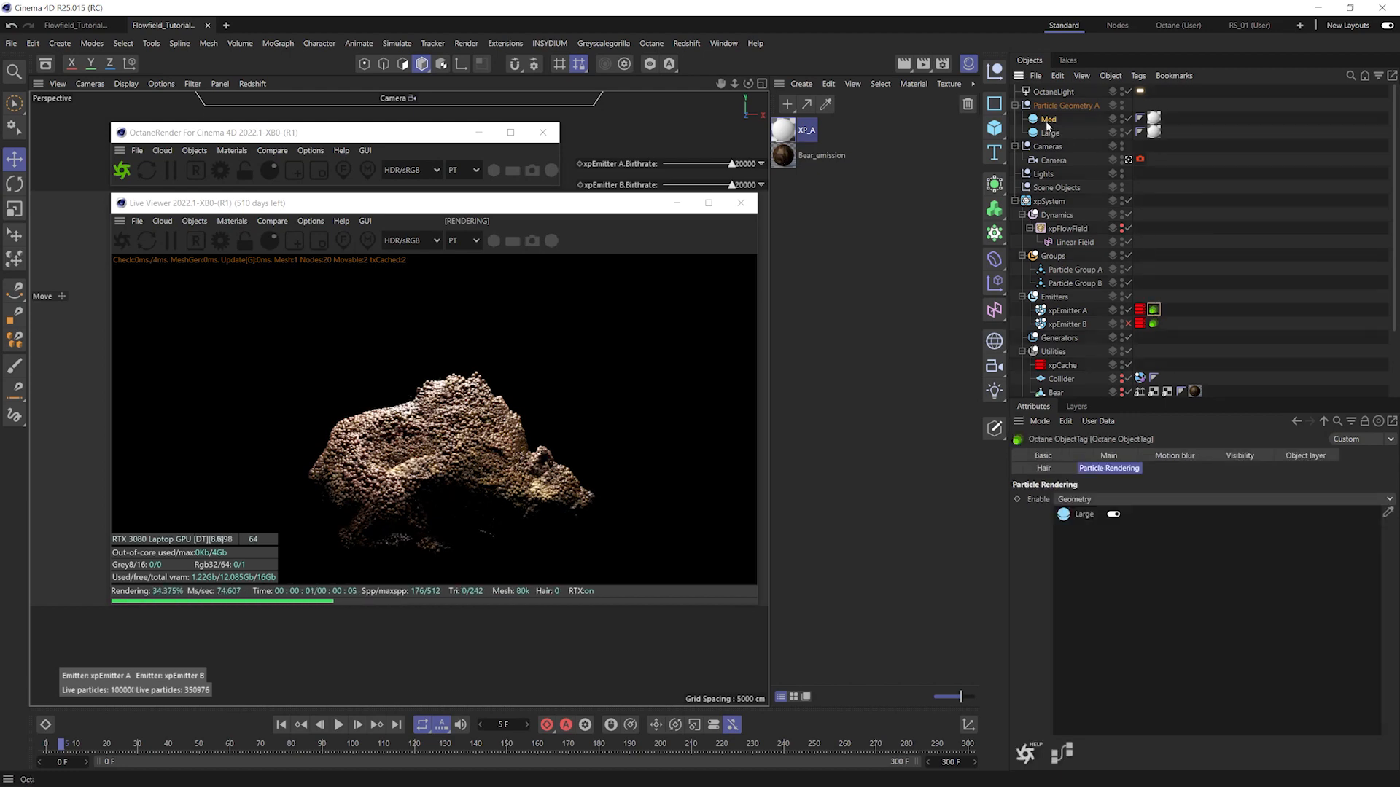
pyautogui.moveTo(1047, 126); pyautogui.dragTo(1101, 540)
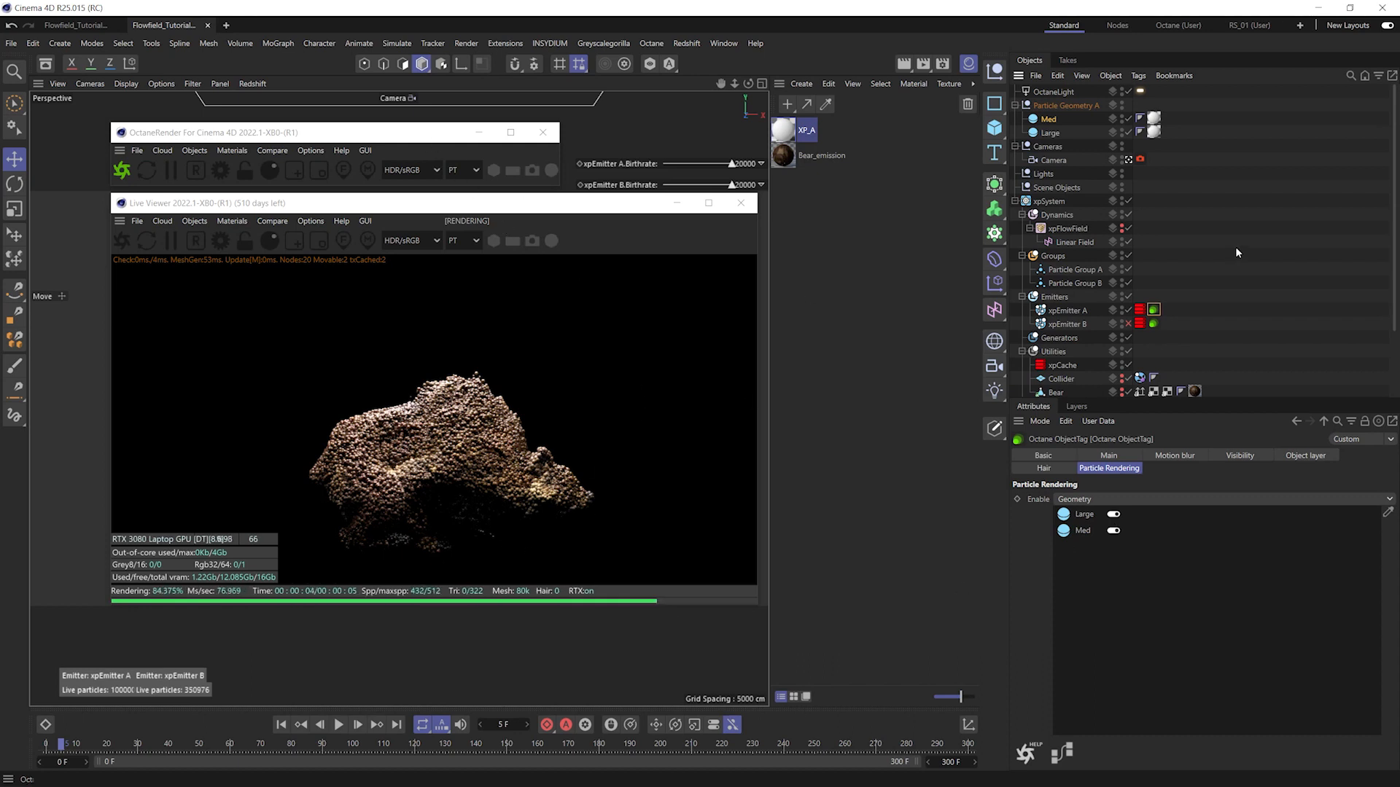
# - Duplicate the Camera inside the Cameras group and rename the copy Camera Close
pyautogui.click(1056, 160)
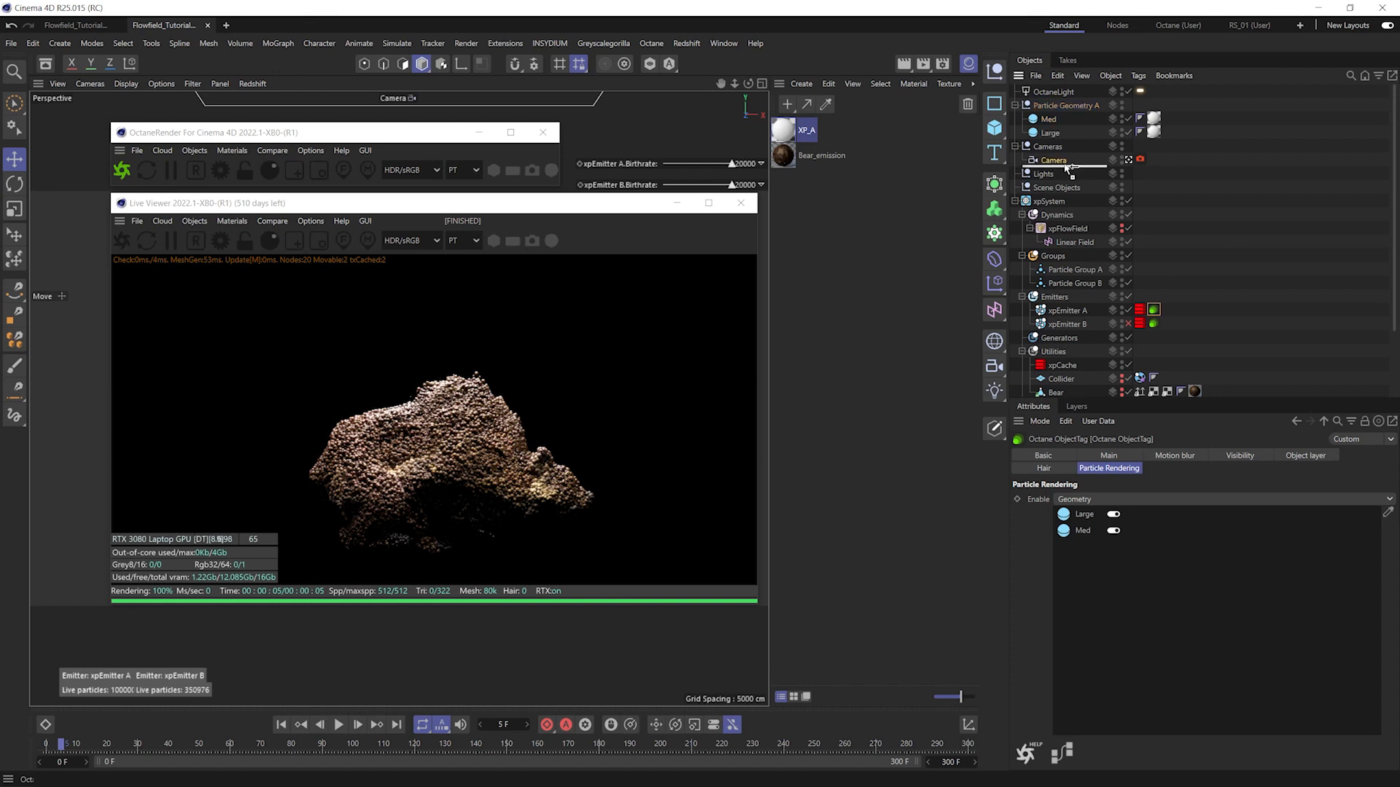
pyautogui.keyDown('ctrl'); pyautogui.moveTo(1065, 164); pyautogui.dragTo(1068, 177); pyautogui.keyUp('ctrl')
pyautogui.doubleClick(1067, 175)
pyautogui.click(1079, 176)
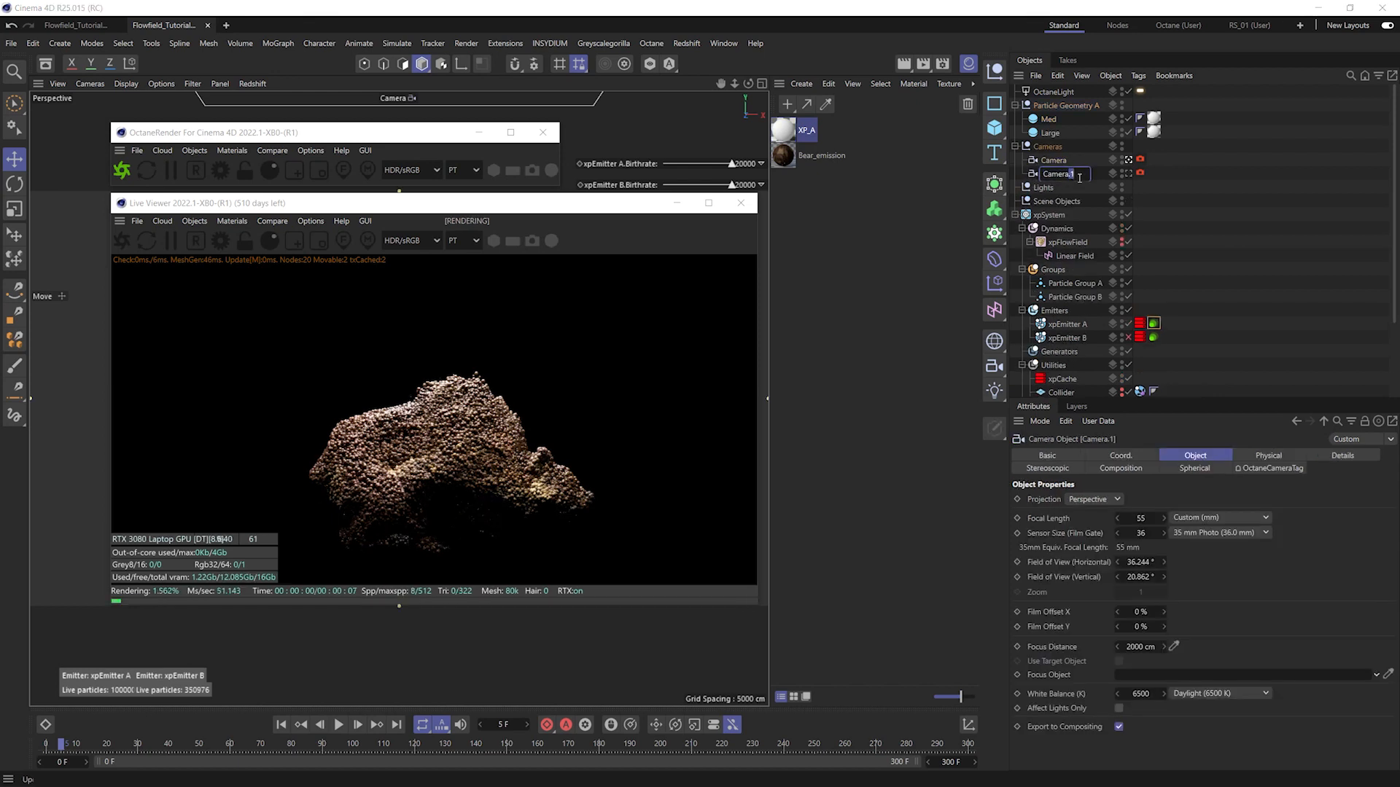
pyautogui.press('BackSpace')
pyautogui.press('BackSpace')
pyautogui.write('Close')
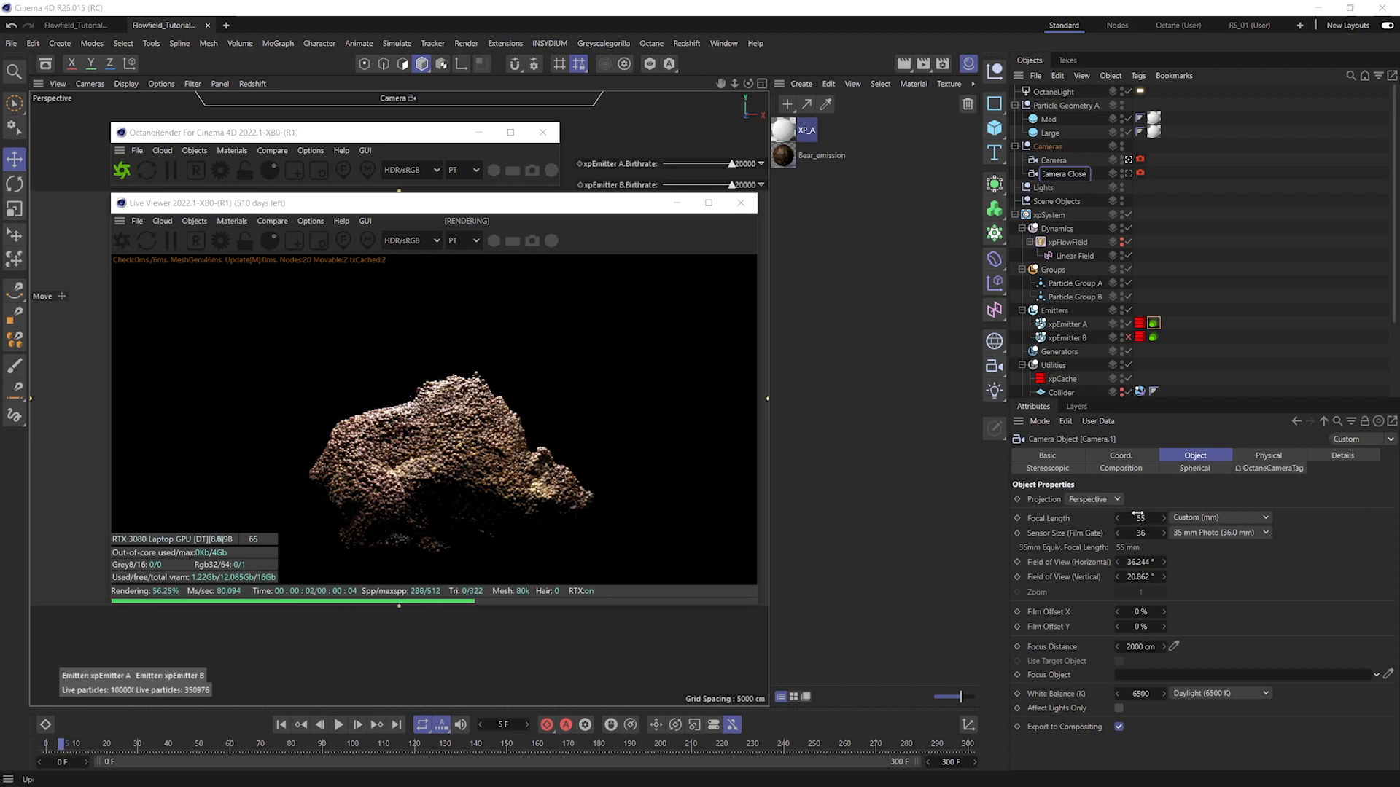
pyautogui.press('Return')
# - Set Camera Close's focal length to 510 mm and make it the active camera
pyautogui.doubleClick(1141, 518)
pyautogui.write('510')
pyautogui.press('Return')
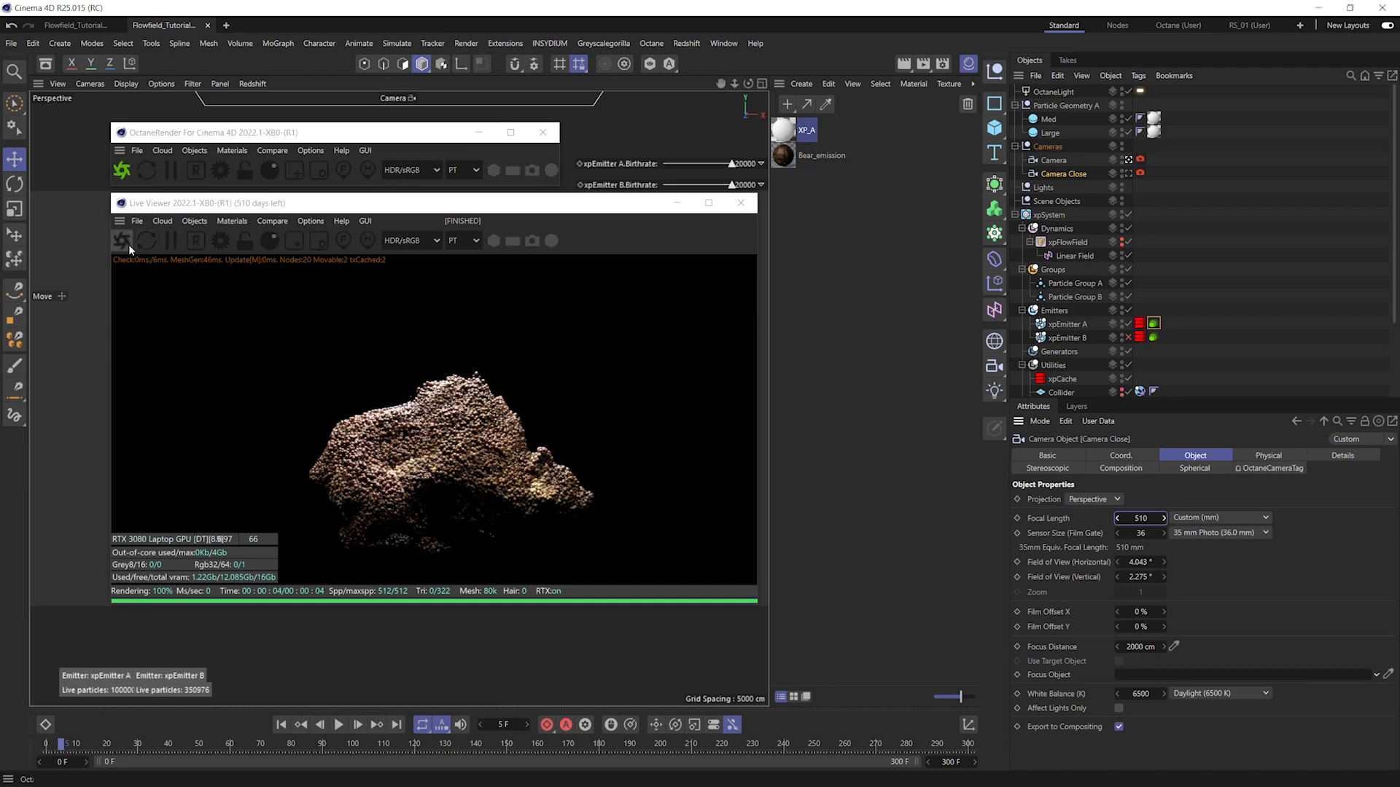
pyautogui.click(1129, 174)
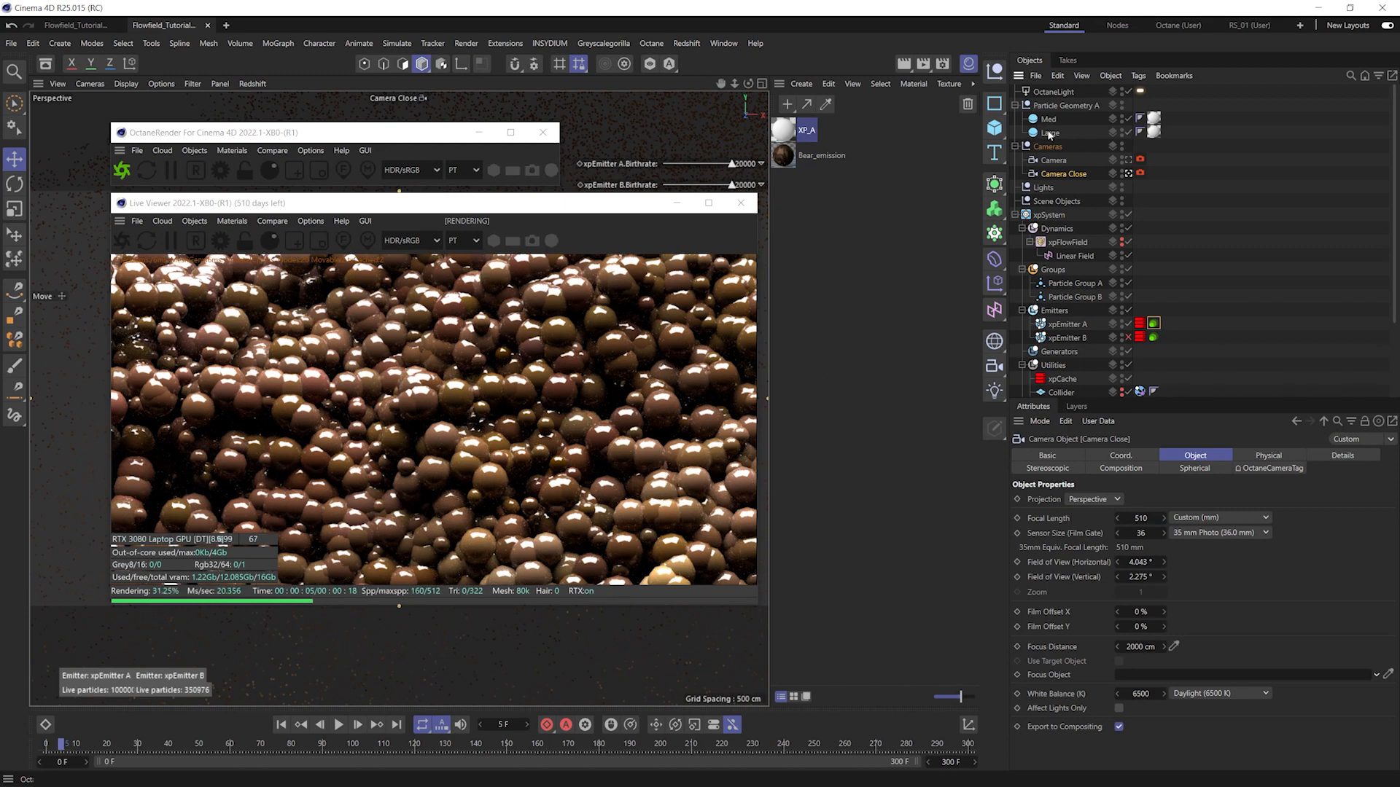
# - Duplicate the Med sphere, rename the copy Small A, and set its radius to 0.25 cm
pyautogui.keyDown('ctrl'); pyautogui.moveTo(1052, 122); pyautogui.dragTo(1065, 148); pyautogui.keyUp('ctrl')
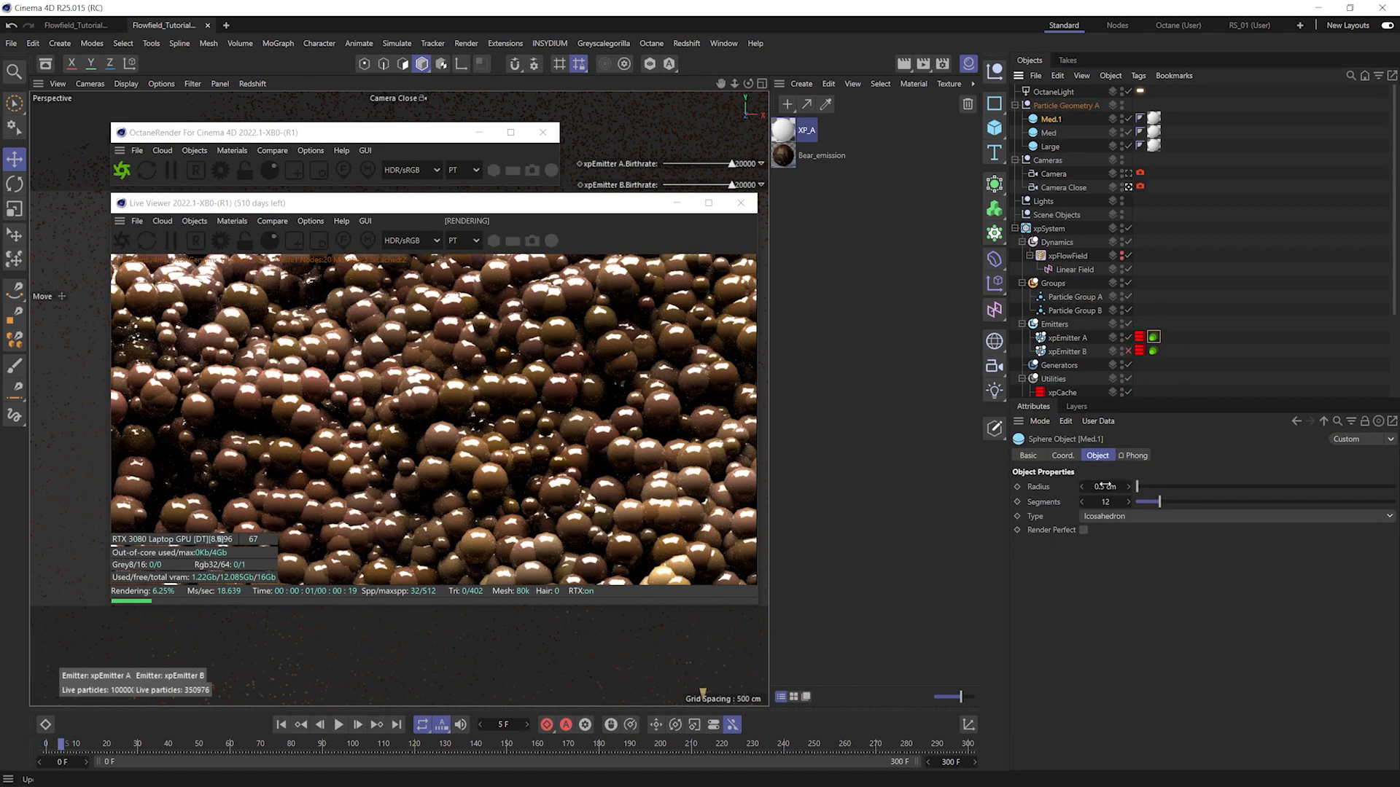
pyautogui.doubleClick(1051, 120)
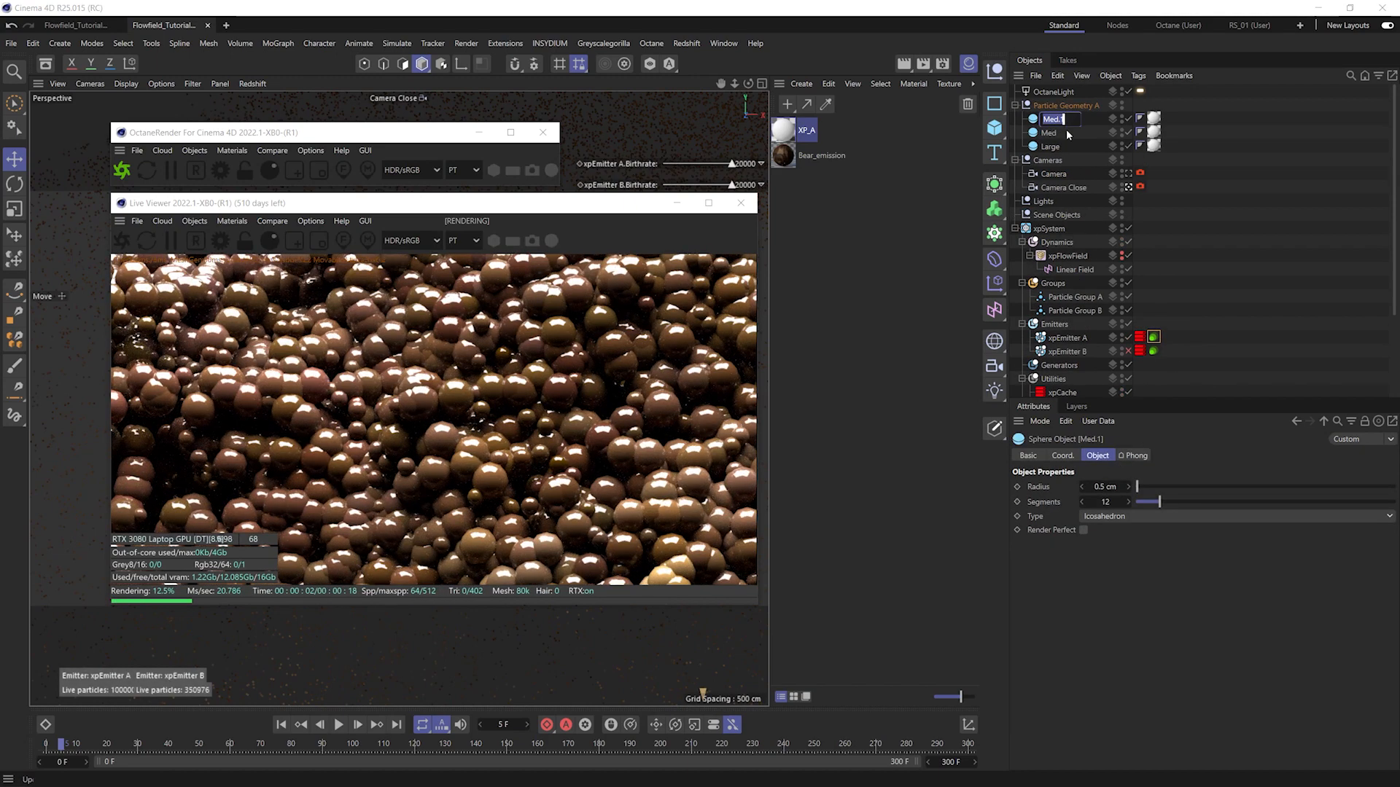
pyautogui.write('Small A')
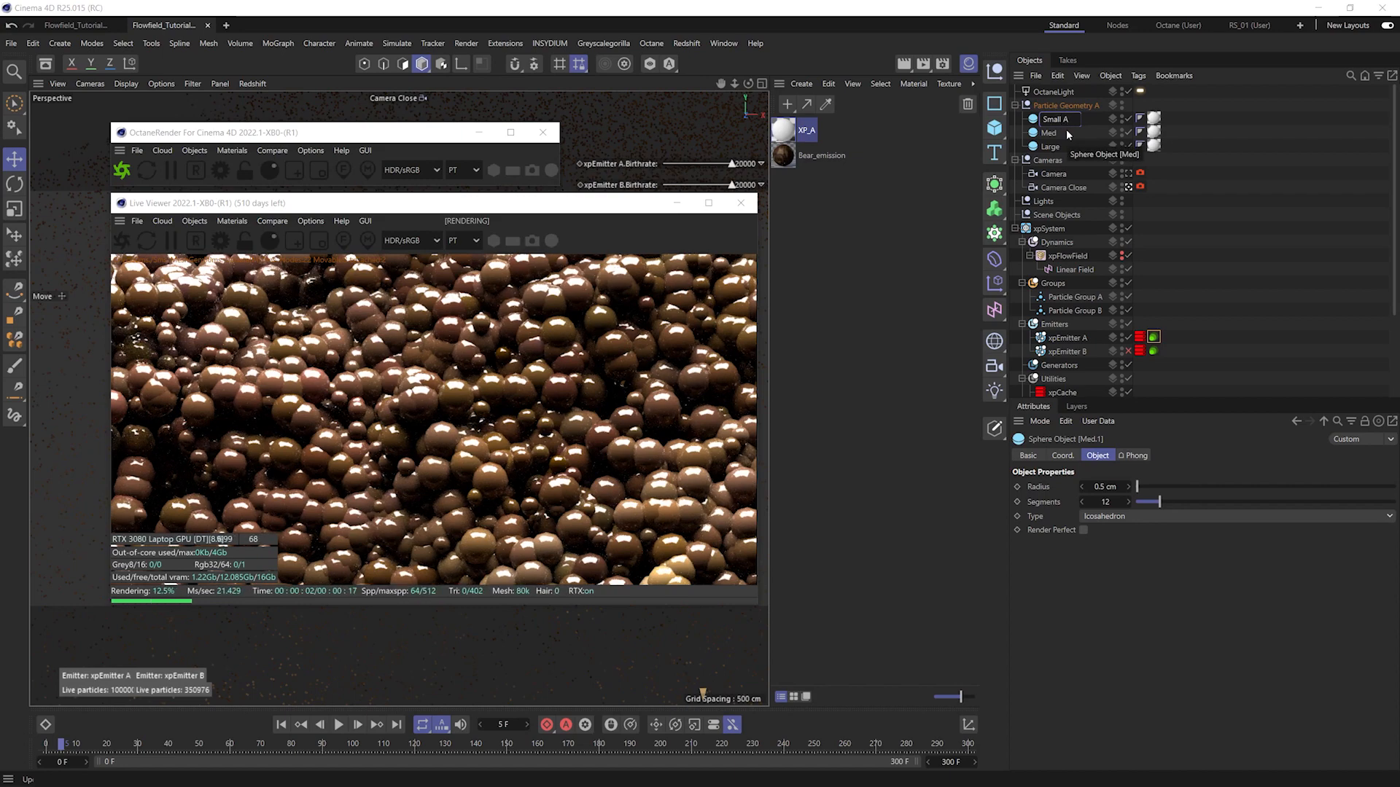
pyautogui.press('Return')
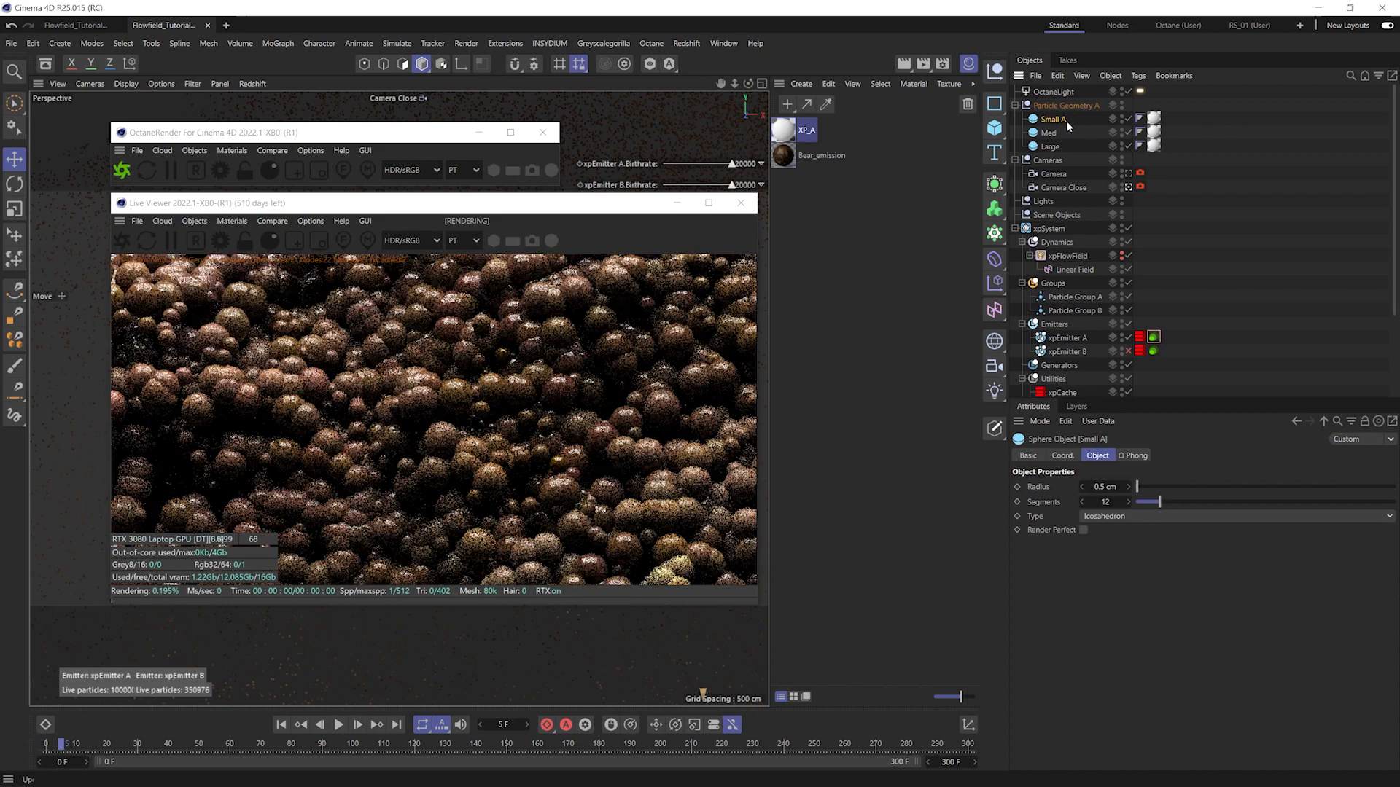
pyautogui.doubleClick(1105, 487)
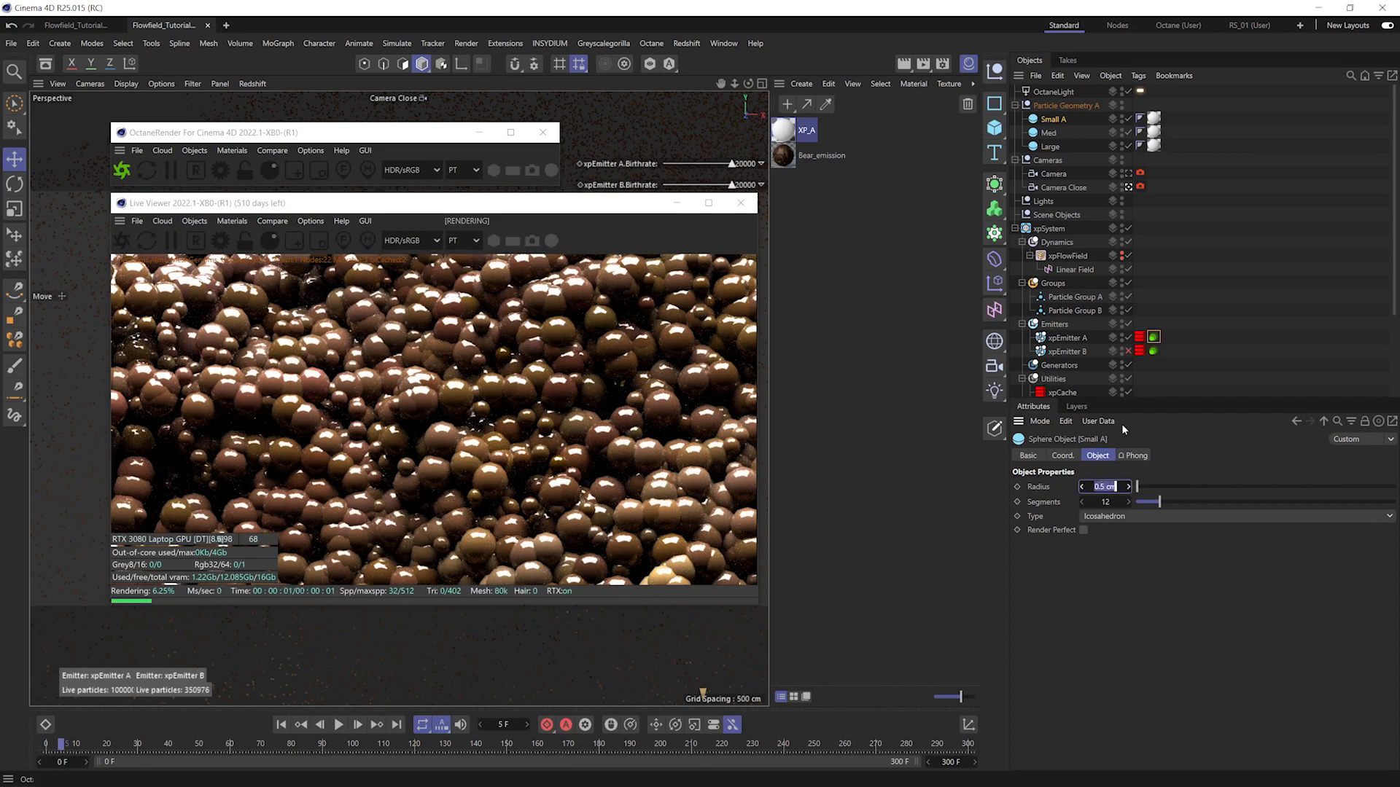
pyautogui.press('BackSpace')
pyautogui.write('.2')
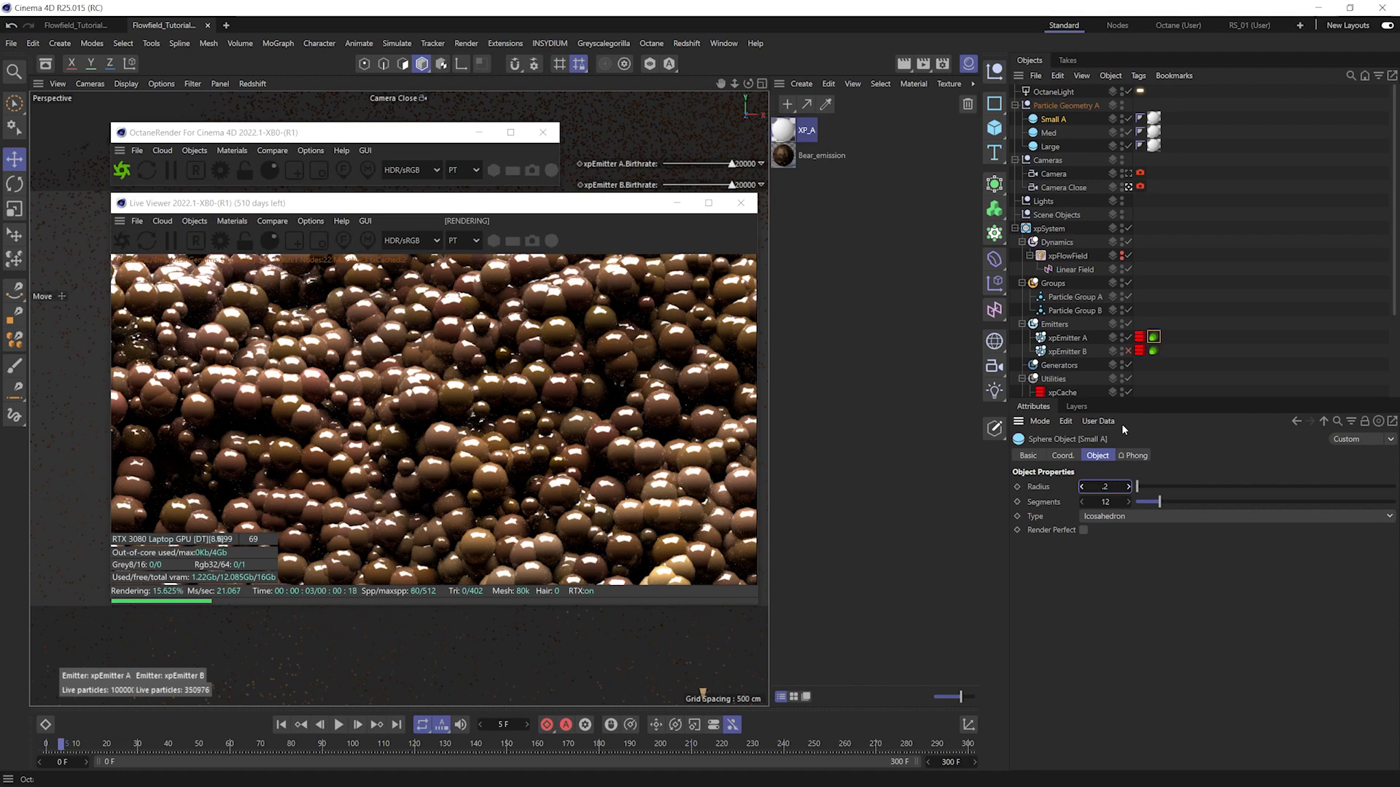
pyautogui.write('5')
pyautogui.press('Return')
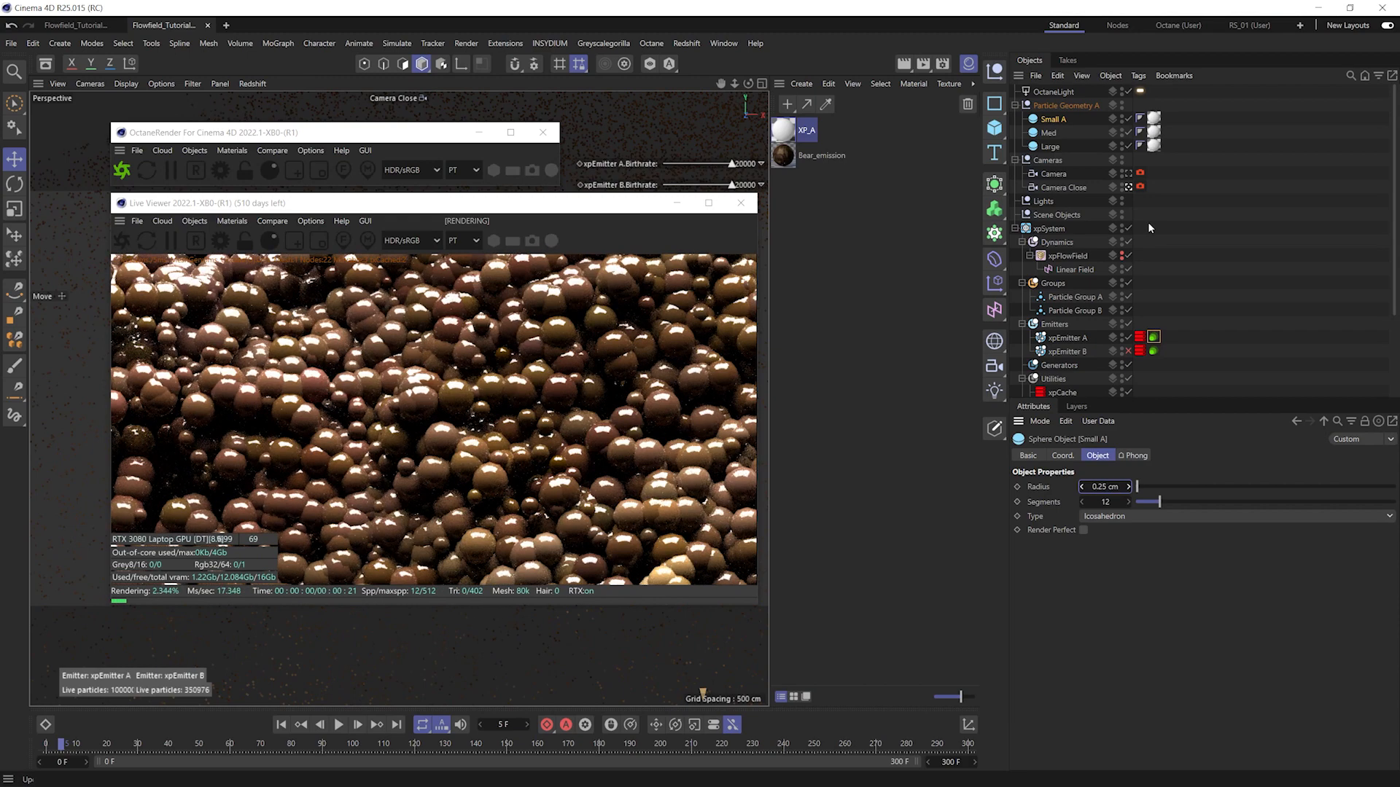
# - Make two duplicates of the Small A sphere and rename them Small B and Small C
pyautogui.keyDown('ctrl'); pyautogui.moveTo(1052, 121); pyautogui.dragTo(1066, 140); pyautogui.keyUp('ctrl')
pyautogui.doubleClick(1068, 133)
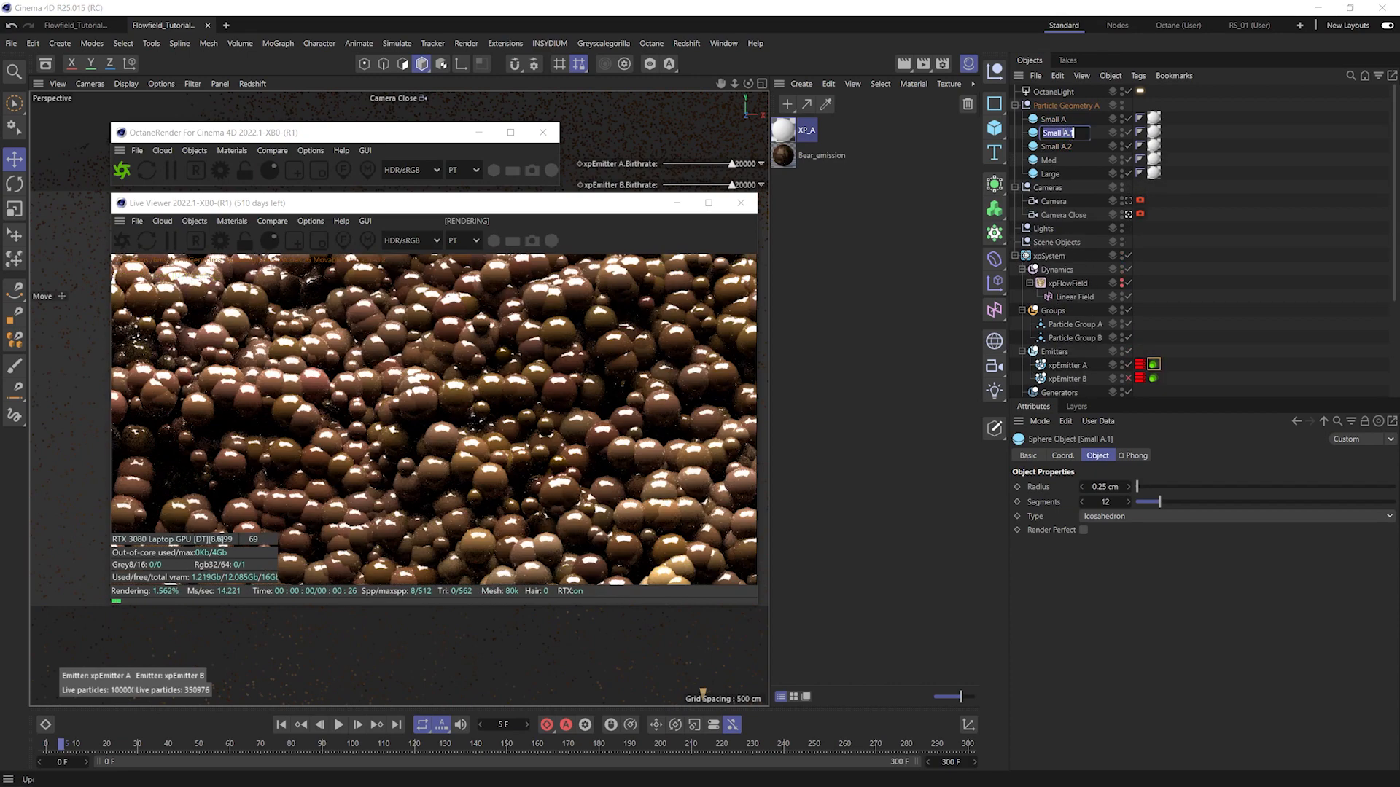
pyautogui.write('B')
pyautogui.press('Tab')
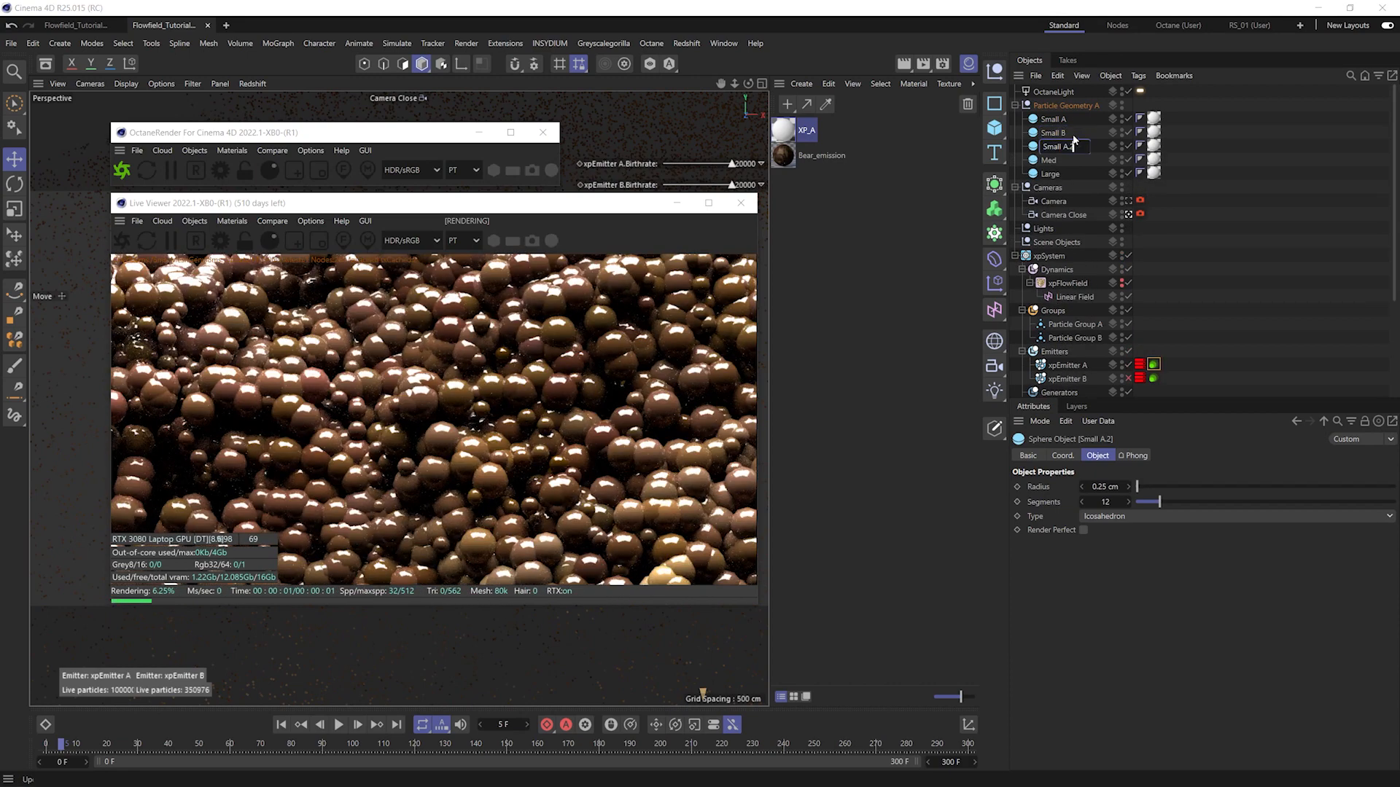
pyautogui.write('C')
pyautogui.press('Return')
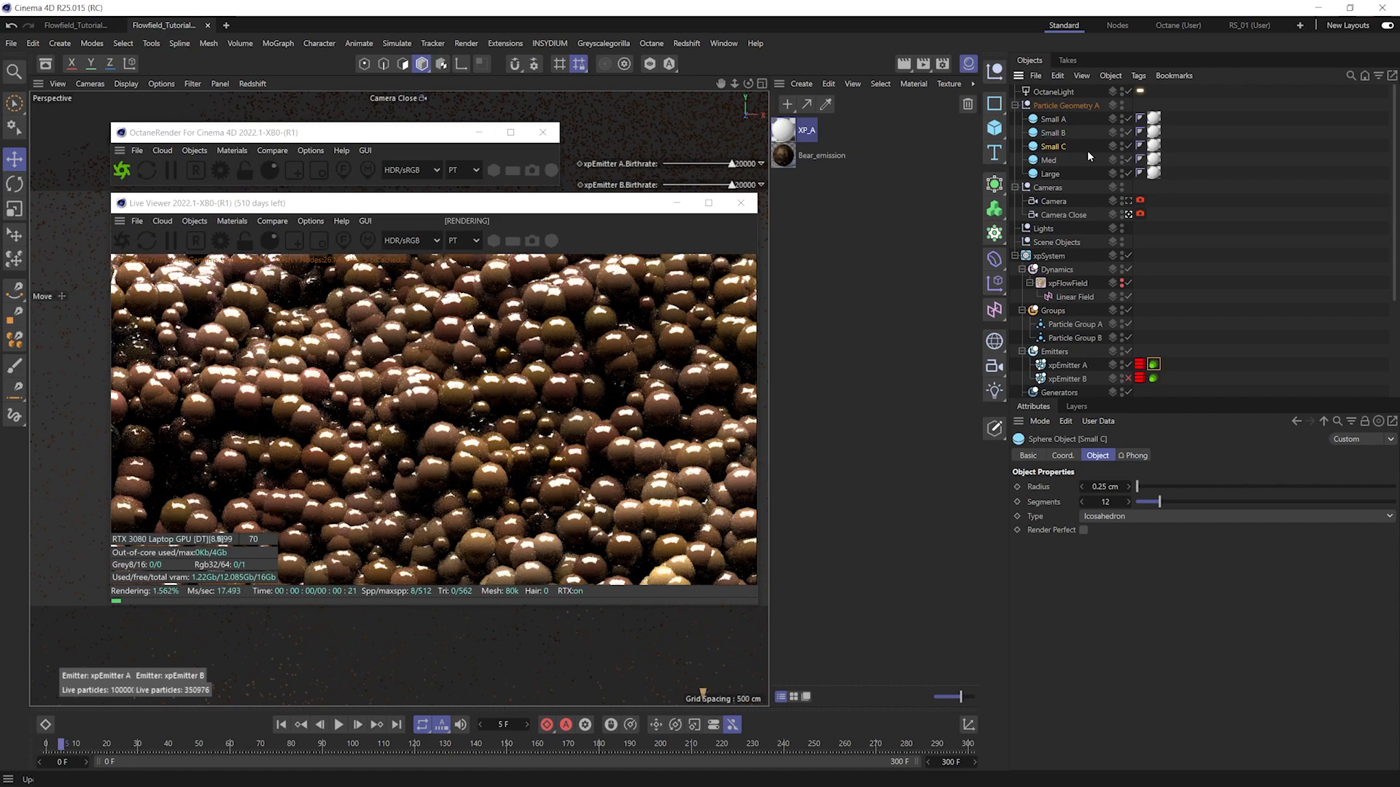
# - Add Small A, Small B and Small C to the particle geometry in xpEmitter A's Octane tag, and preview frame 29
pyautogui.click(1154, 365)
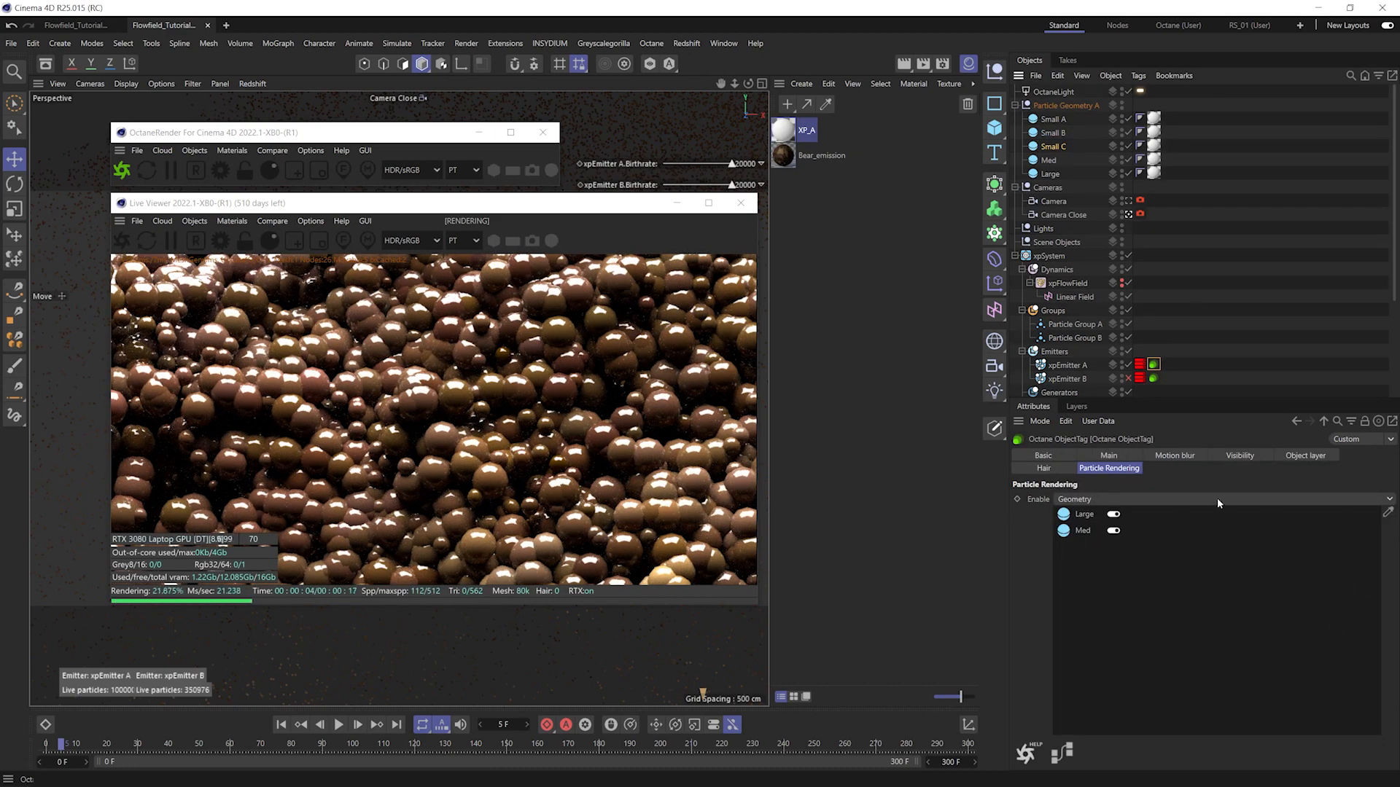
pyautogui.click(1364, 421)
pyautogui.click(1251, 154)
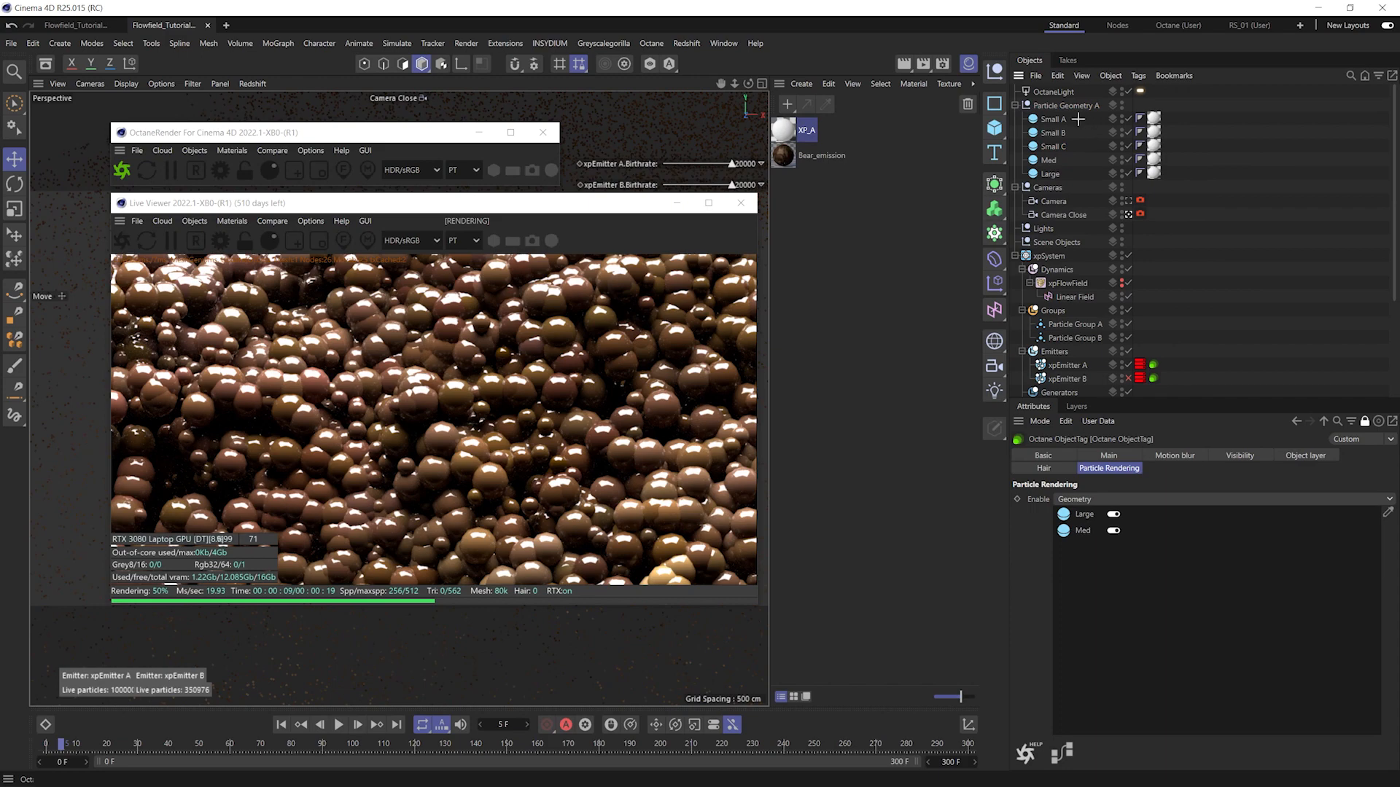
pyautogui.moveTo(1077, 119); pyautogui.dragTo(1047, 149)
pyautogui.moveTo(1175, 596); pyautogui.dragTo(1092, 583)
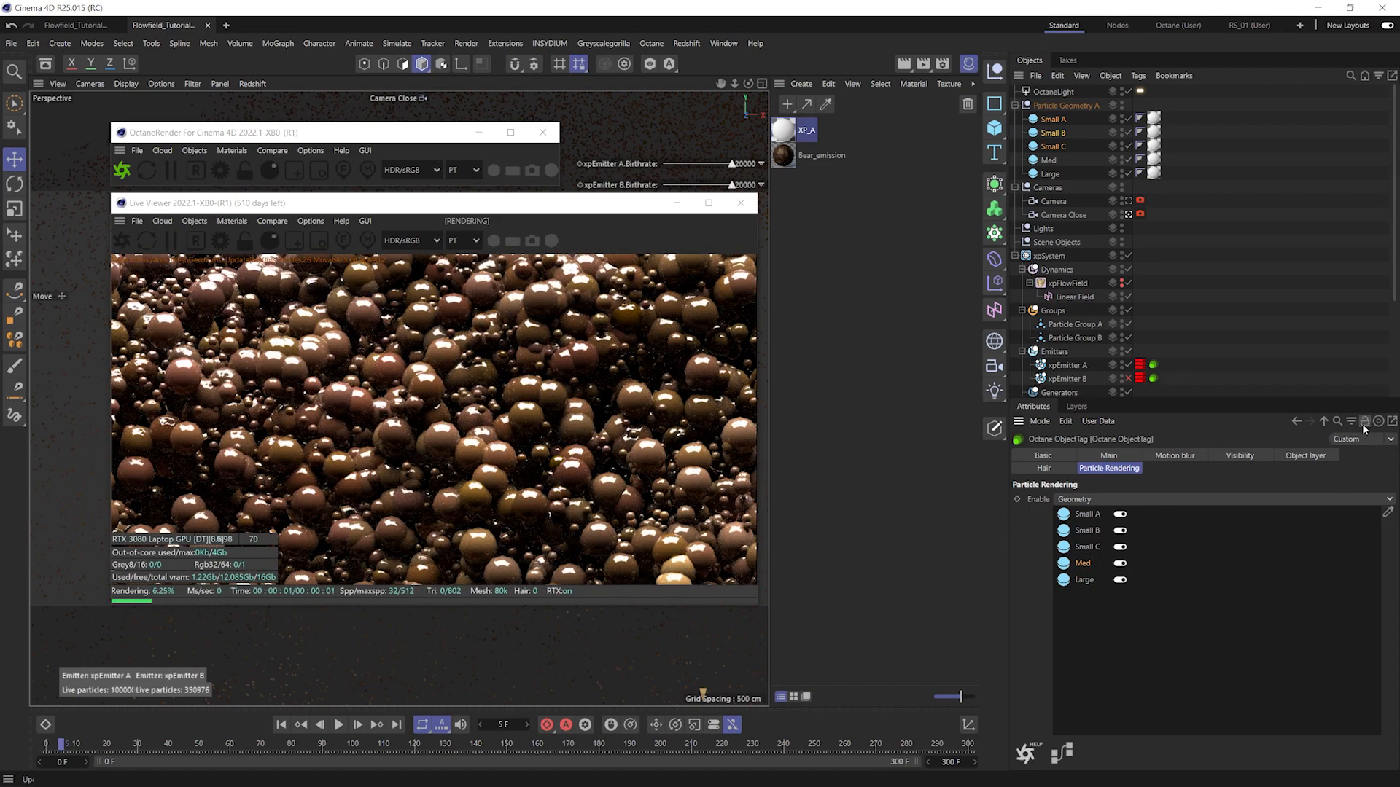
pyautogui.click(1363, 423)
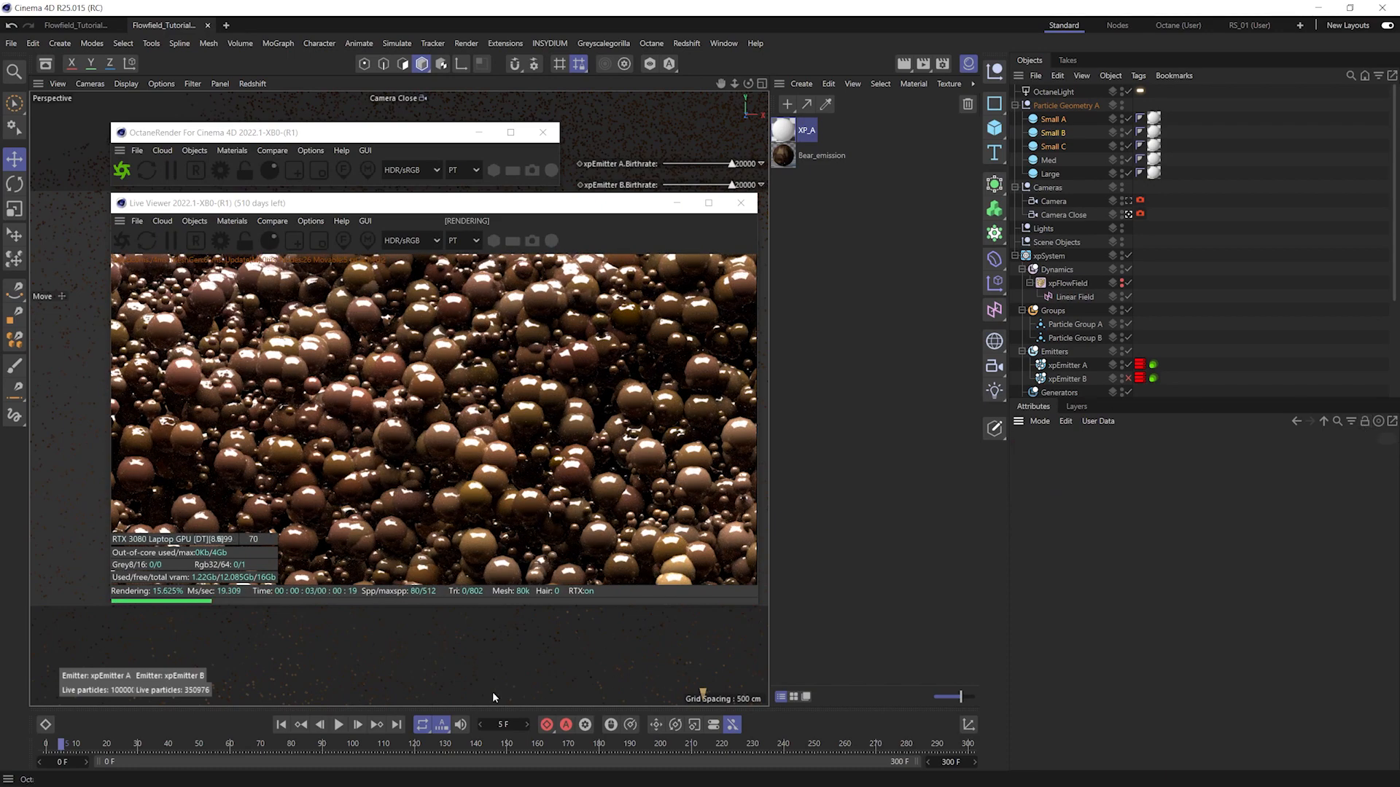
pyautogui.click(133, 742)
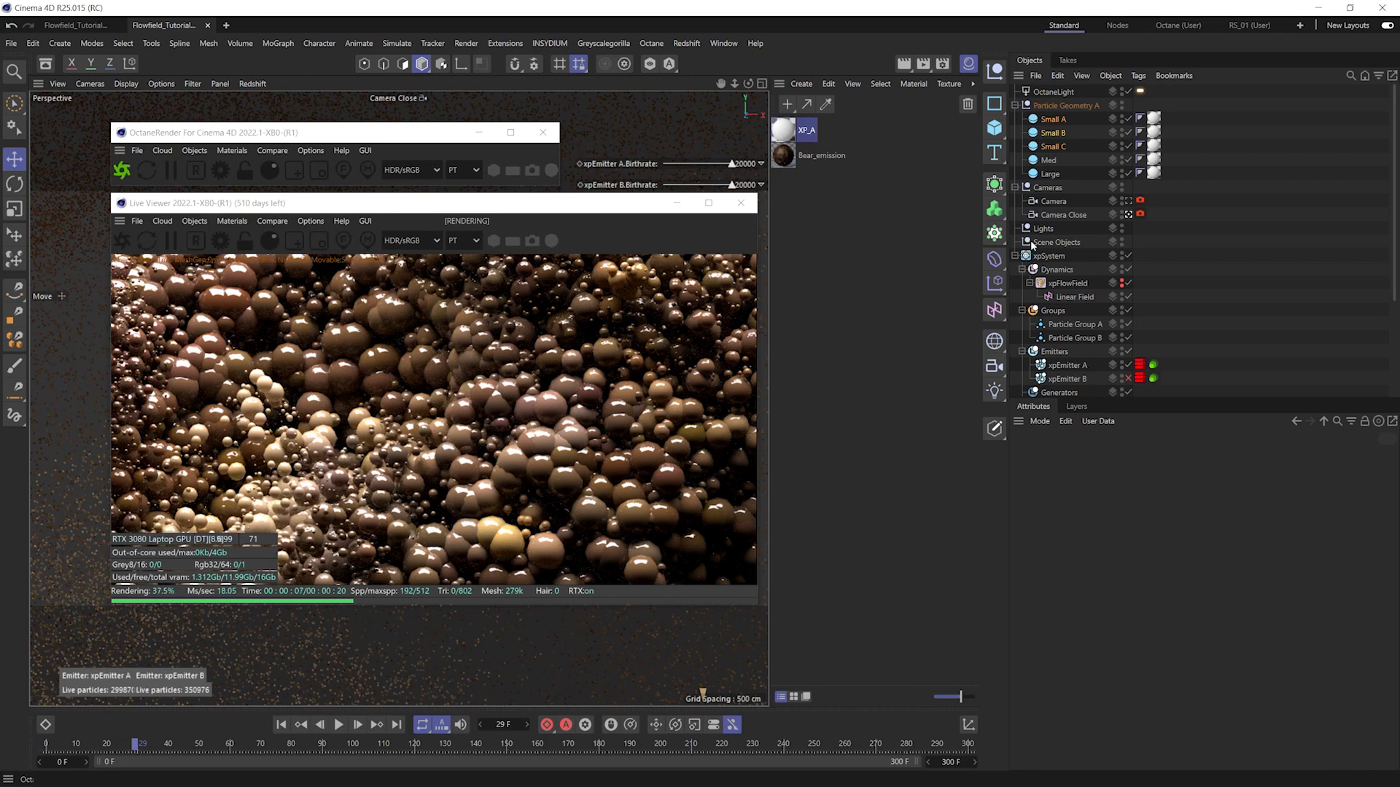
# - Rename the Med sphere Med A, duplicate it, and name the copy Med B
pyautogui.click(1200, 276)
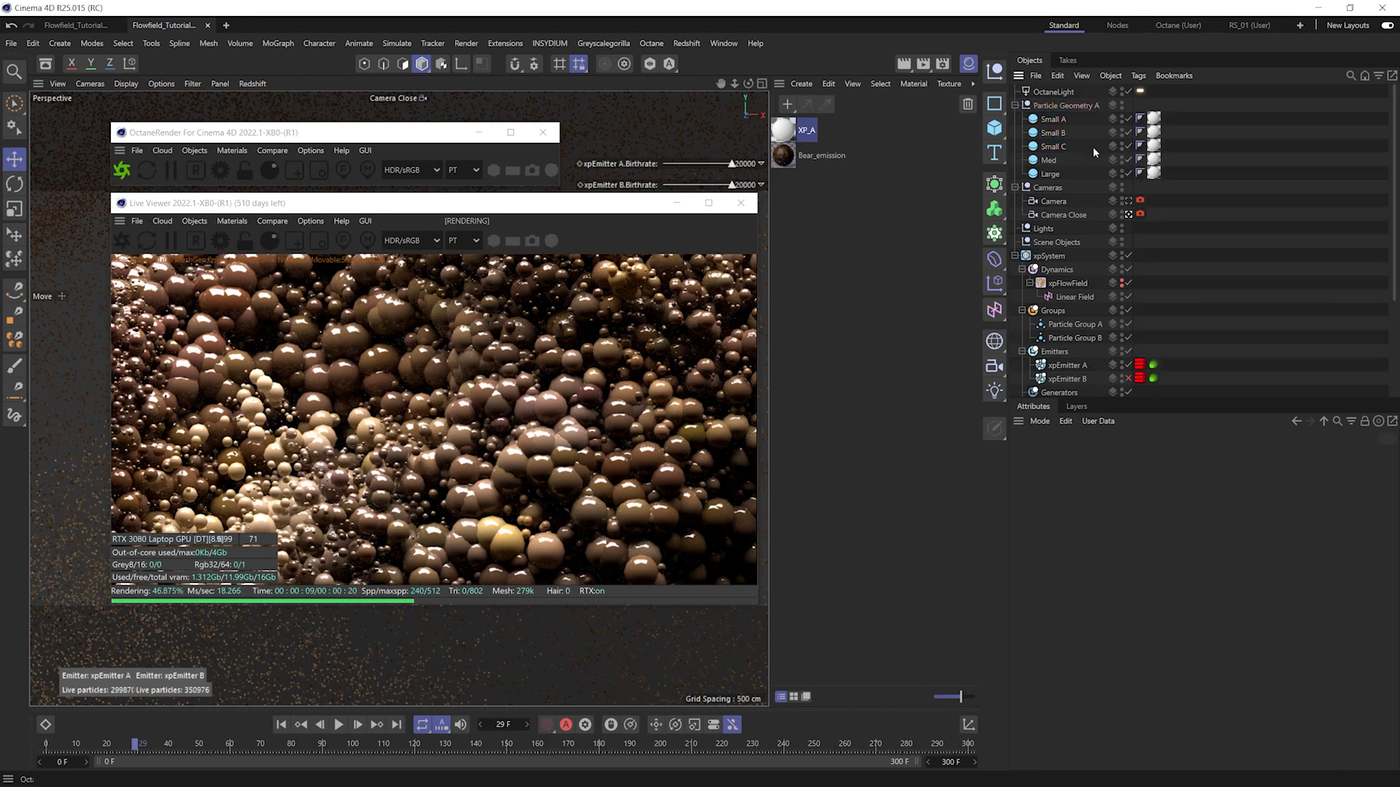
pyautogui.click(1050, 161)
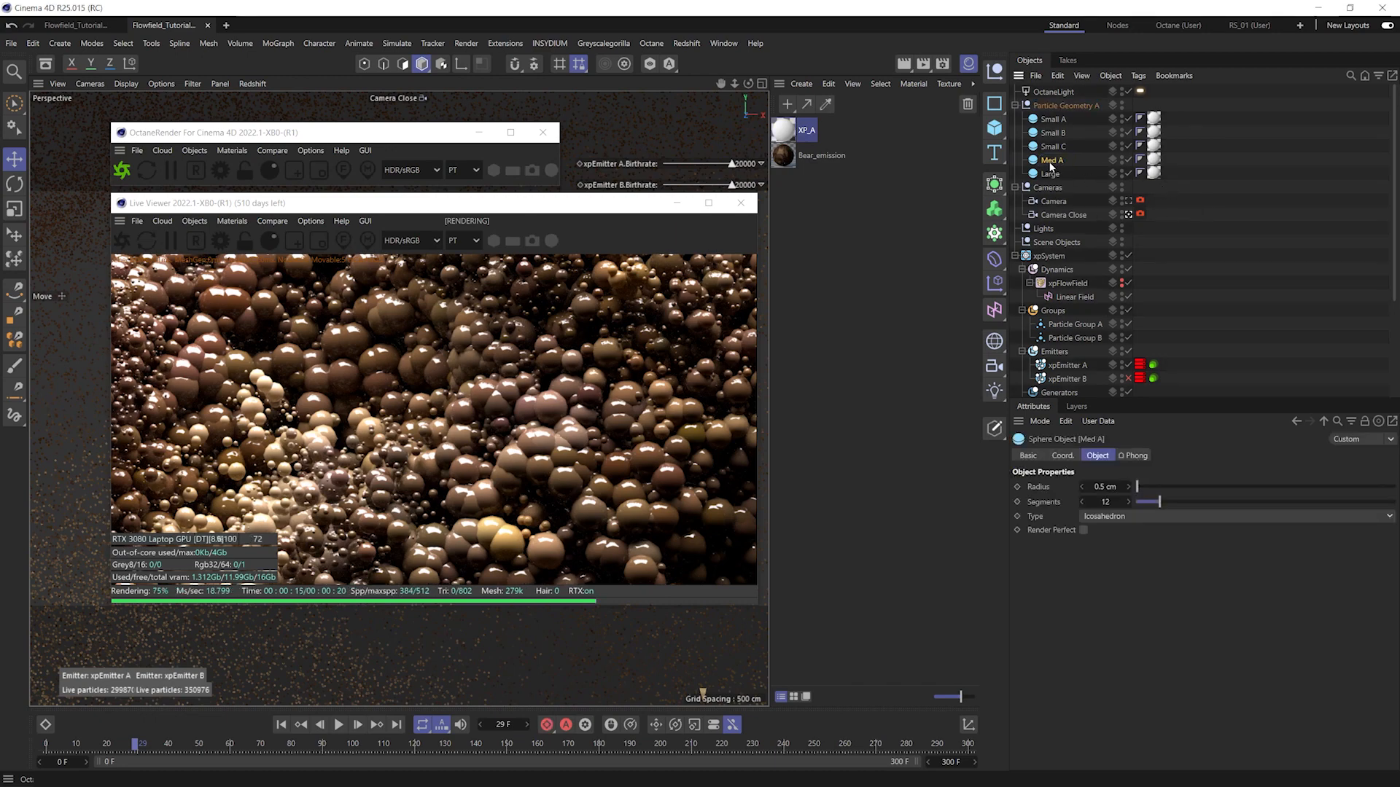
pyautogui.keyDown('ctrl'); pyautogui.moveTo(1051, 167); pyautogui.dragTo(1060, 175); pyautogui.keyUp('ctrl')
pyautogui.doubleClick(1062, 175)
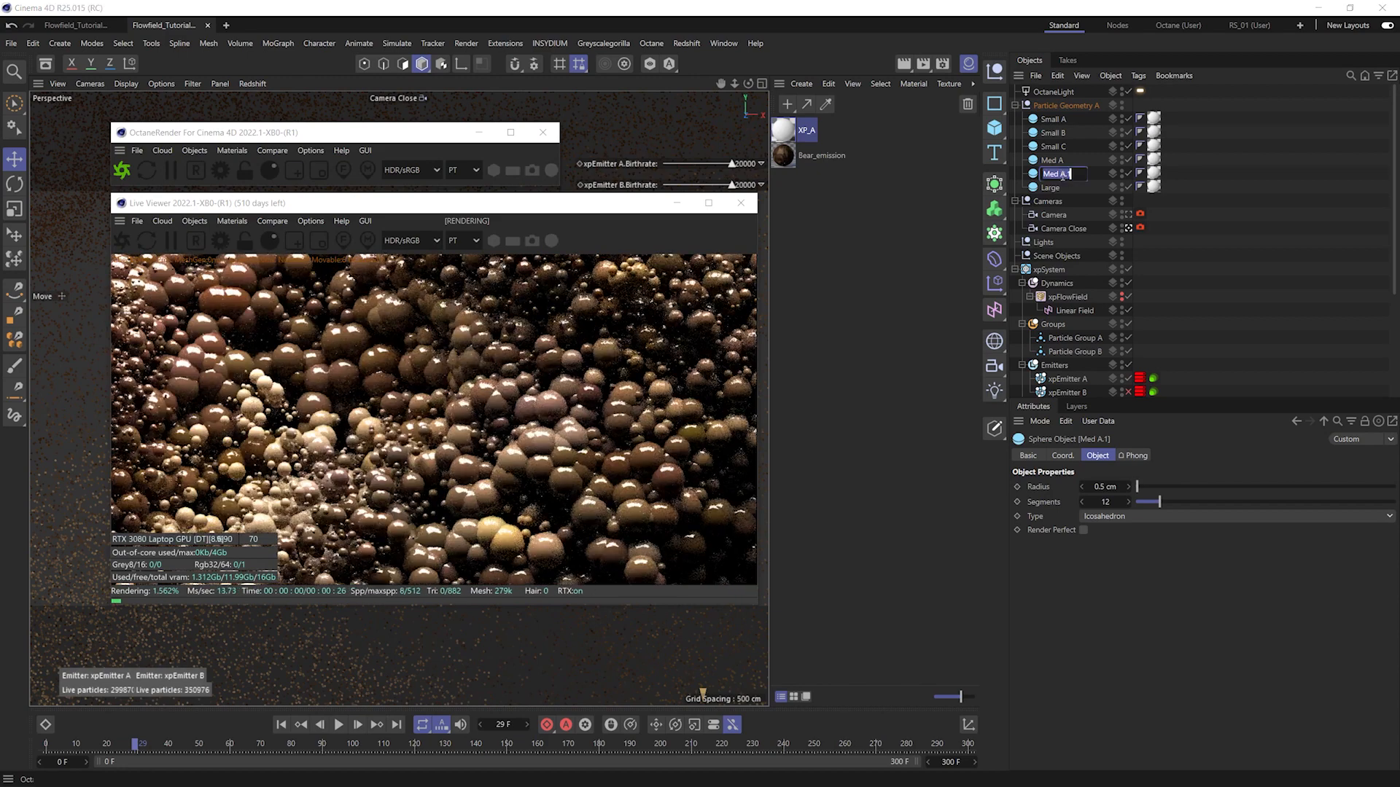
pyautogui.press('Return')
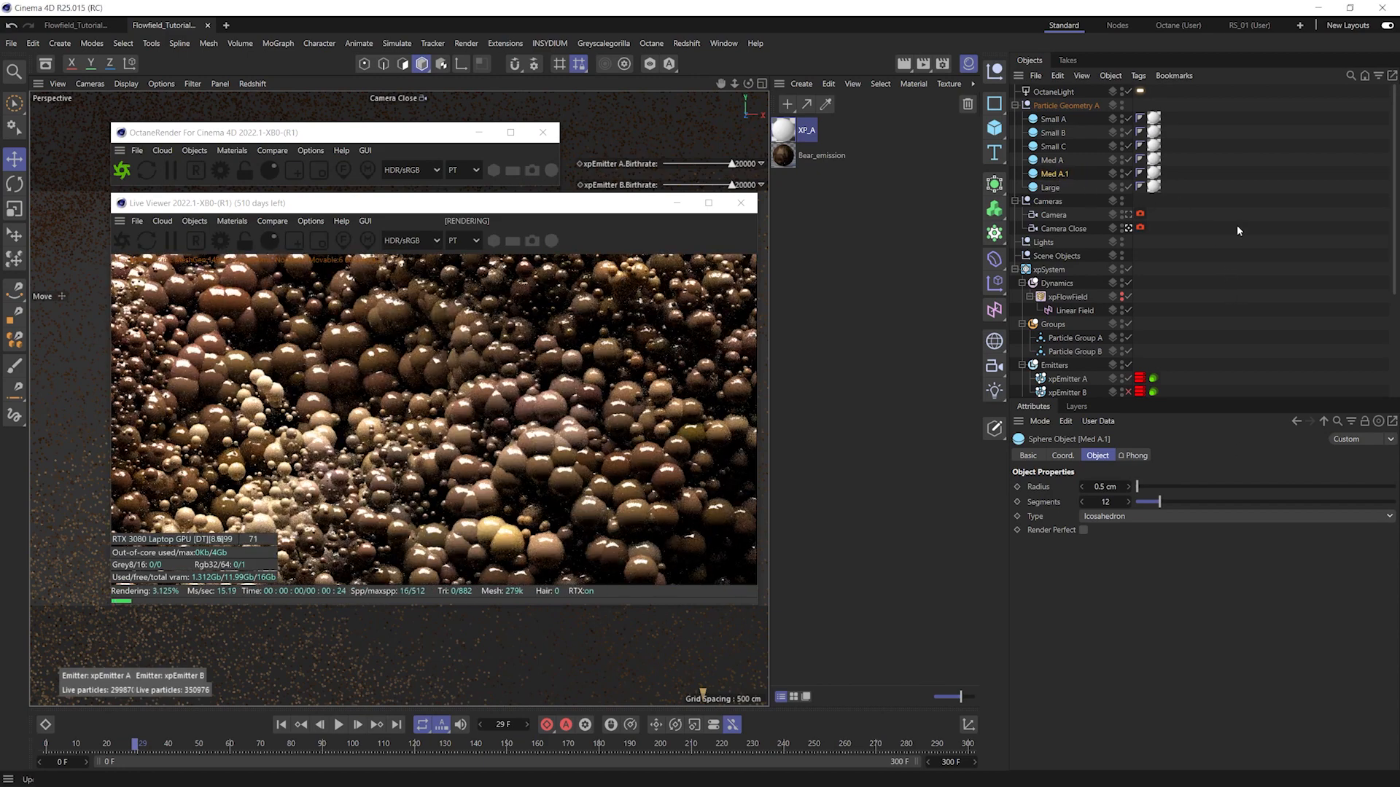
# - Duplicate the Small C sphere in Particle Geometry A and rename the copy Small D
pyautogui.keyDown('ctrl'); pyautogui.moveTo(1060, 143); pyautogui.dragTo(1068, 155); pyautogui.keyUp('ctrl')
pyautogui.doubleClick(1066, 160)
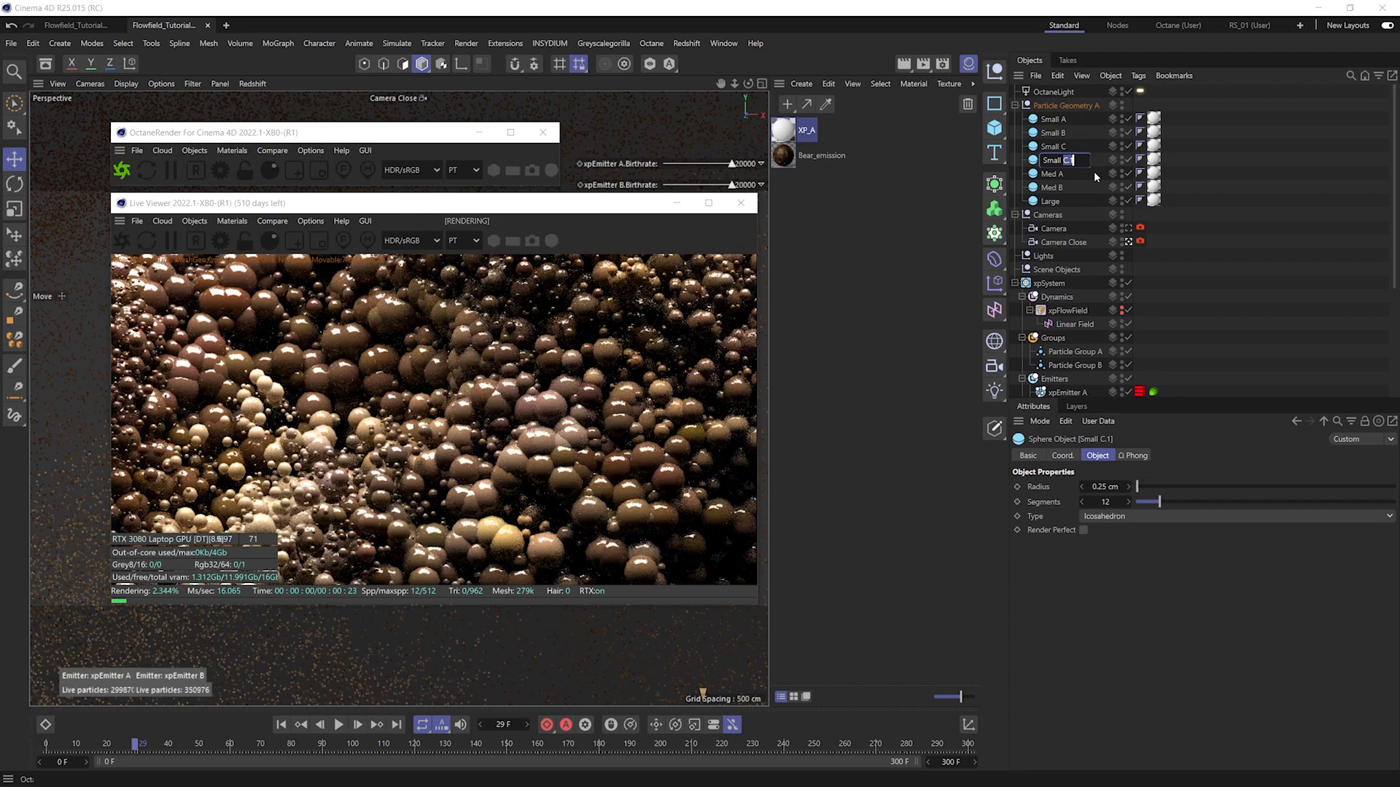
pyautogui.write('D')
pyautogui.press('Return')
# - Set the radius of both the Small C and Small D spheres to 0.3 cm
pyautogui.moveTo(1081, 146); pyautogui.dragTo(1046, 166)
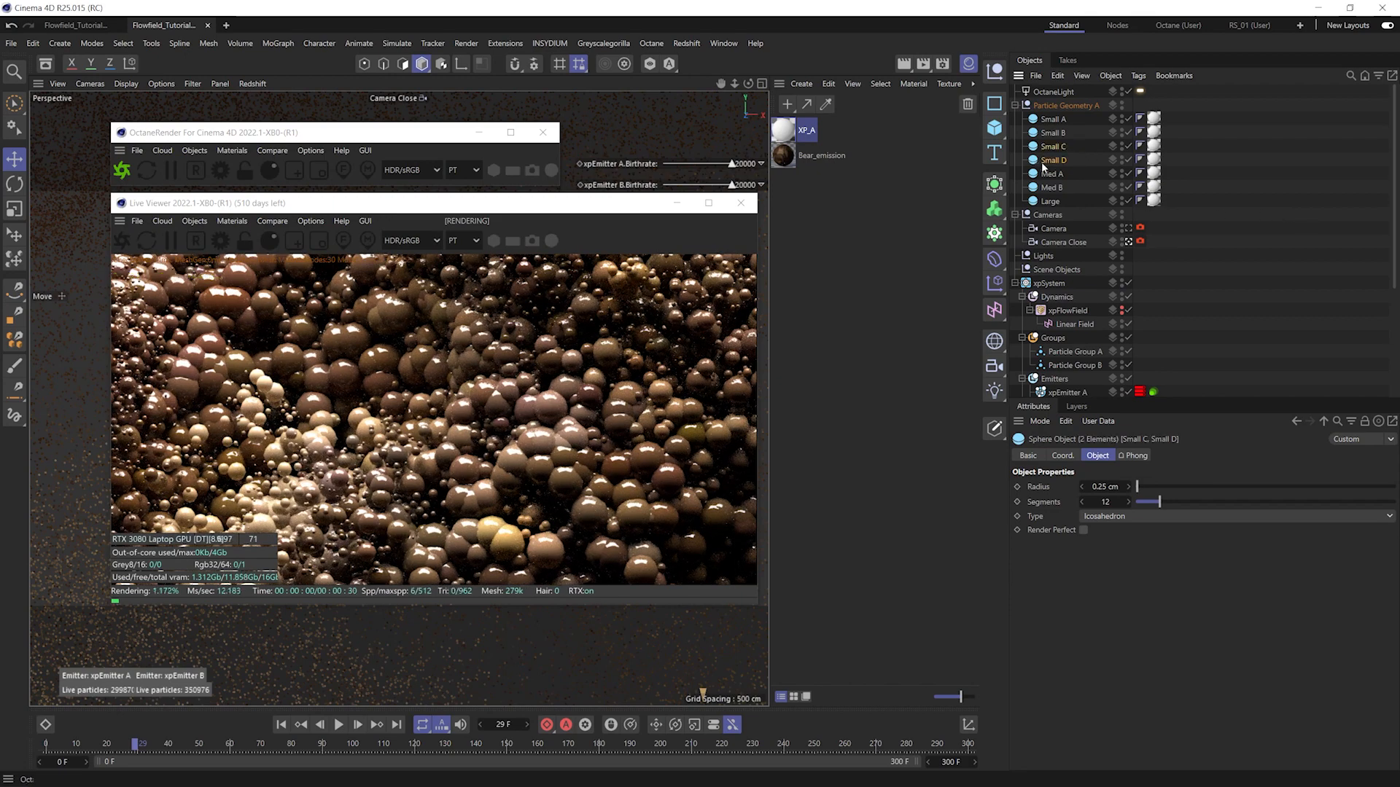
pyautogui.click(1099, 486)
pyautogui.write('.3')
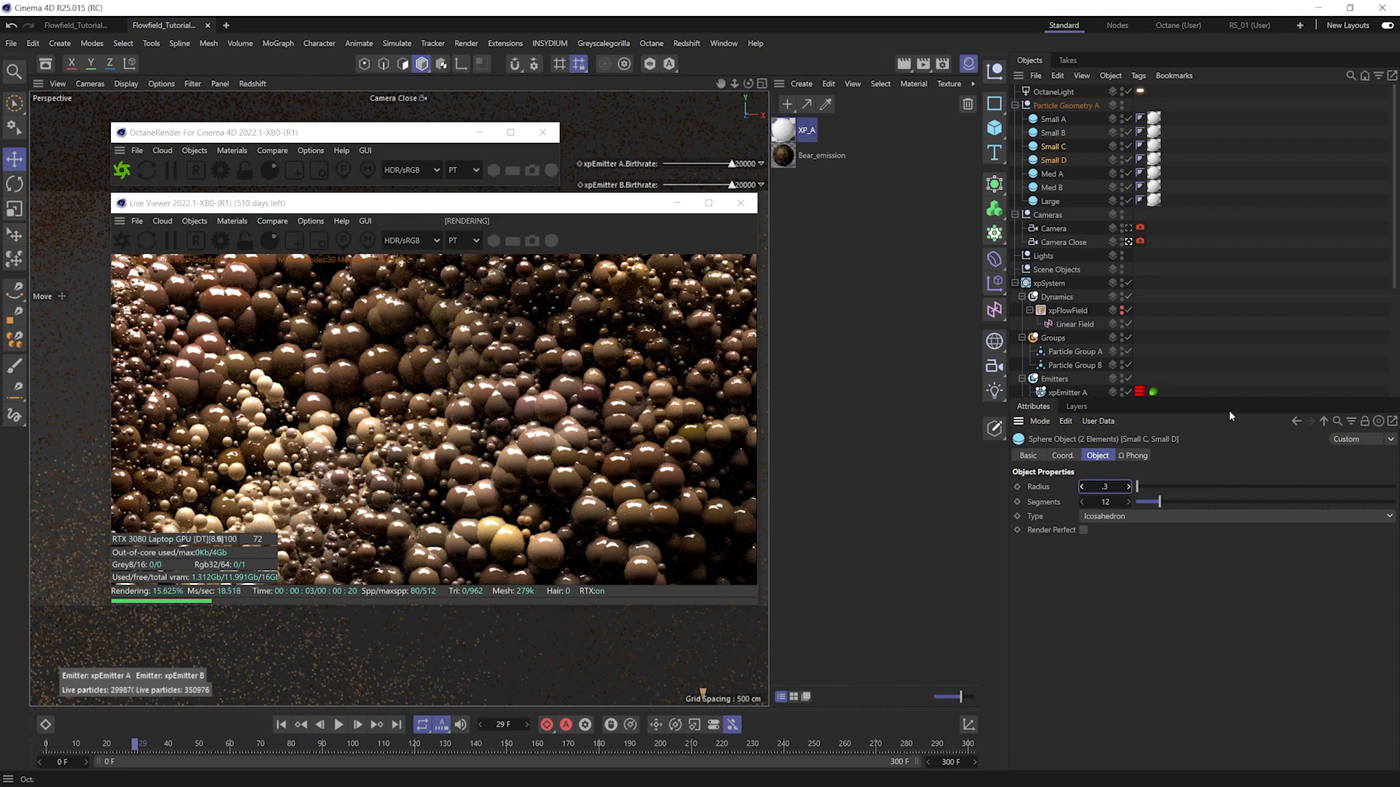
pyautogui.press('Return')
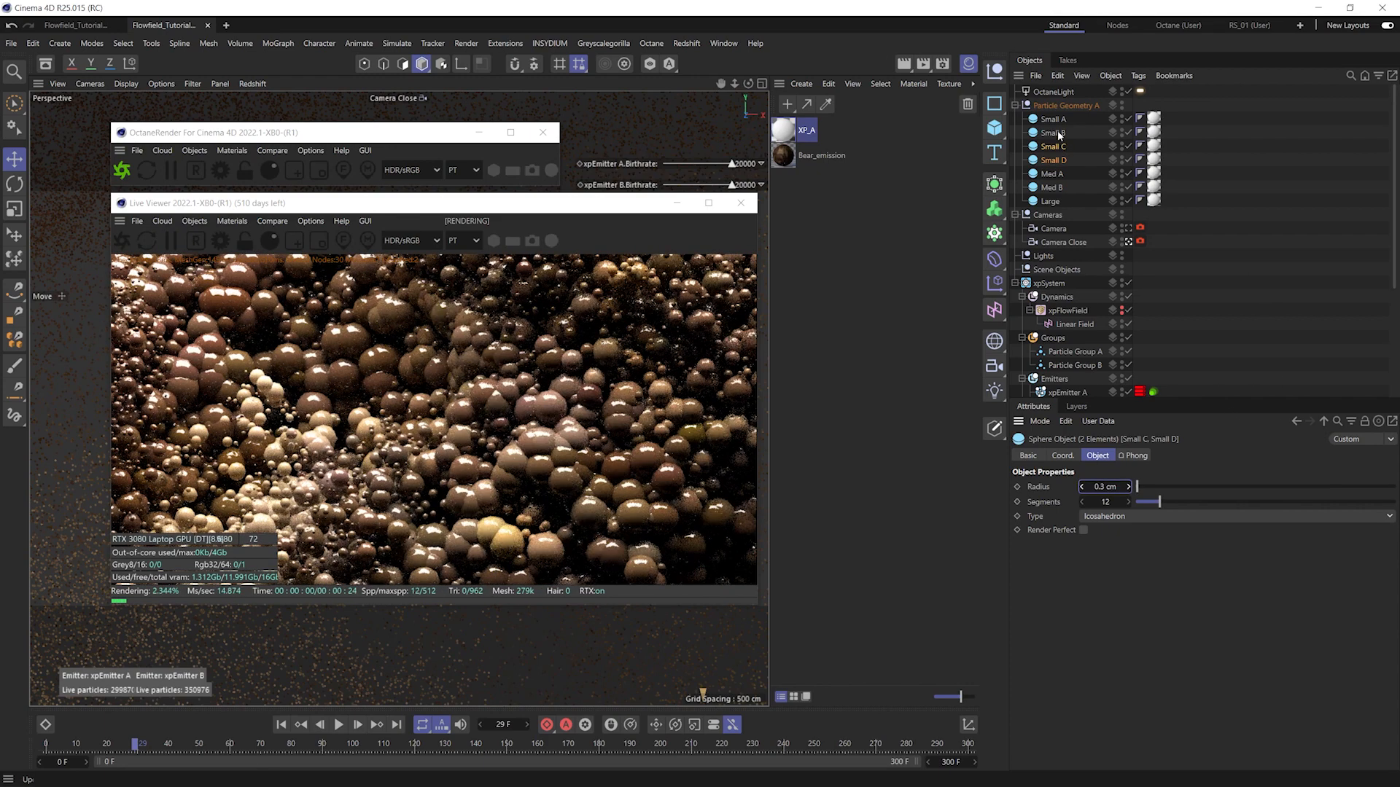
# - Set the Small A sphere's radius to 0.2 cm
pyautogui.click(1052, 119)
pyautogui.click(1109, 487)
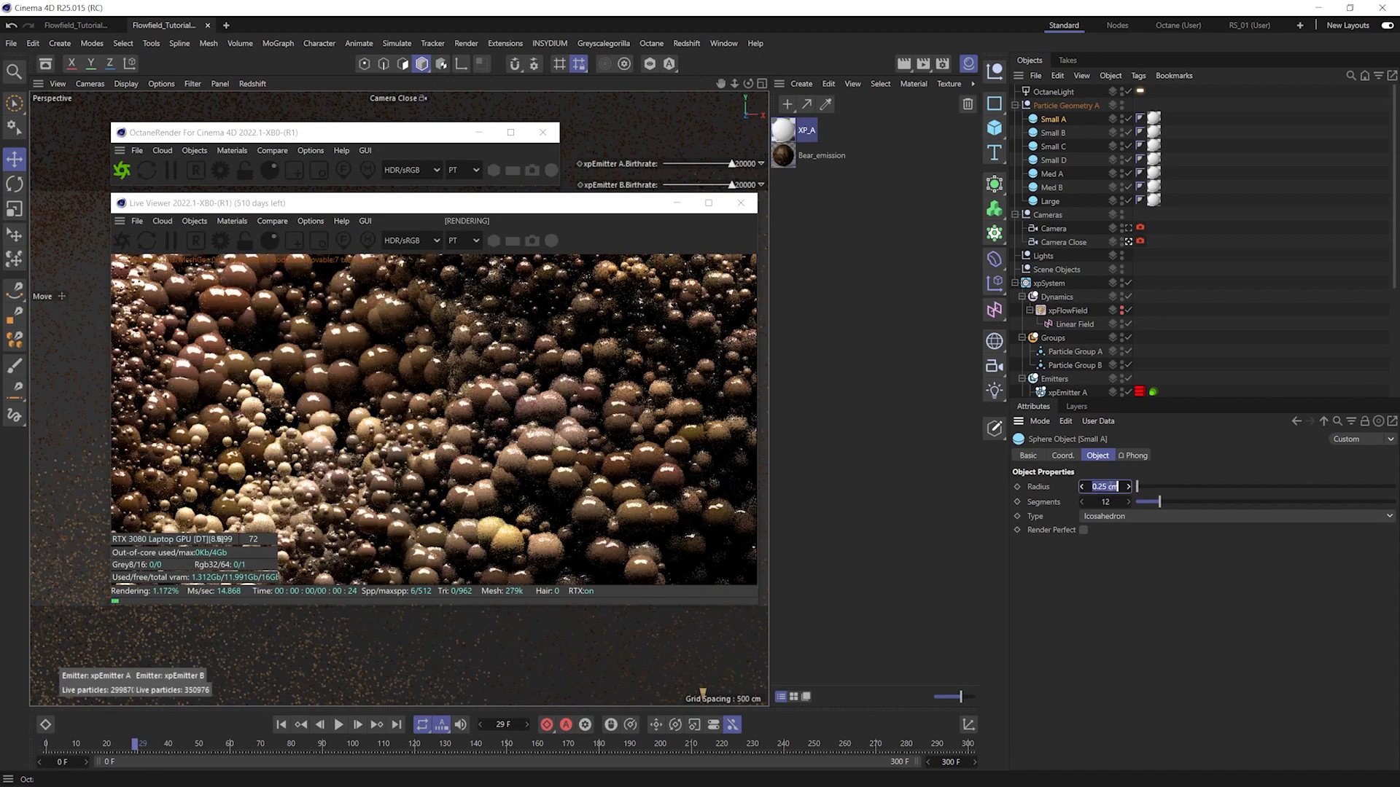
pyautogui.write('.2')
pyautogui.press('Return')
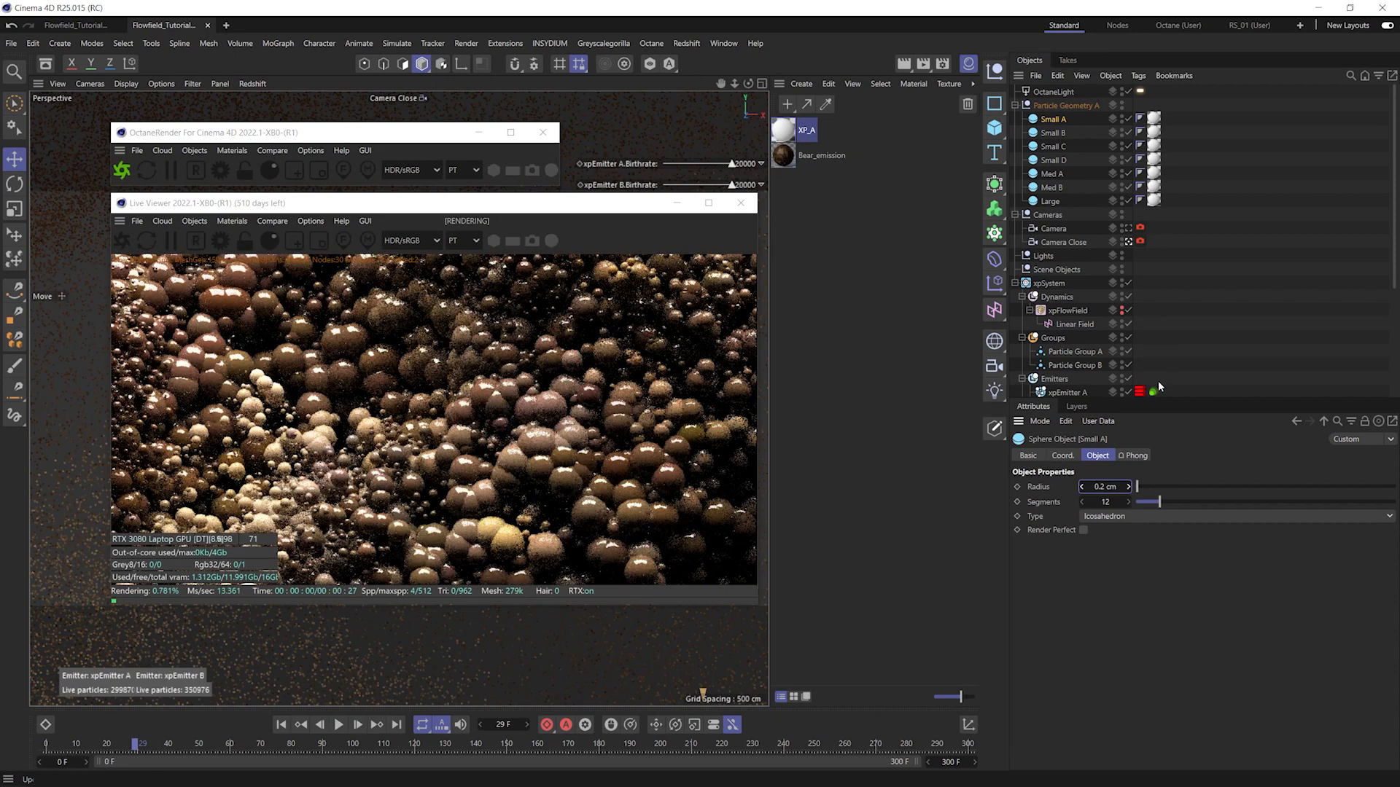
# - Add Med B and Small D to the particle geometry list in xpEmitter A's Octane tag, each beside its size group
pyautogui.click(1153, 392)
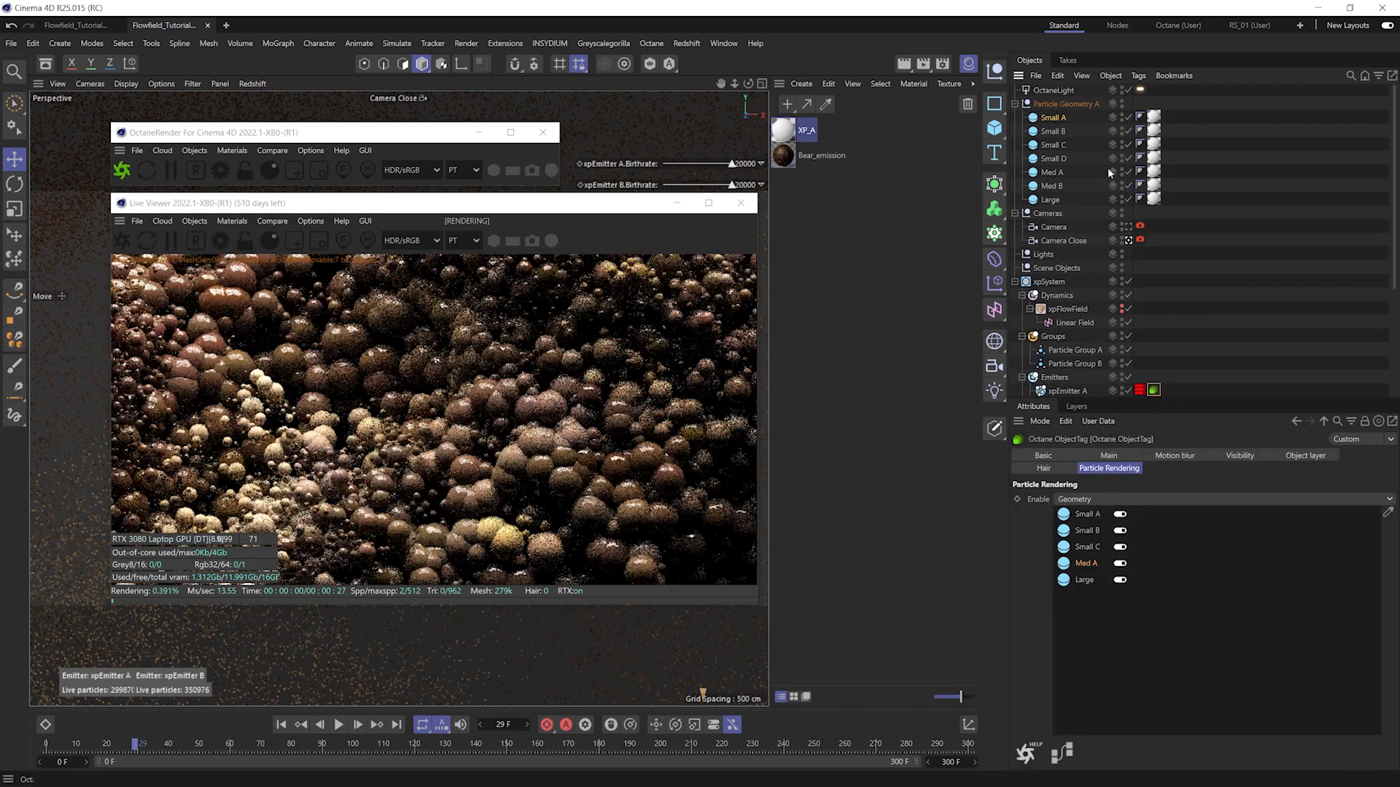
pyautogui.moveTo(1051, 188); pyautogui.dragTo(1104, 579)
pyautogui.moveTo(1058, 162); pyautogui.dragTo(1122, 555)
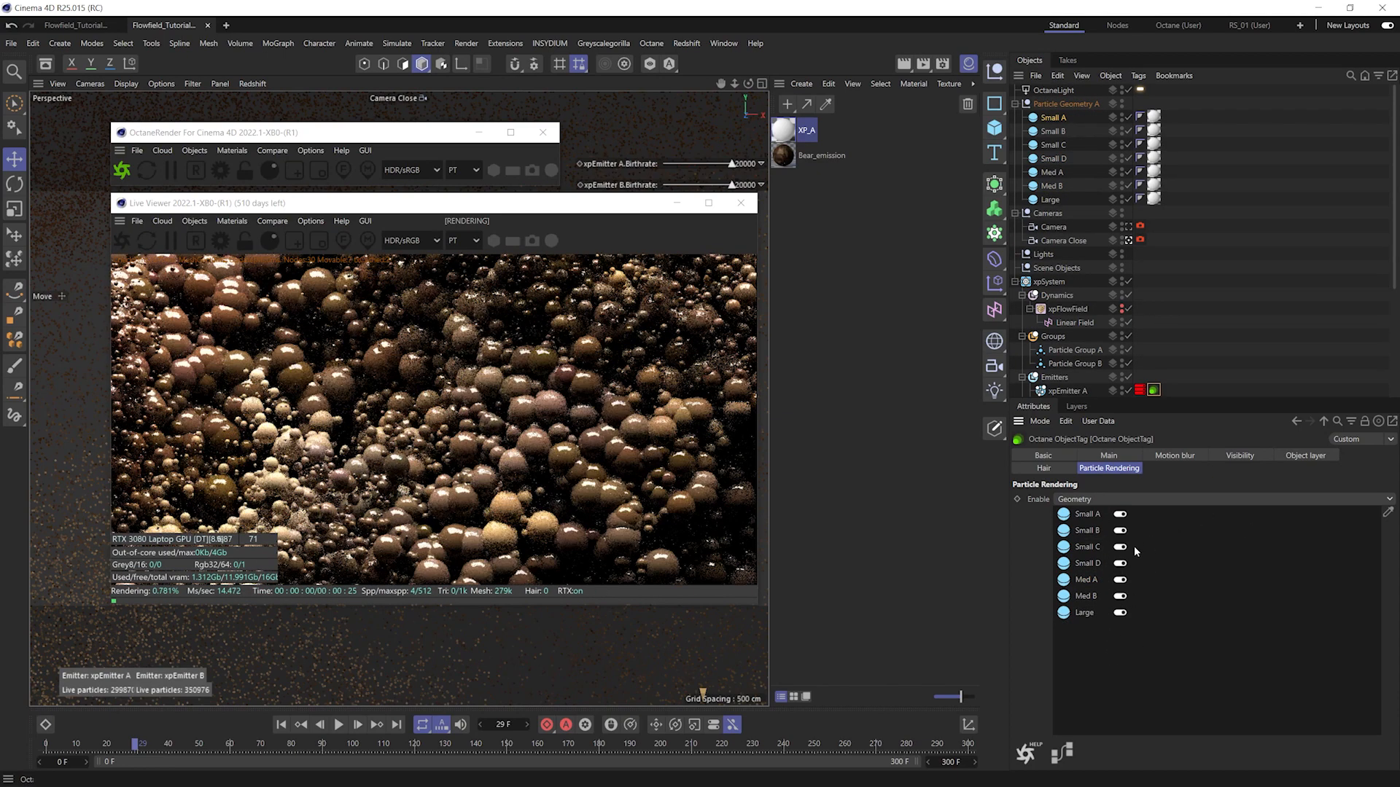
# - Compare the close-up render with and without the Large sphere in xpEmitter A's particle geometry, leaving it enabled
pyautogui.click(1120, 613)
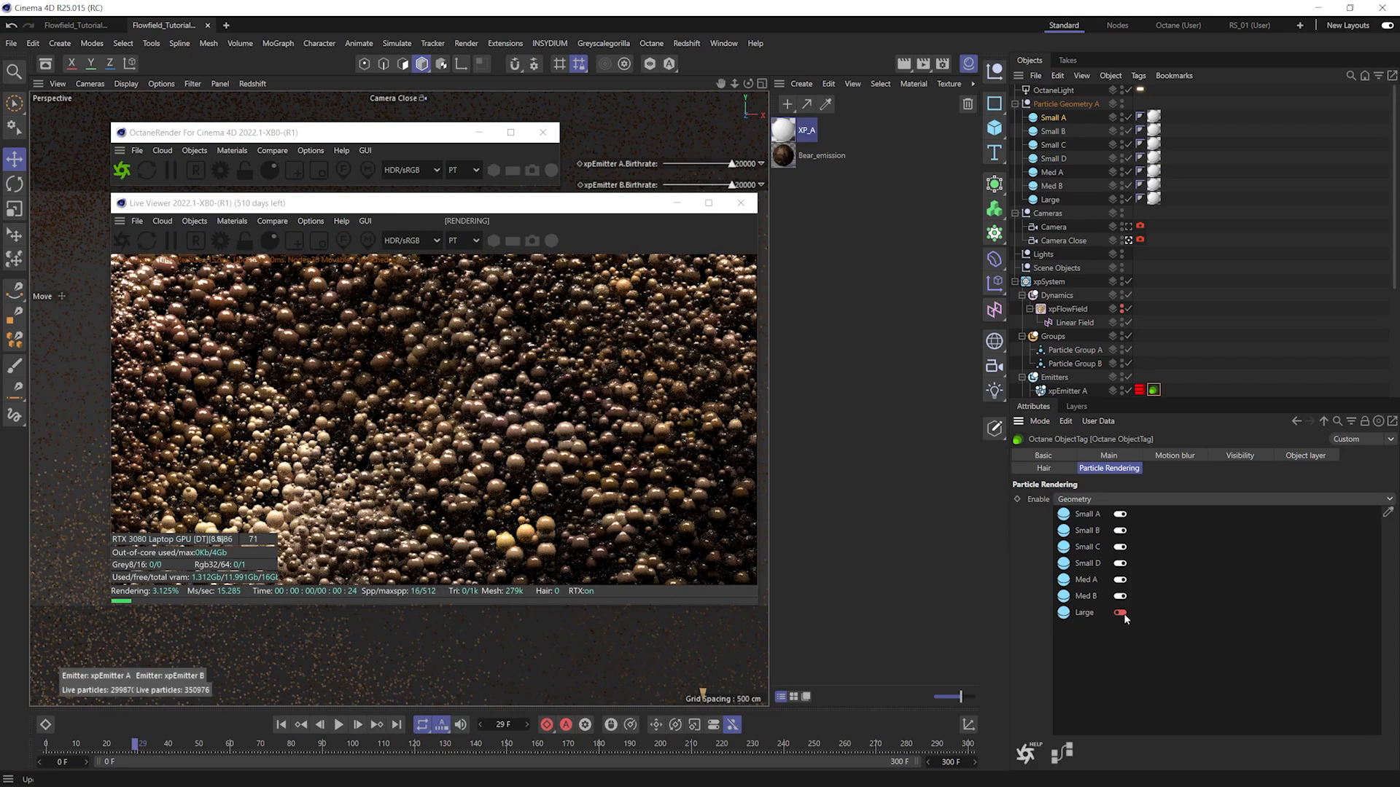
pyautogui.click(1119, 612)
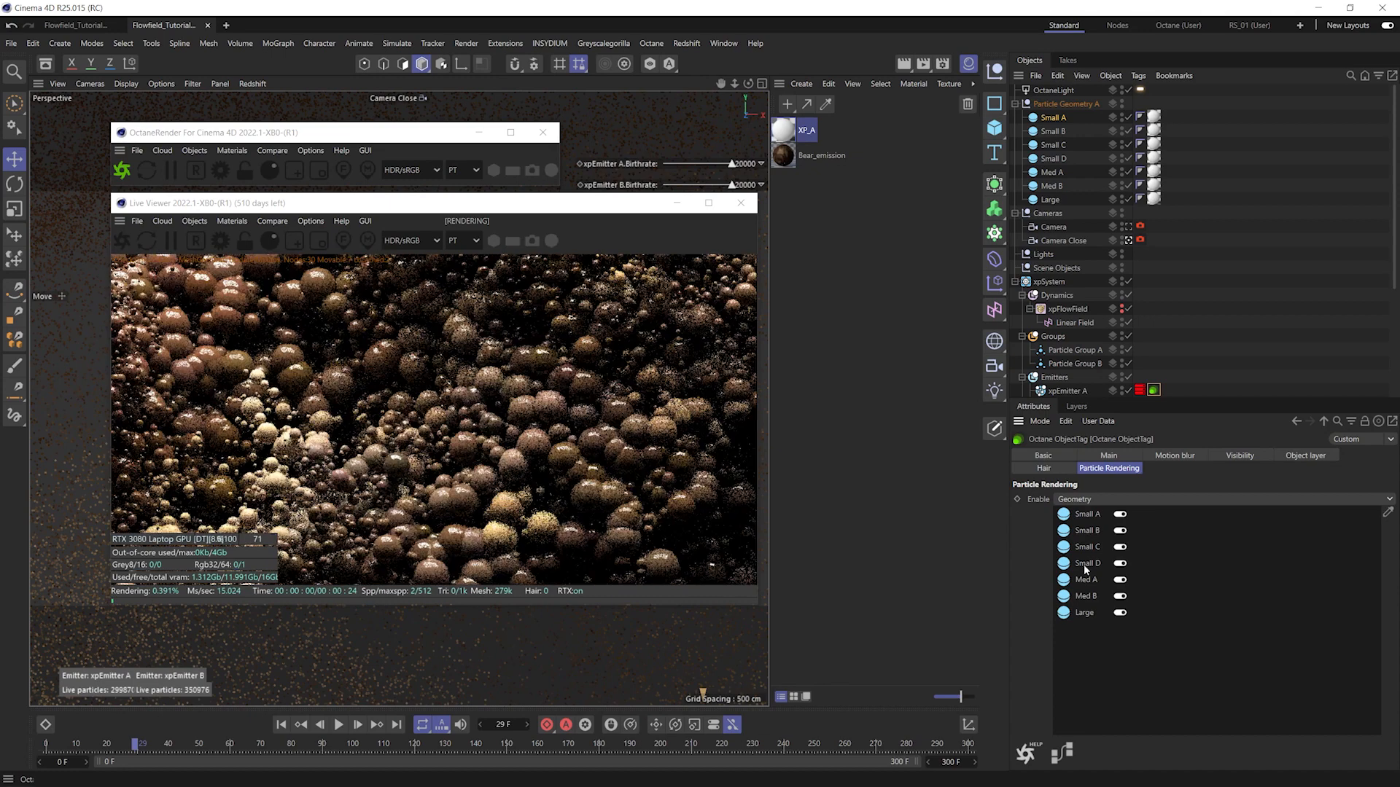
pyautogui.click(1120, 612)
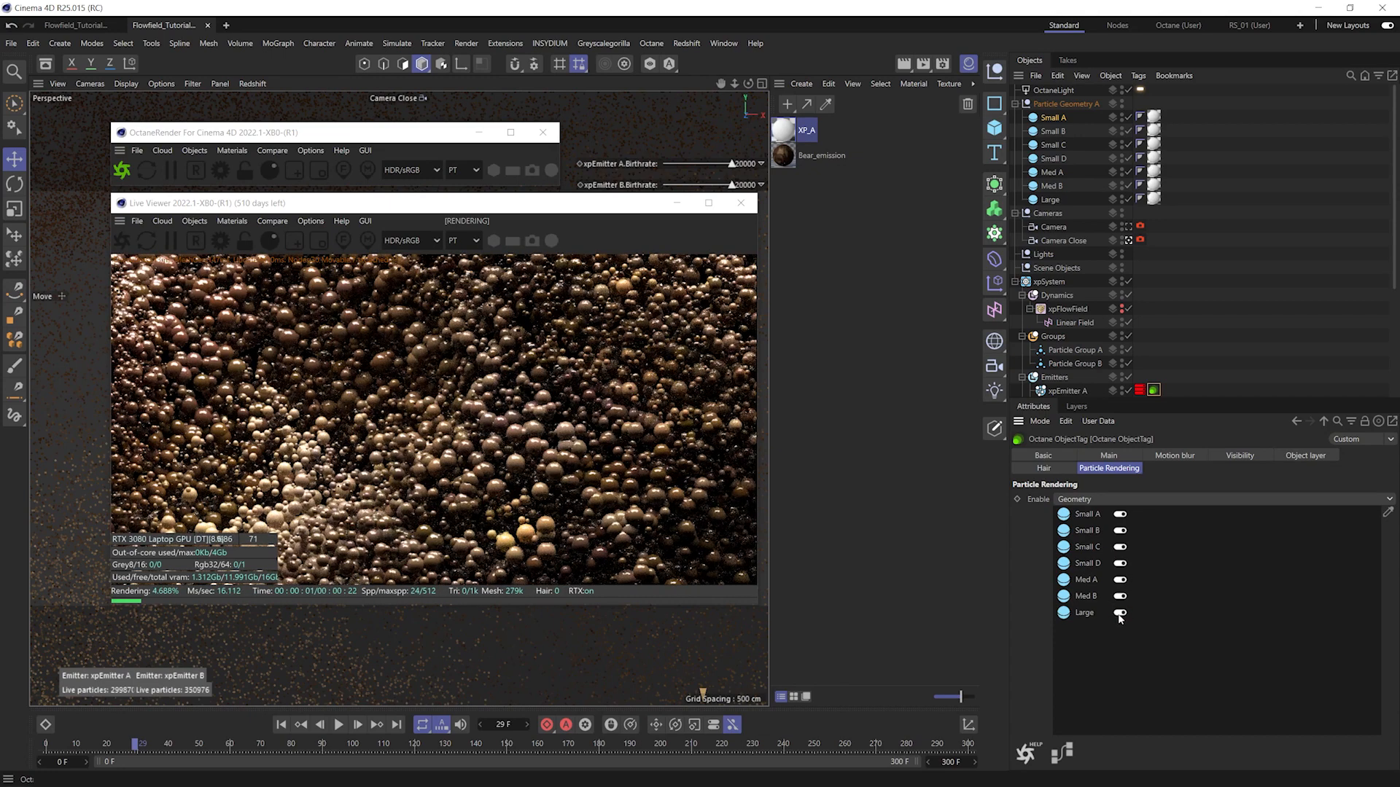
pyautogui.click(1119, 612)
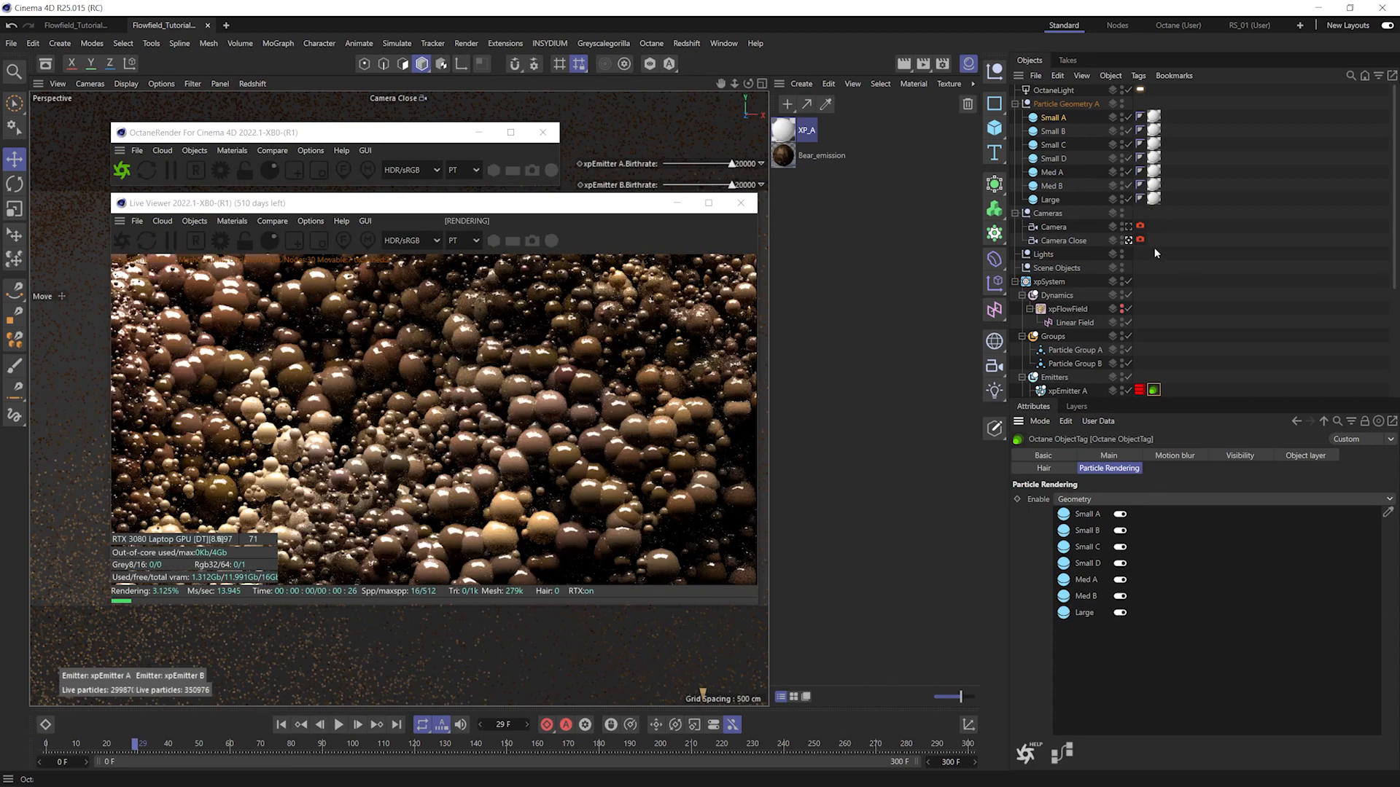
# - Look through the main Camera instead of Camera Close, clear the selection, and enlarge the object list
pyautogui.click(1128, 226)
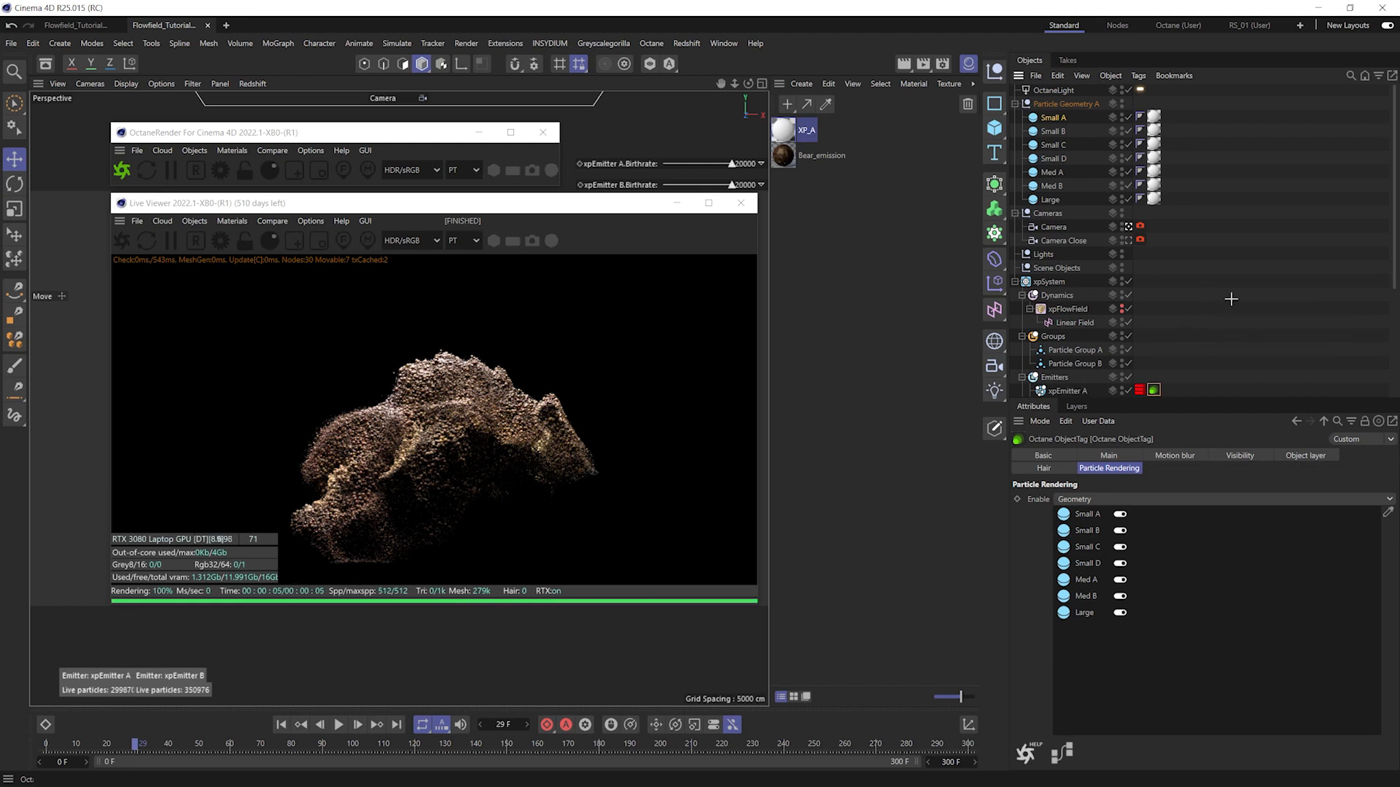
pyautogui.click(1209, 328)
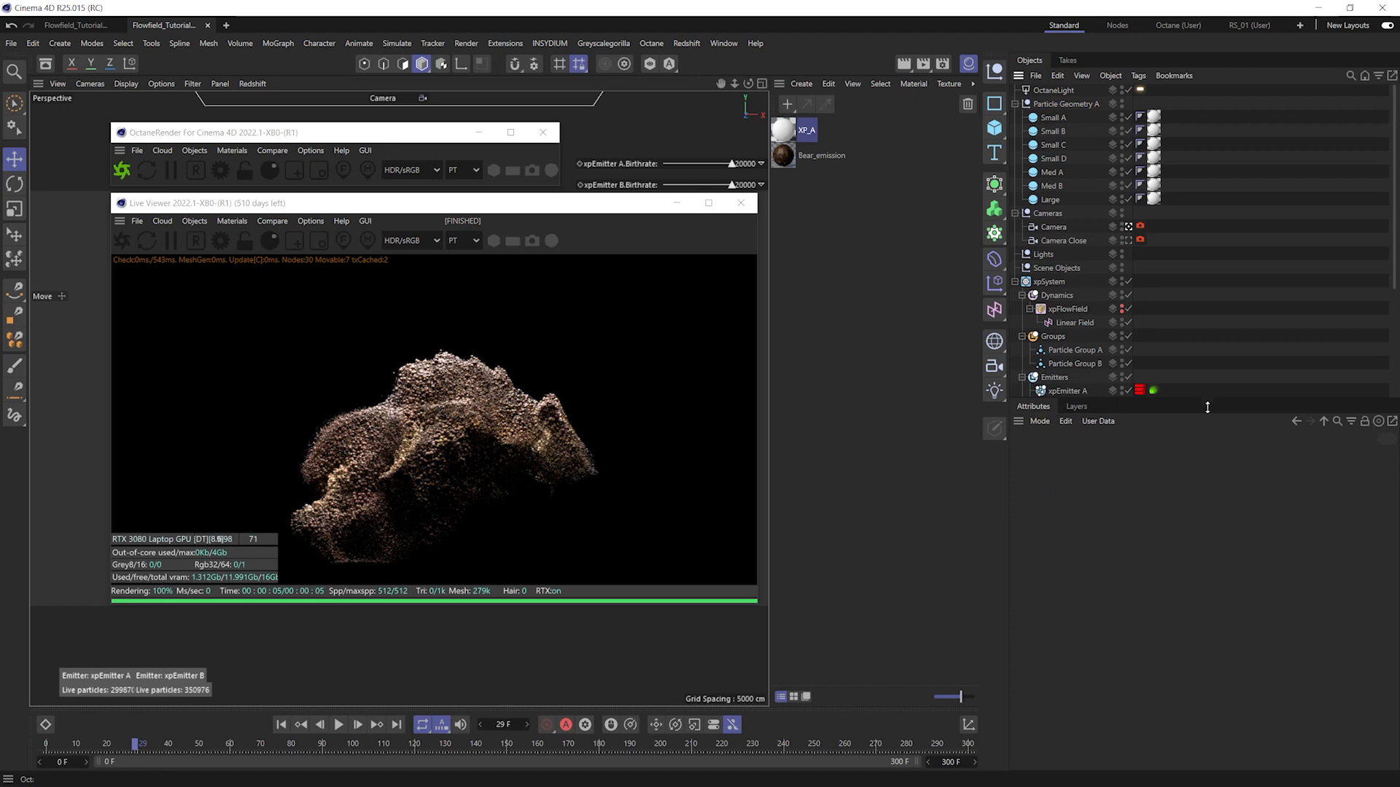
pyautogui.moveTo(1205, 401); pyautogui.dragTo(1197, 461)
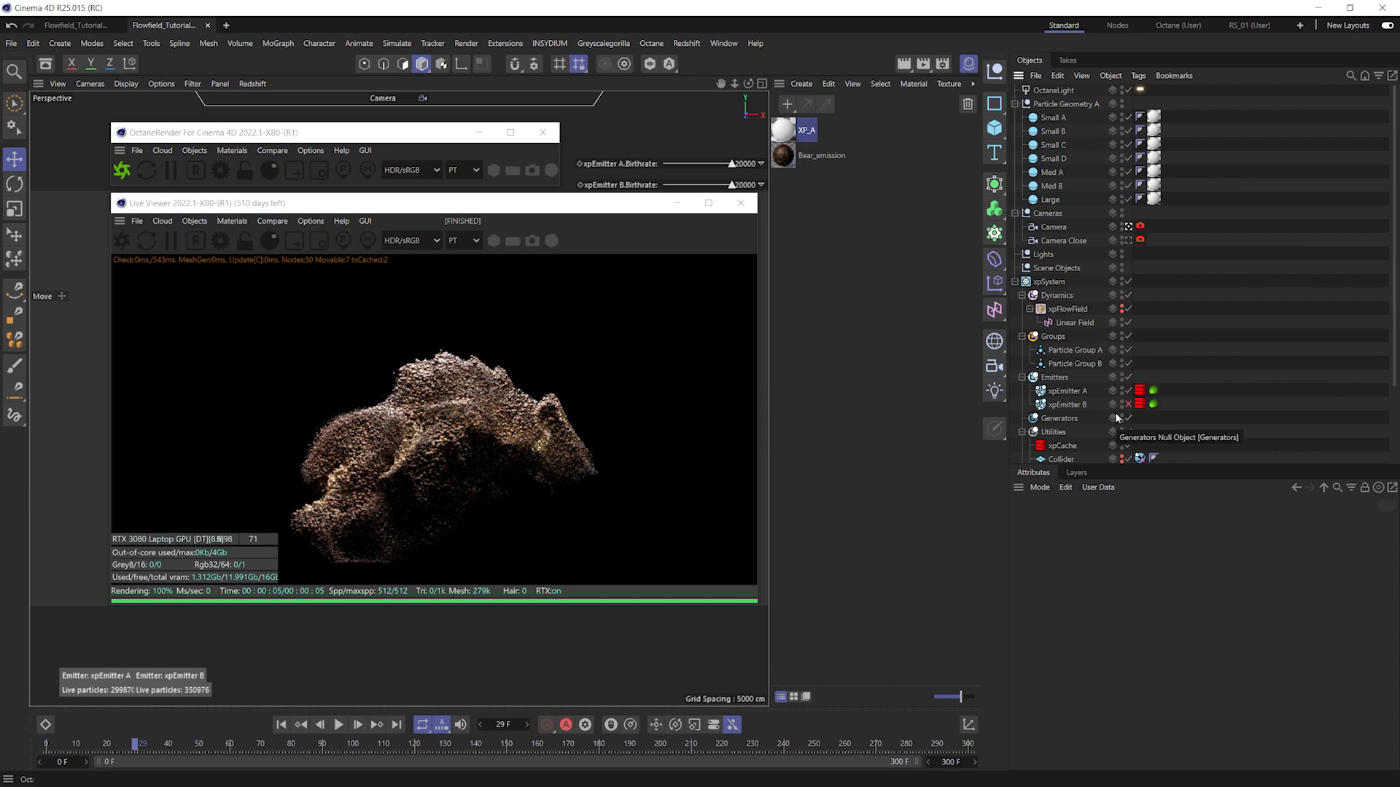
# - Inspect the Instance Color node of the XP_A material in the Octane Node Editor, and close the editor
pyautogui.click(807, 132)
pyautogui.click(205, 151)
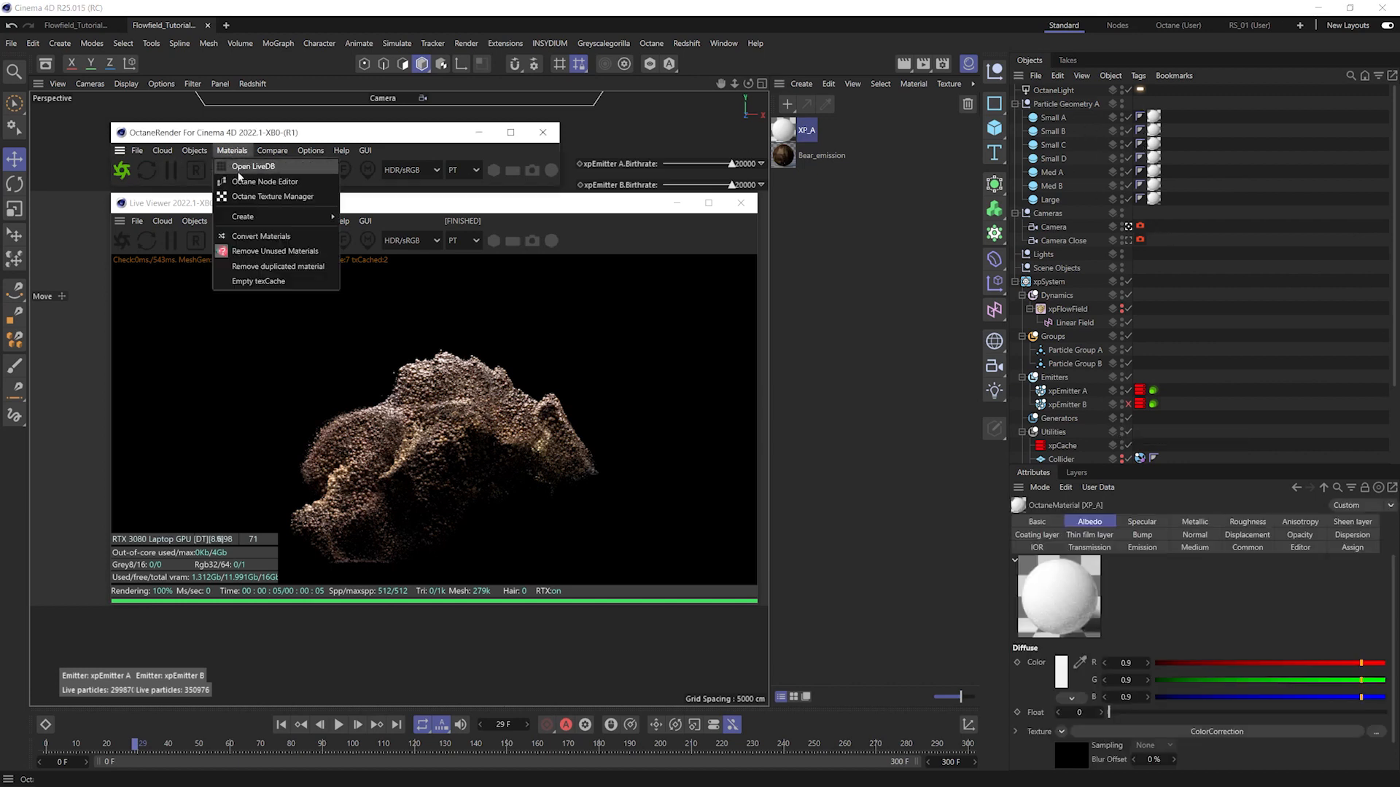
pyautogui.click(266, 191)
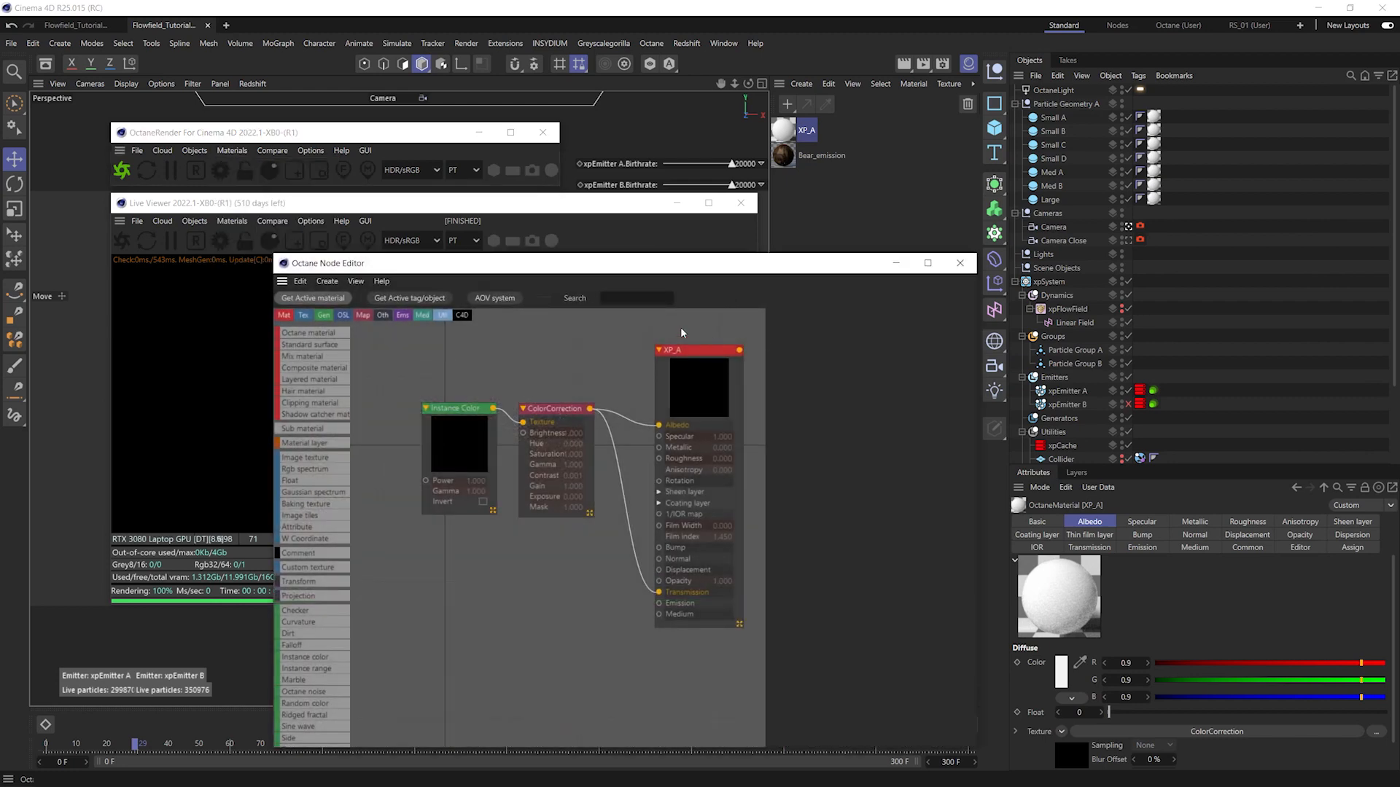
pyautogui.click(459, 447)
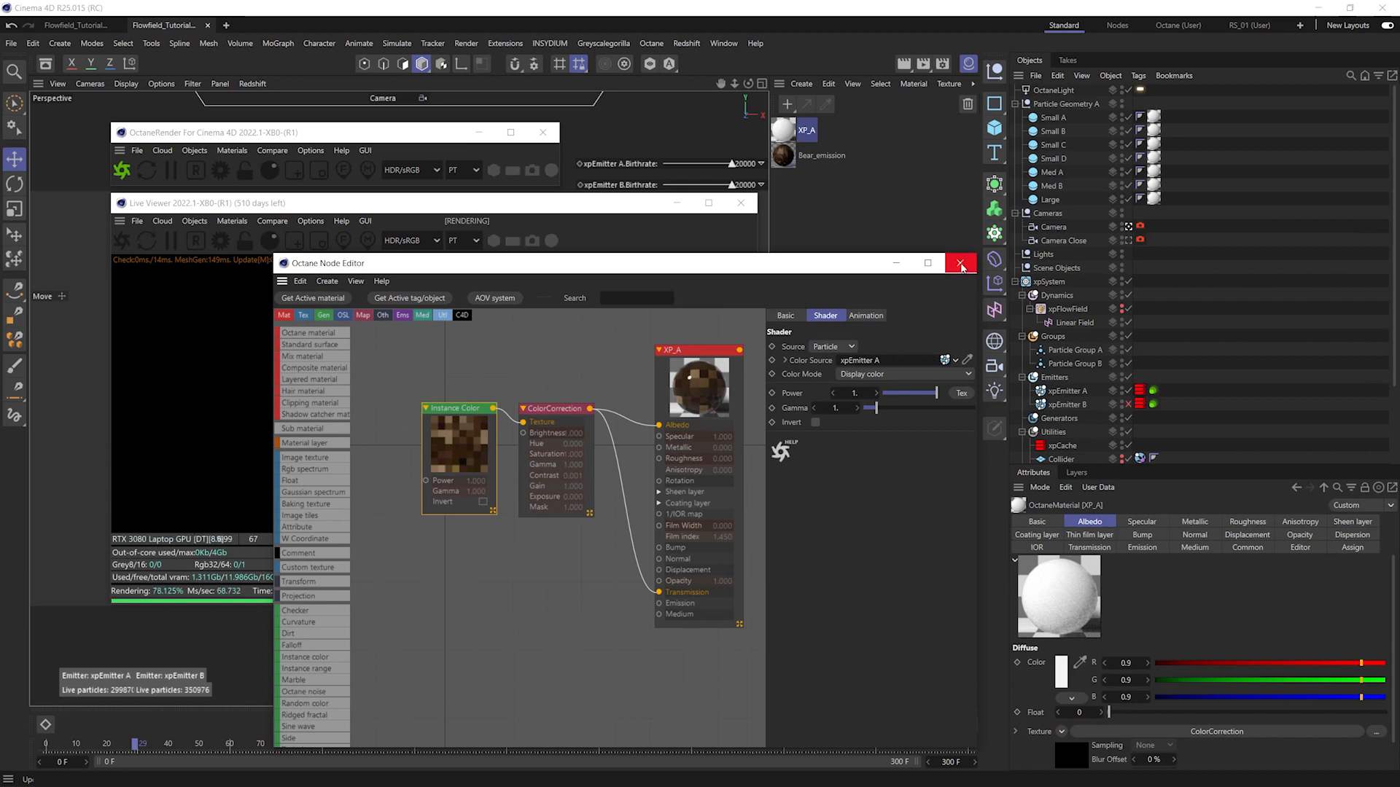
pyautogui.click(960, 264)
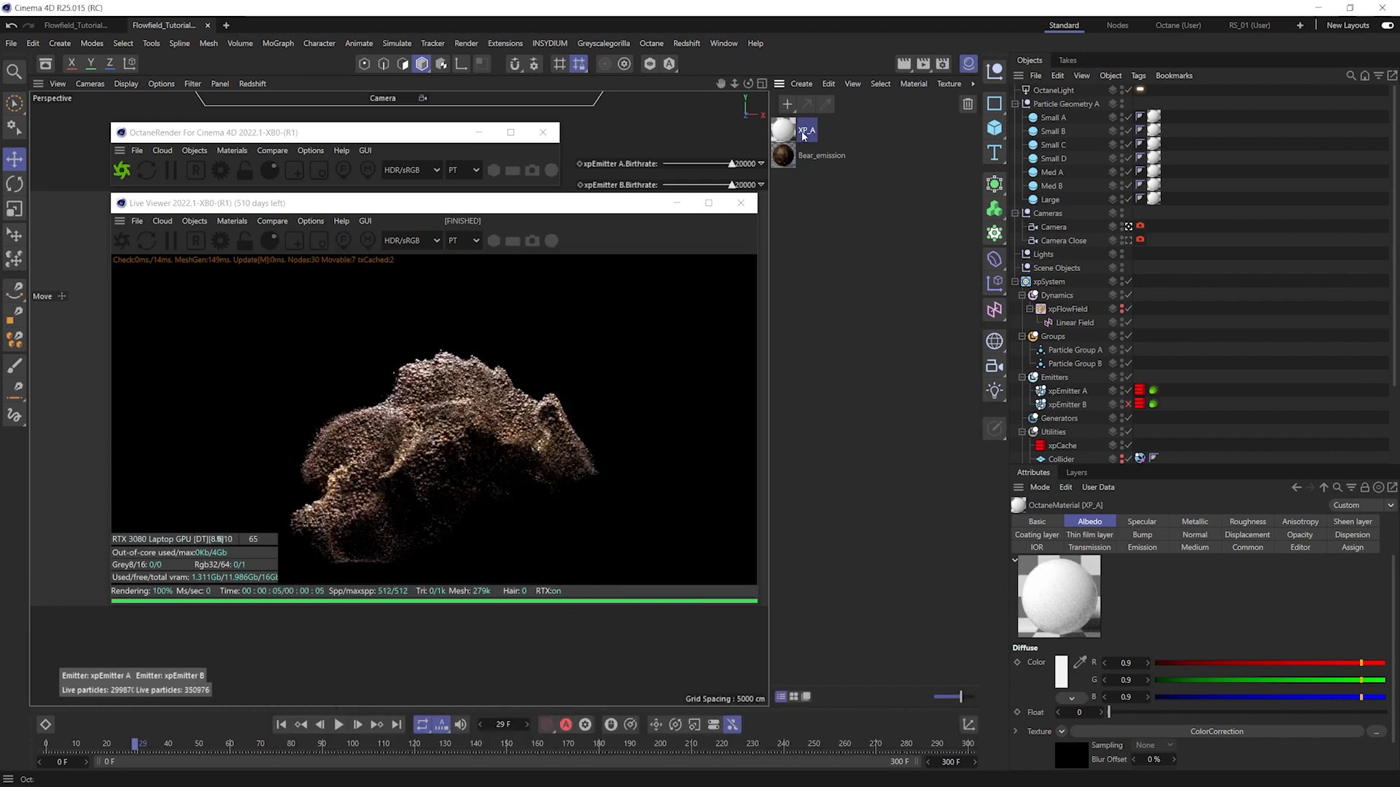
# - Duplicate the XP_A material and rename the copy XP_B
pyautogui.moveTo(797, 129); pyautogui.dragTo(819, 147)
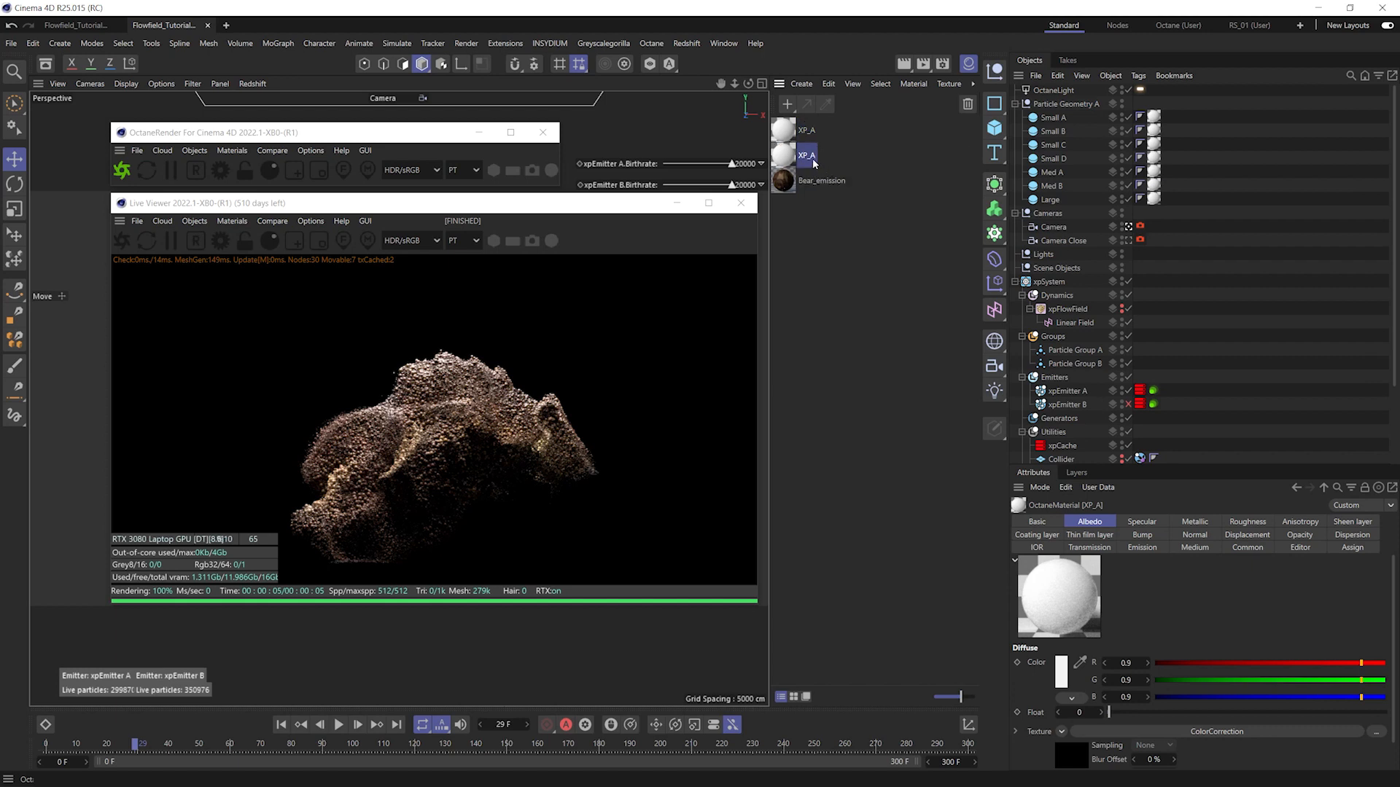
pyautogui.doubleClick(820, 162)
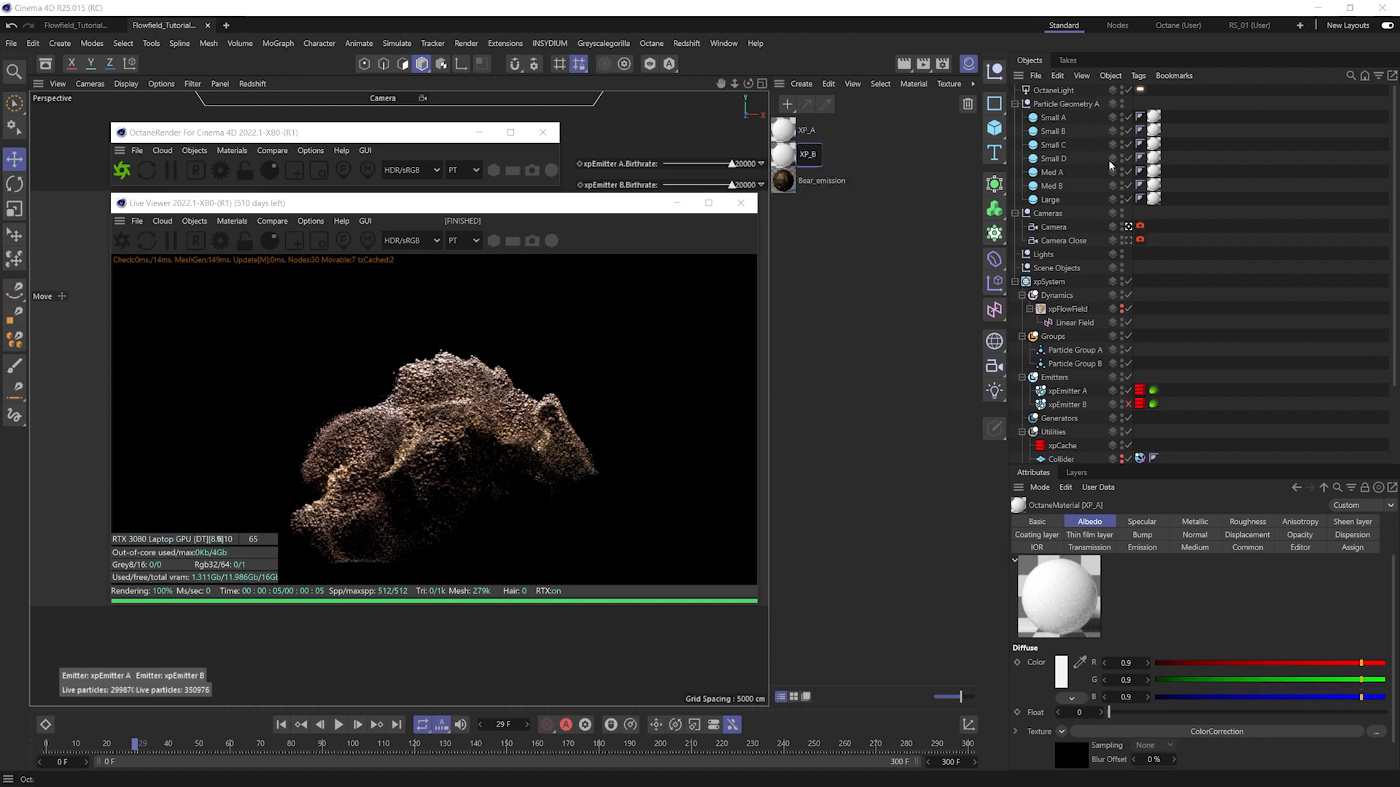
pyautogui.write('XP_B')
pyautogui.press('Return')
# - Collapse the Particle Geometry A group, duplicate it, and rename the copy Particle Geometry B
pyautogui.click(1015, 104)
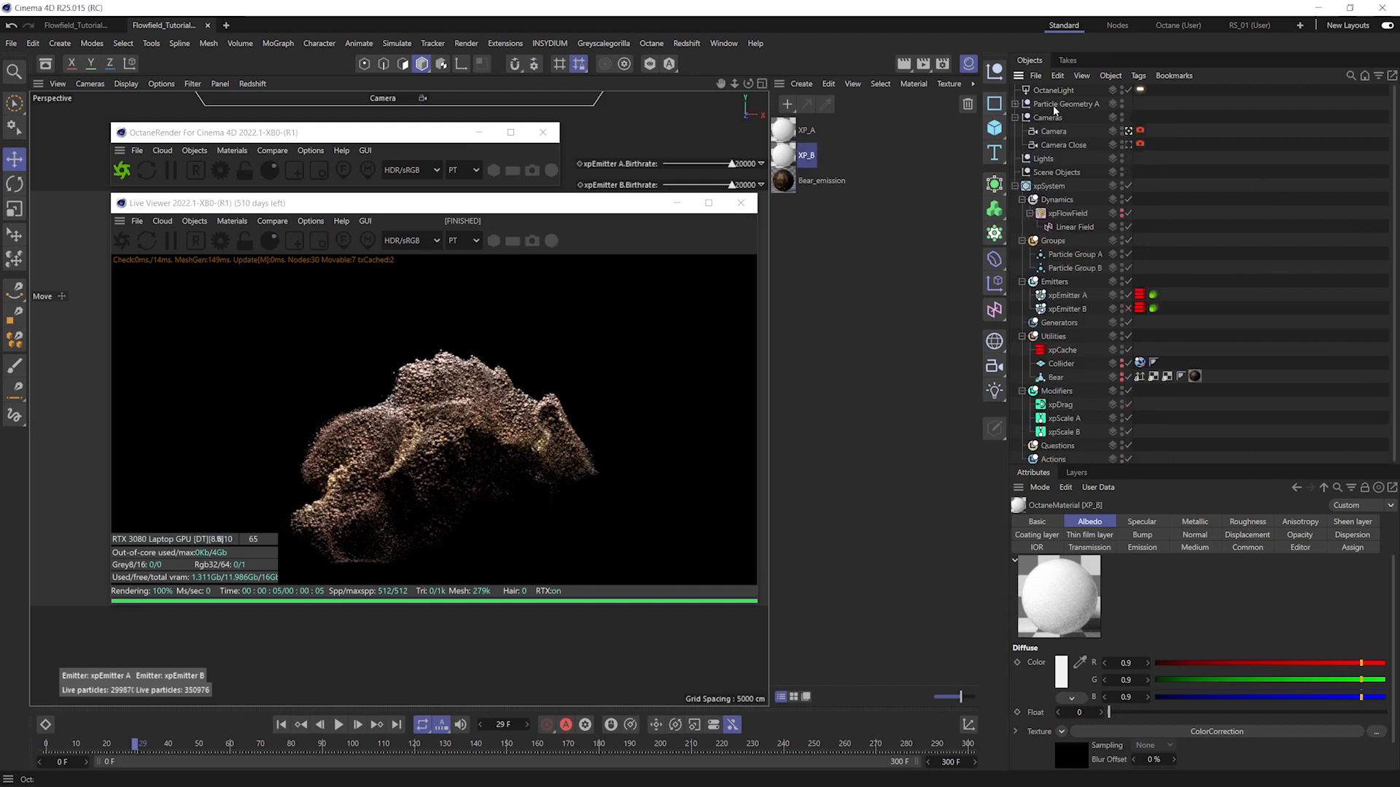
pyautogui.moveTo(1061, 113); pyautogui.dragTo(1065, 118)
pyautogui.doubleClick(1092, 117)
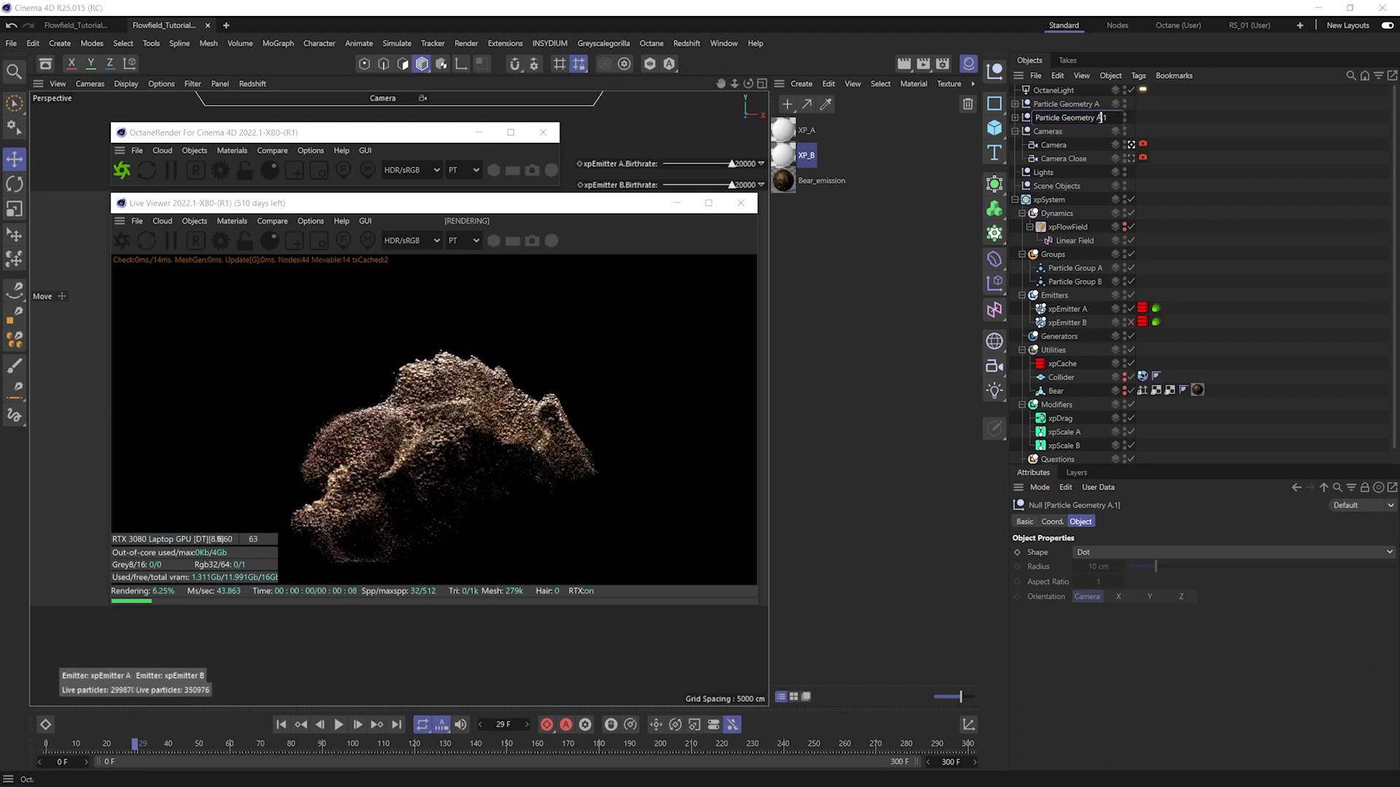
pyautogui.press('BackSpace')
pyautogui.press('BackSpace')
pyautogui.press('BackSpace')
pyautogui.write('B')
pyautogui.press('Return')
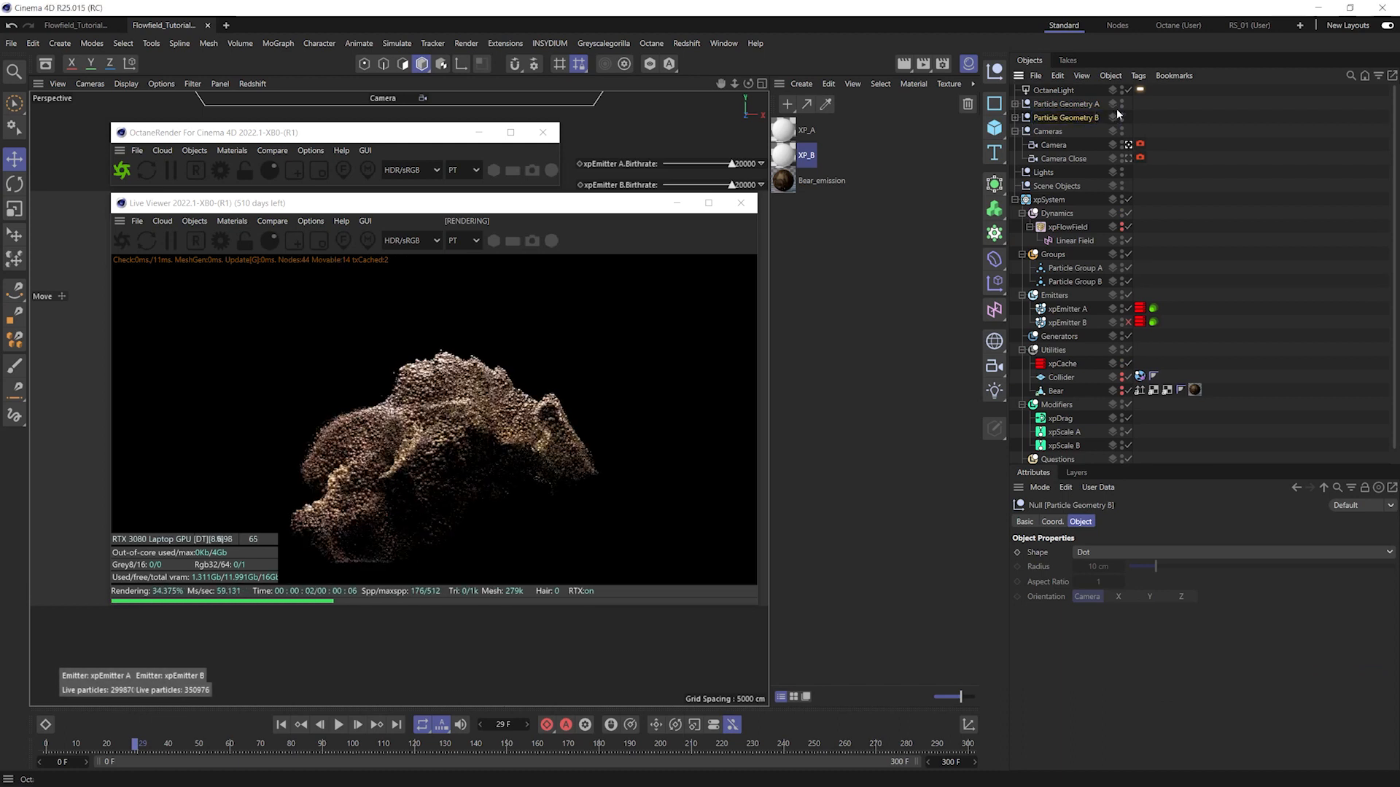
# - Assign the XP_B material to the material tags of all seven spheres in Particle Geometry B
pyautogui.click(1014, 117)
pyautogui.moveTo(1235, 106); pyautogui.dragTo(1143, 239)
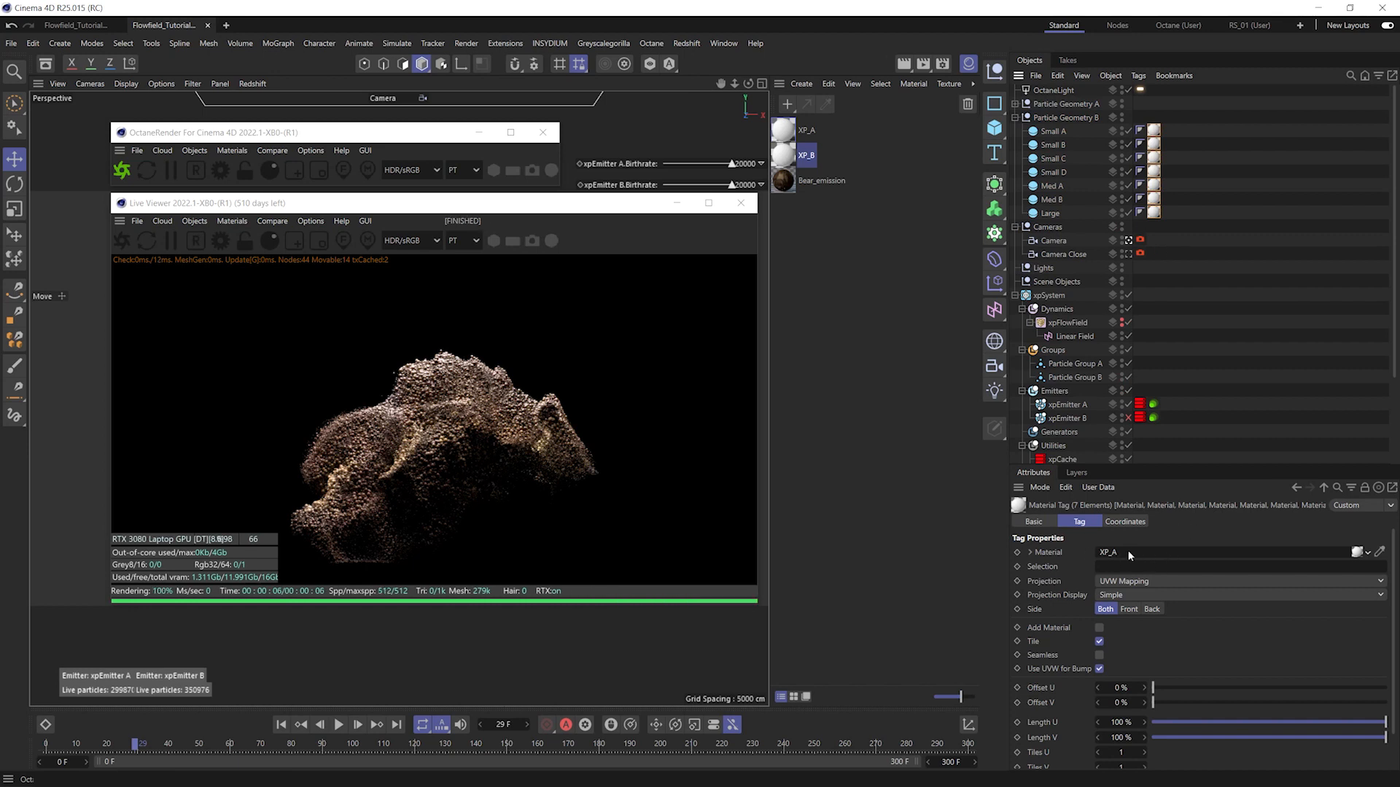
pyautogui.moveTo(1164, 513); pyautogui.dragTo(1135, 553)
pyautogui.click(1223, 227)
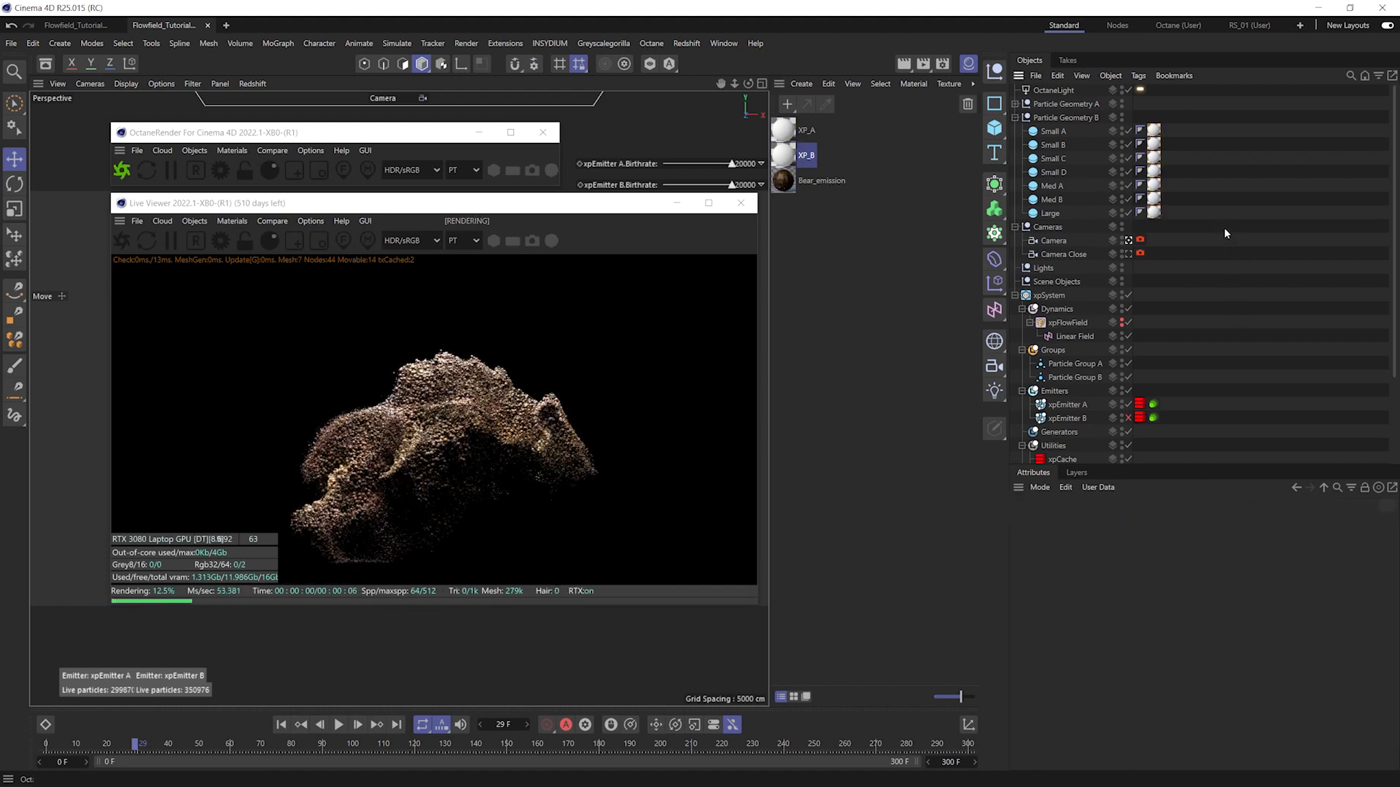
# - Disable xpEmitter A and set xpEmitter B's Octane tag to Geometry particle rendering with all seven Particle Geometry B spheres
pyautogui.click(1128, 404)
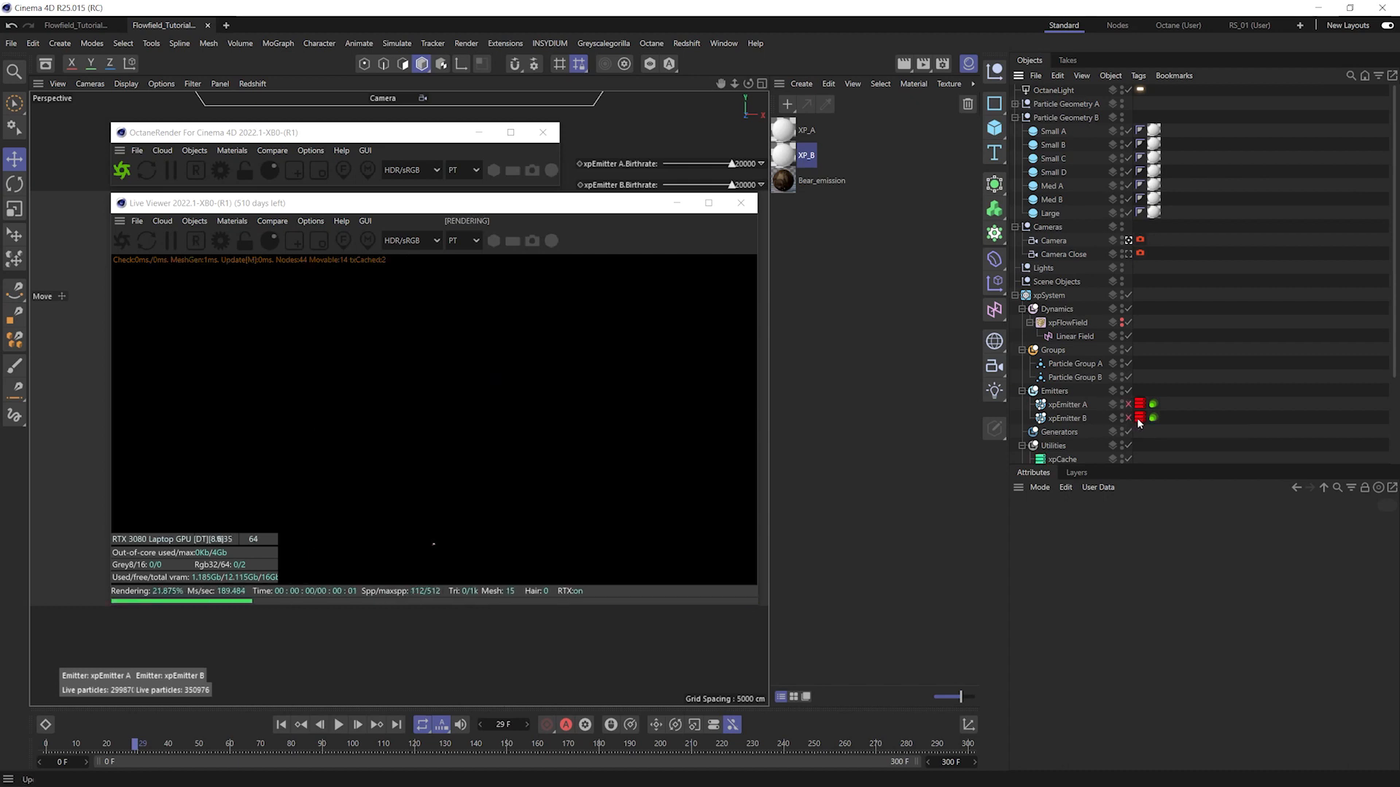
pyautogui.click(1152, 417)
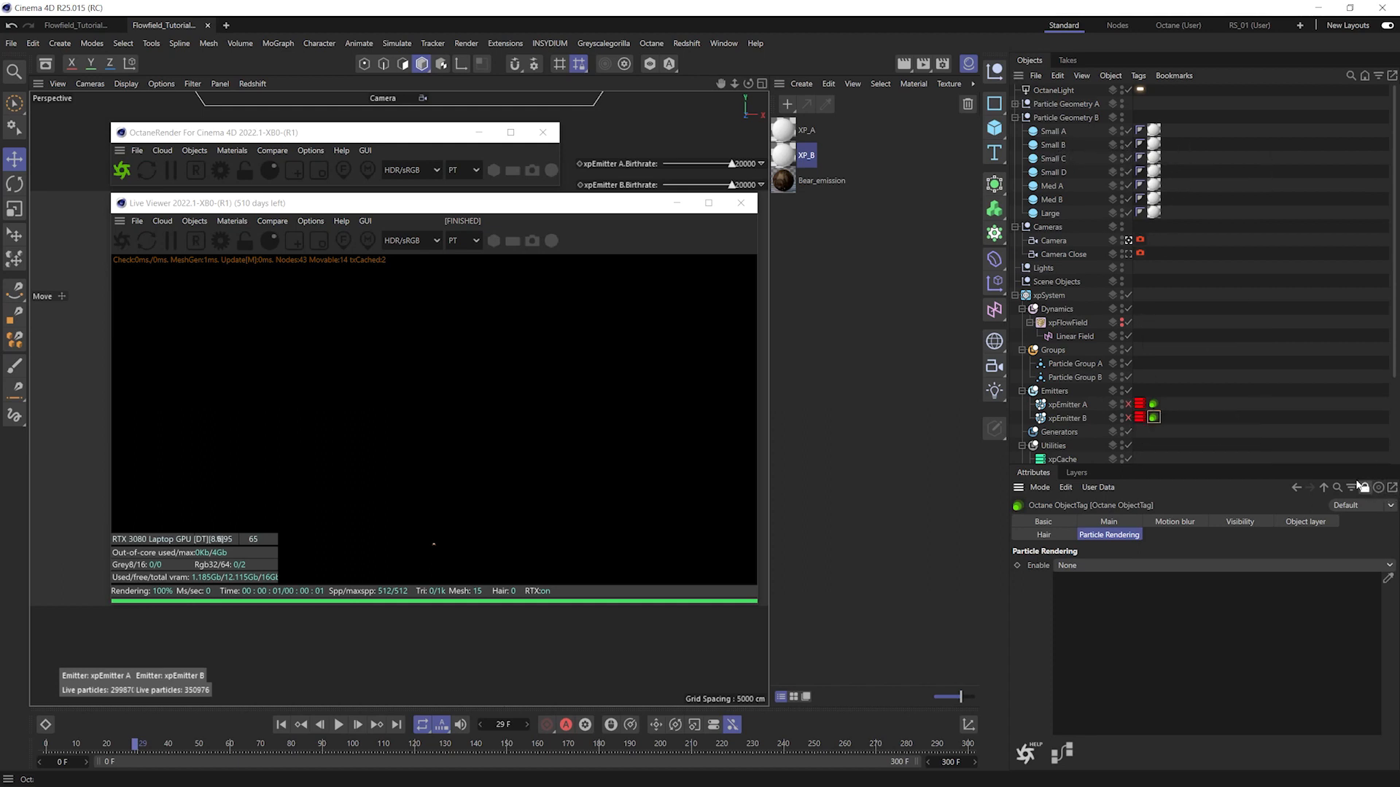
pyautogui.moveTo(1076, 133); pyautogui.dragTo(1149, 631)
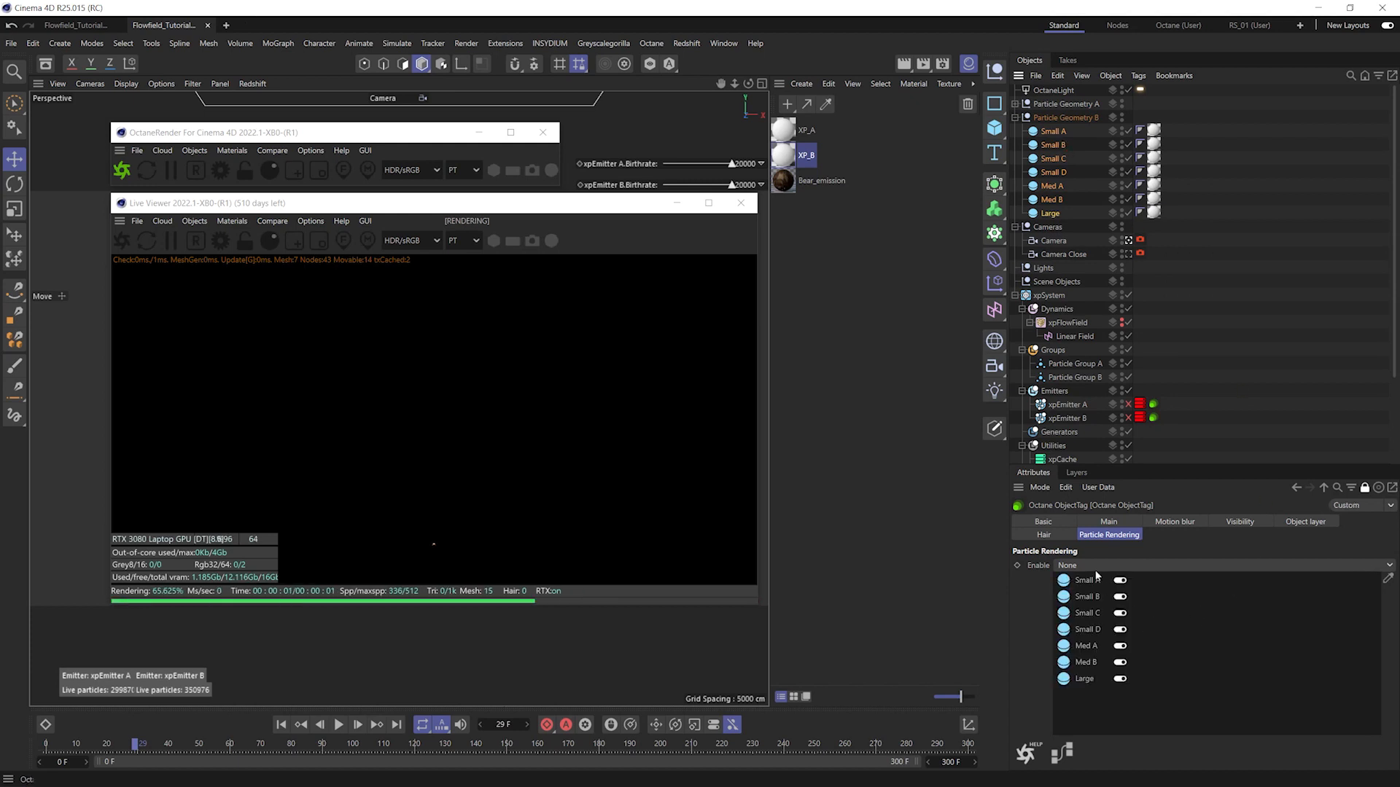
pyautogui.click(1096, 567)
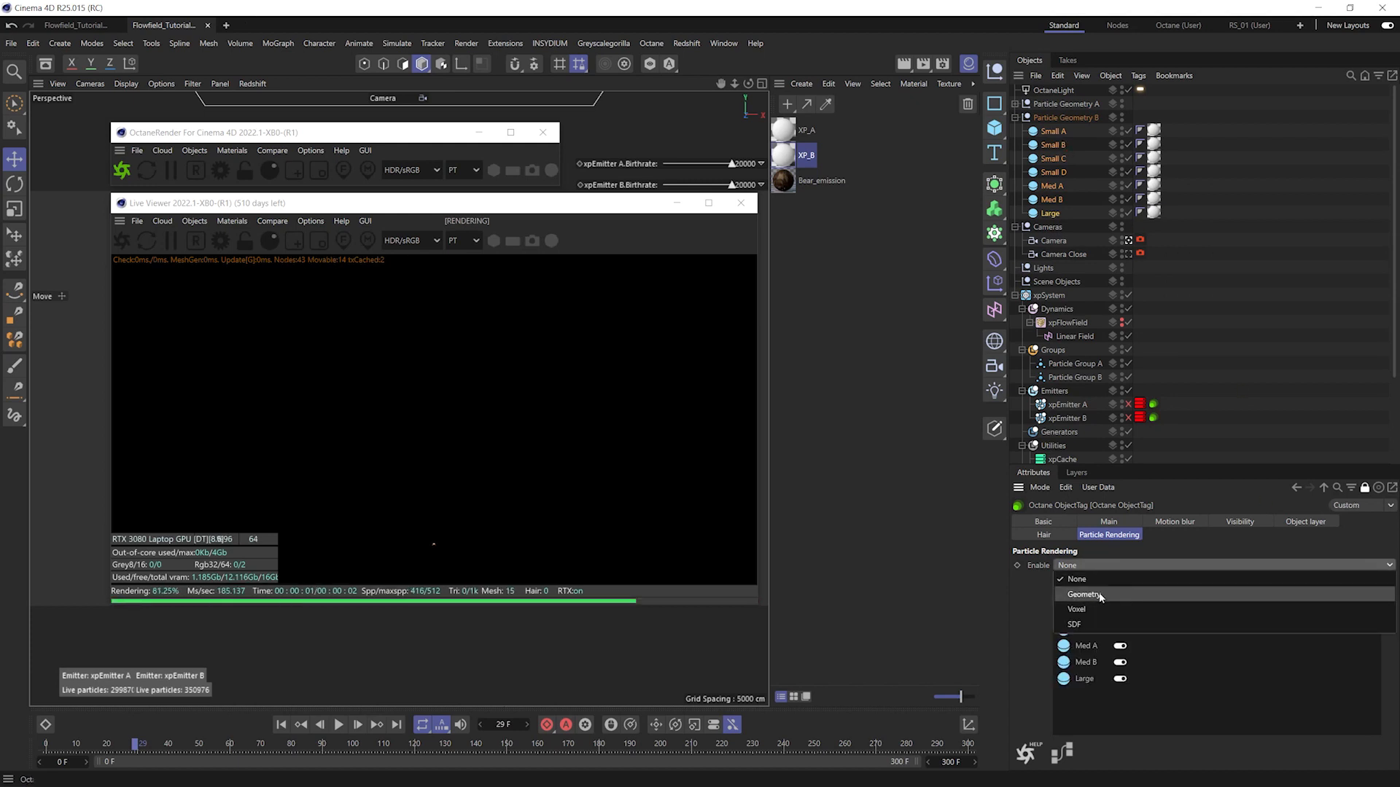
pyautogui.click(1100, 595)
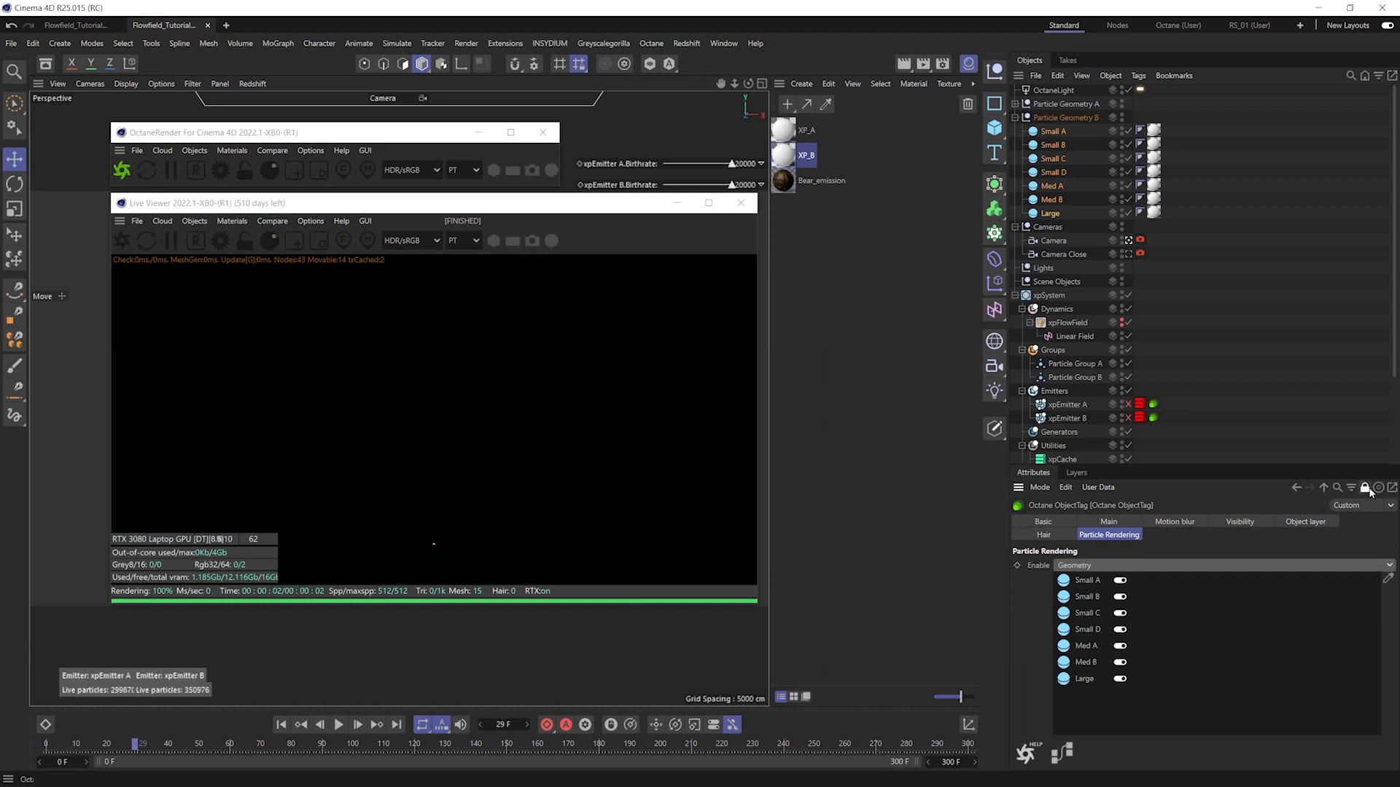
pyautogui.click(1220, 274)
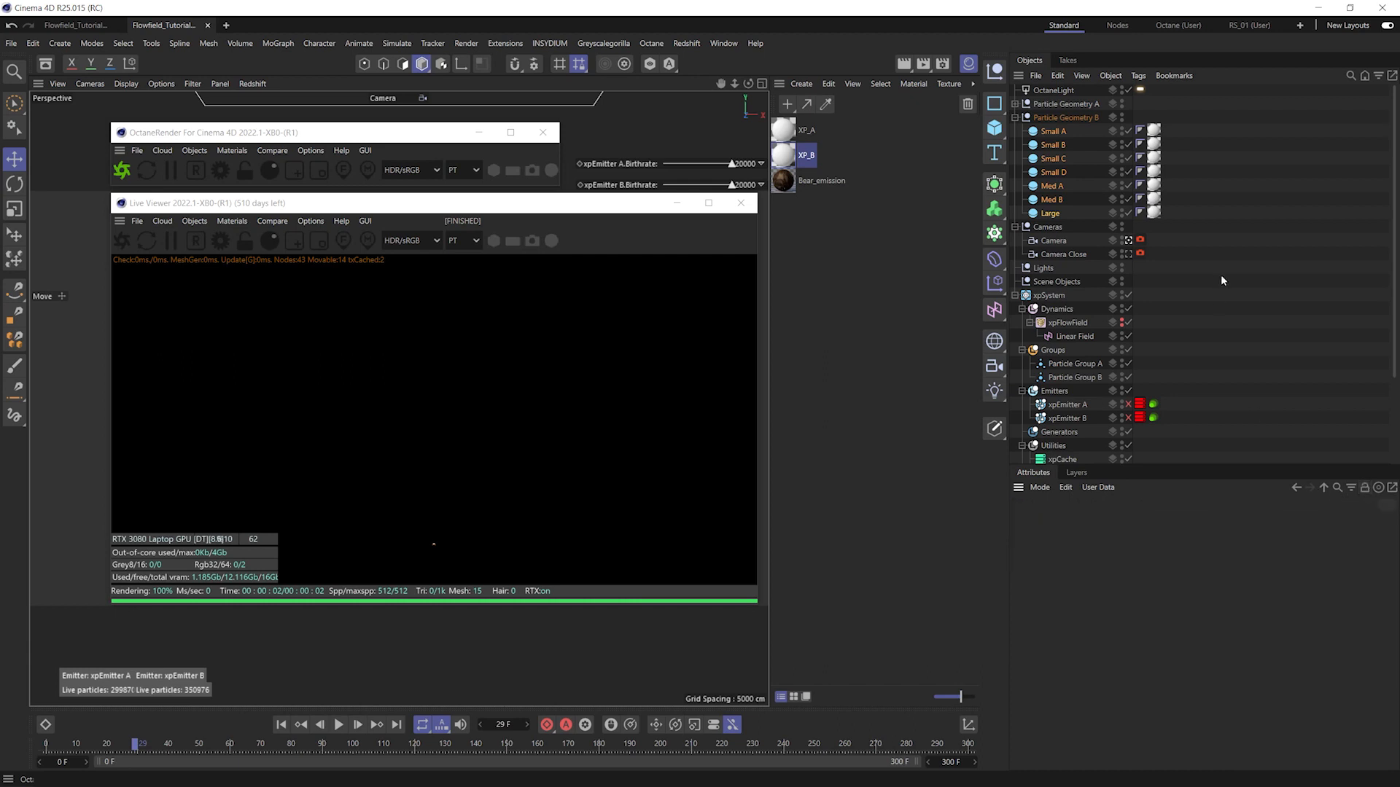
# - In the XP_B material's node graph, set the Instance Color node's color source to xpEmitter B
pyautogui.click(786, 154)
pyautogui.click(234, 150)
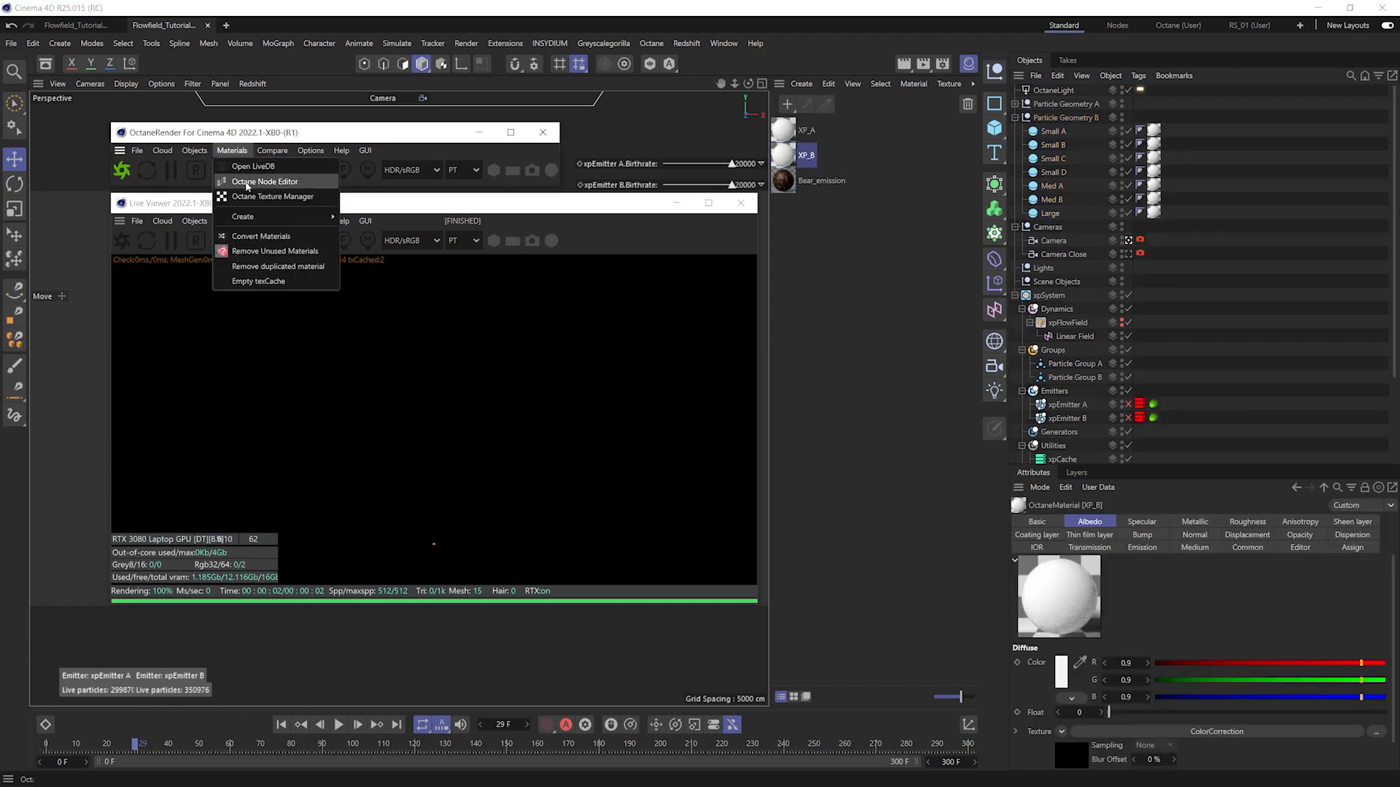
pyautogui.click(263, 179)
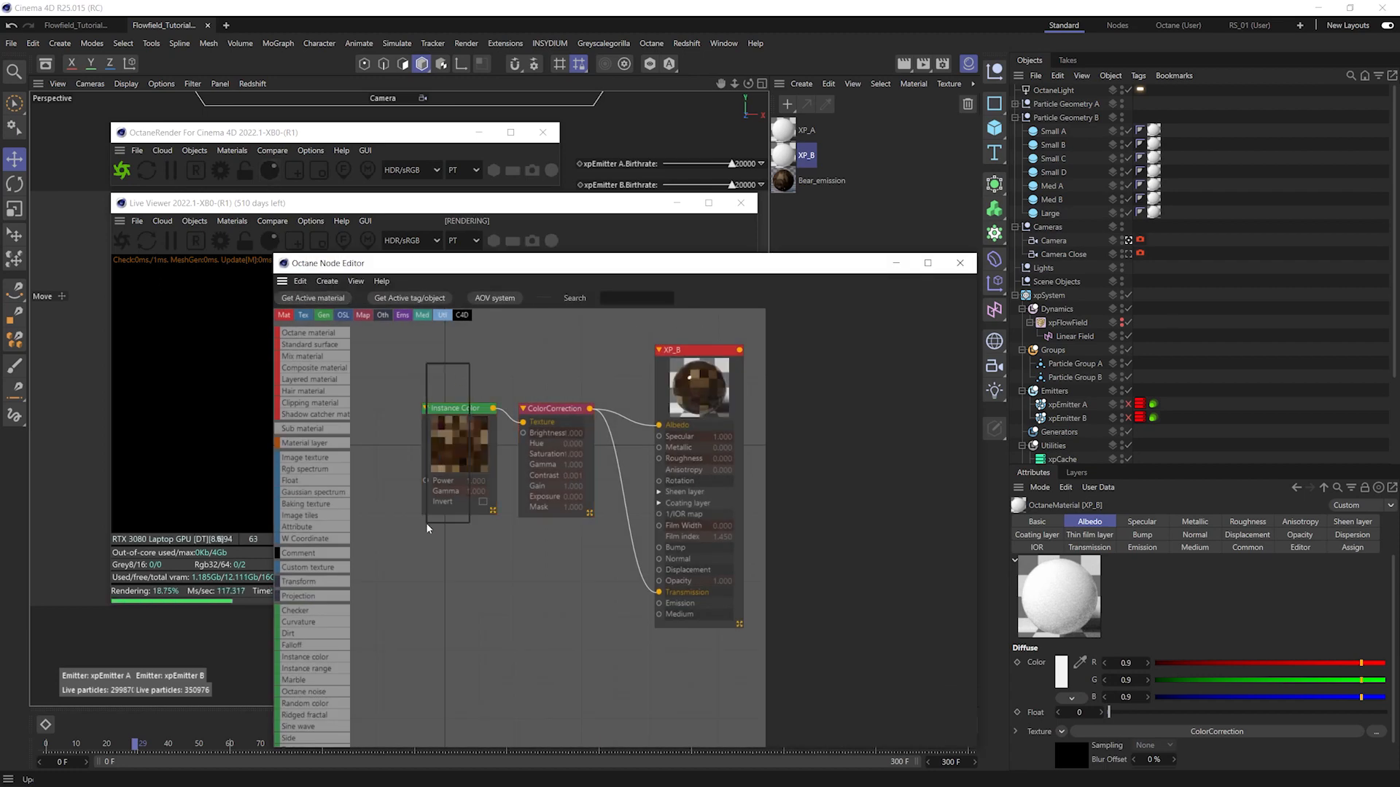
pyautogui.click(431, 442)
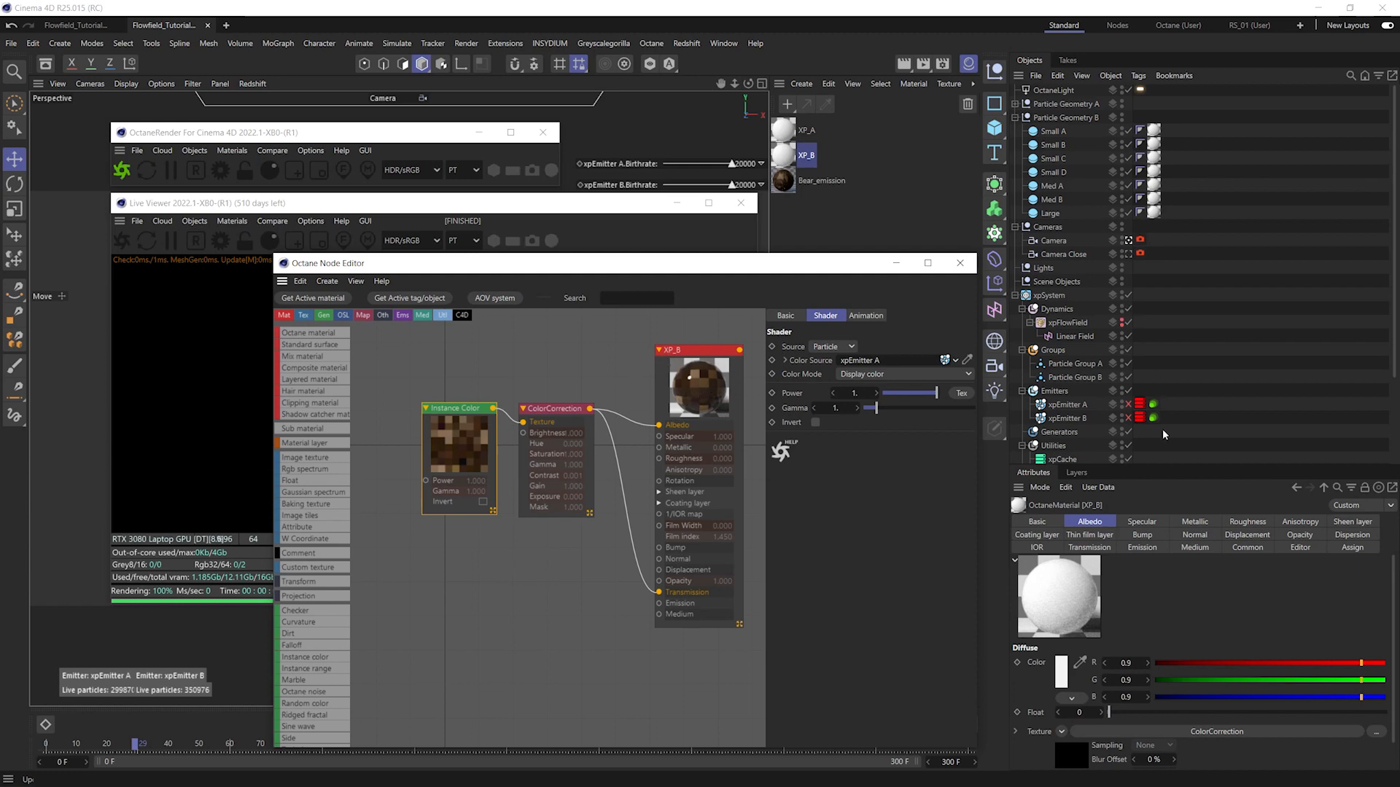
pyautogui.moveTo(420, 379); pyautogui.dragTo(491, 493)
pyautogui.moveTo(1067, 420); pyautogui.dragTo(879, 363)
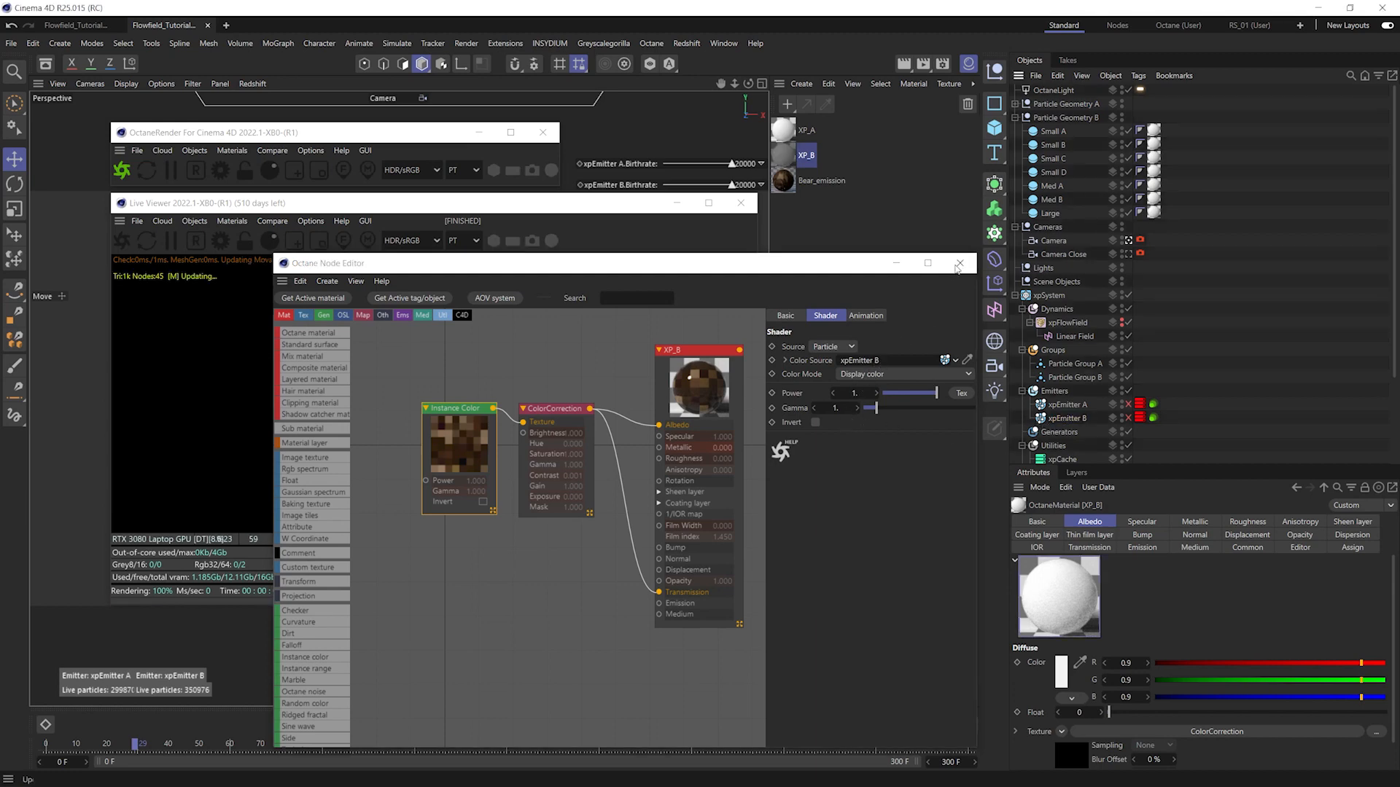
pyautogui.click(960, 265)
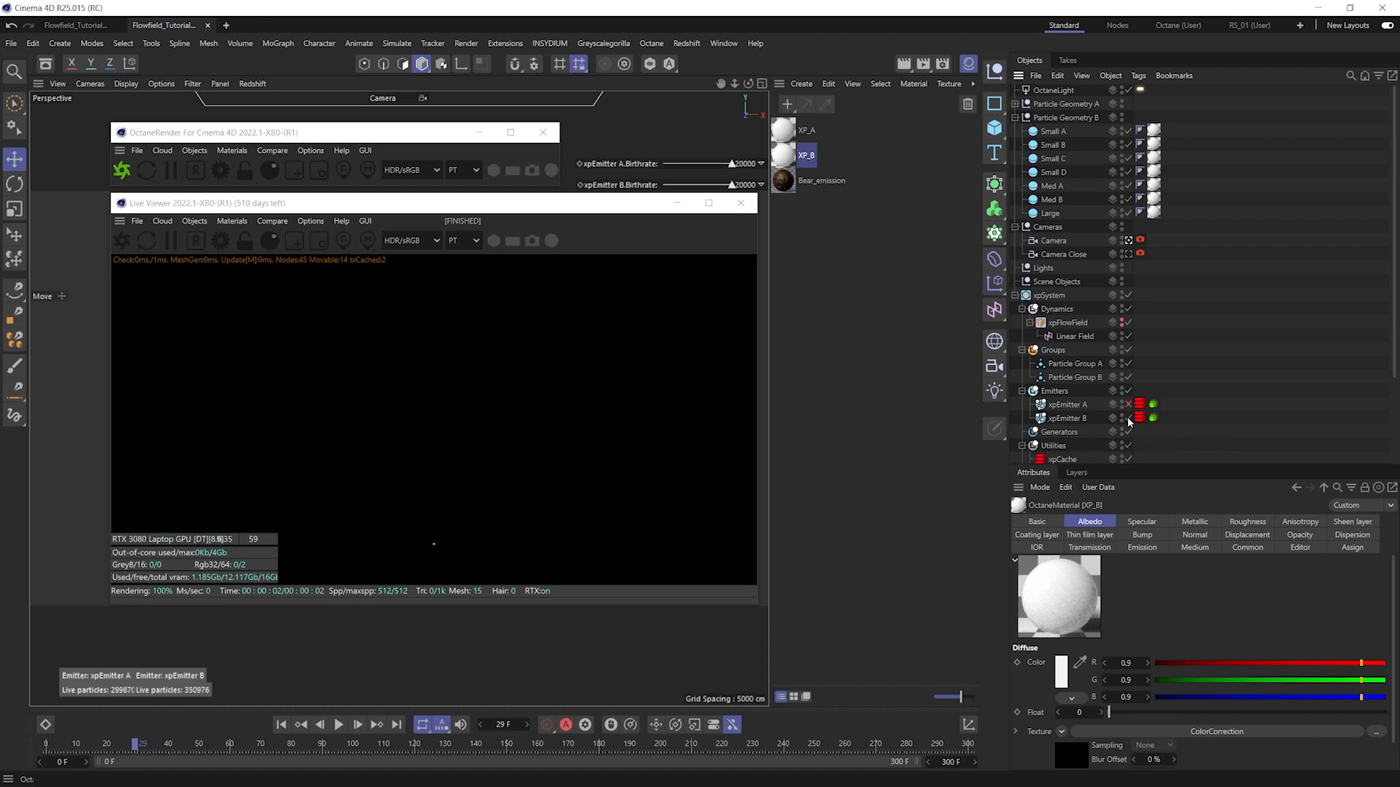
# - Preview the rendered particles at frames 50 and 85, switching to the Camera Close view at frame 85
pyautogui.click(195, 752)
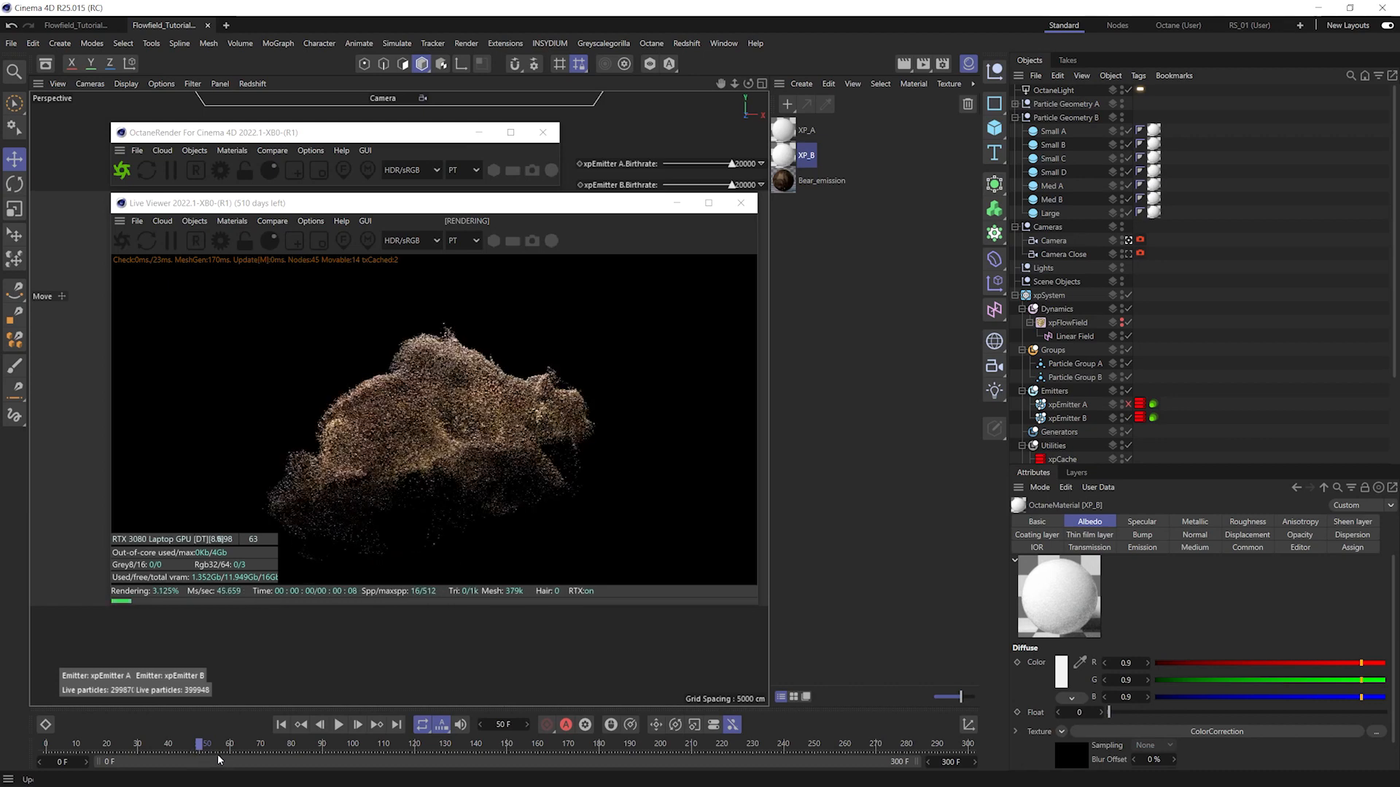
pyautogui.click(310, 744)
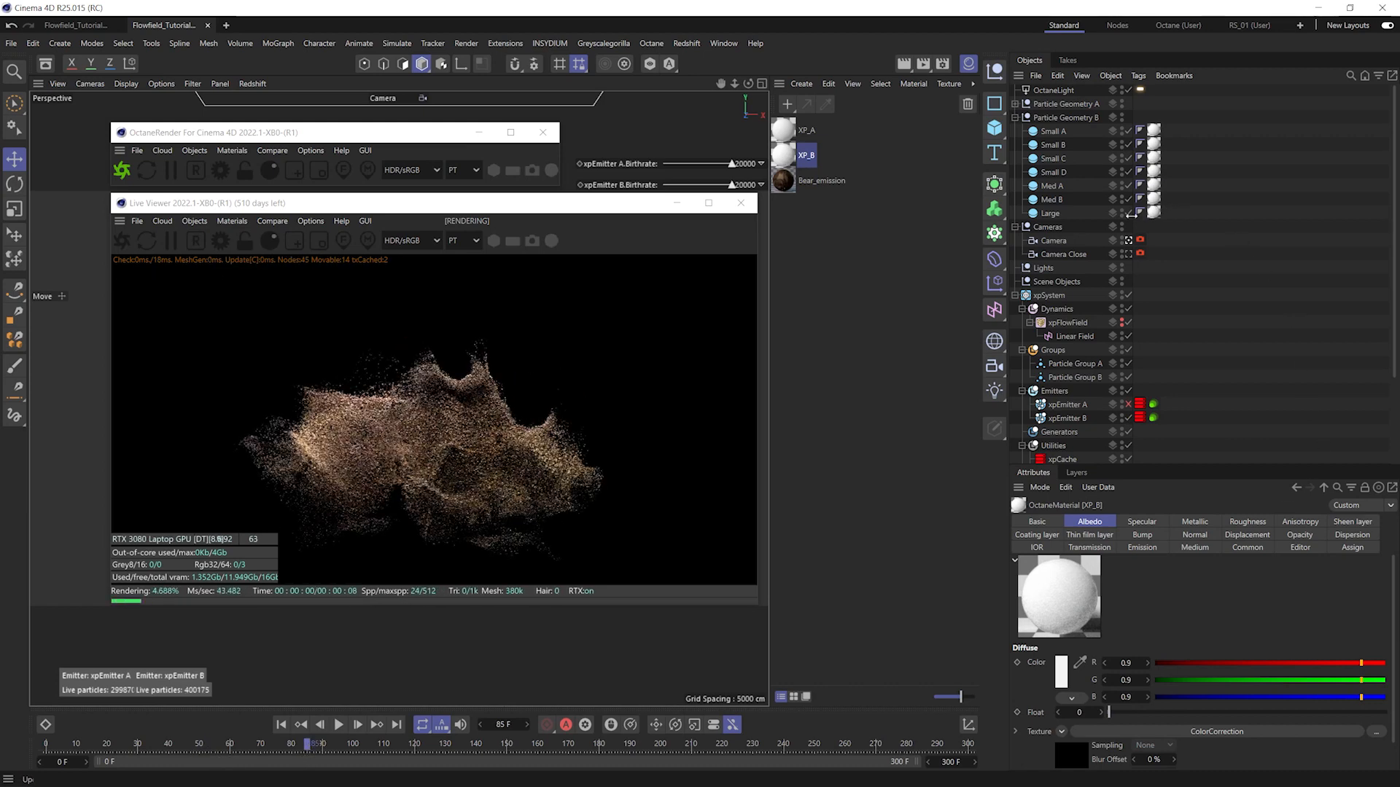
pyautogui.click(1128, 254)
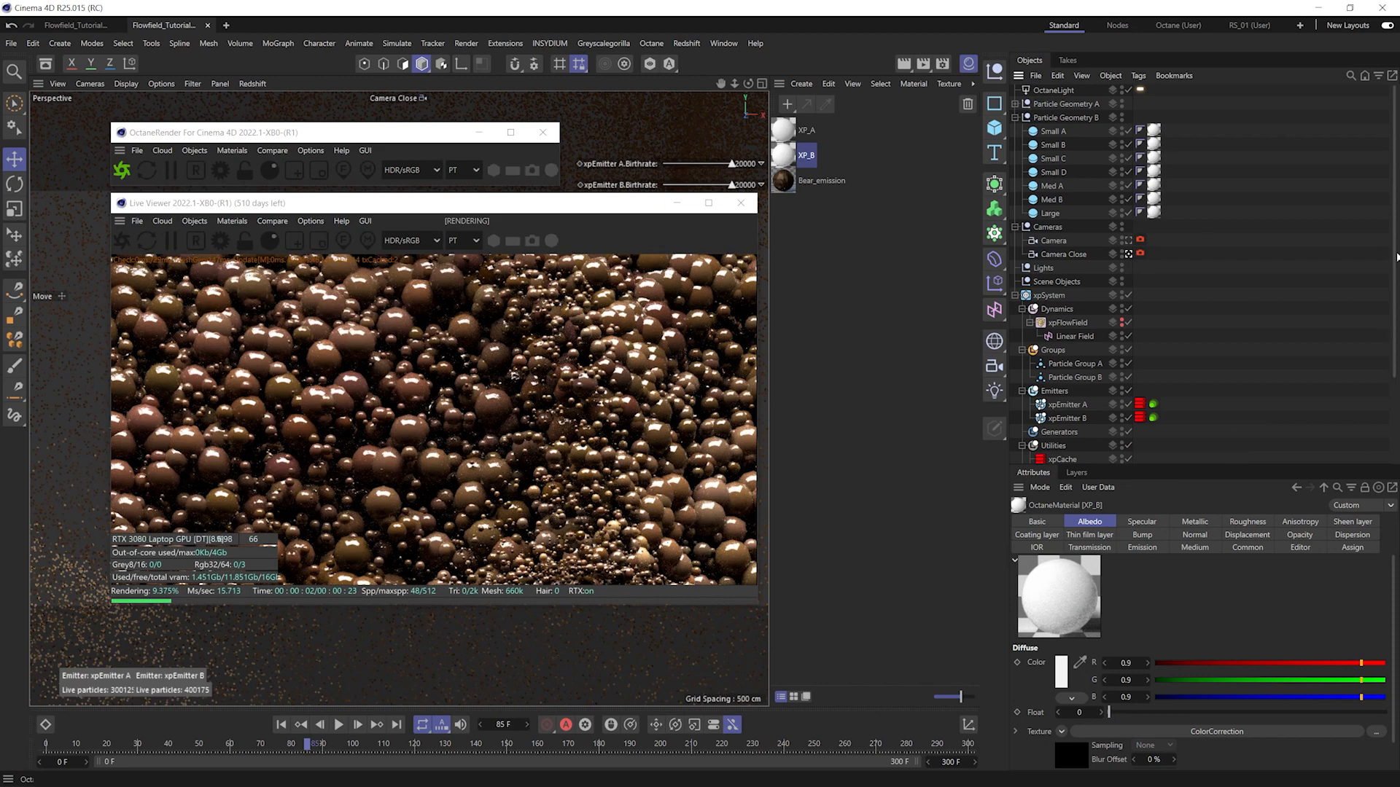
# - Review the radius settings of the xpScale B and xpScale A modifiers and return to the main Camera view
pyautogui.scroll(-1, 1391, 278)
pyautogui.scroll(-1, 1393, 343)
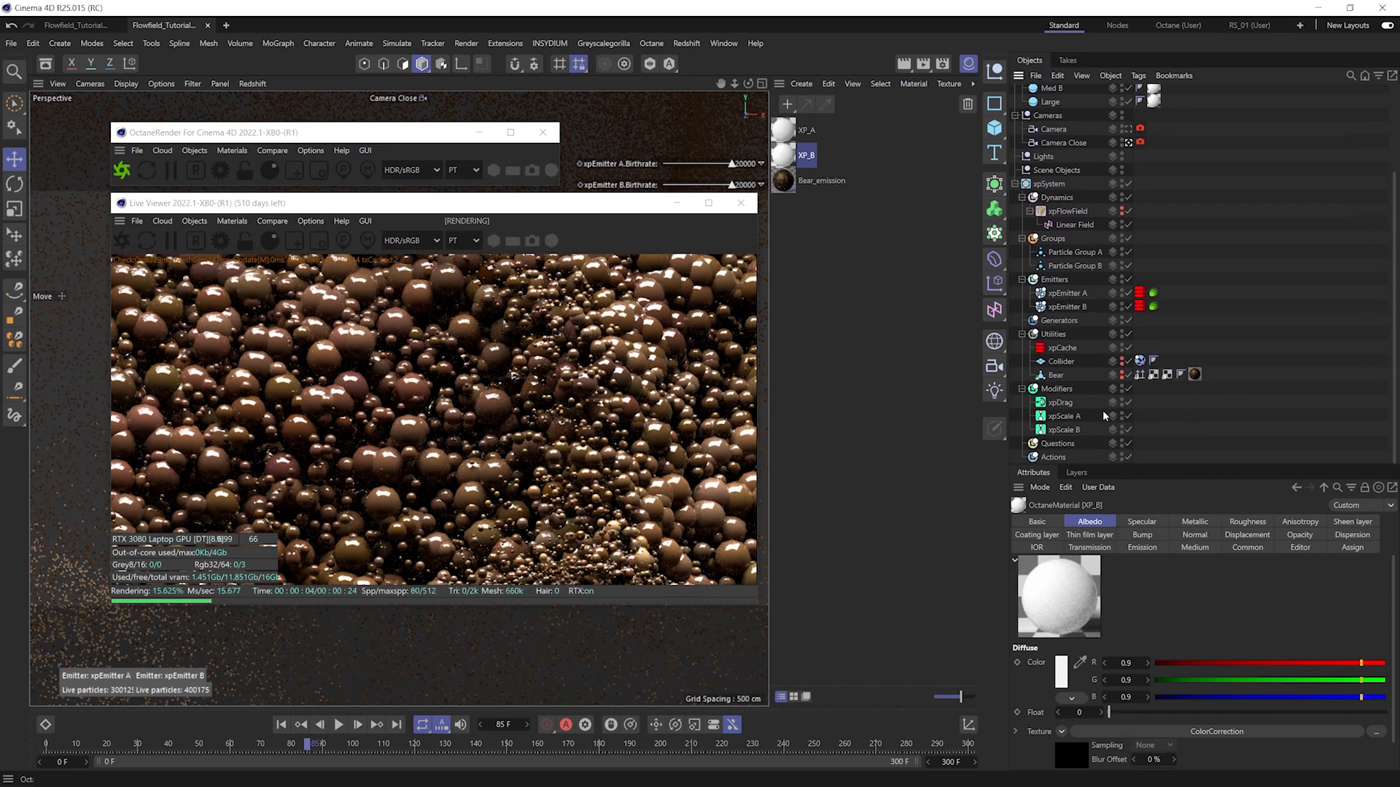
pyautogui.click(1065, 430)
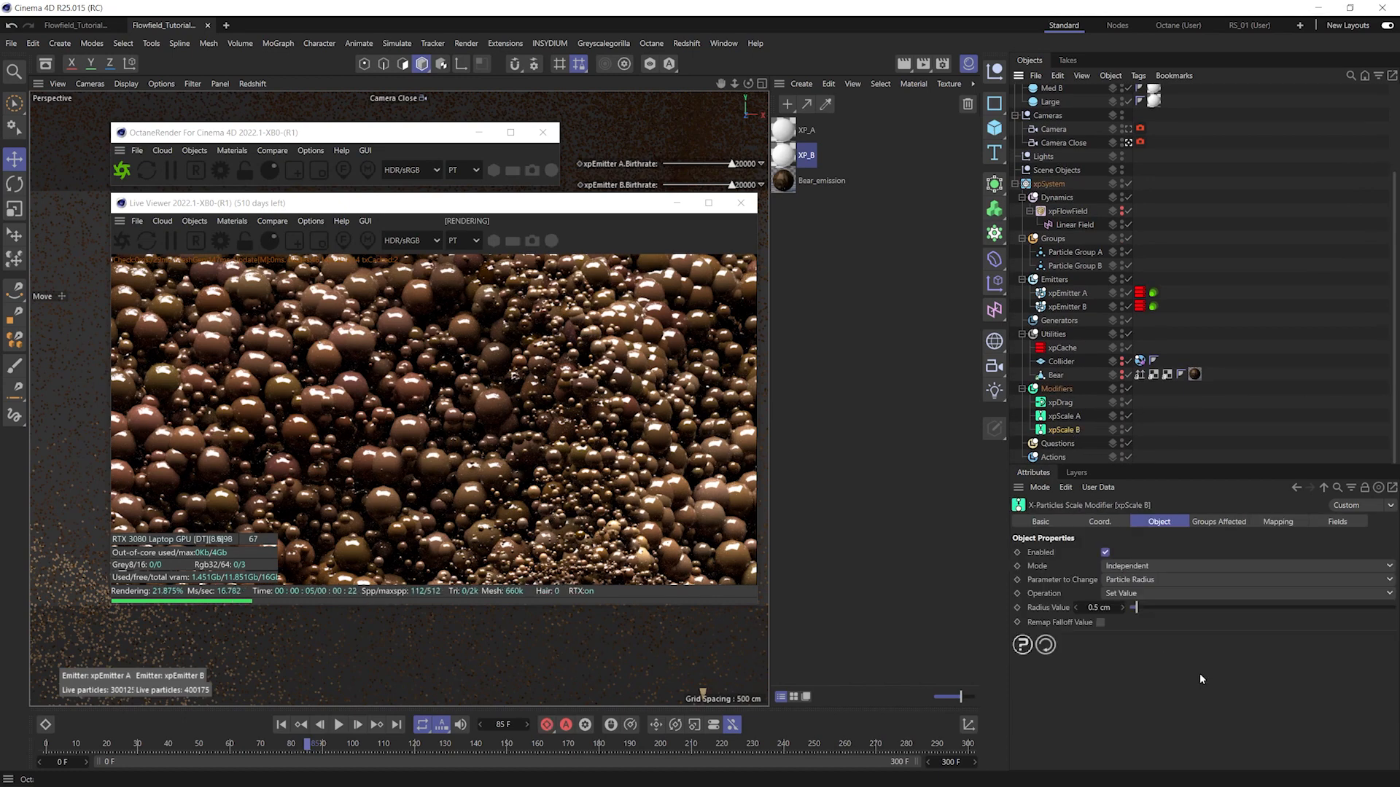
pyautogui.click(1066, 416)
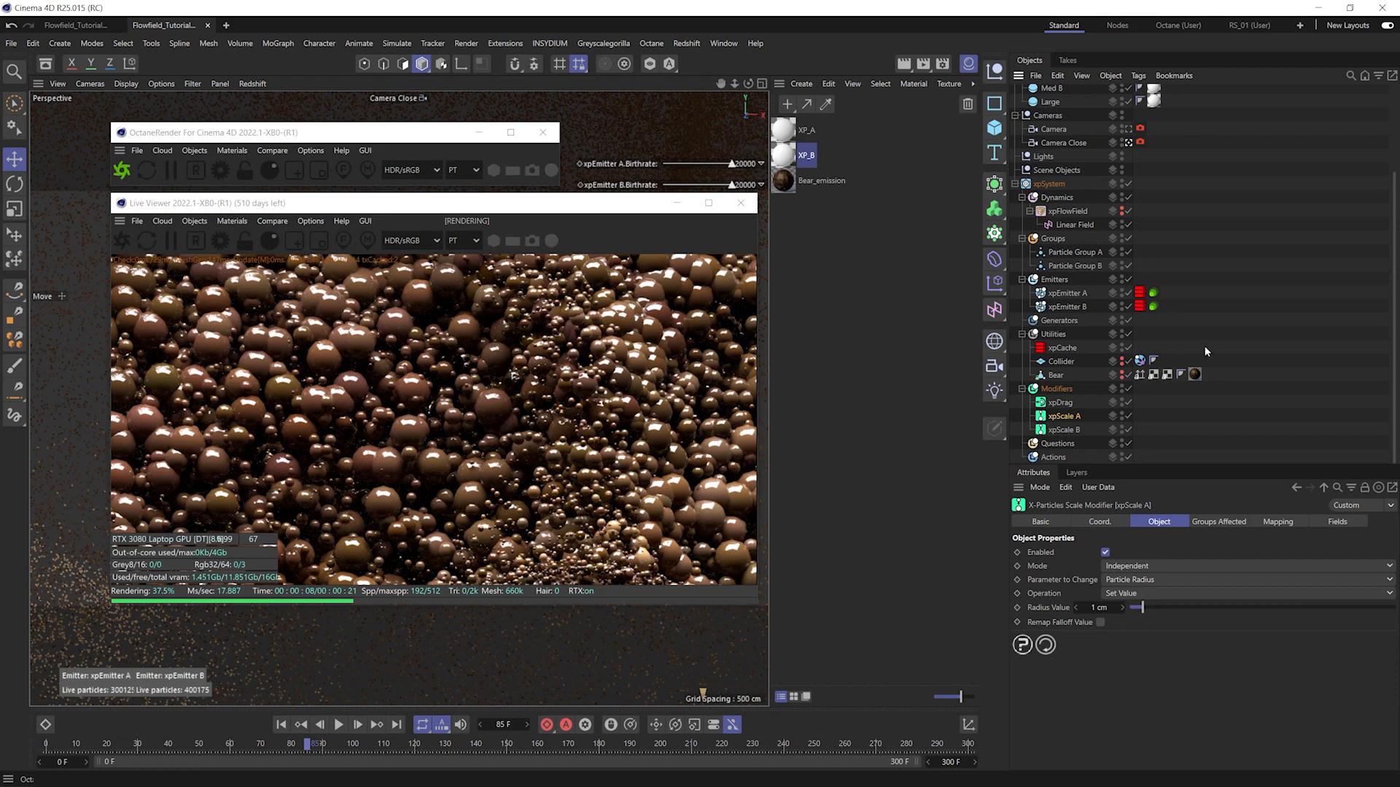
pyautogui.click(1128, 130)
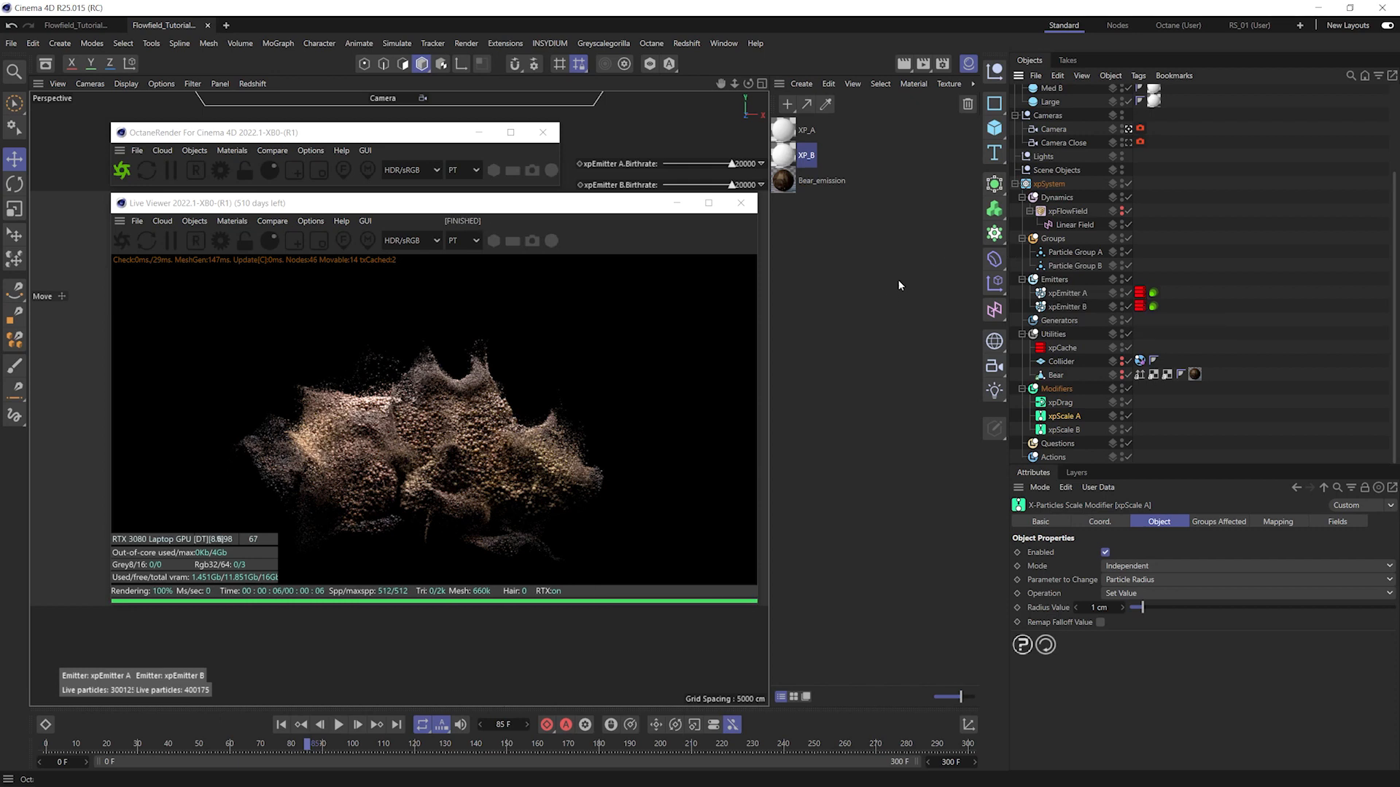
# - Collapse the xpSystem and Particle Geometry B hierarchies to tidy the object list
pyautogui.click(1015, 183)
pyautogui.click(1206, 329)
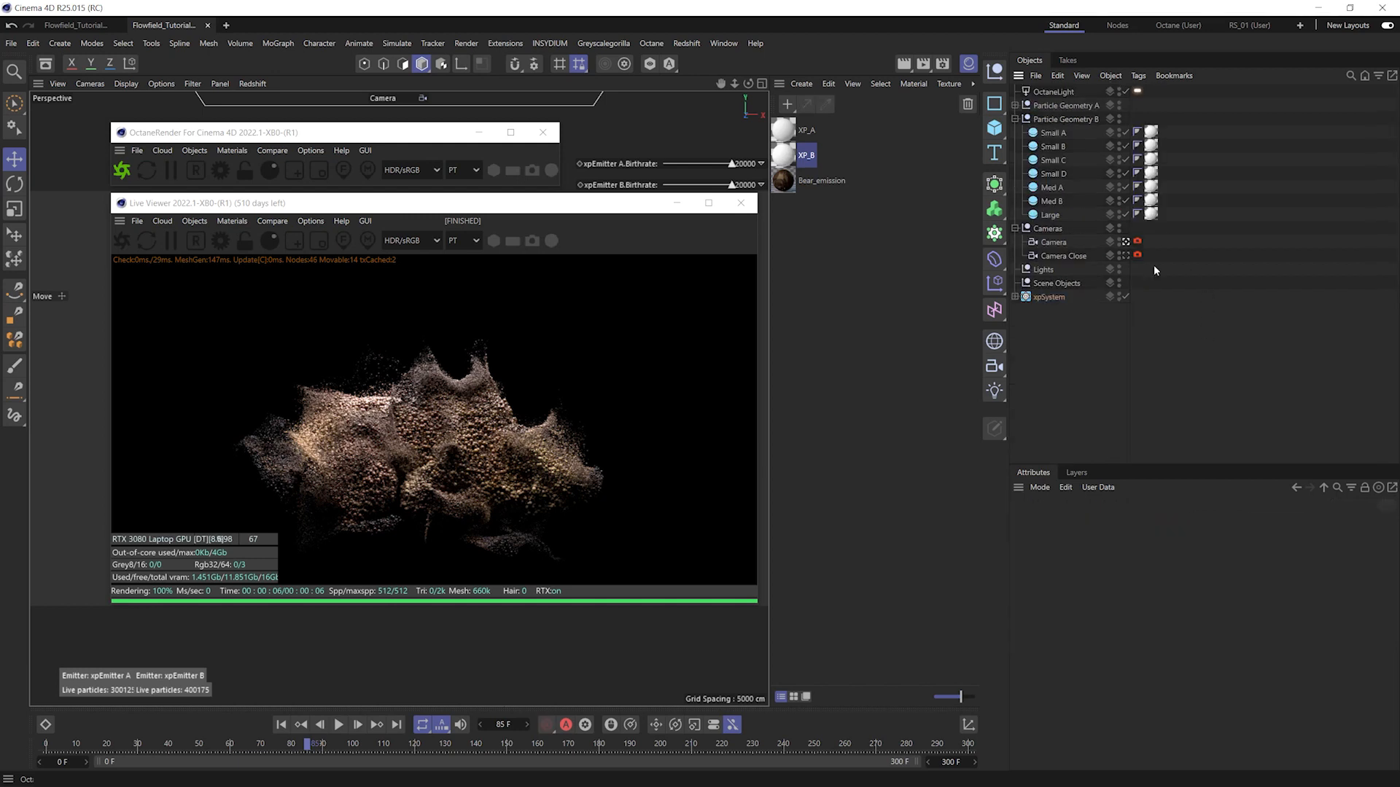
pyautogui.click(1014, 119)
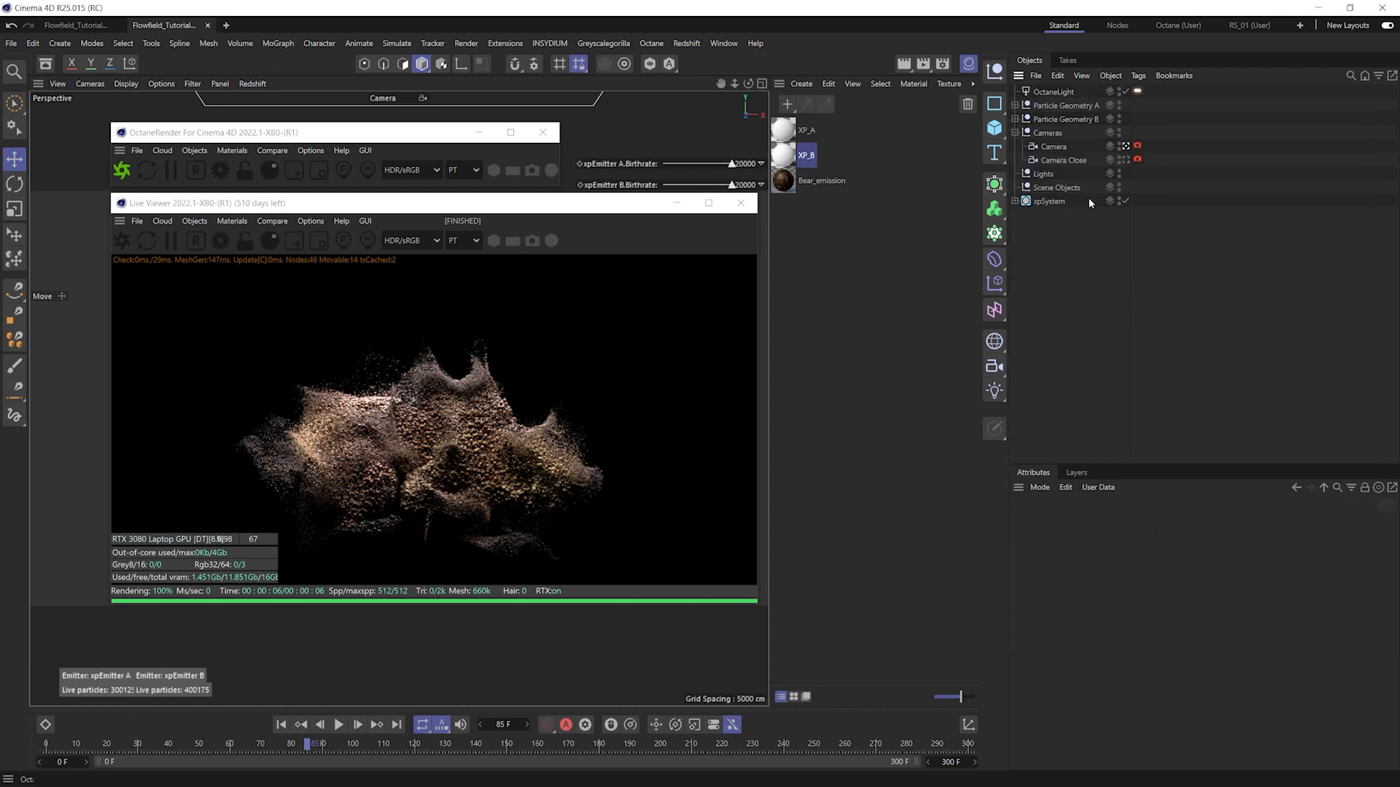
# - Move the Particle Geometry A and B groups out of view with a Y position of 555555 cm, and check frame 33
pyautogui.hotkey('shift', 'f')
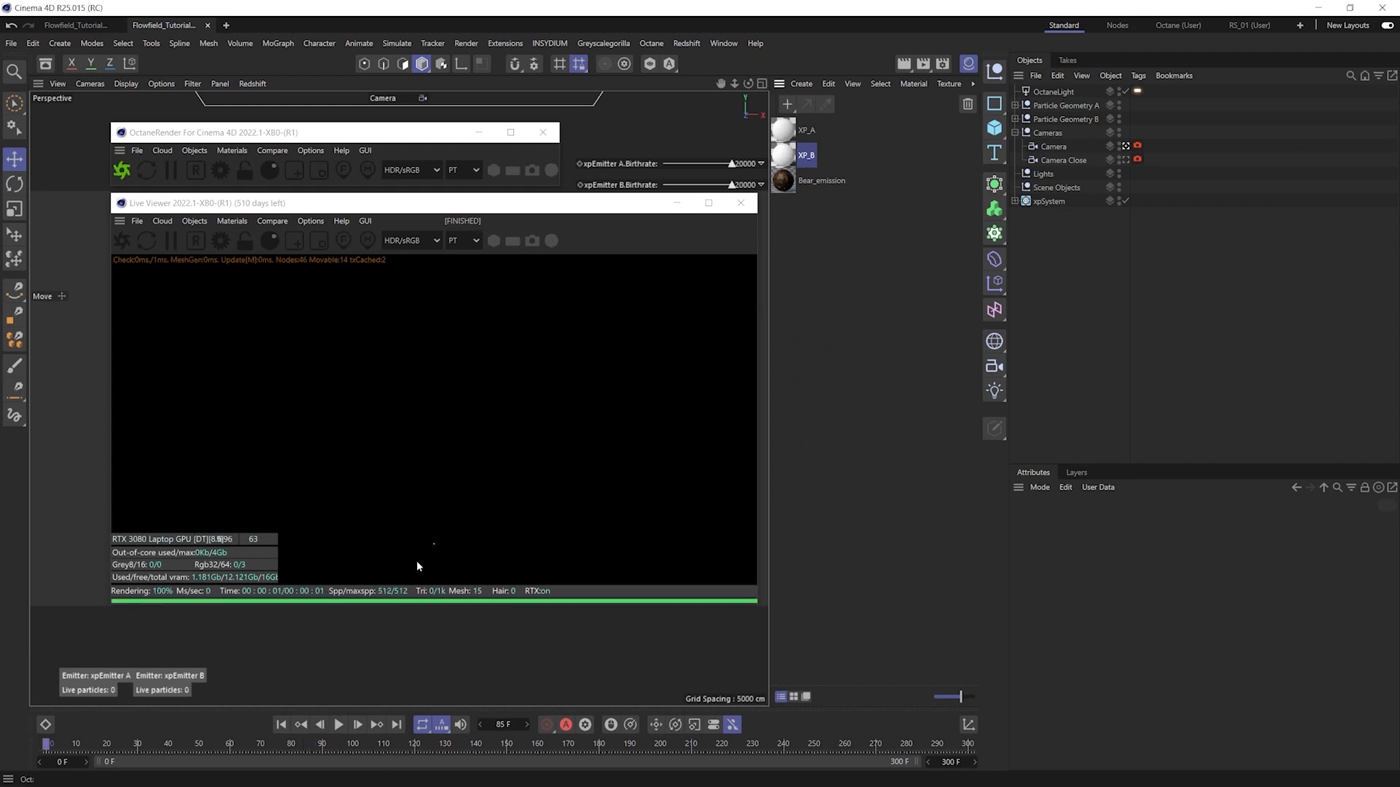
pyautogui.click(1052, 105)
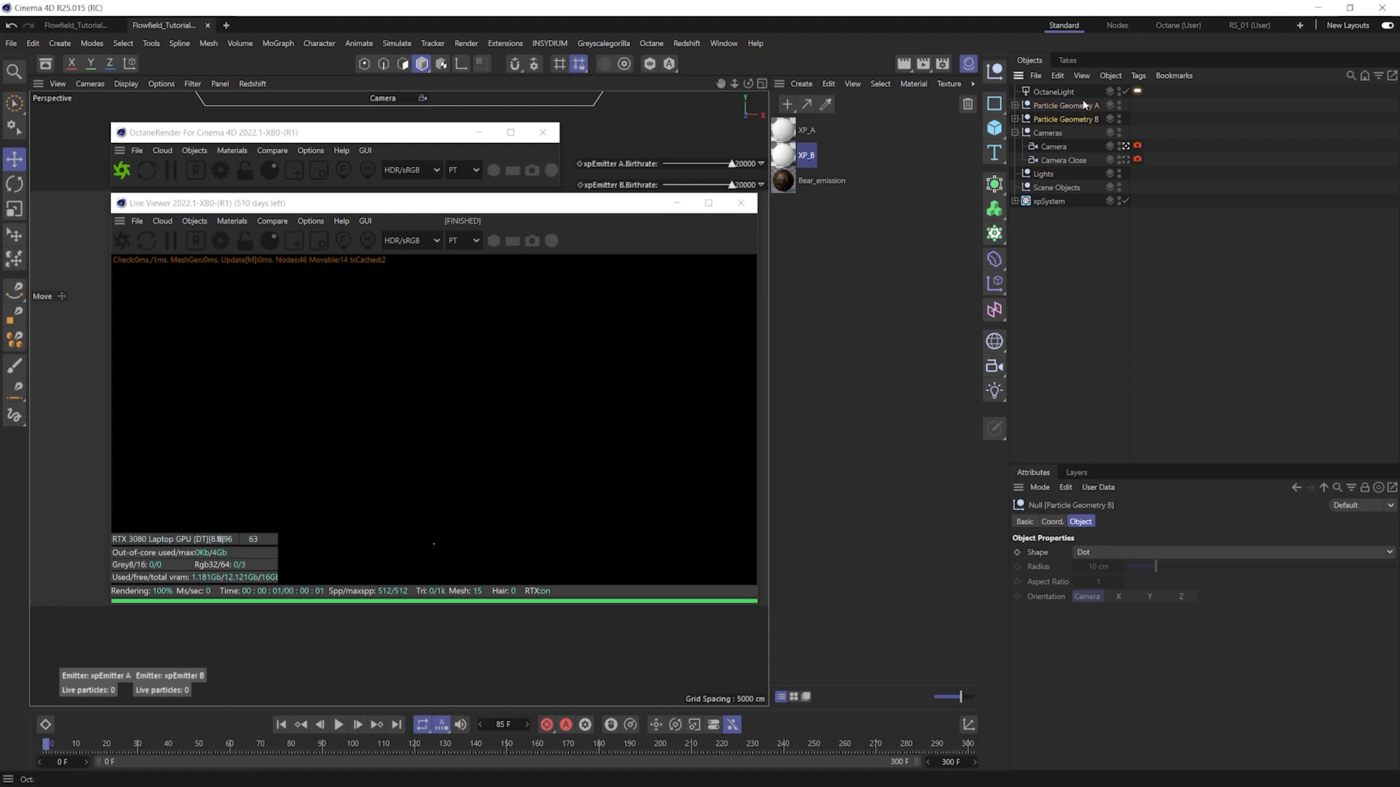
pyautogui.click(1085, 121)
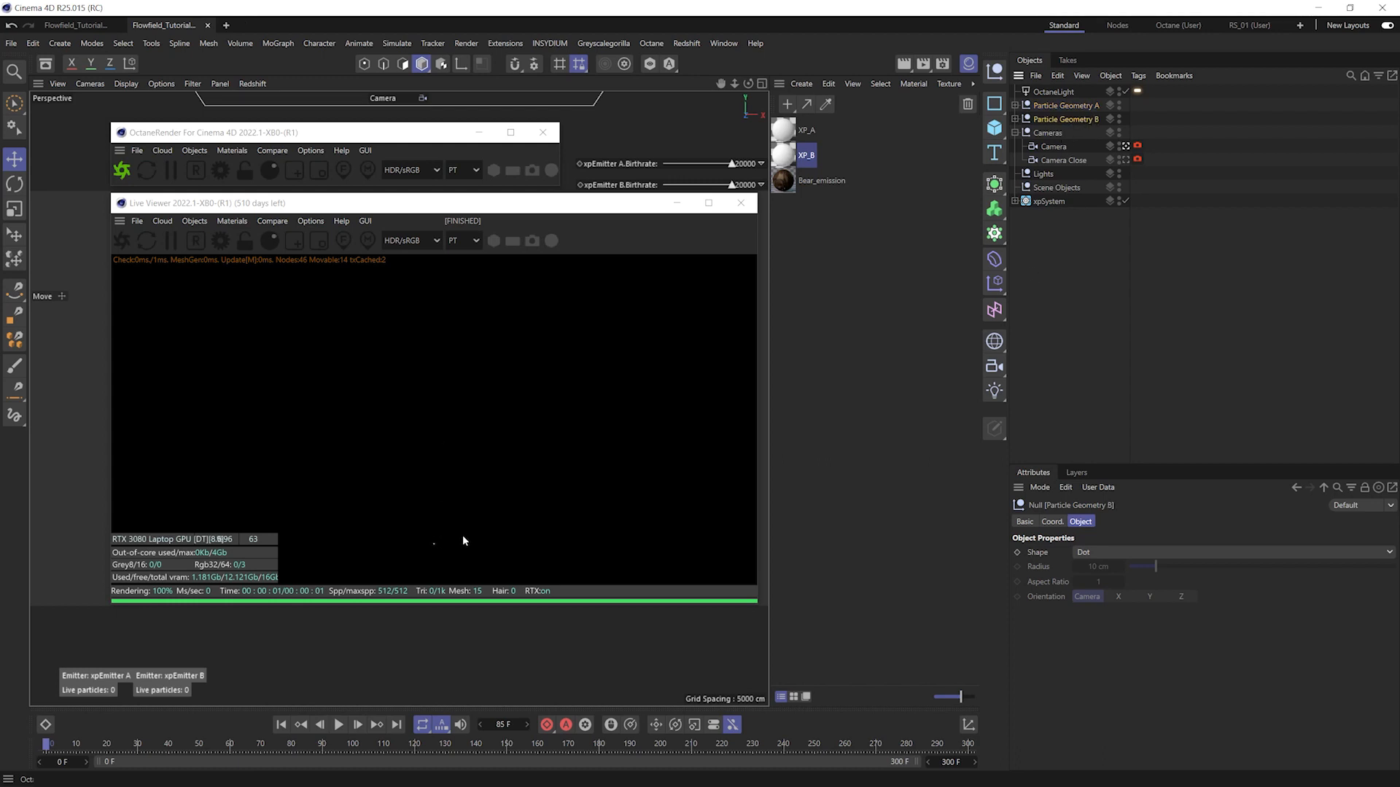
pyautogui.keyDown('ctrl'); pyautogui.click(1073, 107); pyautogui.keyUp('ctrl')
pyautogui.click(1052, 522)
pyautogui.doubleClick(1071, 568)
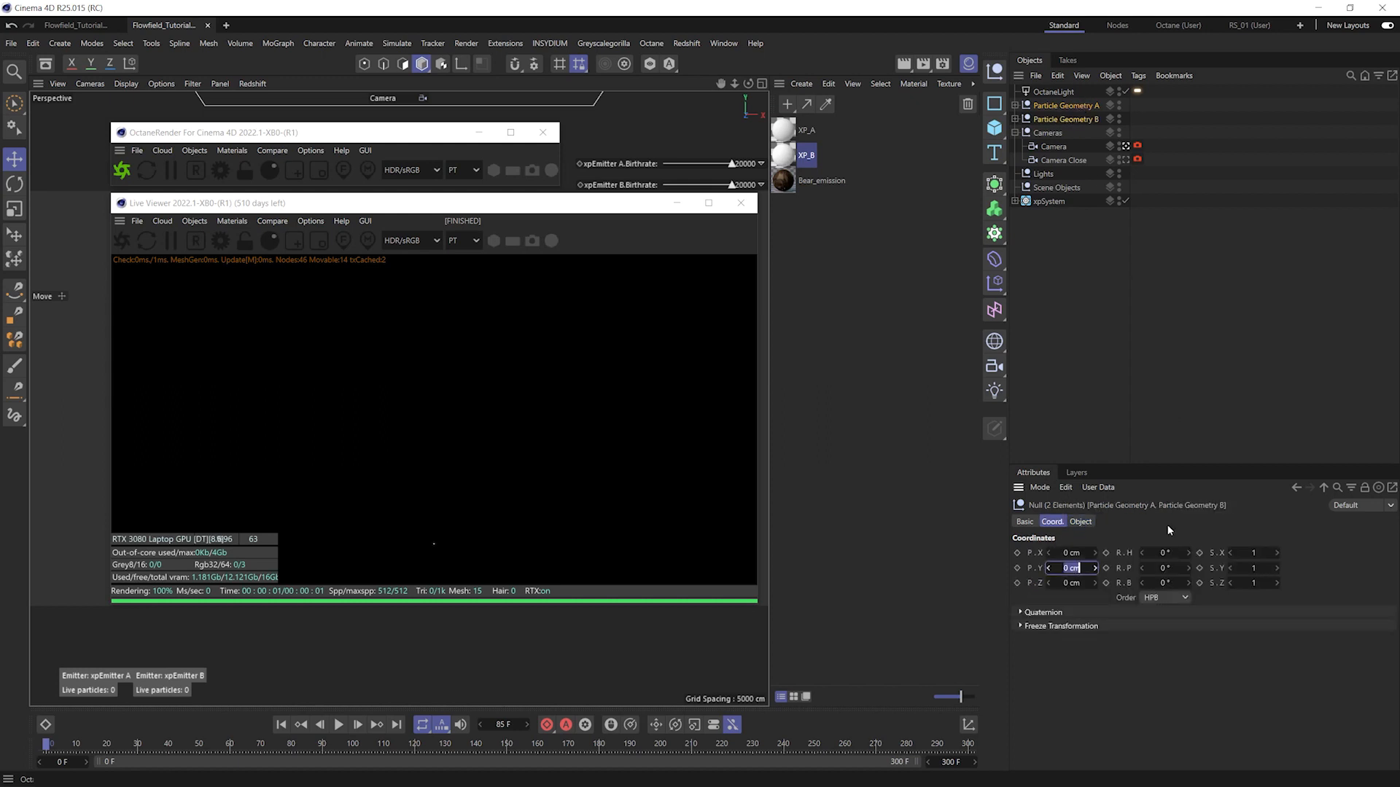
pyautogui.write('555555')
pyautogui.press('Return')
pyautogui.click(147, 742)
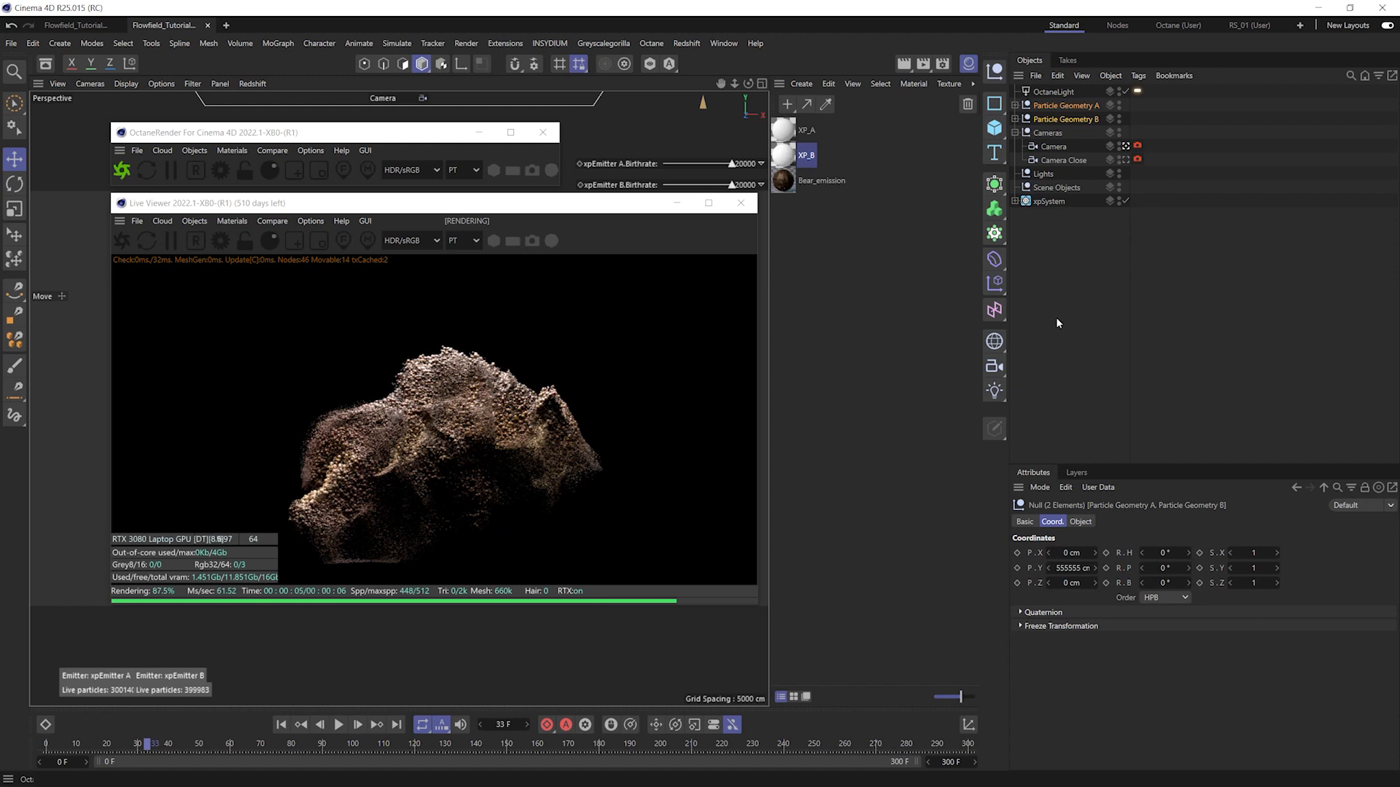
# - Hide the material manager and clear the object selection
pyautogui.click(971, 65)
pyautogui.click(1062, 281)
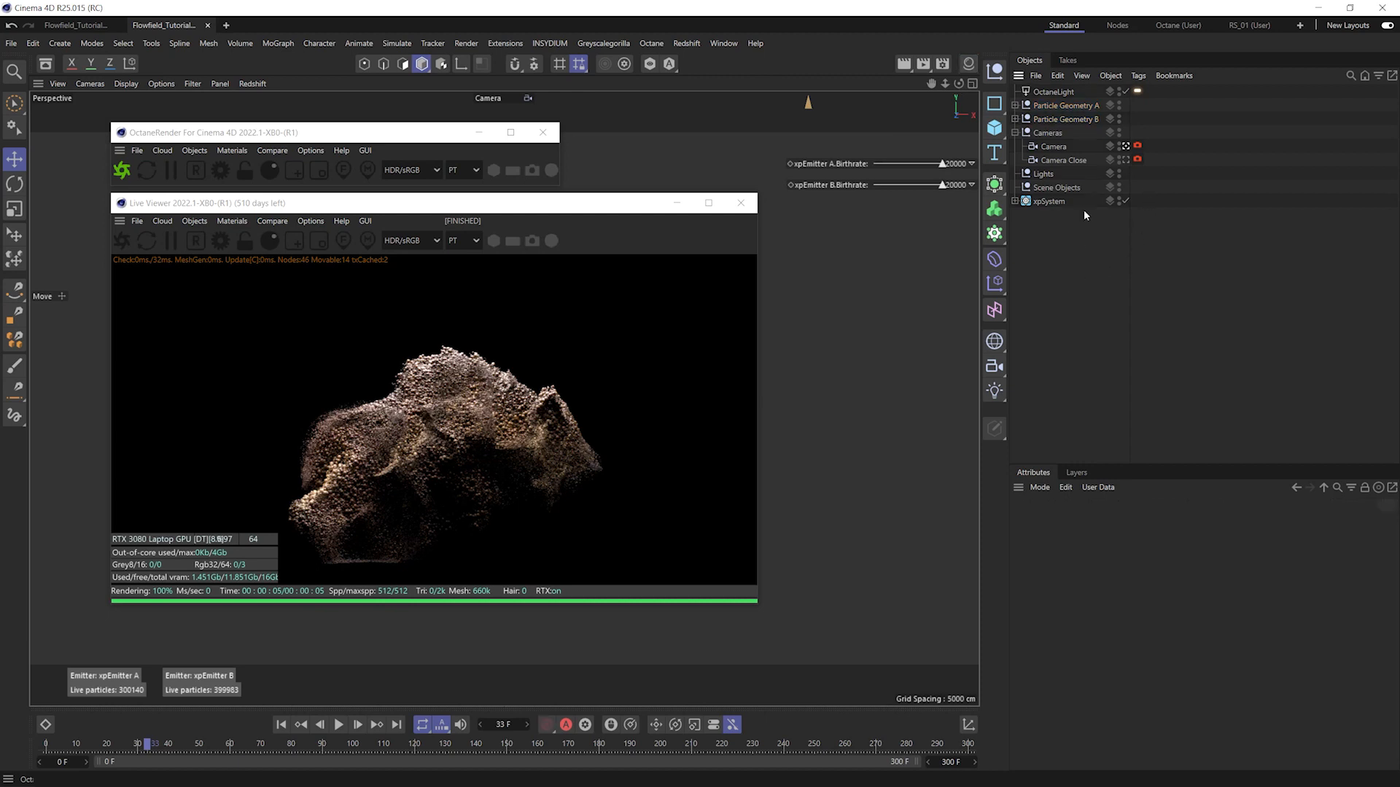
# - Rename the OctaneLight as Overhead Light and place it inside the Lights group
pyautogui.doubleClick(1053, 92)
pyautogui.write('C')
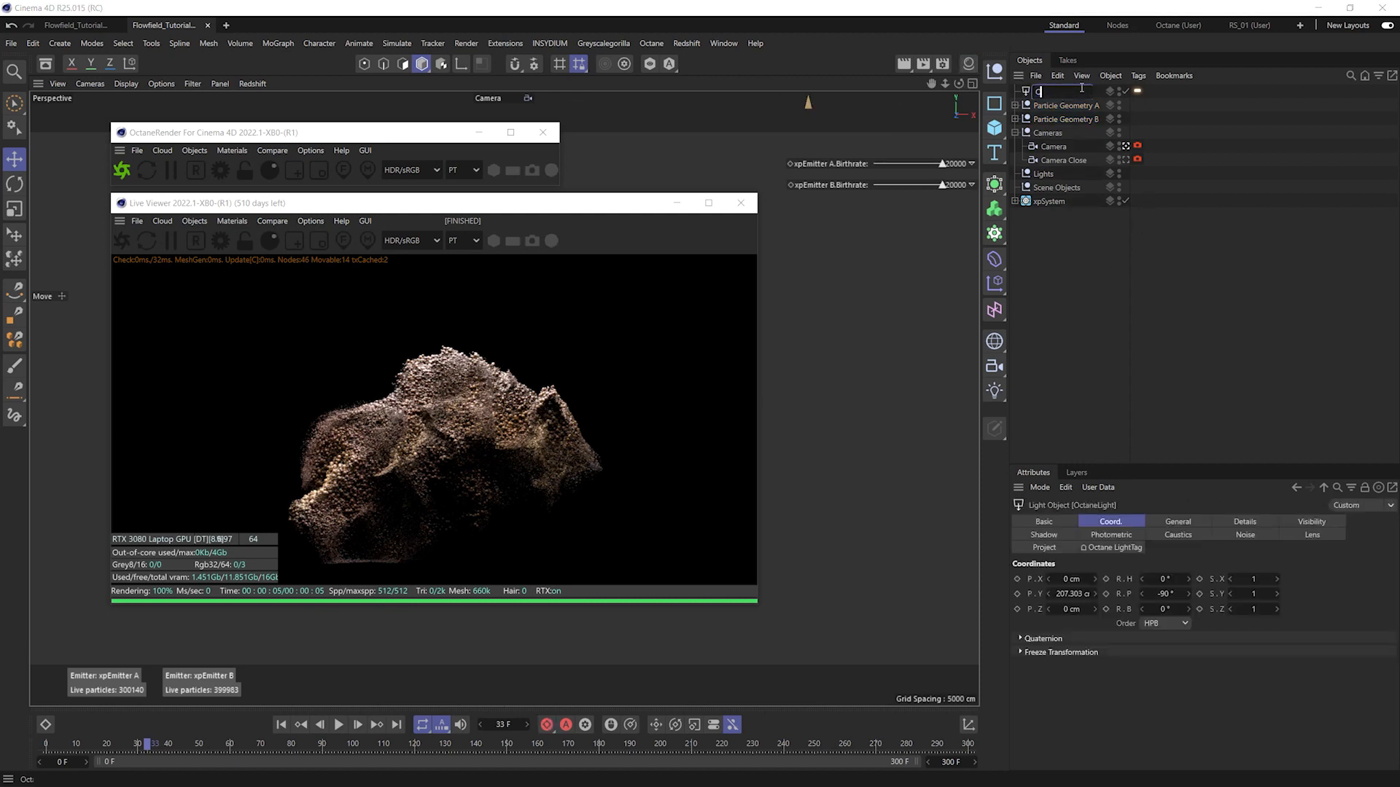
pyautogui.write('verhead Light')
pyautogui.press('Return')
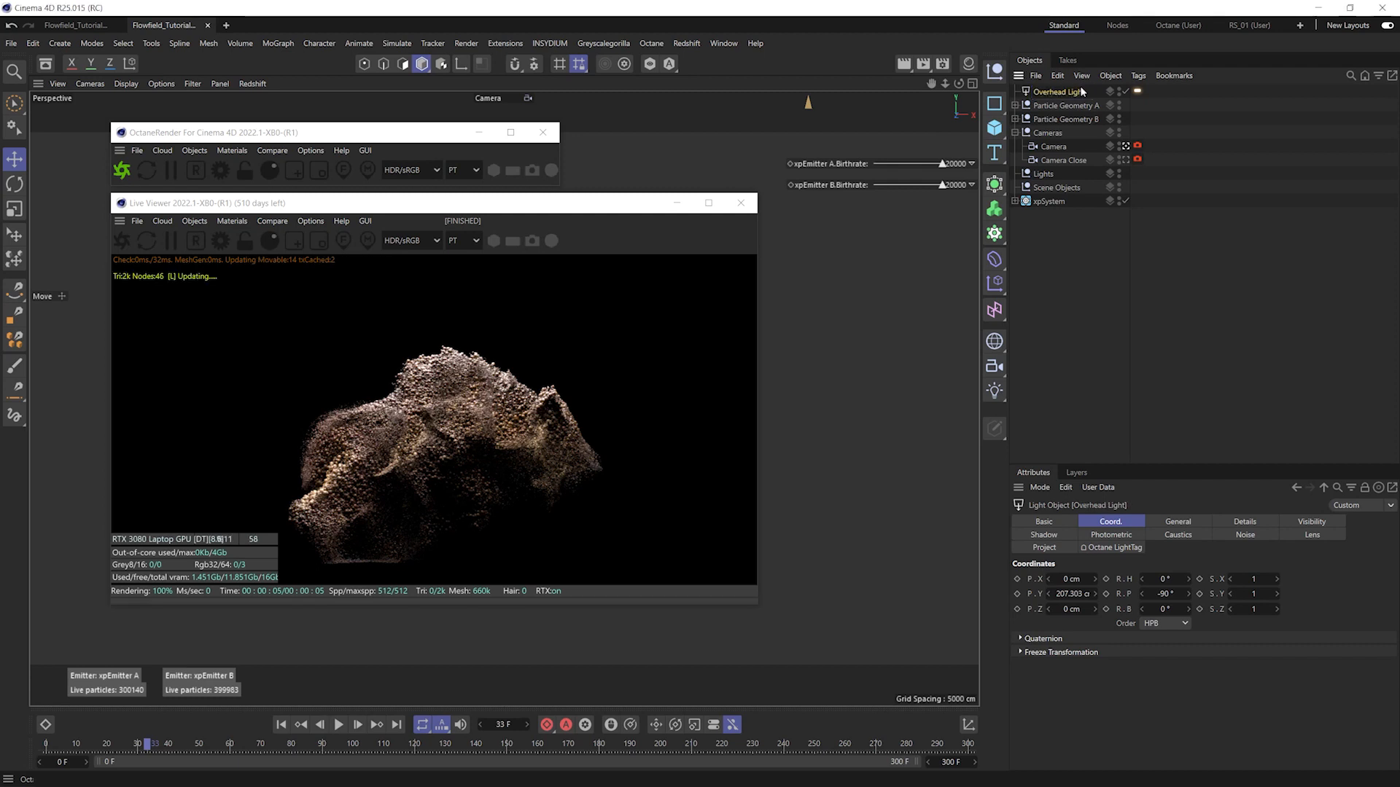
pyautogui.moveTo(1064, 91); pyautogui.dragTo(1053, 175)
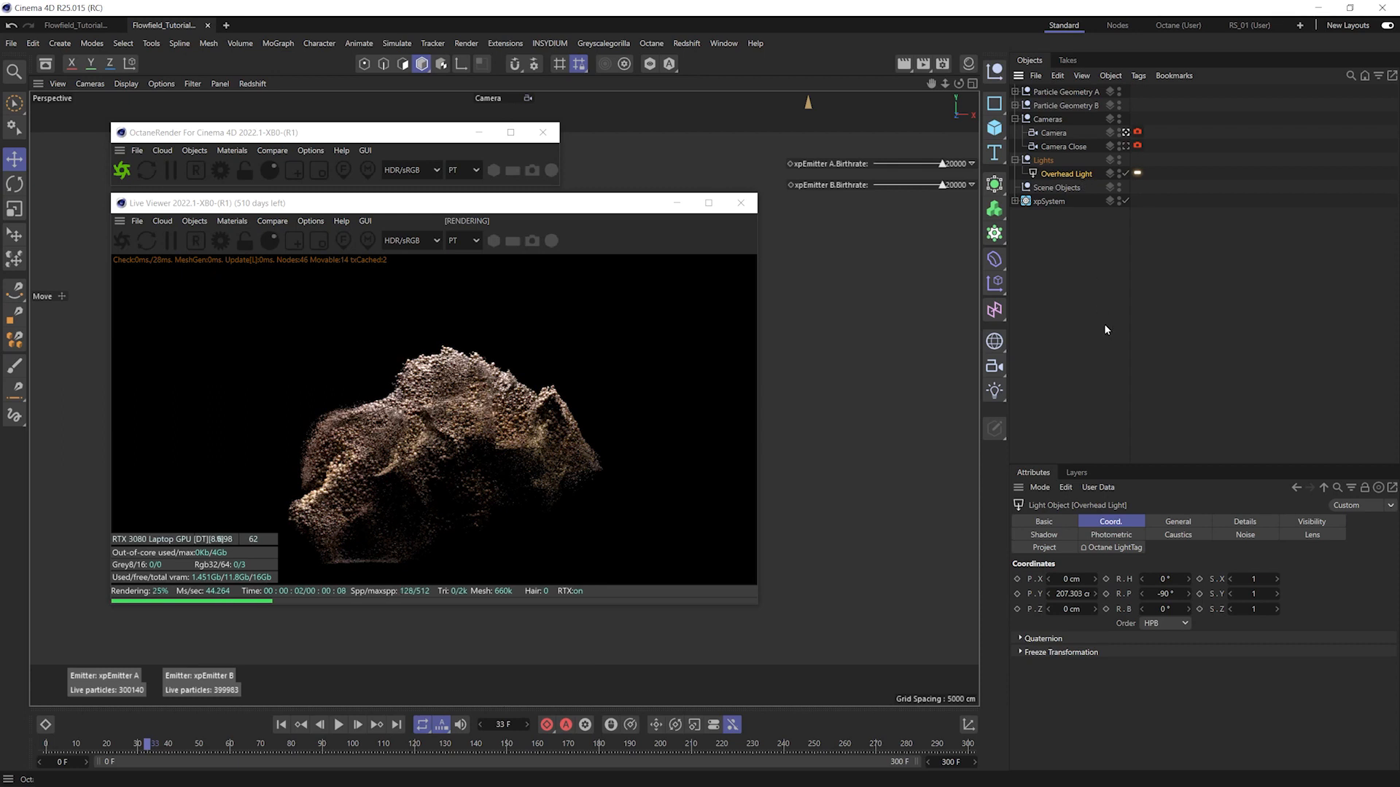
# - Add an Octane HDRI environment and rename the sky object as HDR
pyautogui.click(194, 221)
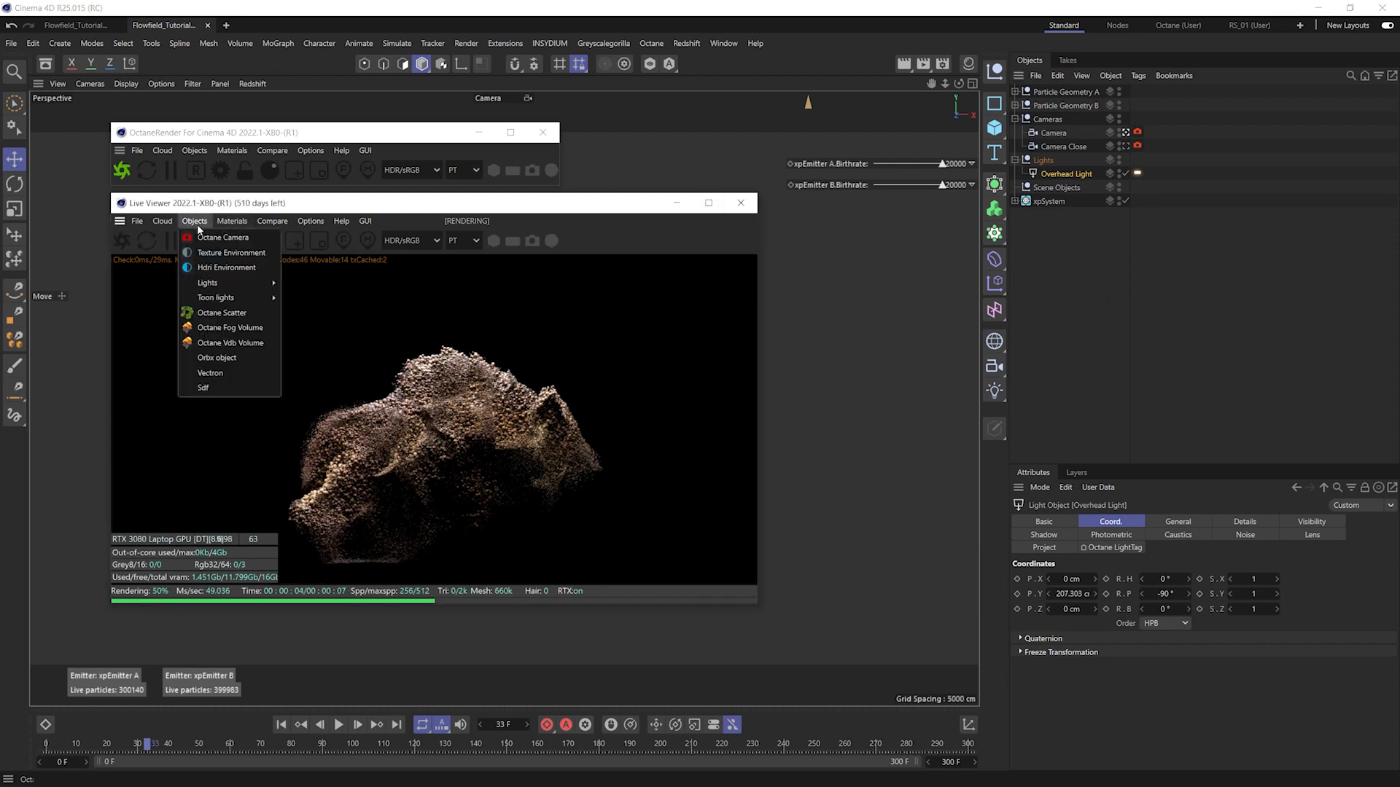
pyautogui.click(226, 268)
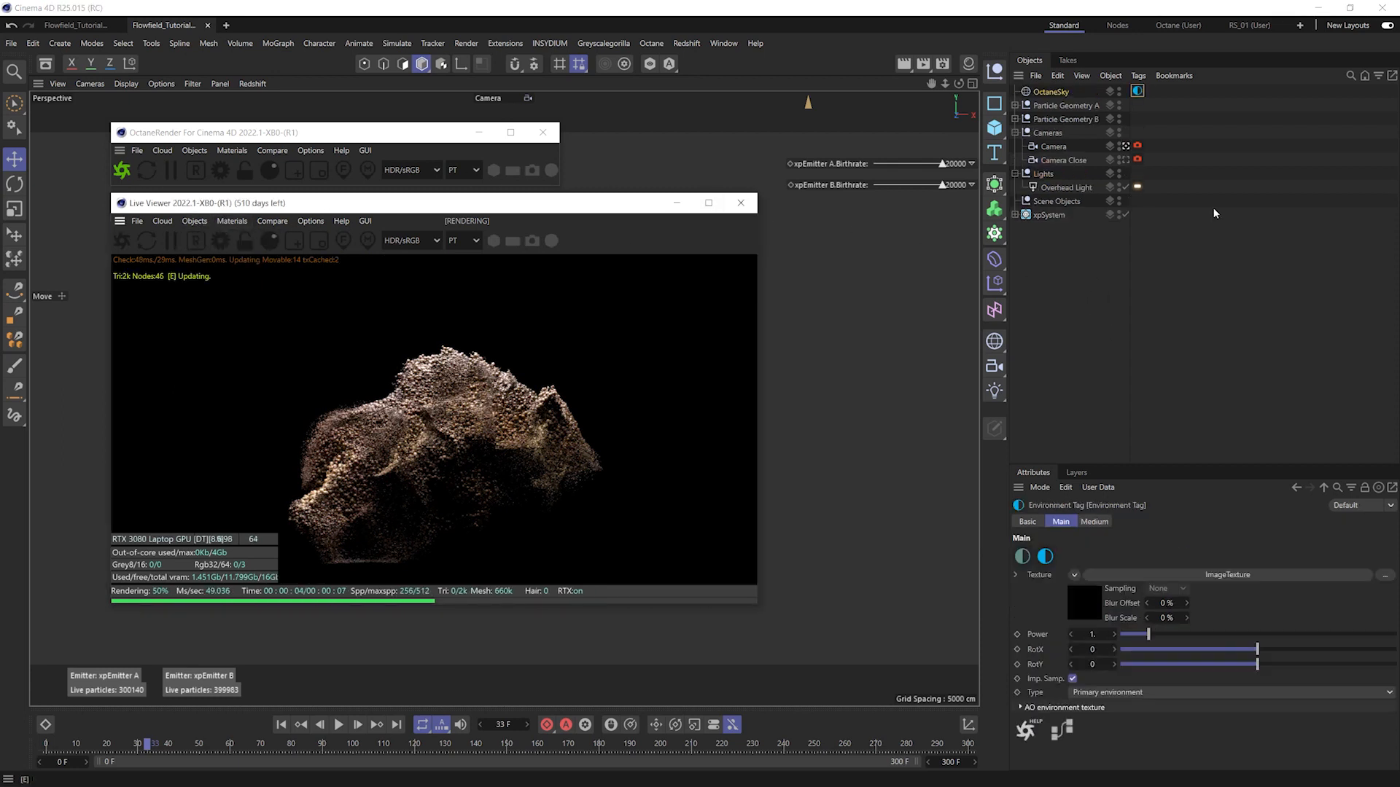
pyautogui.doubleClick(1056, 93)
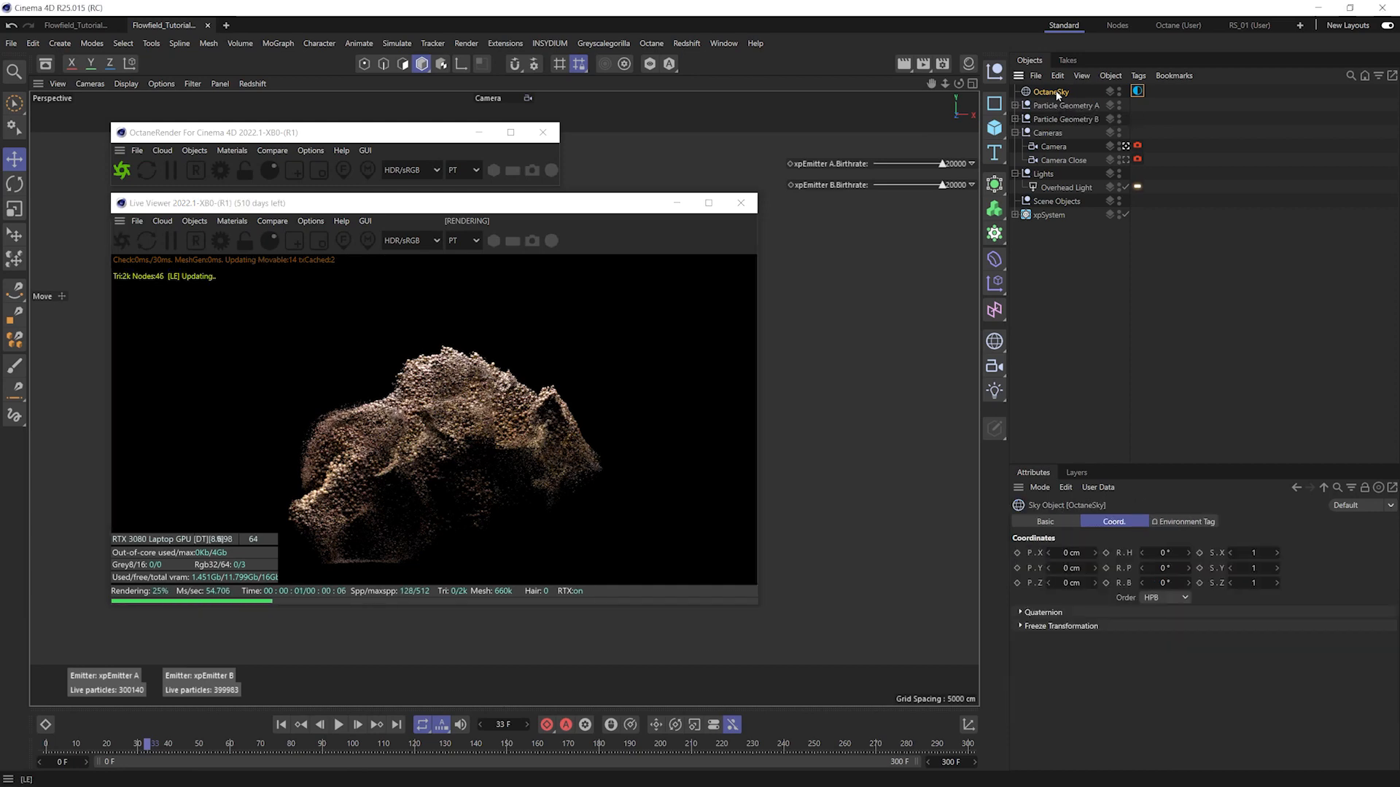
pyautogui.write('HDR')
pyautogui.press('Return')
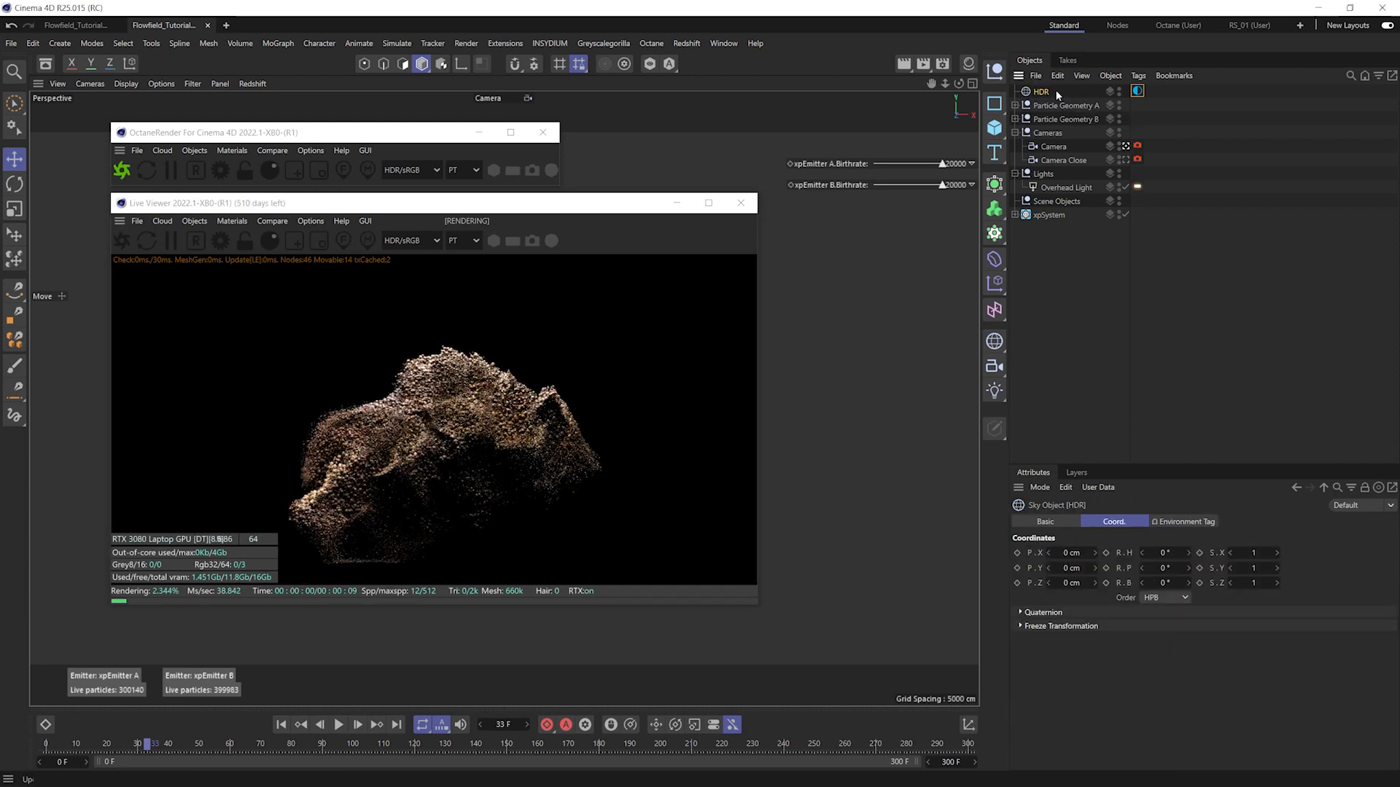
# - Duplicate the HDR sky object and rename the copy VISIBLE
pyautogui.keyDown('ctrl'); pyautogui.moveTo(1041, 94); pyautogui.dragTo(1051, 106); pyautogui.keyUp('ctrl')
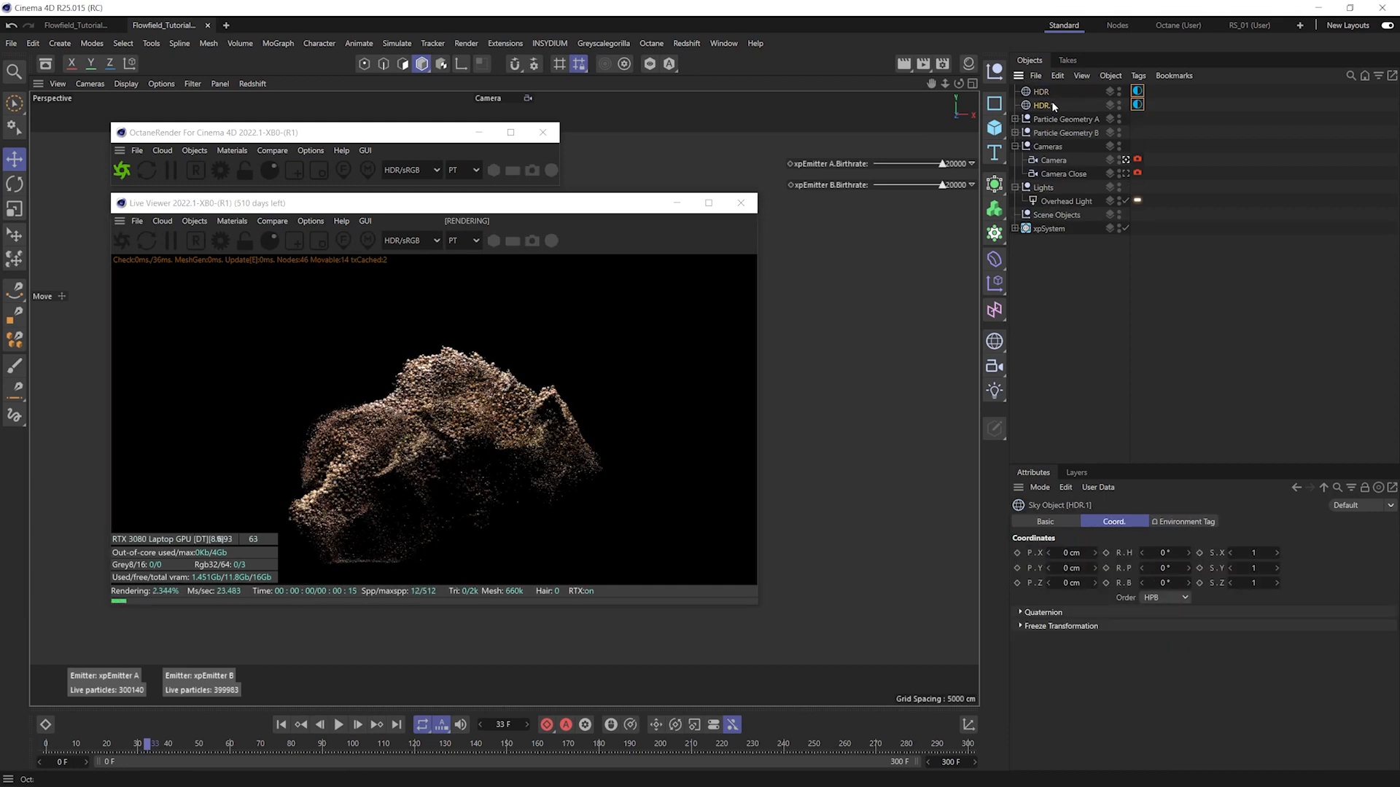
pyautogui.doubleClick(1050, 105)
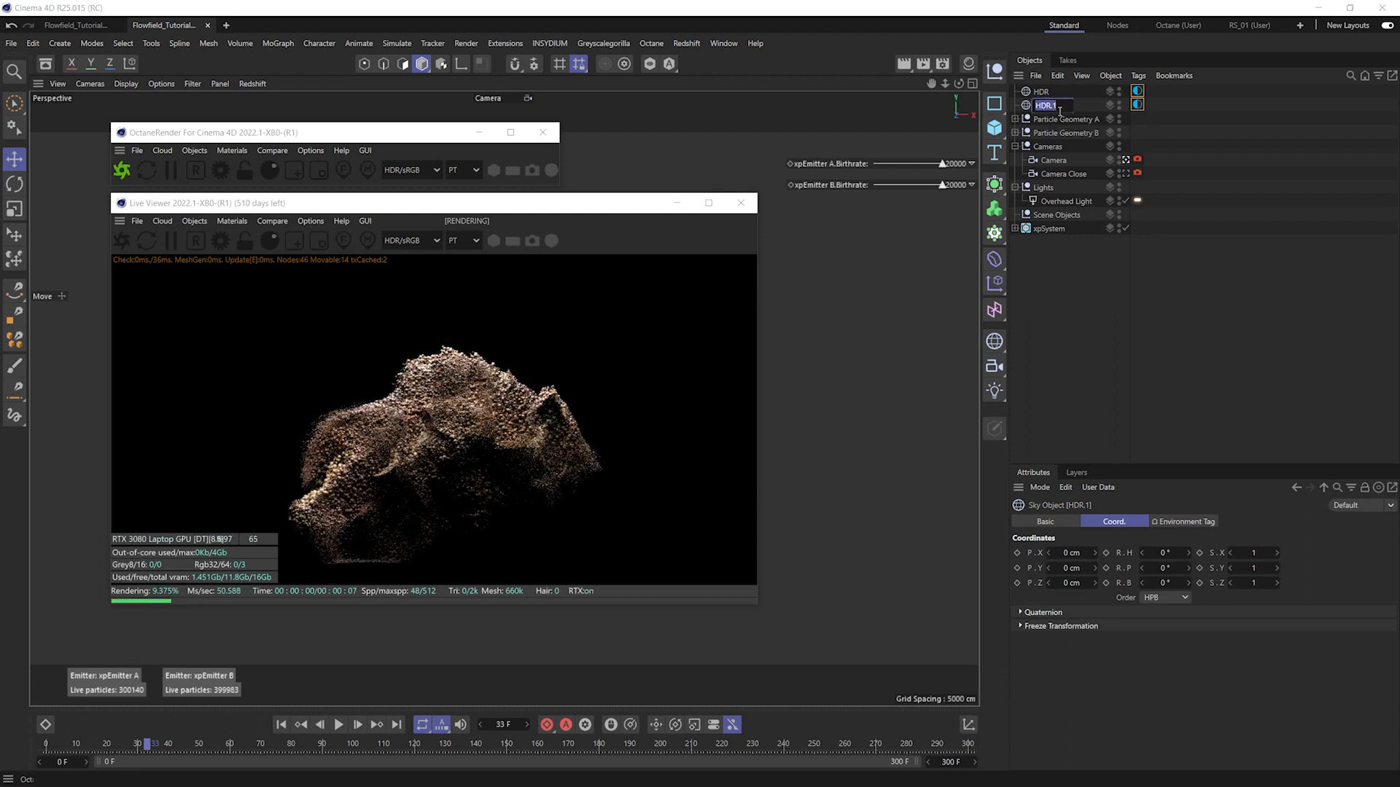
pyautogui.write('VISIBL')
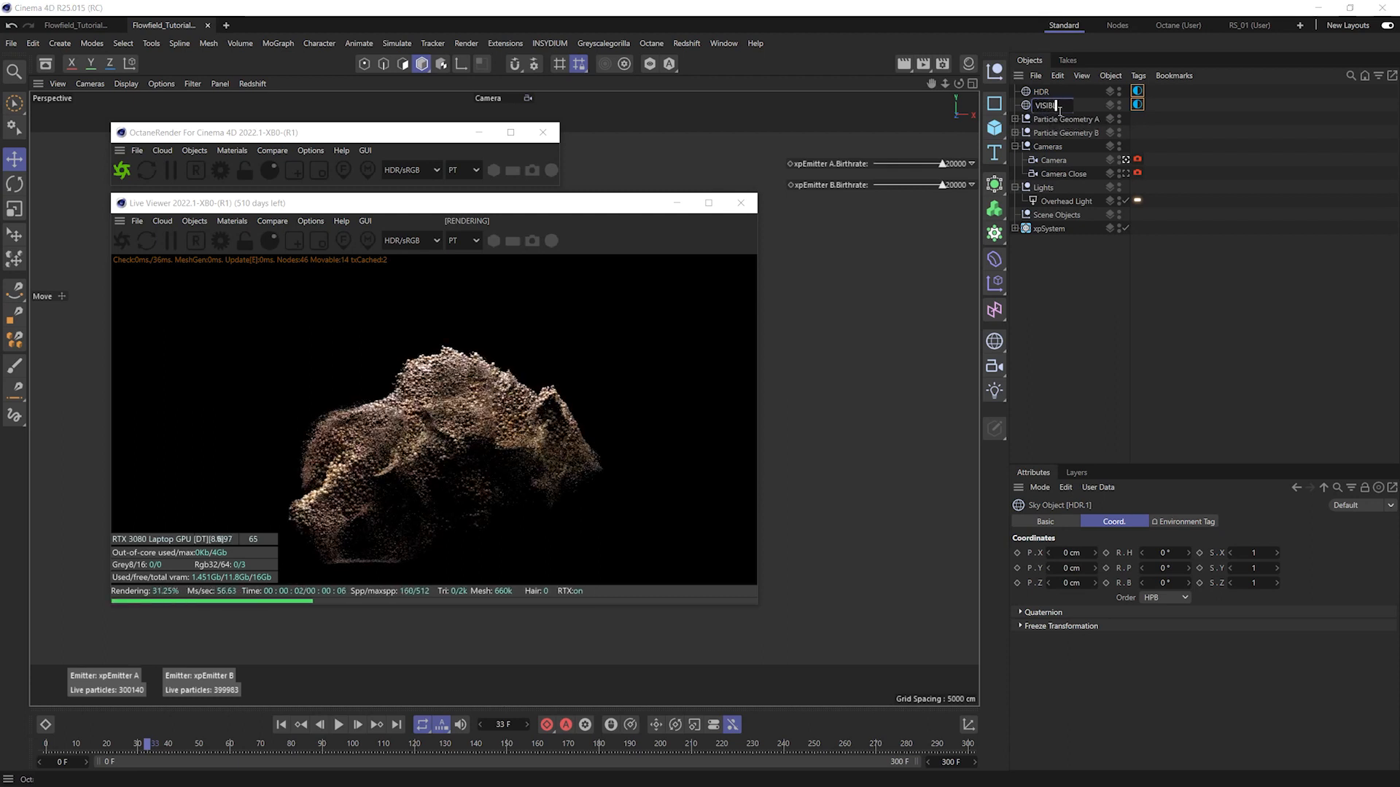
pyautogui.write('E')
pyautogui.press('Return')
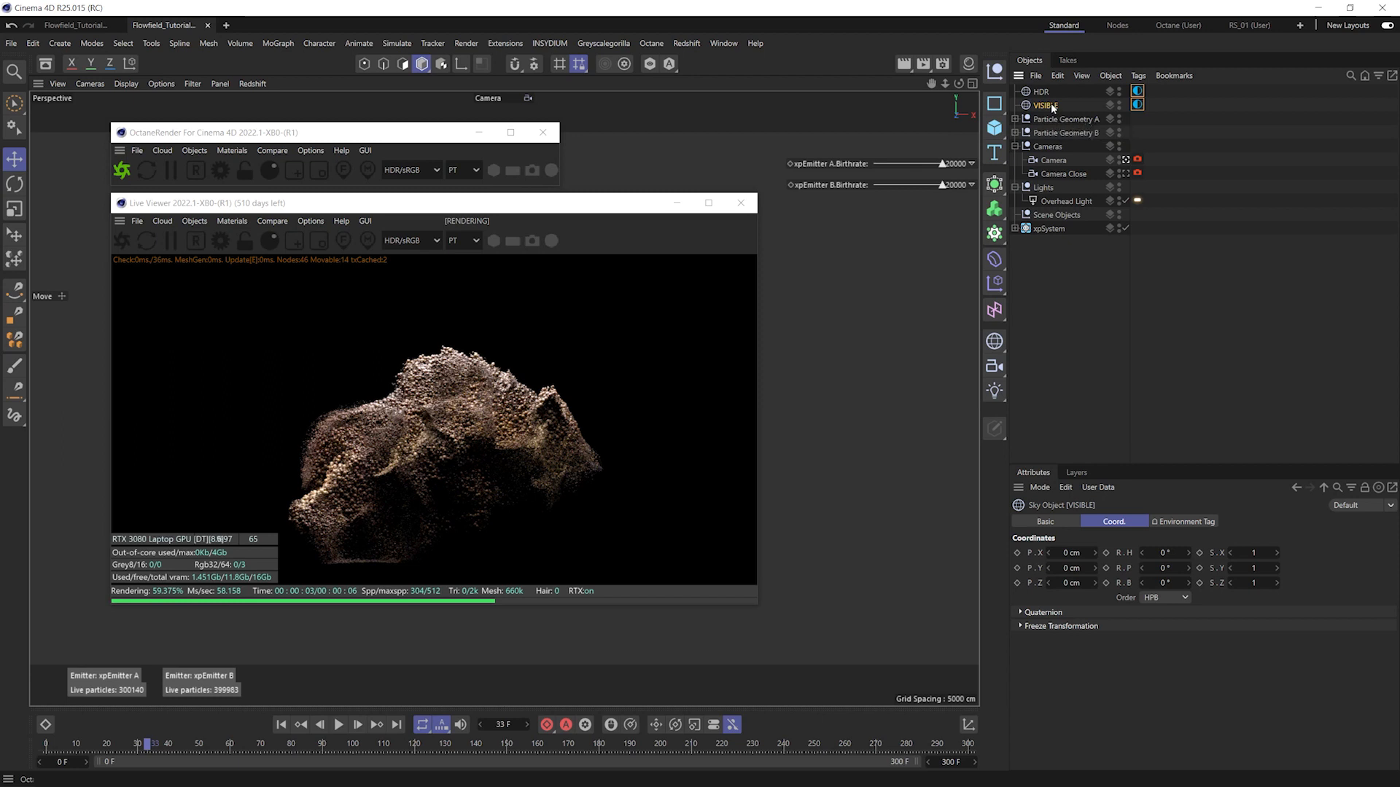
# - Set the VISIBLE sky's environment tag type to Visible environment
pyautogui.click(1138, 104)
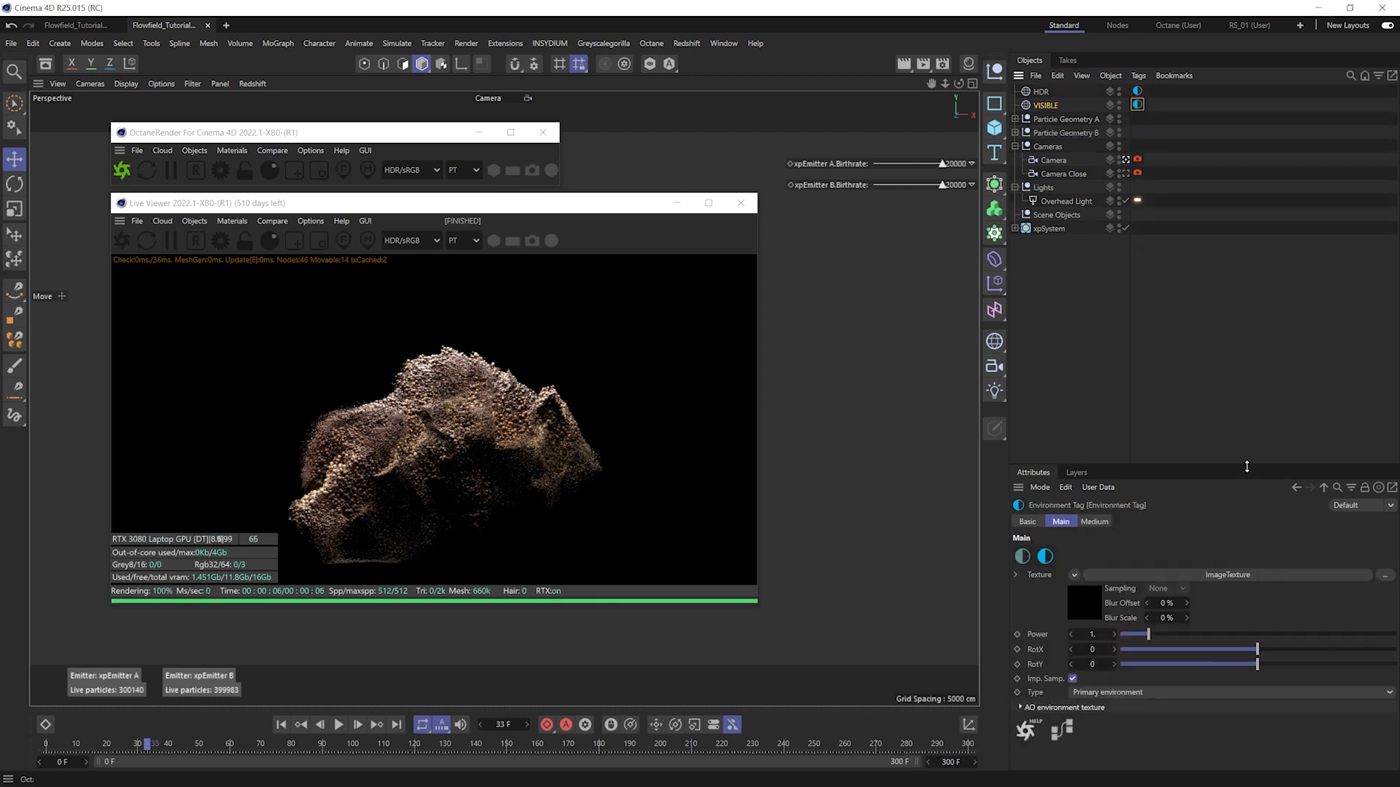
pyautogui.moveTo(1247, 467); pyautogui.dragTo(1258, 312)
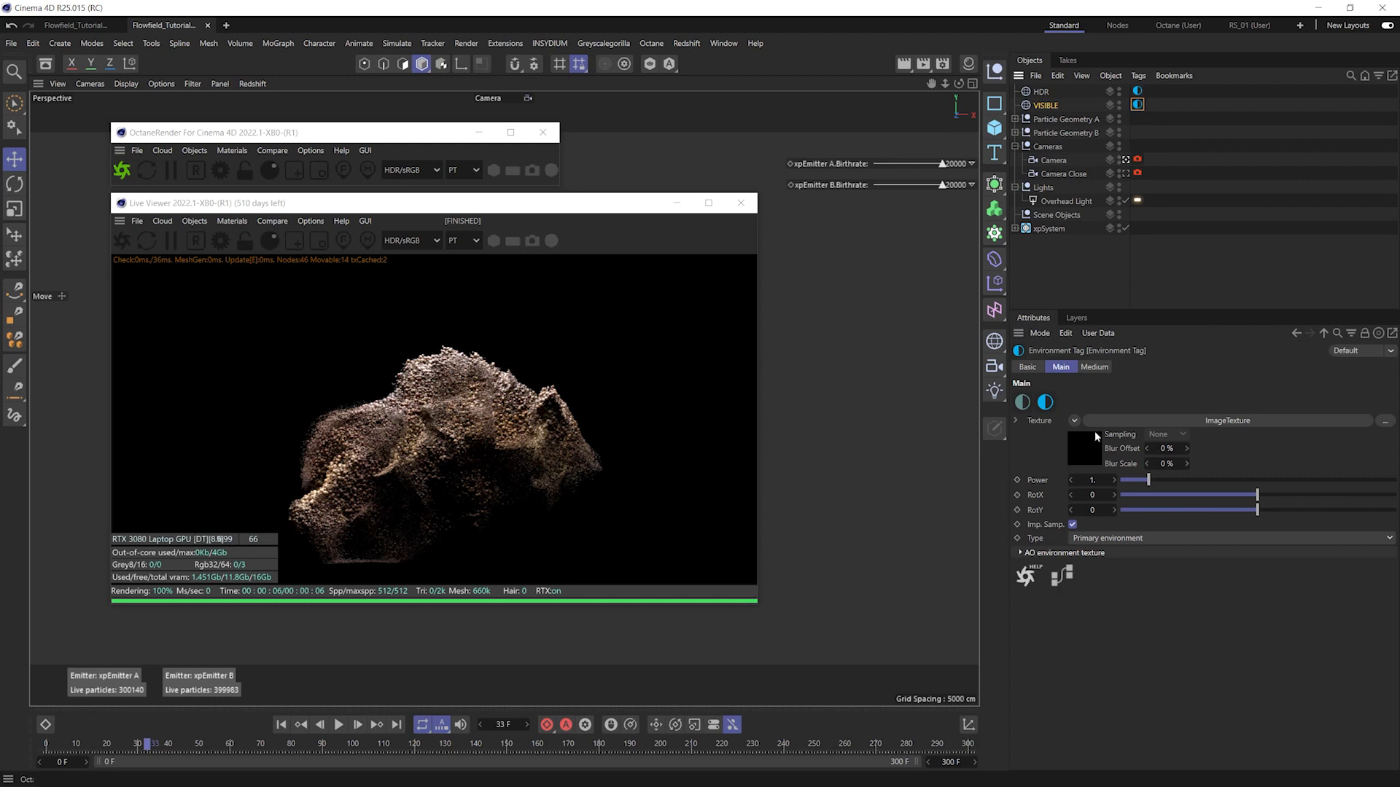
pyautogui.click(1054, 106)
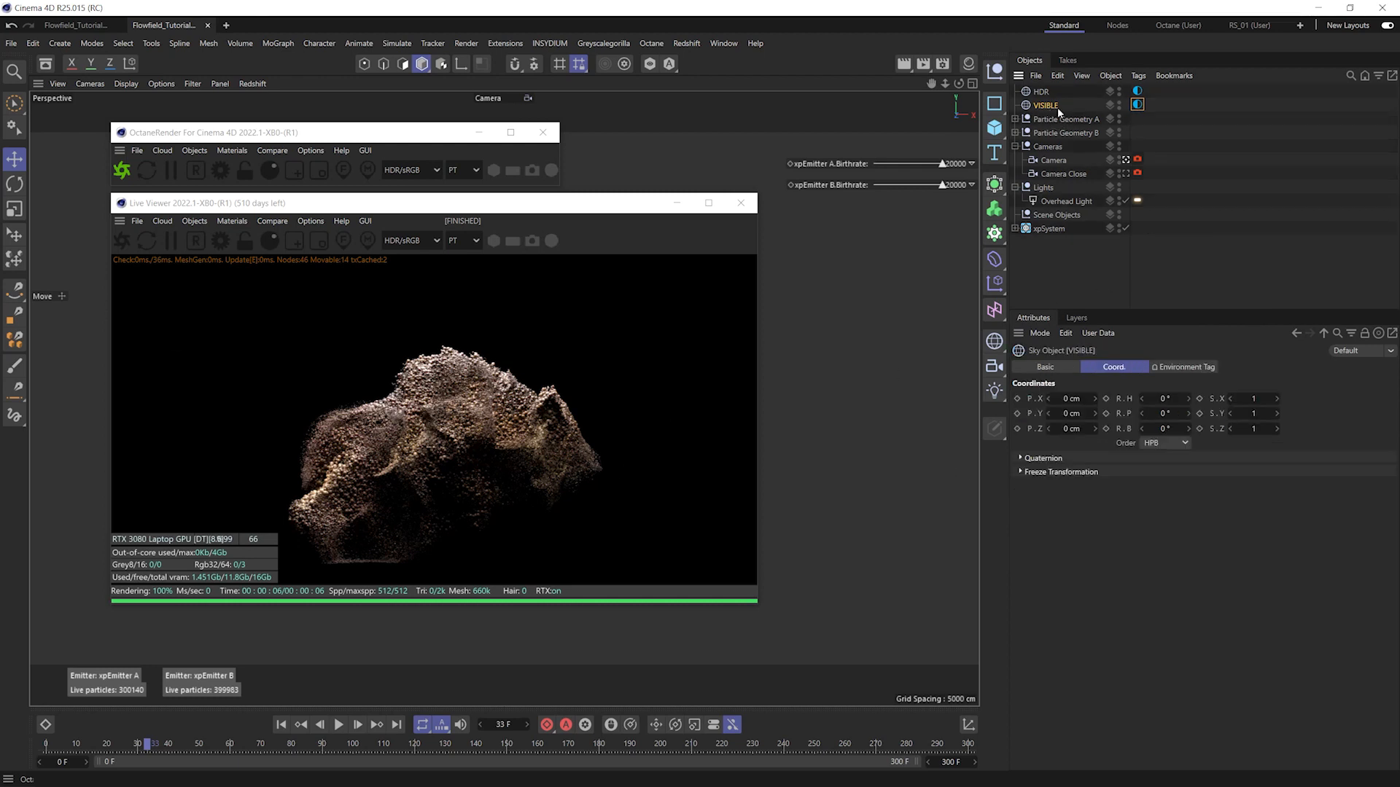
pyautogui.click(1139, 106)
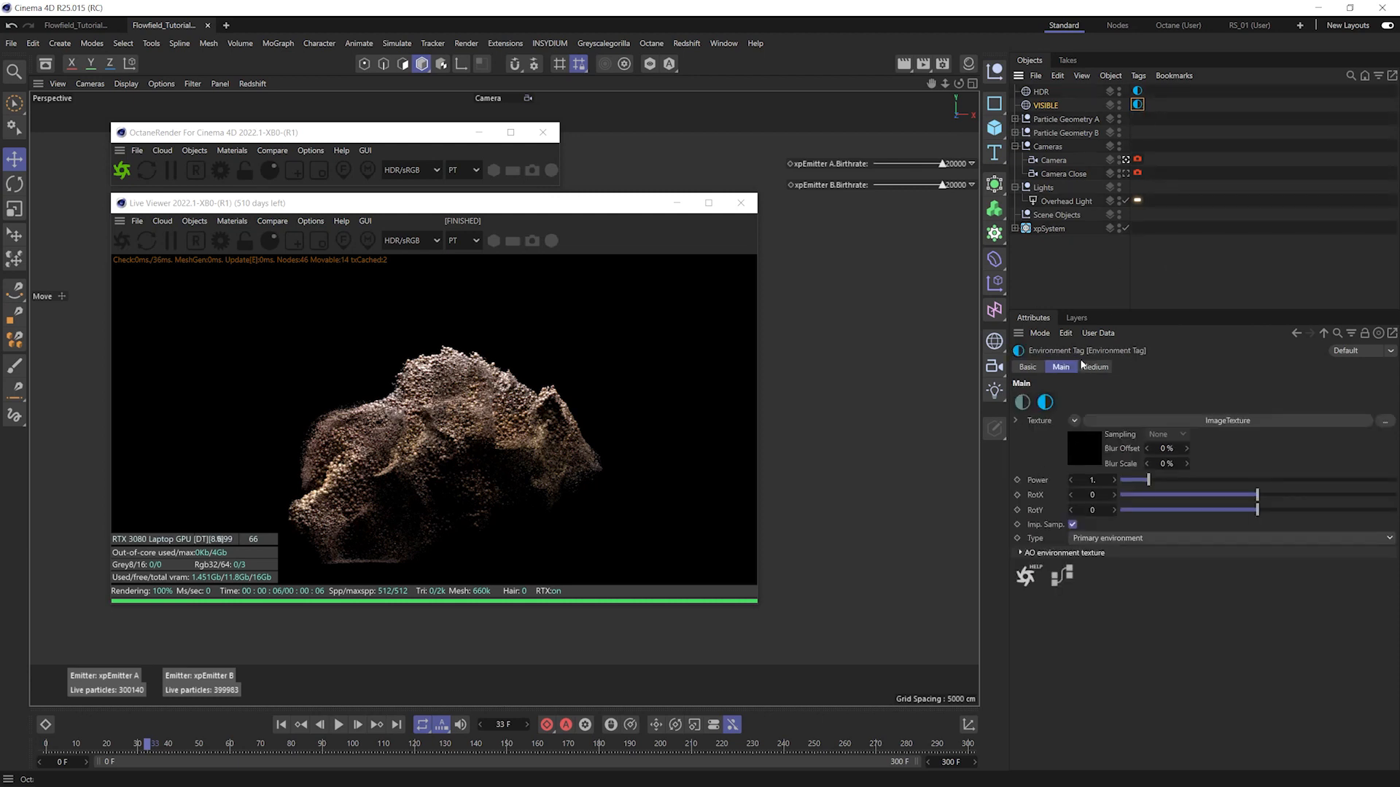
pyautogui.click(1117, 539)
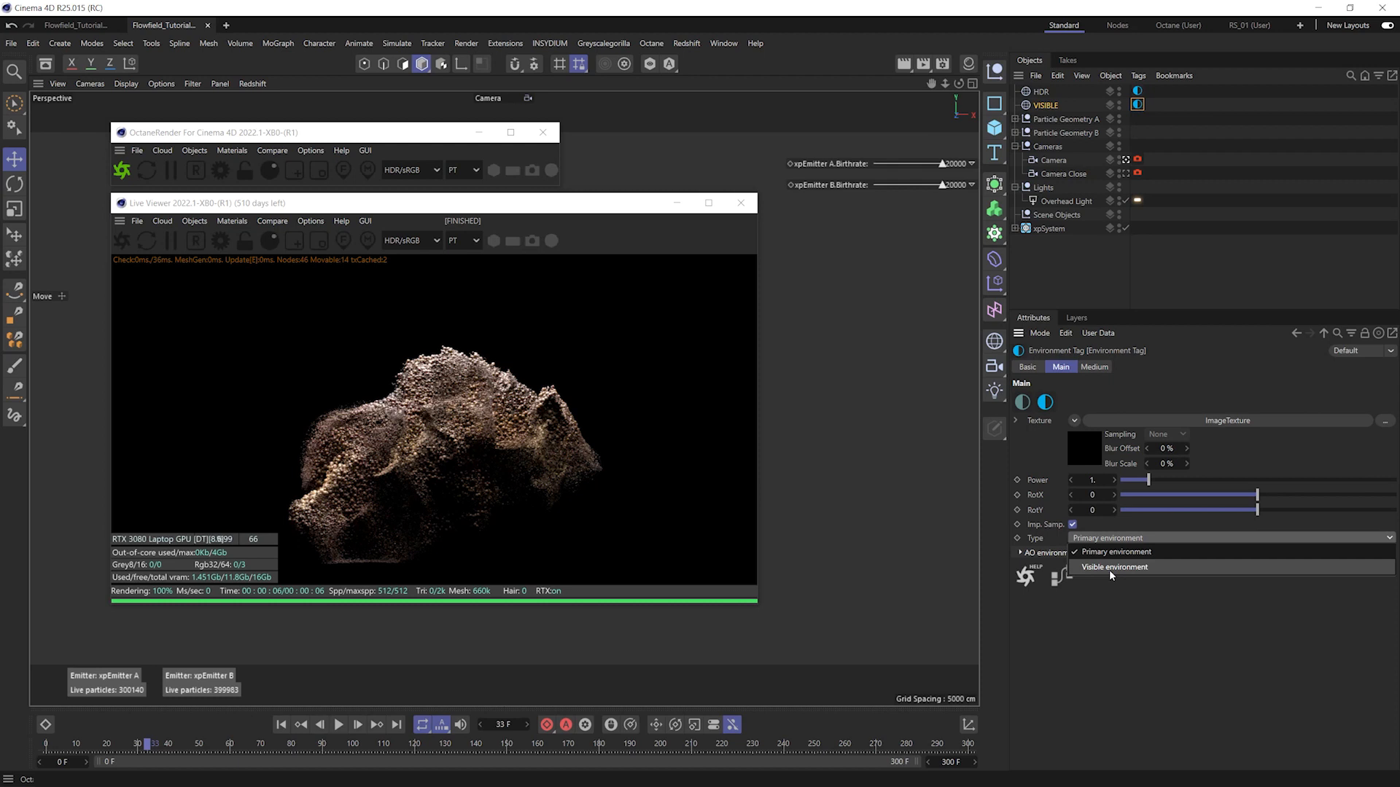
pyautogui.click(1110, 567)
# - Disable the Overhead Light and load abandoned_greenhouse_4k.exr as the HDR sky's environment texture
pyautogui.click(1138, 91)
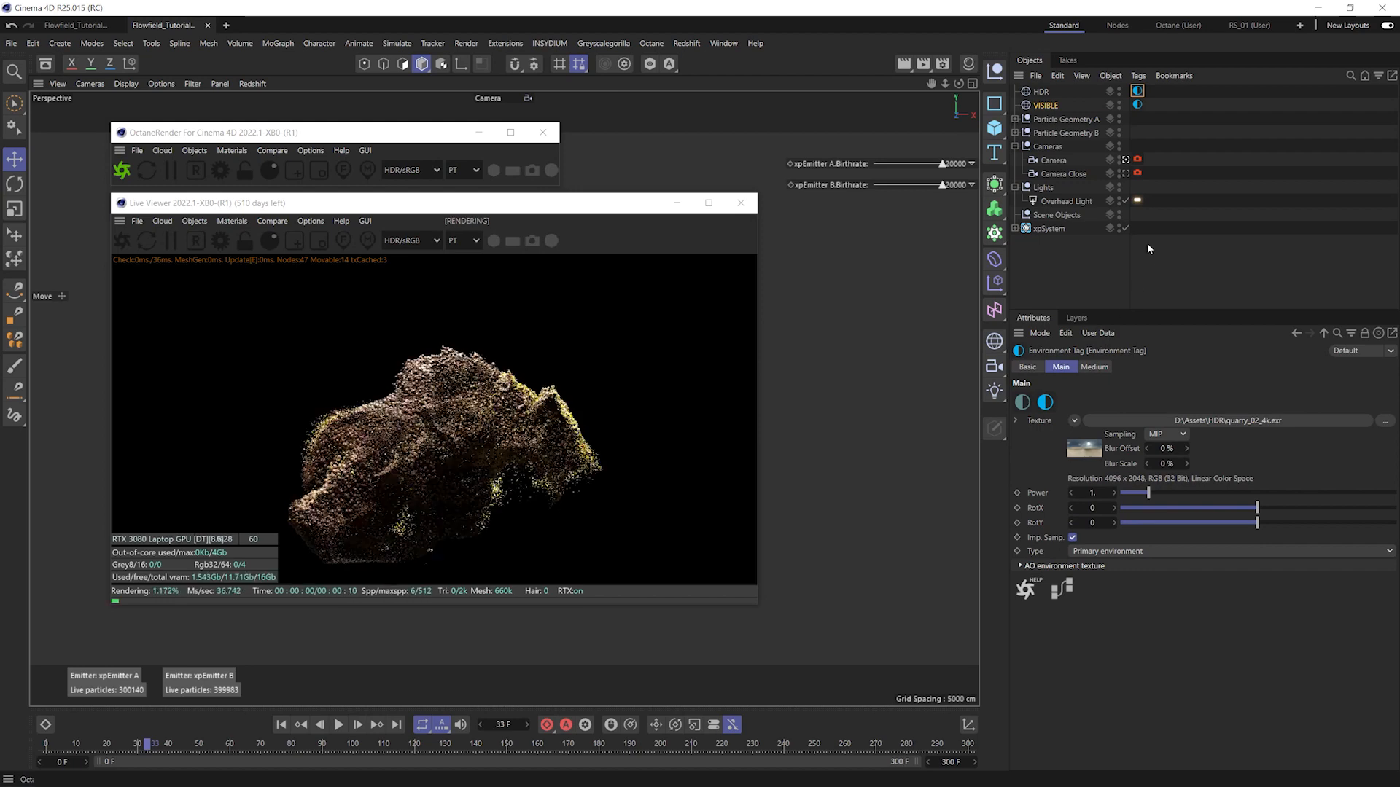
pyautogui.click(1126, 200)
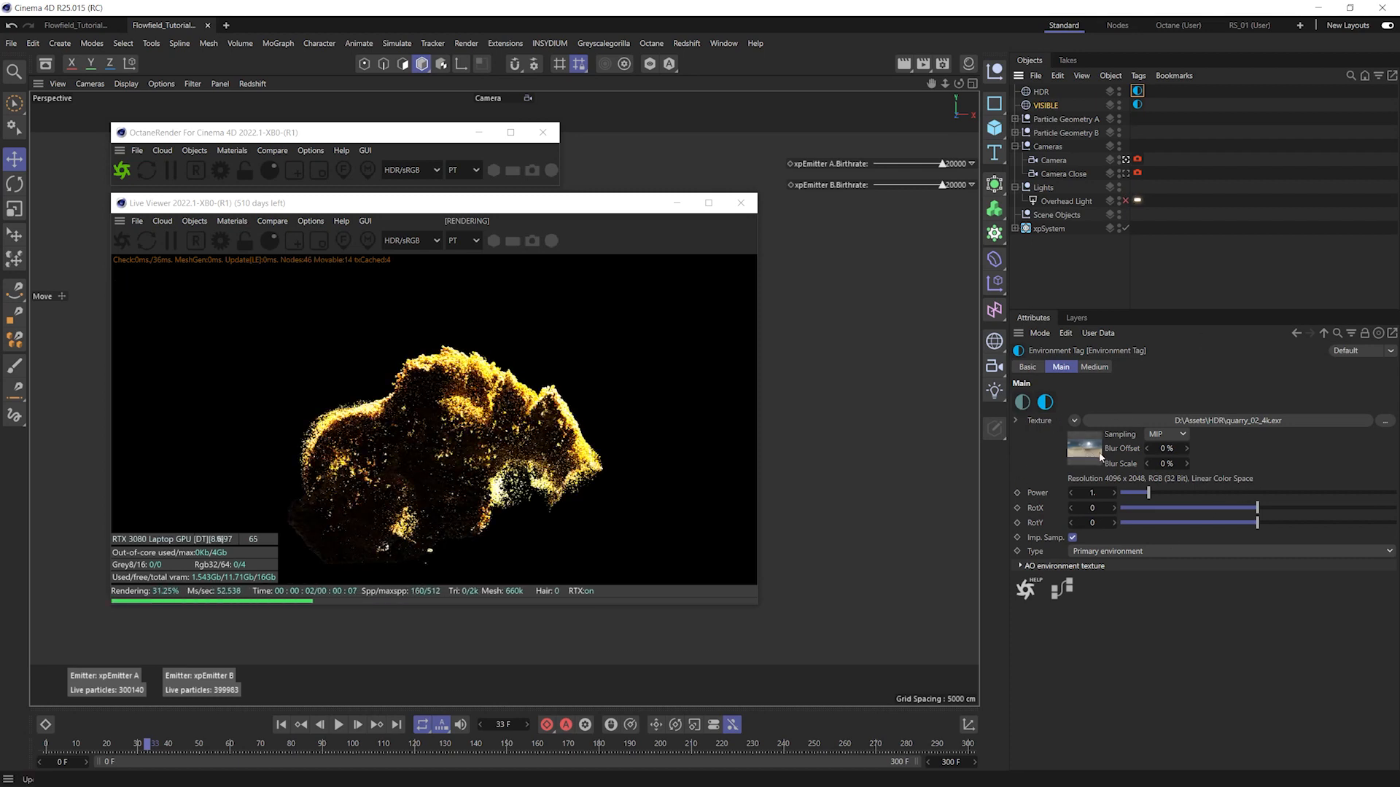
pyautogui.click(1386, 421)
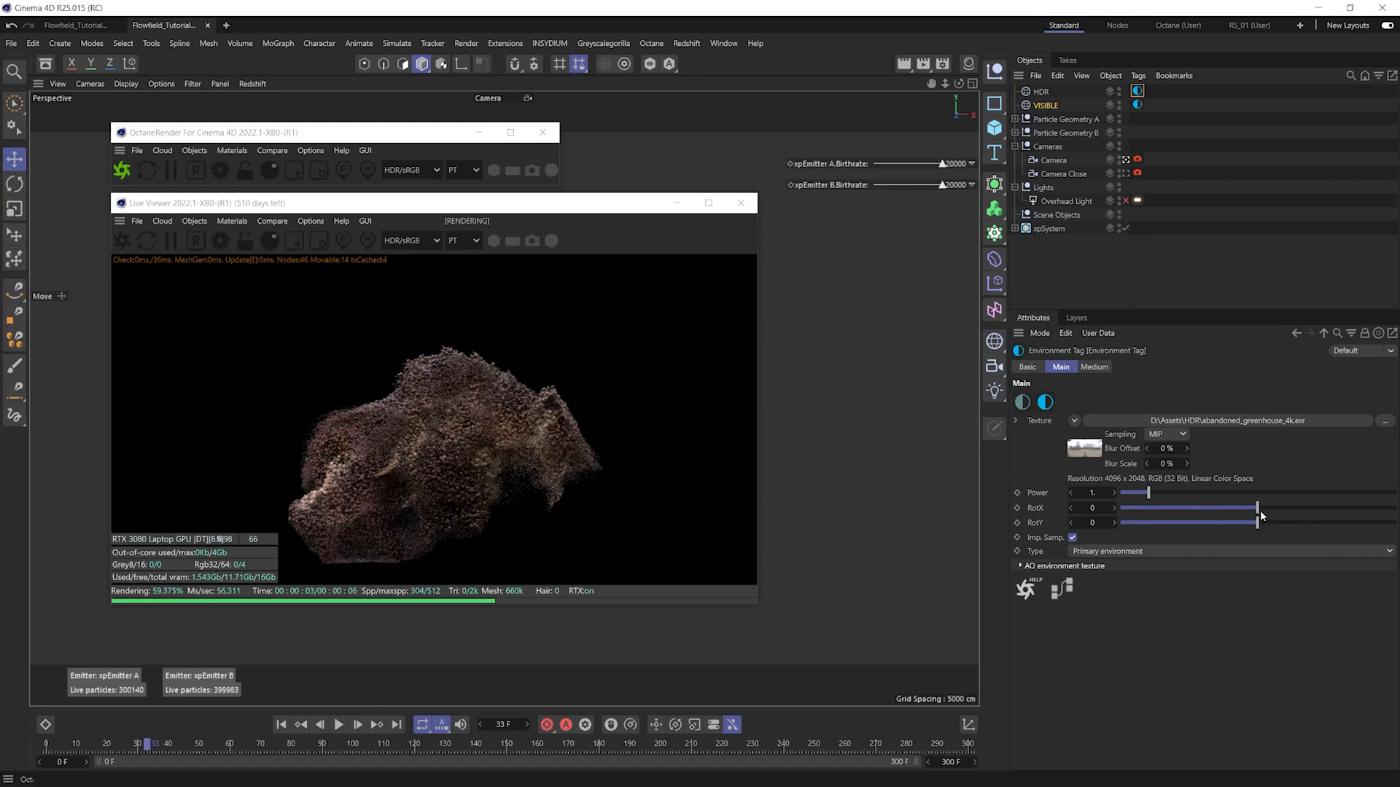
# - Rotate the HDR environment to a RotX of about 0.3 and re-enable the Overhead Light
pyautogui.moveTo(1260, 510); pyautogui.dragTo(1298, 511)
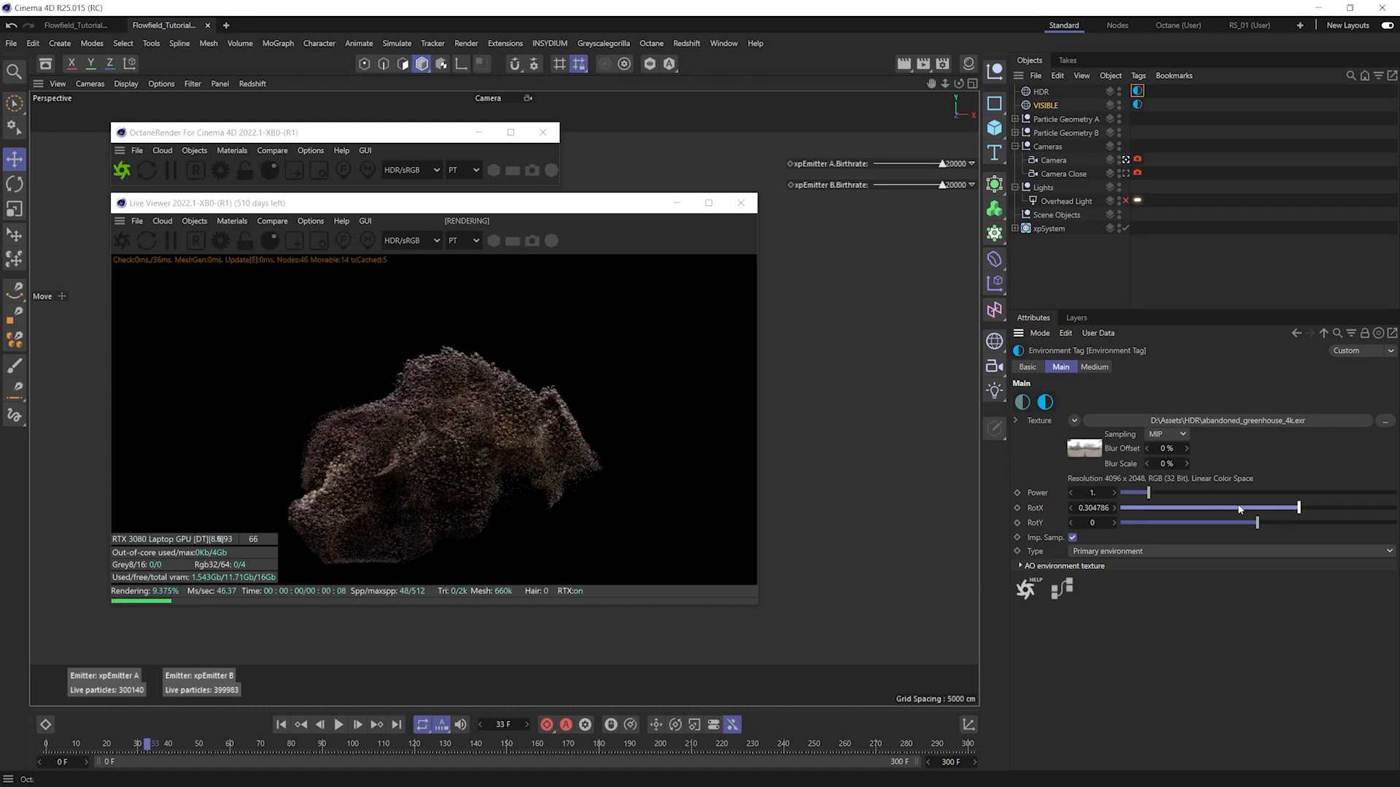
pyautogui.click(1132, 217)
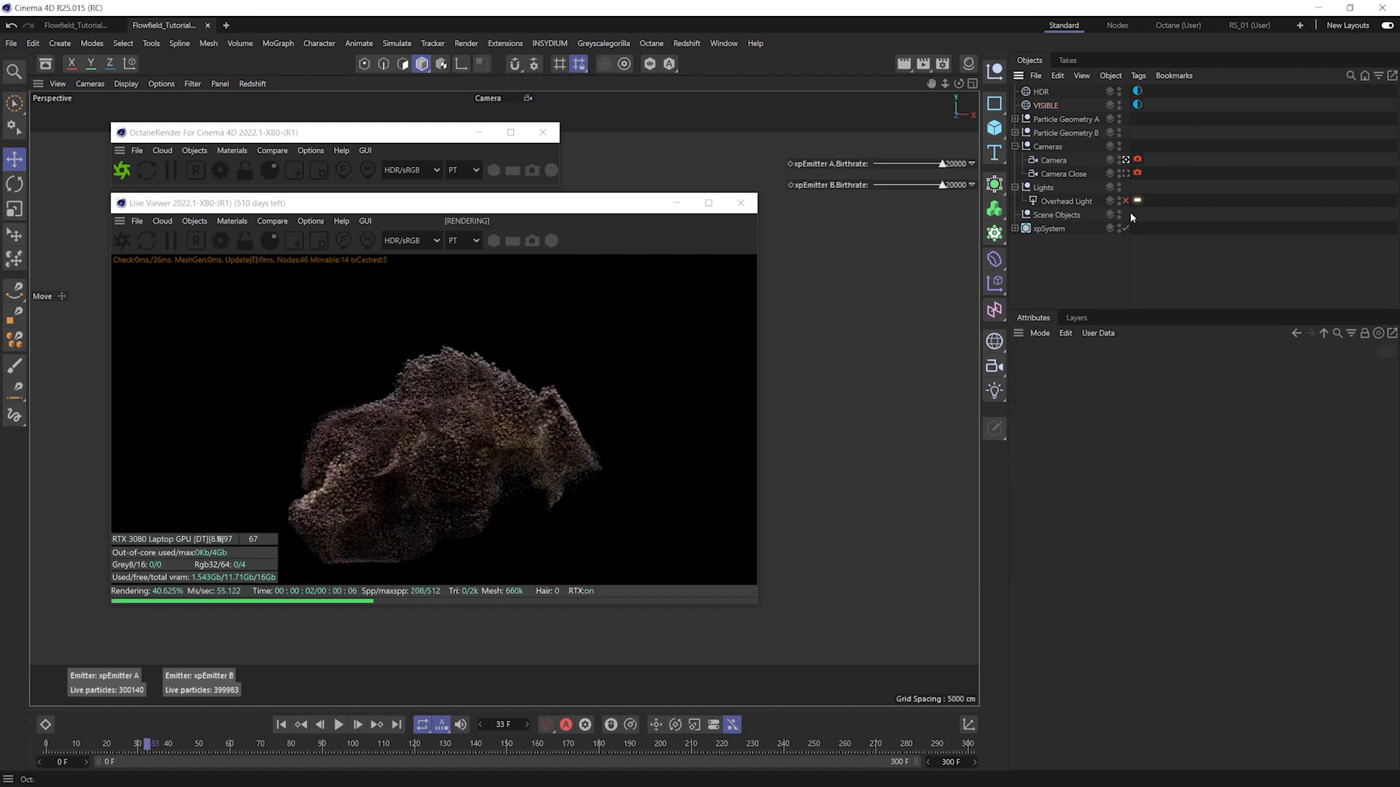
pyautogui.click(1125, 201)
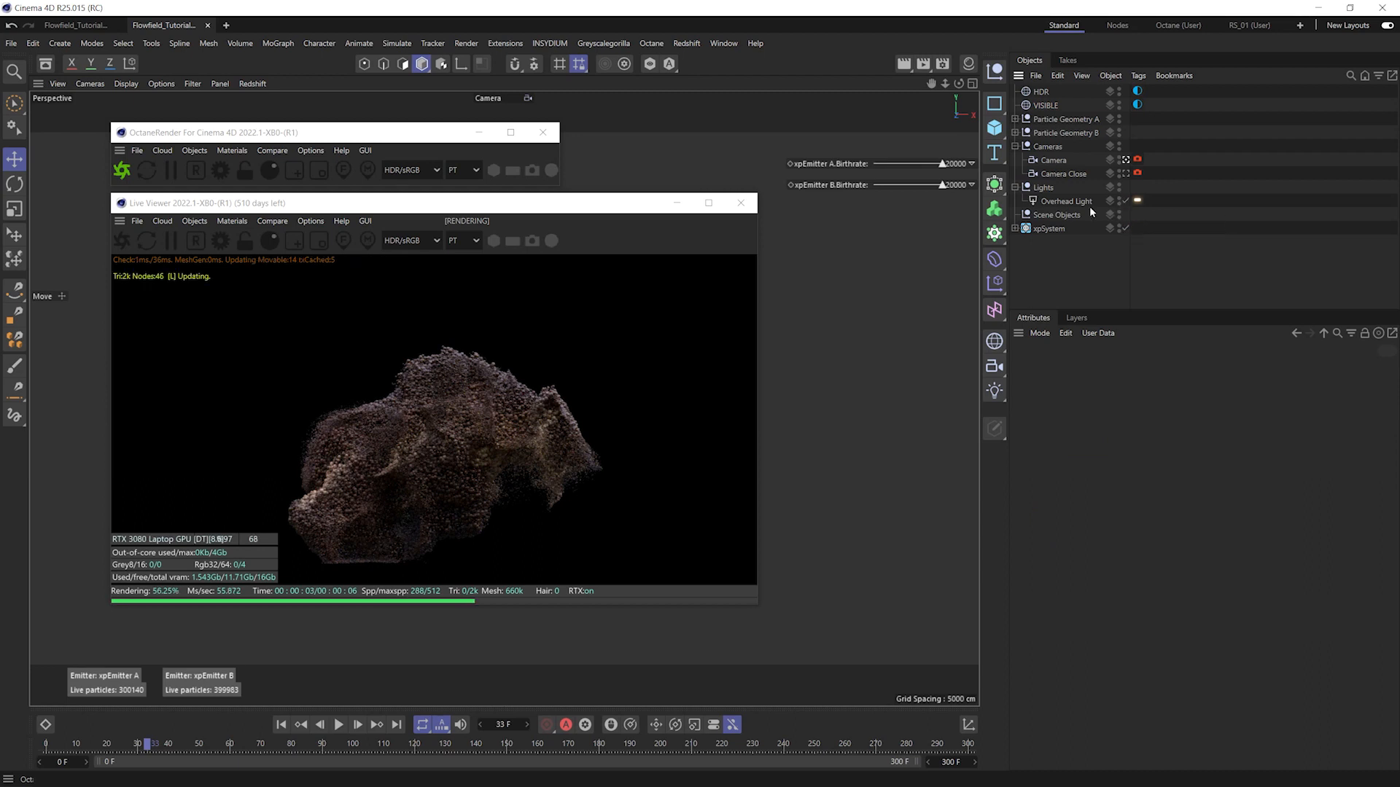
# - Look through Camera Close and open the XP_A material in the Octane Node Editor
pyautogui.click(1126, 173)
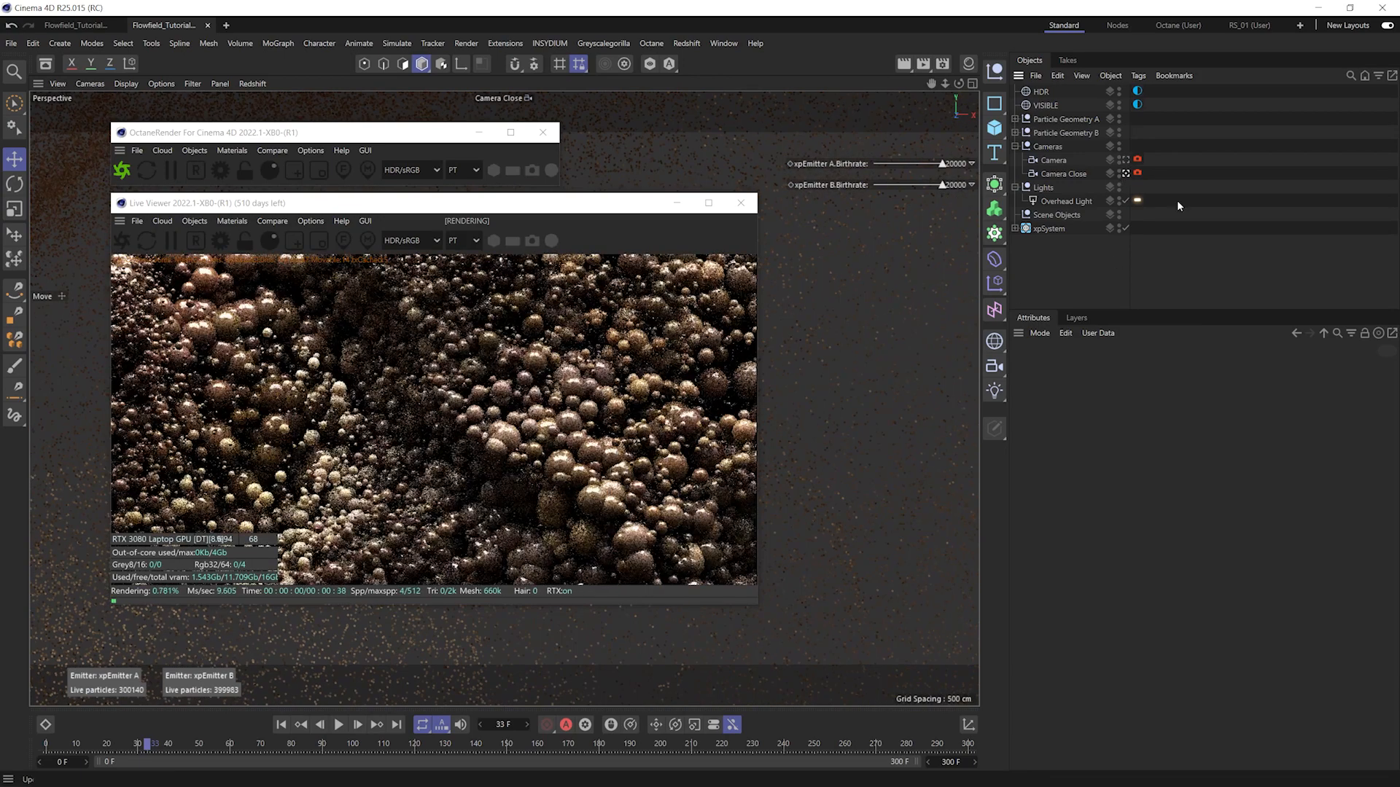
pyautogui.click(1069, 174)
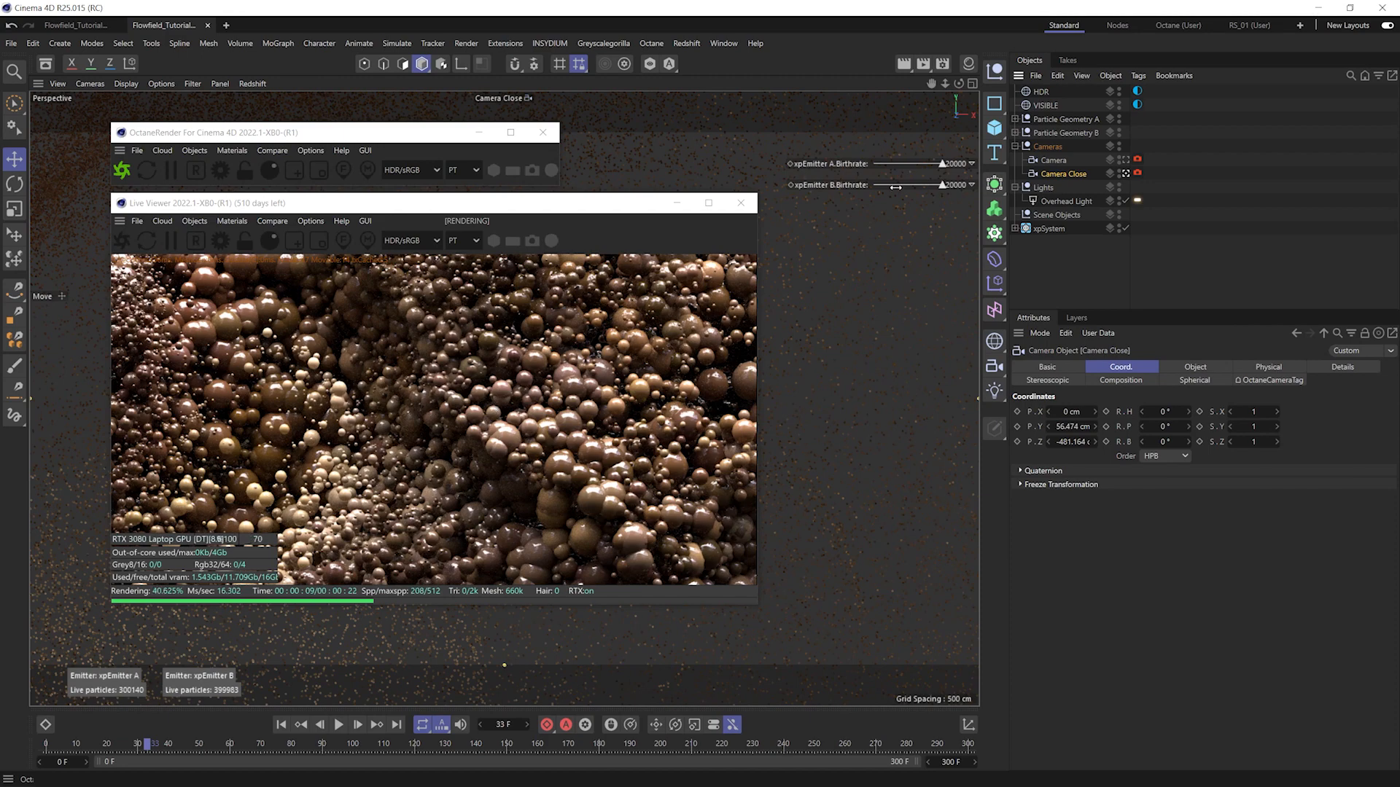
pyautogui.hotkey('shift', 'F2')
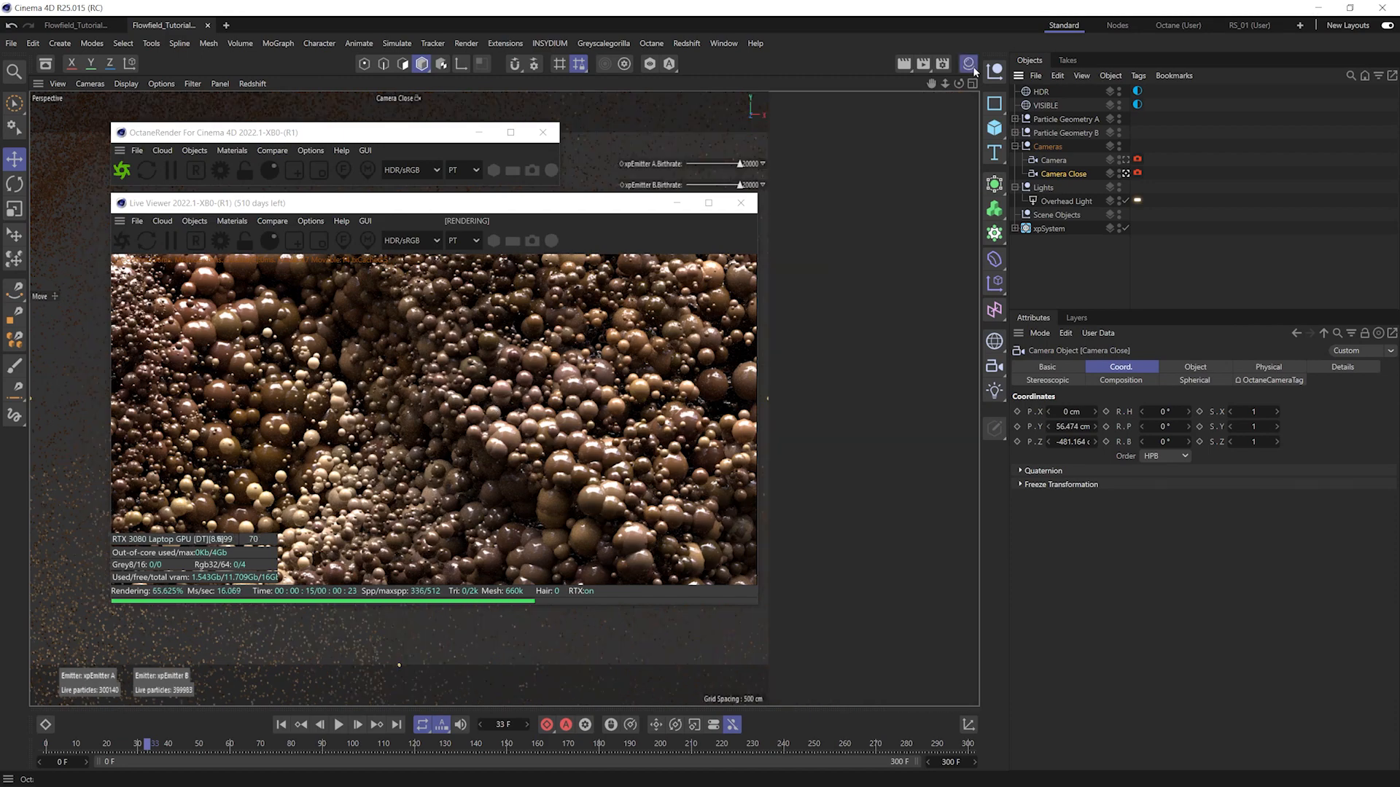
pyautogui.click(815, 130)
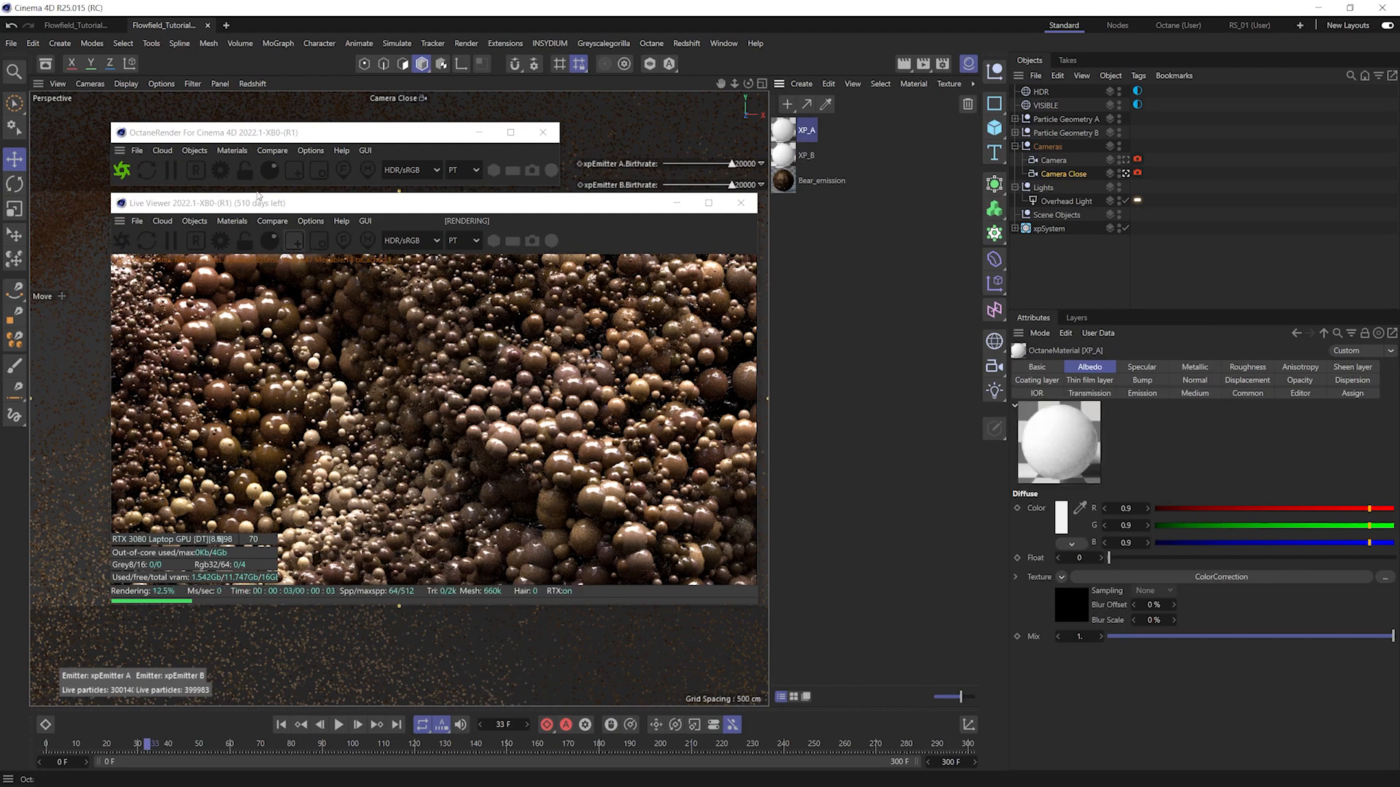
pyautogui.click(229, 151)
pyautogui.click(261, 183)
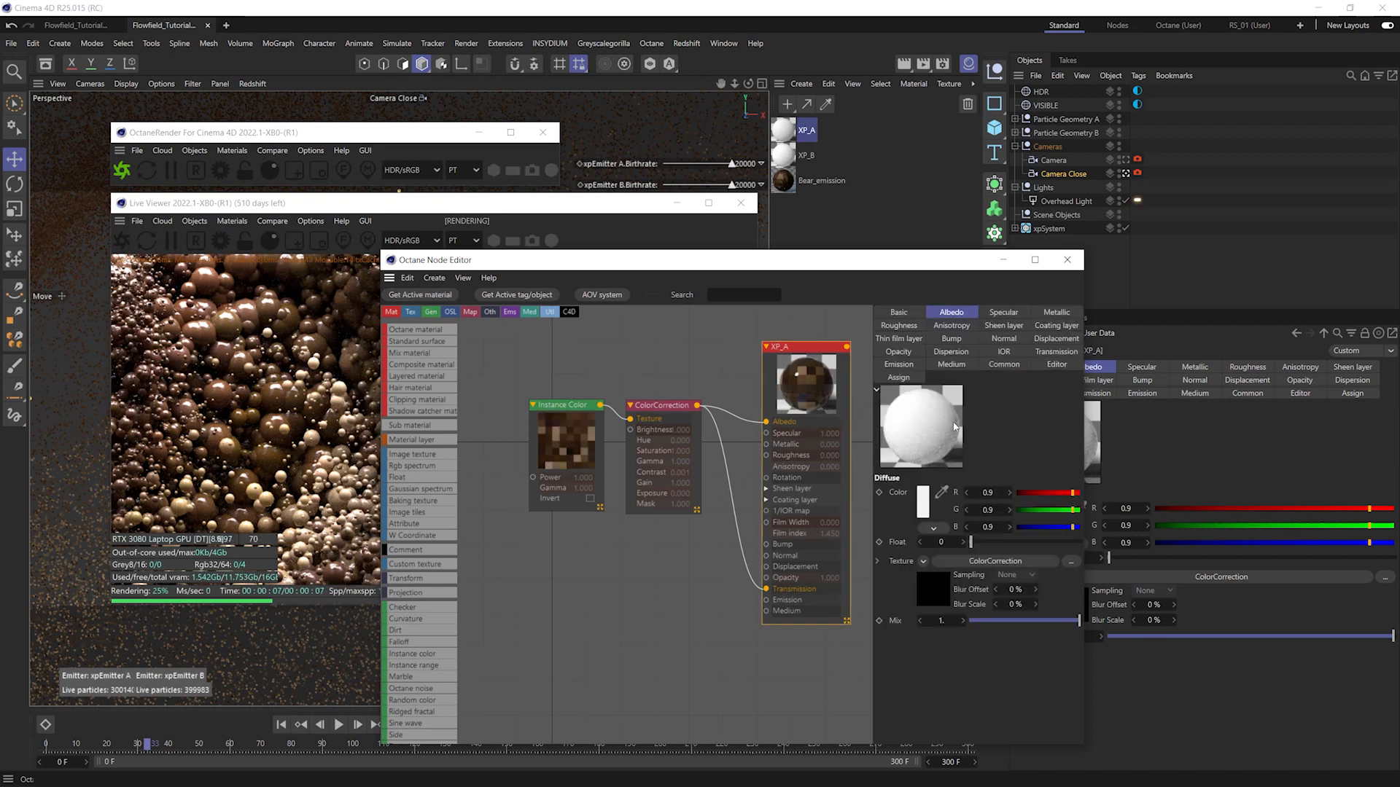
# - Try a roughness of 0.2 on the XP_A material and settle on 0.3
pyautogui.click(899, 325)
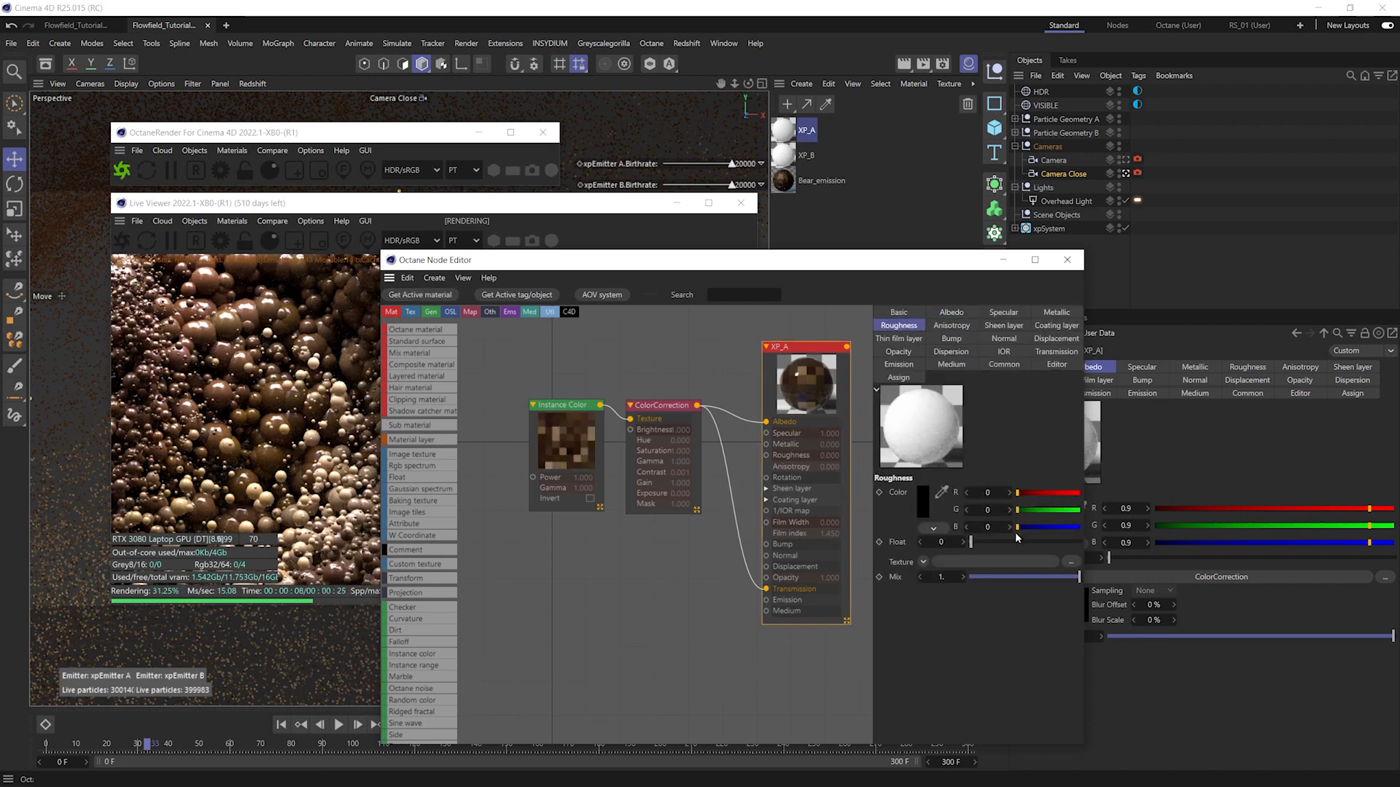
pyautogui.click(958, 541)
pyautogui.write('1')
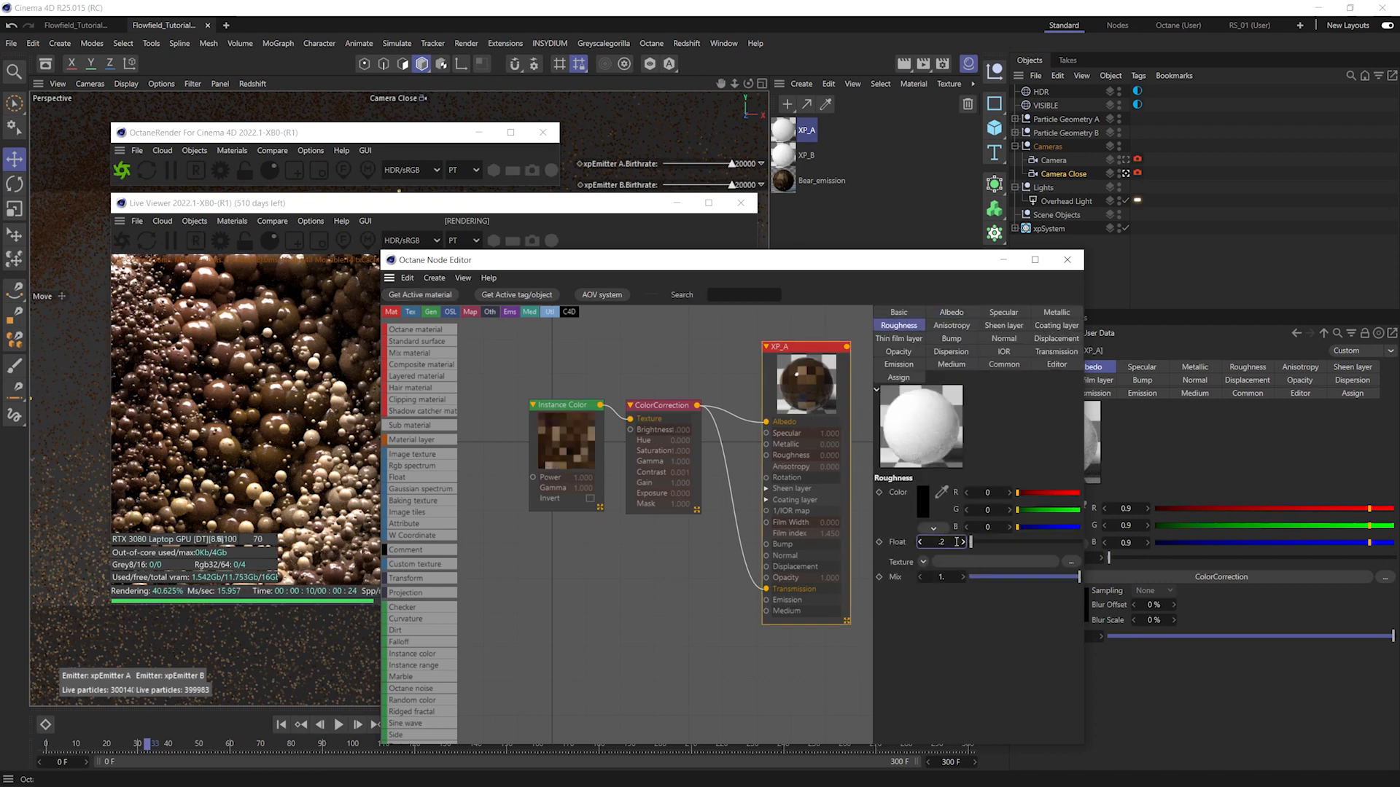
pyautogui.press('Return')
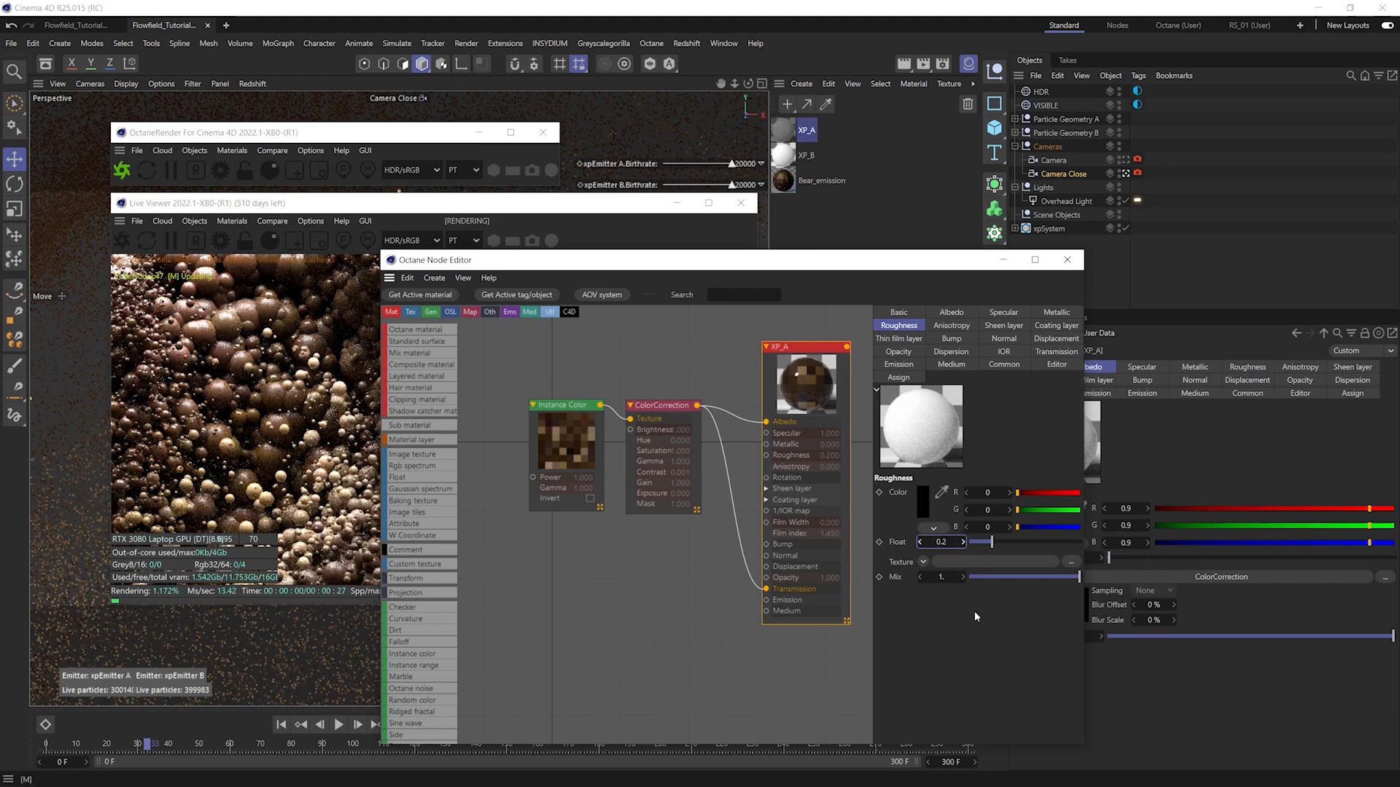
pyautogui.click(419, 440)
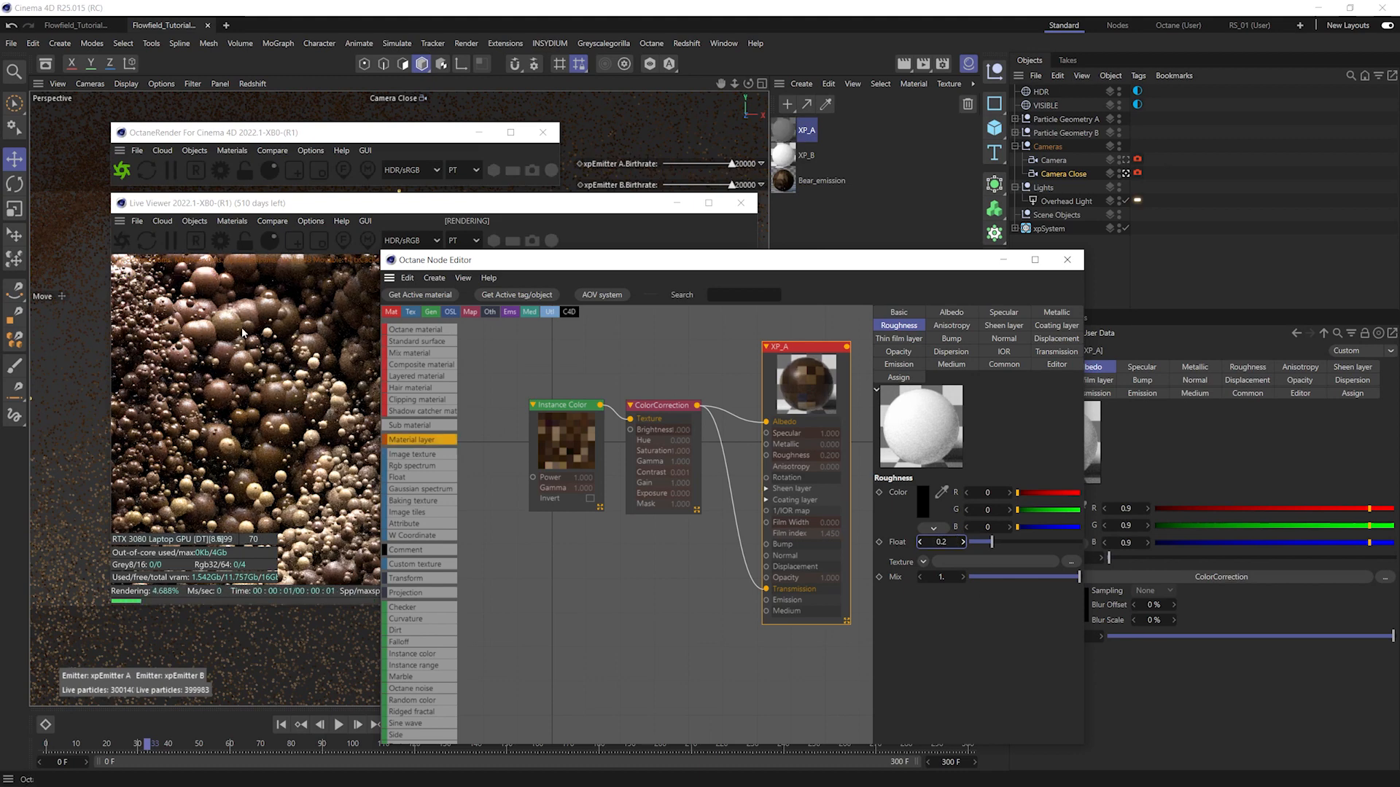
pyautogui.doubleClick(933, 542)
pyautogui.write('1')
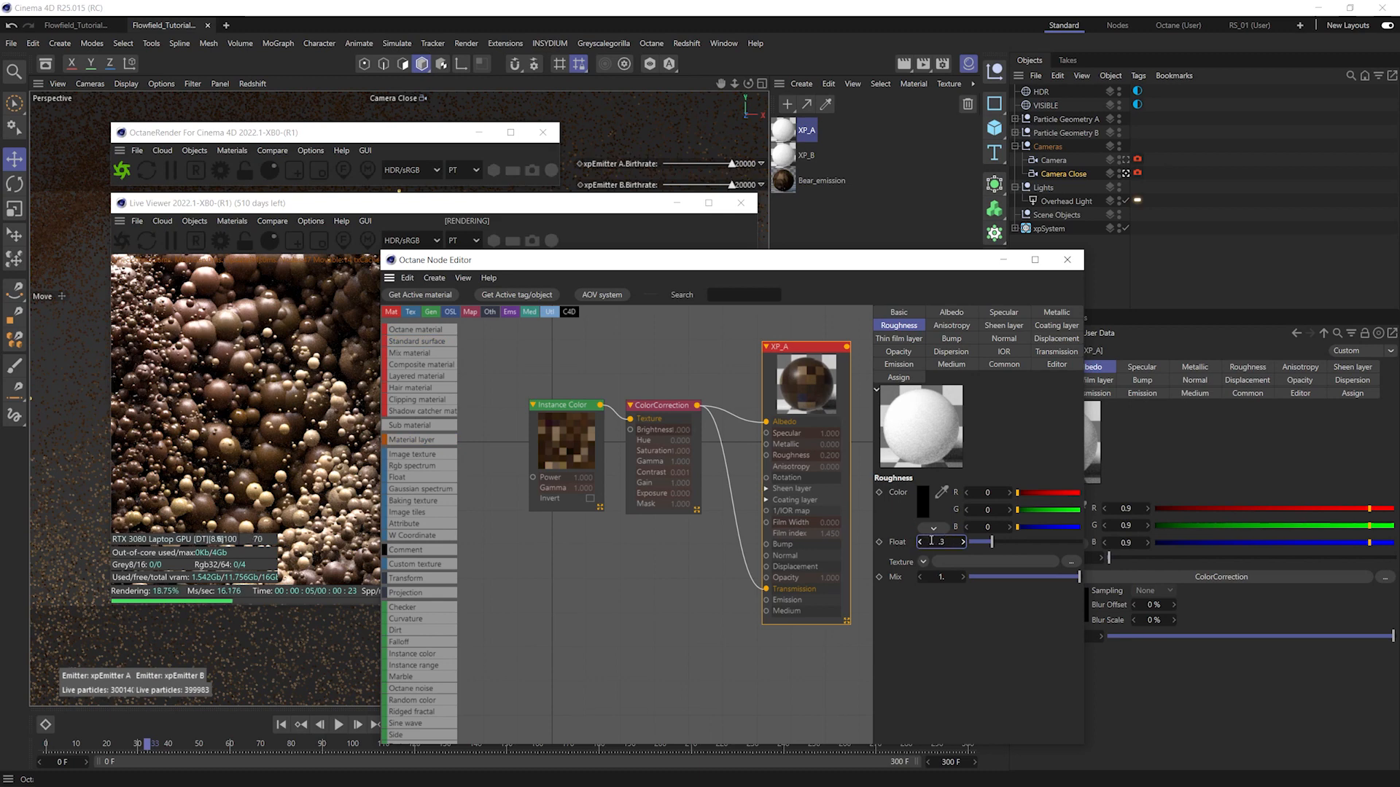
pyautogui.press('Return')
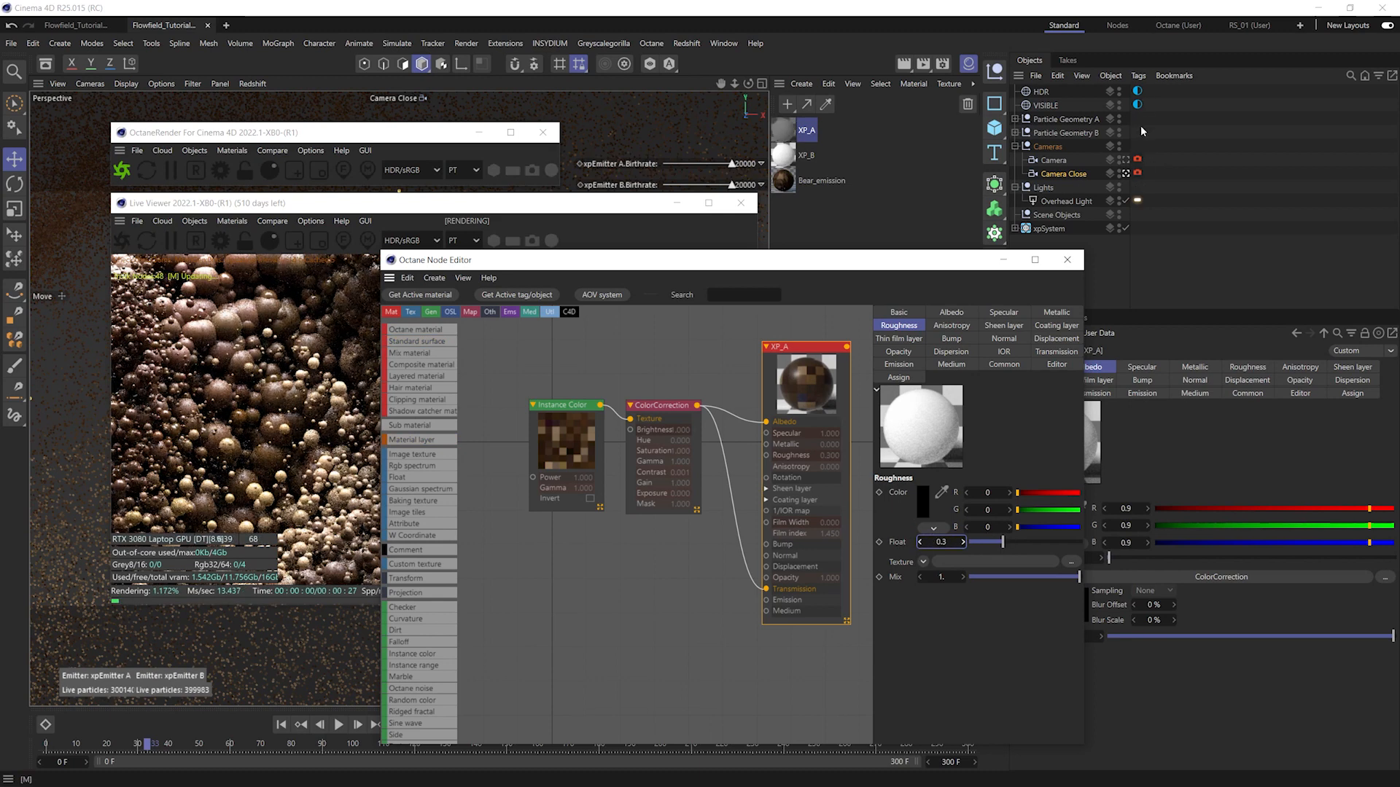
# - Set the XP_B material's roughness to 0.15 and close the Octane Node Editor
pyautogui.click(813, 156)
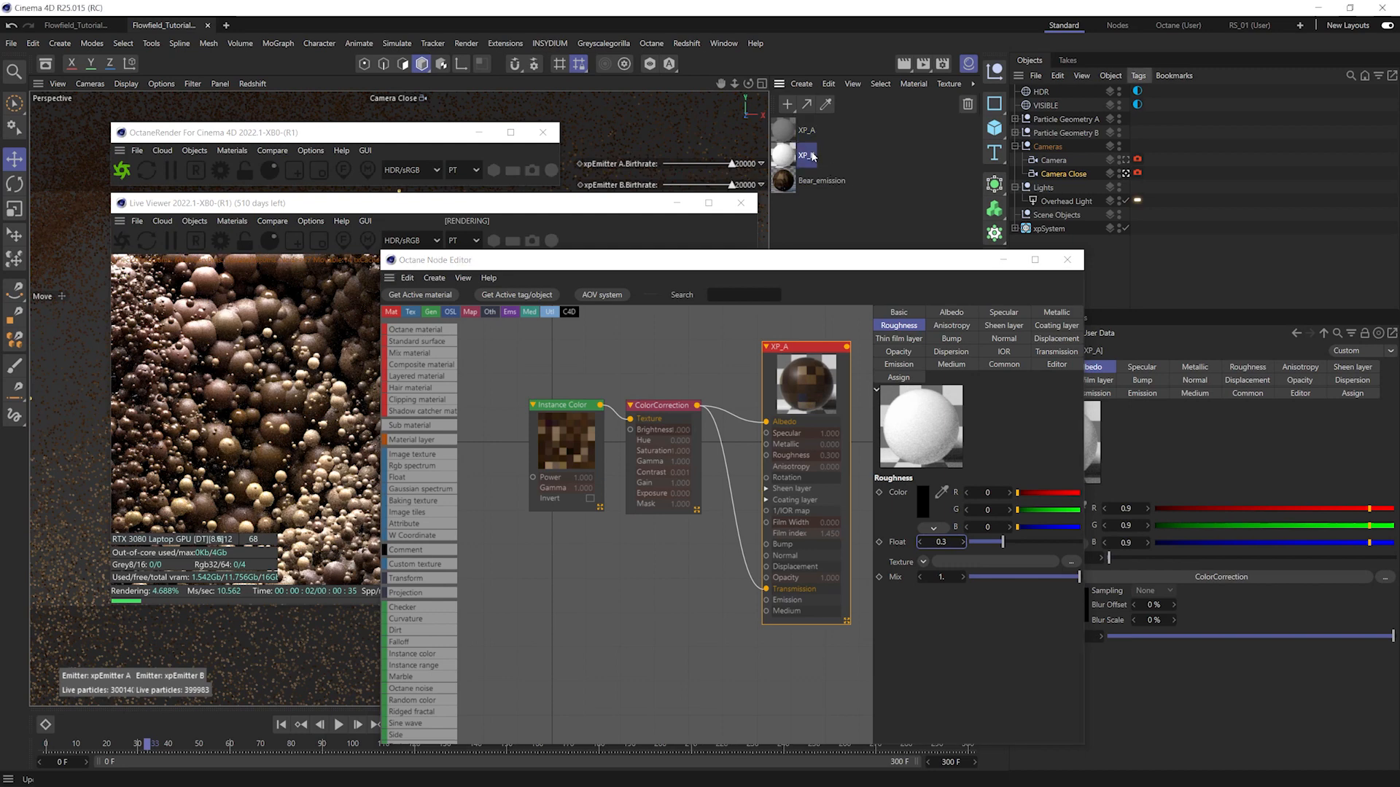
pyautogui.click(805, 387)
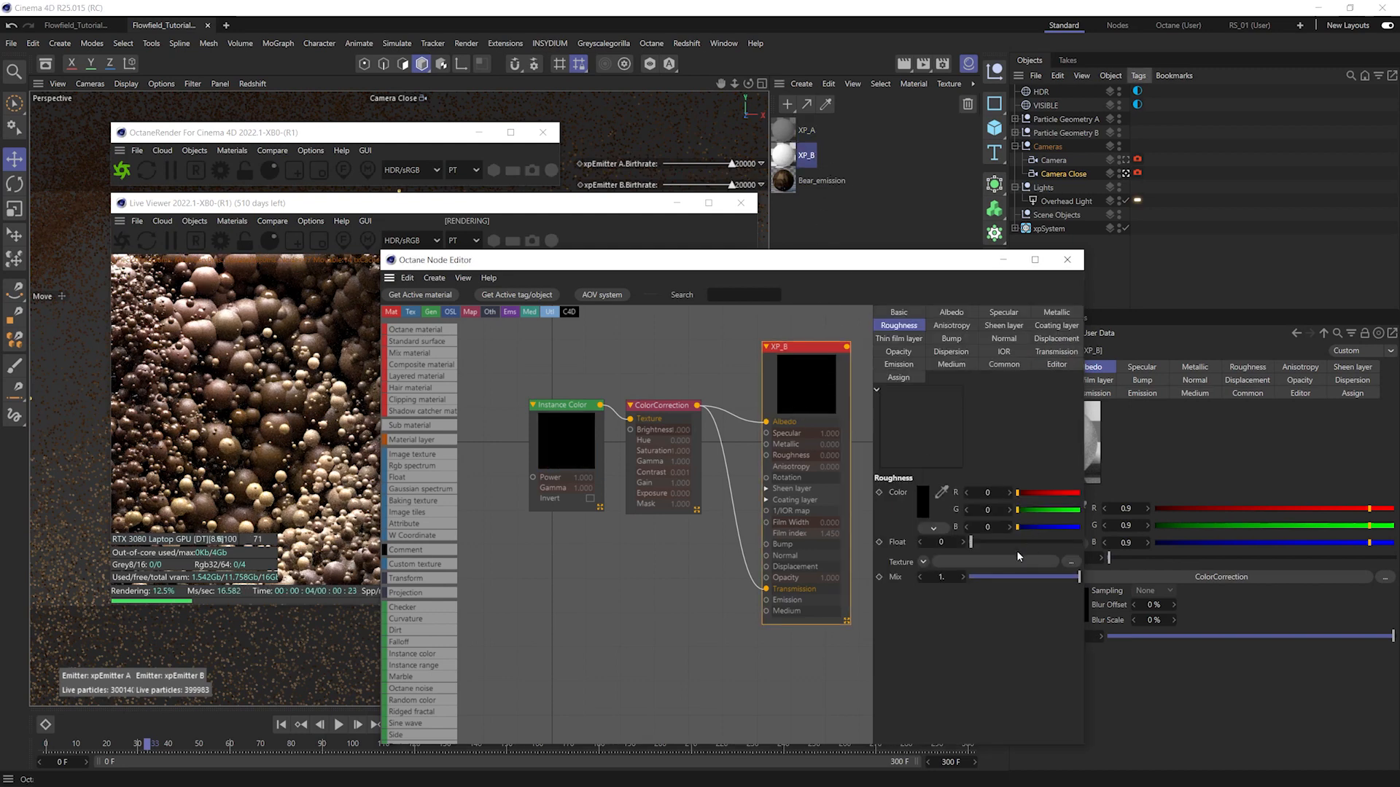
pyautogui.click(904, 326)
pyautogui.click(928, 542)
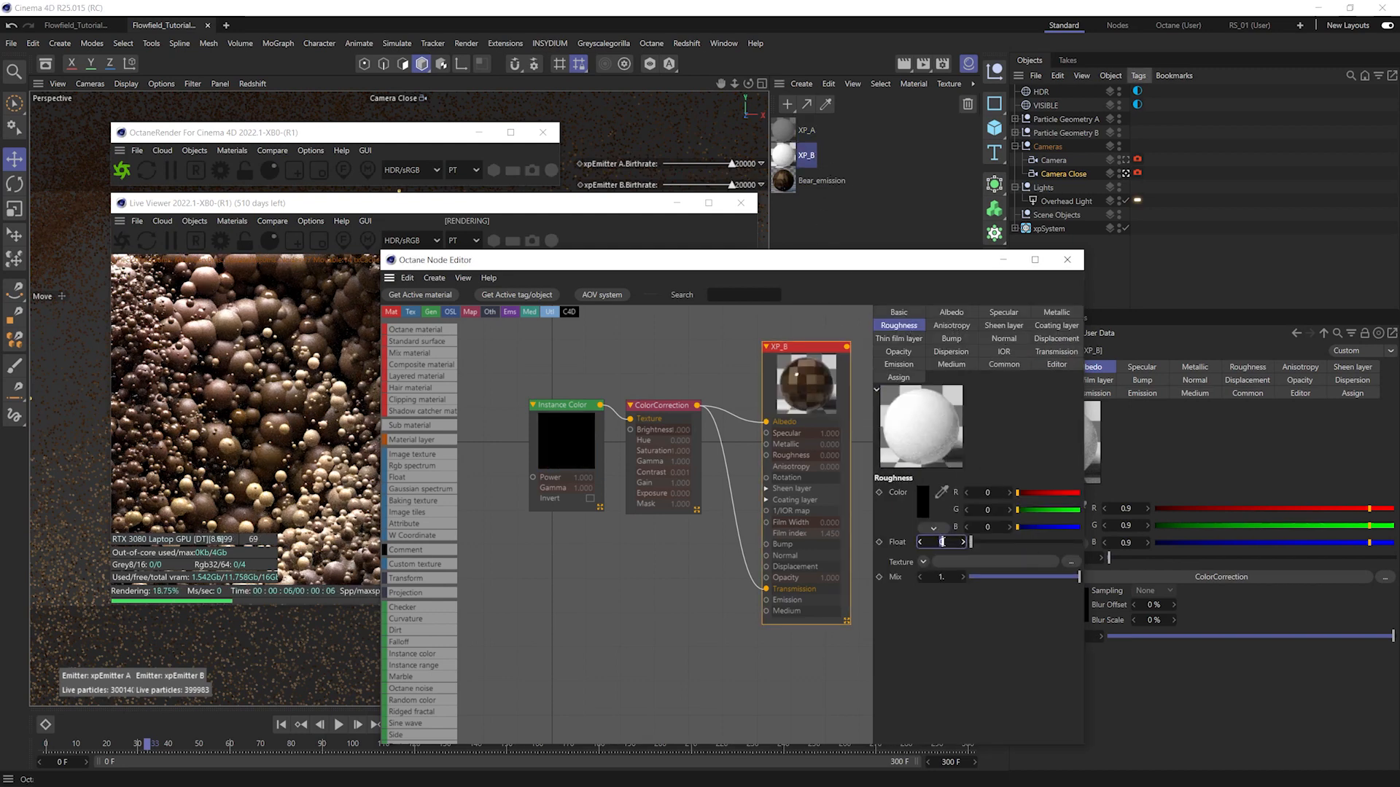
pyautogui.write('.15')
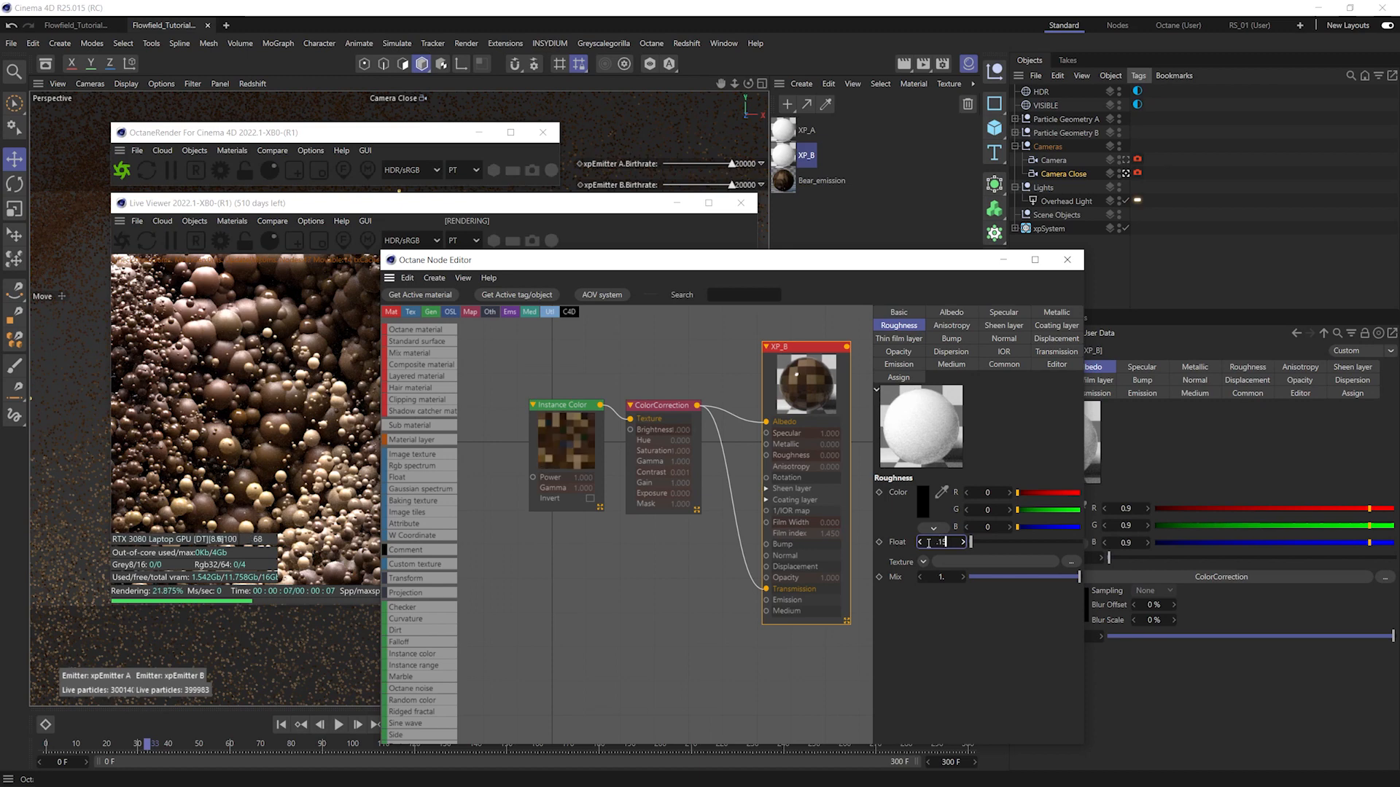
pyautogui.press('Return')
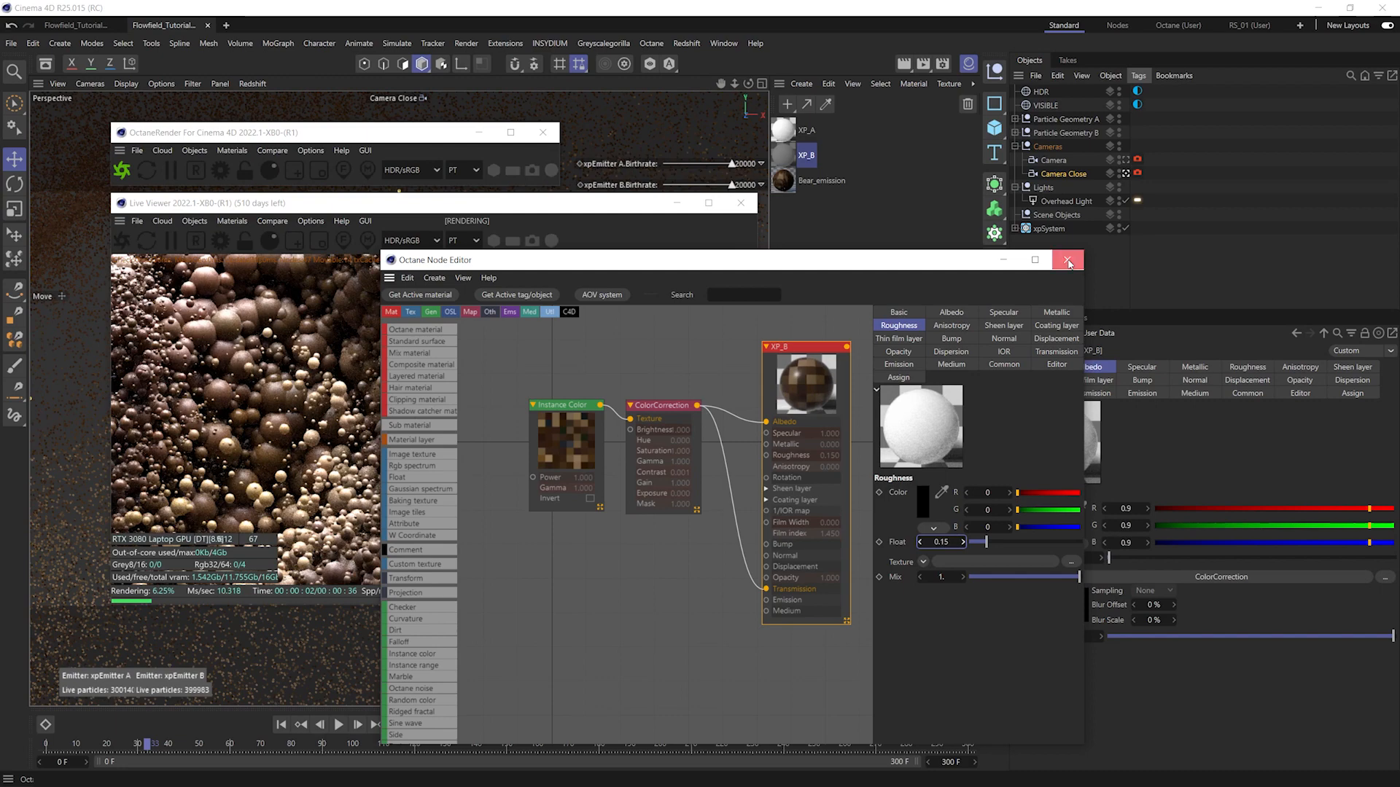
pyautogui.click(1066, 259)
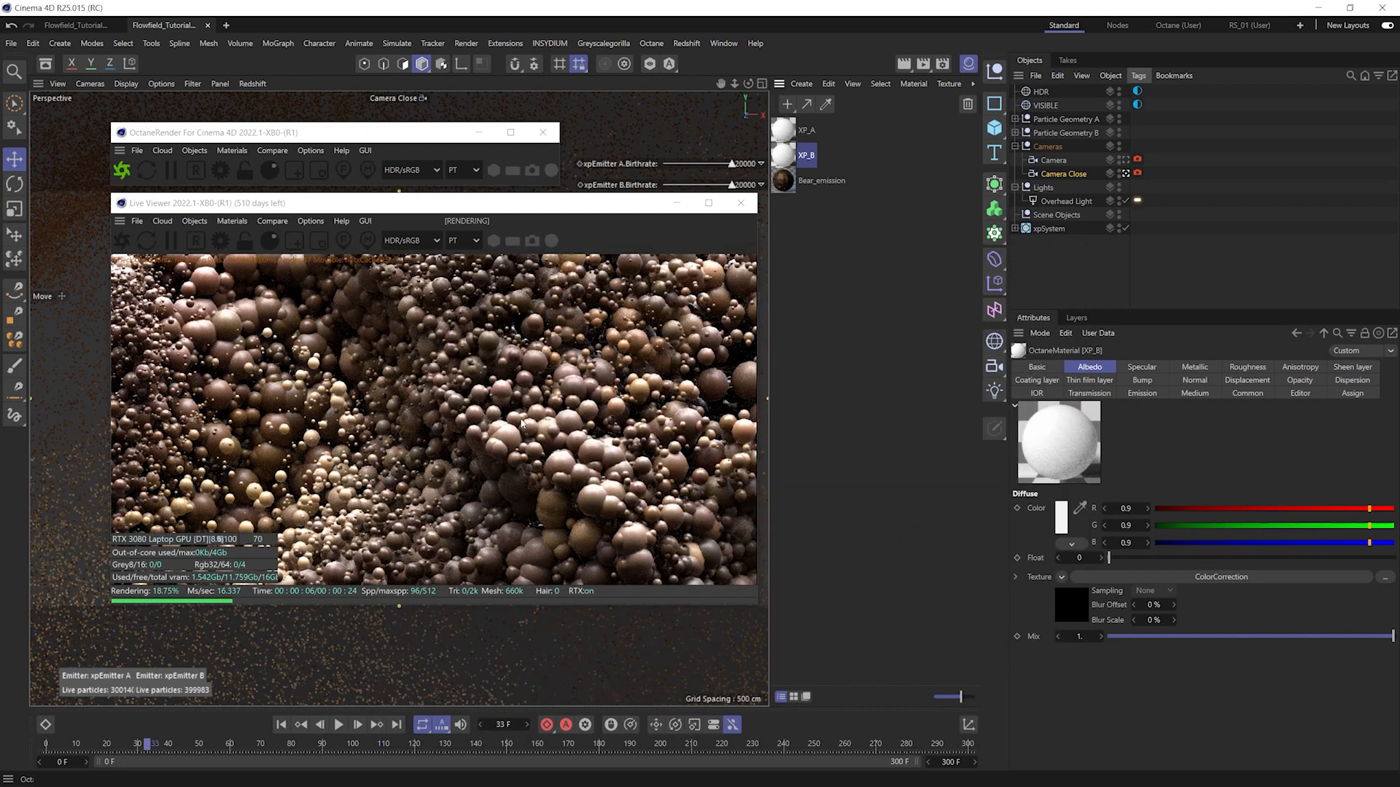
# - Compare the render through Camera and Camera Close, finishing on the wider Camera view
pyautogui.click(1126, 160)
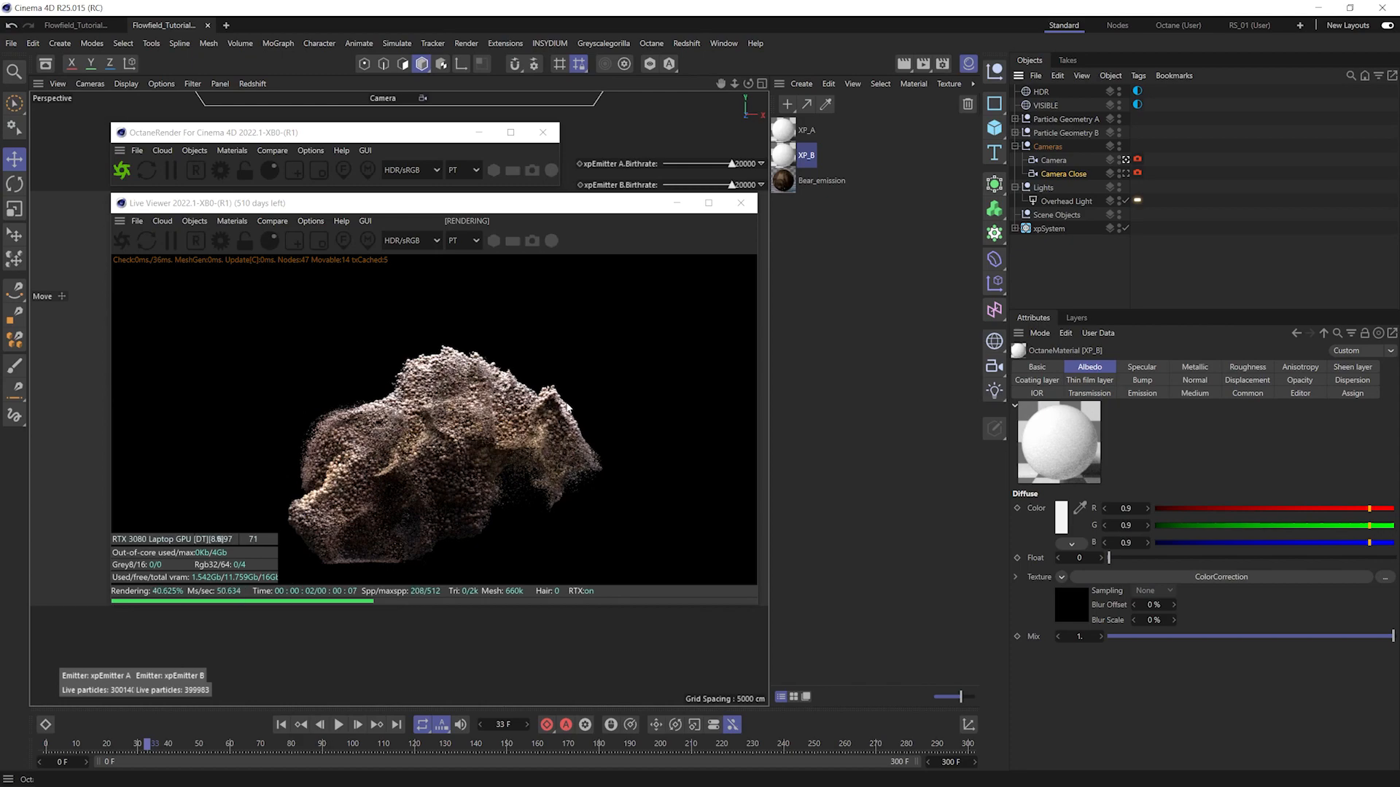
pyautogui.click(1127, 172)
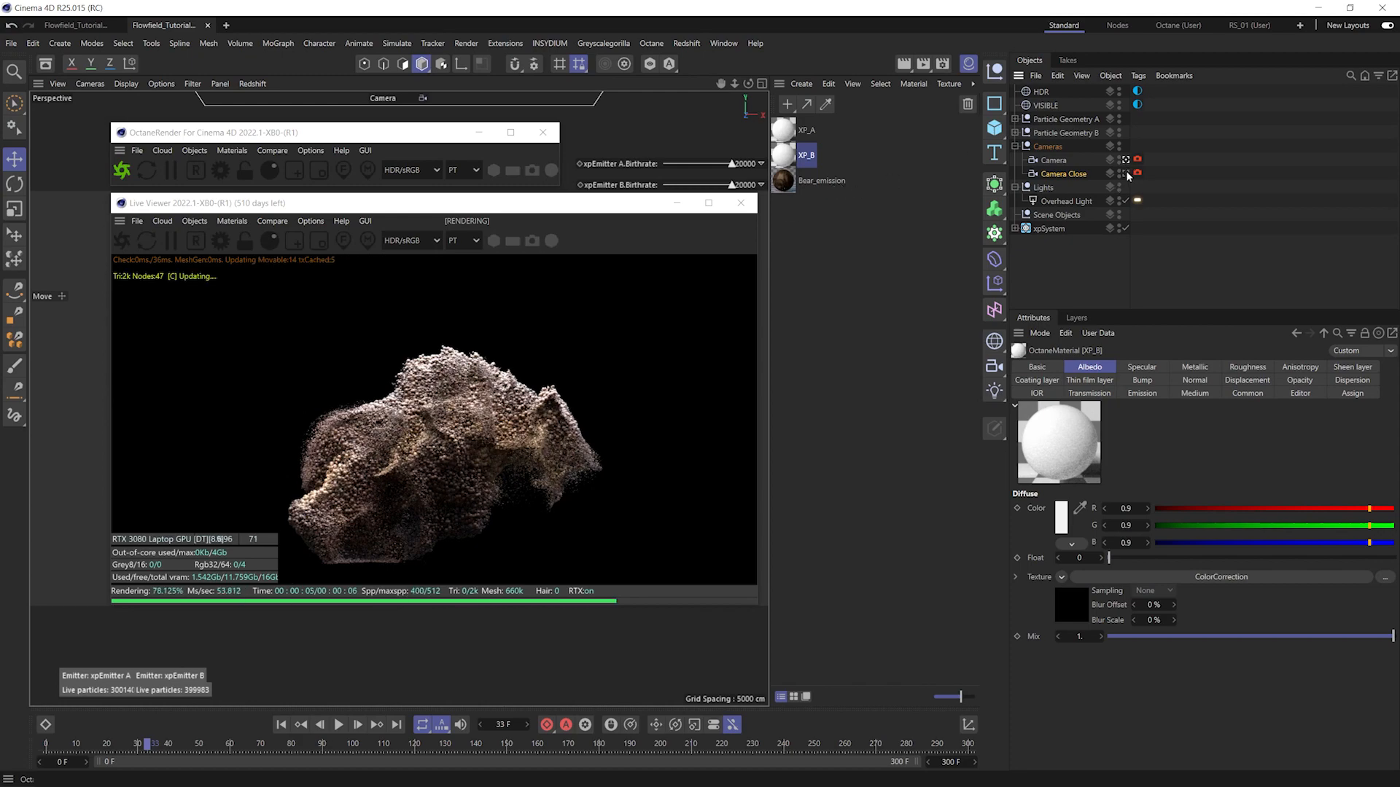
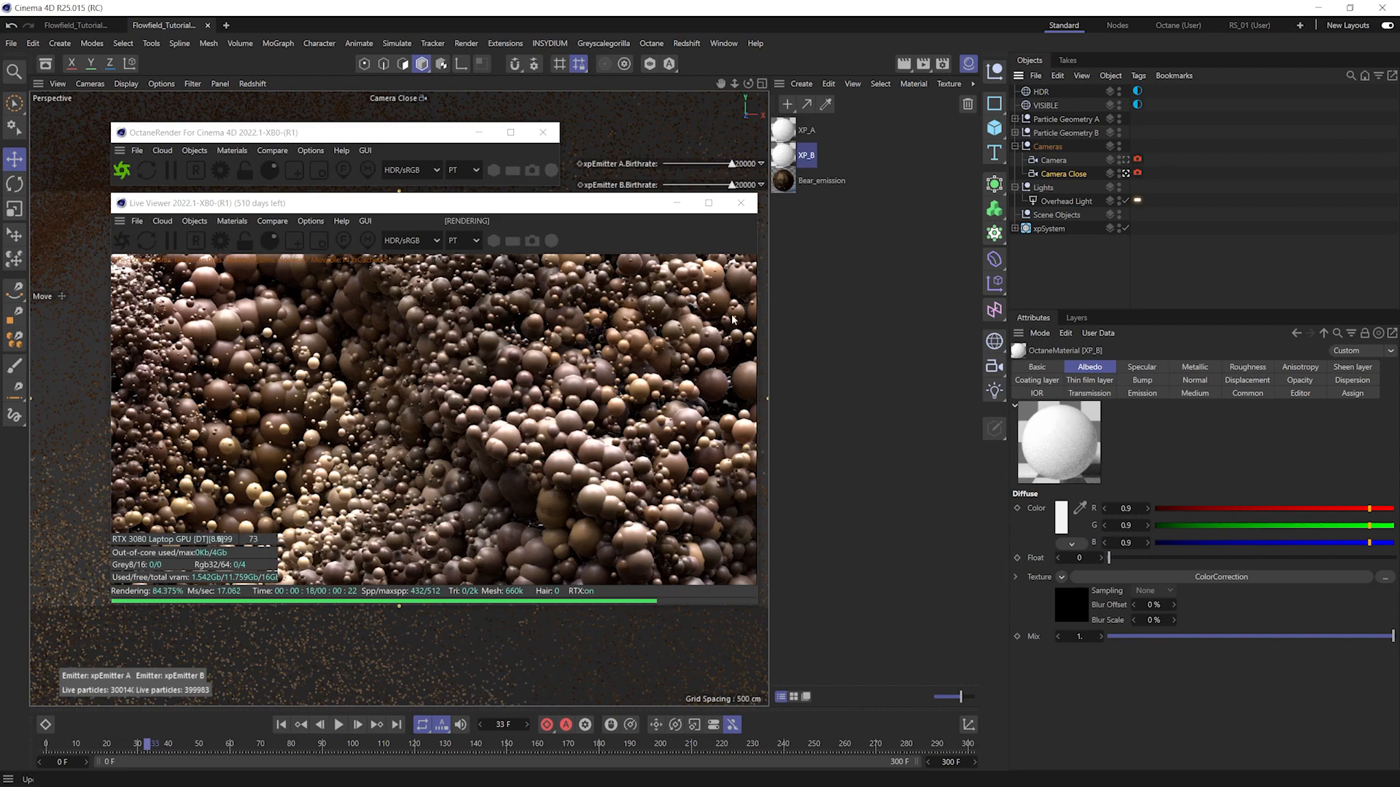
pyautogui.click(1126, 160)
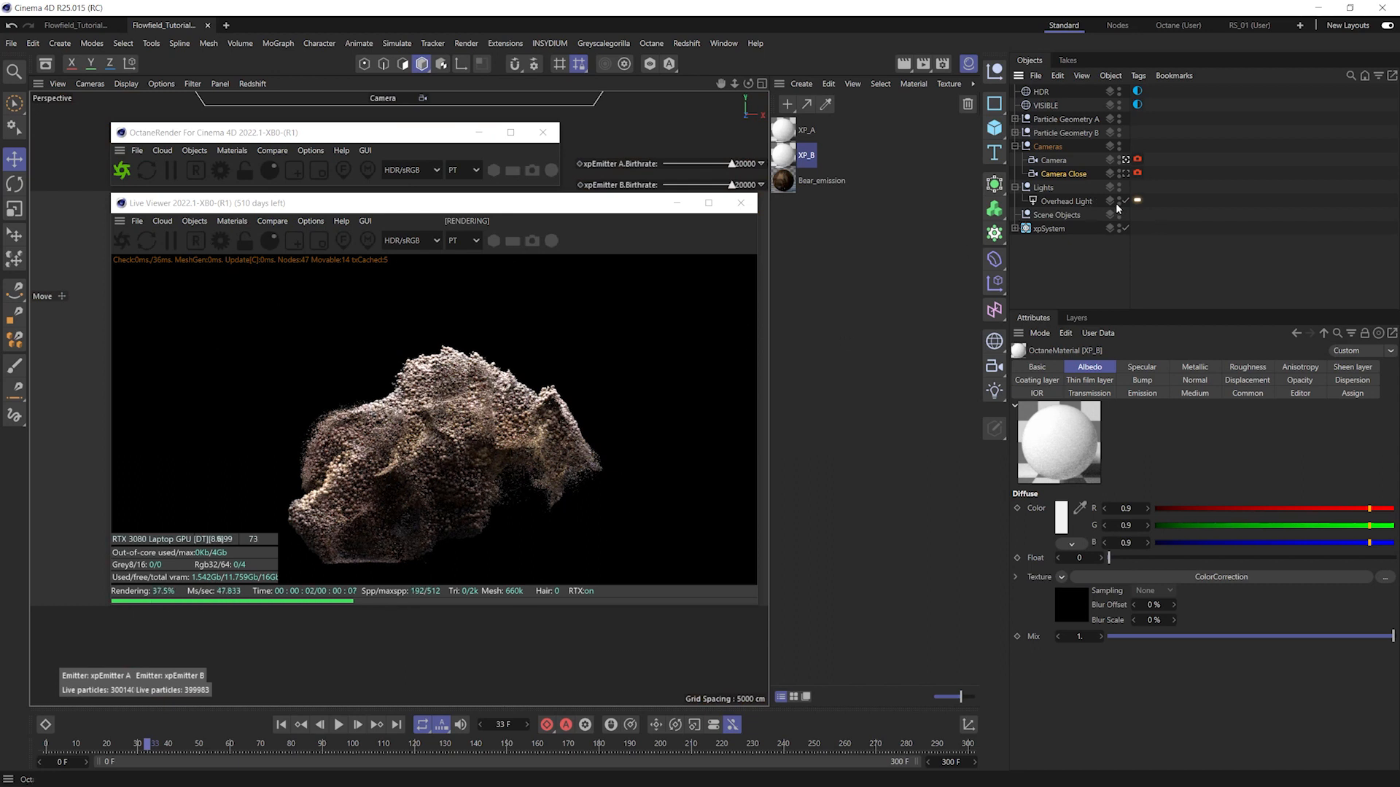
# - Try a power of 5 on the Overhead Light's tag and settle on 50
pyautogui.click(1138, 201)
pyautogui.click(1126, 399)
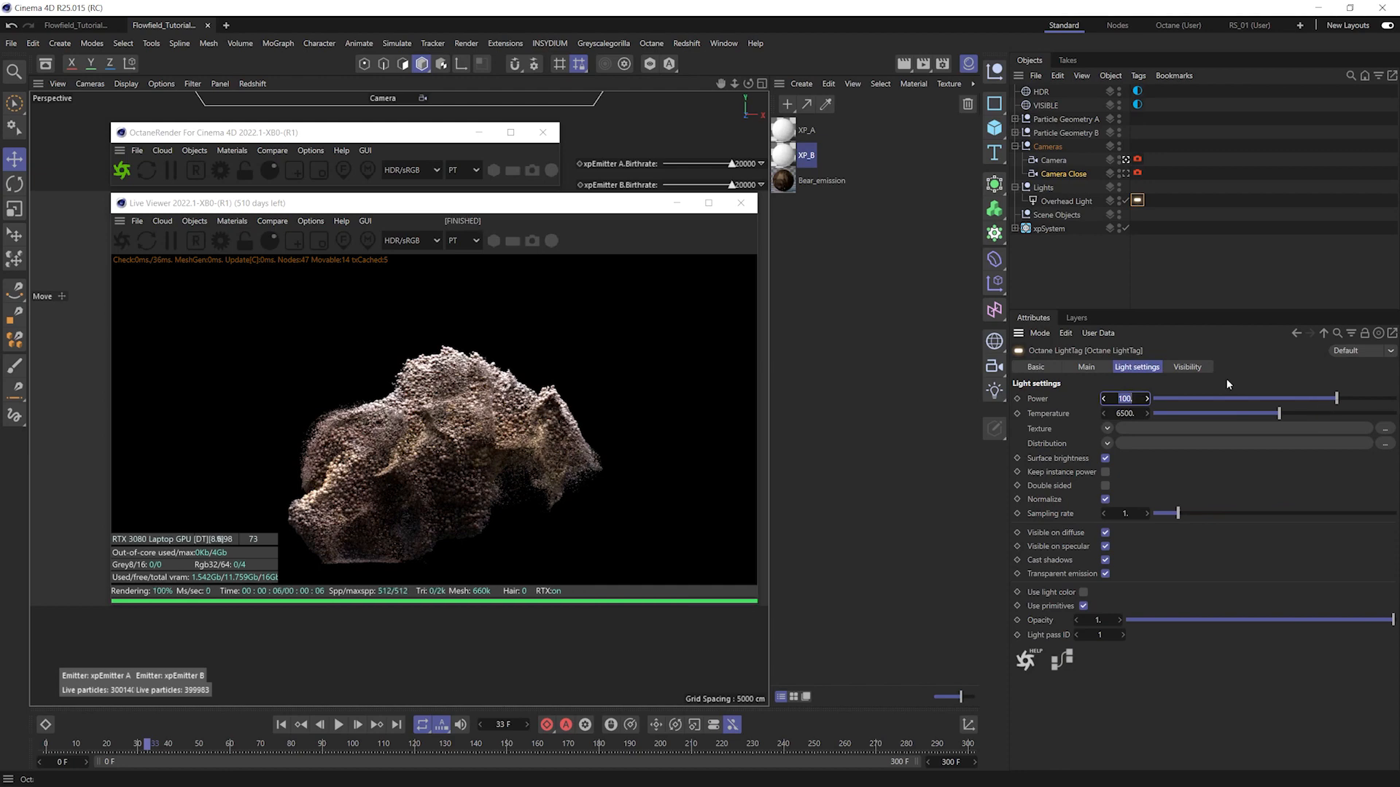
pyautogui.write('5')
pyautogui.press('Return')
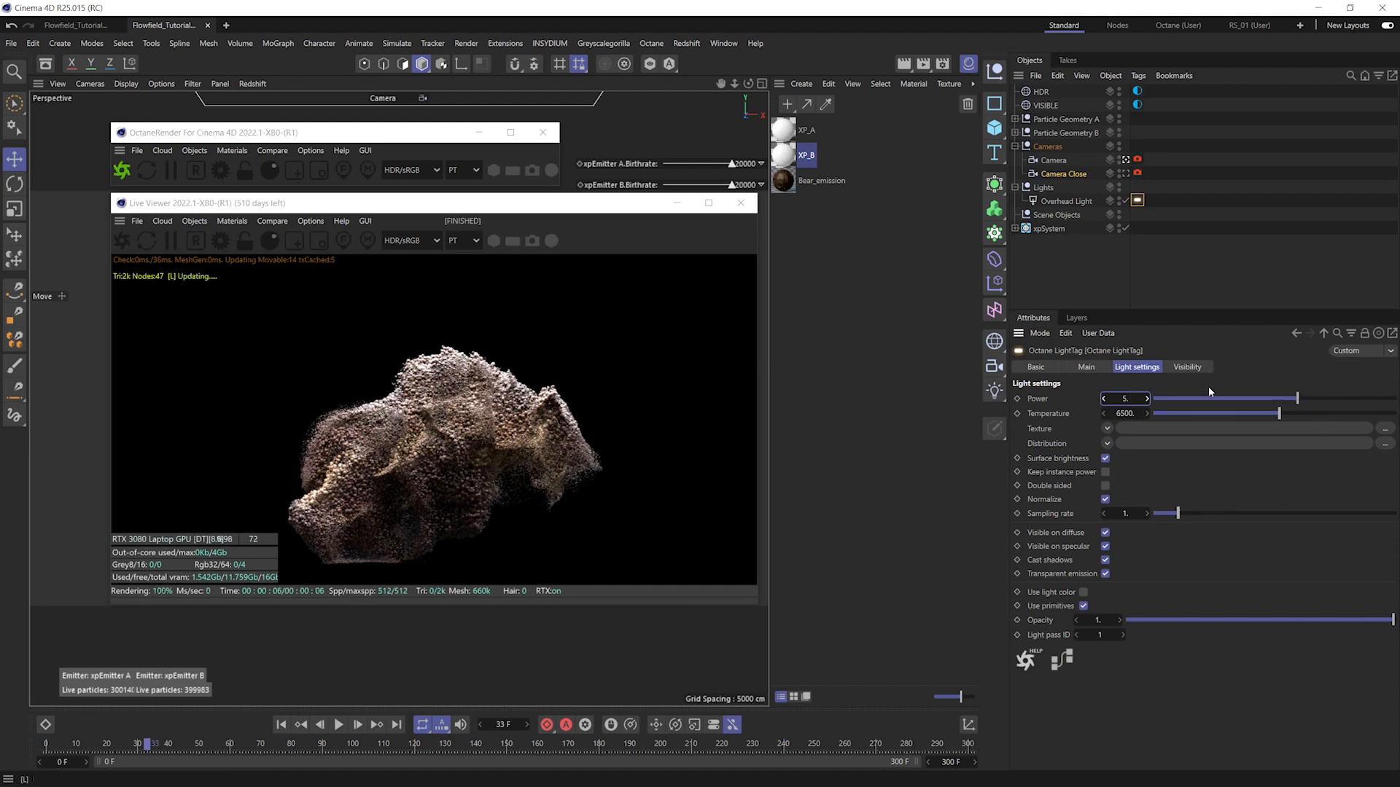
pyautogui.click(1129, 396)
pyautogui.write('50')
pyautogui.press('Return')
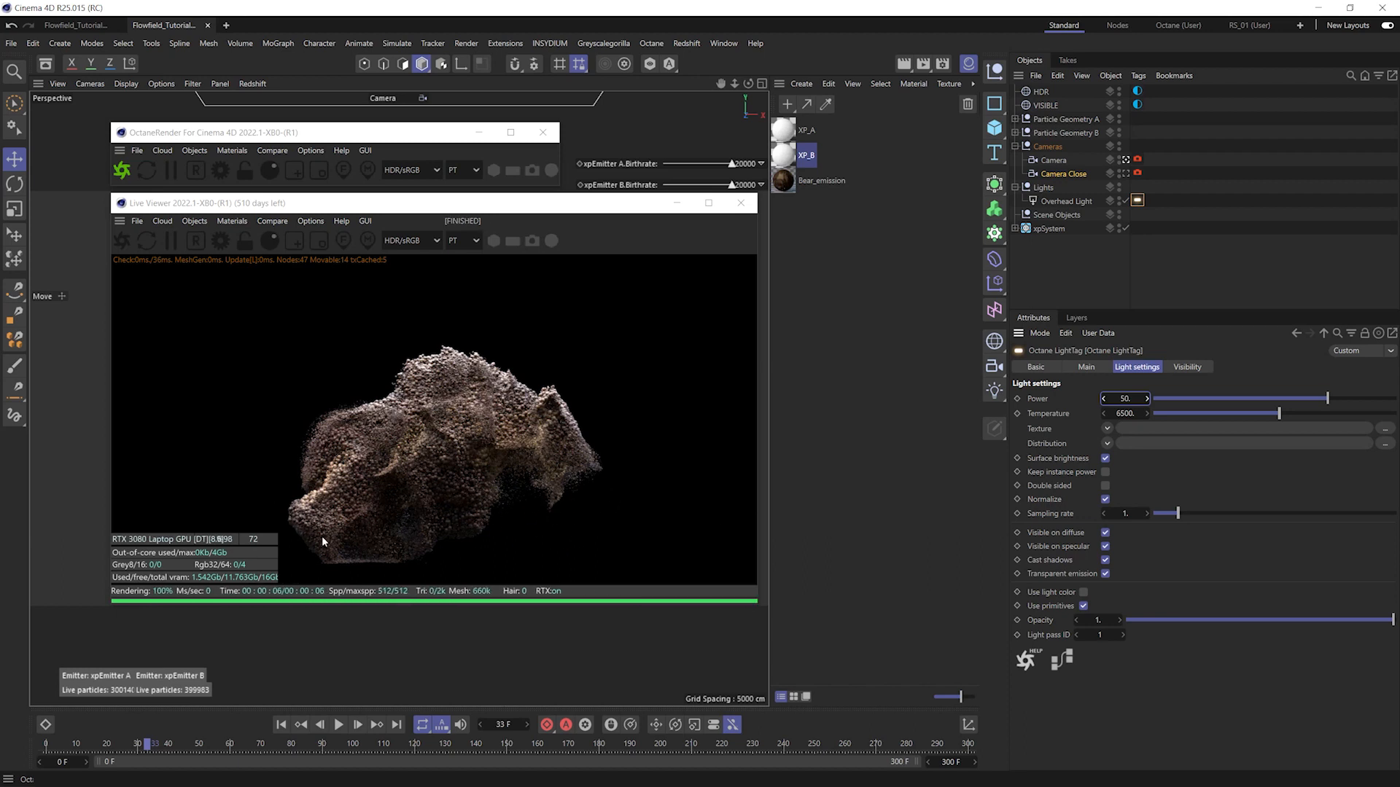
# - Pause the live render, add a plane and lower it well below the bear
pyautogui.click(167, 239)
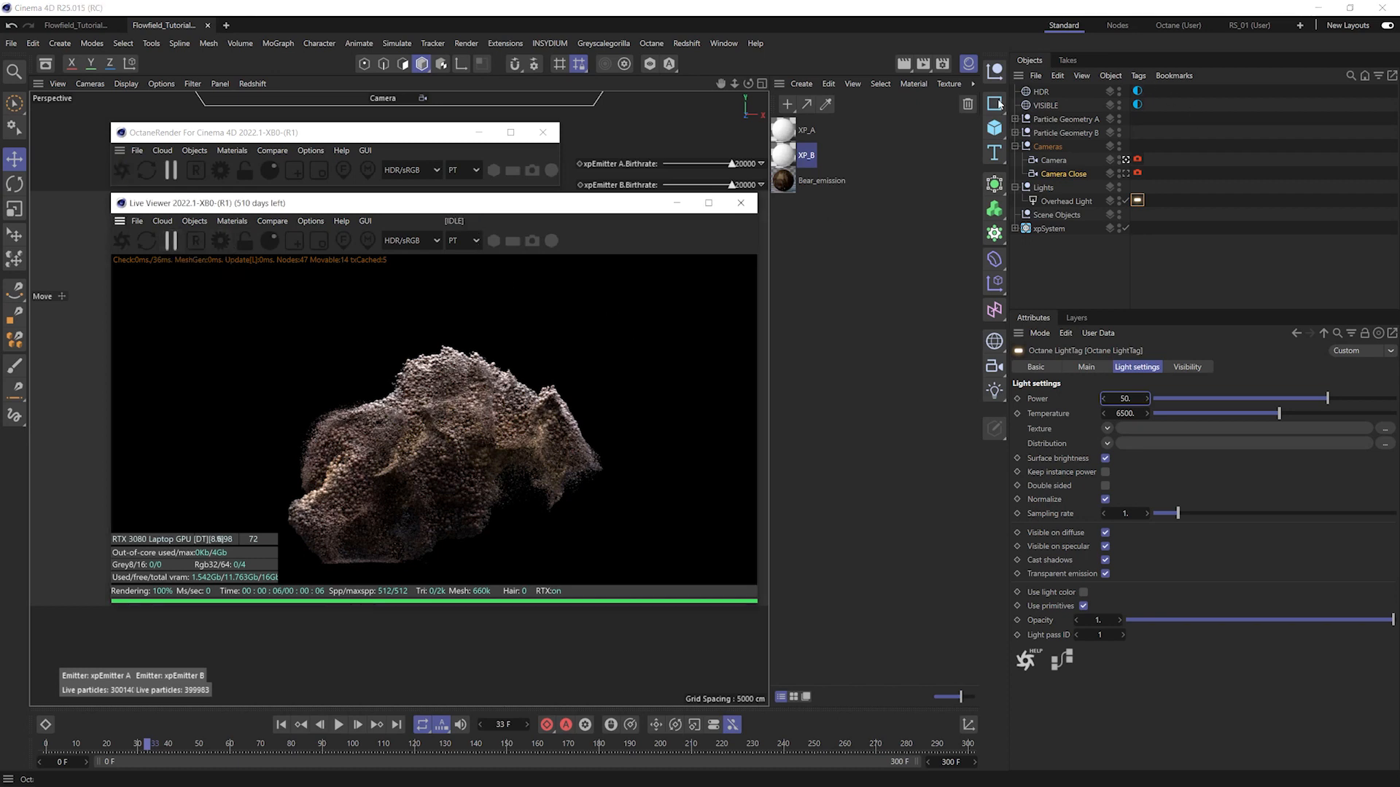
pyautogui.click(1001, 133)
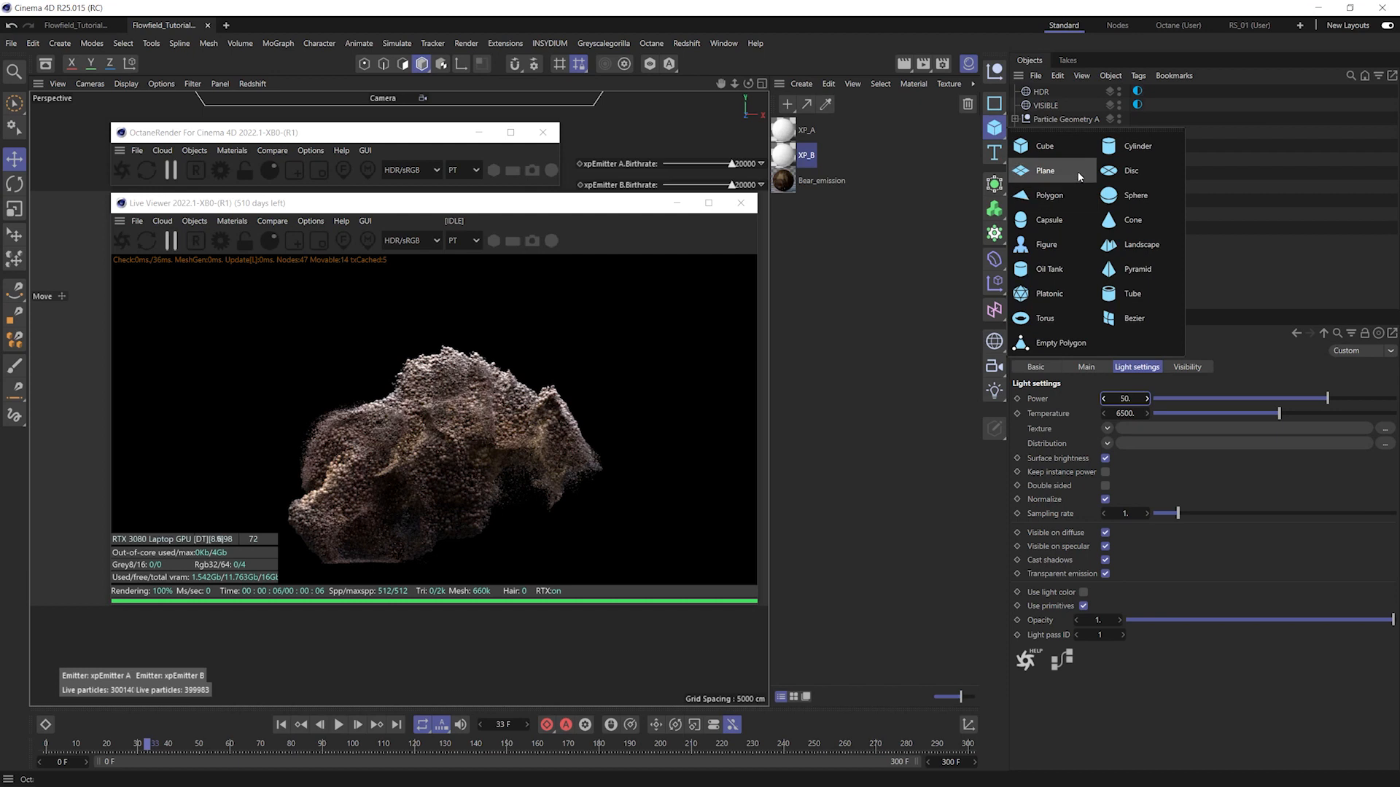
pyautogui.click(1067, 187)
pyautogui.moveTo(534, 212); pyautogui.dragTo(1134, 347)
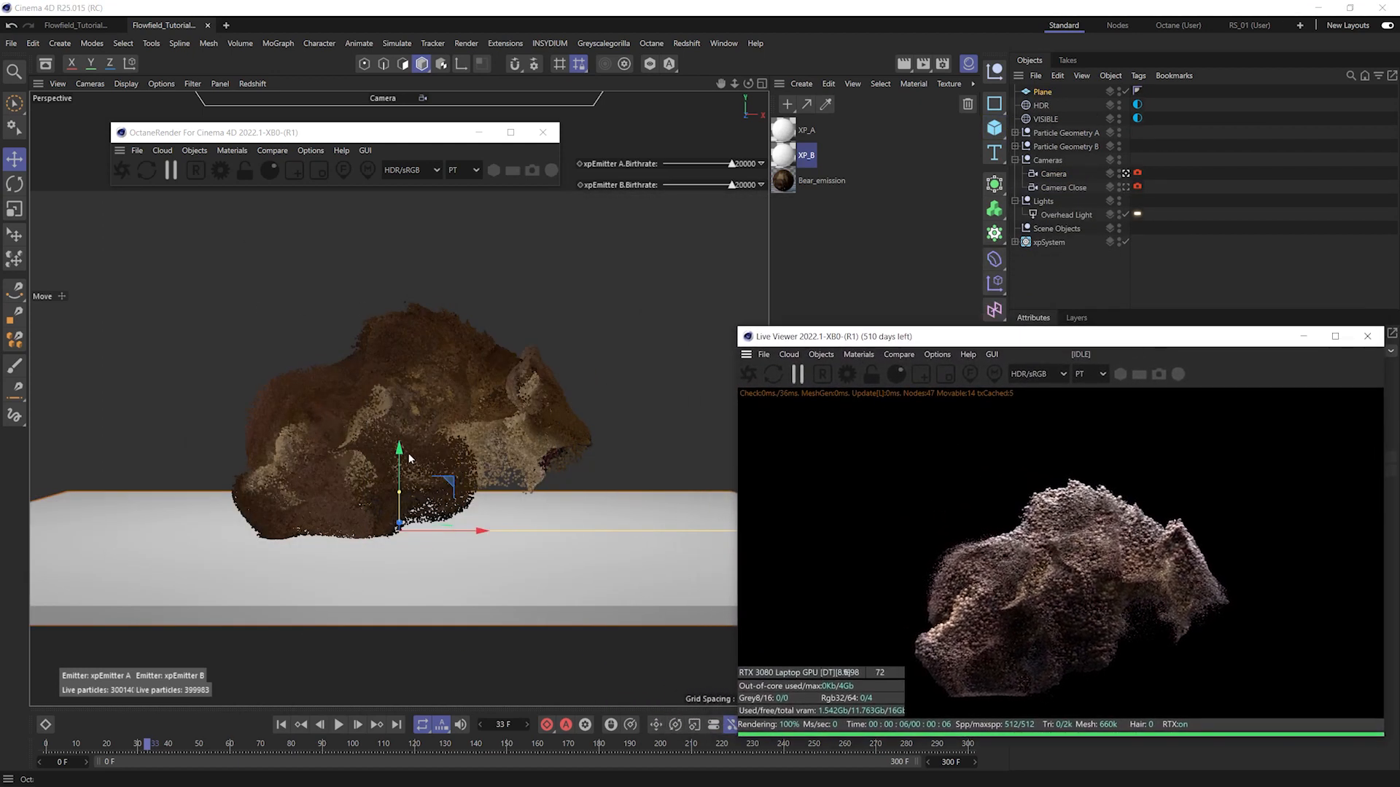
pyautogui.moveTo(400, 453); pyautogui.dragTo(418, 620)
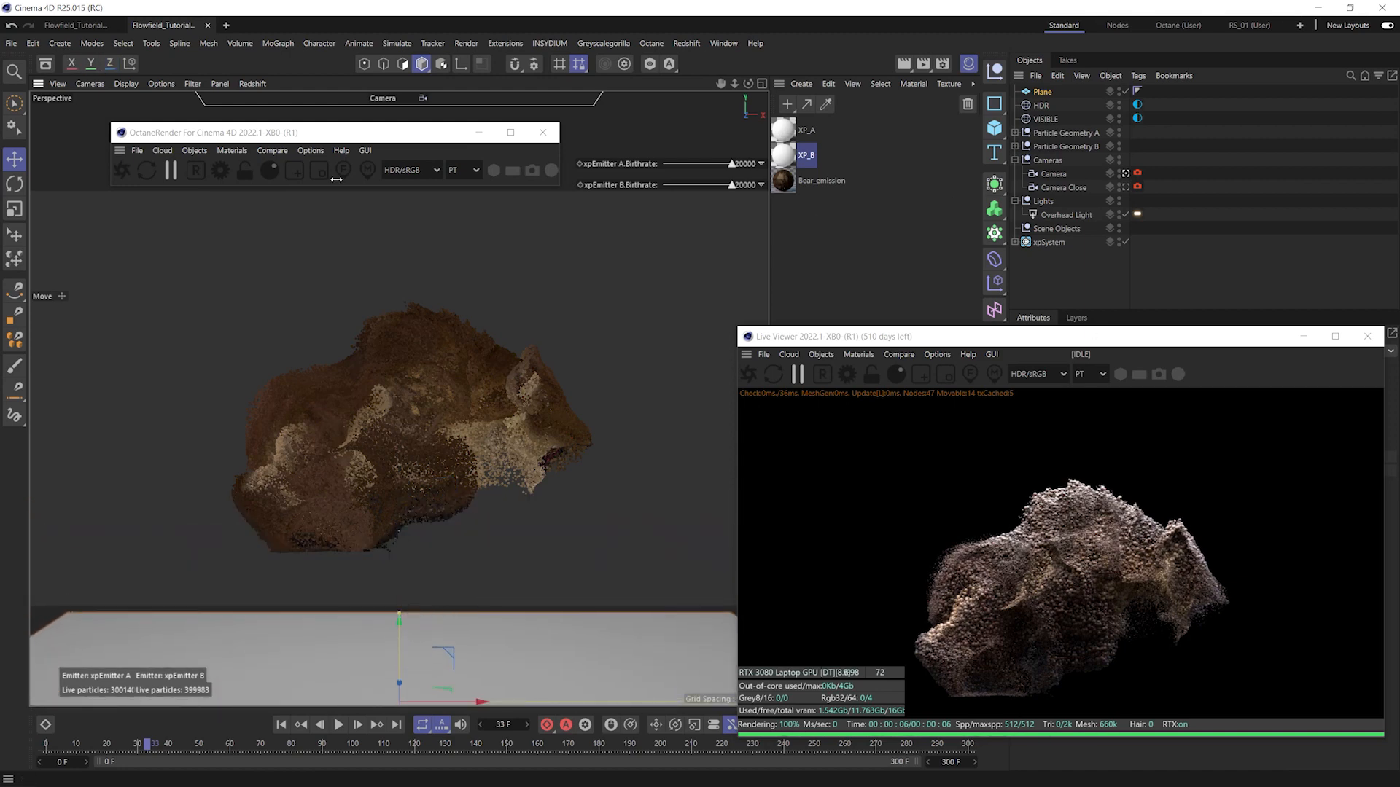
# - Create an Octane Diffuse material and apply it to the plane
pyautogui.click(232, 150)
pyautogui.moveTo(281, 219)
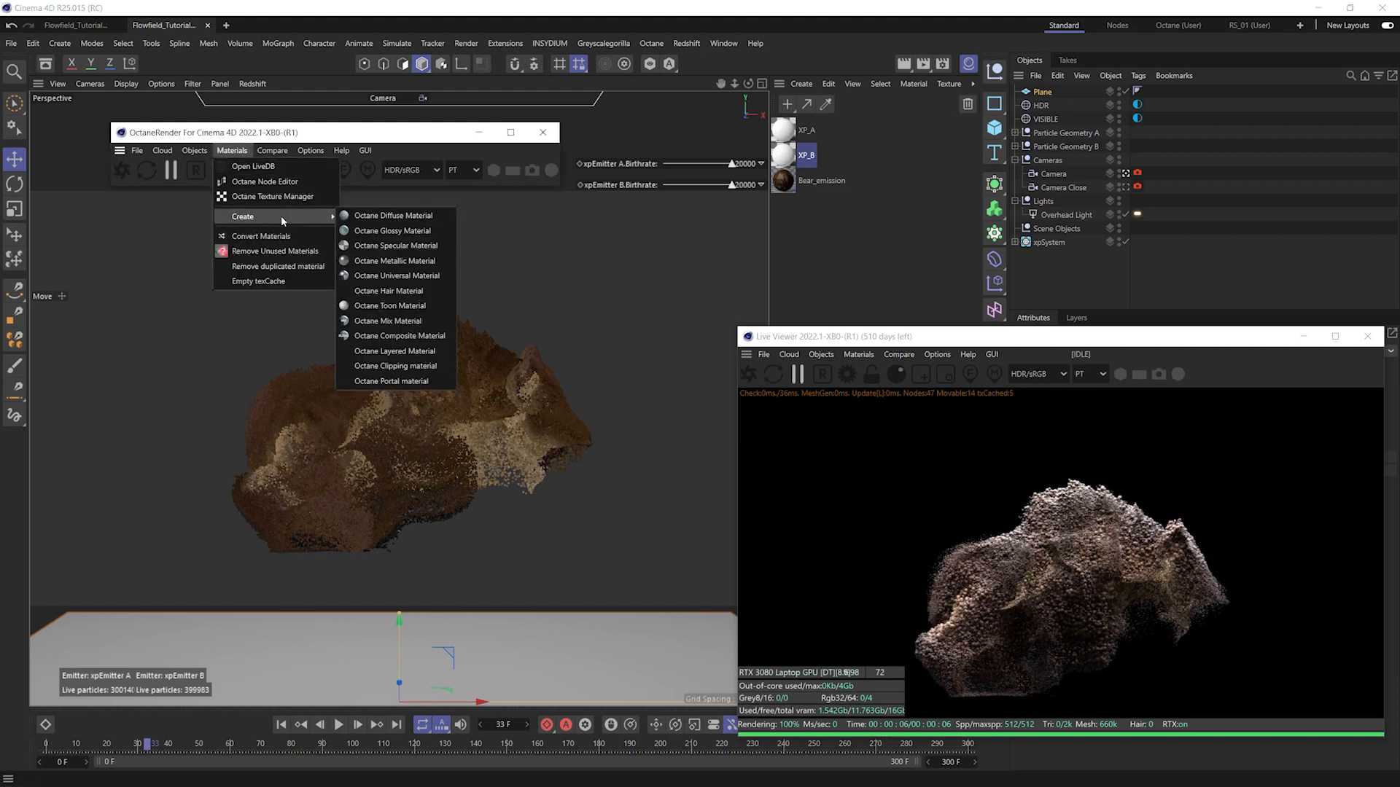
pyautogui.click(393, 215)
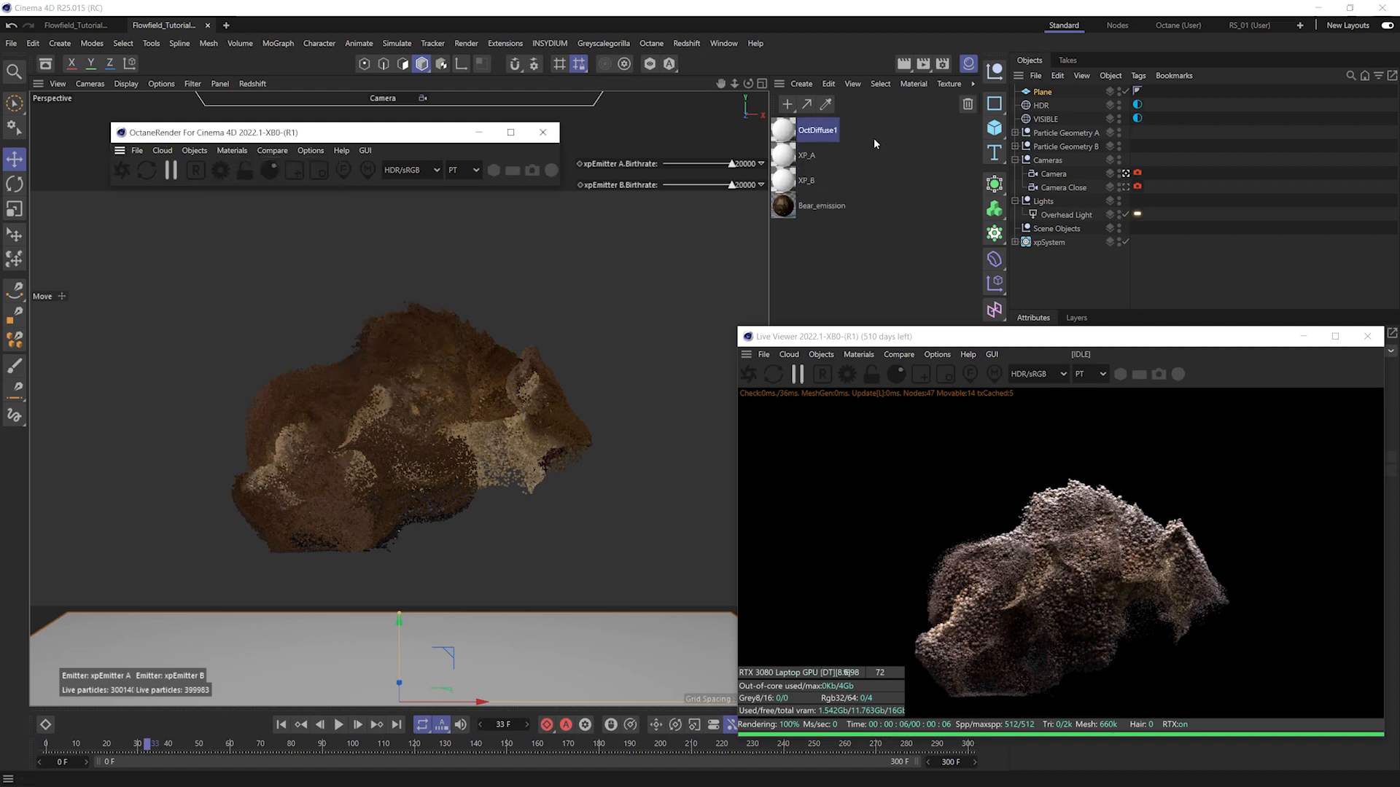
pyautogui.moveTo(820, 132); pyautogui.dragTo(1045, 94)
# - Rename both the plane and its diffuse material as Reflector
pyautogui.doubleClick(1043, 91)
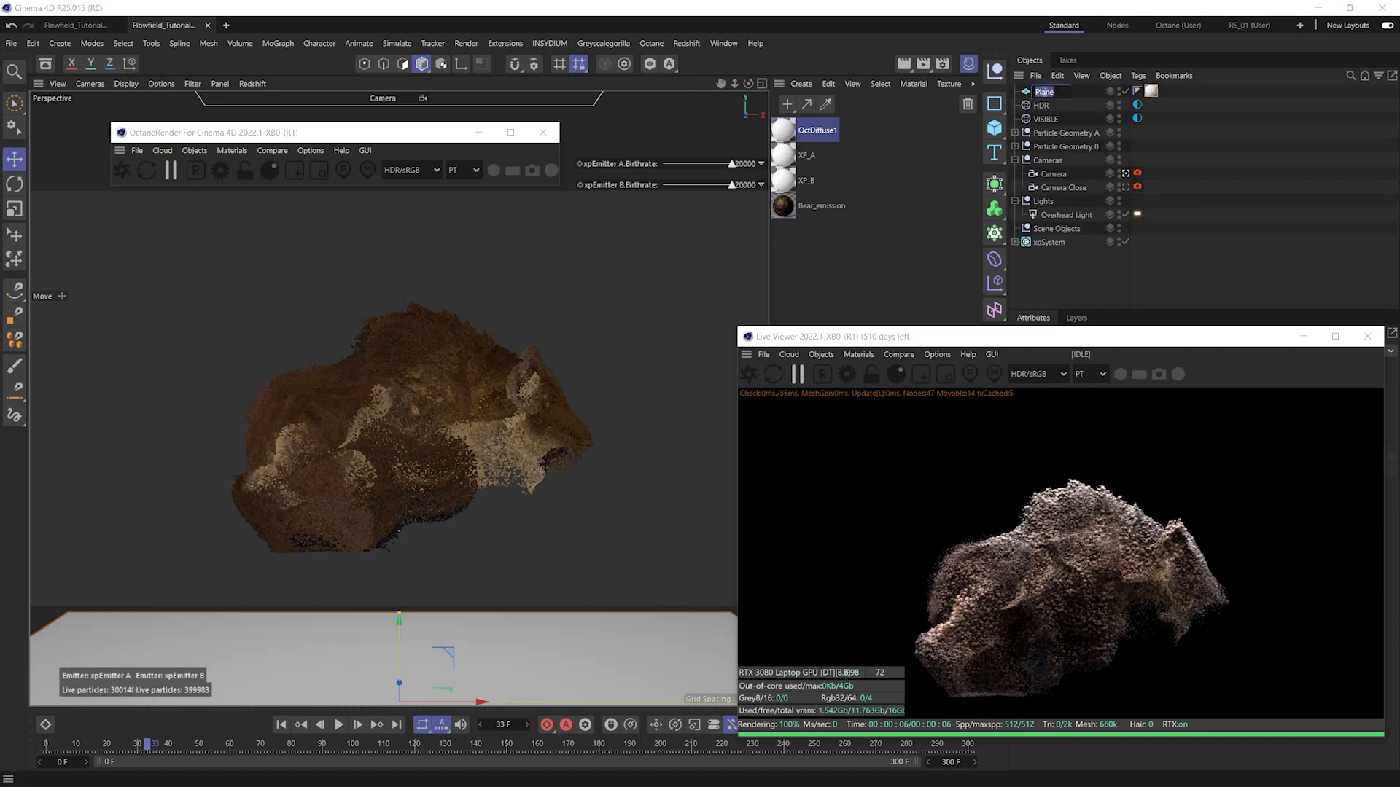
pyautogui.write('Feflector')
pyautogui.press('Return')
pyautogui.doubleClick(831, 133)
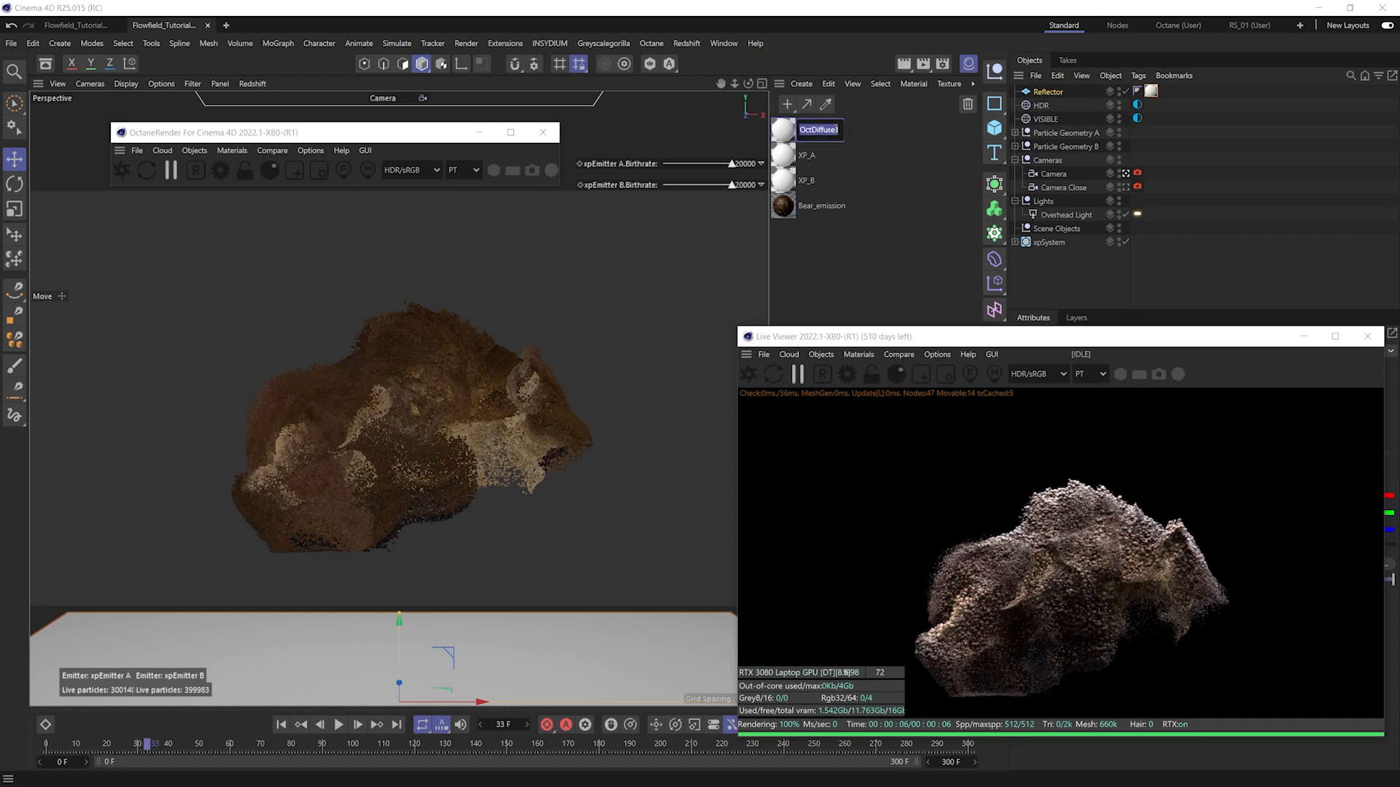
pyautogui.write('Reflector')
pyautogui.press('Return')
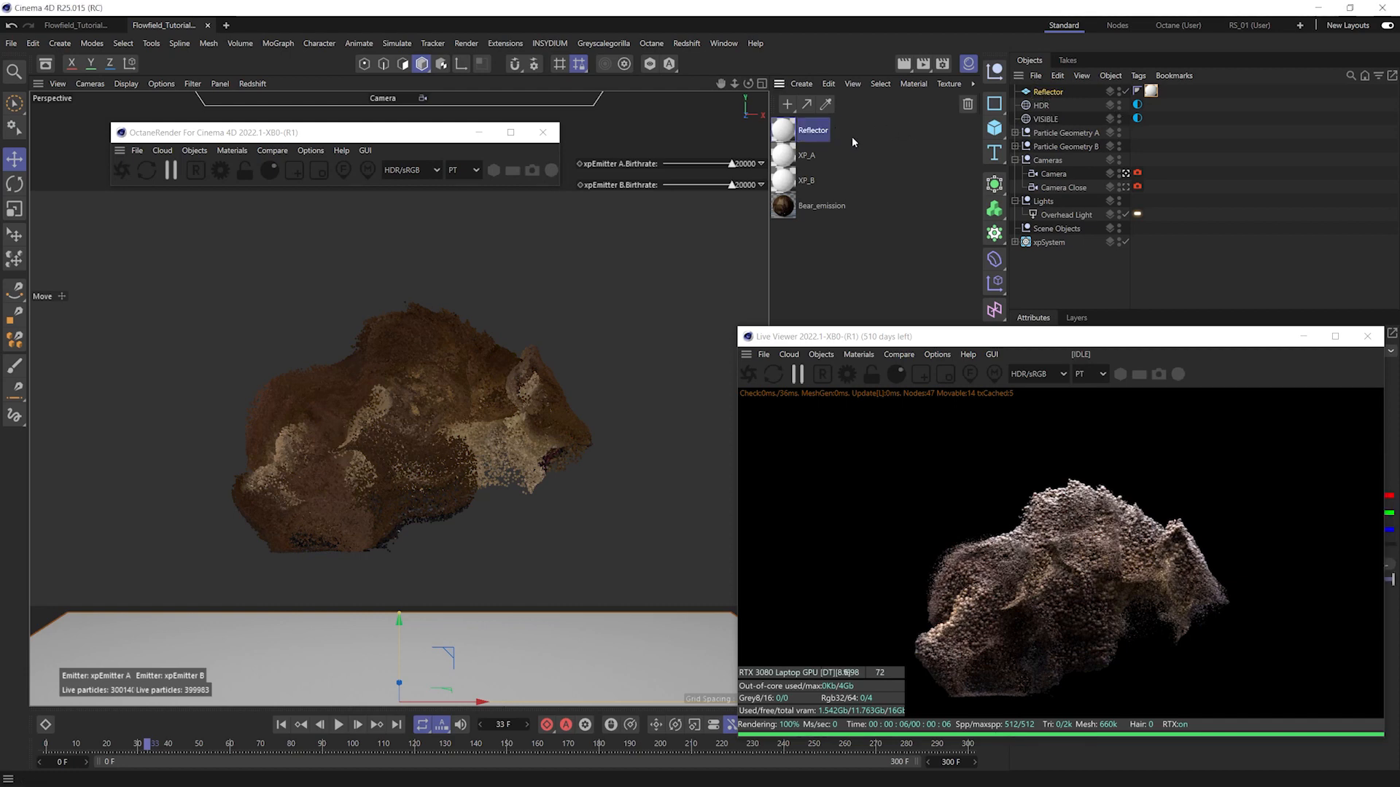
# - Send the current Live Viewer render to the Picture Viewer as the version without the reflector
pyautogui.moveTo(940, 337); pyautogui.dragTo(371, 190)
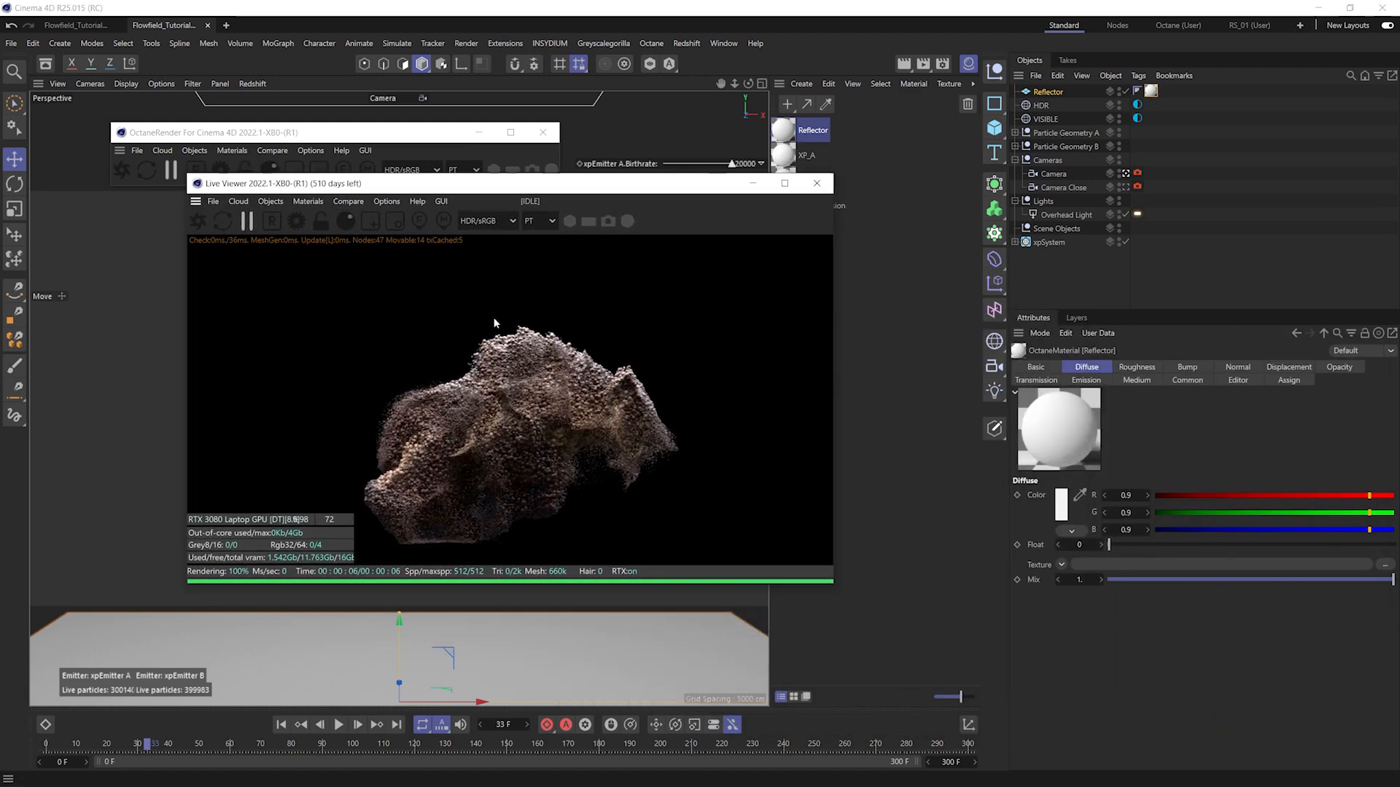
pyautogui.rightClick(563, 397)
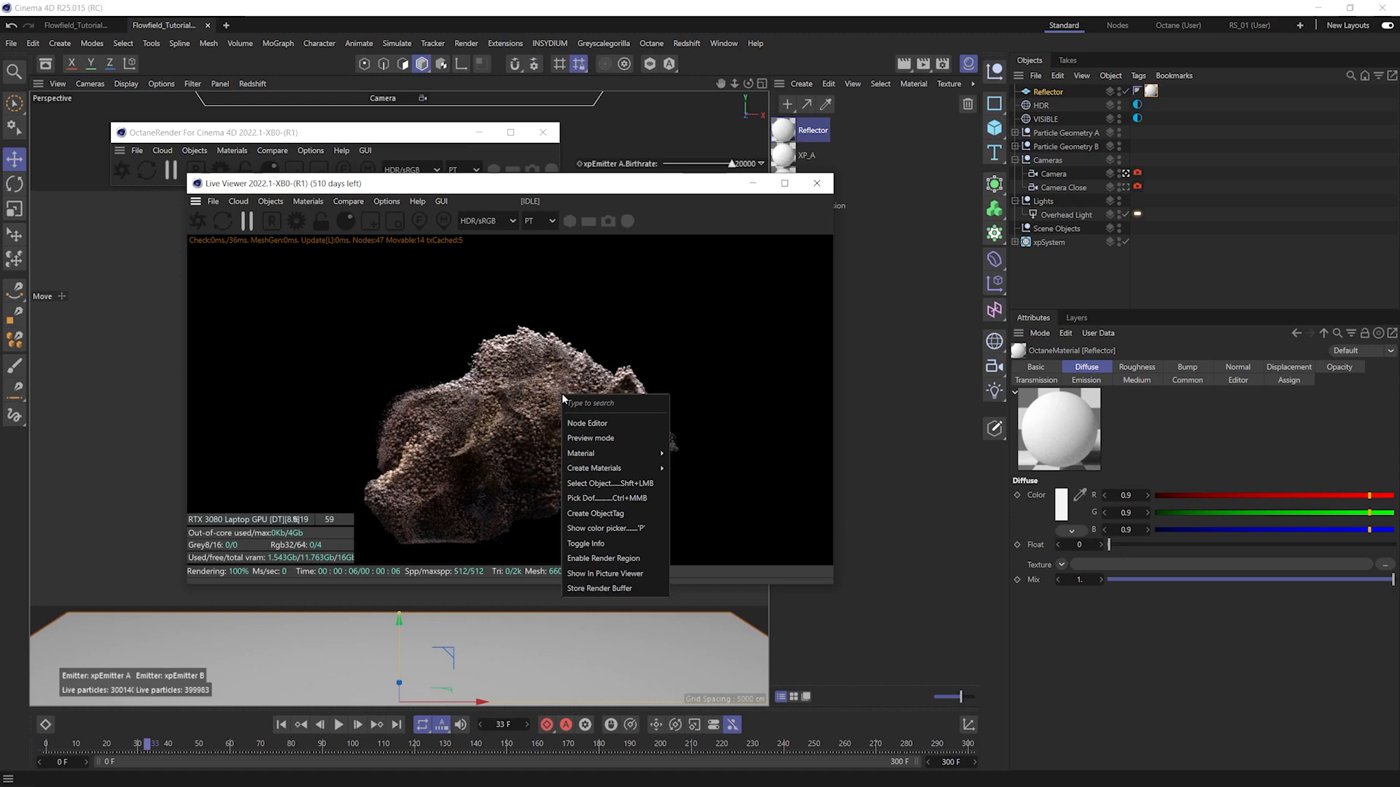
pyautogui.click(622, 576)
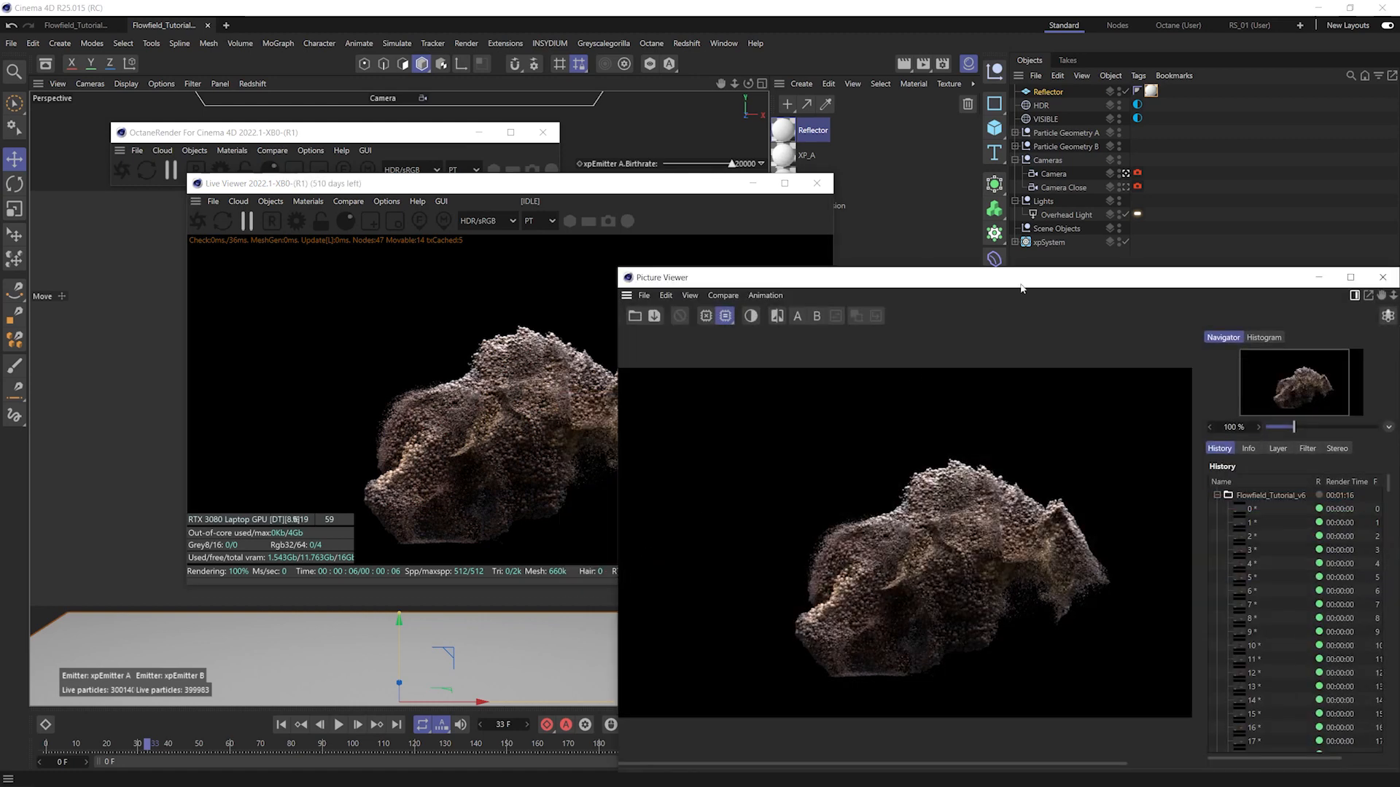
pyautogui.moveTo(1035, 281); pyautogui.dragTo(570, 736)
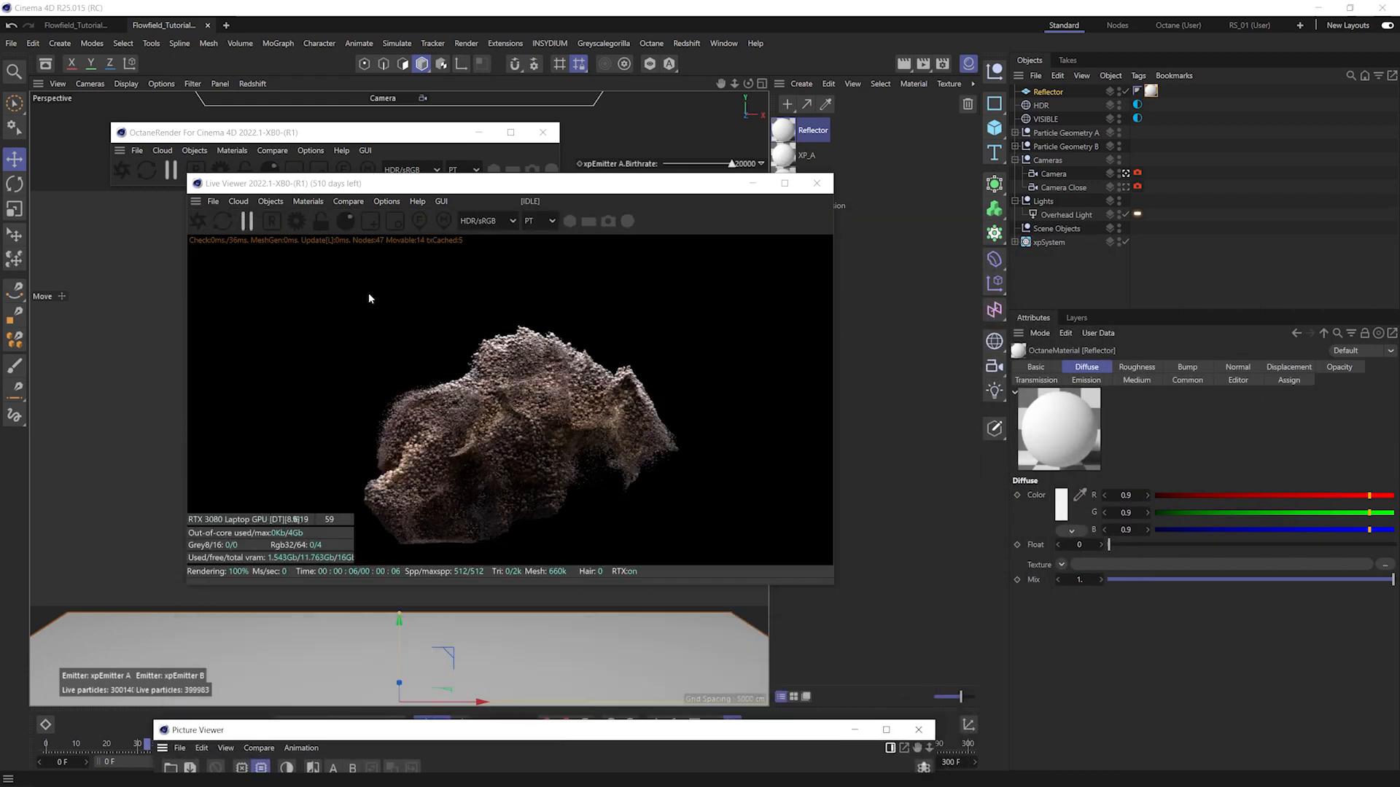
# - Re-render the scene with the reflector plane and send that image to the Picture Viewer too
pyautogui.click(194, 226)
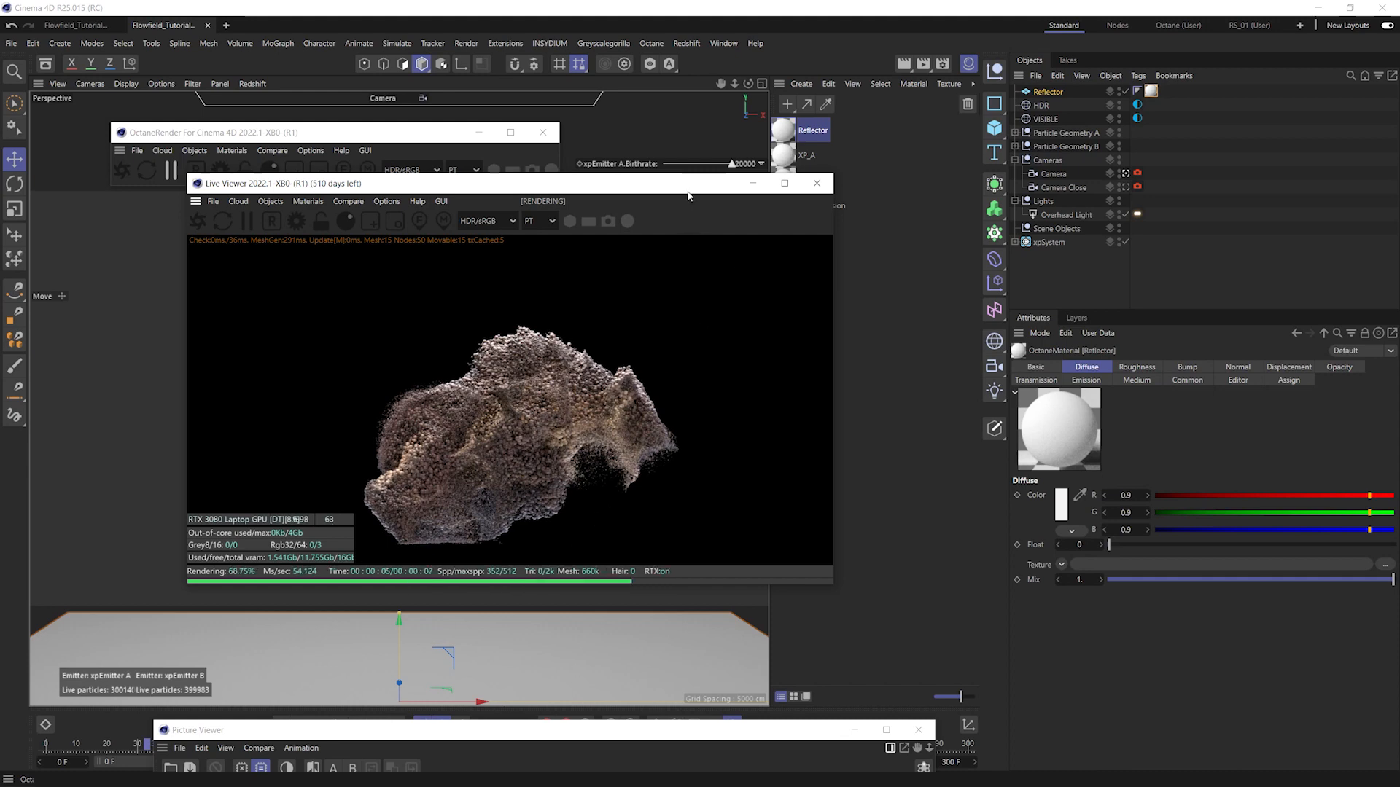
pyautogui.moveTo(688, 188); pyautogui.dragTo(559, 148)
pyautogui.rightClick(485, 316)
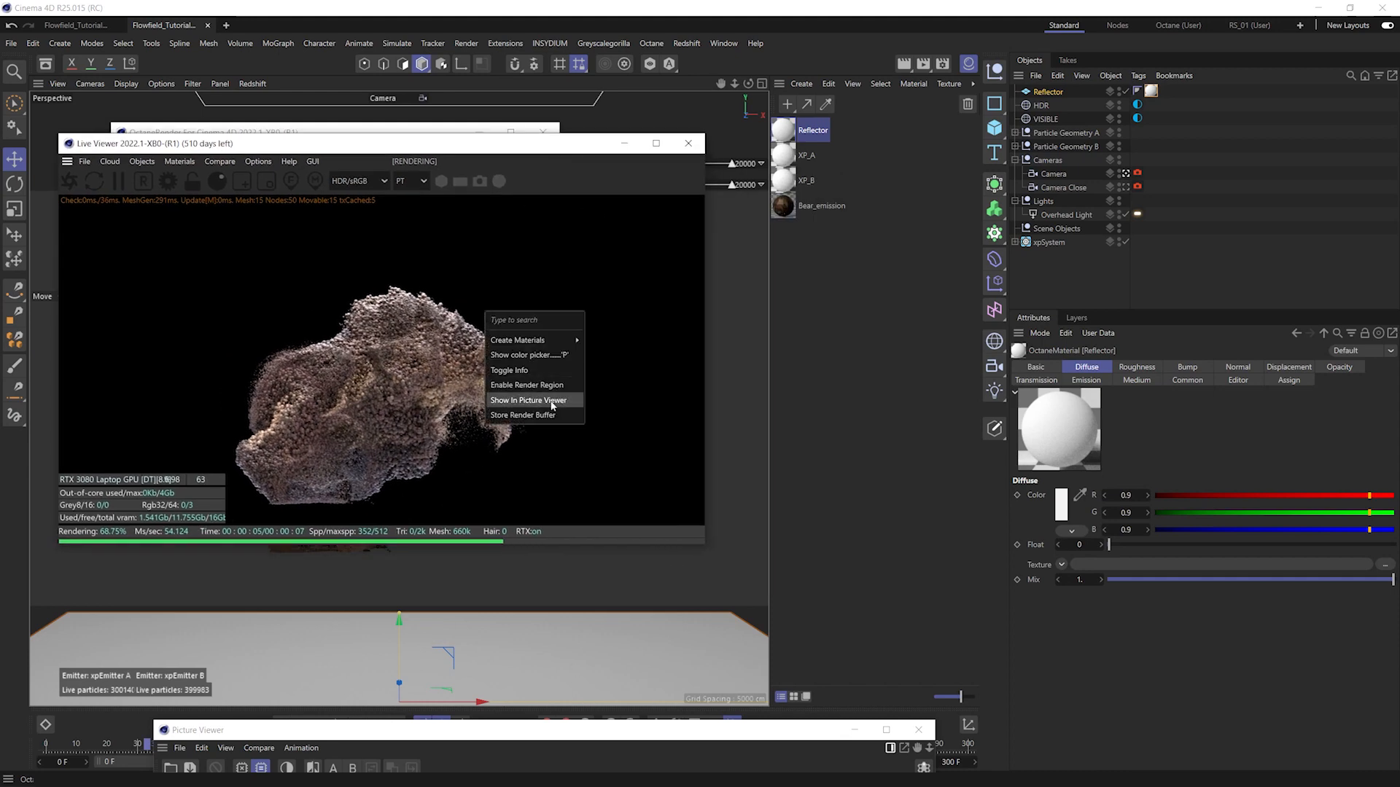
pyautogui.click(550, 401)
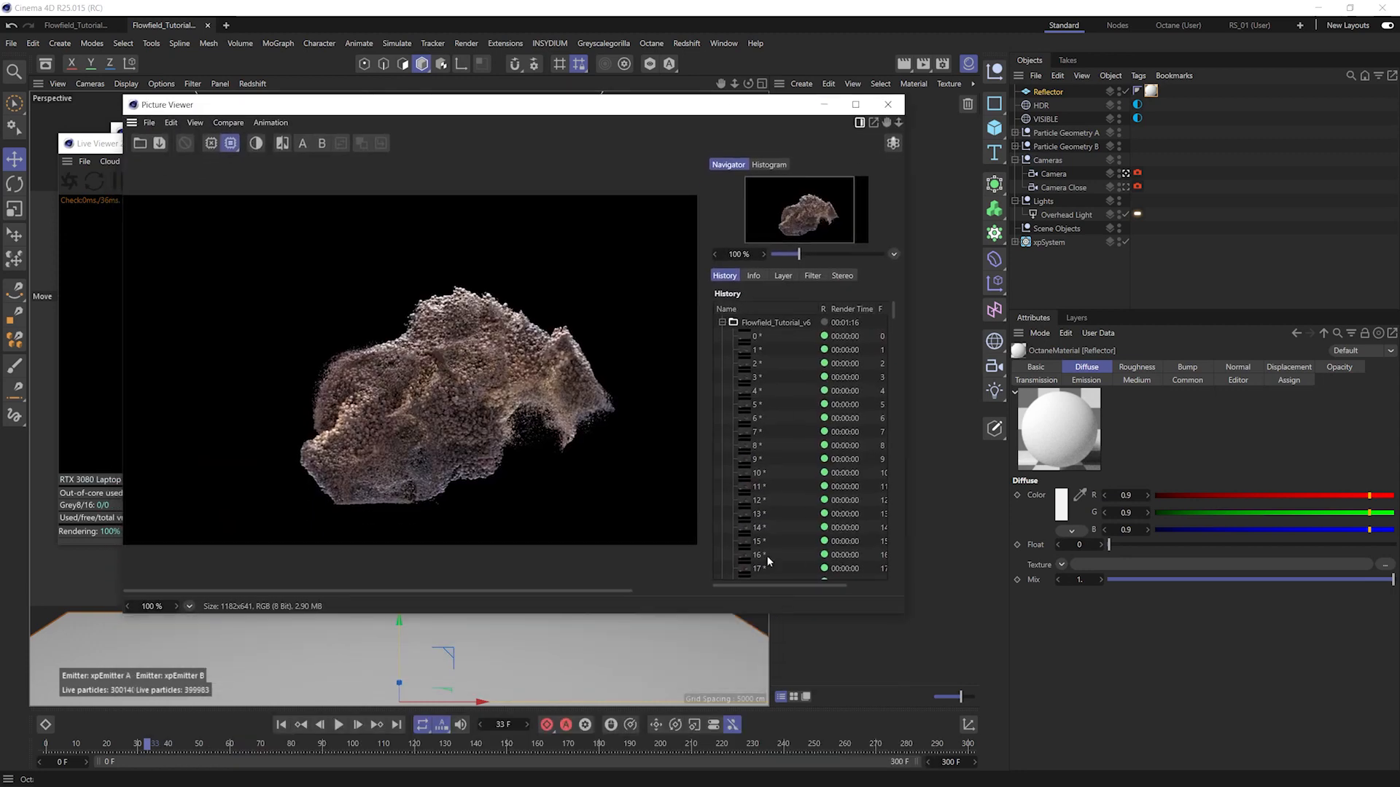
# - Compare the two latest images in the Picture Viewer history, with and without the reflector
pyautogui.moveTo(884, 350); pyautogui.dragTo(891, 577)
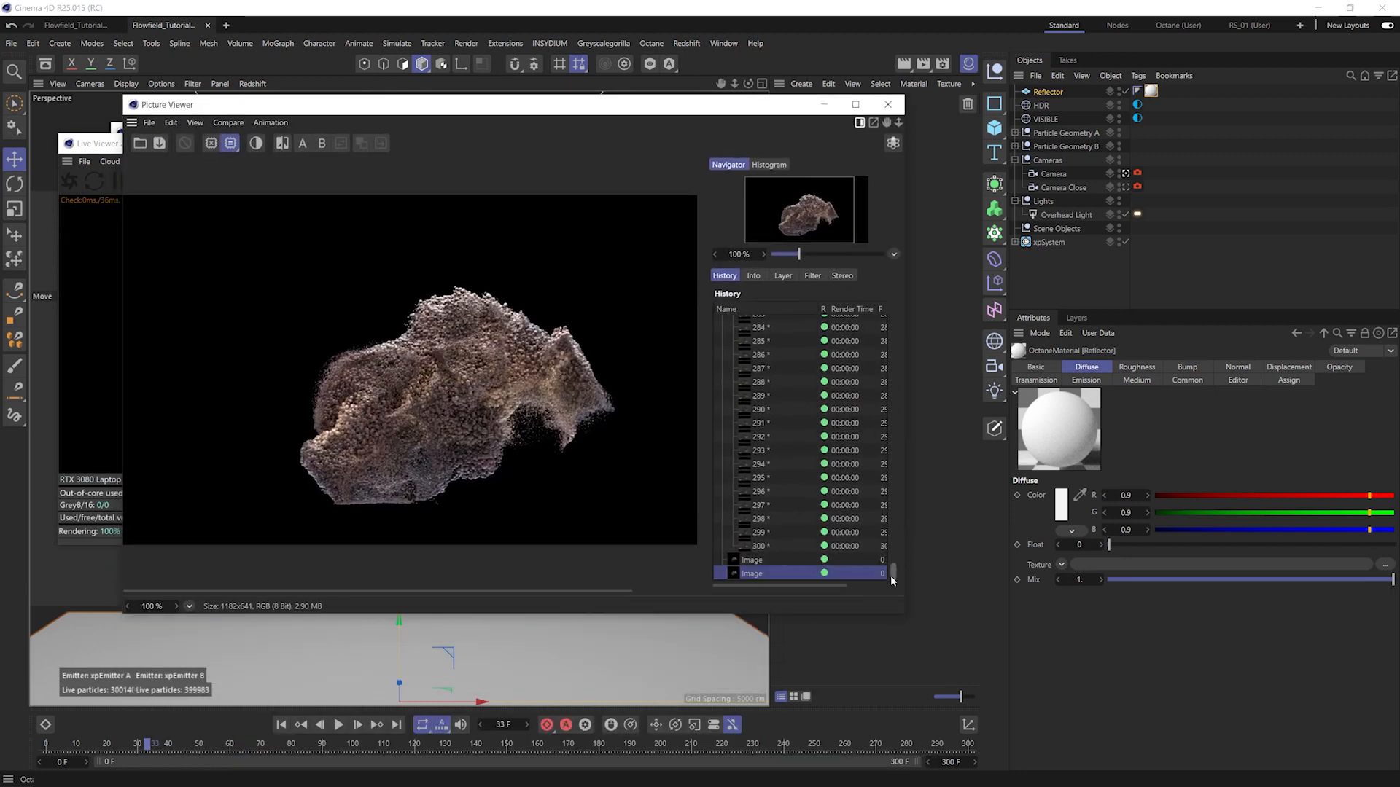
pyautogui.click(753, 560)
pyautogui.click(761, 574)
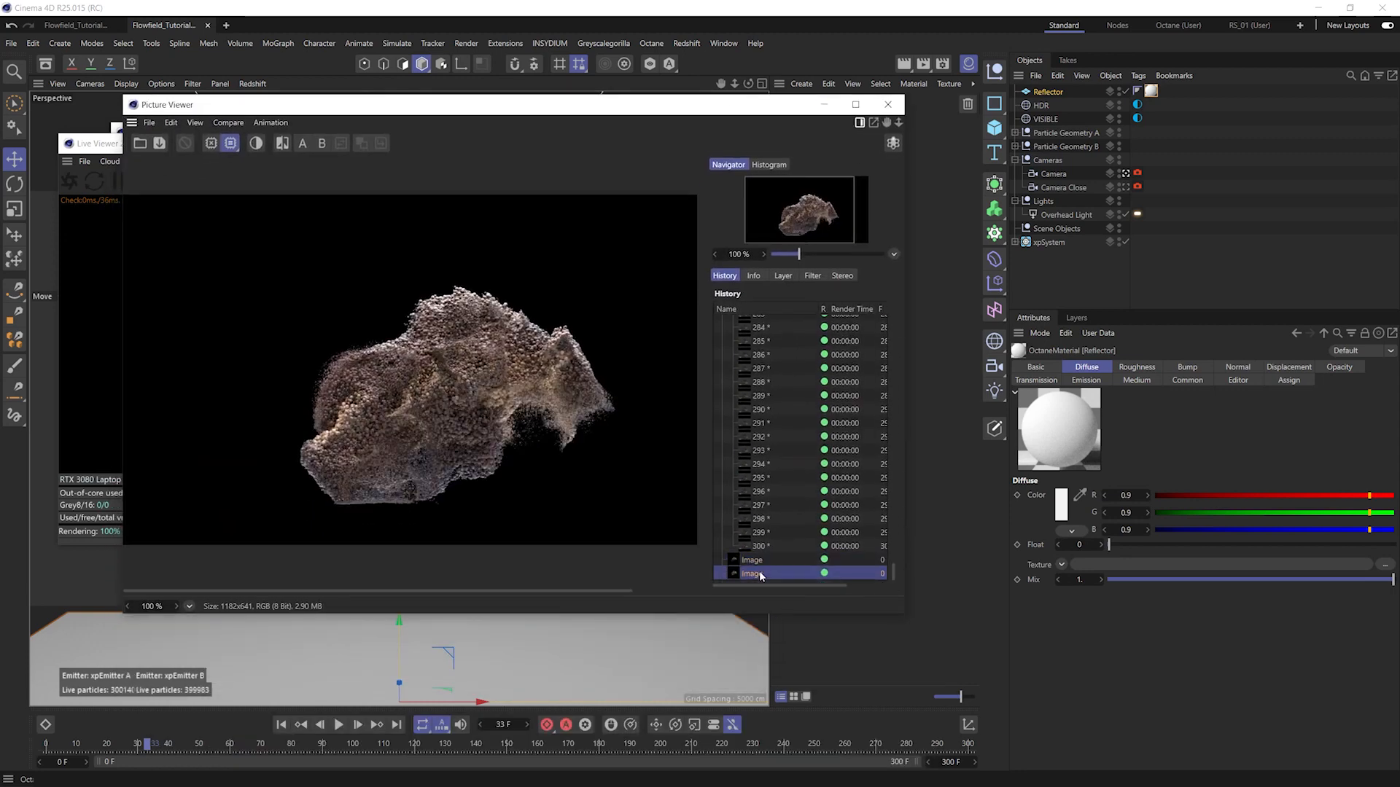
pyautogui.click(764, 563)
pyautogui.click(761, 575)
pyautogui.click(769, 560)
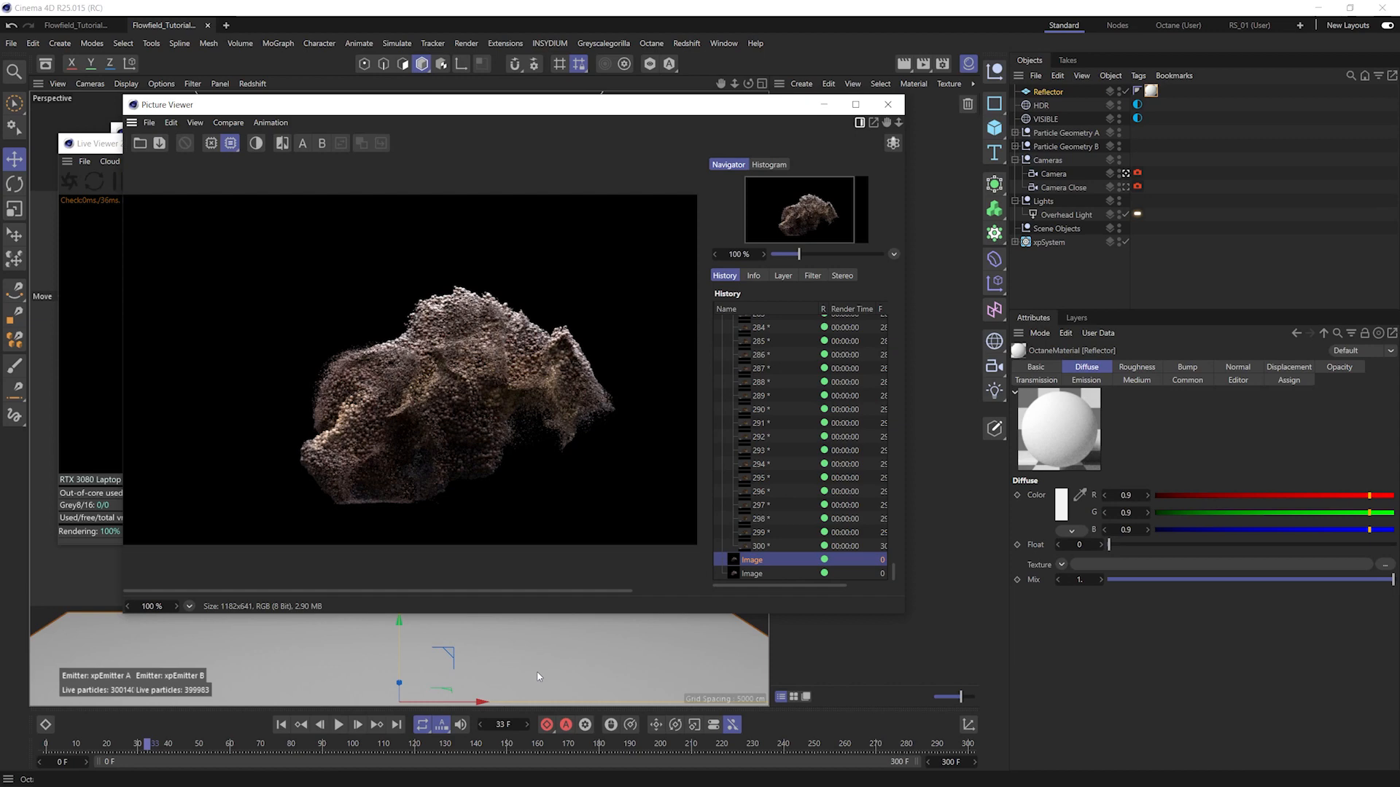
pyautogui.click(753, 574)
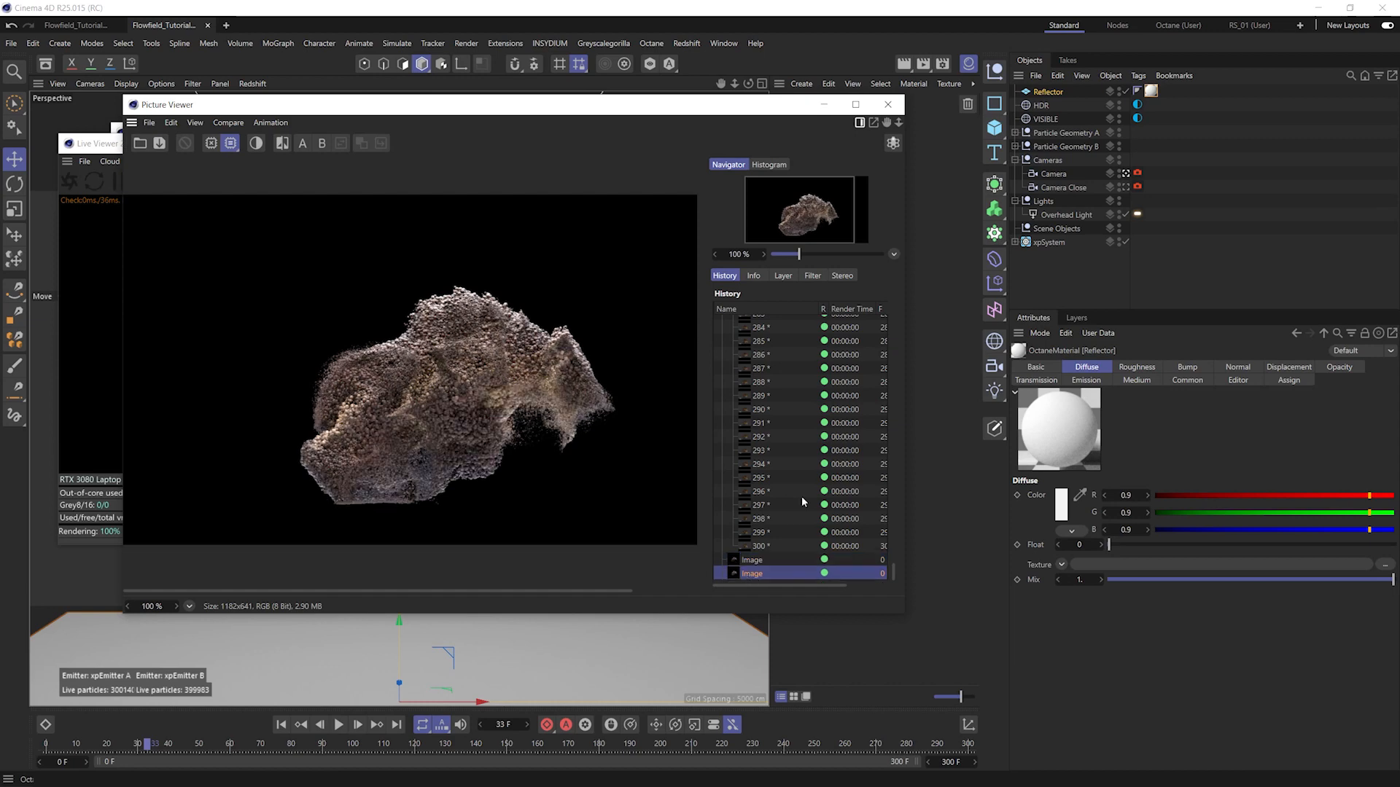
pyautogui.moveTo(778, 111); pyautogui.dragTo(749, 623)
# - Open the Reflector material in the Octane Node Editor and set its diffuse colour's R, G and B to 0
pyautogui.click(806, 133)
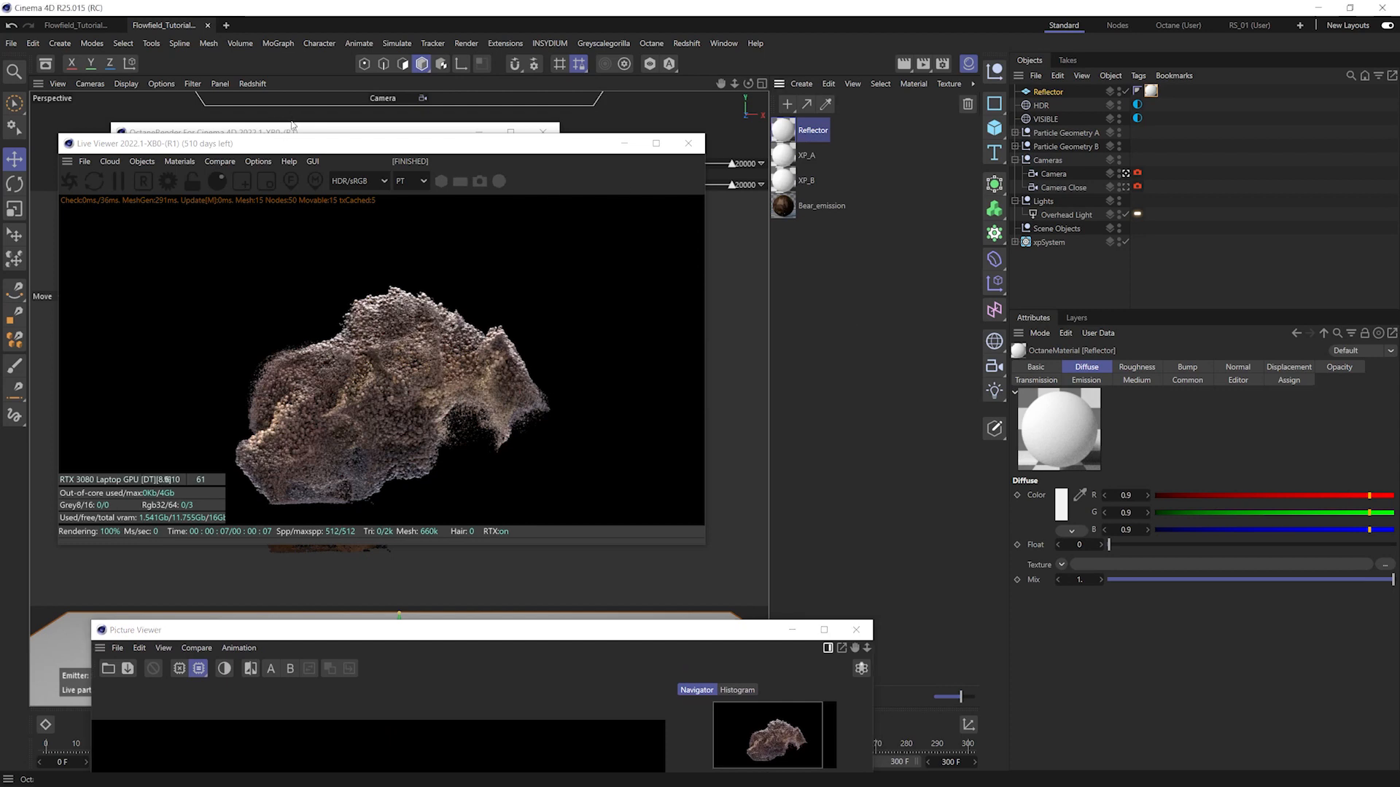
pyautogui.click(254, 132)
pyautogui.click(232, 150)
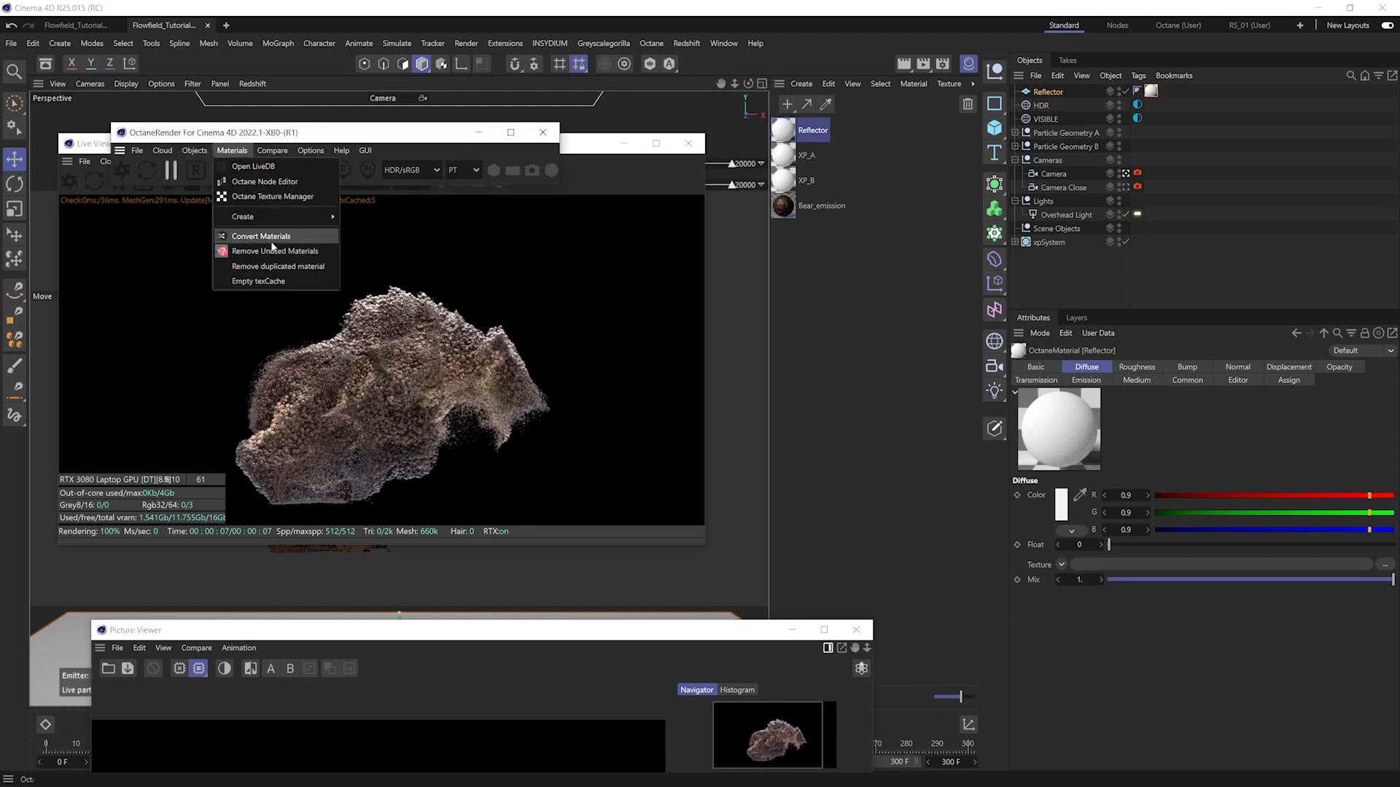
pyautogui.click(264, 181)
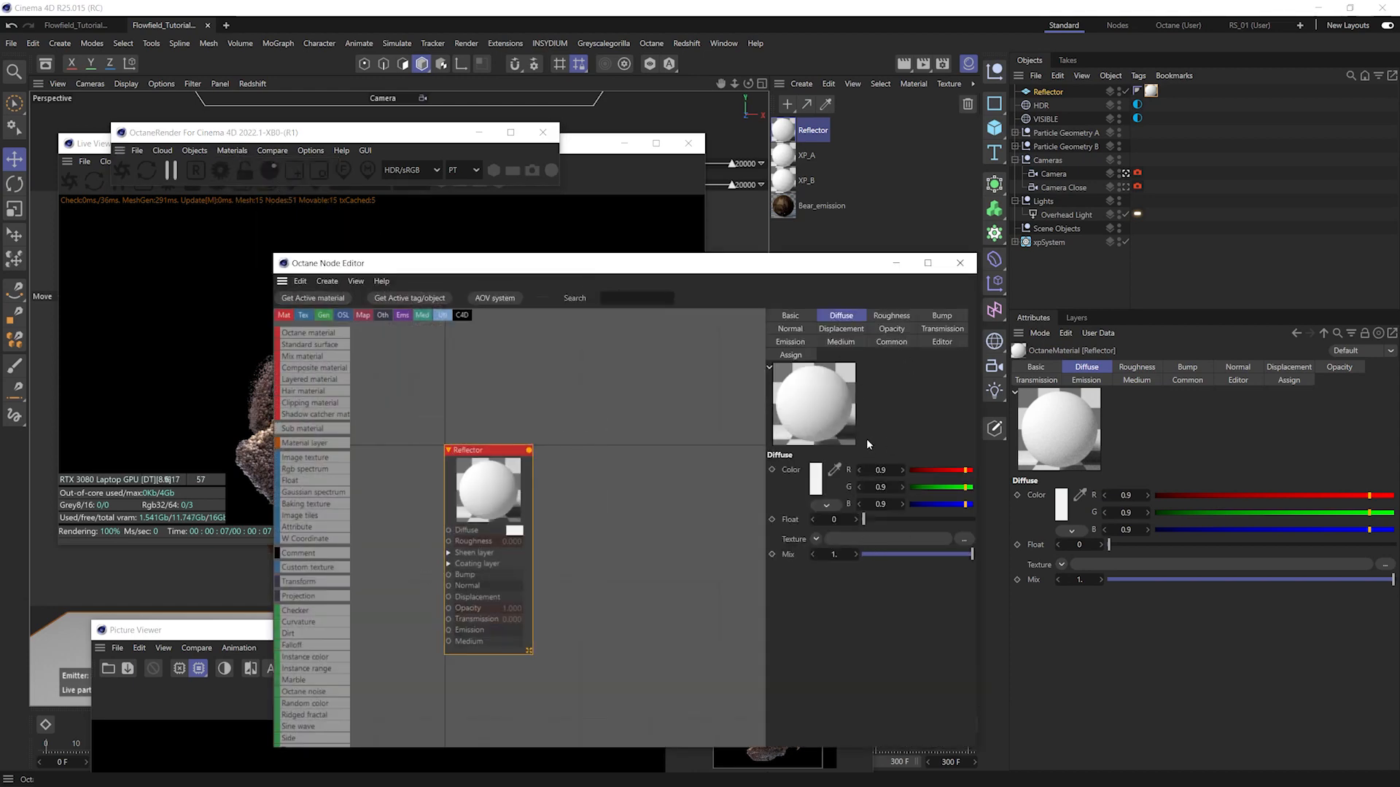
pyautogui.click(877, 470)
pyautogui.write('0')
pyautogui.press('Tab')
pyautogui.write('0')
pyautogui.press('Tab')
pyautogui.write('0')
pyautogui.press('Return')
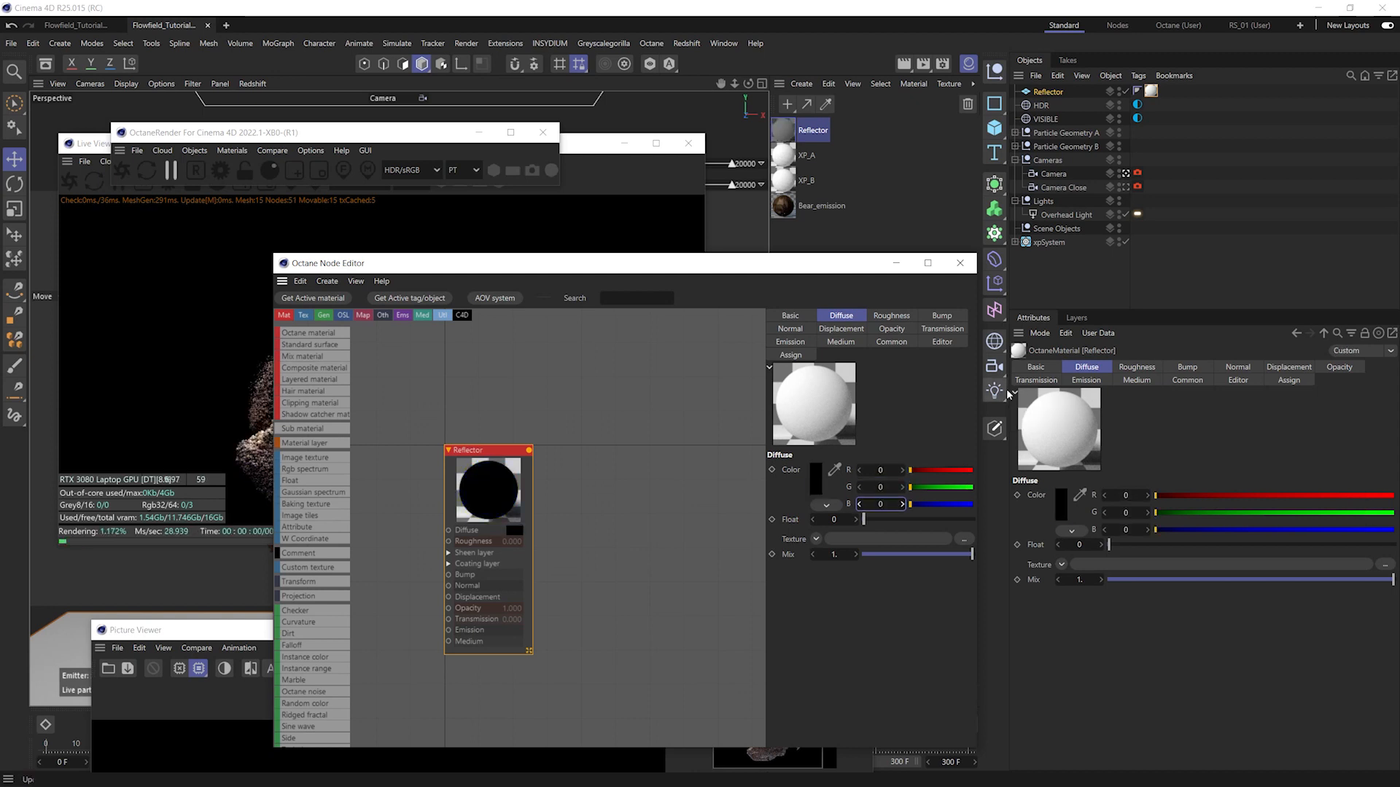
# - Try diffuse float values of about 0.245 and 0 on the Reflector material and settle on about 0.24
pyautogui.click(890, 519)
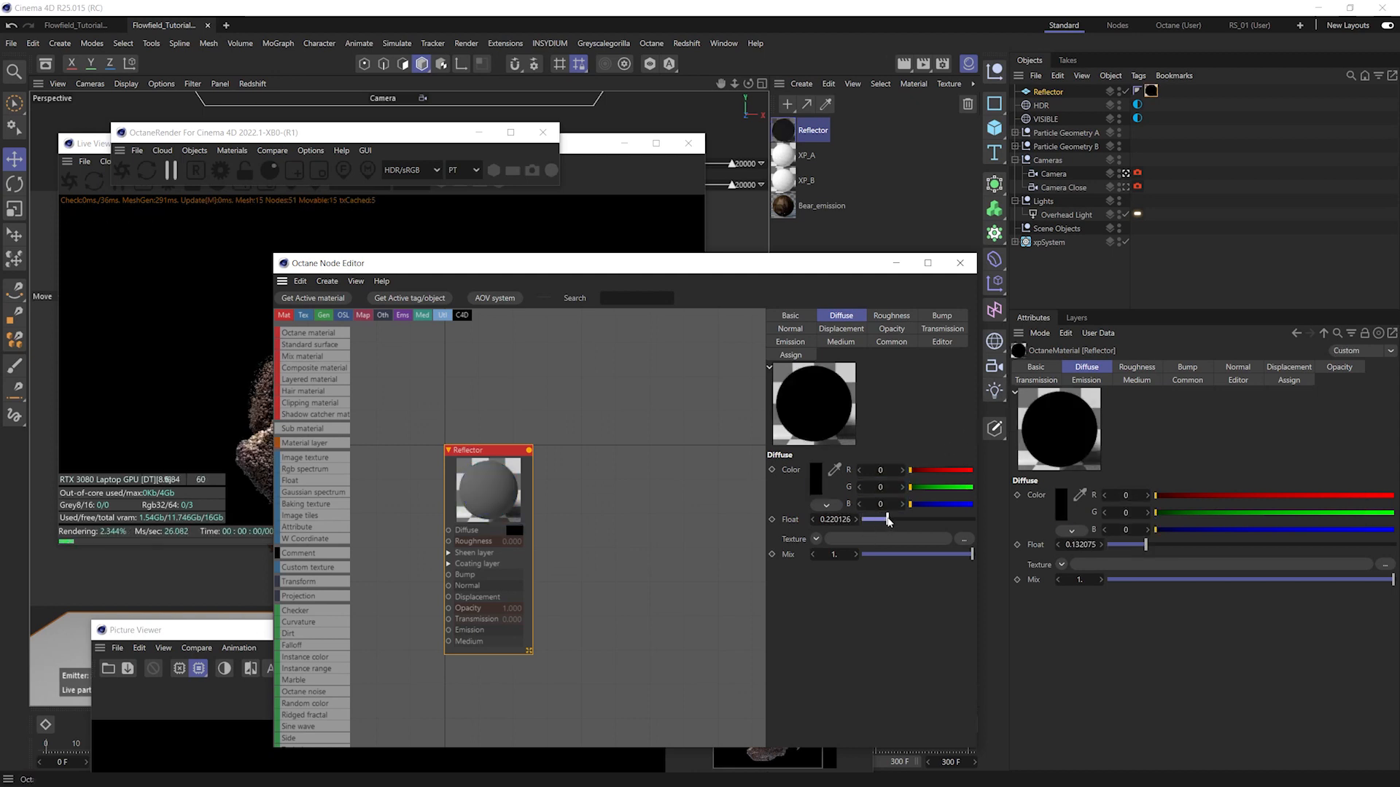
pyautogui.moveTo(438, 273); pyautogui.dragTo(780, 275)
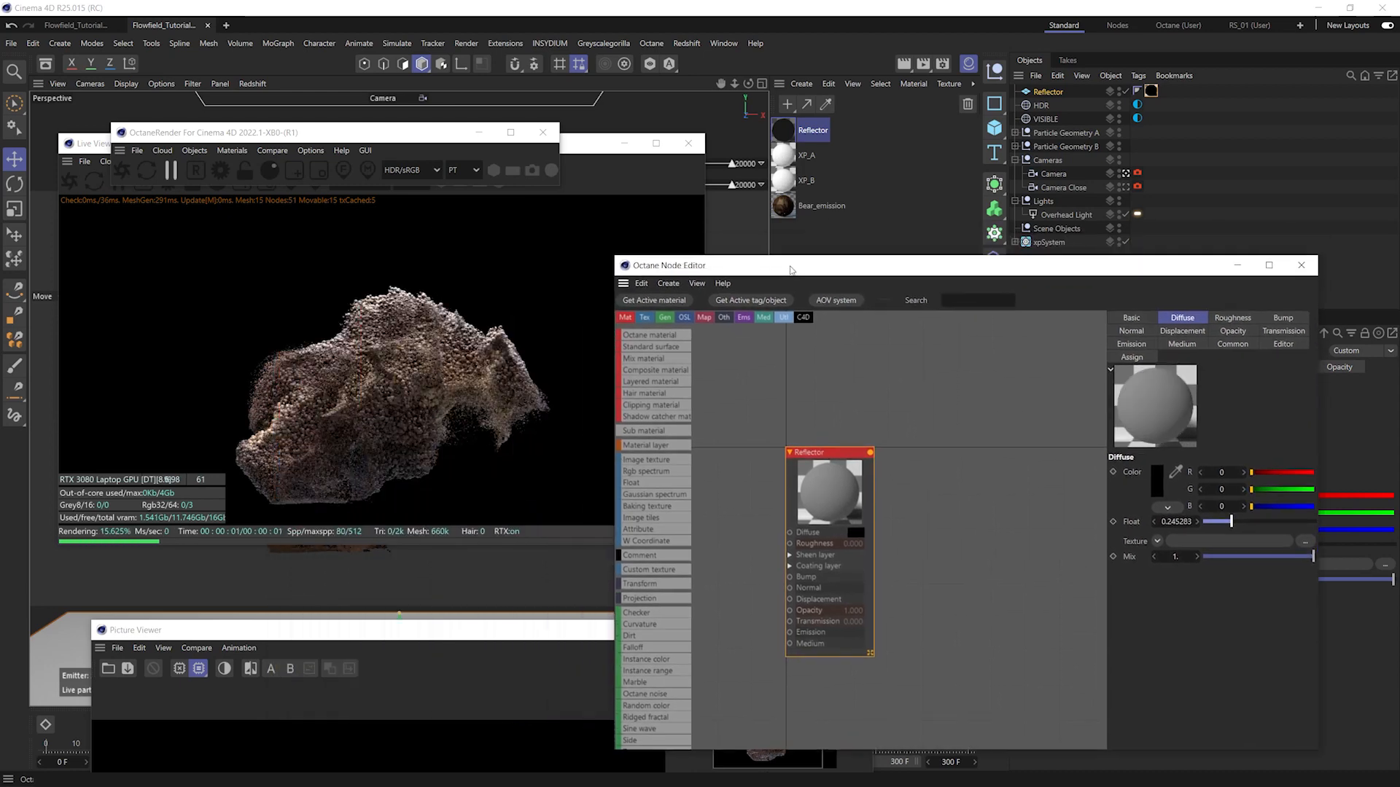
pyautogui.moveTo(1228, 521); pyautogui.dragTo(1196, 522)
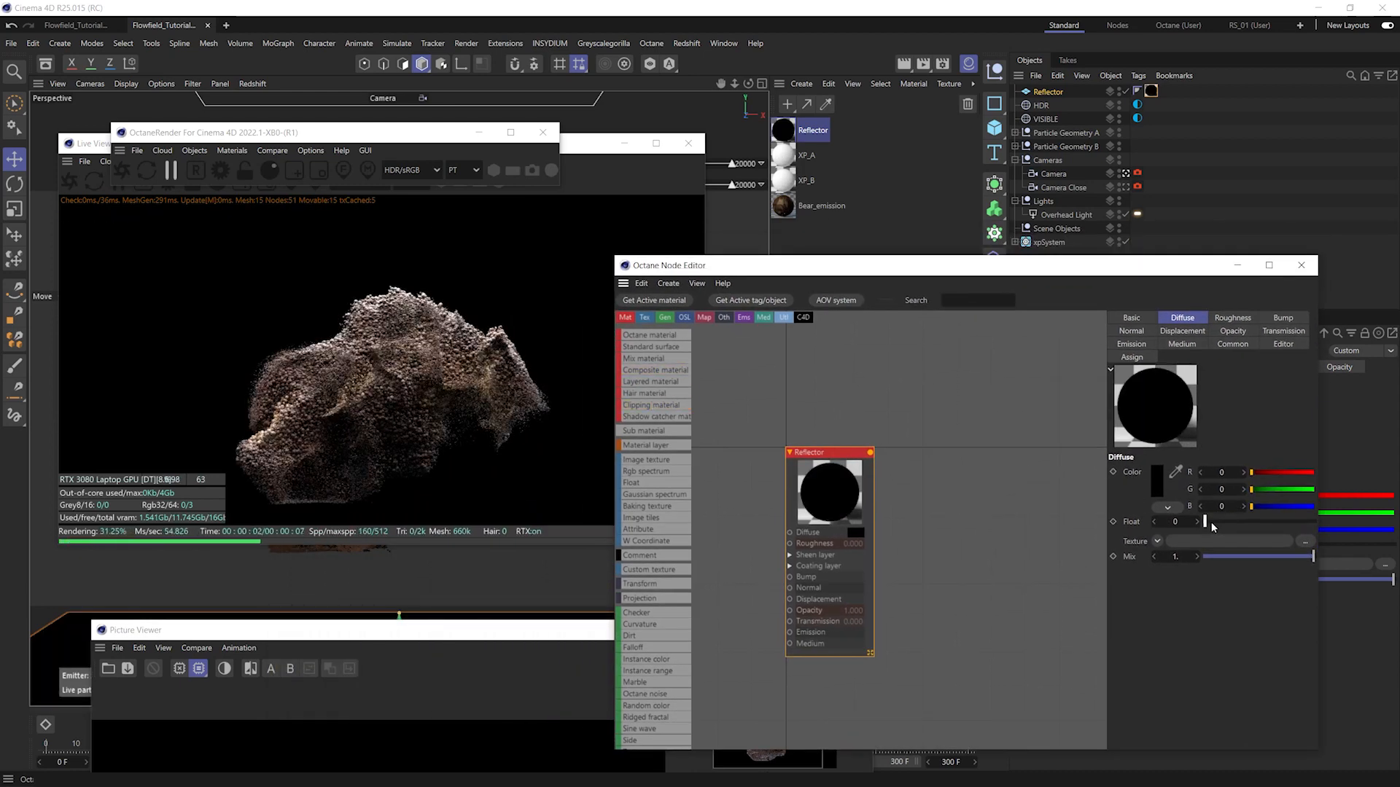
pyautogui.moveTo(1210, 523); pyautogui.dragTo(1239, 523)
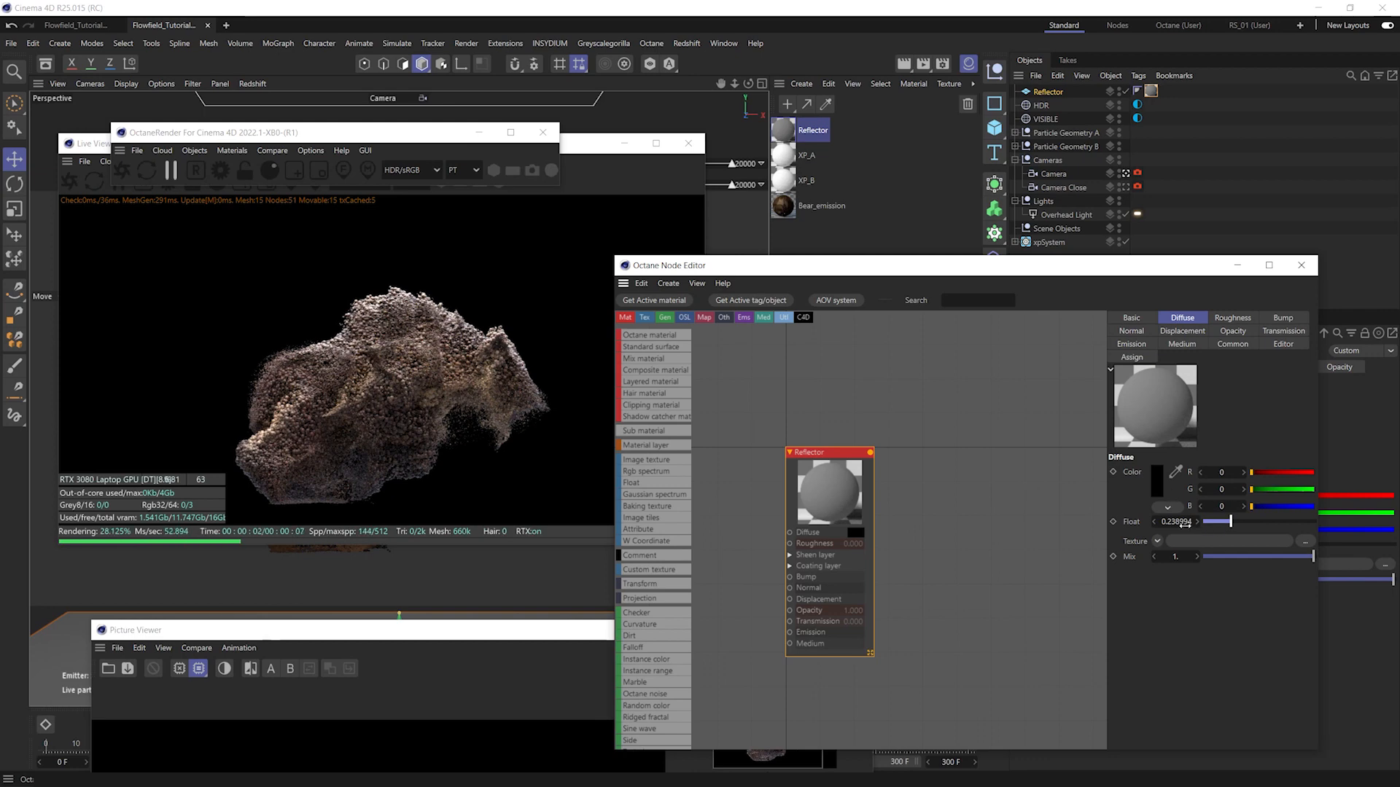
# - Give the Reflector material's diffuse colour a muted blue with a 221° hue, fine-tuning its saturation and value
pyautogui.click(1158, 482)
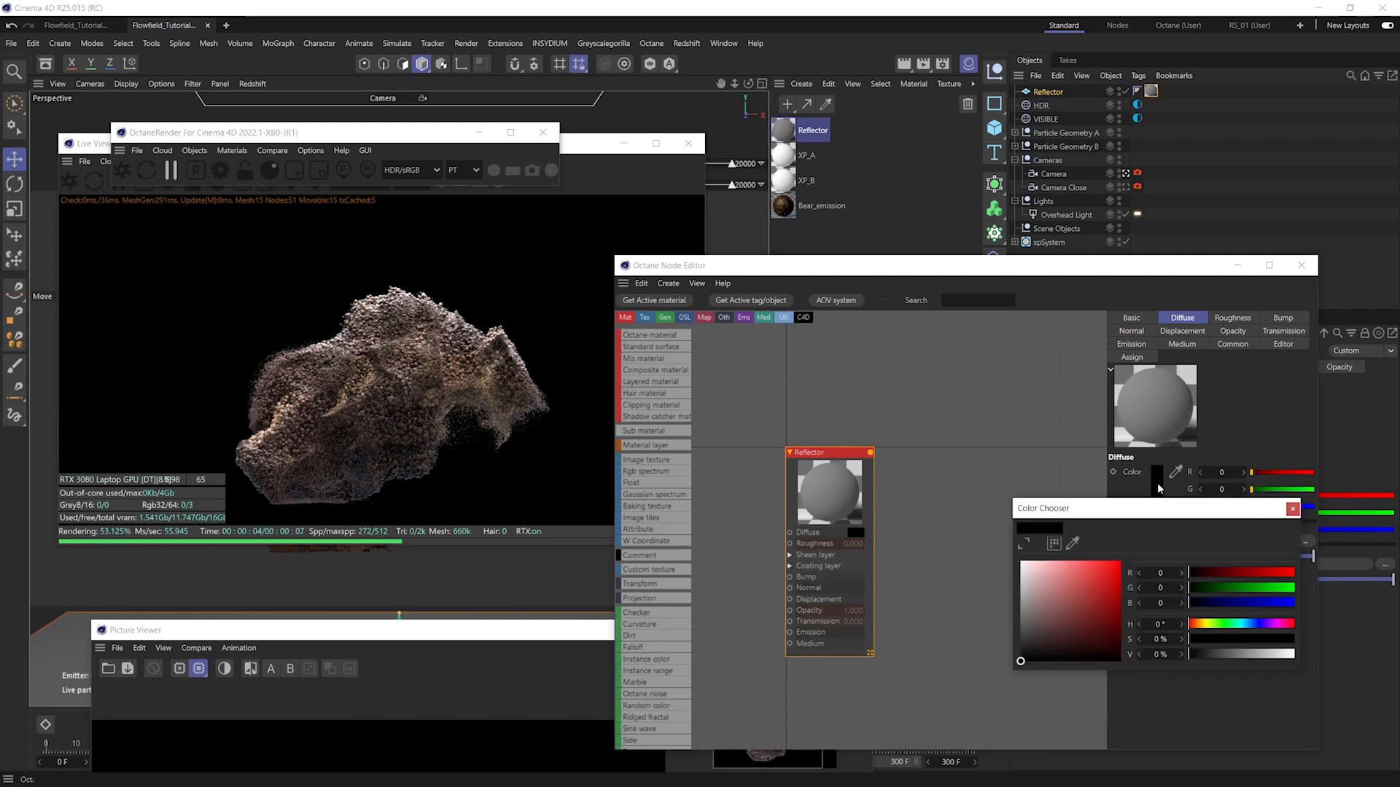
pyautogui.click(1253, 623)
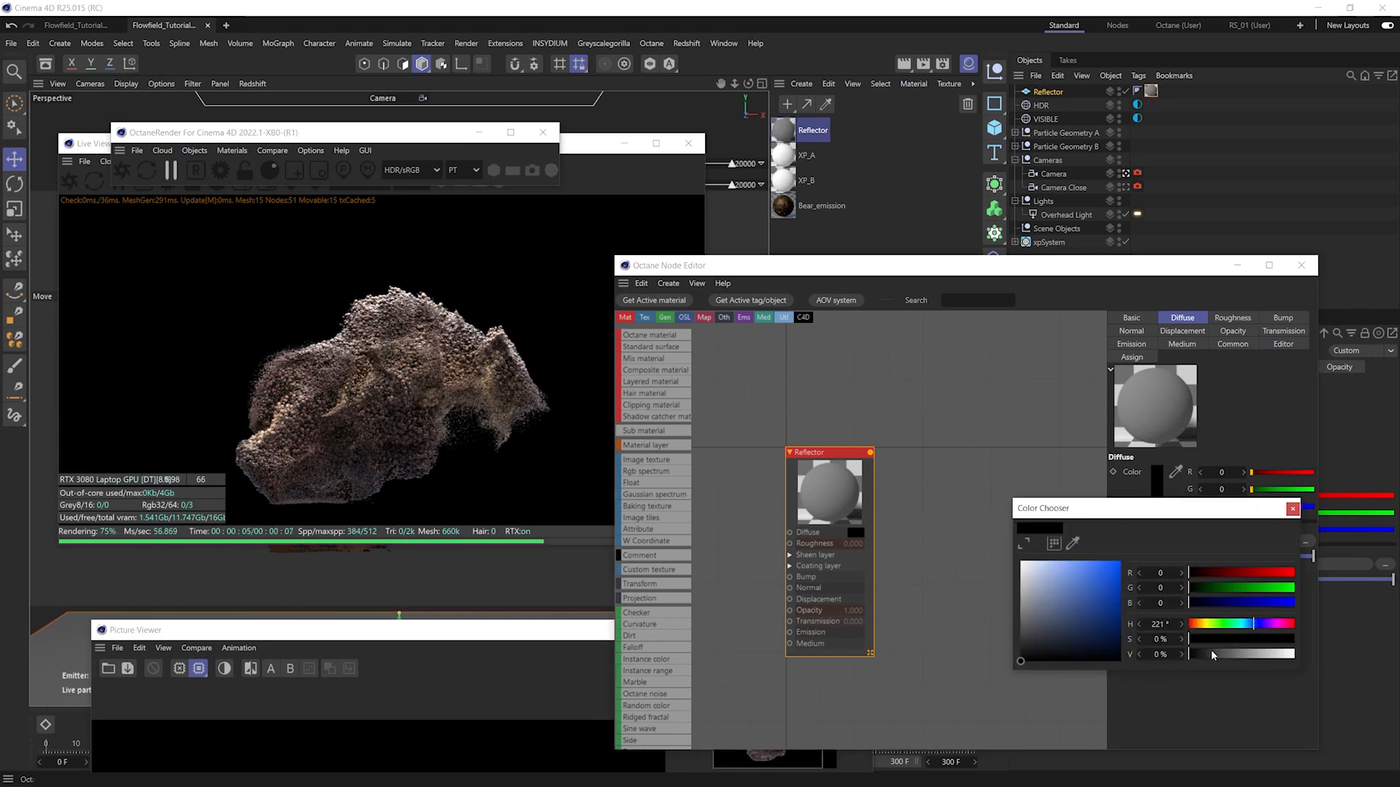
pyautogui.click(1211, 653)
pyautogui.moveTo(1203, 640); pyautogui.dragTo(1237, 655)
pyautogui.click(1219, 640)
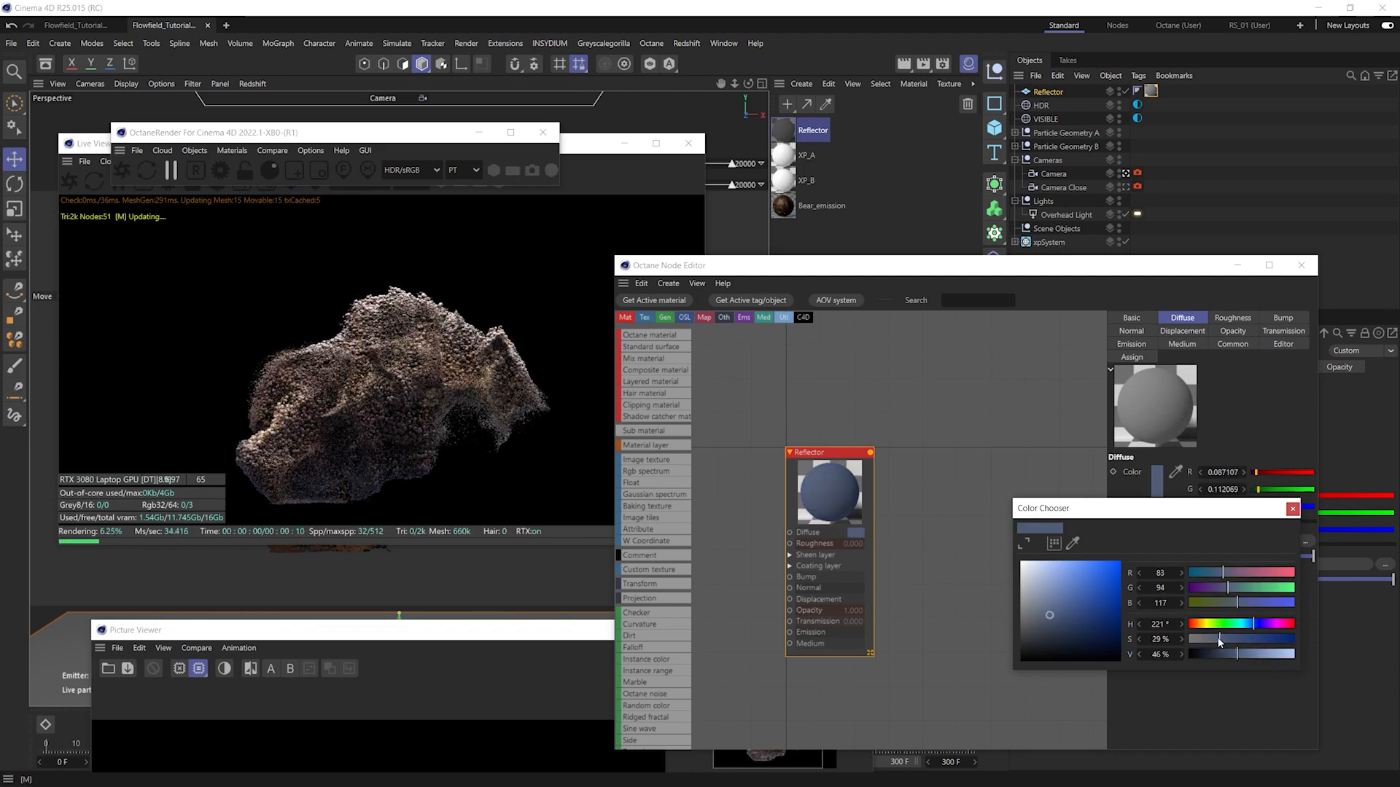
pyautogui.moveTo(1221, 640); pyautogui.dragTo(1210, 644)
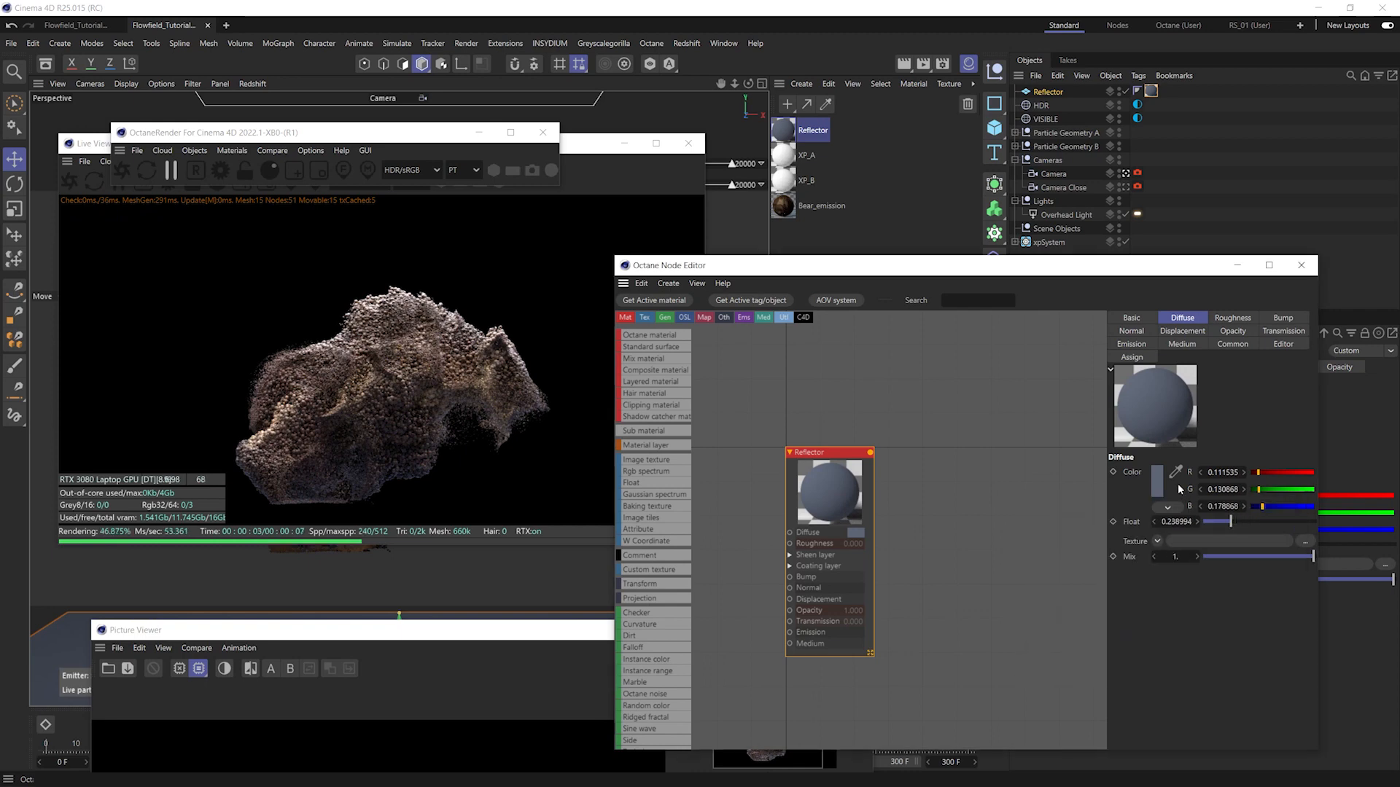
pyautogui.click(1150, 490)
pyautogui.moveTo(1212, 655); pyautogui.dragTo(1188, 654)
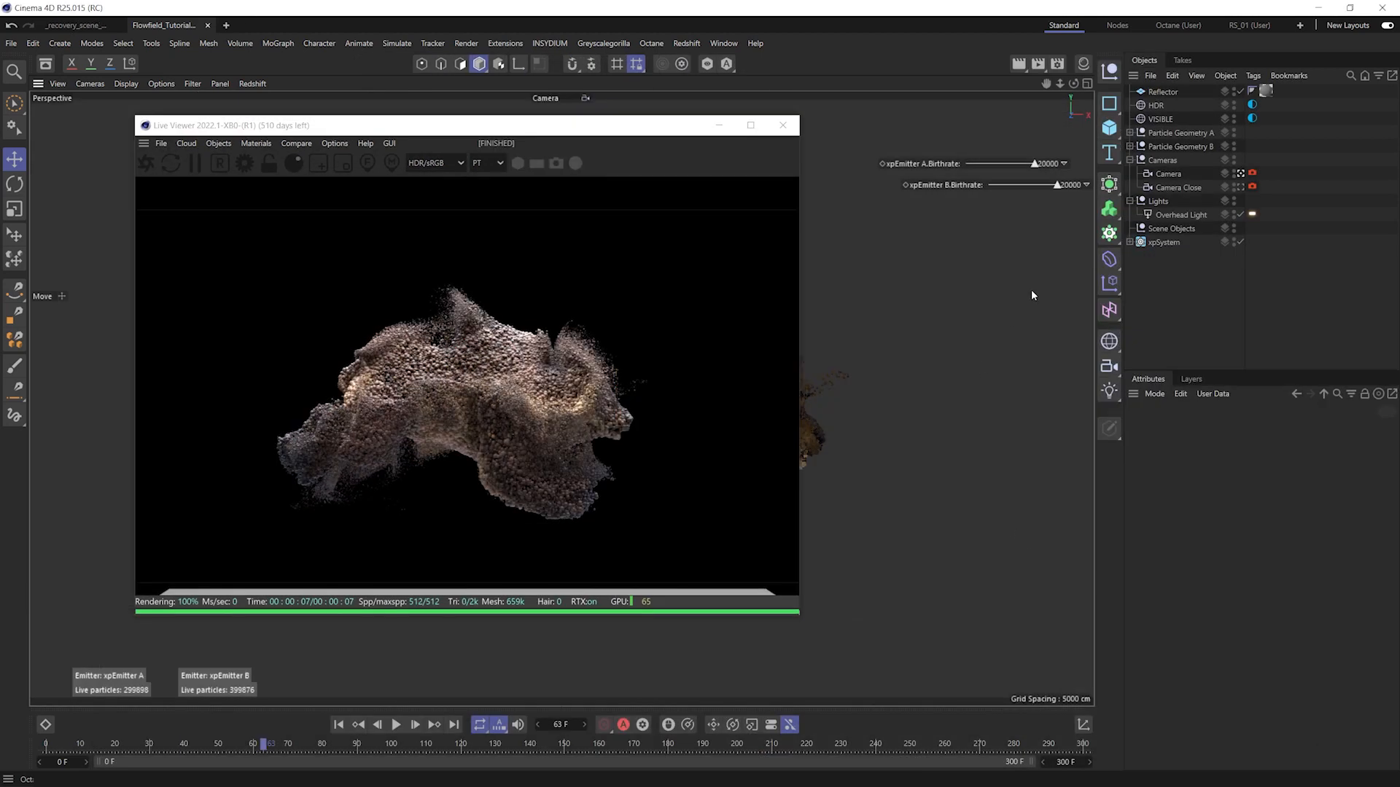
# - Move the Reflector plane and the Particle Geometry A and B groups into the Scene Objects group
pyautogui.moveTo(1163, 92); pyautogui.dragTo(1168, 232)
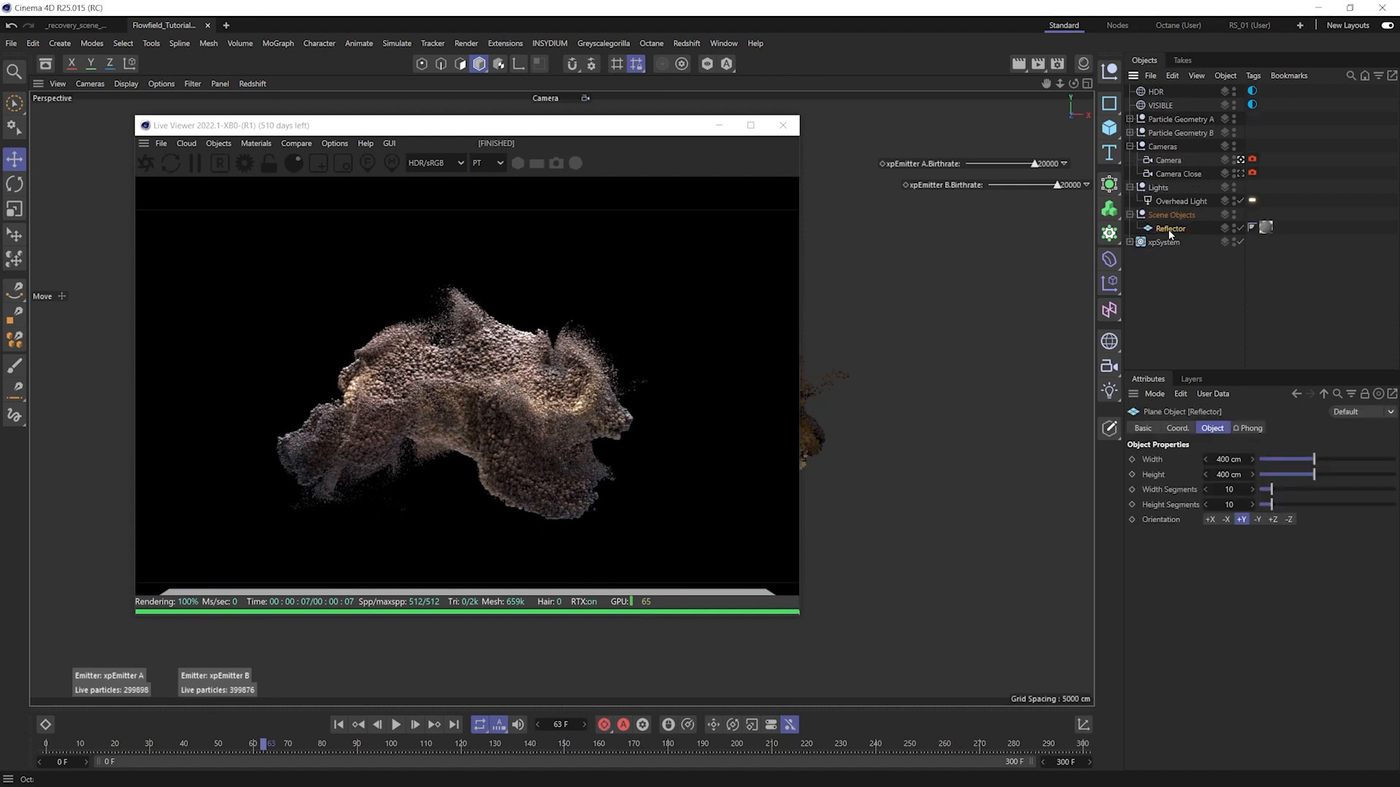
pyautogui.click(1176, 133)
pyautogui.keyDown('shift'); pyautogui.click(1179, 119); pyautogui.keyUp('shift')
pyautogui.moveTo(1196, 213); pyautogui.dragTo(1188, 215)
pyautogui.click(1217, 308)
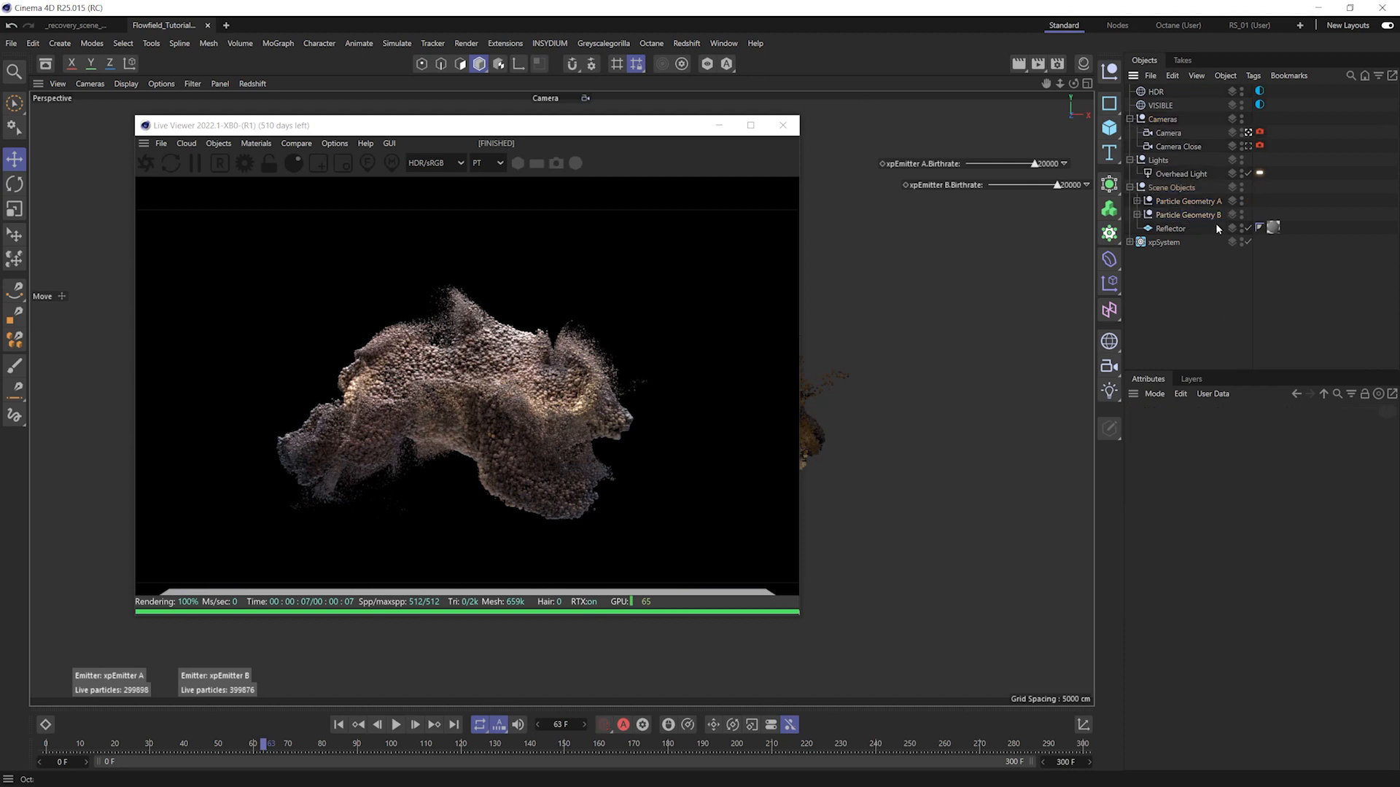
# - Move the HDR and VISIBLE environments into the Lights group and reshape the Overhead Light into a wider rectangle
pyautogui.moveTo(1182, 86); pyautogui.dragTo(1172, 174)
pyautogui.click(1189, 173)
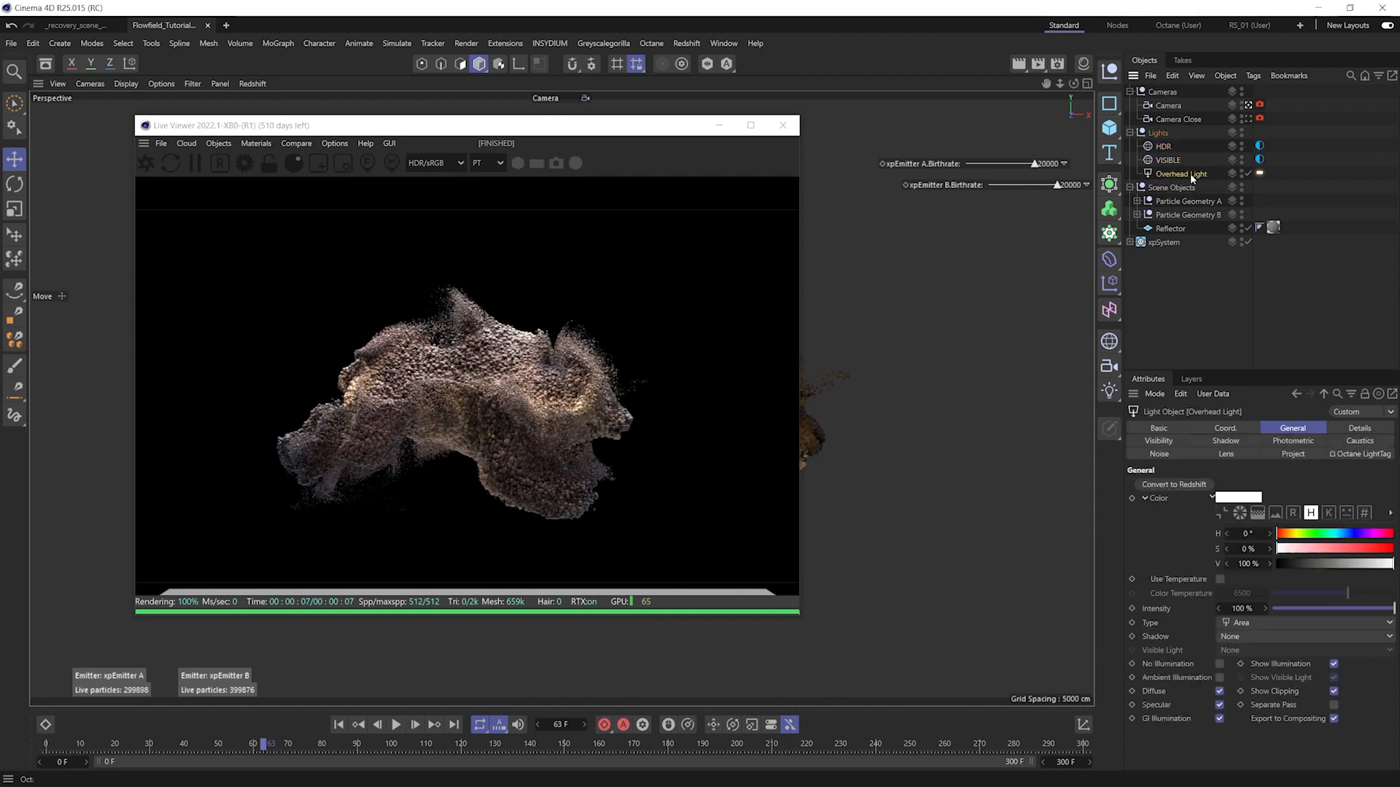
pyautogui.moveTo(628, 131); pyautogui.dragTo(576, 235)
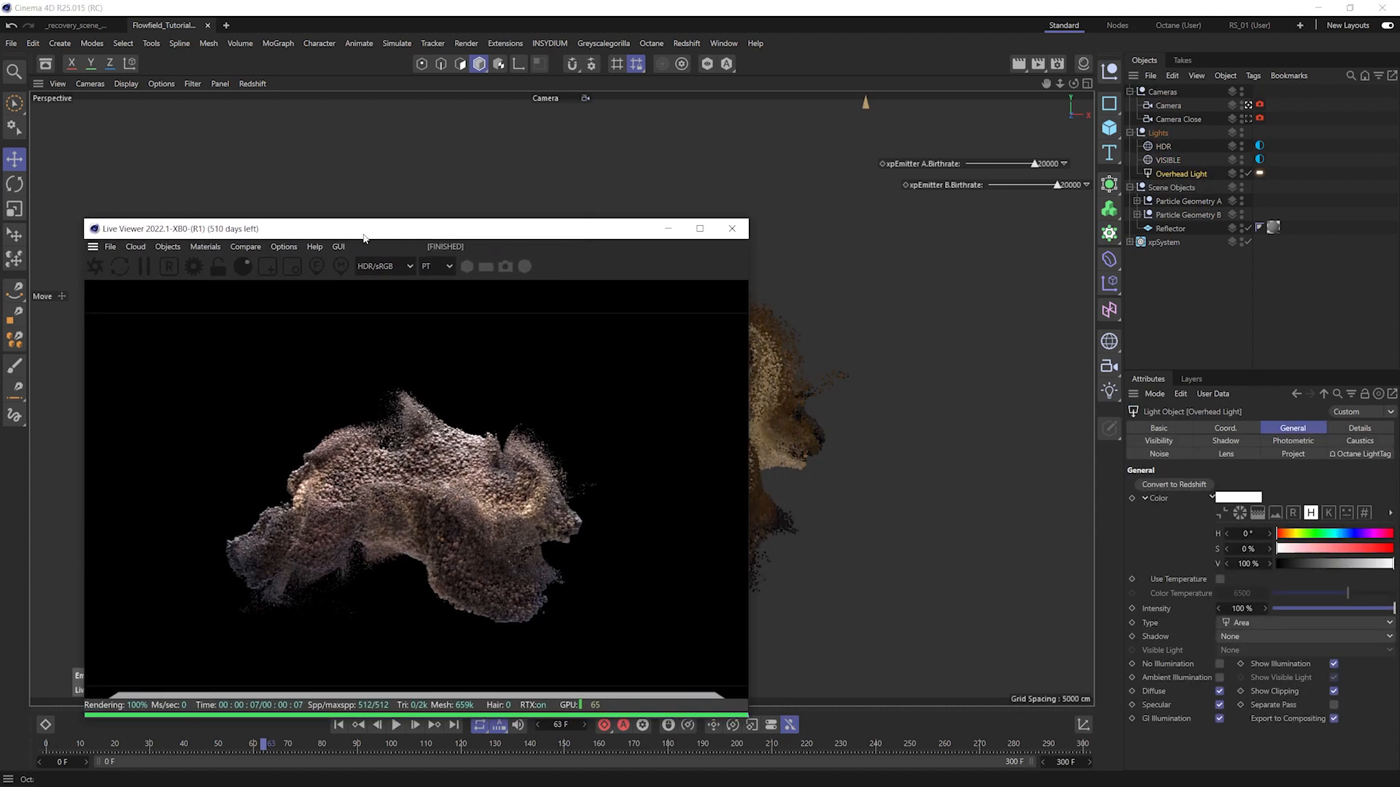
pyautogui.middleClick(857, 201)
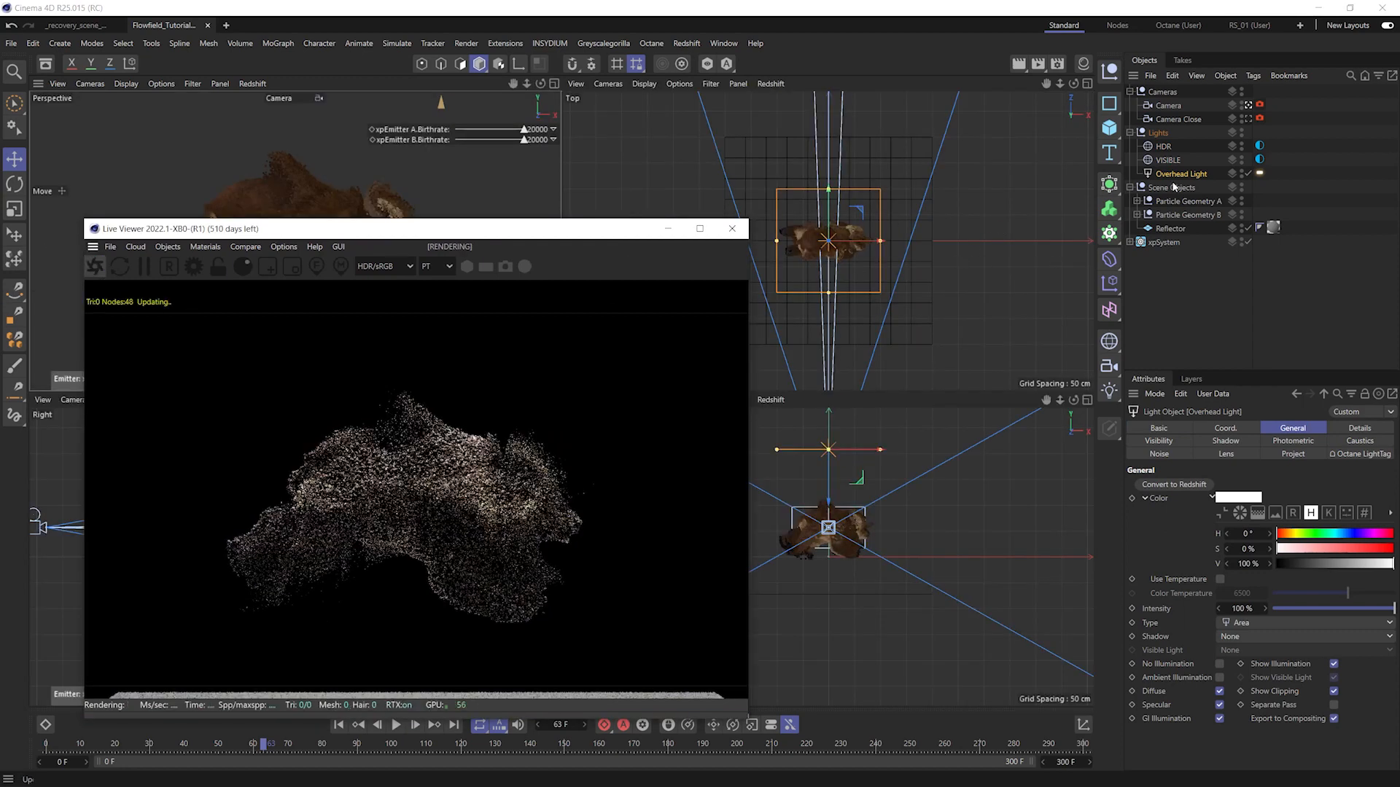
pyautogui.click(838, 212)
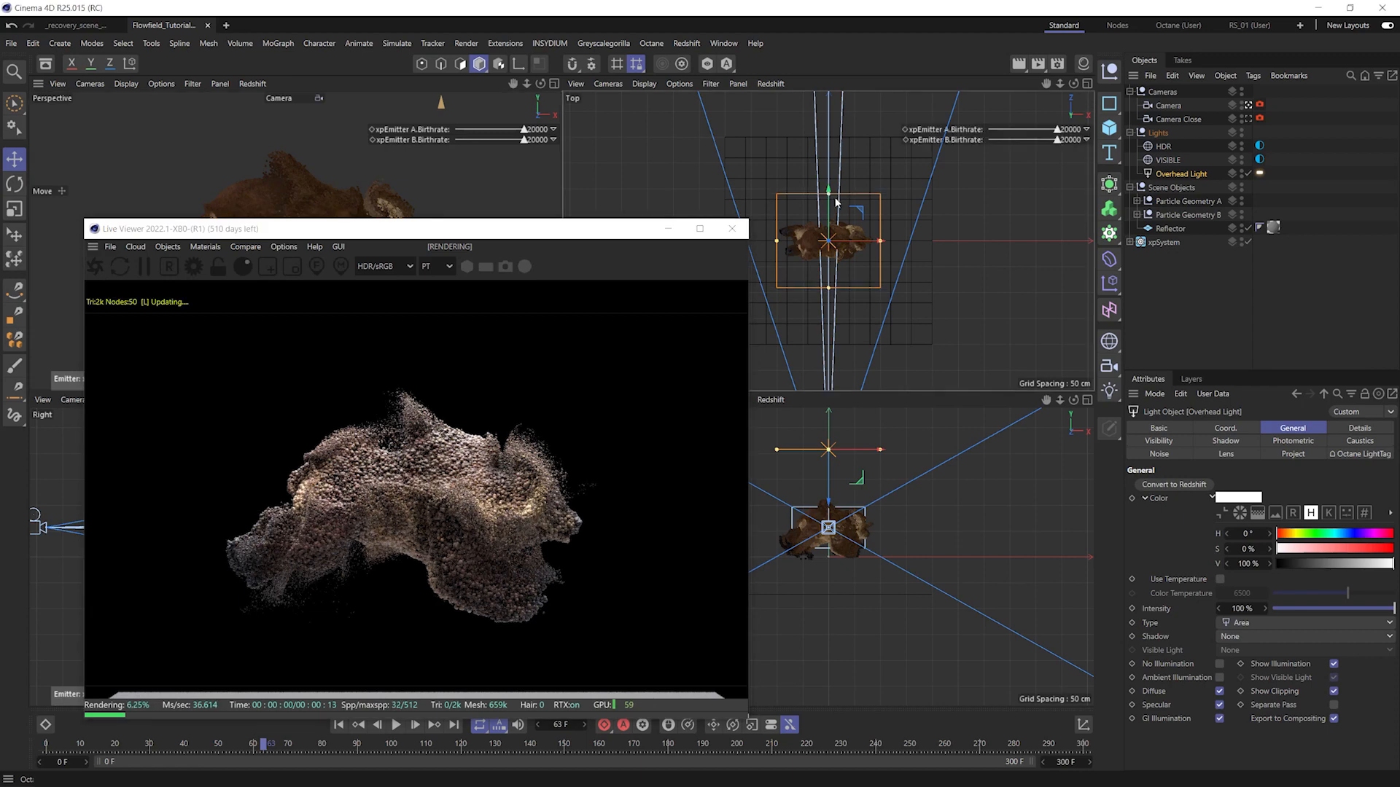
pyautogui.moveTo(880, 241); pyautogui.dragTo(932, 242)
# - Try a temperature of 4800 on the Overhead Light's Octane light tag and settle on 5800
pyautogui.click(1259, 174)
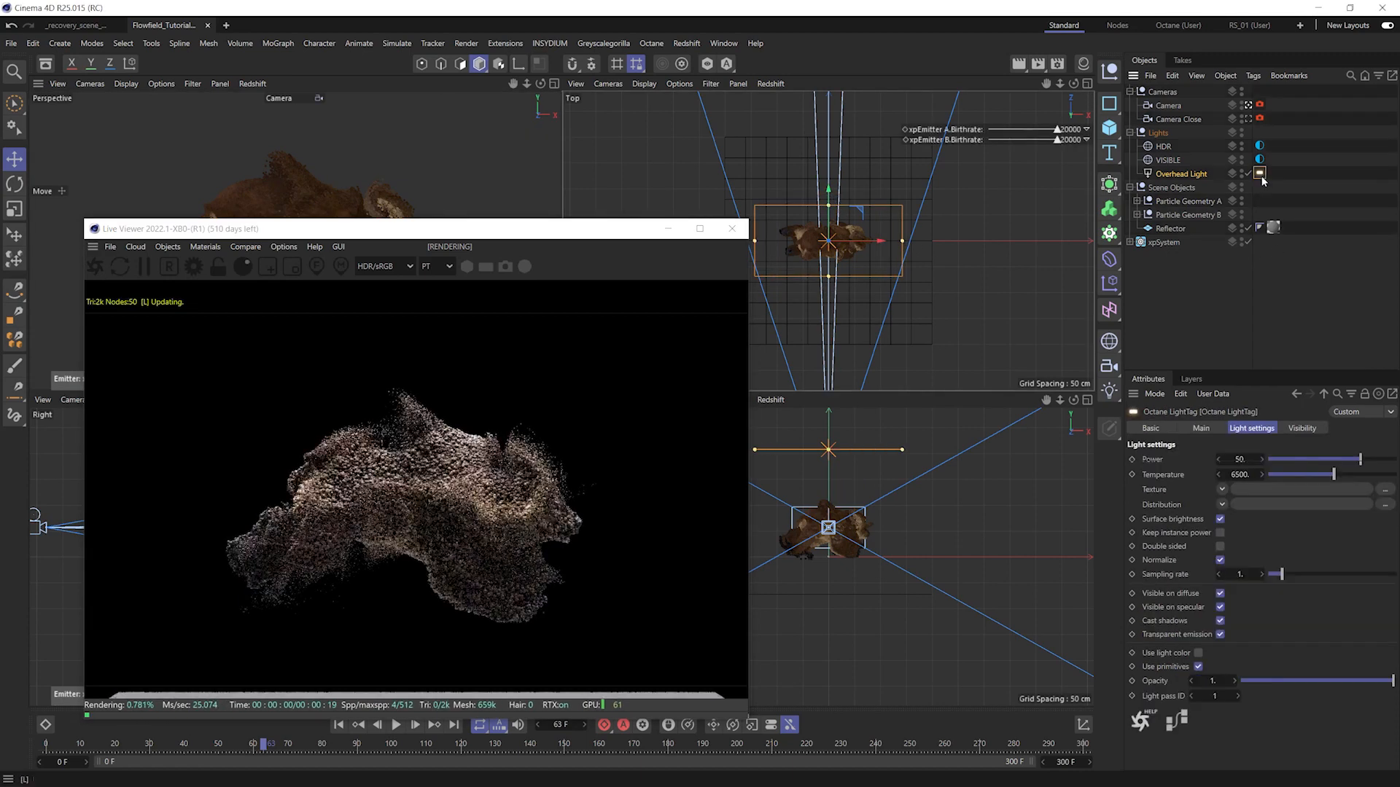
pyautogui.click(1242, 475)
pyautogui.write('4800')
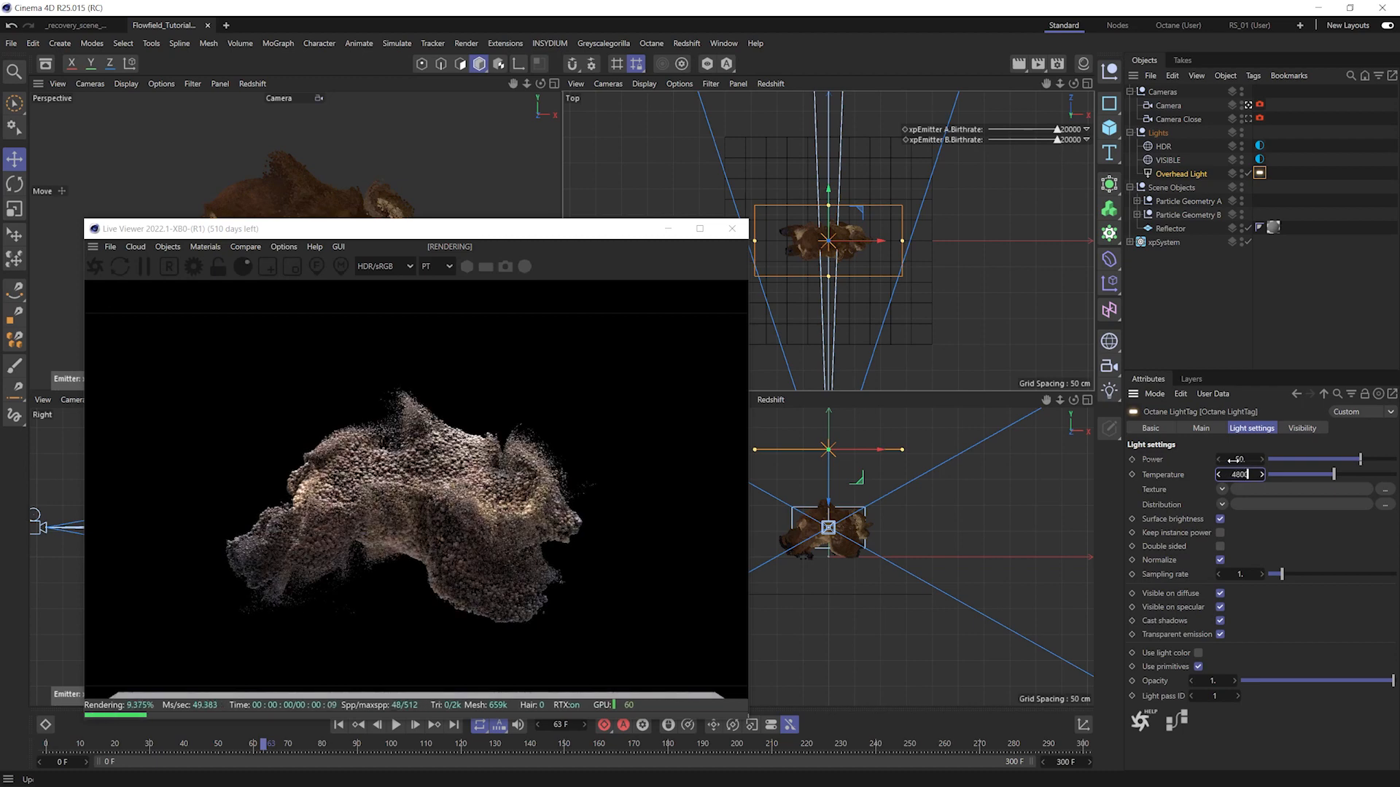
pyautogui.press('Return')
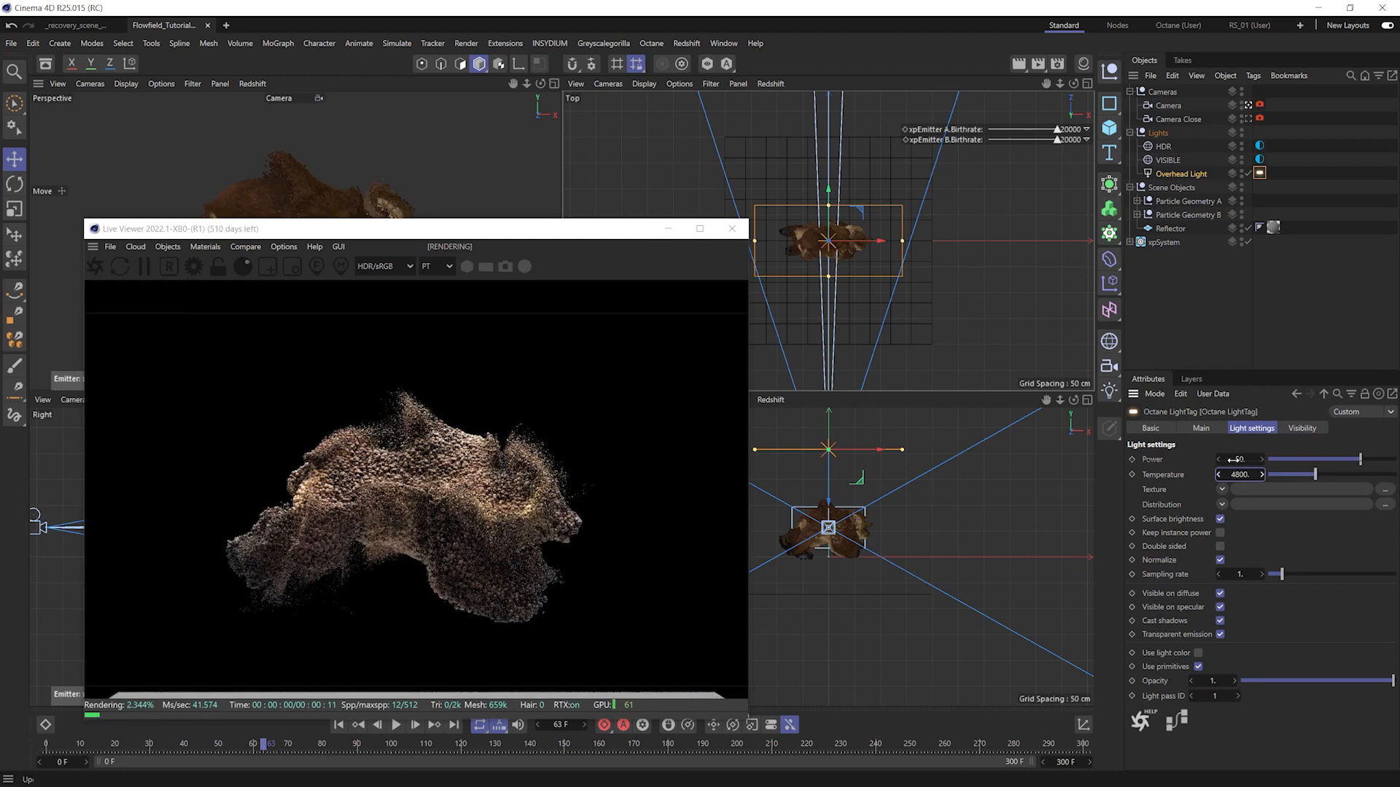
pyautogui.click(1236, 475)
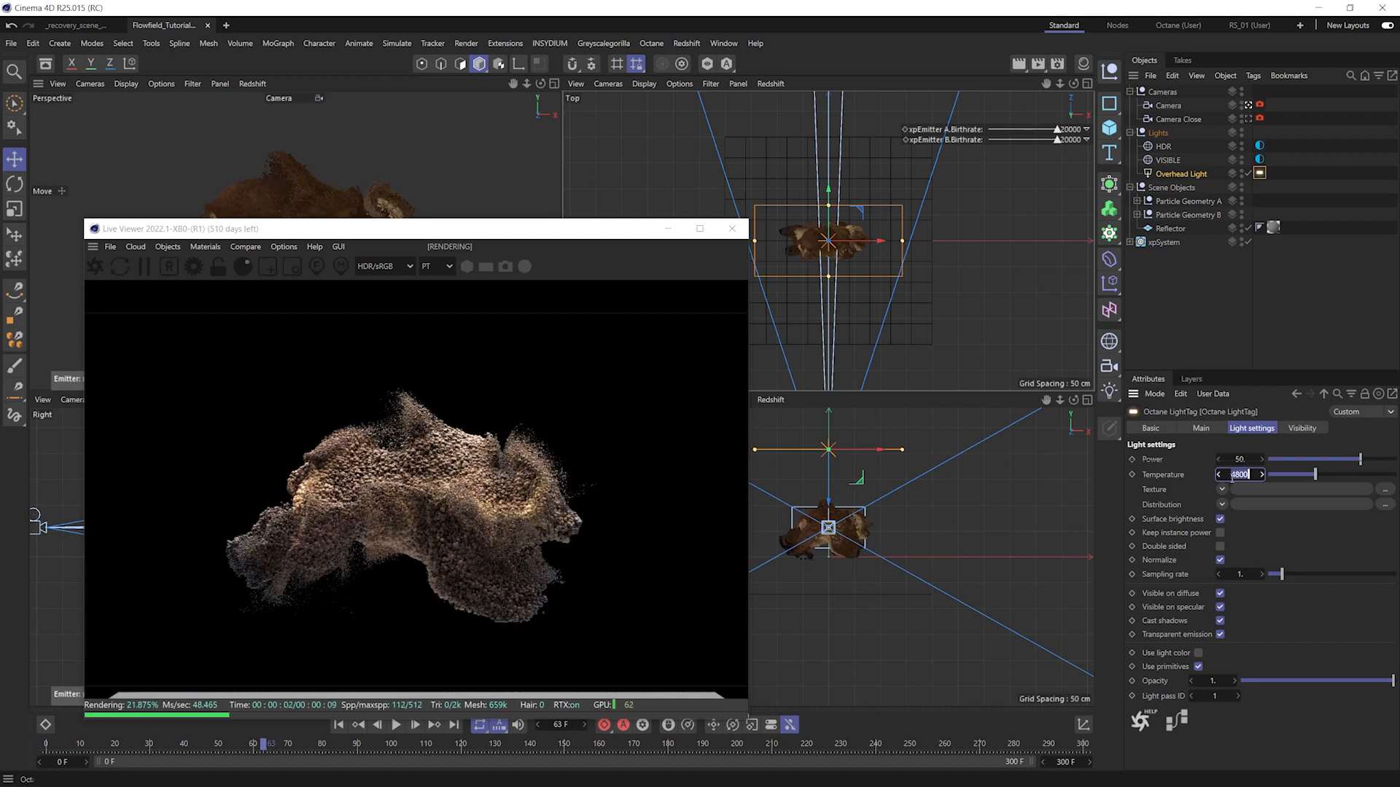
pyautogui.write('5800')
pyautogui.press('Return')
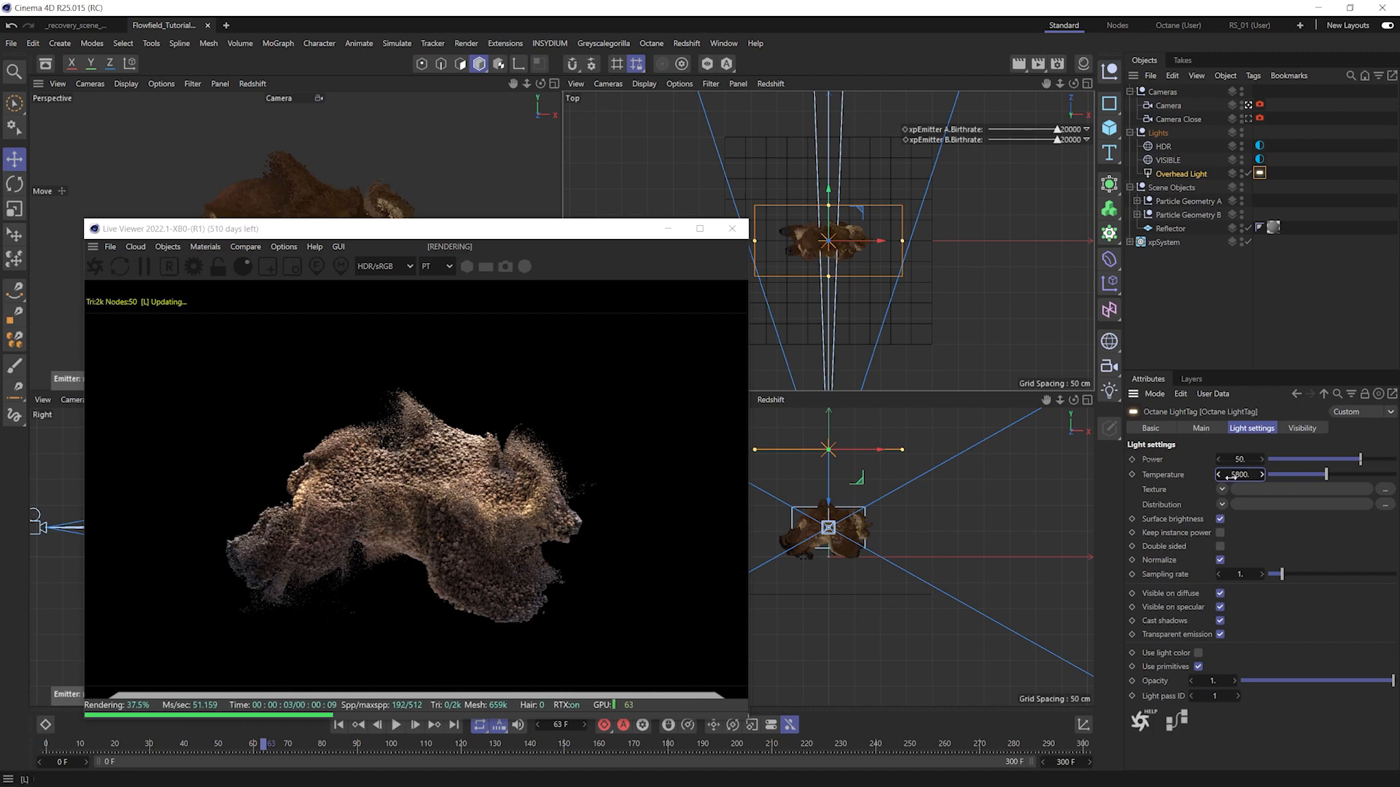
# - Check the live render at frame 87 and close the Live Viewer
pyautogui.click(347, 753)
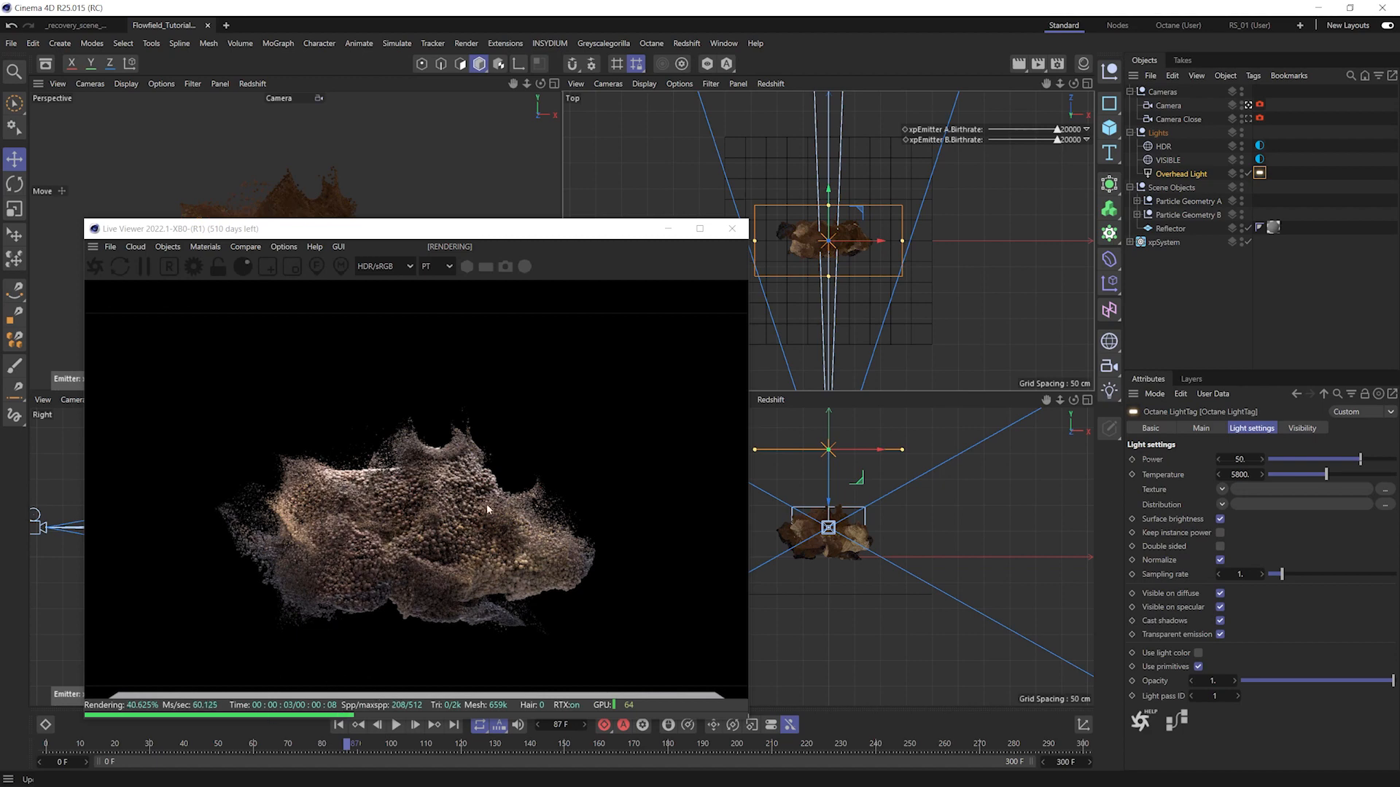
pyautogui.moveTo(602, 243); pyautogui.dragTo(549, 112)
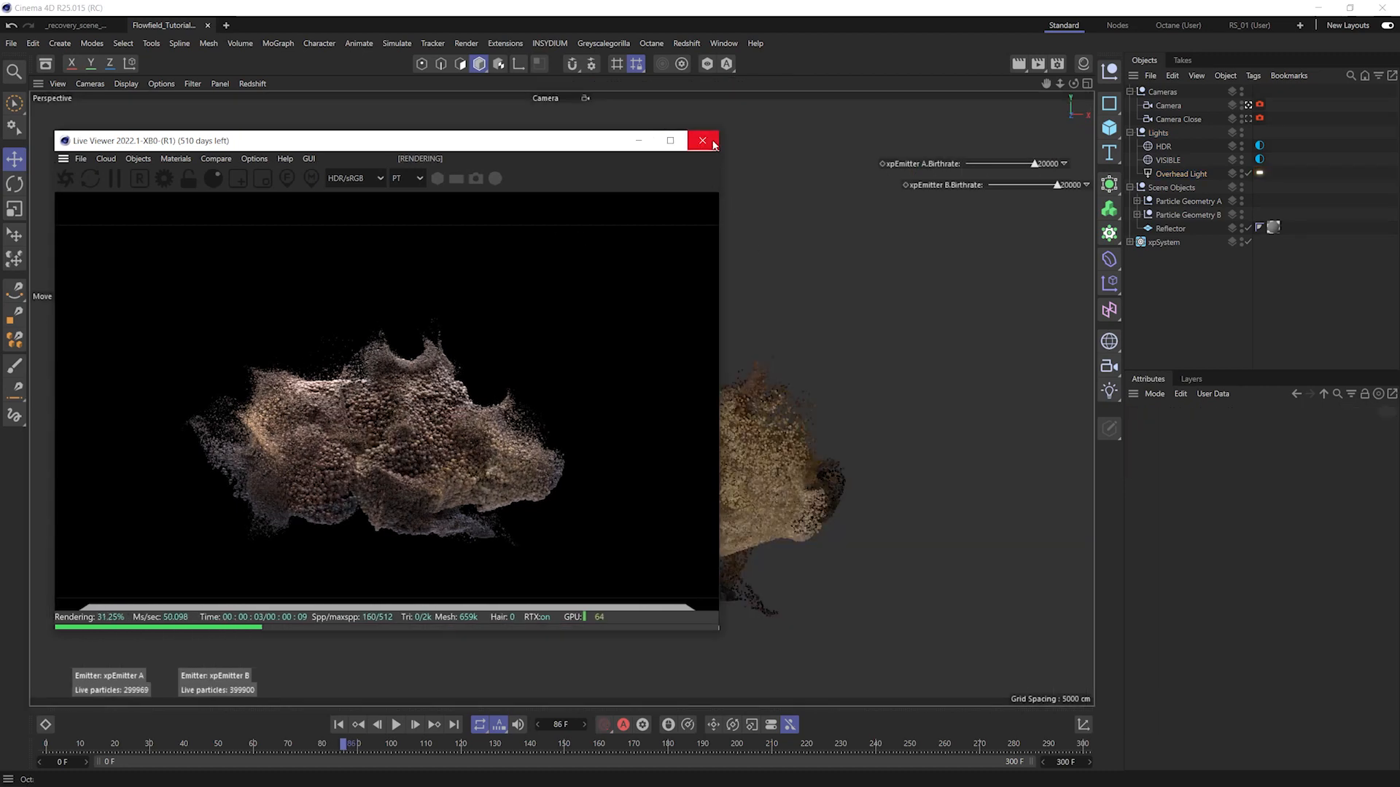
pyautogui.click(702, 142)
# - Add a new render setting, make it the active one and name it Octane
pyautogui.hotkey('ctrl', 'b')
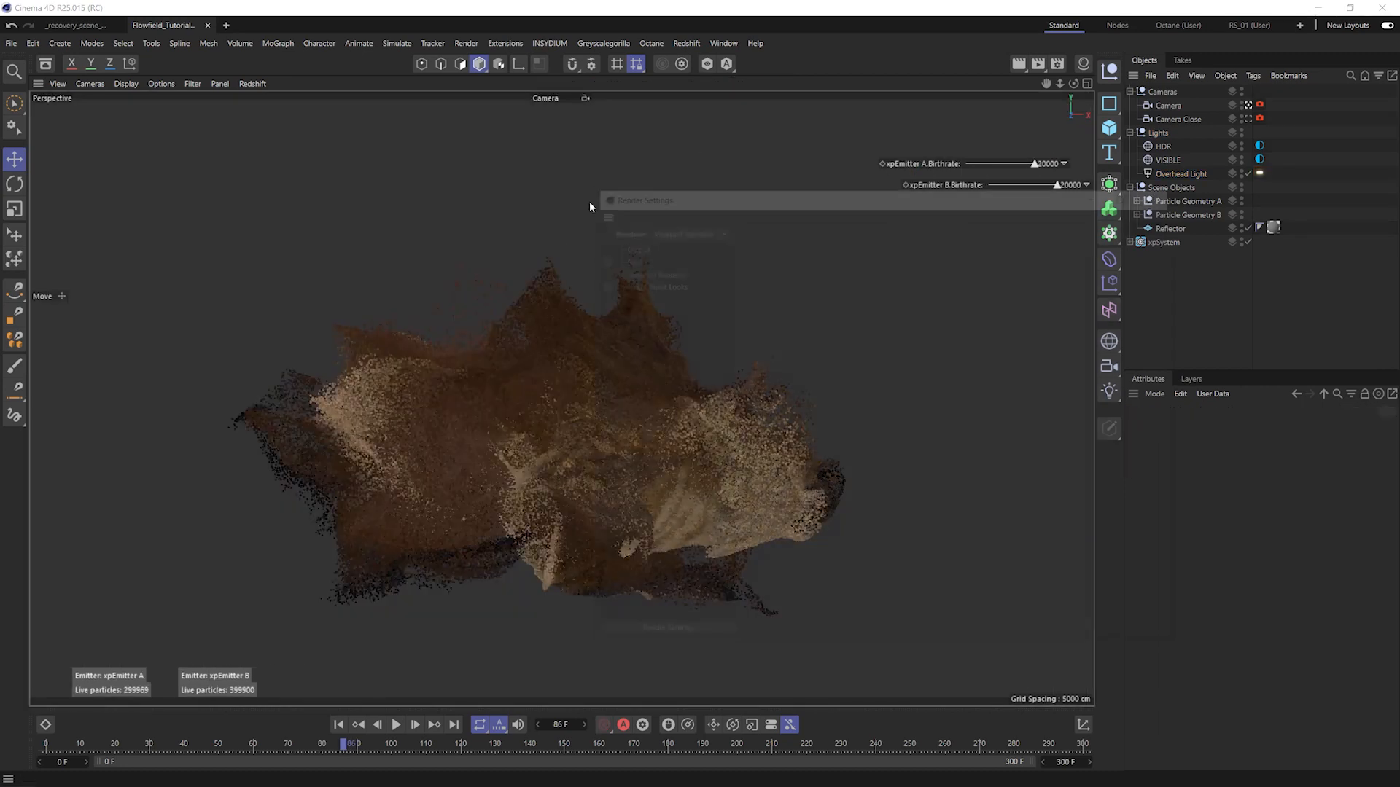
pyautogui.moveTo(687, 198); pyautogui.dragTo(535, 191)
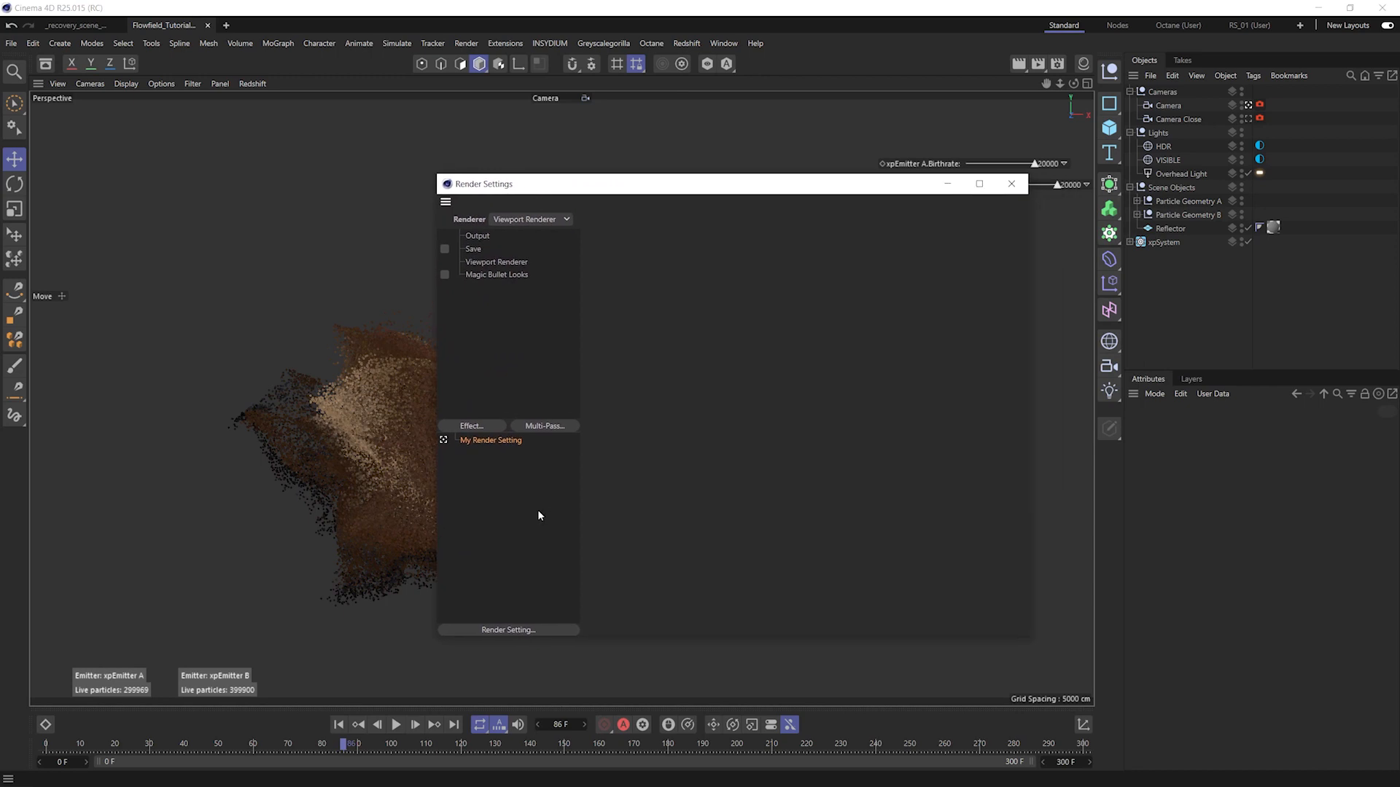
pyautogui.rightClick(489, 478)
pyautogui.click(525, 507)
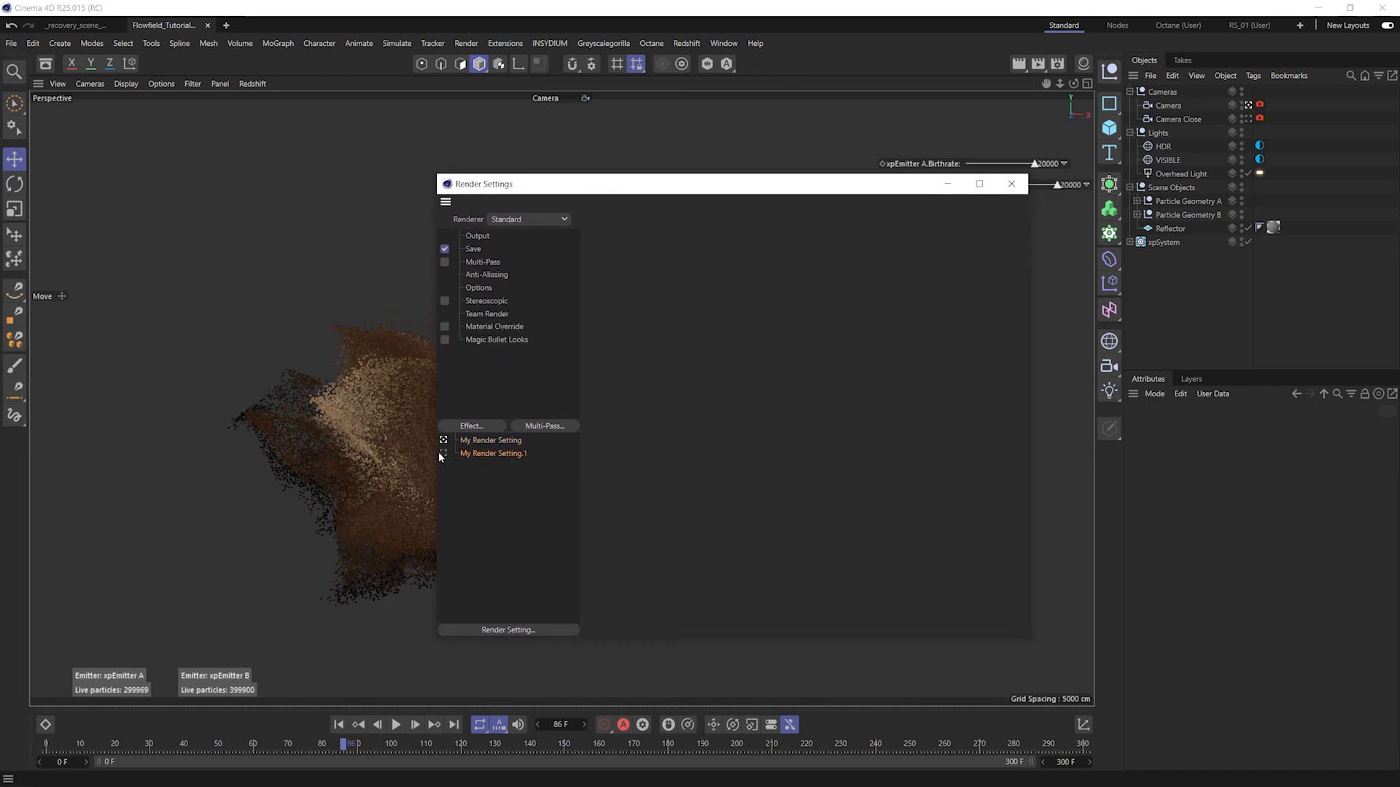
pyautogui.doubleClick(477, 454)
pyautogui.write('Octane')
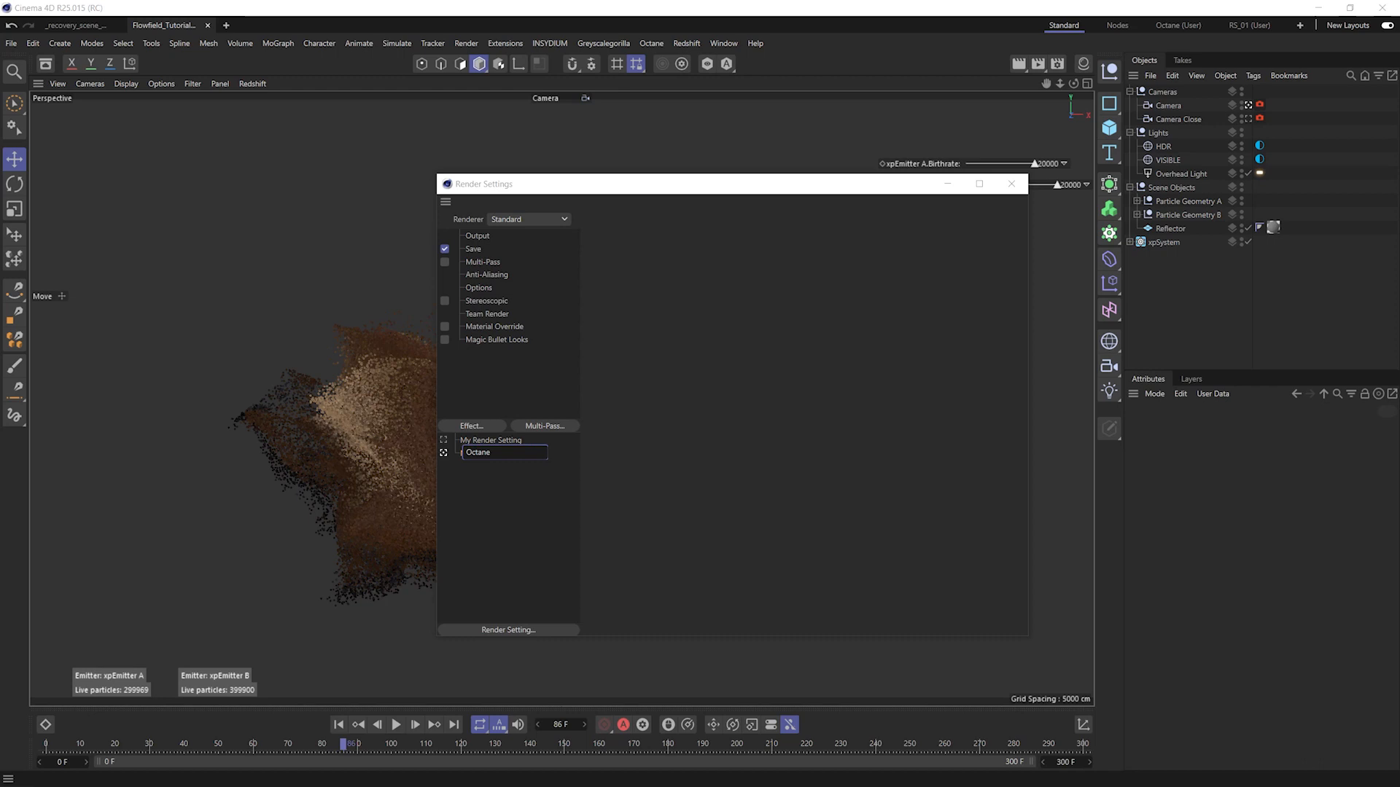
pyautogui.press('Return')
# - Set the Octane render setting's renderer to Octane Renderer and disable the standard Save output
pyautogui.click(528, 219)
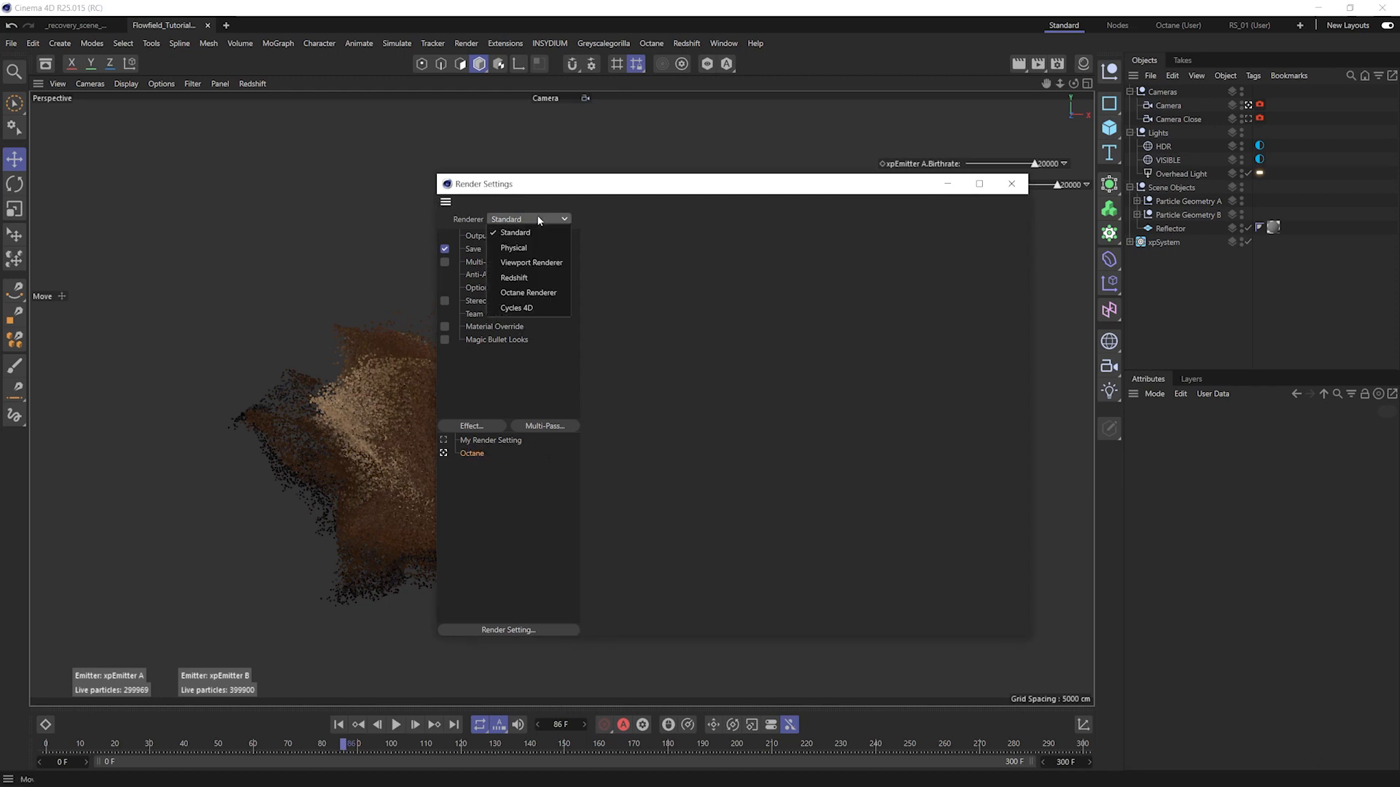
pyautogui.click(528, 292)
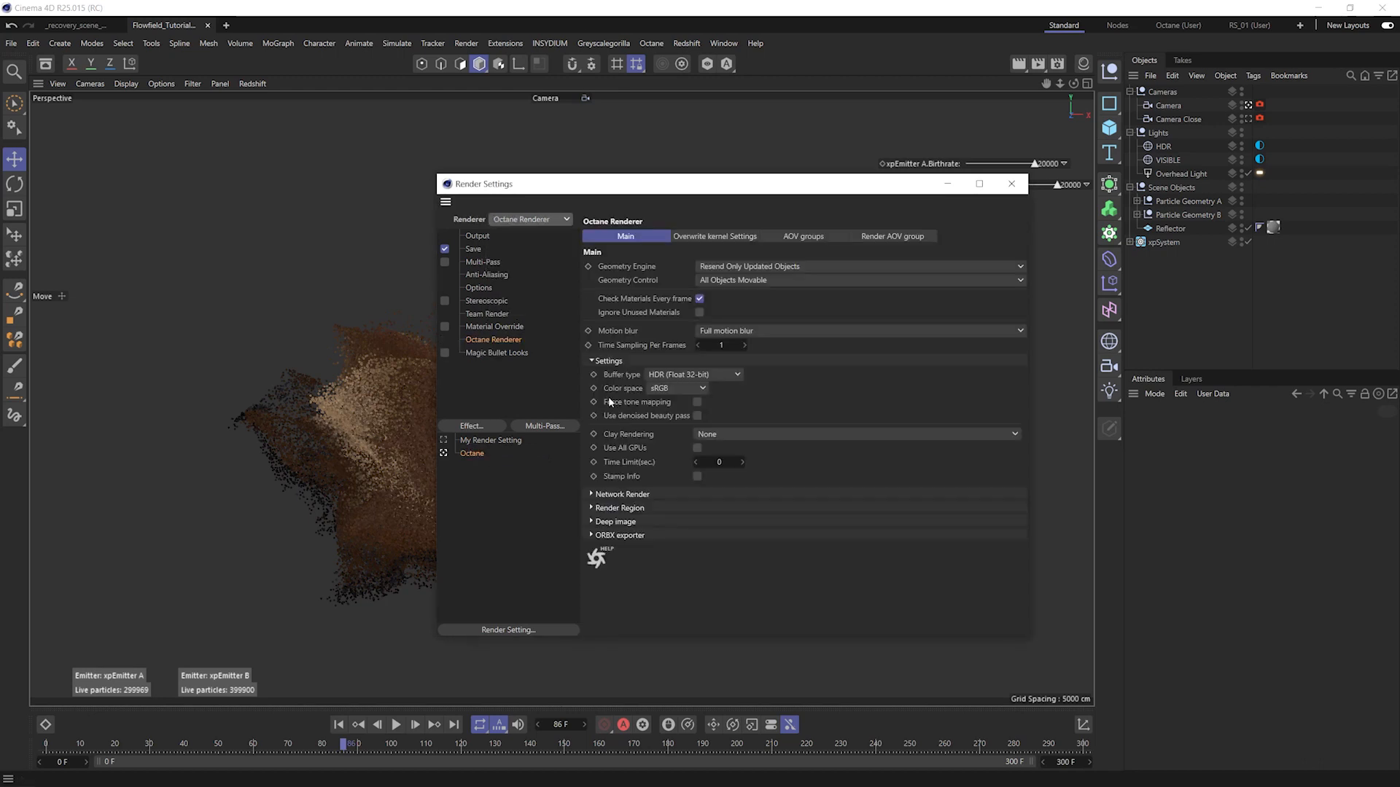
pyautogui.click(445, 248)
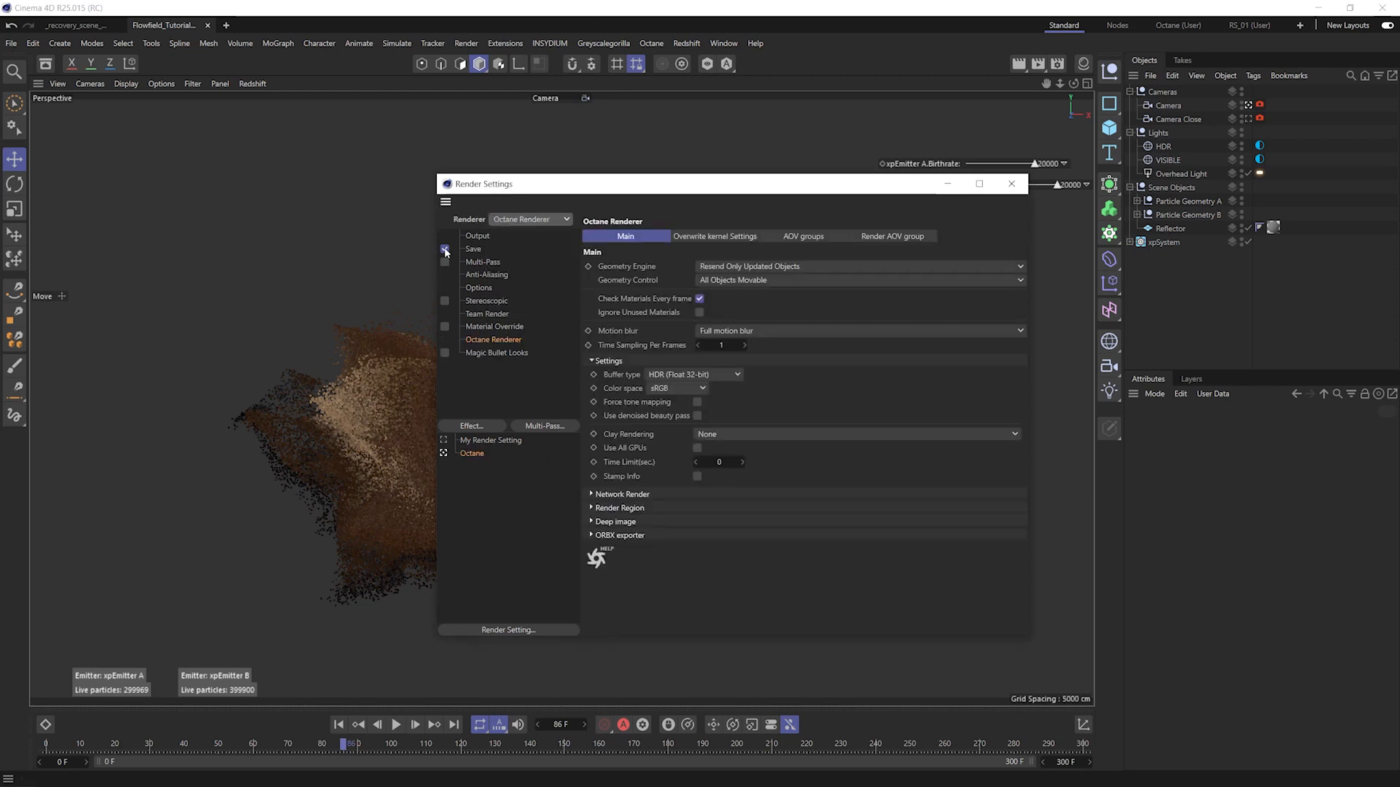
# - Set the output frame range to All Frames and lock the resolution ratio
pyautogui.click(487, 235)
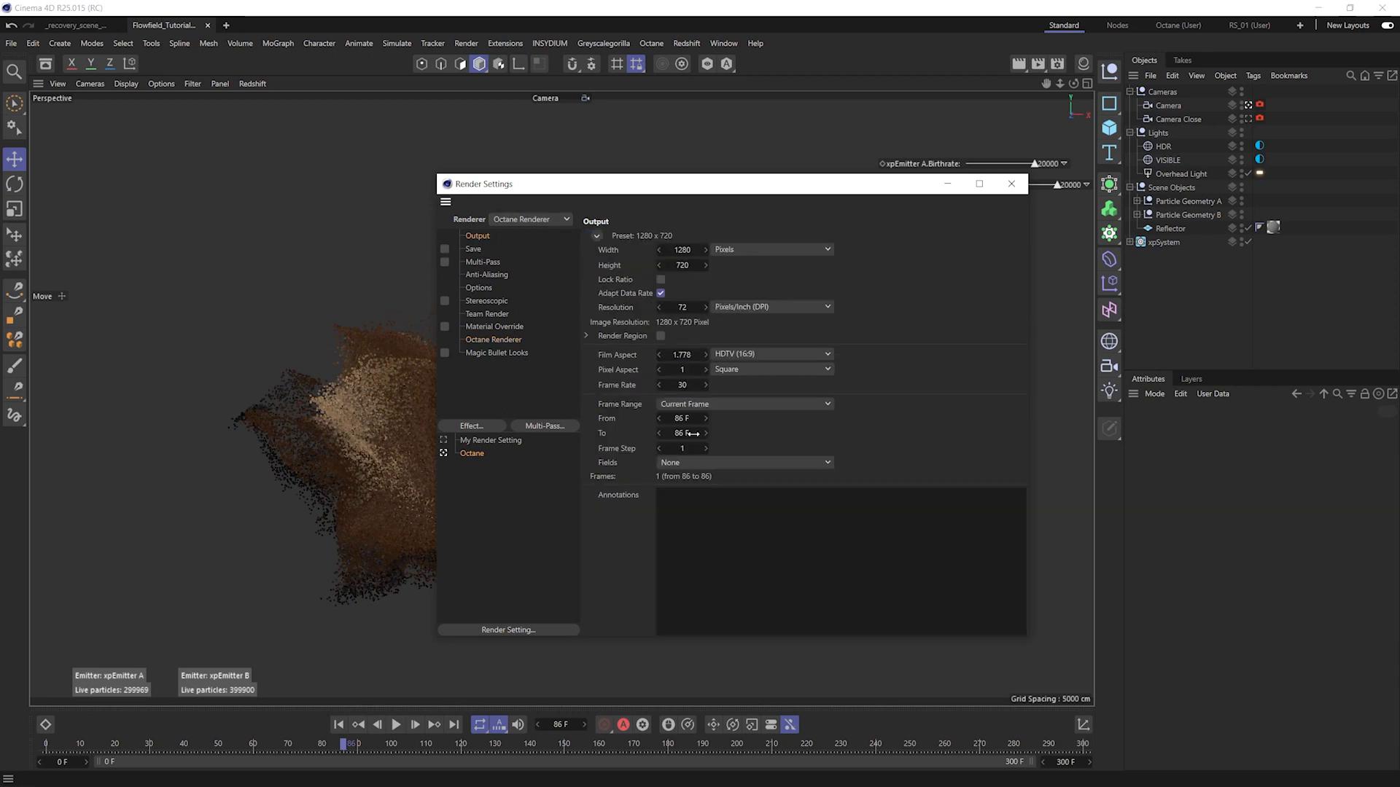
pyautogui.click(707, 404)
pyautogui.click(711, 452)
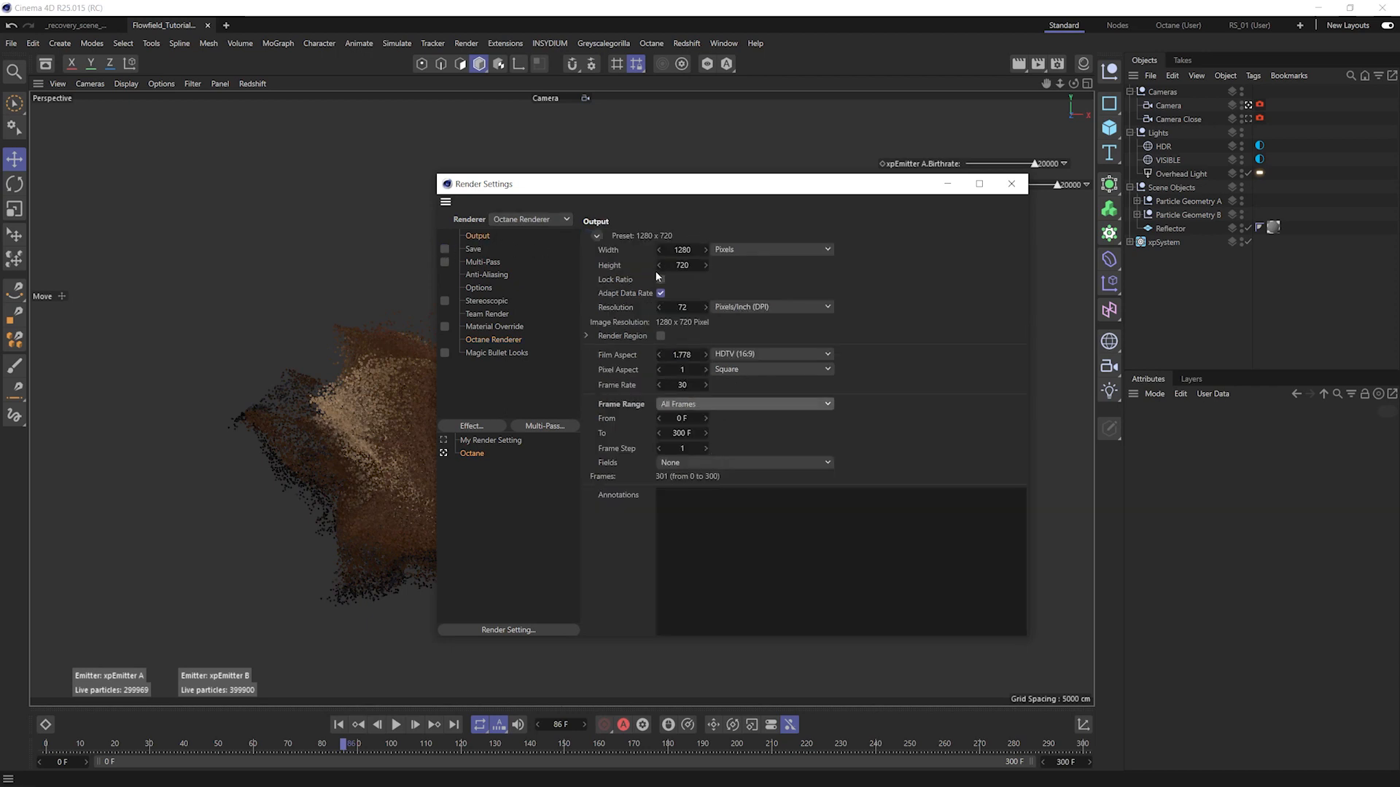
pyautogui.click(661, 280)
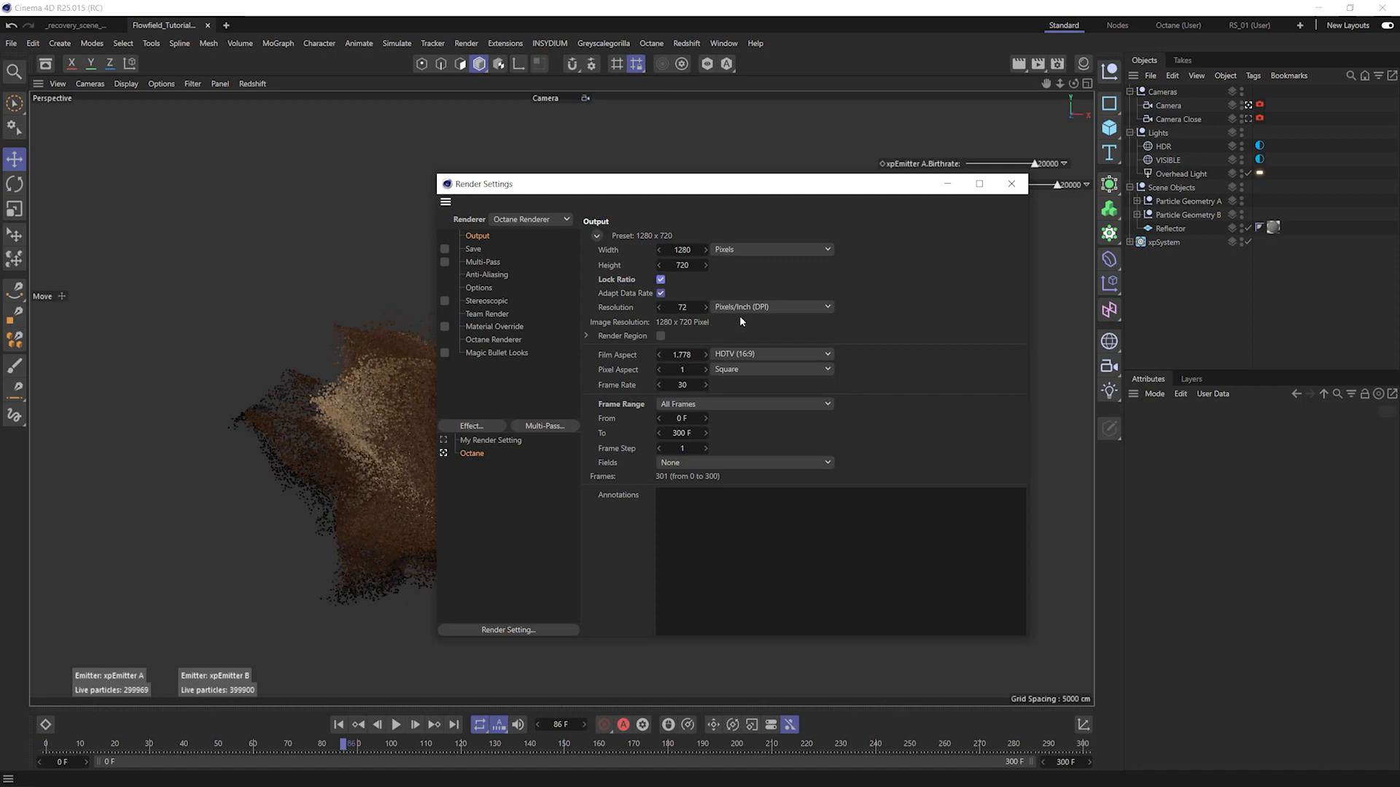
# - Set the Octane Renderer's colour space to OCIO with ACES - ACEScg
pyautogui.click(508, 340)
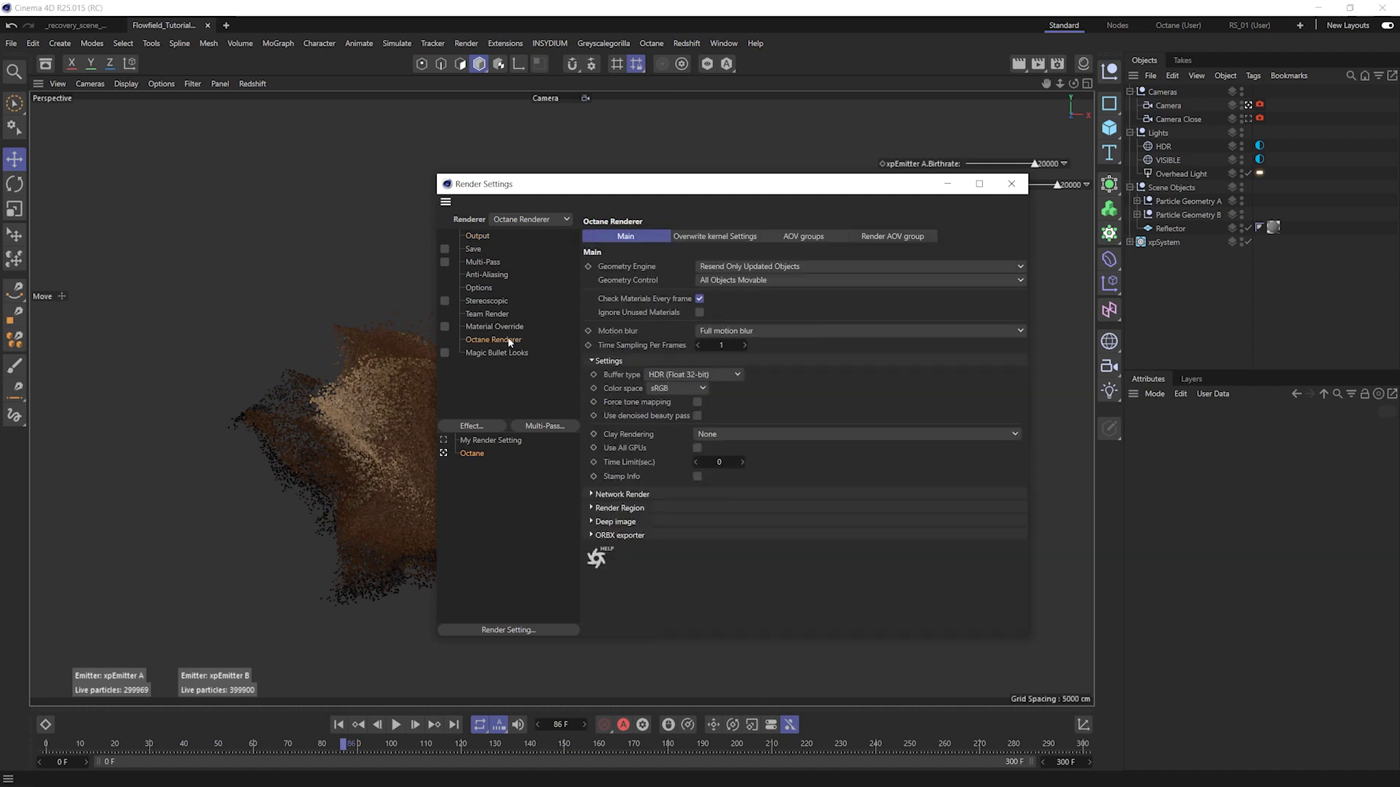
pyautogui.click(698, 388)
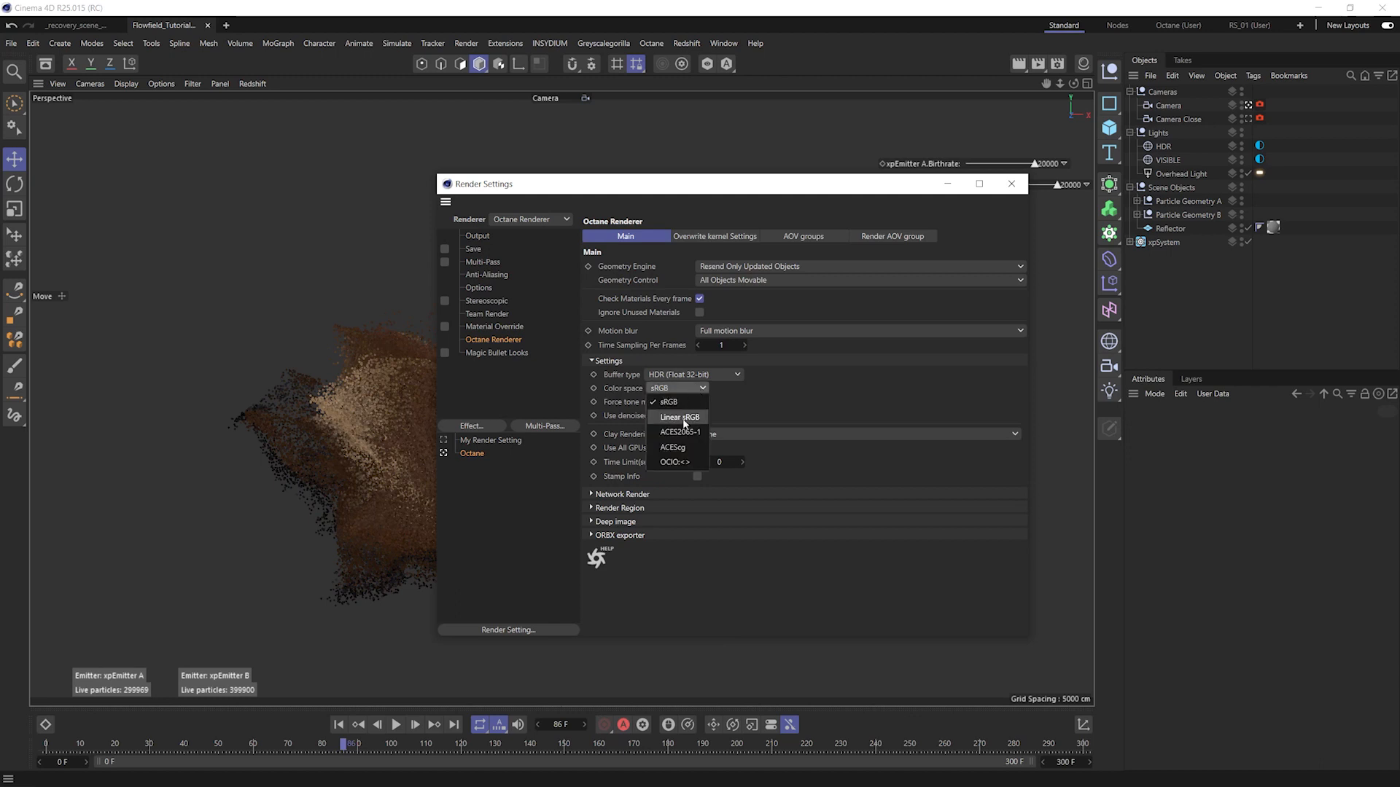
pyautogui.click(683, 462)
pyautogui.click(784, 386)
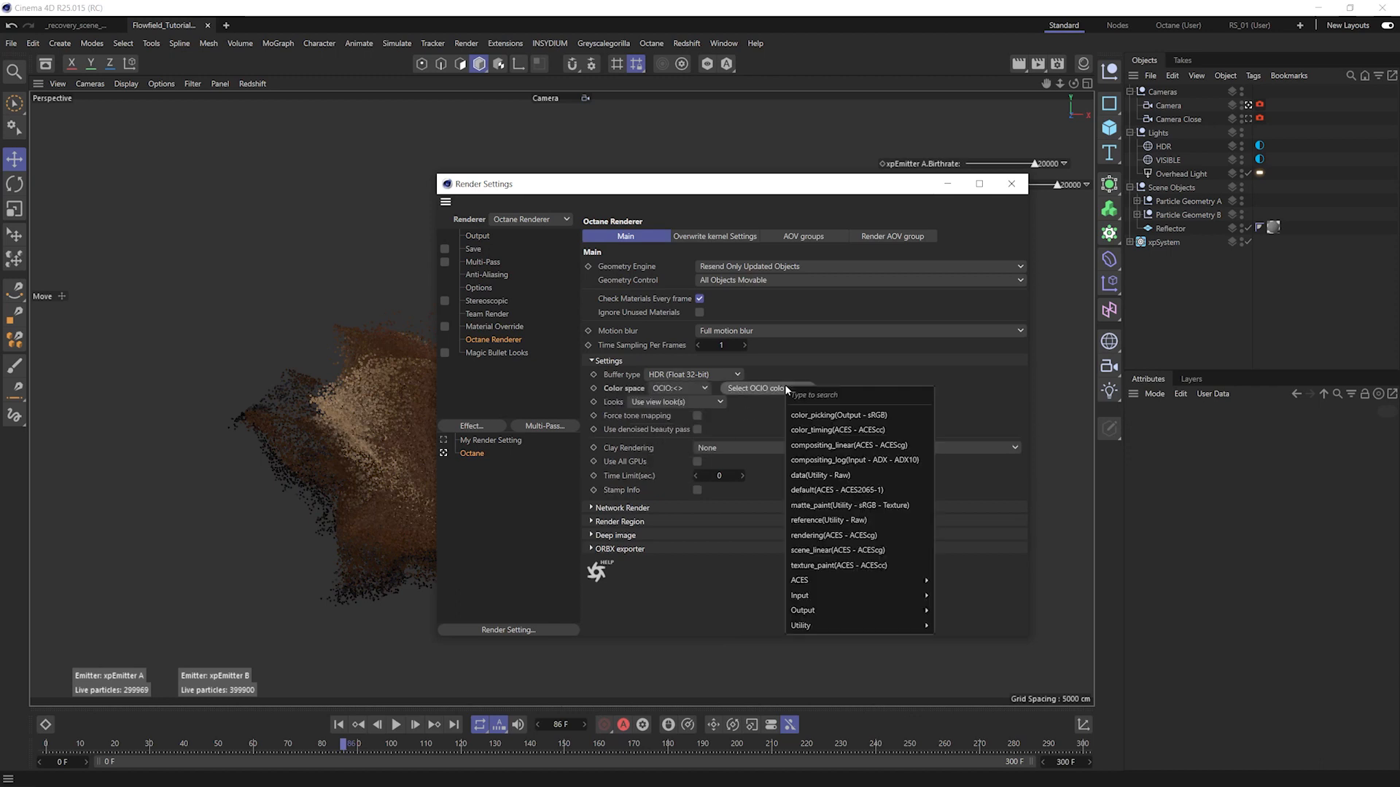
pyautogui.moveTo(852, 579)
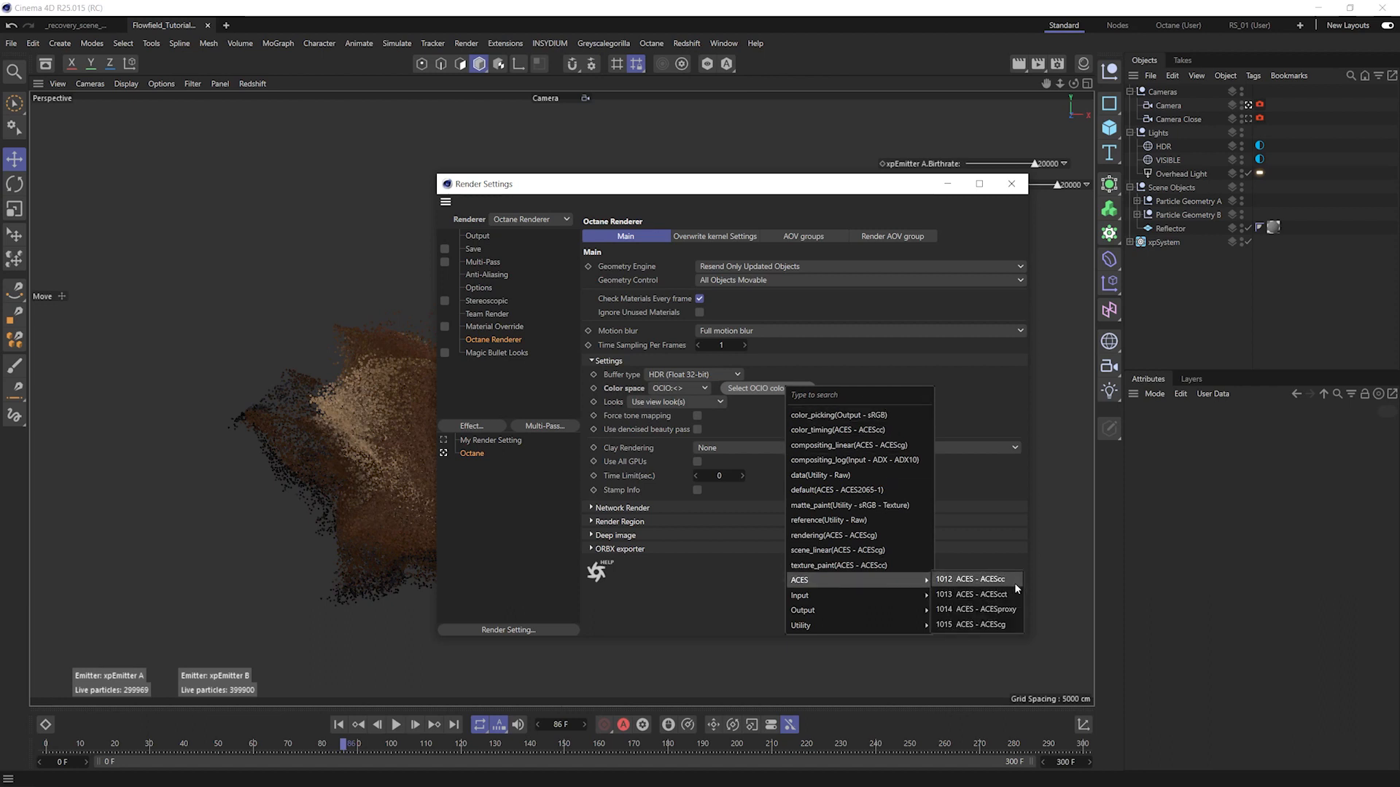
pyautogui.click(1012, 625)
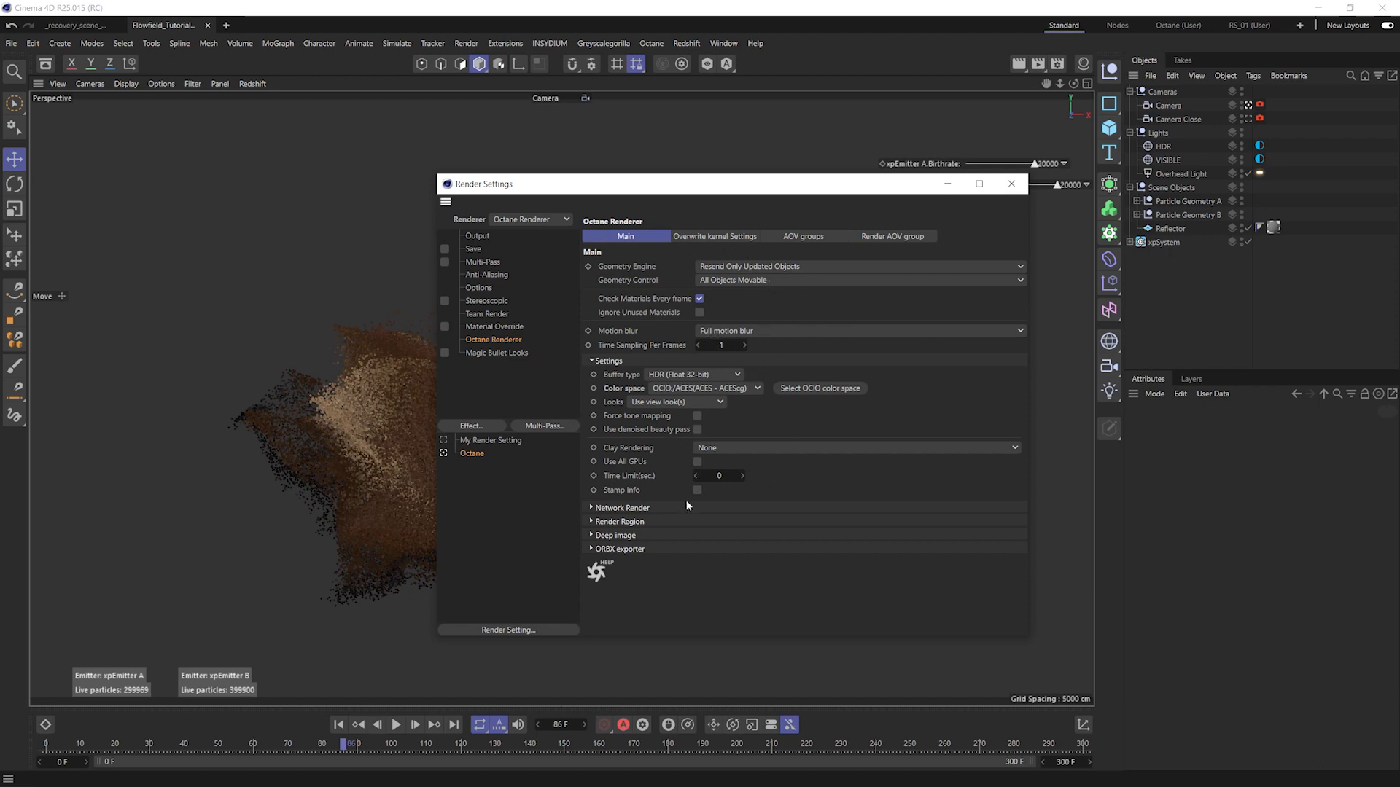
# - Enable the Render AOV group and create a Sq01 folder inside c4d_out for its render pass file
pyautogui.click(904, 237)
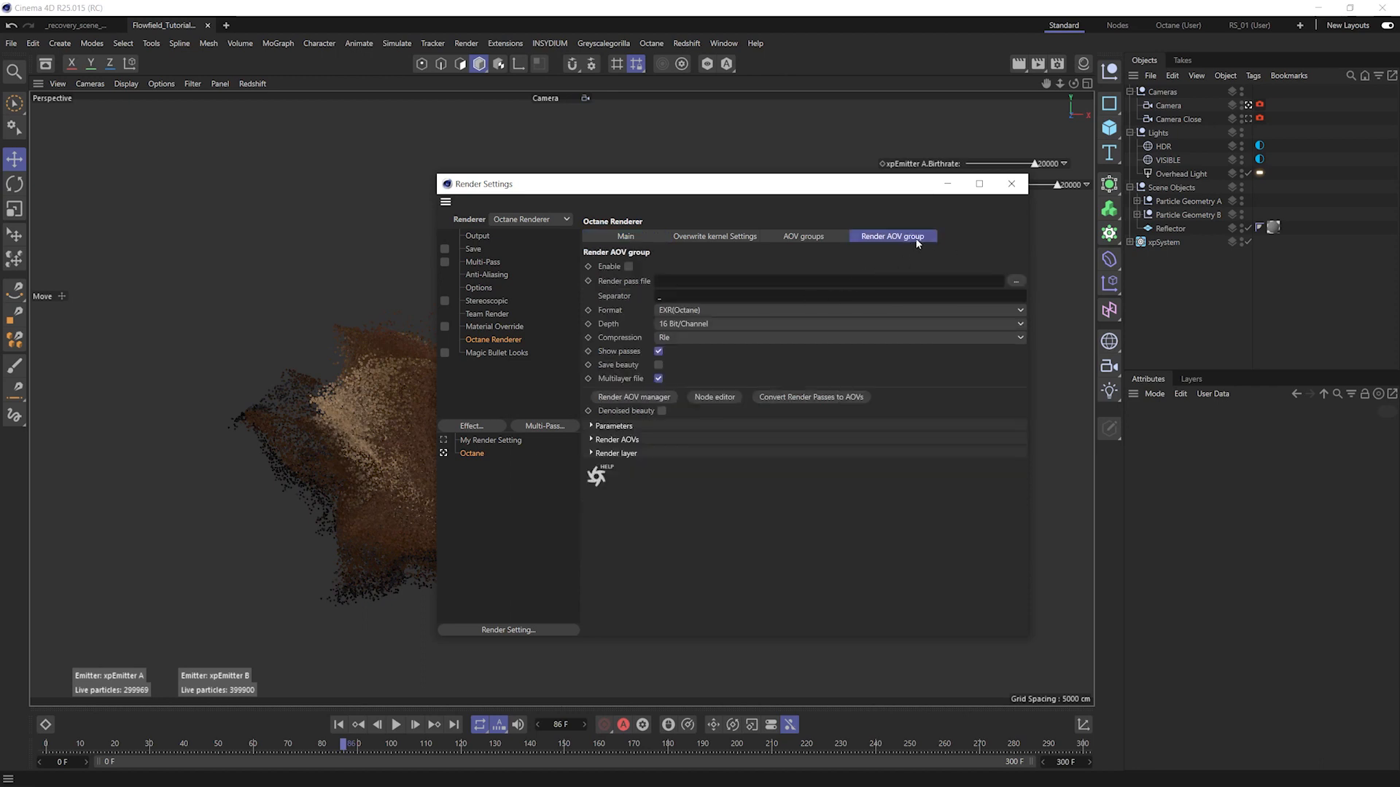
pyautogui.click(629, 266)
pyautogui.click(1011, 281)
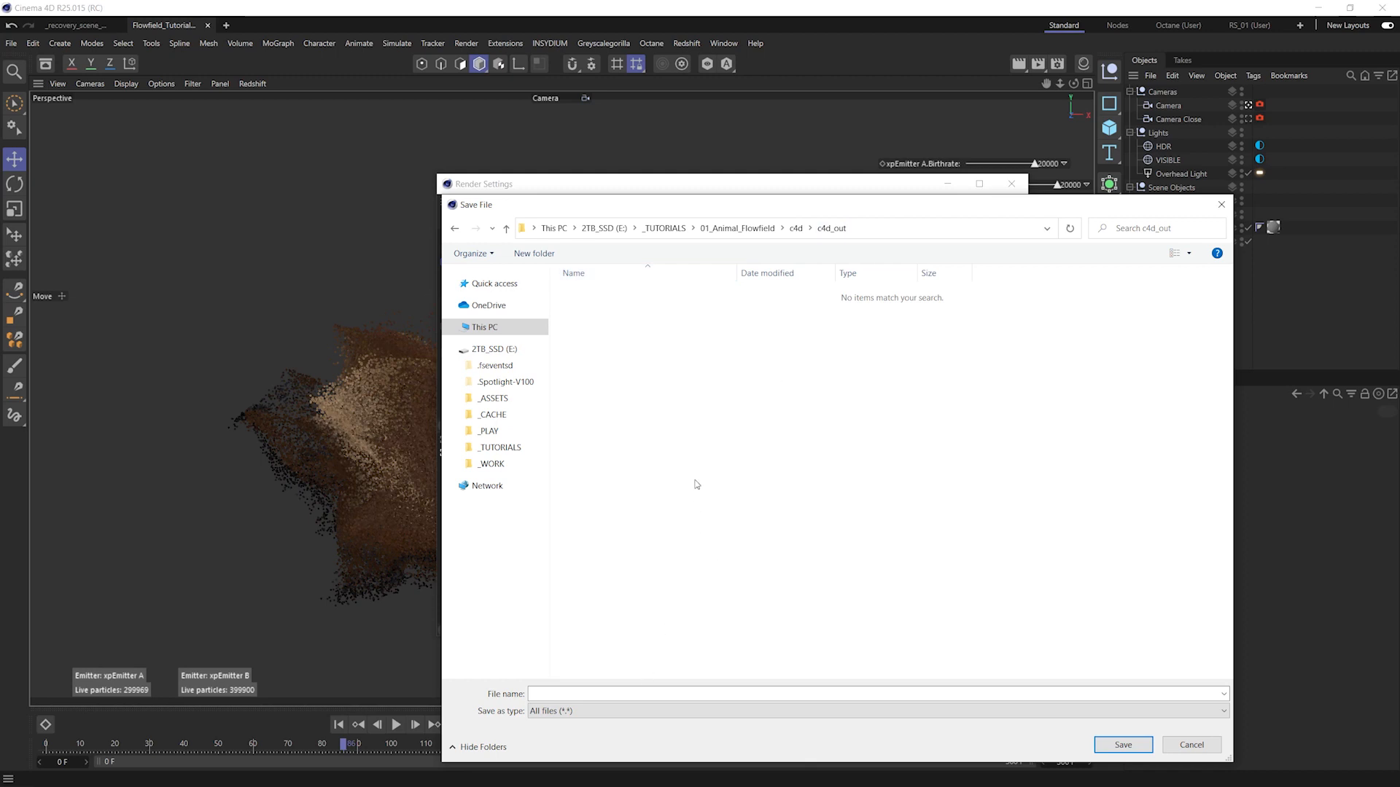
pyautogui.hotkey('ctrl', 'shift', 'n')
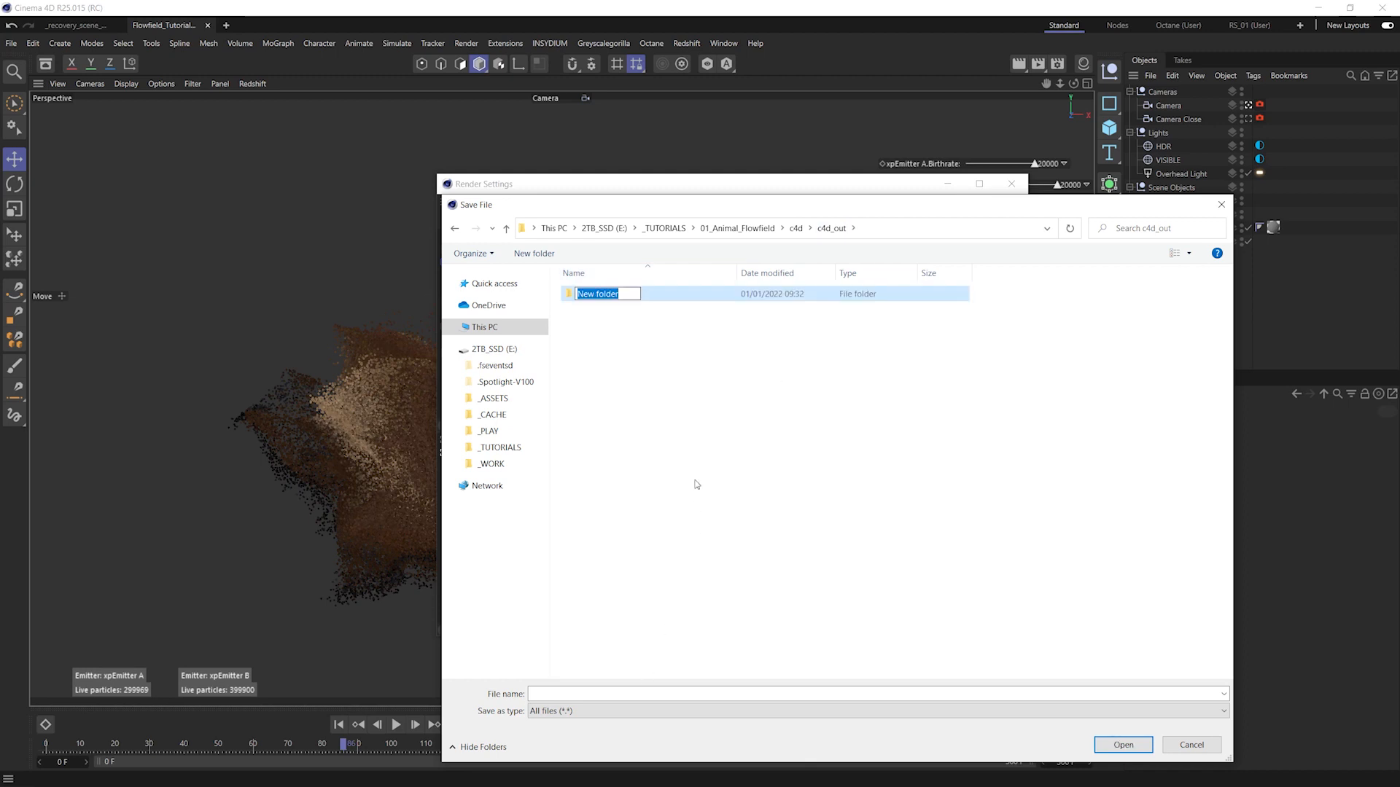
pyautogui.write('Sq01')
pyautogui.press('Return')
pyautogui.press('Return')
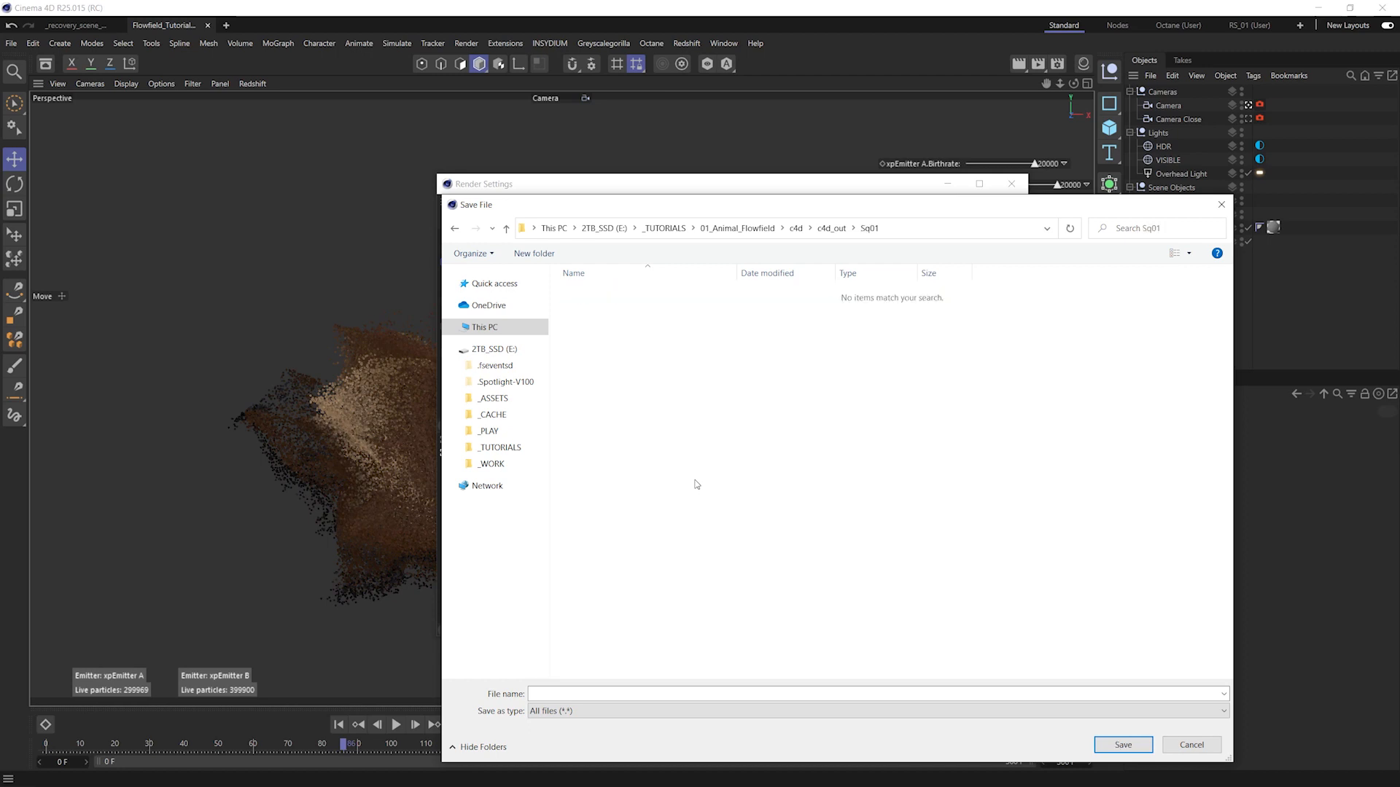
# - Save the render pass file path in the Sq01 folder with the name $prj_$camera_
pyautogui.write('S')
pyautogui.write('prj_$camera_')
pyautogui.press('Return')
# - Rename the main Camera object as Cam_Side
pyautogui.doubleClick(1170, 105)
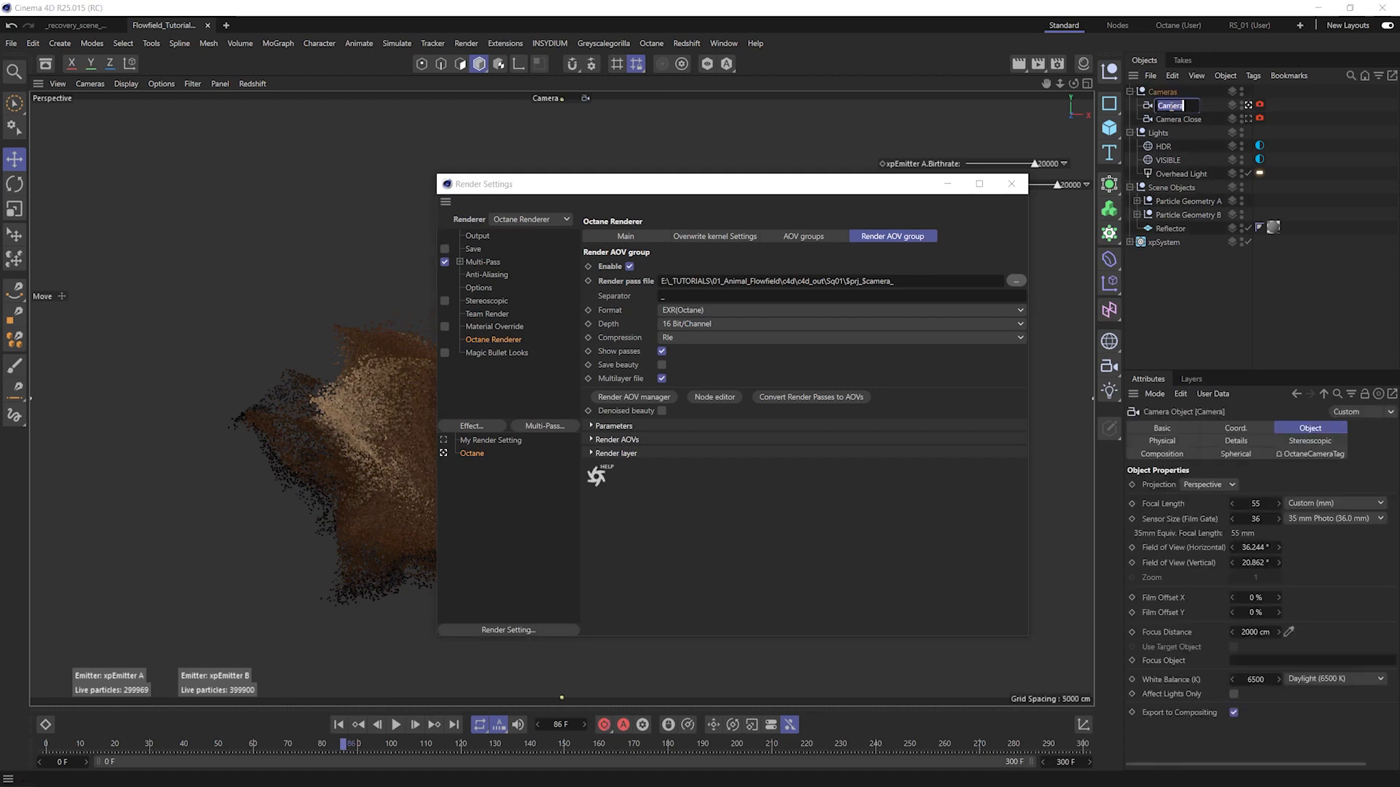
pyautogui.write('Cam_Side')
pyautogui.press('Return')
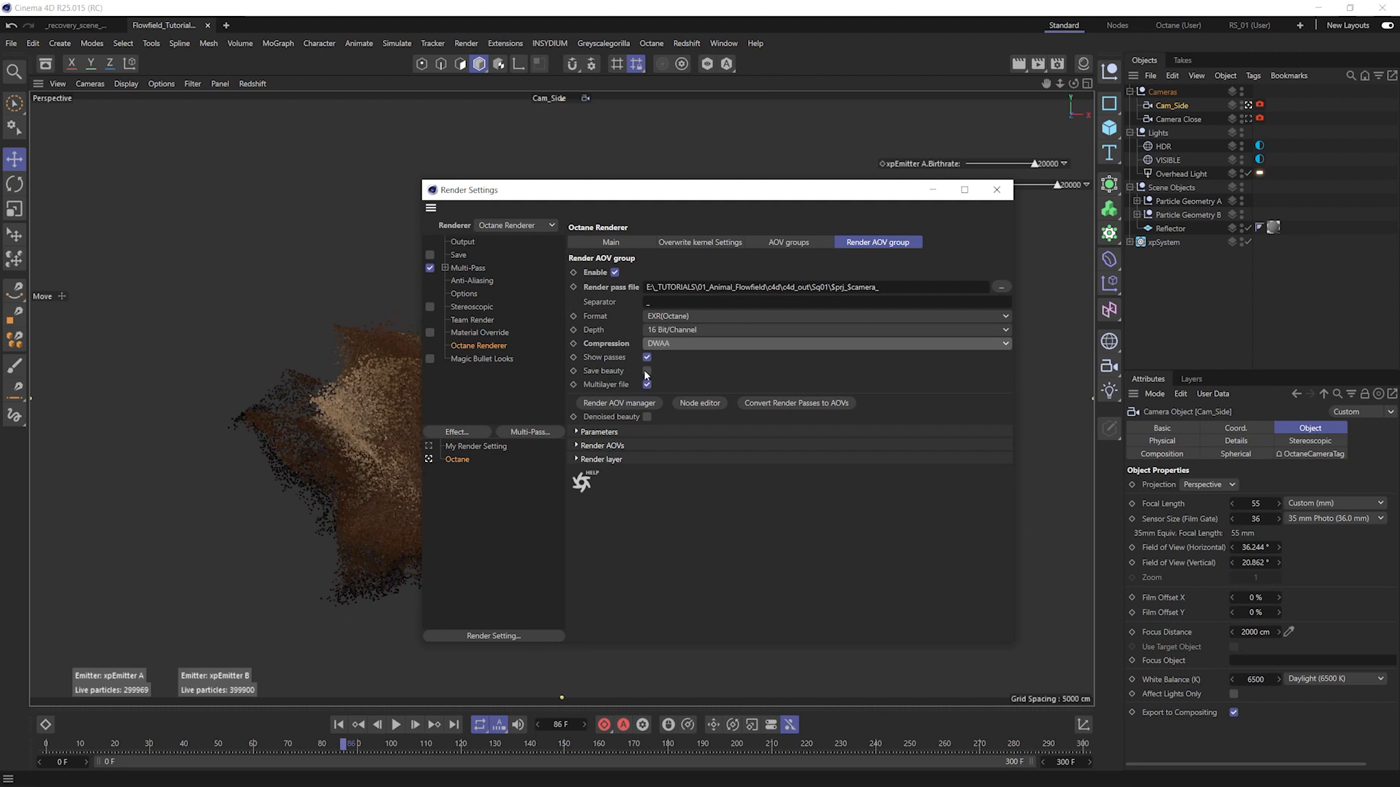
# - Enable saving of the beauty pass, render the full sequence to the Picture Viewer and stop its playback
pyautogui.click(646, 372)
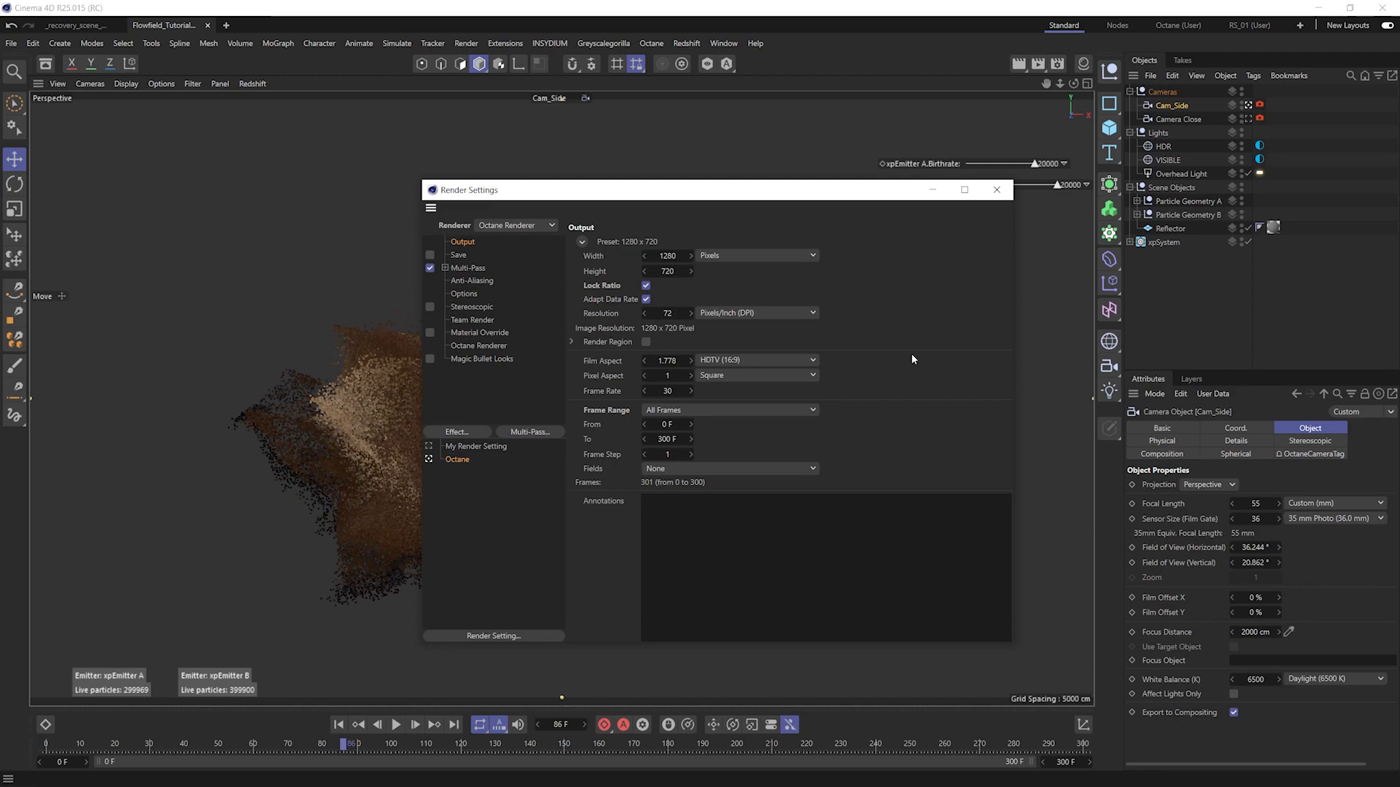
pyautogui.hotkey('shift', 'r')
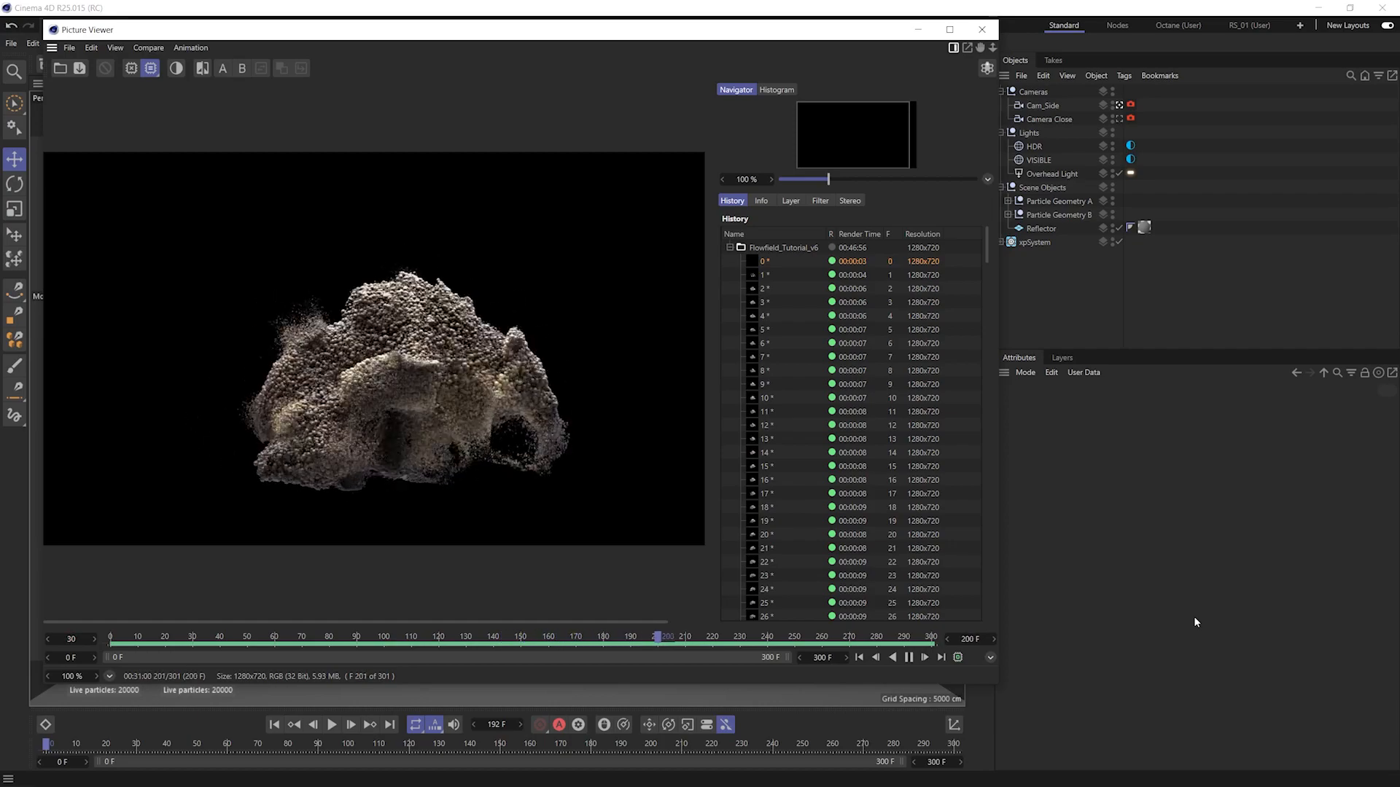
pyautogui.click(908, 657)
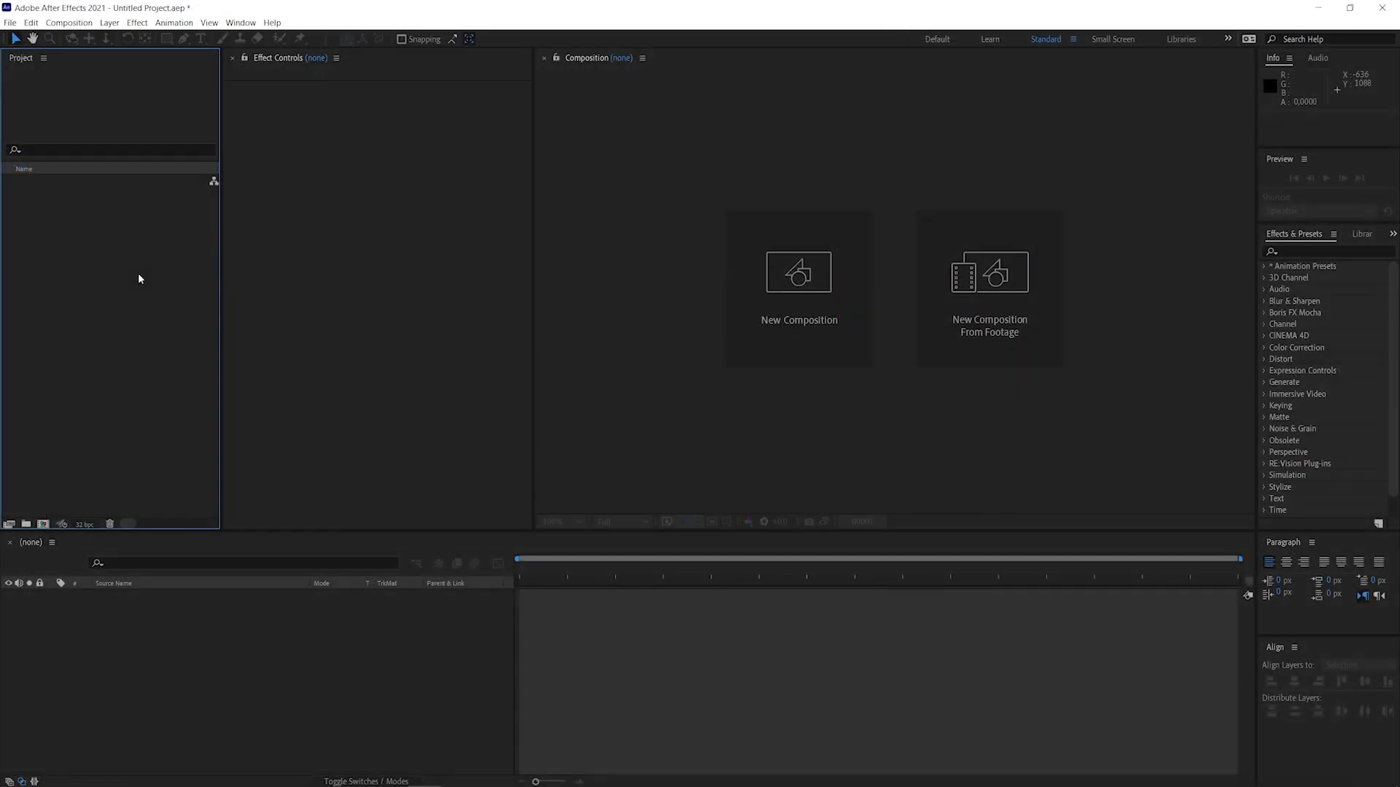
# - Switch to After Effects and import the Flowfield_Tutorial_v6_Cam_Side EXR files from the Sq01 folder as an OpenEXR sequence
pyautogui.doubleClick(137, 300)
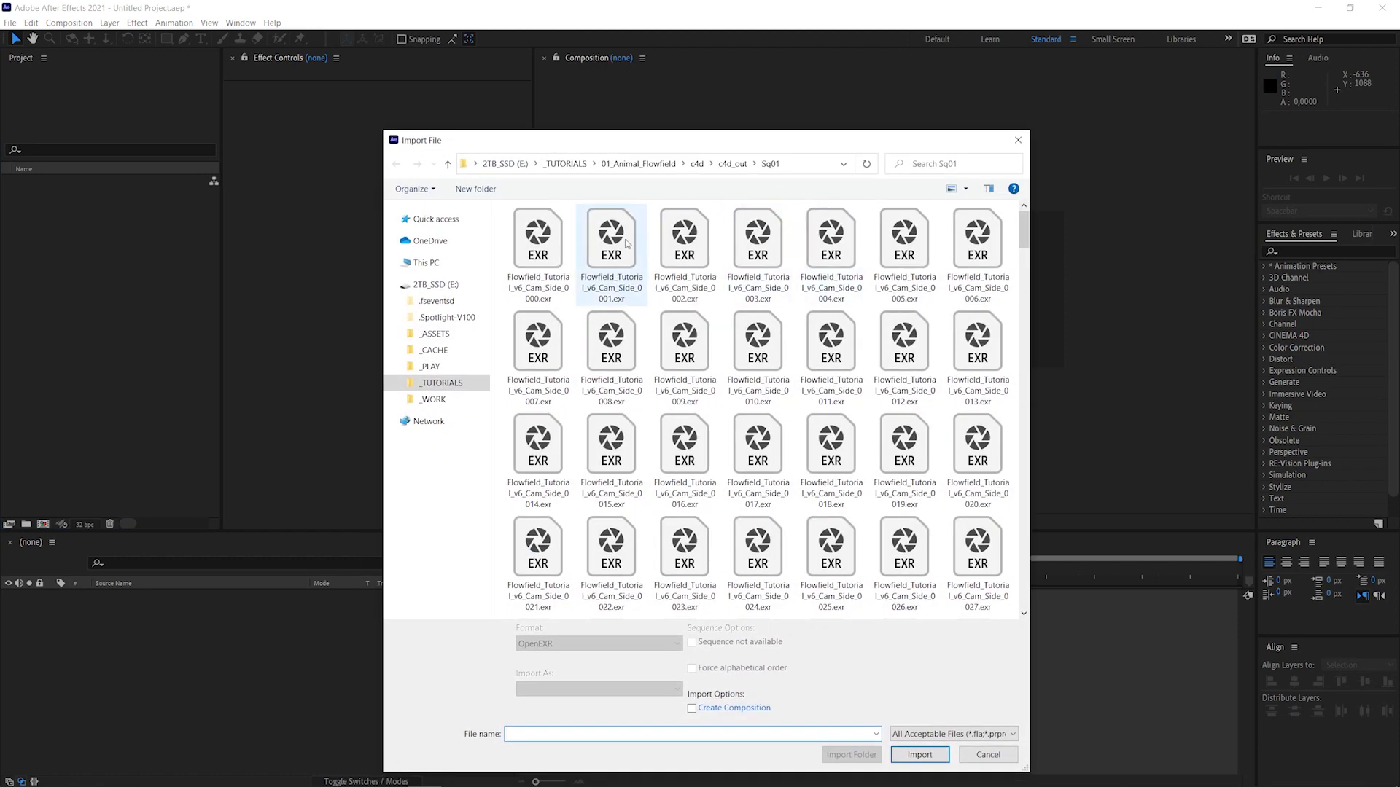
pyautogui.click(538, 244)
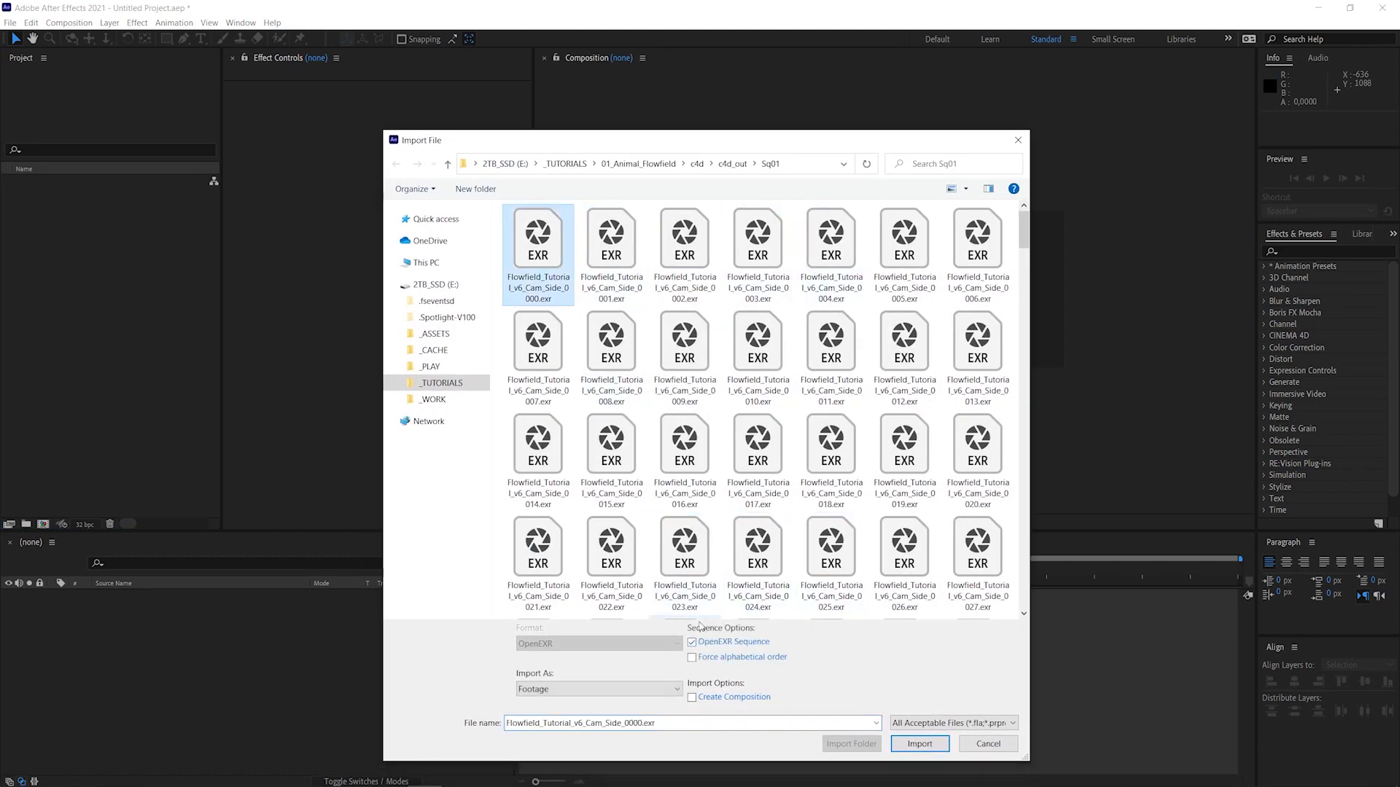
pyautogui.click(920, 743)
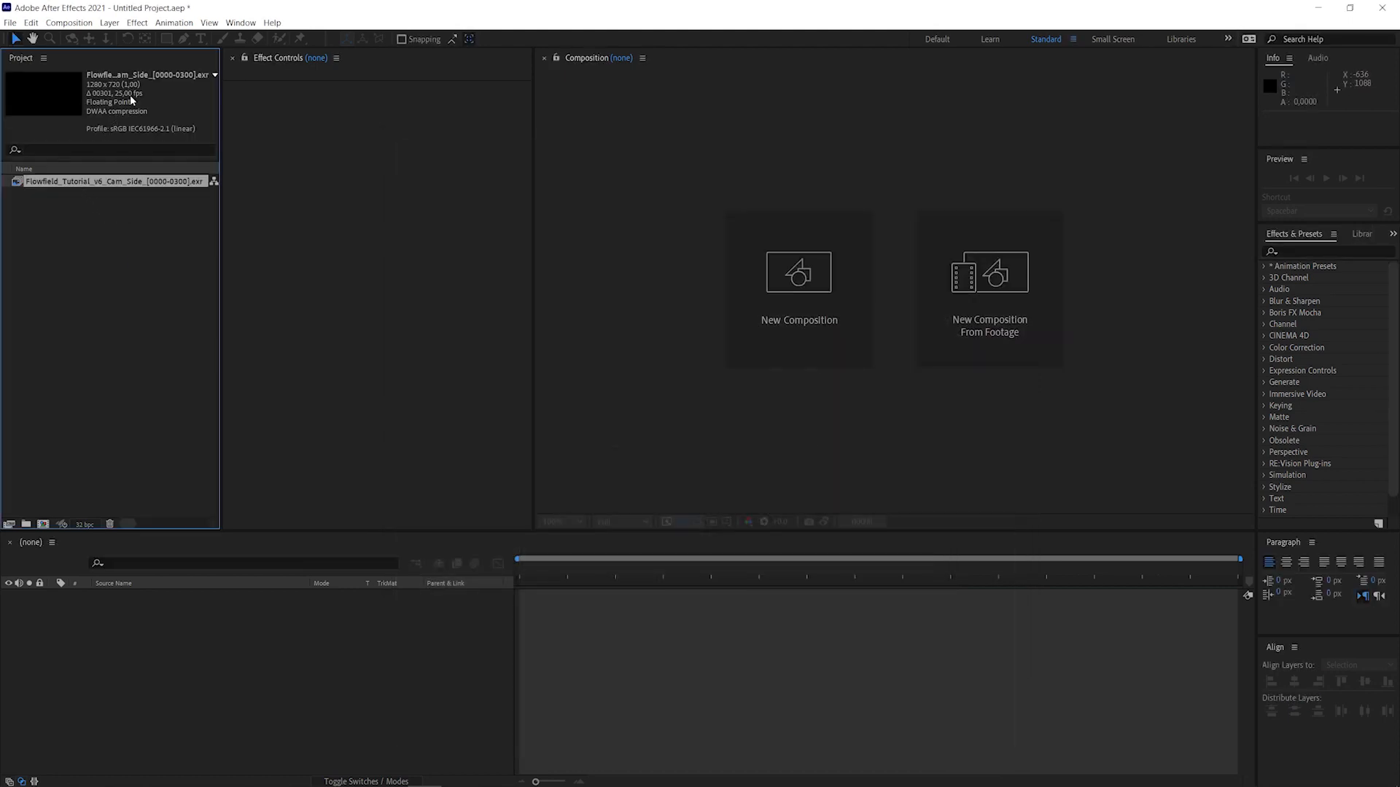
# - Interpret the imported Cam_Side EXR sequence at 30 frames per second
pyautogui.rightClick(129, 182)
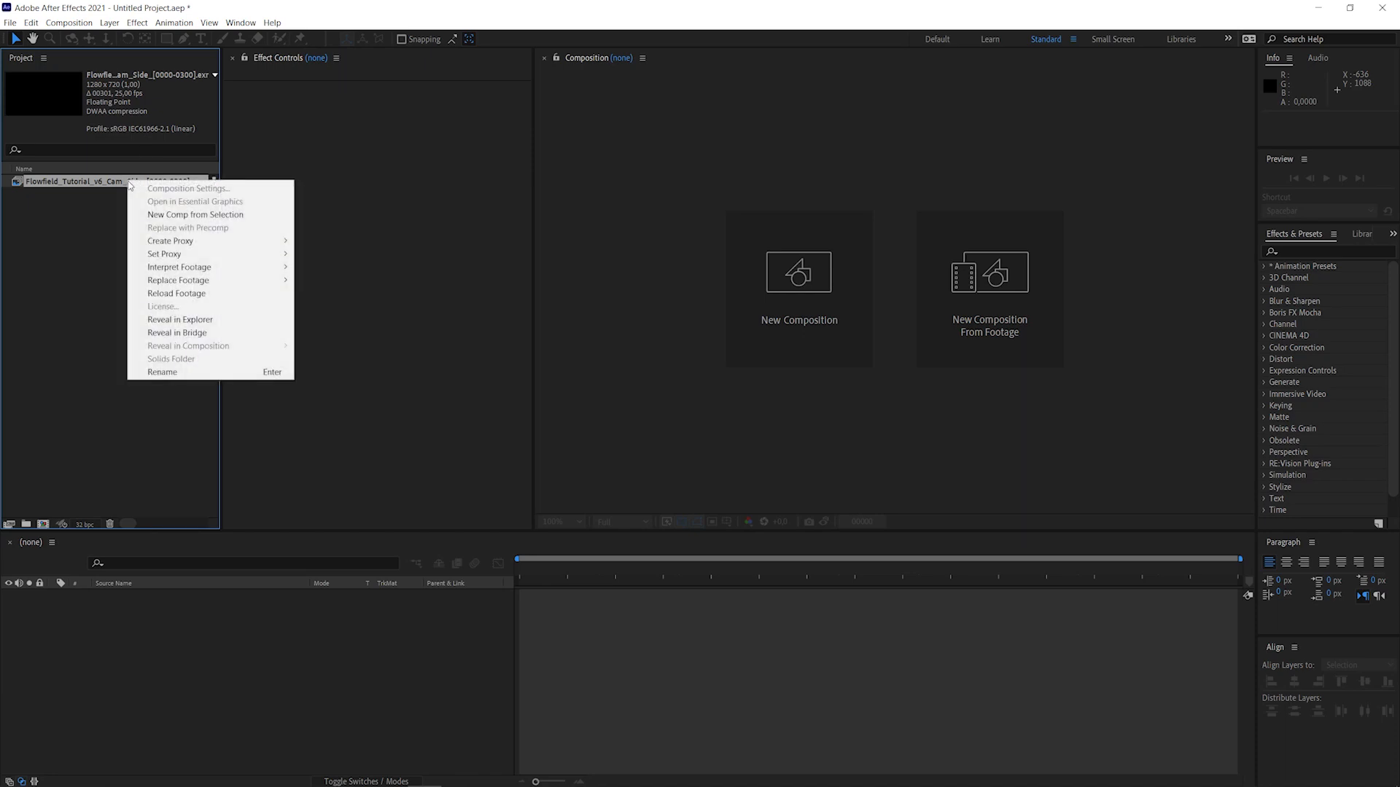
pyautogui.moveTo(203, 272)
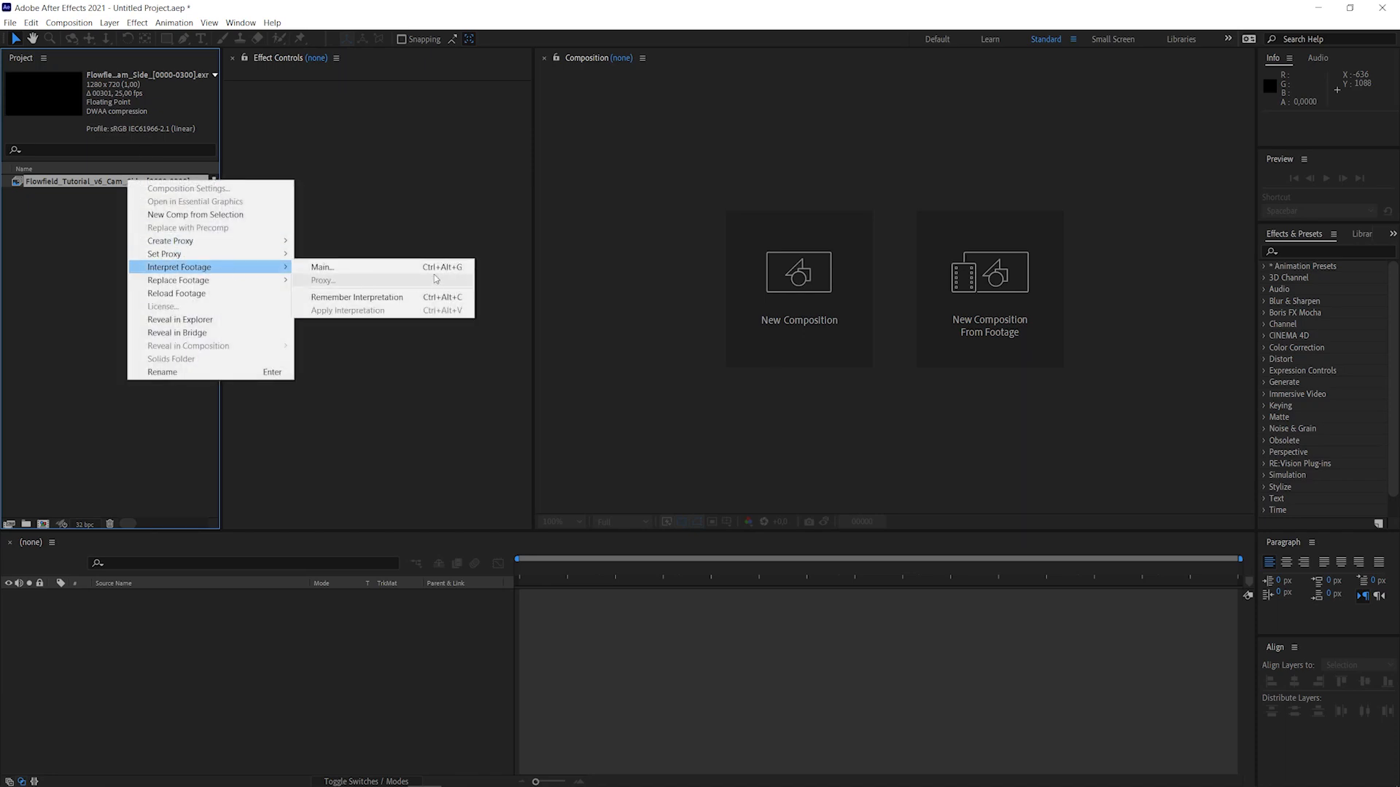
pyautogui.click(323, 267)
pyautogui.write('30')
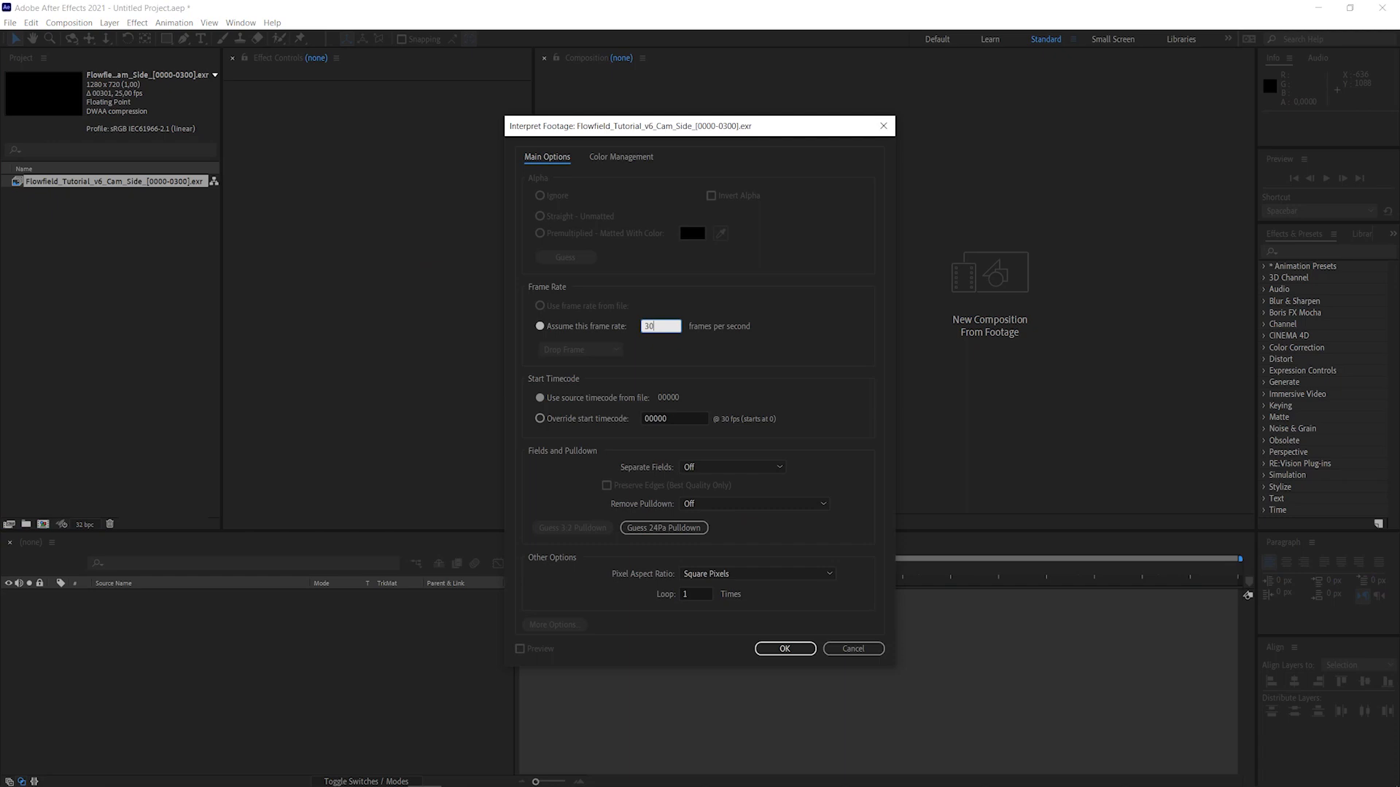
pyautogui.press('Return')
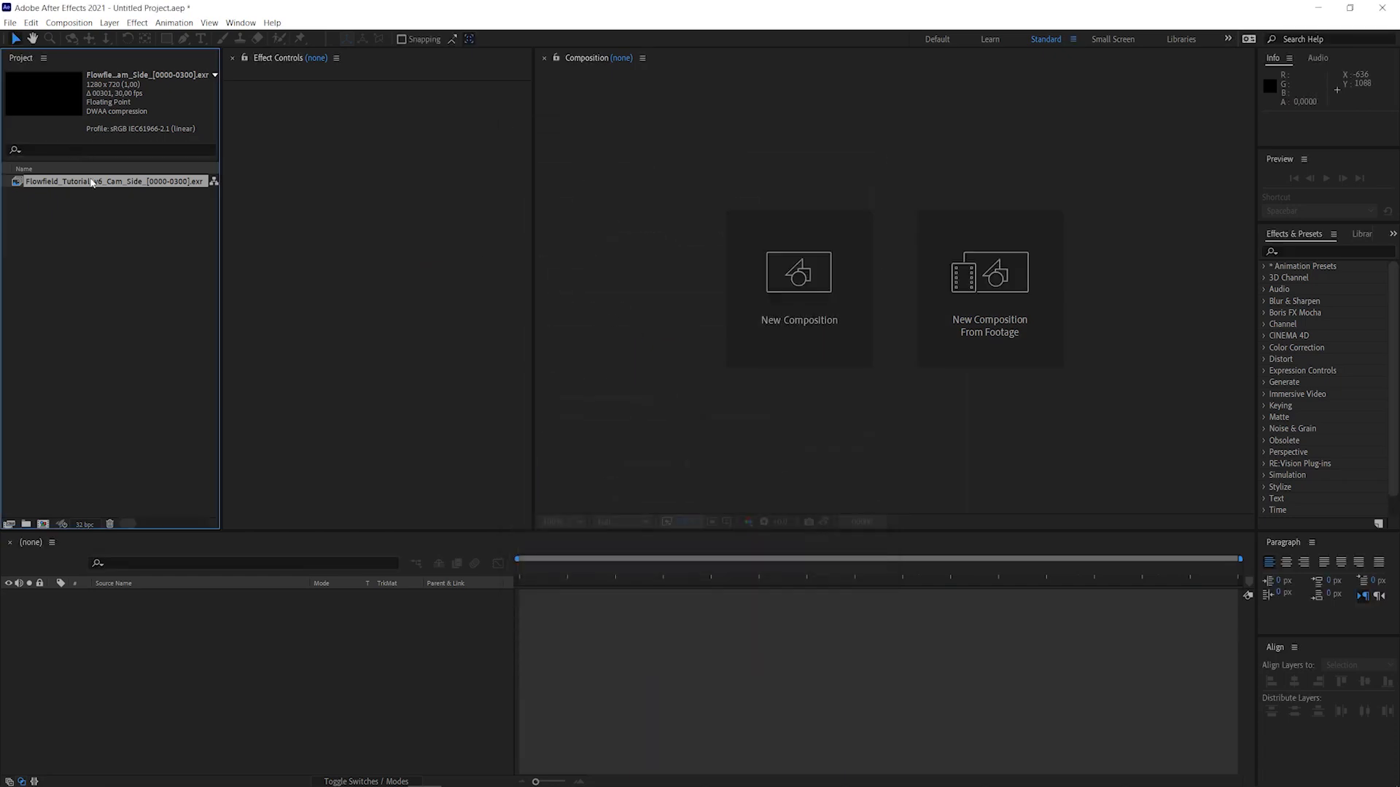
# - Create a composition from the Cam_Side EXR footage and briefly preview its playback
pyautogui.moveTo(66, 186); pyautogui.dragTo(45, 524)
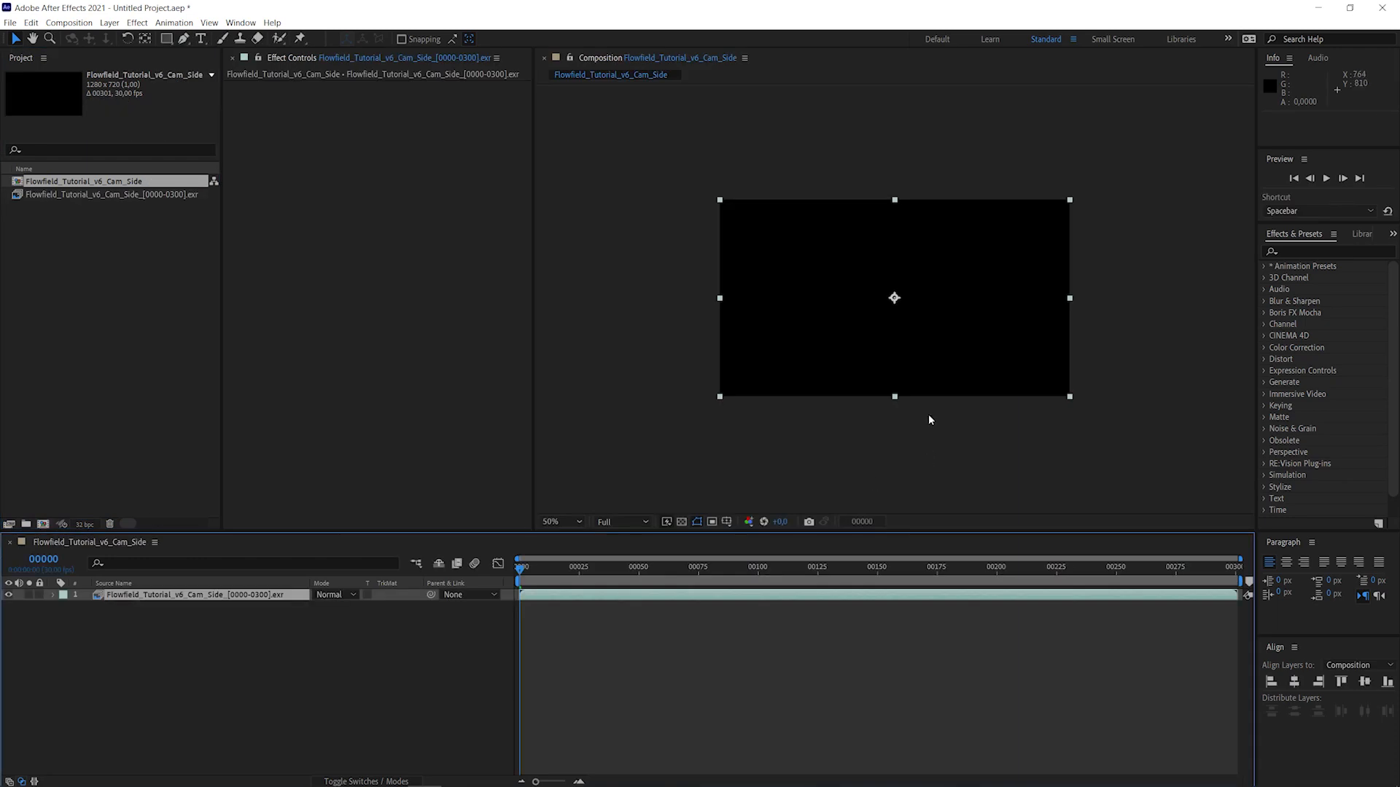
pyautogui.press('space')
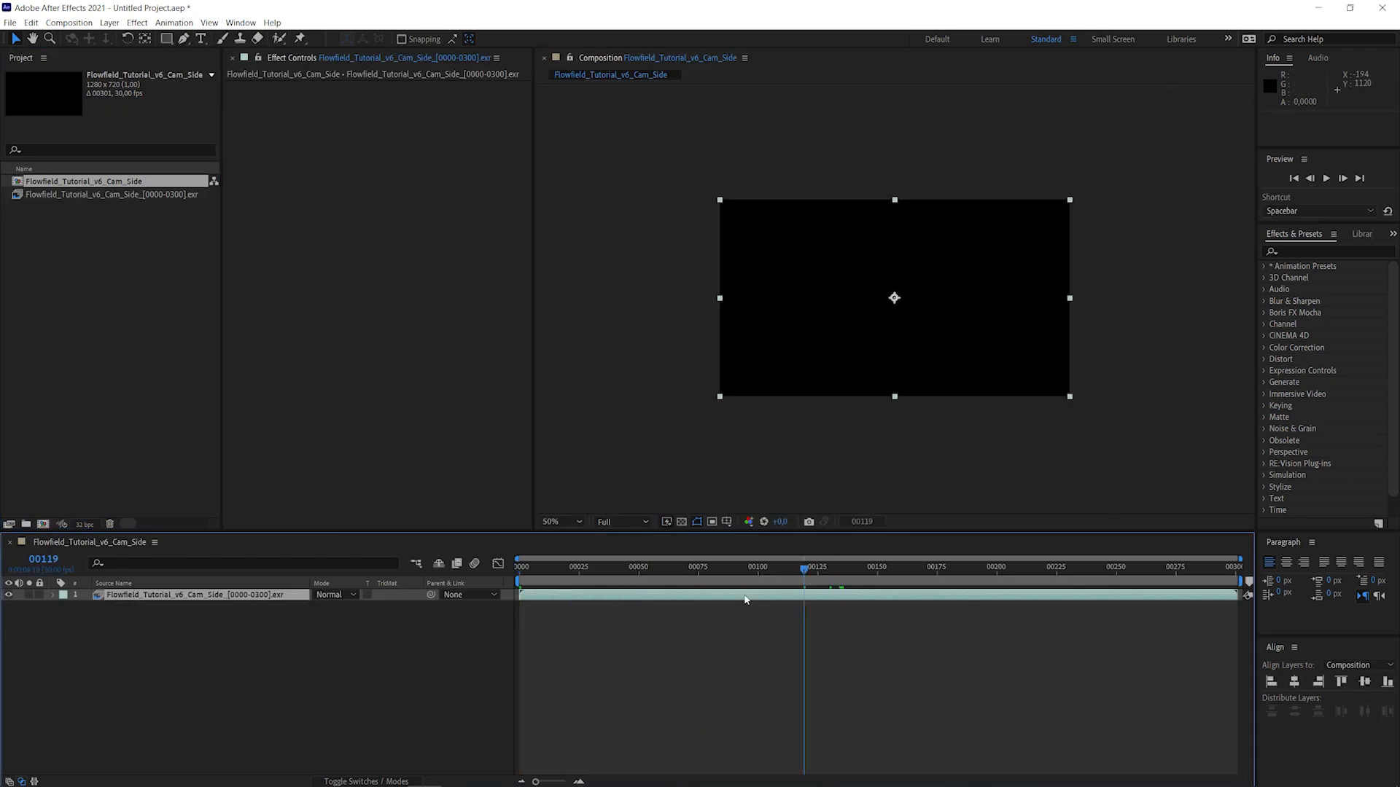
pyautogui.press('space')
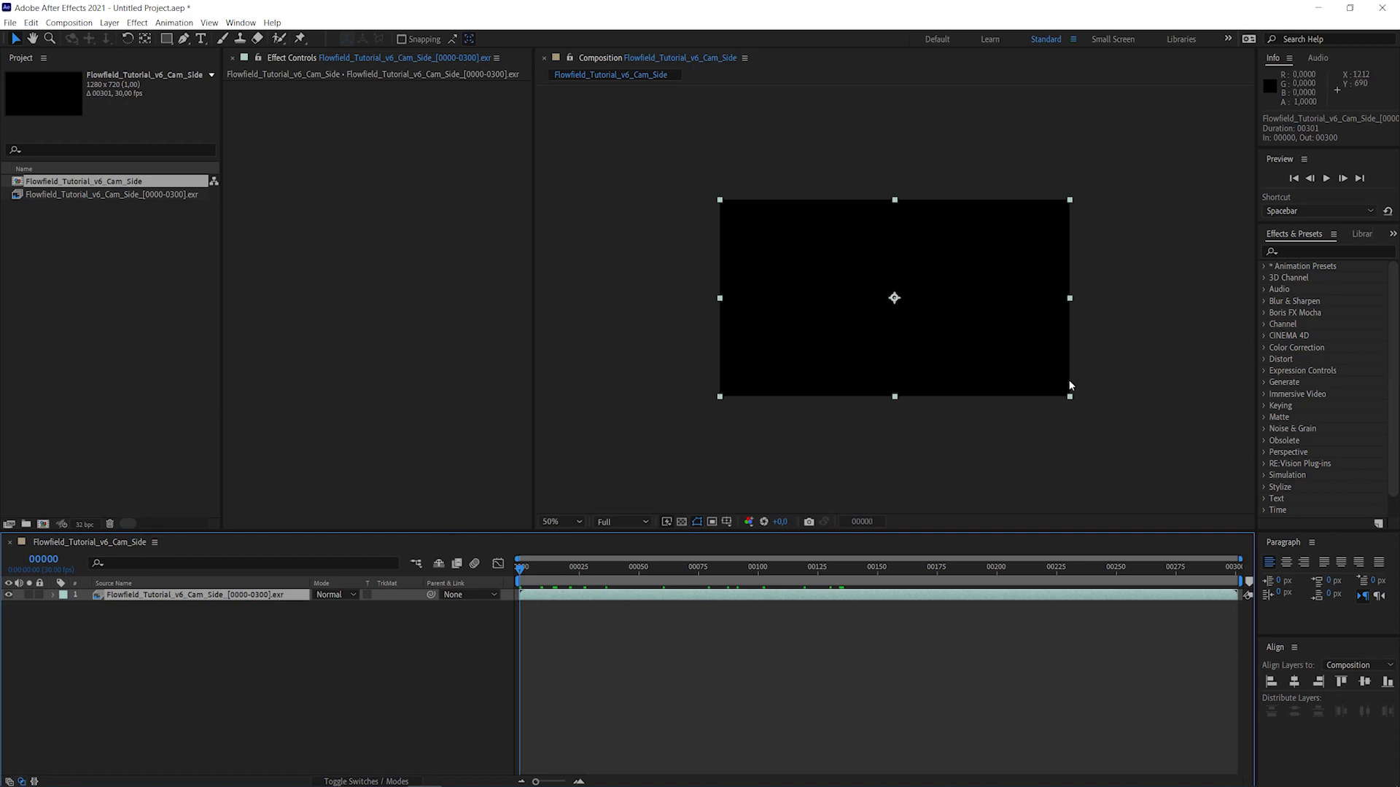
# - Apply the EXtractoR effect to the EXR layer and assign the Beauty layer to its channels
pyautogui.moveTo(1256, 251); pyautogui.dragTo(1170, 250)
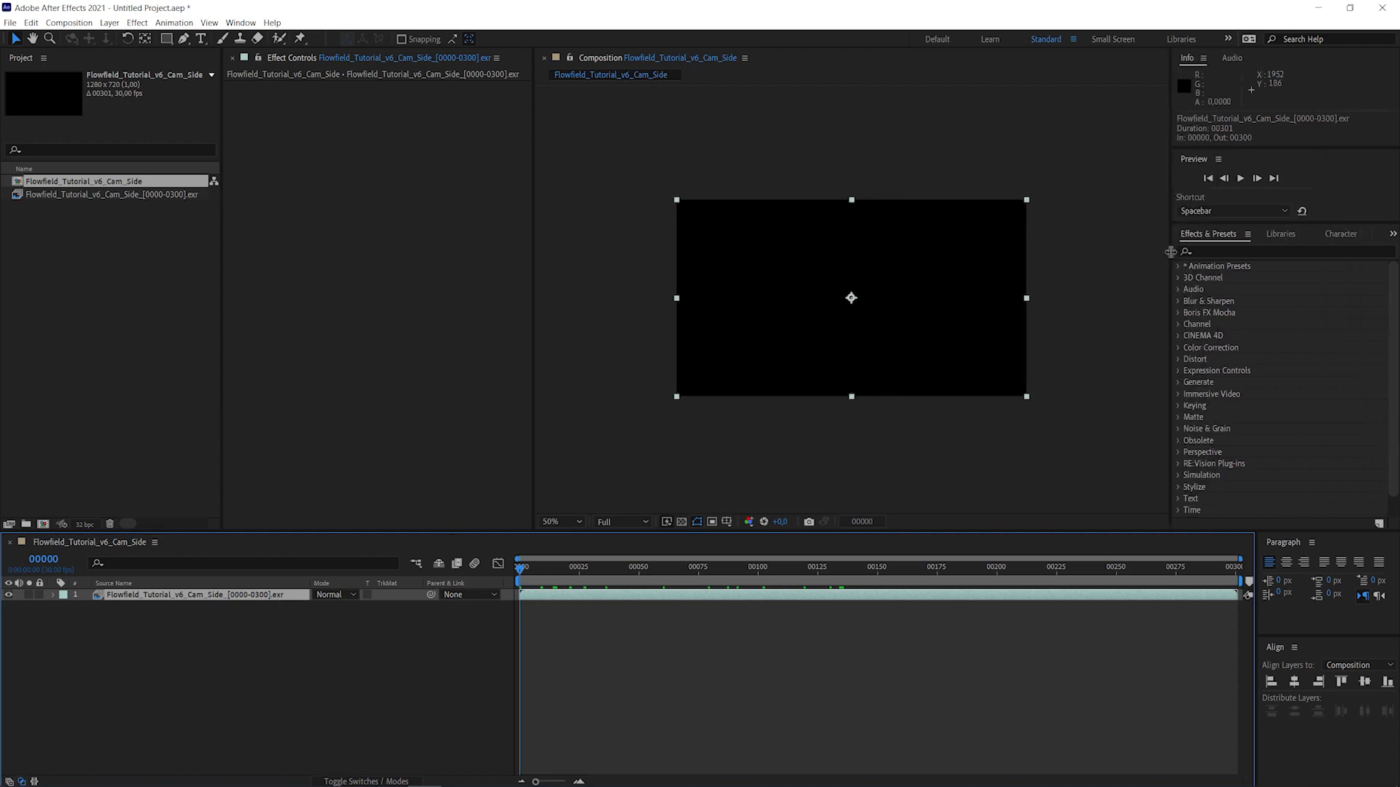
pyautogui.click(1231, 253)
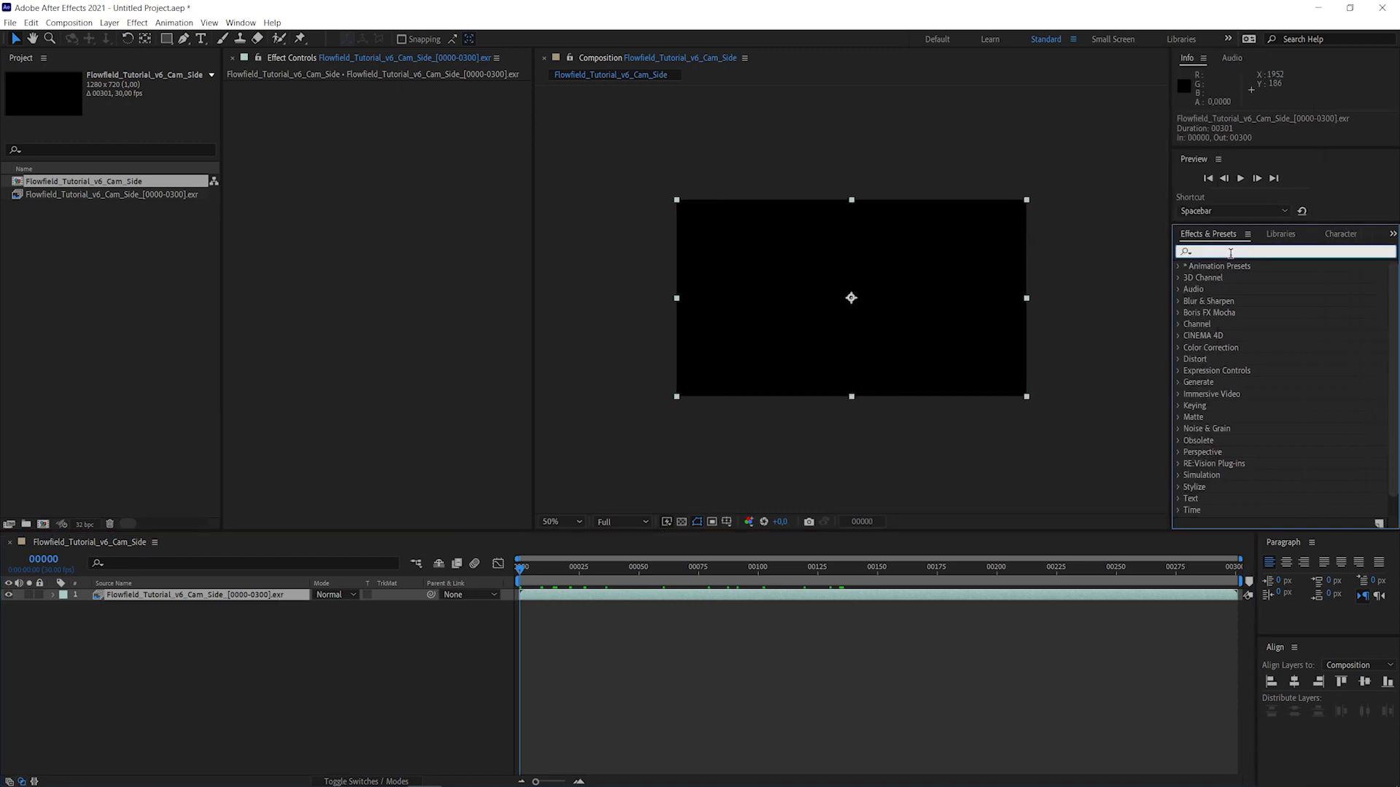
pyautogui.write('extra')
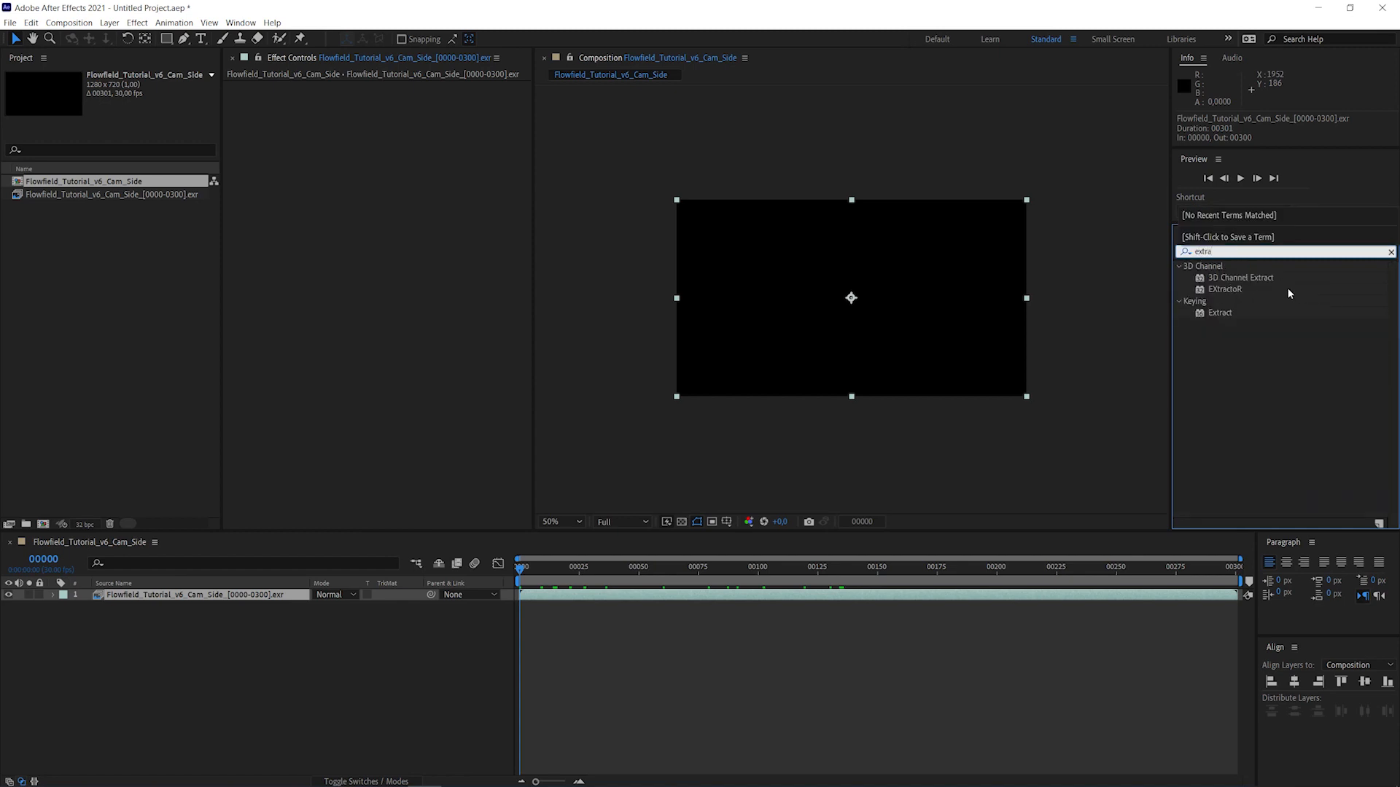
pyautogui.moveTo(1232, 290); pyautogui.dragTo(516, 209)
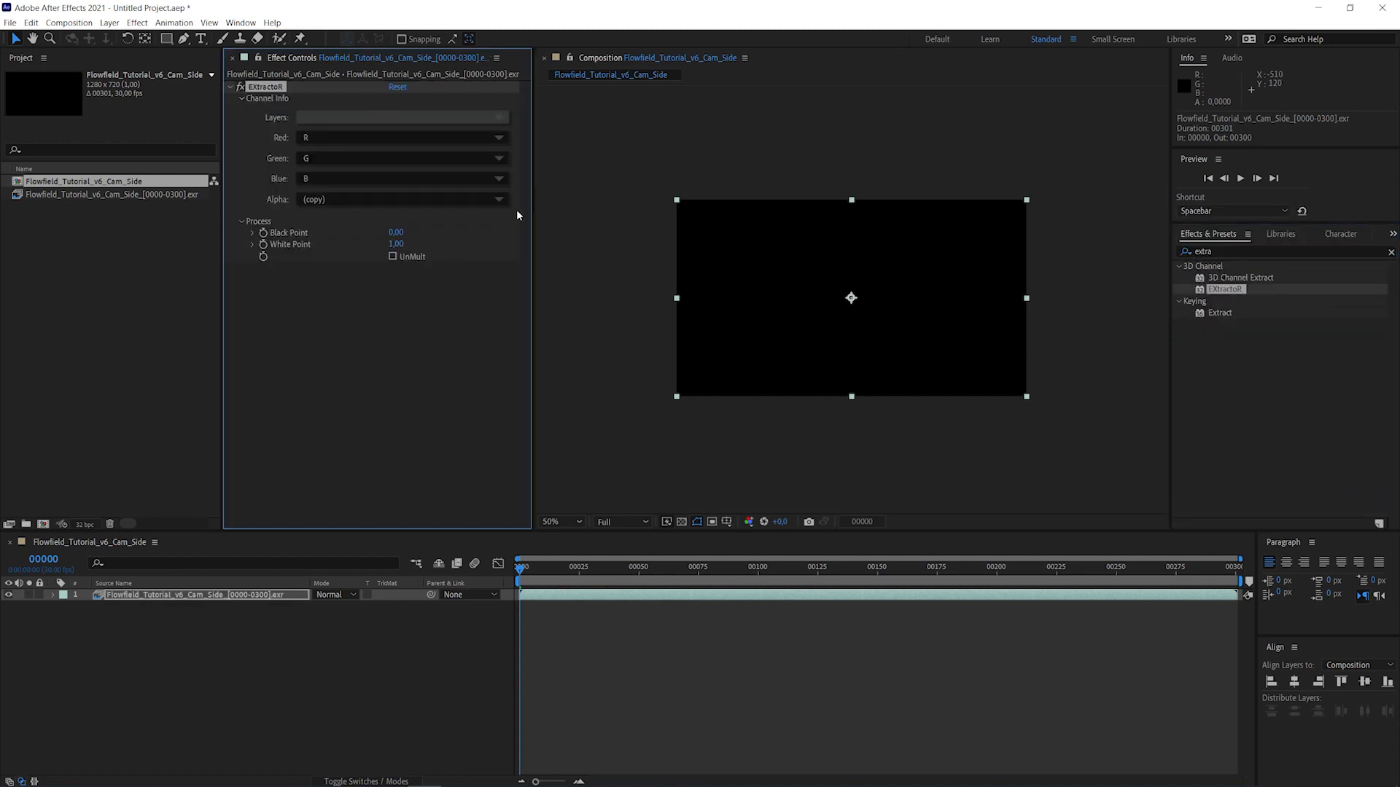
pyautogui.click(484, 119)
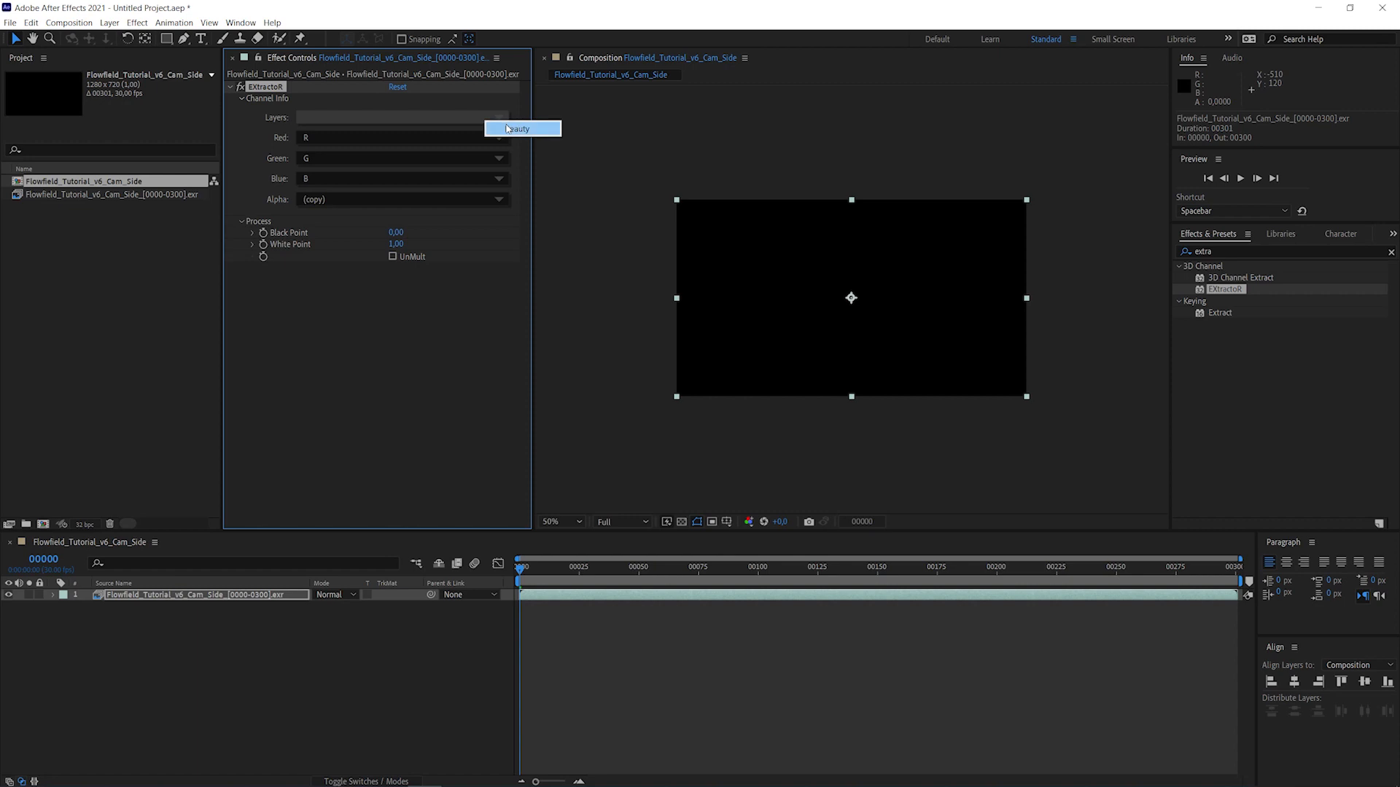
pyautogui.click(508, 128)
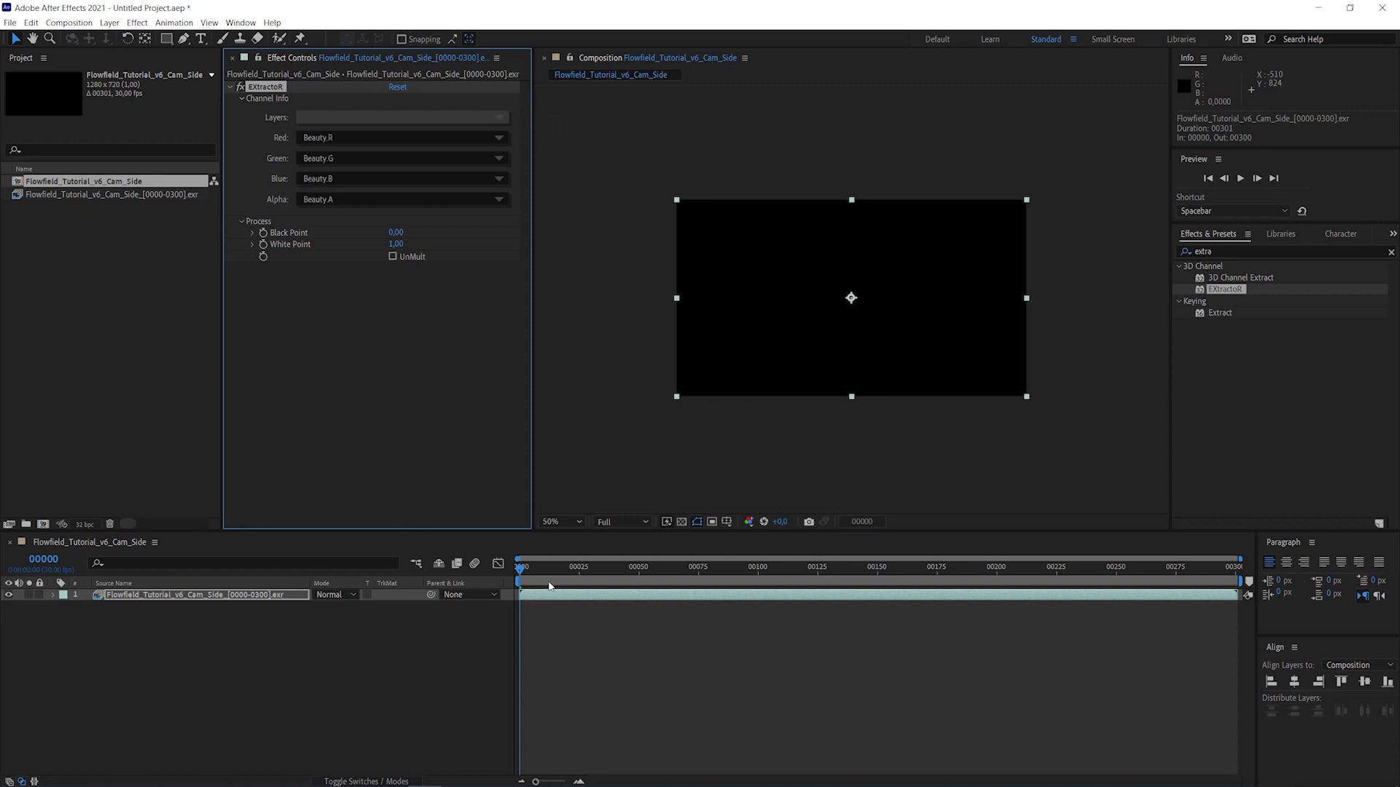
# - Scrub to frame 70 and show the composition's transparency grid behind the bear
pyautogui.click(570, 574)
pyautogui.moveTo(572, 576); pyautogui.dragTo(686, 576)
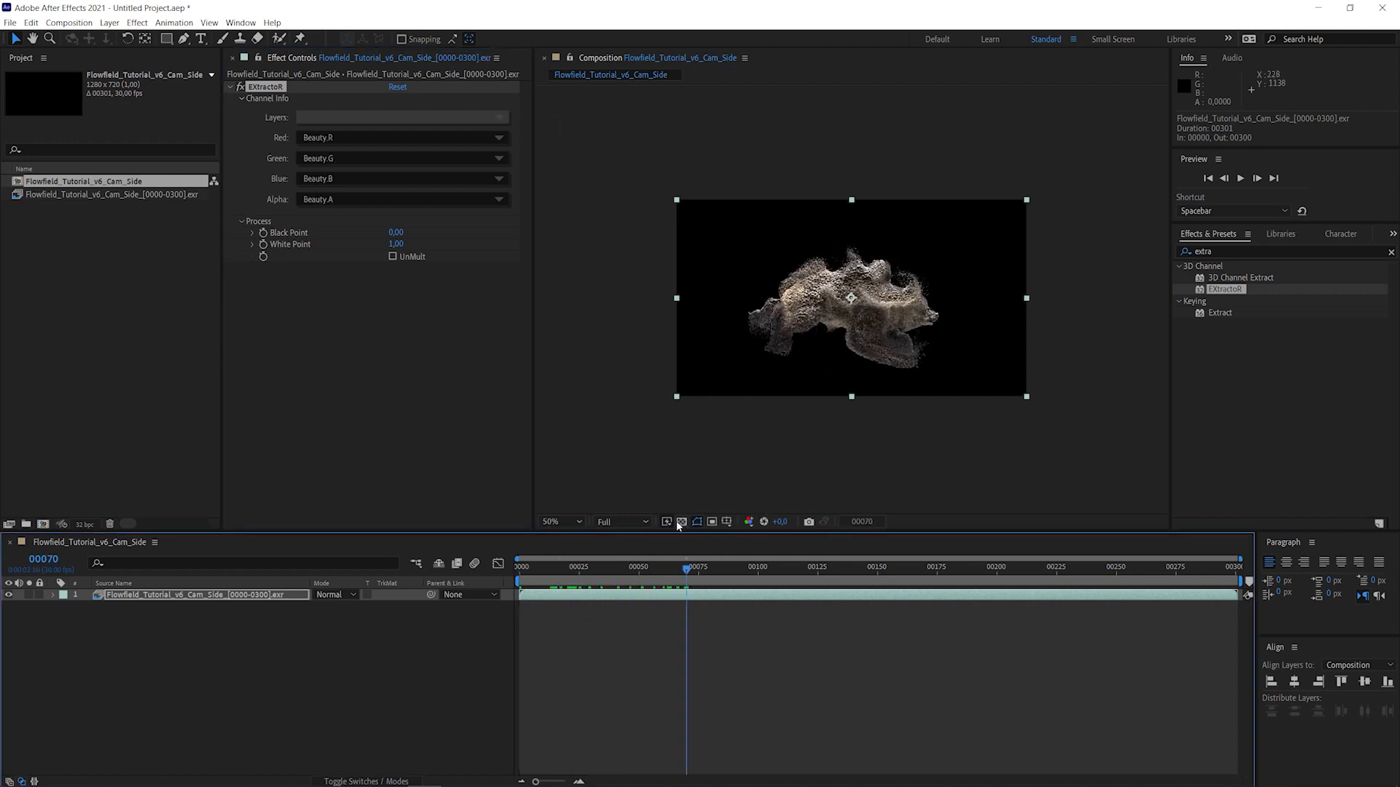
pyautogui.click(961, 341)
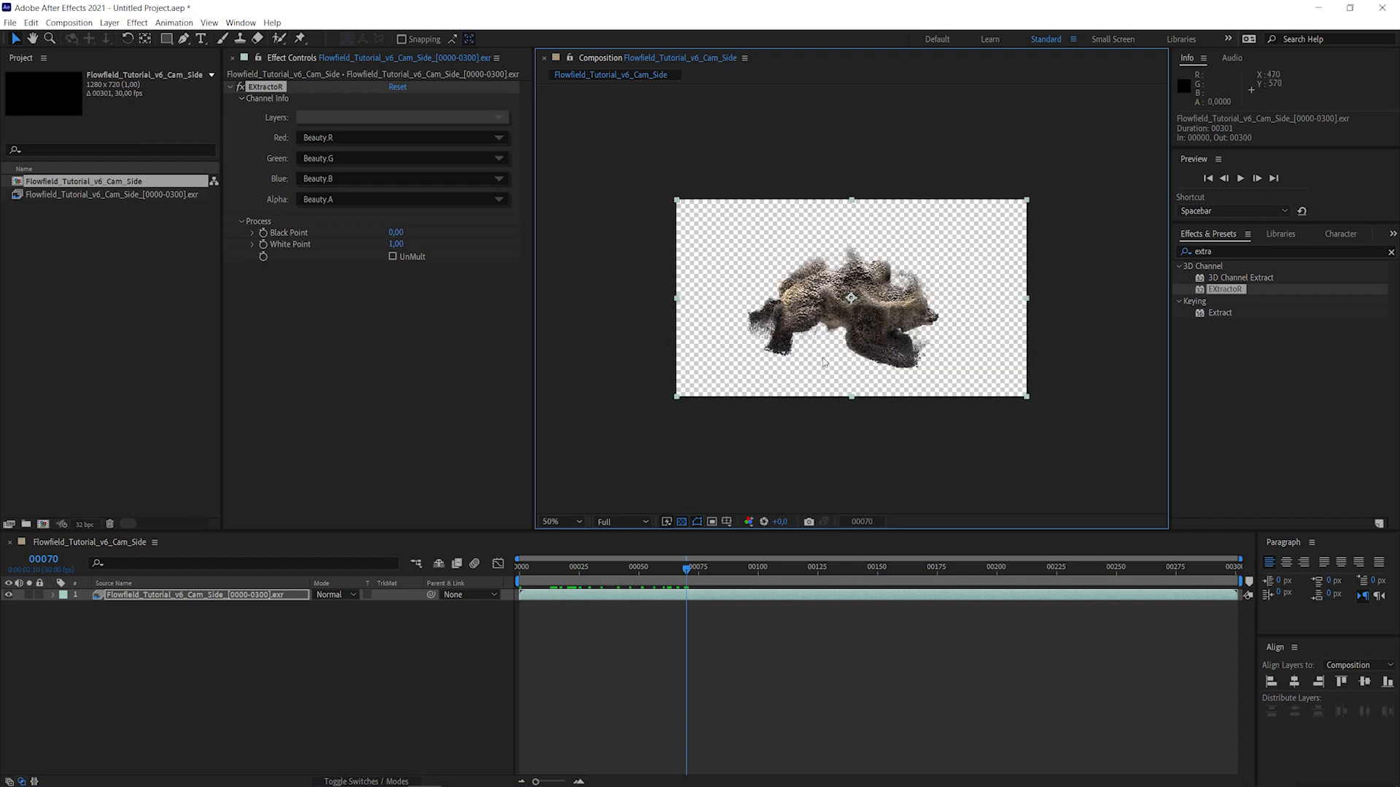
pyautogui.click(224, 592)
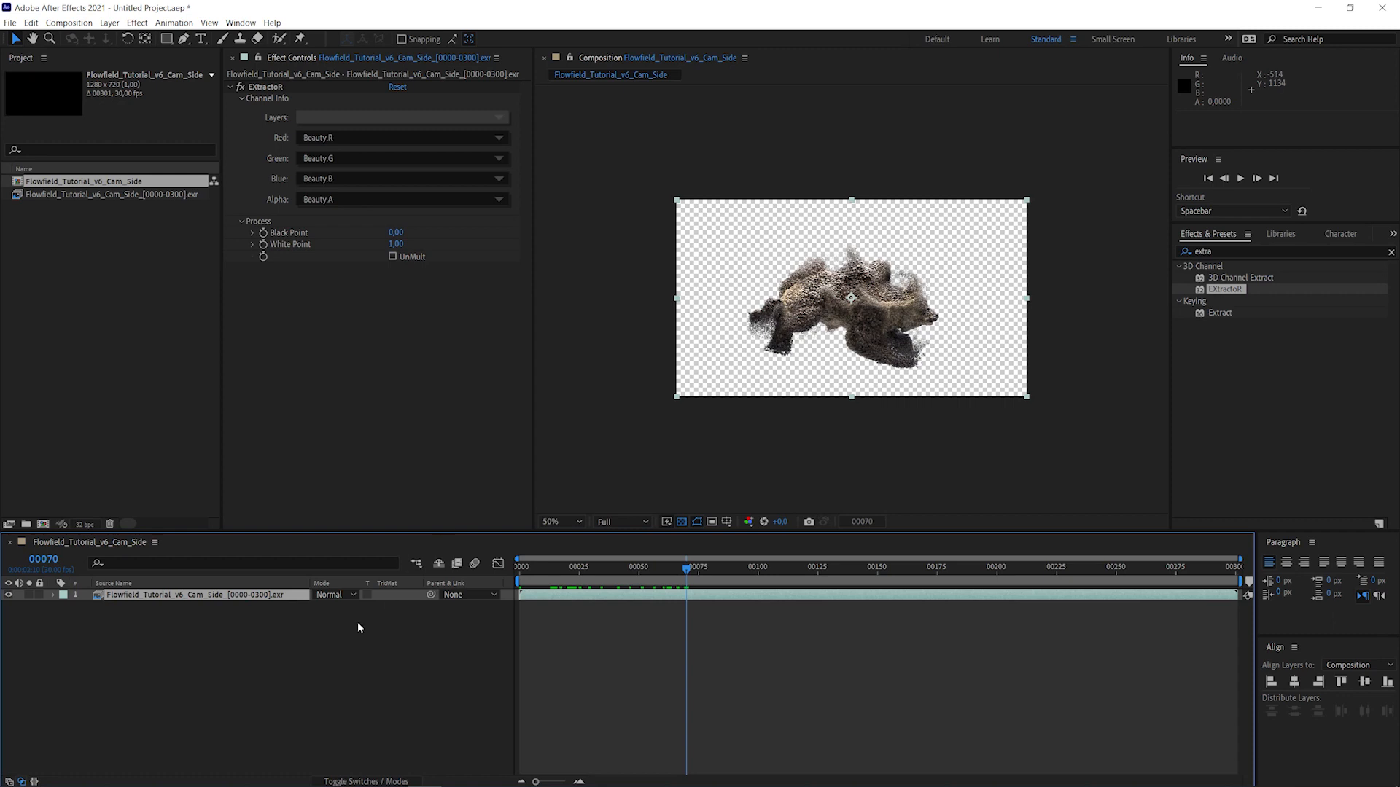
# - Set the project's color working space to sRGB IEC61966-2.1 at 32 bits per channel (float), linearized
pyautogui.click(85, 524)
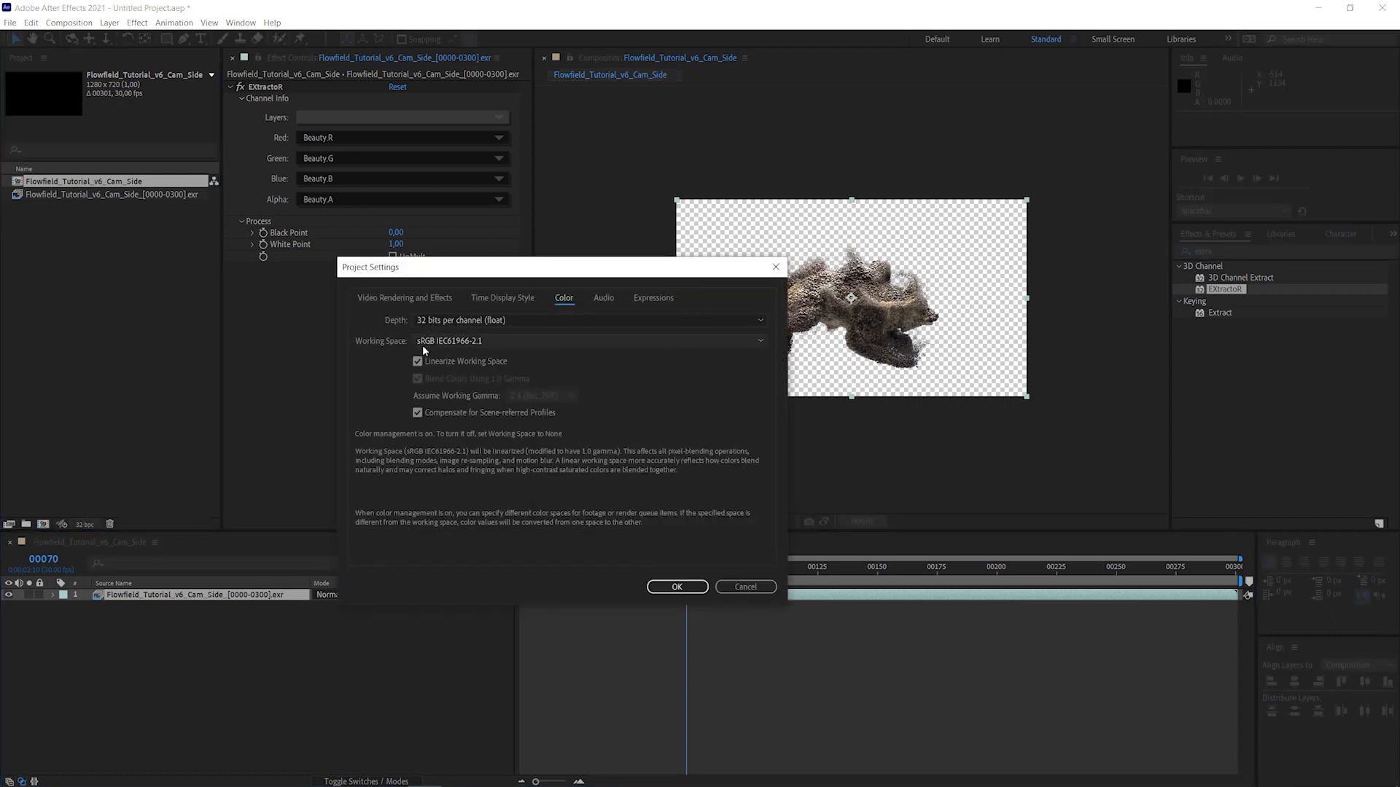
pyautogui.click(449, 340)
pyautogui.scroll(3, 474, 583)
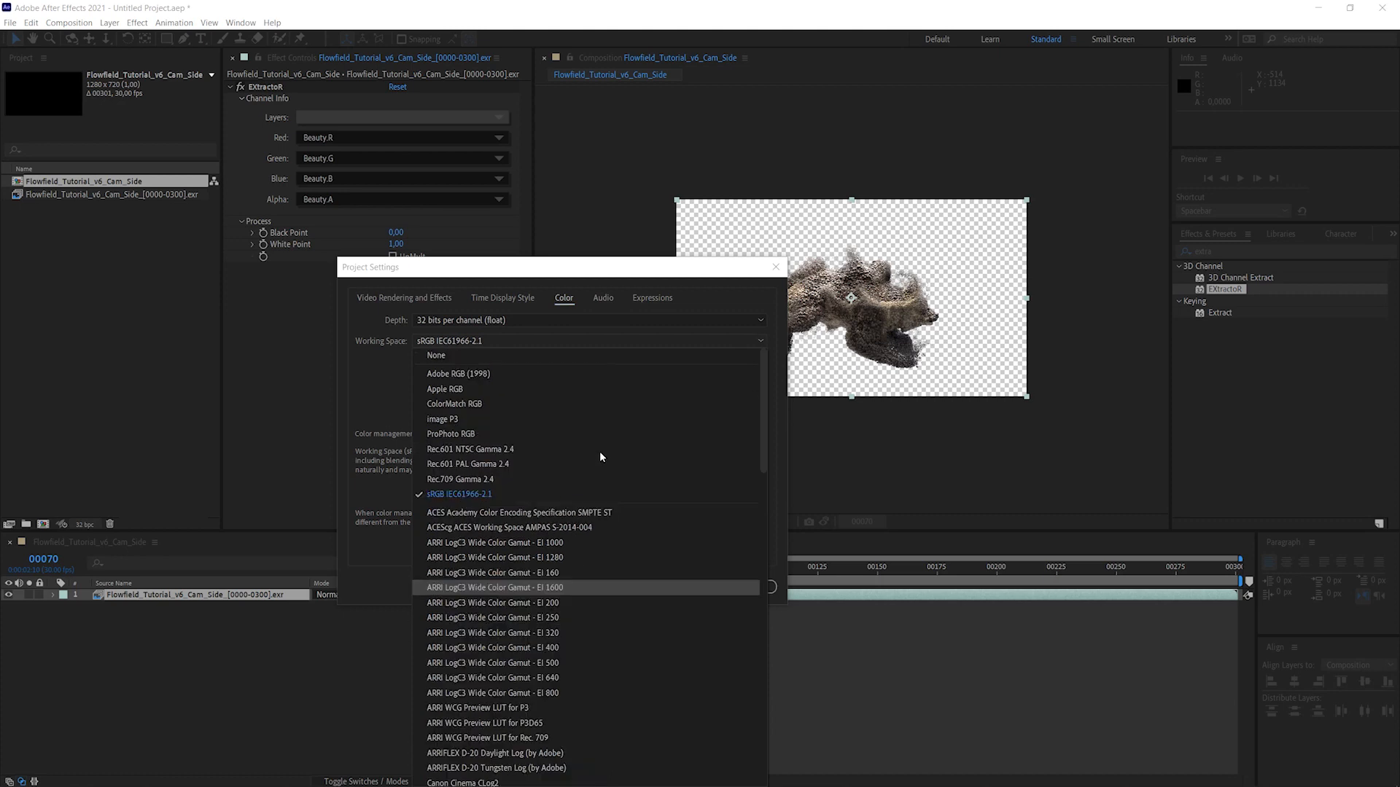
pyautogui.click(481, 494)
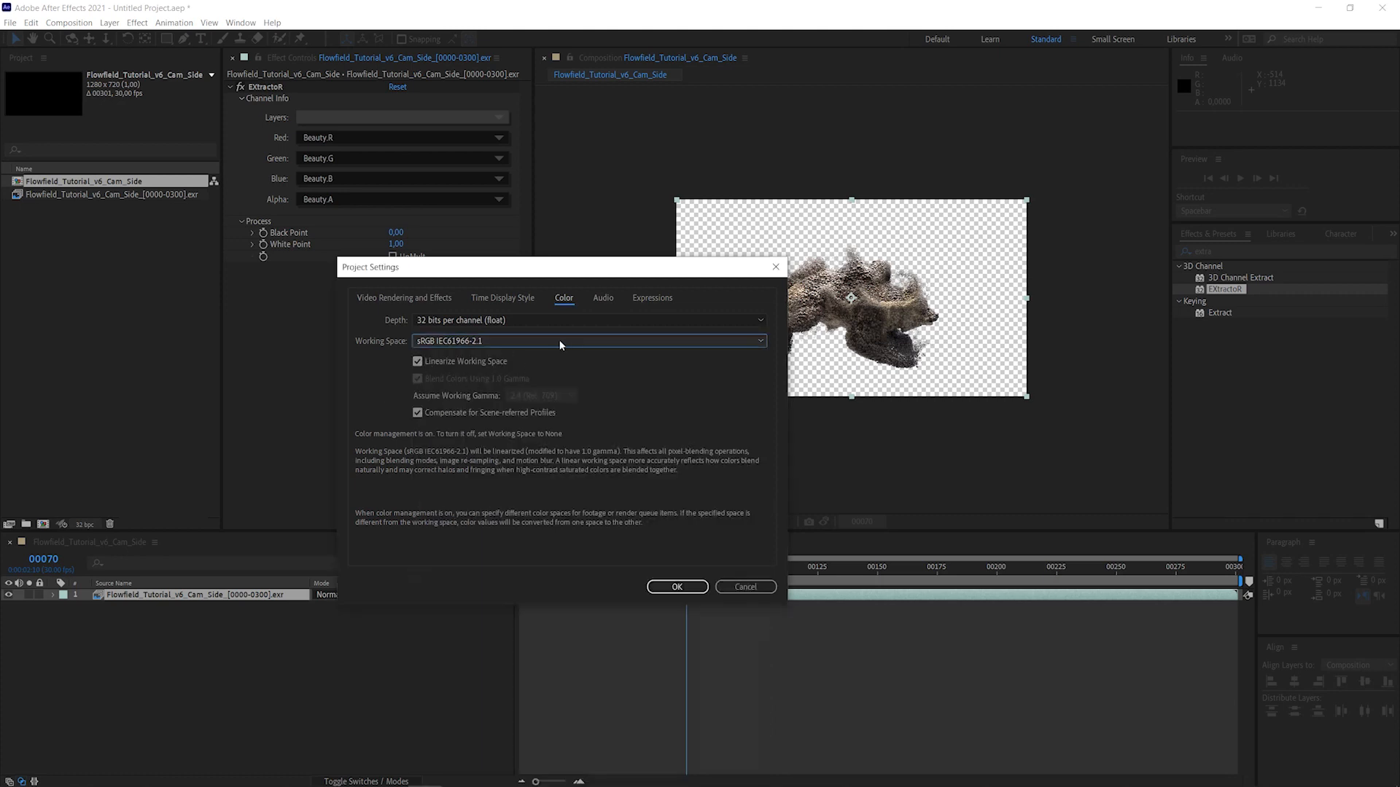
pyautogui.click(694, 588)
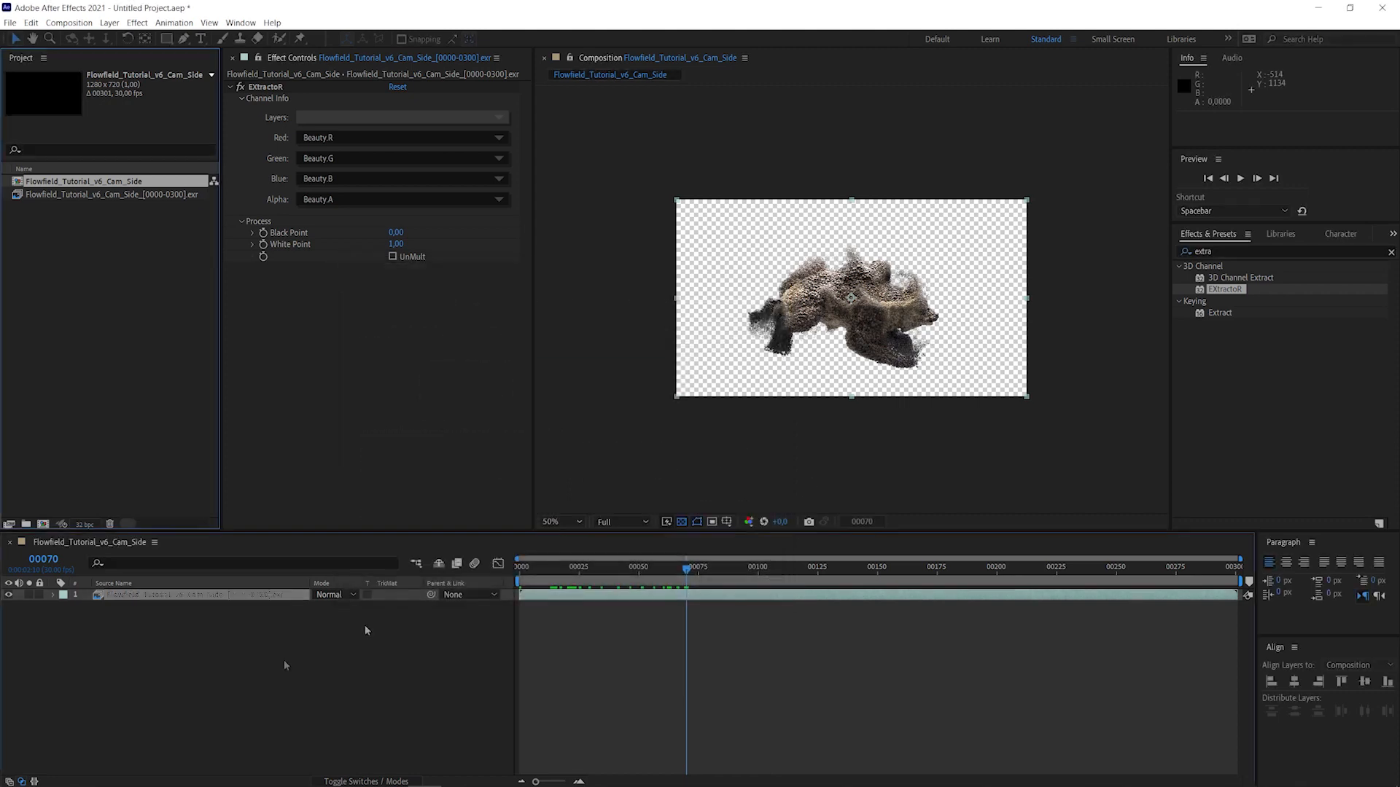
# - Add an adjustment layer above the EXR footage and name it aces
pyautogui.rightClick(287, 659)
pyautogui.moveTo(427, 521)
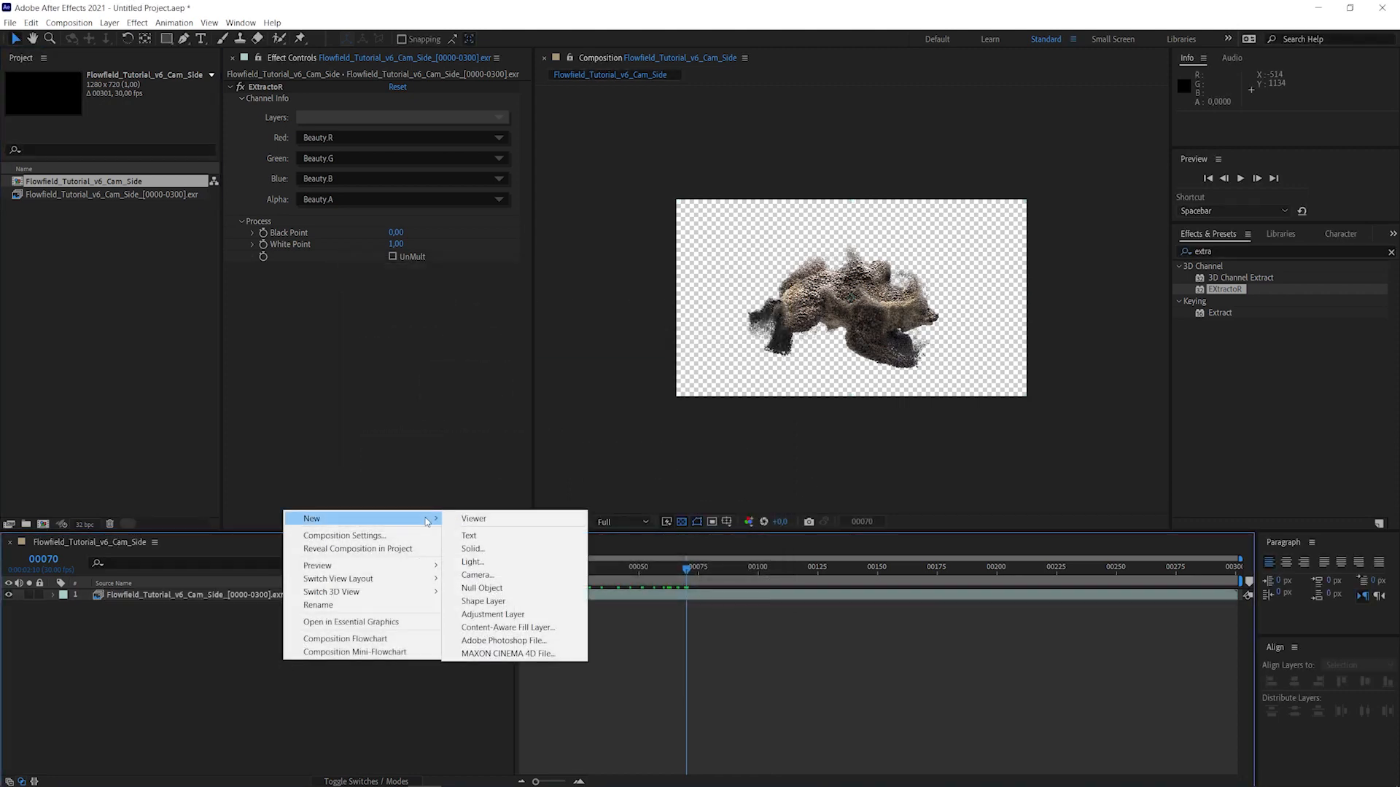
pyautogui.click(537, 615)
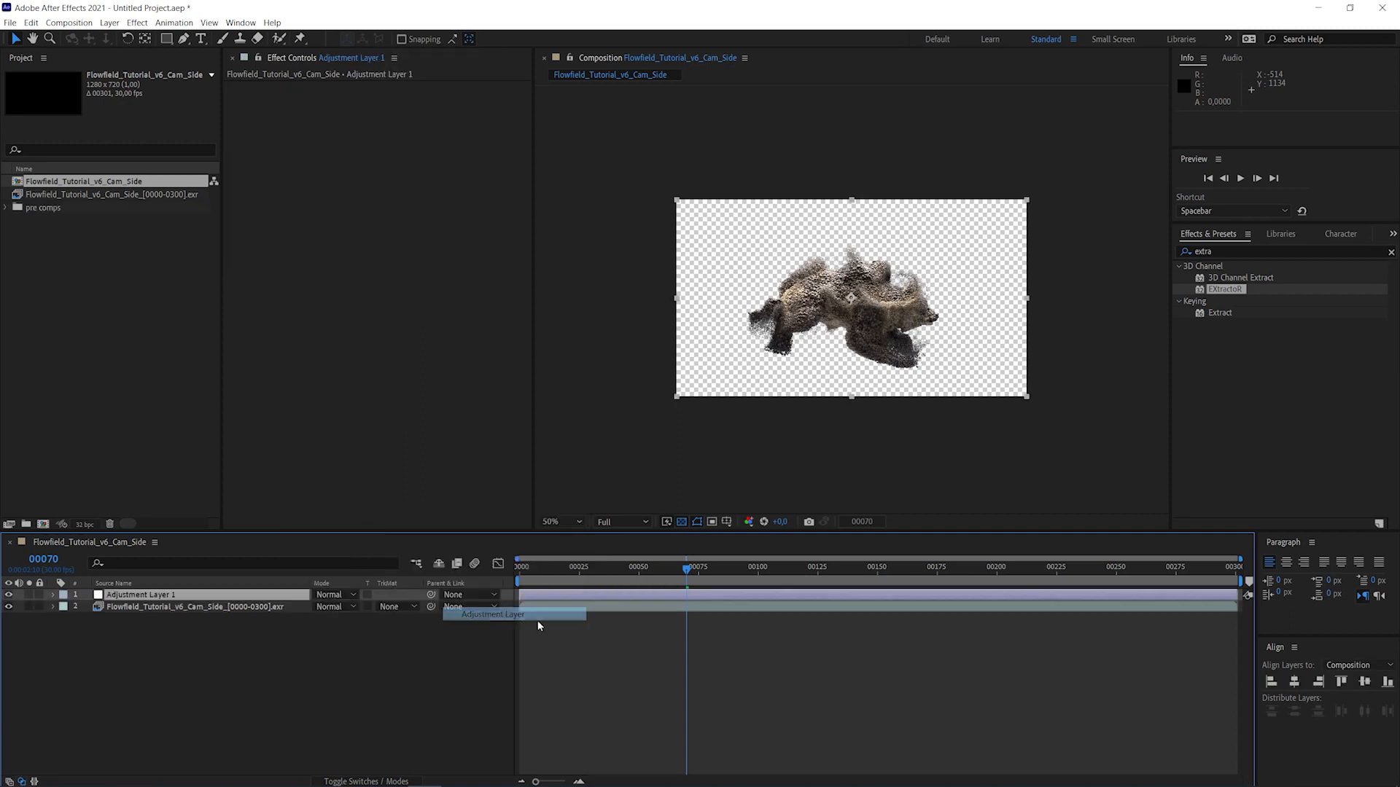
pyautogui.press('Return')
pyautogui.write('aces')
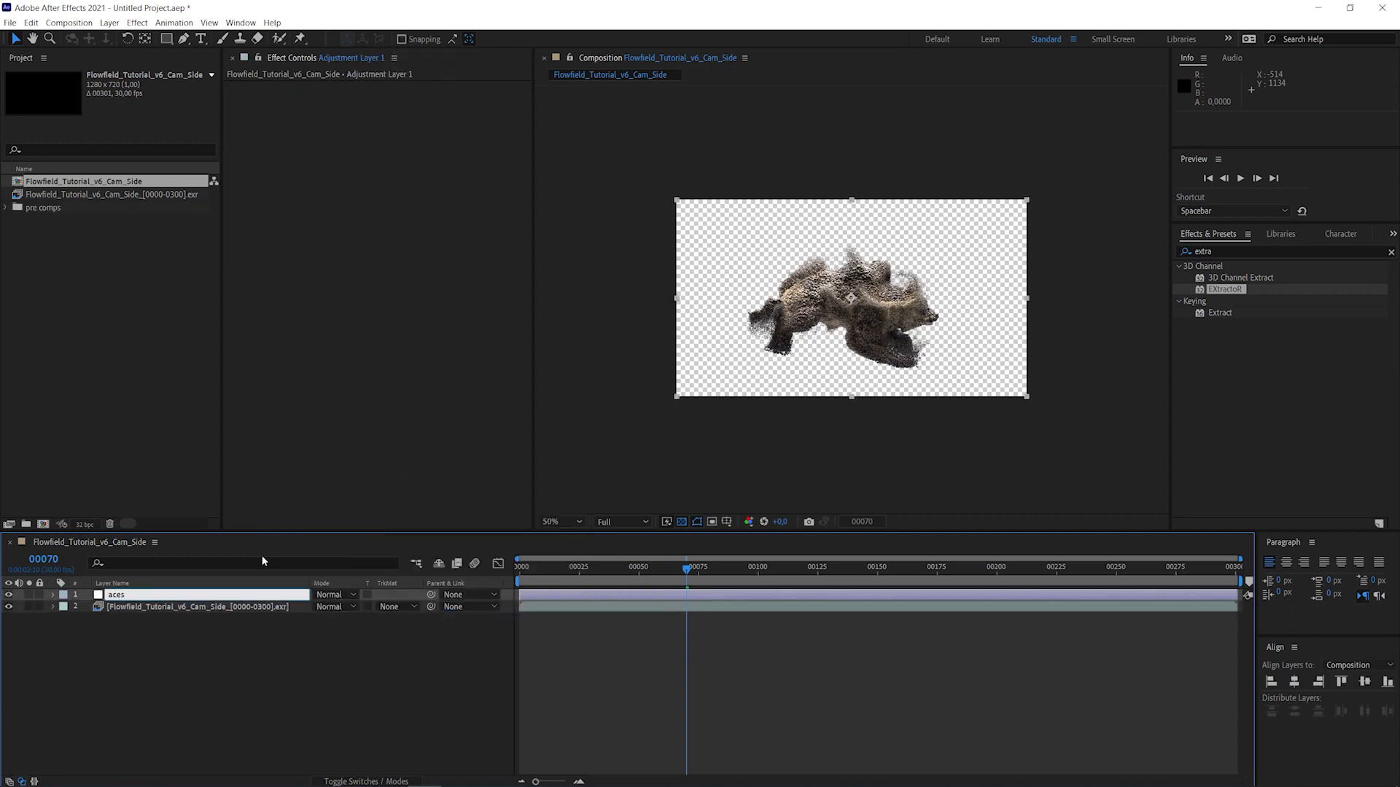
pyautogui.press('Return')
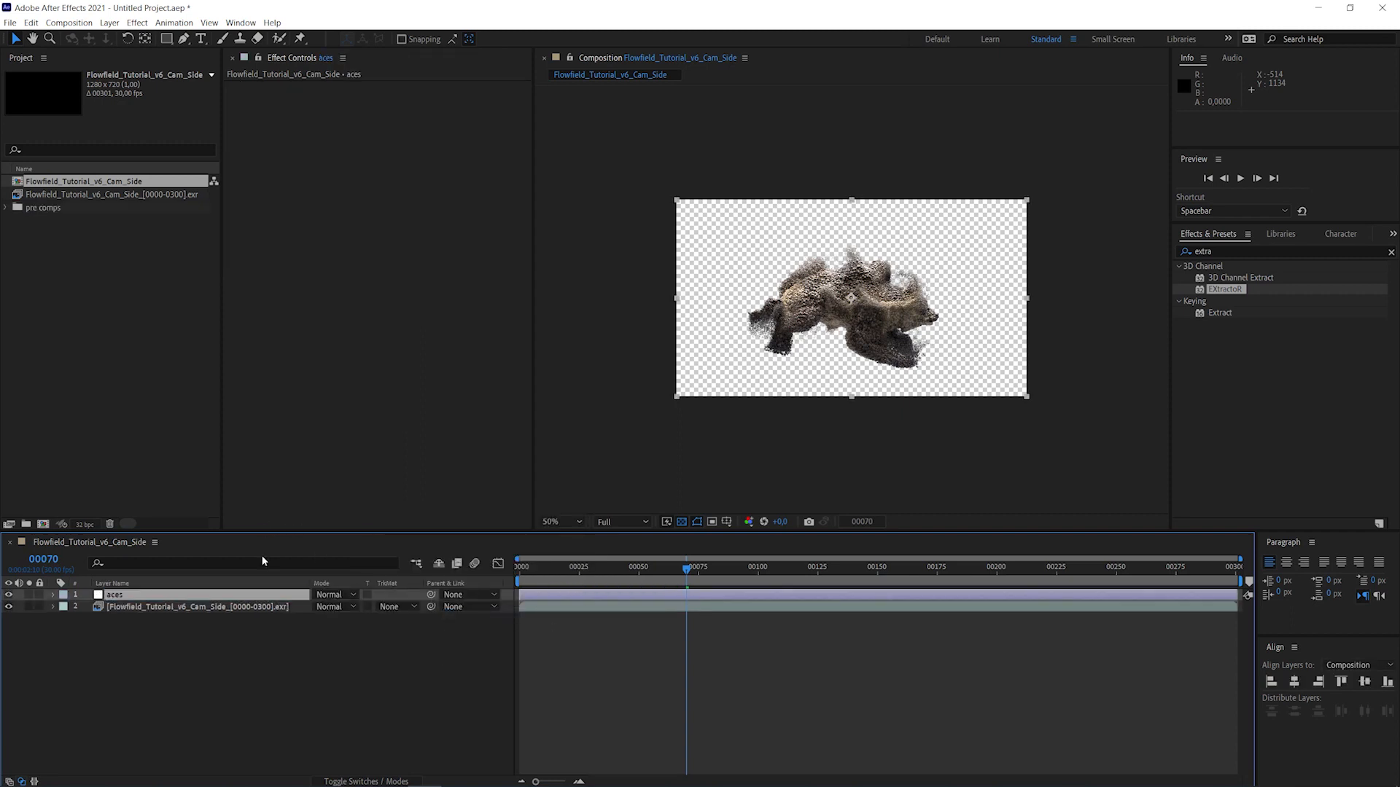
# - Apply OpenColorIO to the aces layer and load config.ocio from the aces_1.2 folder as its custom configuration
pyautogui.click(1279, 246)
pyautogui.write('open')
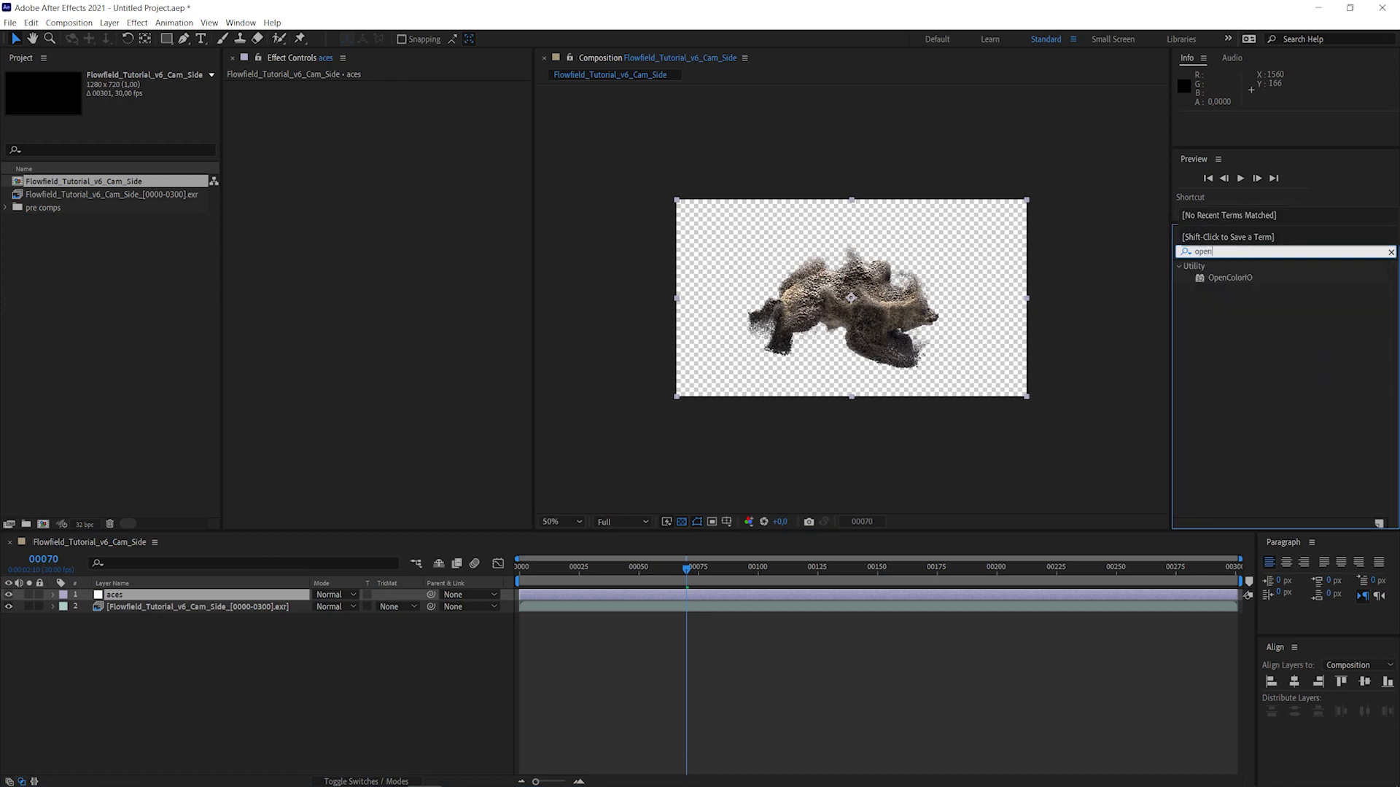
pyautogui.doubleClick(1230, 278)
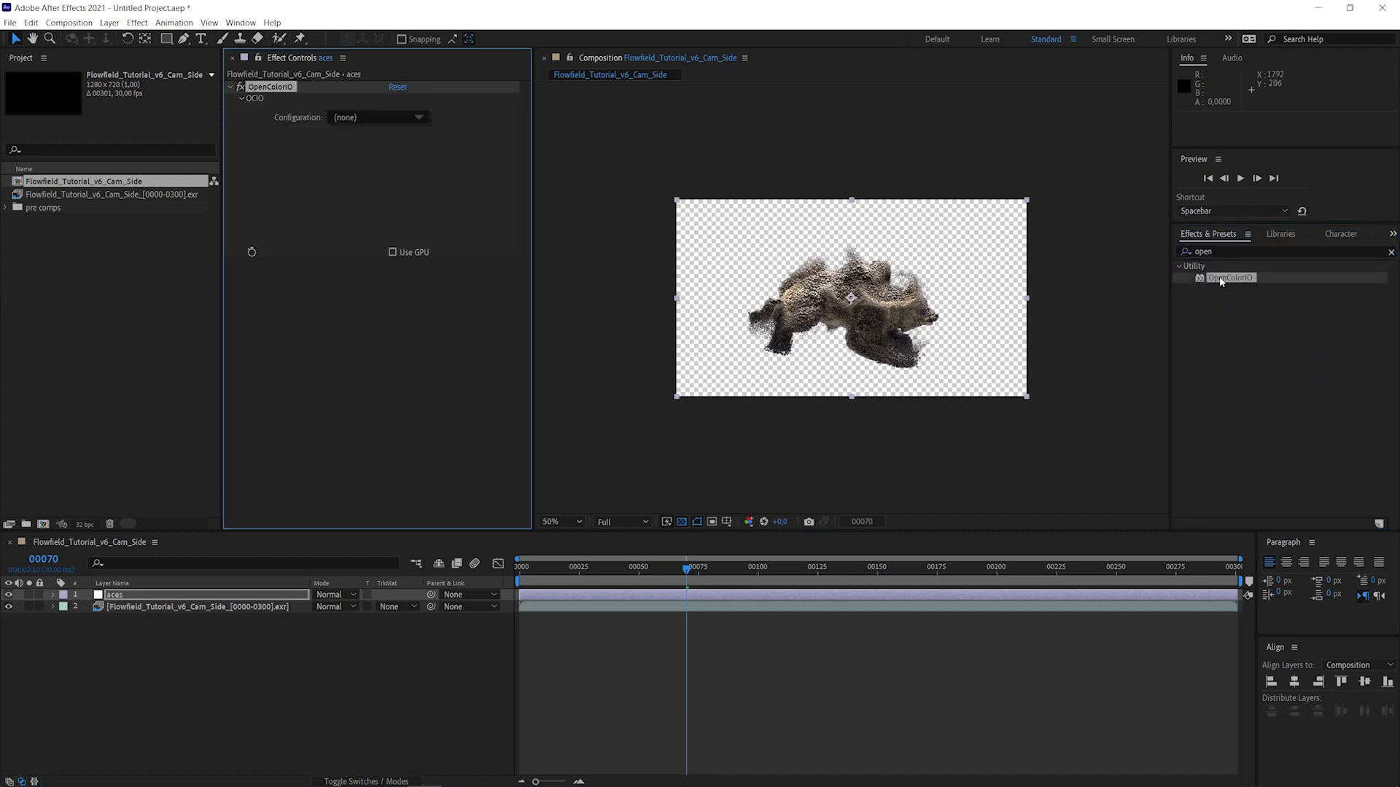
pyautogui.click(403, 117)
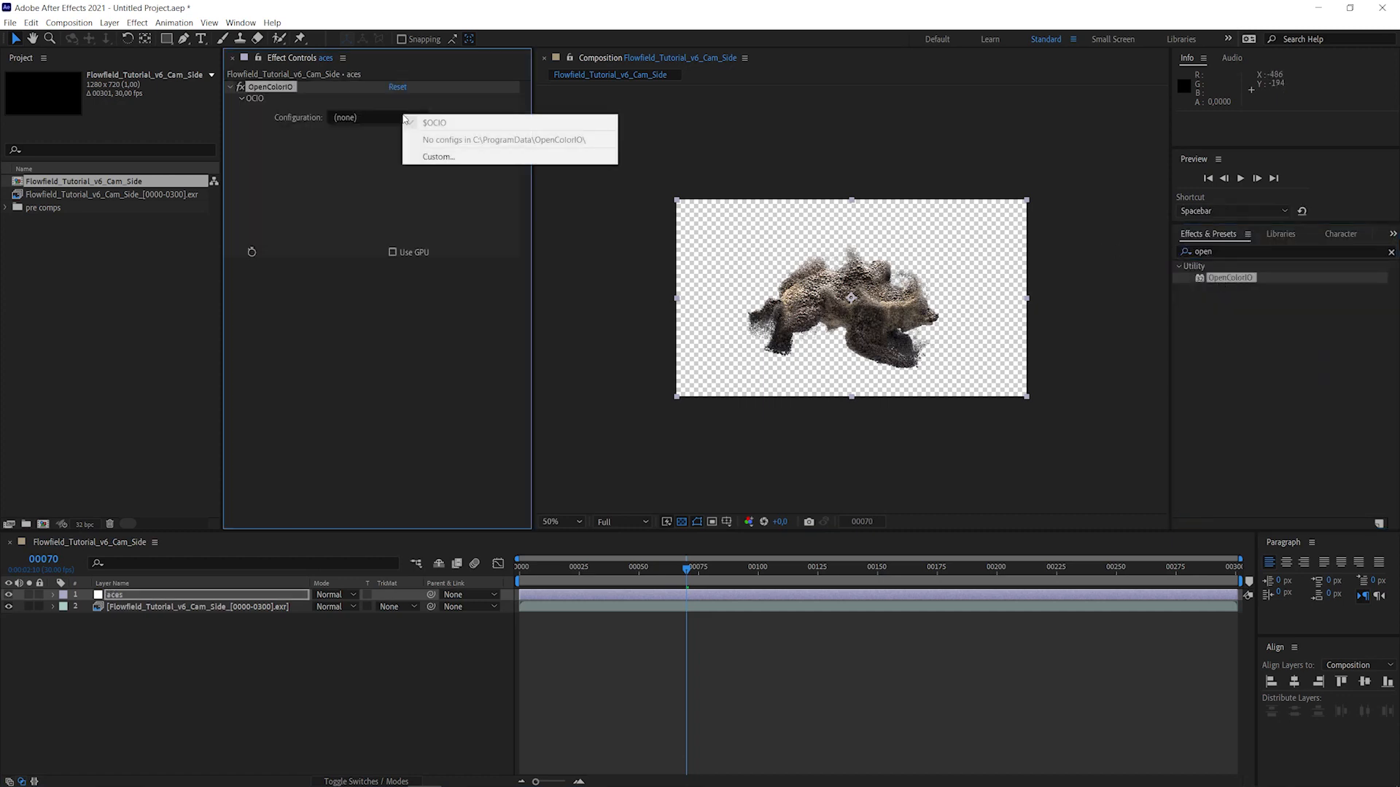
pyautogui.click(436, 157)
pyautogui.doubleClick(525, 211)
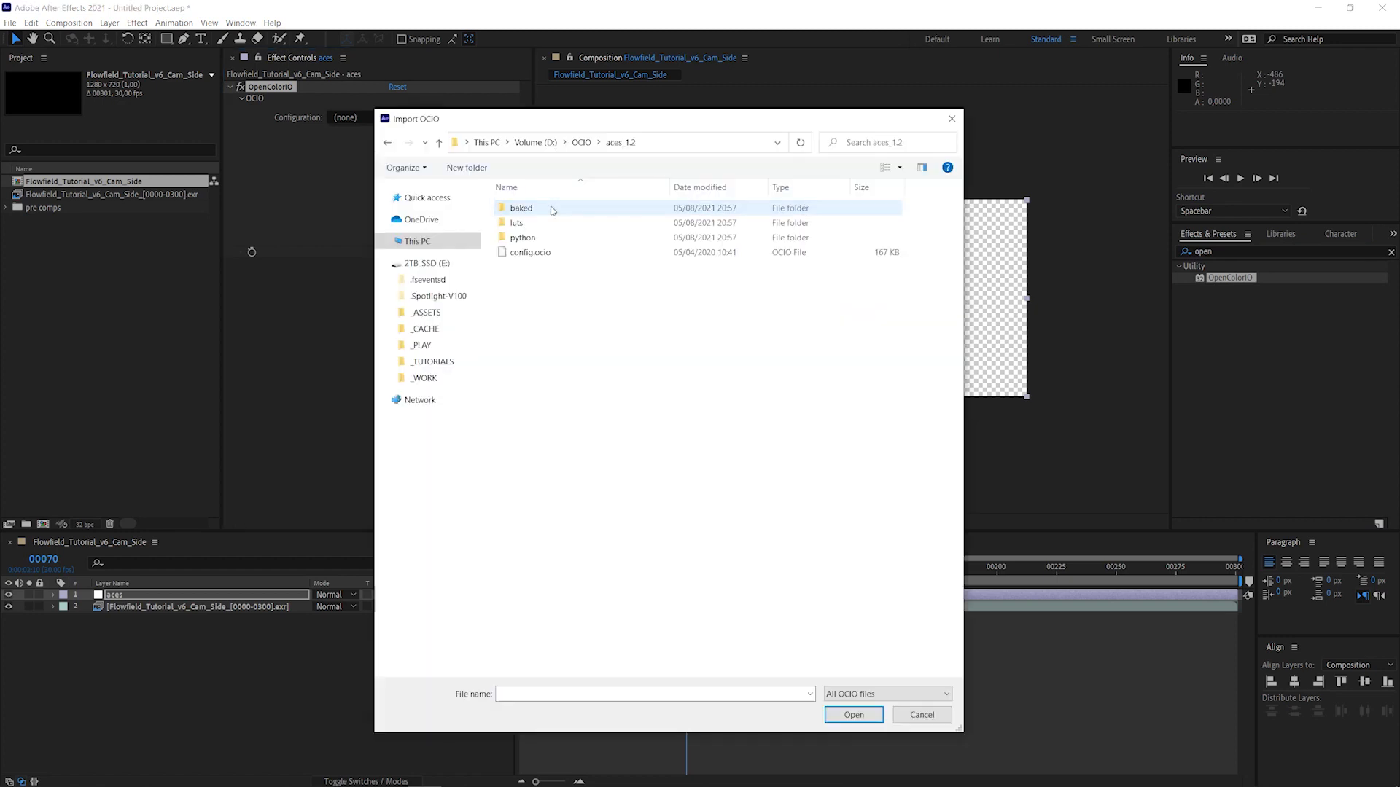
pyautogui.doubleClick(555, 257)
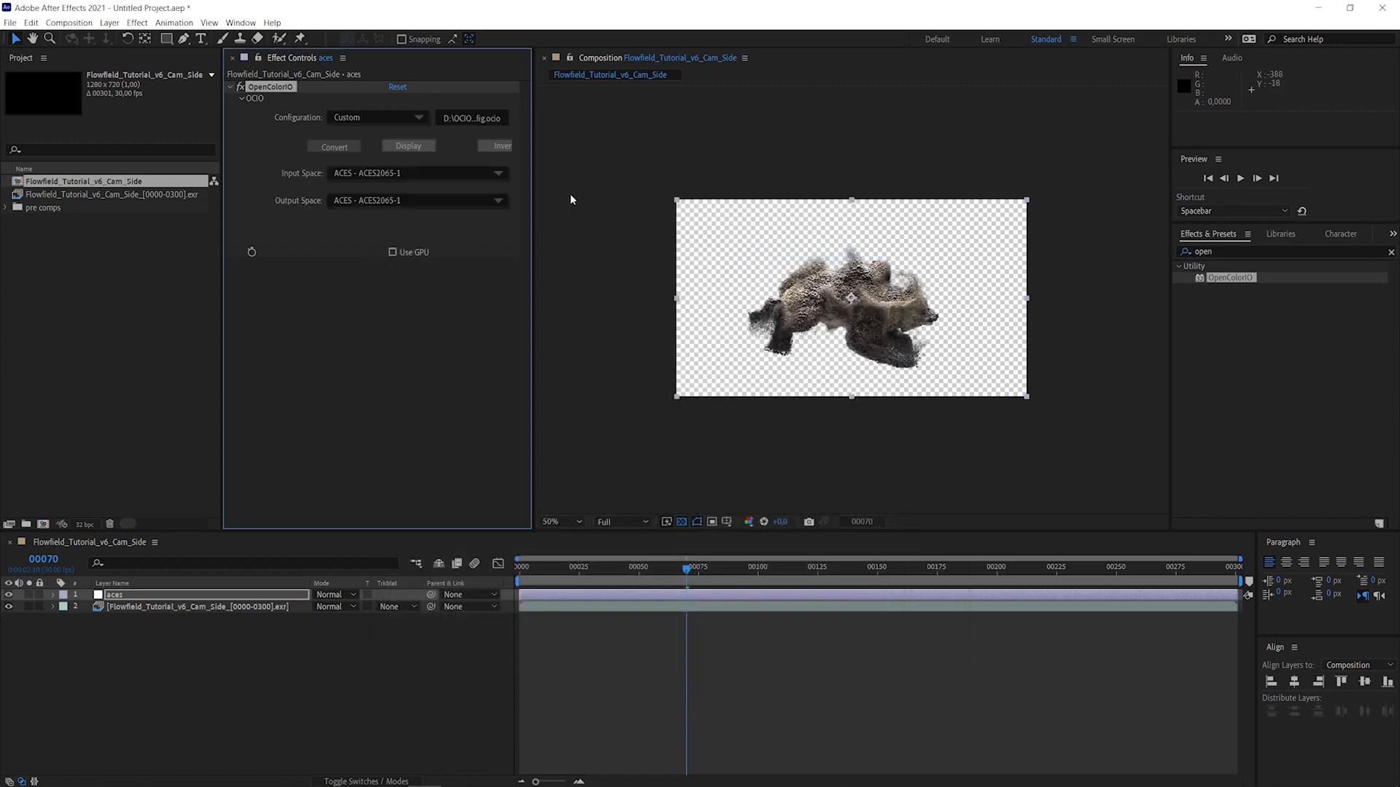
# - Set the OpenColorIO conversion's input space to ACES - ACEScg and its output space to Output - sRGB
pyautogui.click(412, 177)
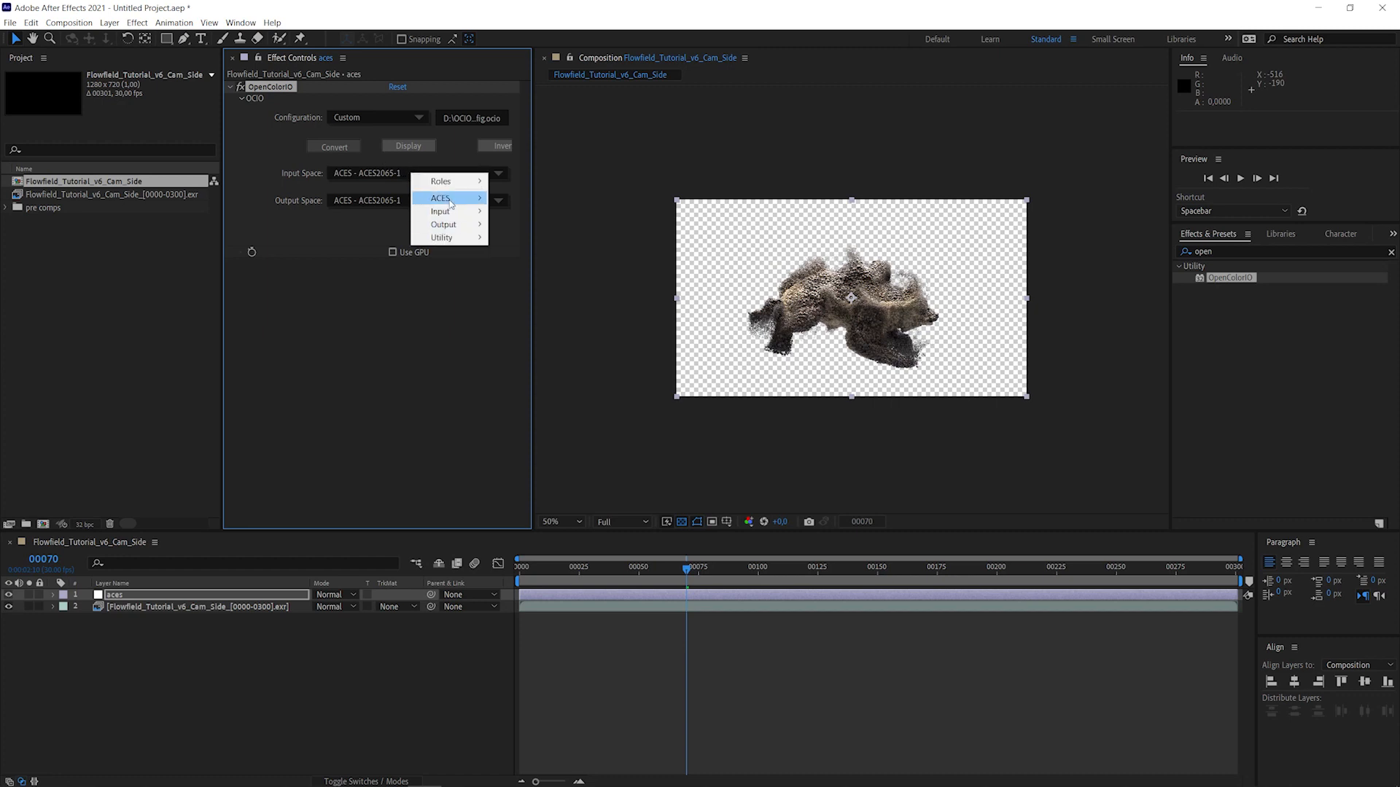
pyautogui.moveTo(451, 200)
pyautogui.click(540, 251)
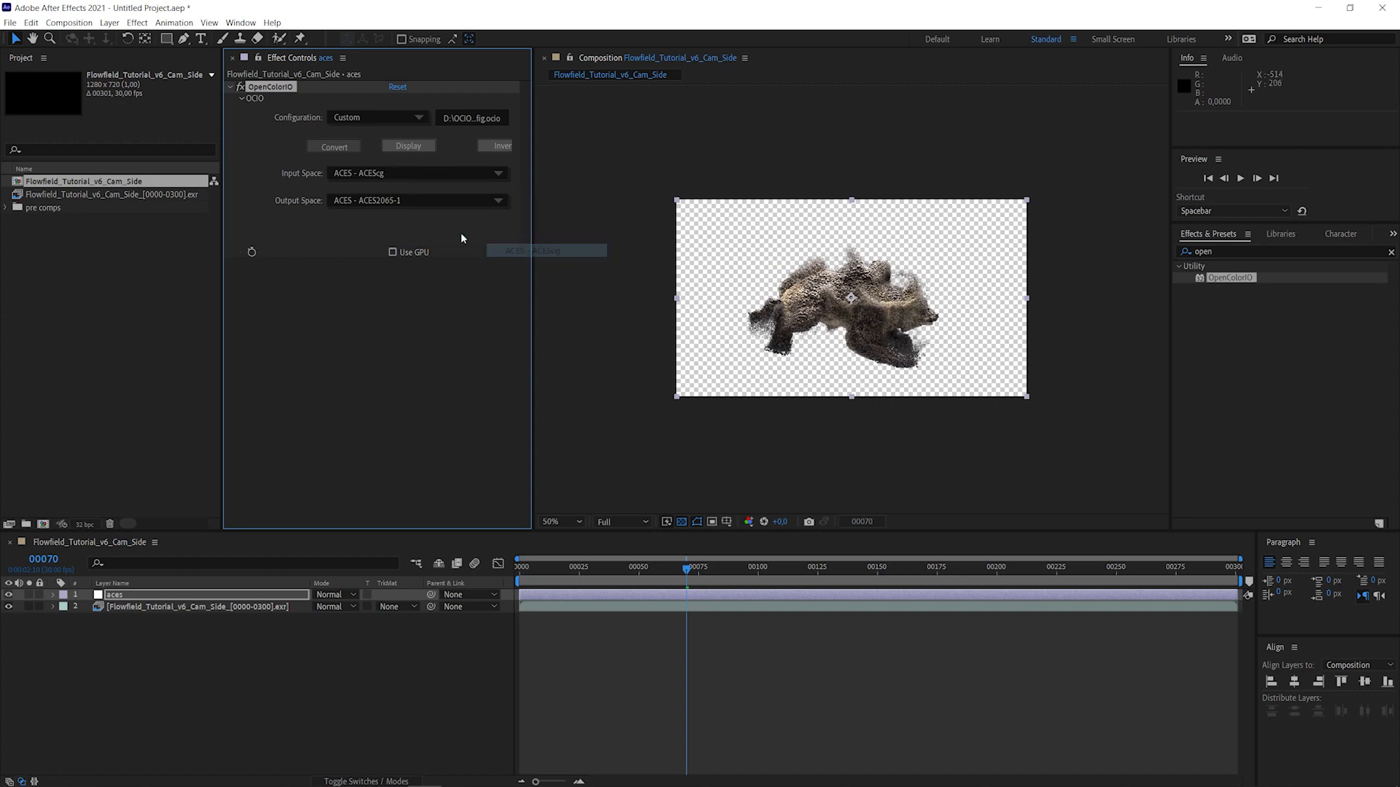
pyautogui.click(418, 200)
pyautogui.moveTo(459, 253)
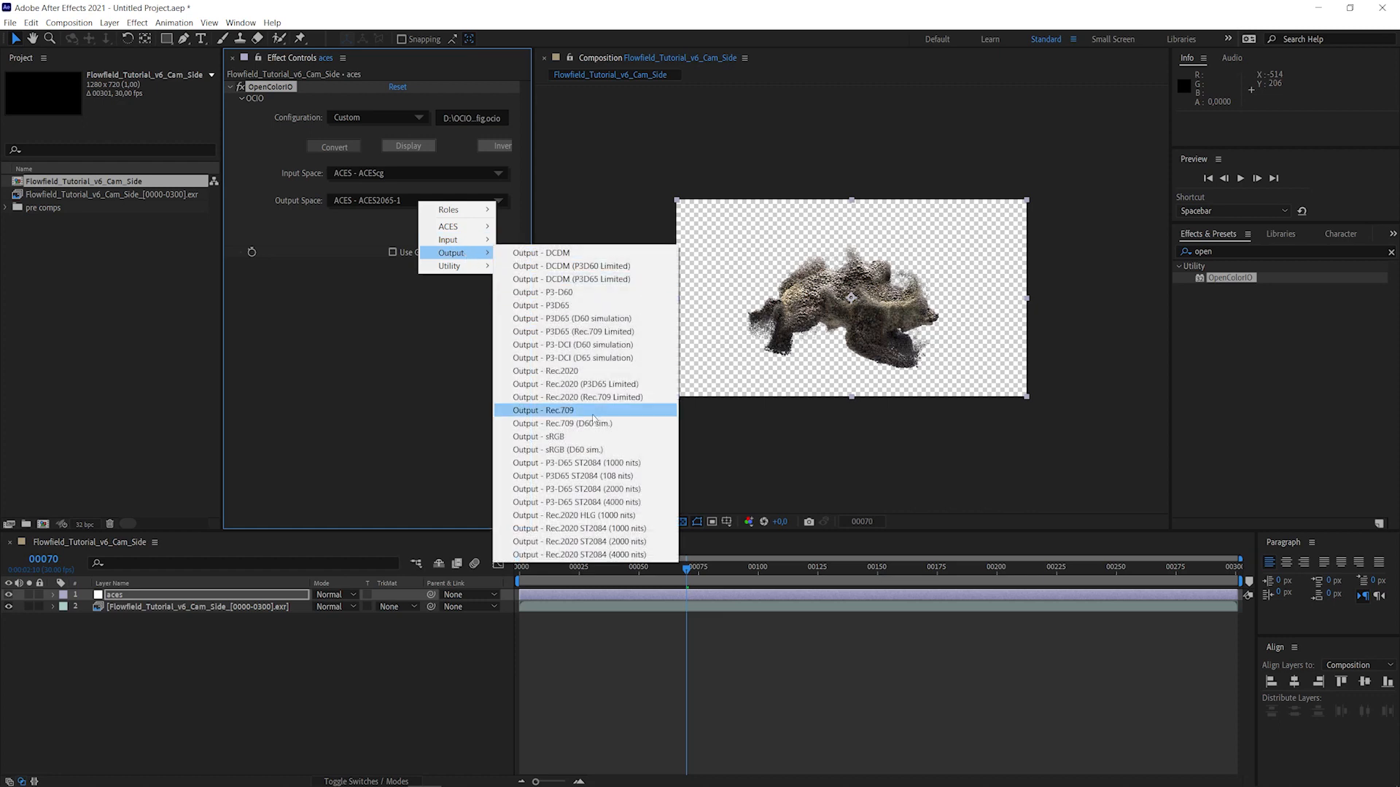
pyautogui.click(573, 437)
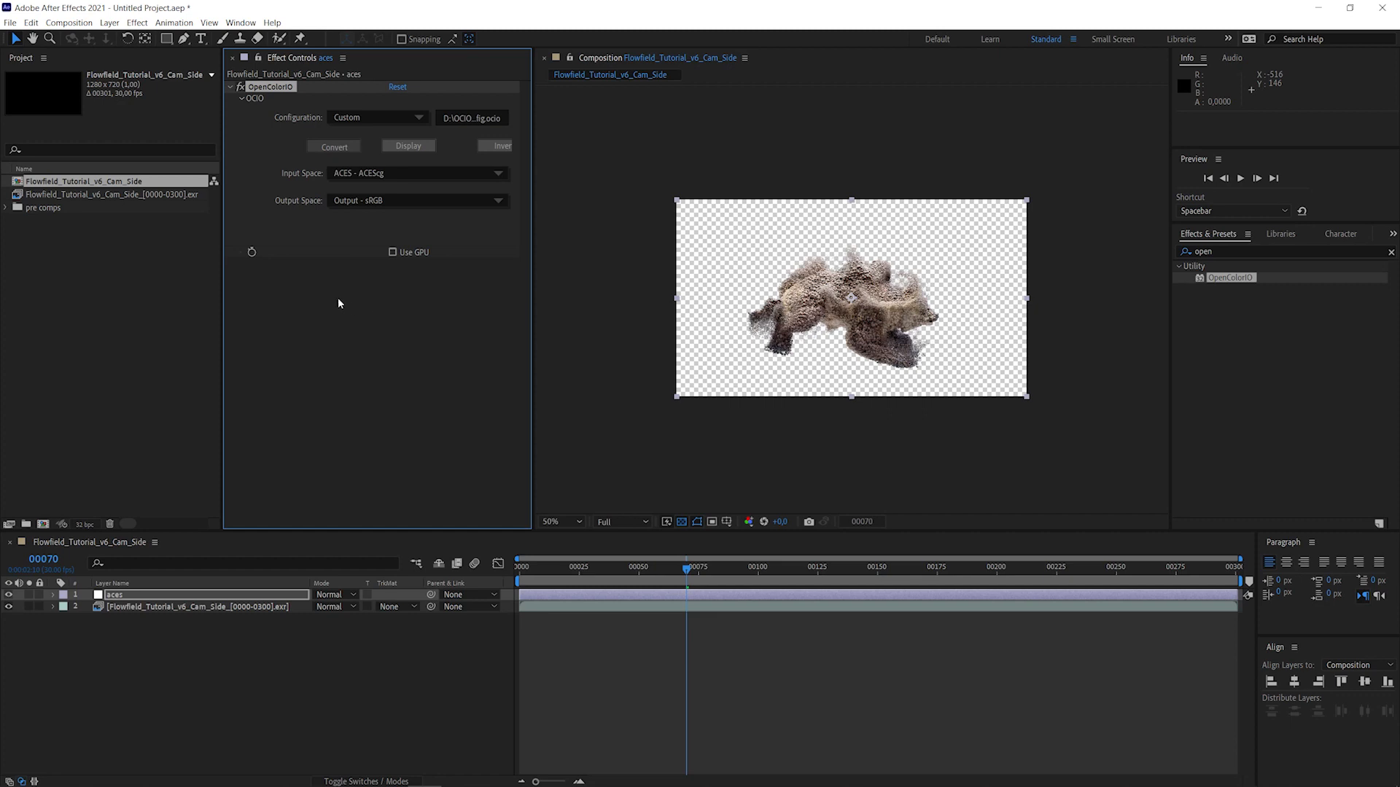
# - Add Color Profile Converter below OpenColorIO with sRGB IEC61966-2.1 as input and output profile, and linearize the output profile
pyautogui.click(1267, 251)
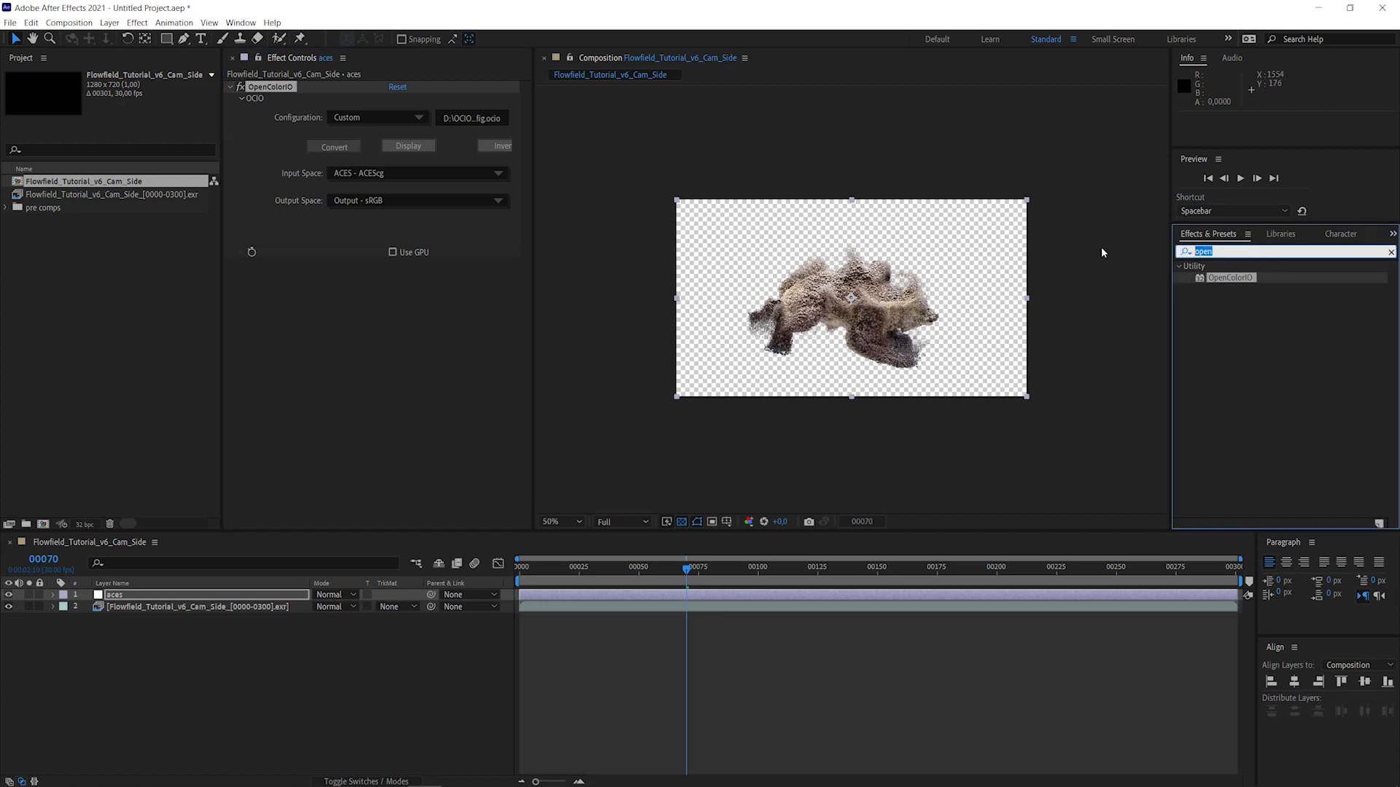
pyautogui.write('color pro')
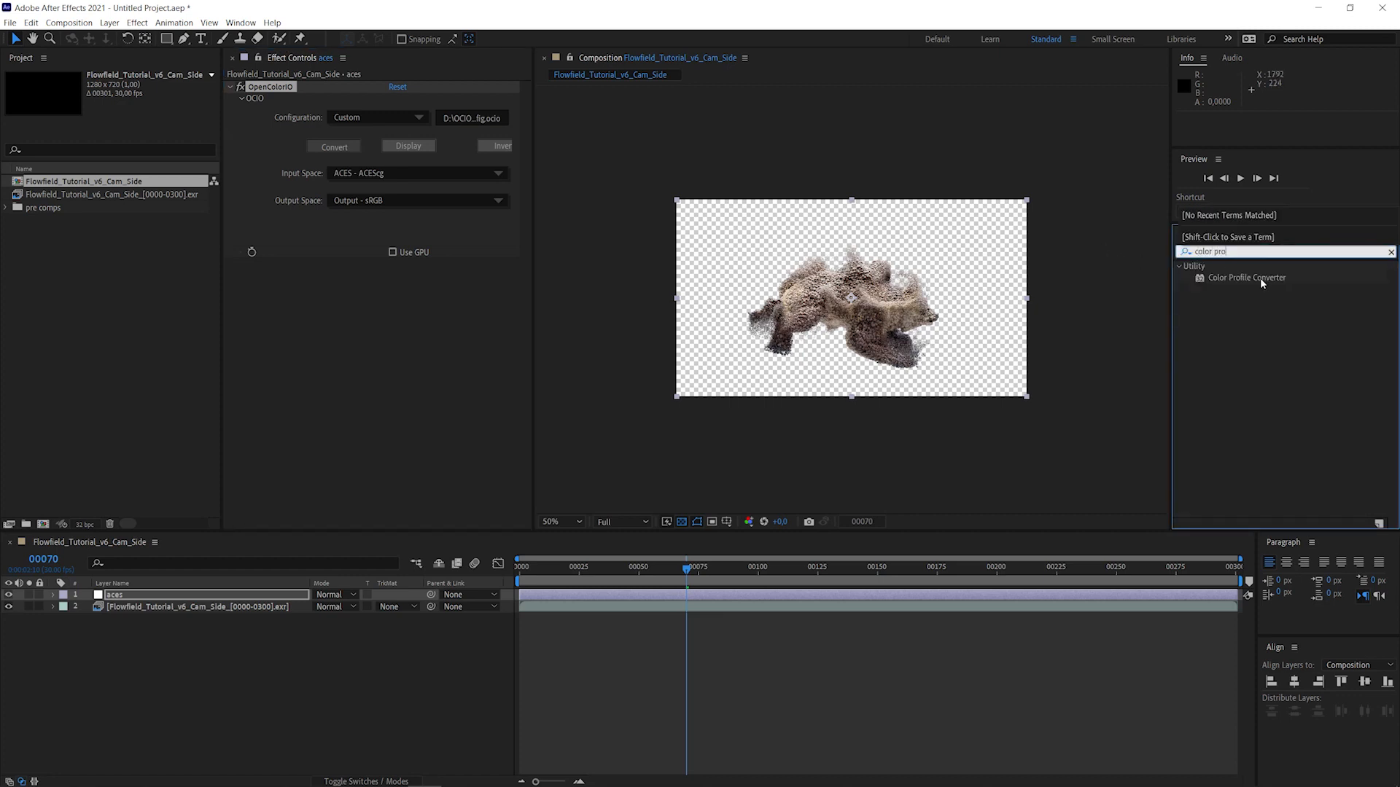
pyautogui.moveTo(1260, 278); pyautogui.dragTo(502, 266)
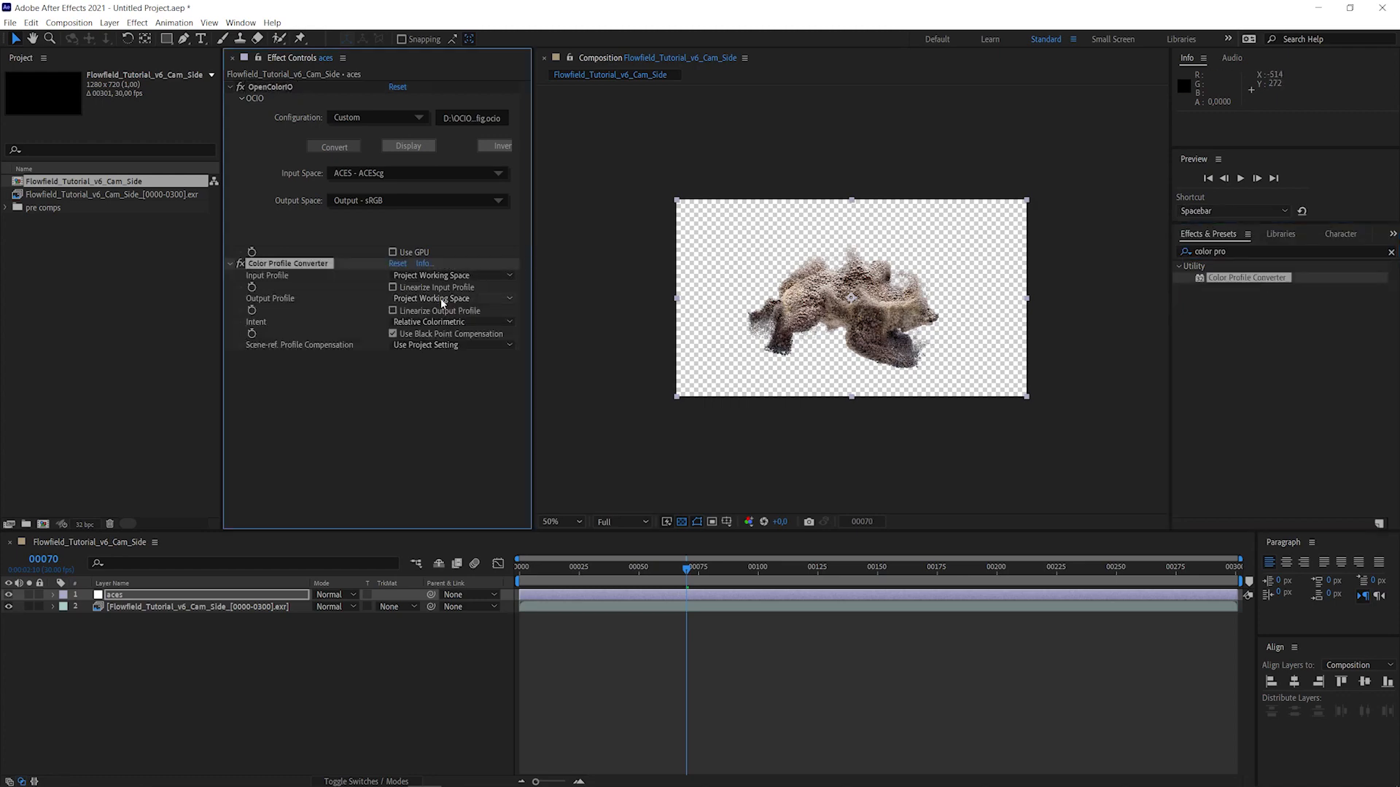
pyautogui.click(437, 276)
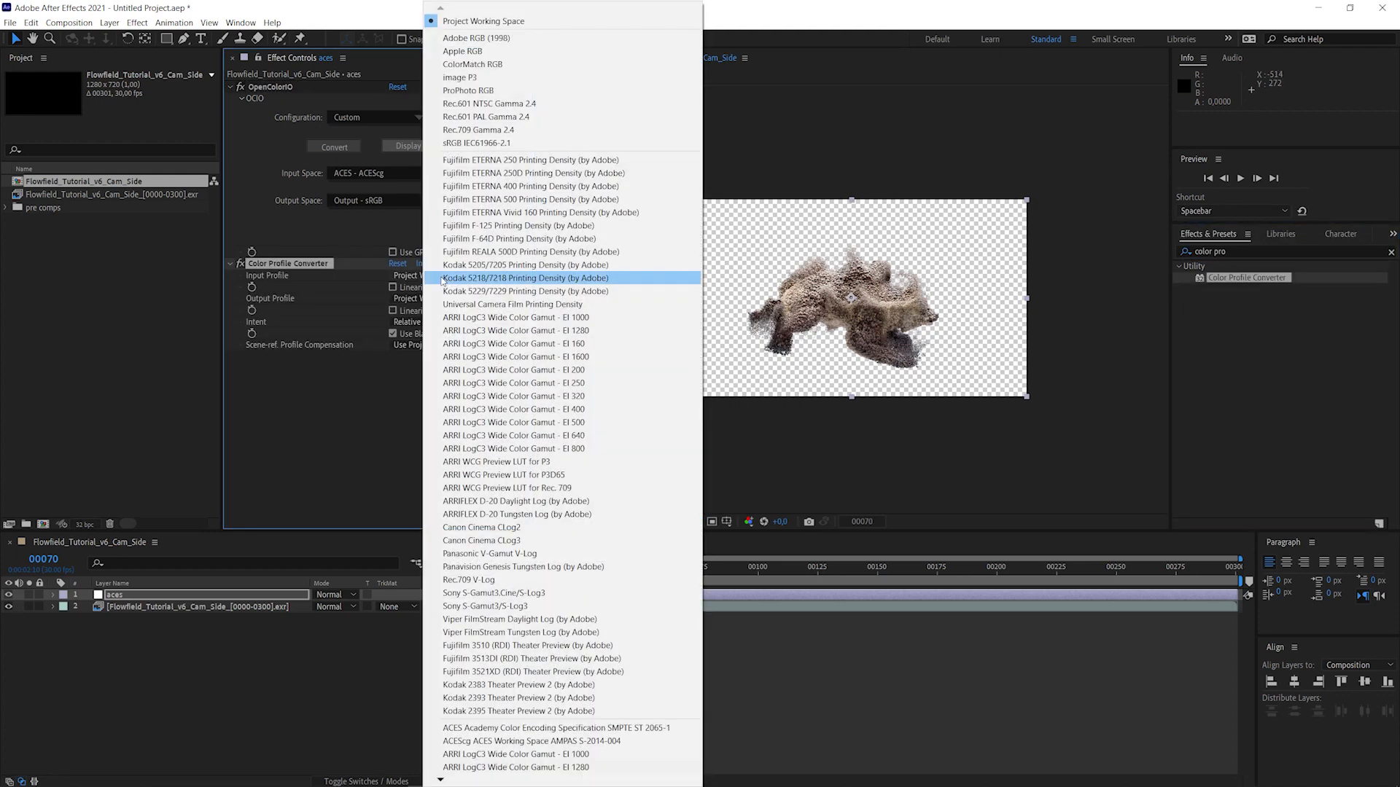
pyautogui.click(476, 143)
pyautogui.click(412, 301)
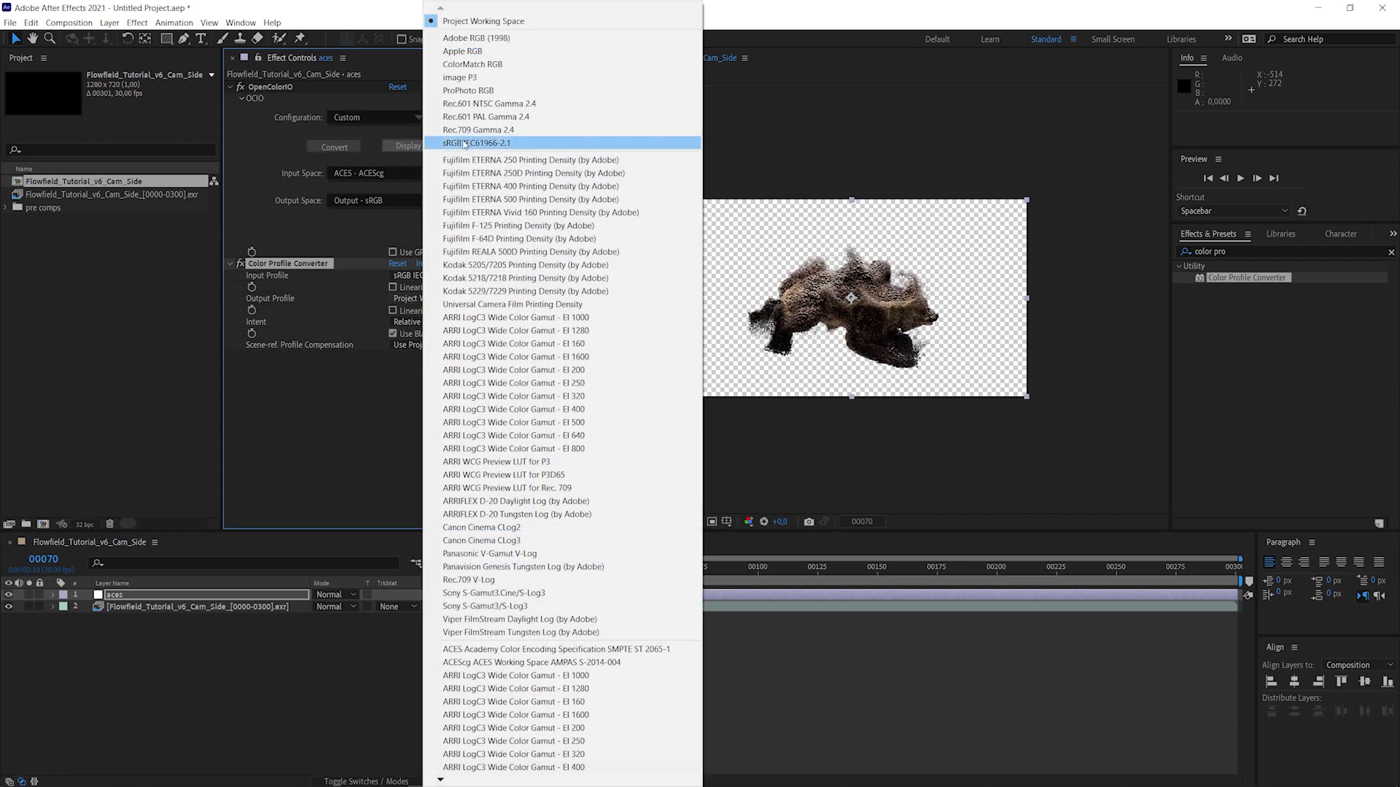
pyautogui.click(476, 143)
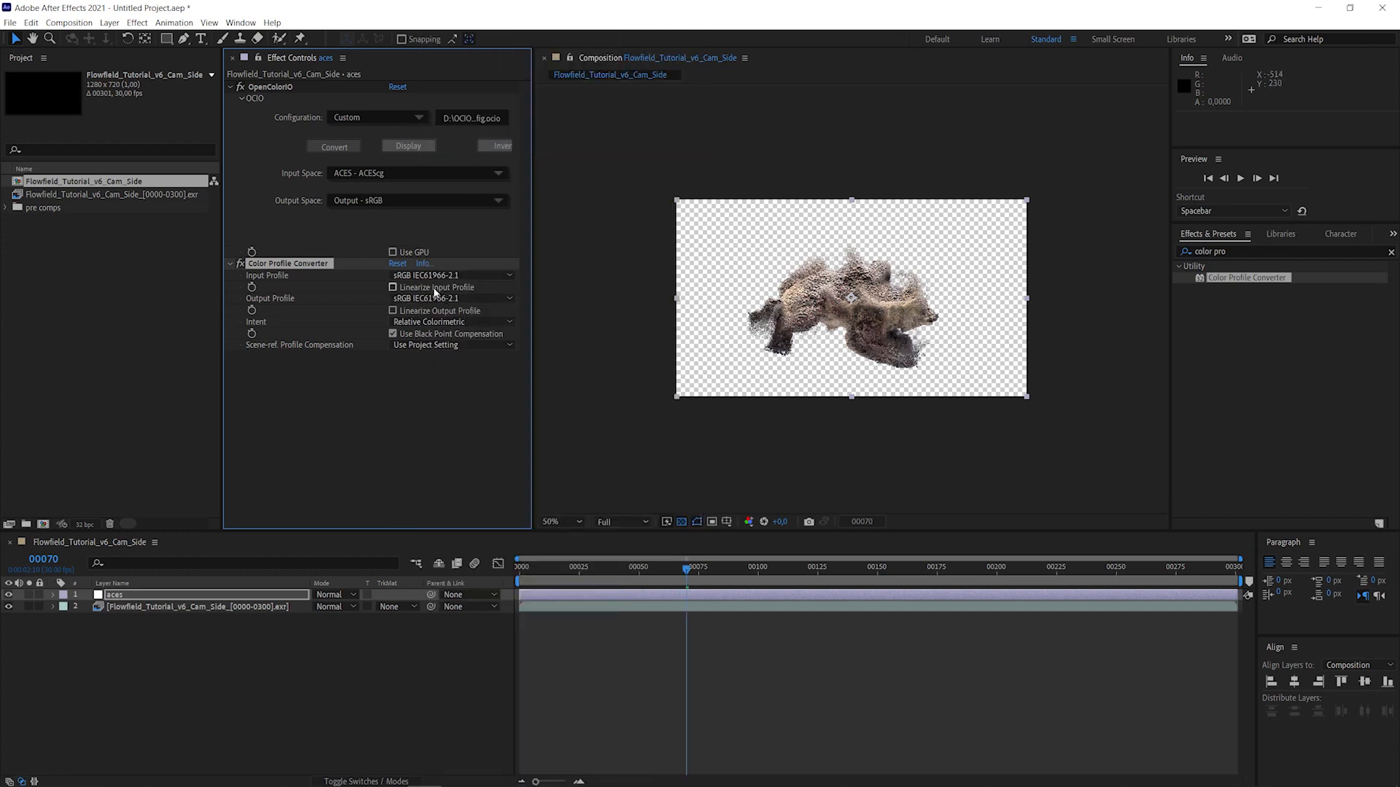
pyautogui.click(408, 315)
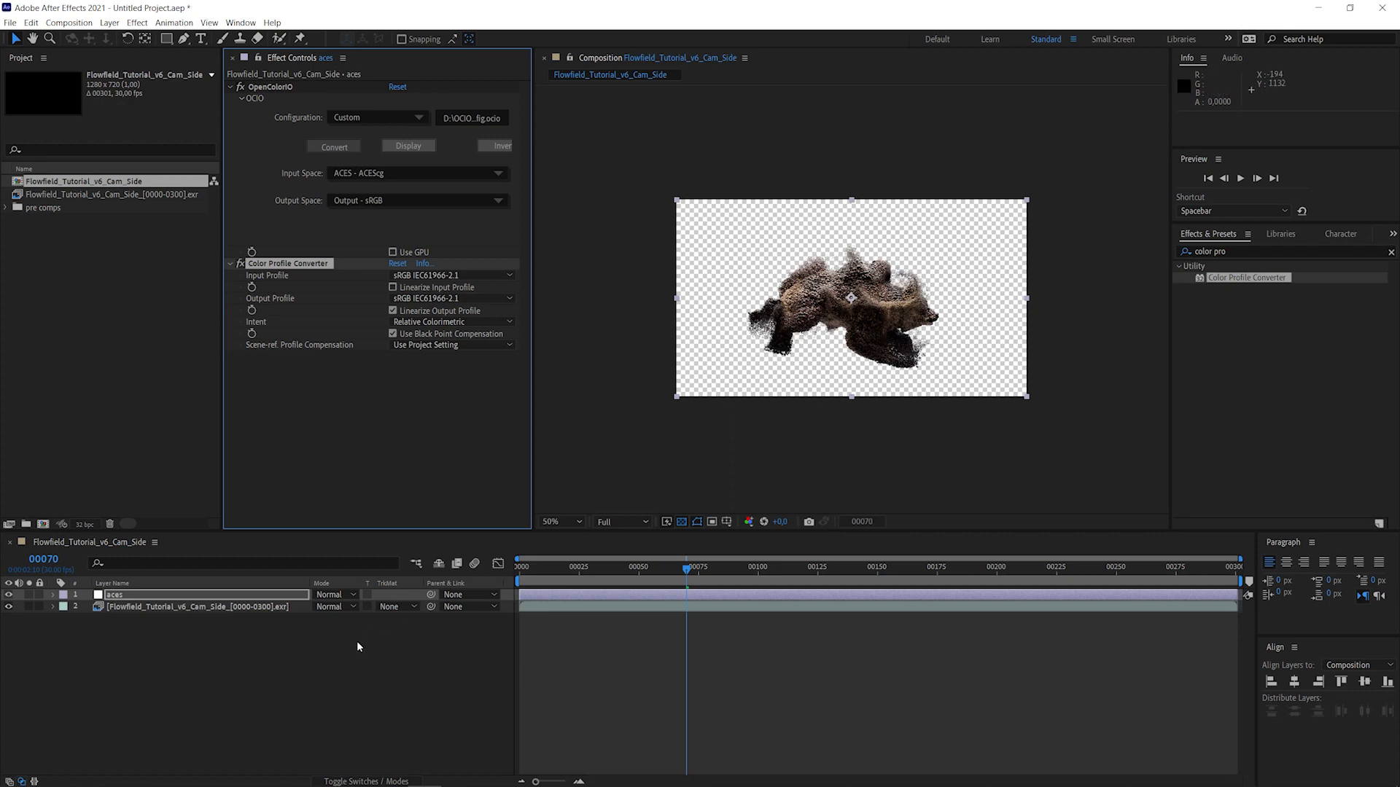
# - Scrub to frame 108 and show the composition at 100% with the transparency grid turned off
pyautogui.click(338, 661)
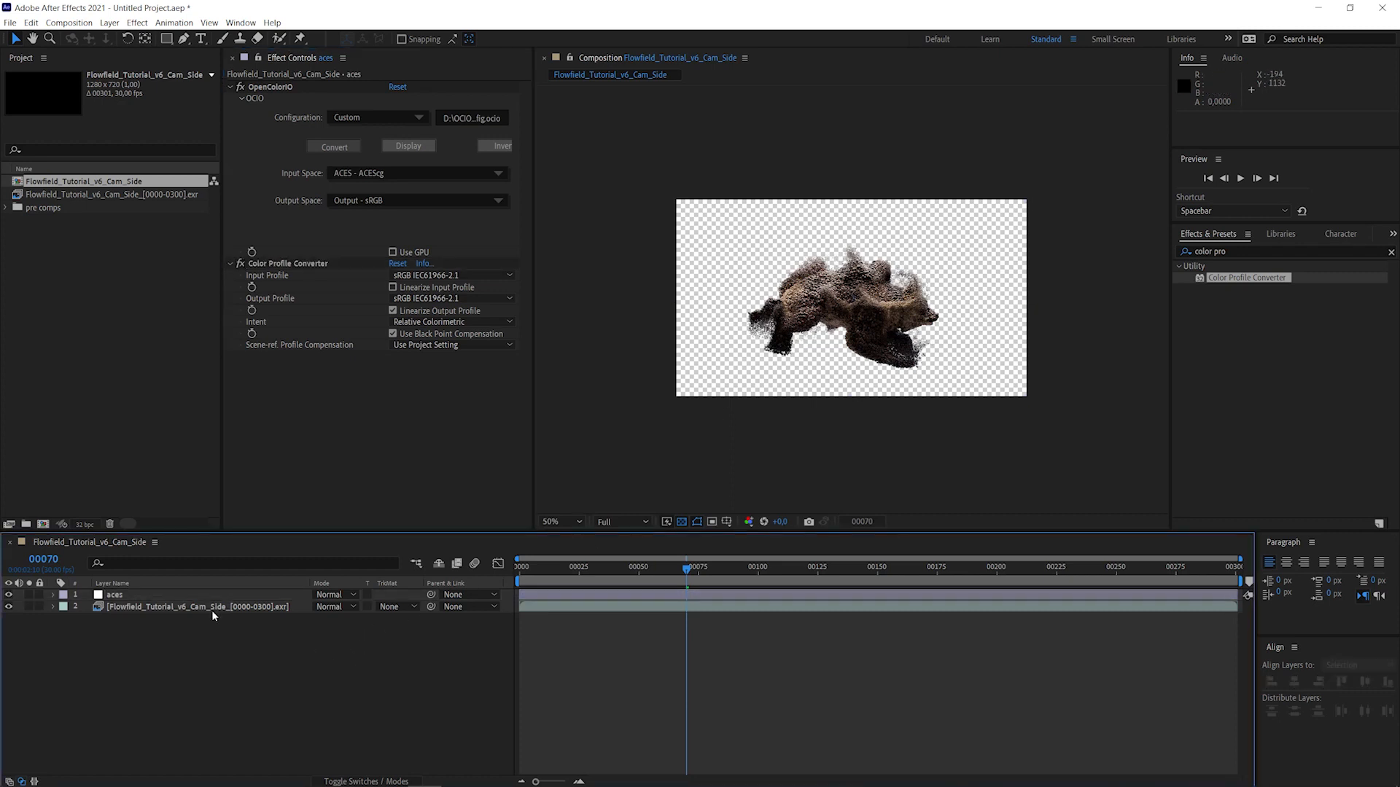
pyautogui.click(167, 607)
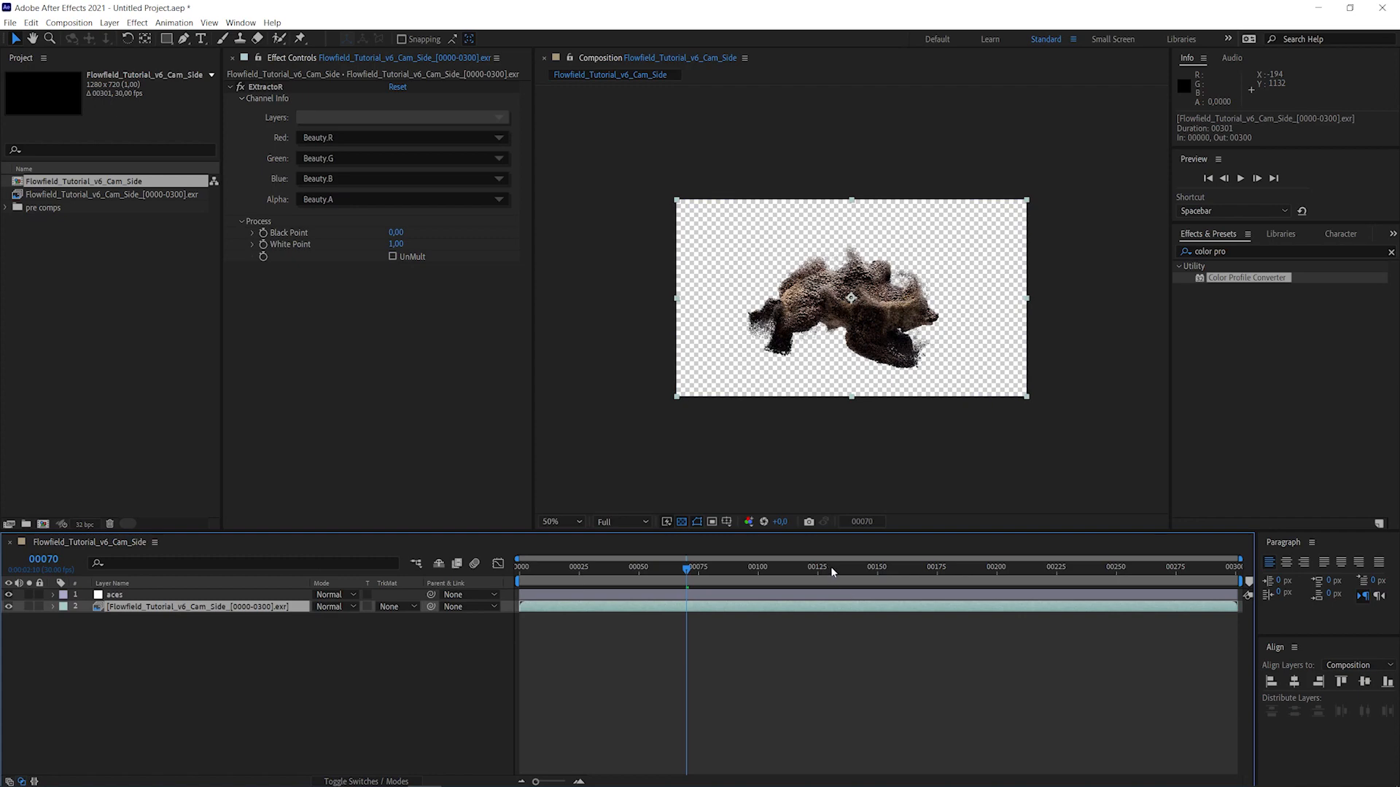
pyautogui.moveTo(833, 572); pyautogui.dragTo(778, 576)
pyautogui.press('/')
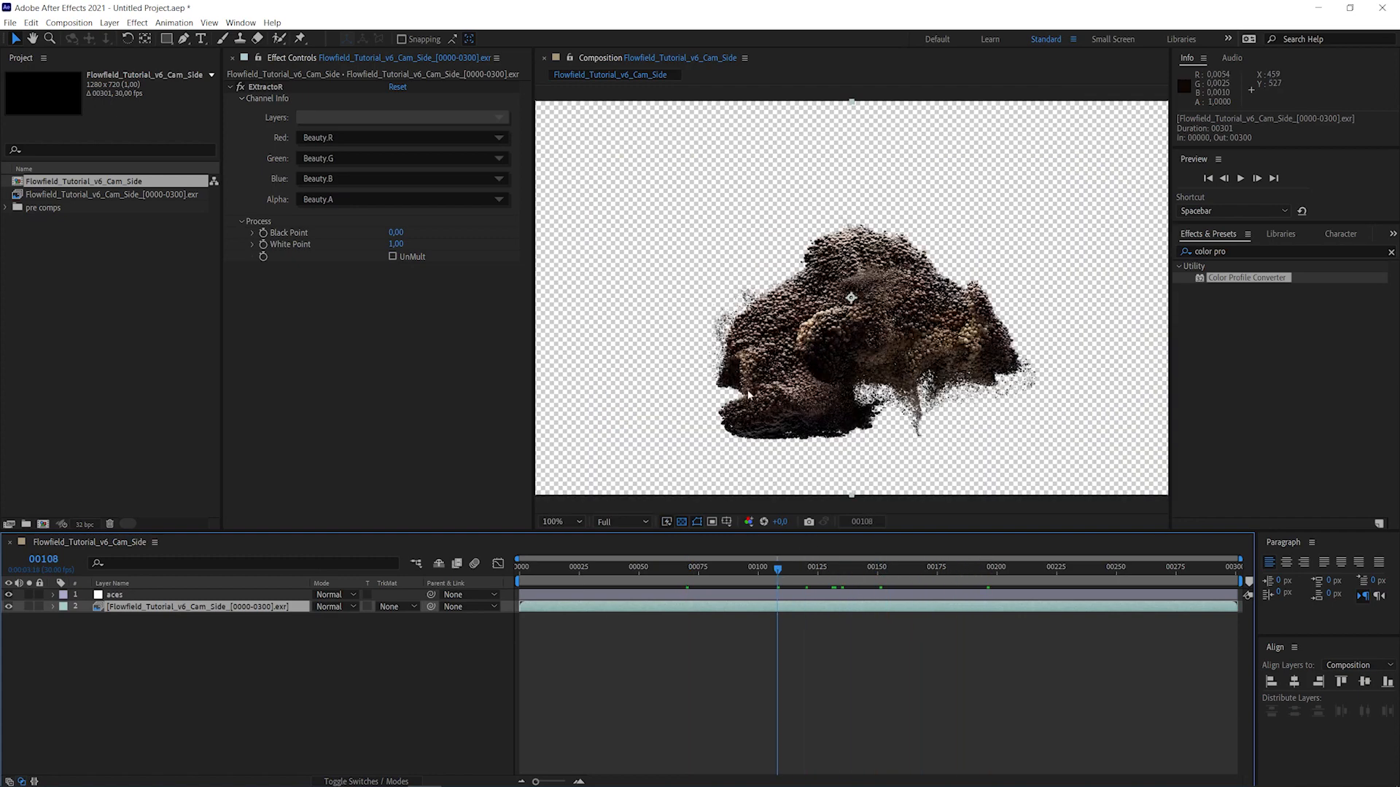
pyautogui.click(682, 522)
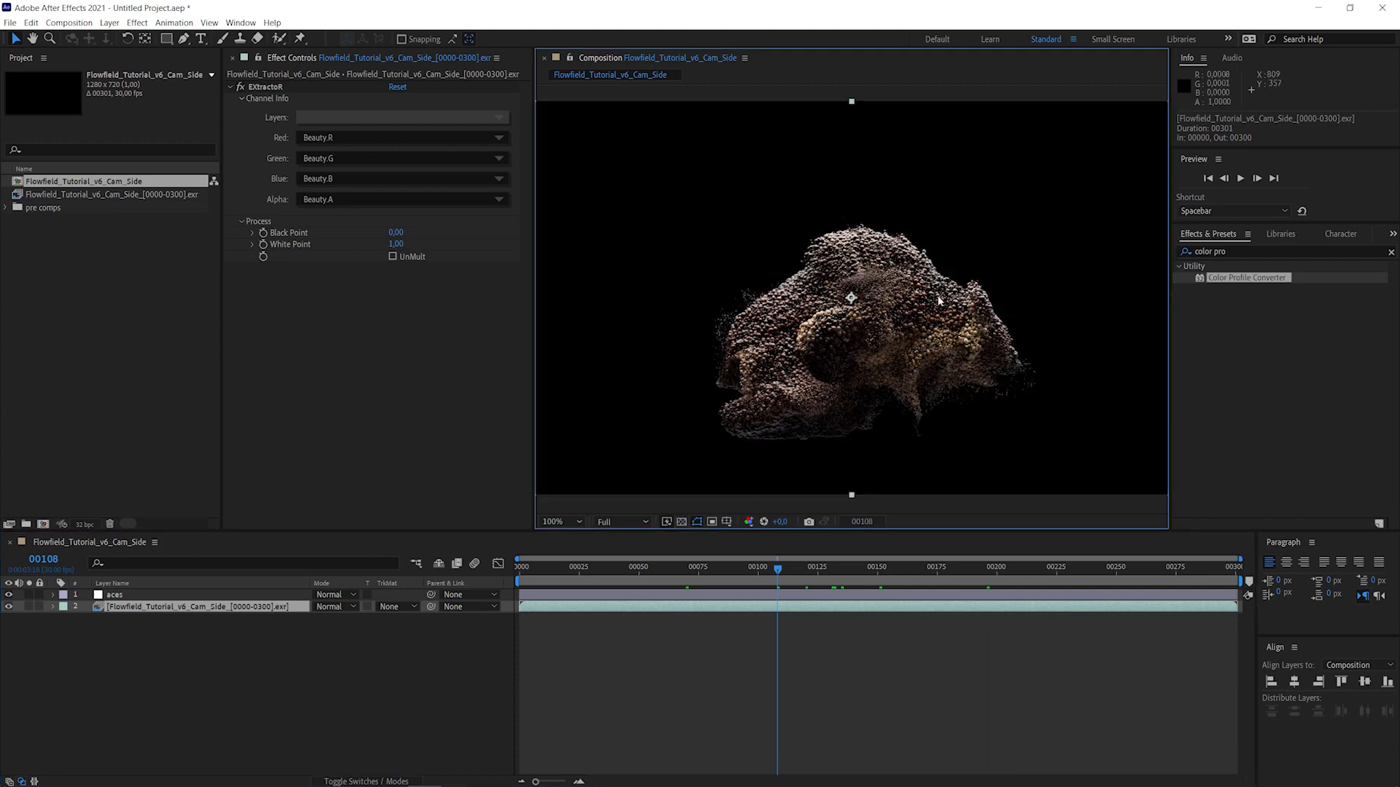
# - Add an adjustment layer between the aces layer and the EXR footage and name it cc
pyautogui.rightClick(161, 636)
pyautogui.moveTo(188, 646)
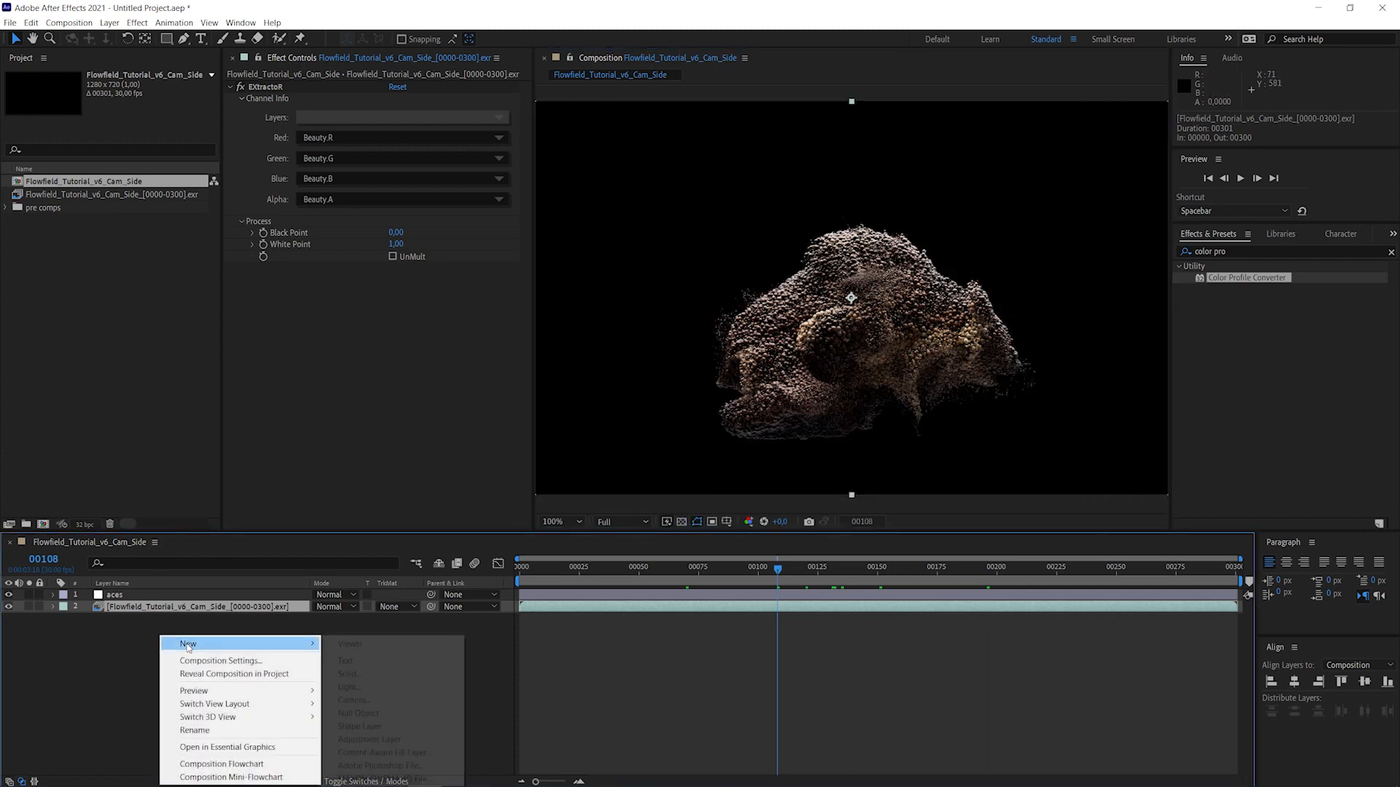
pyautogui.click(394, 740)
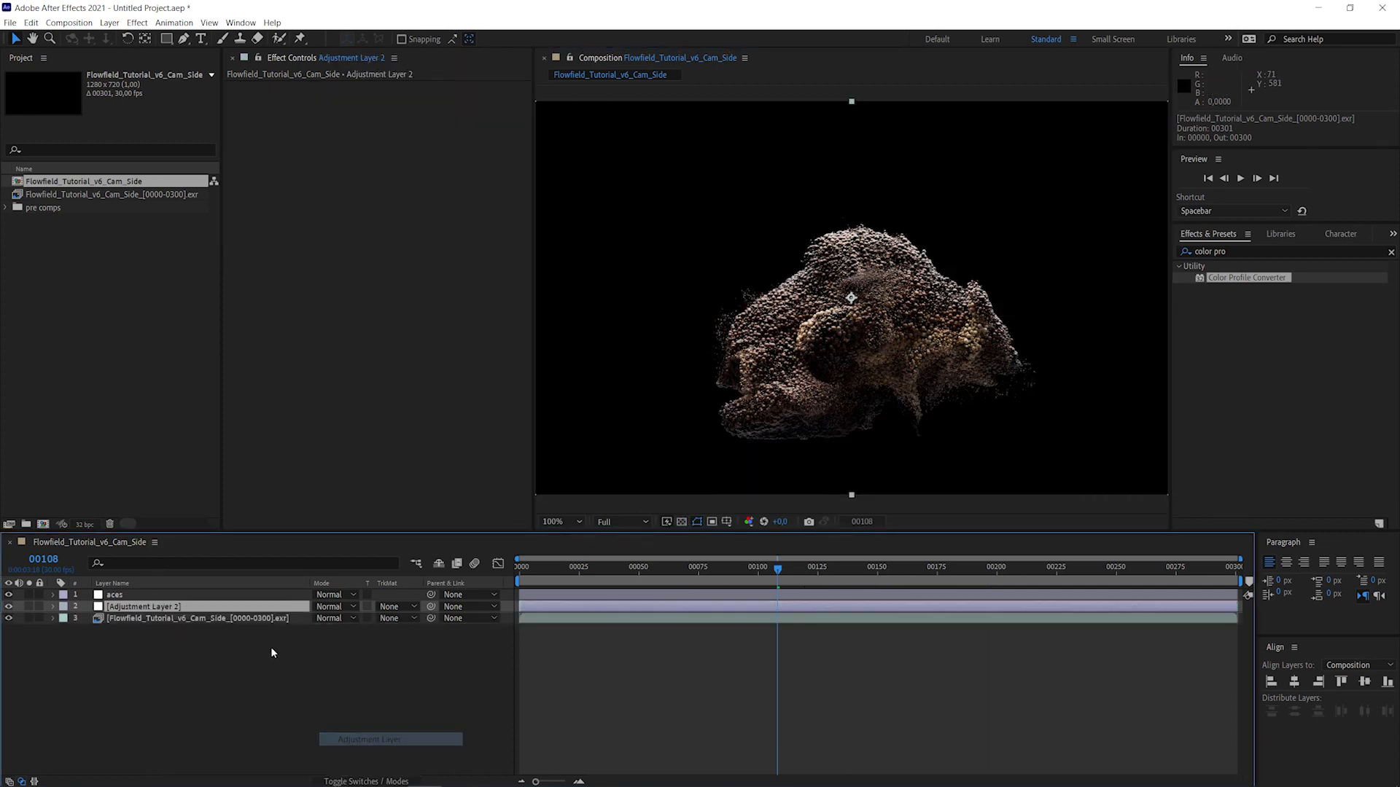
pyautogui.press('Return')
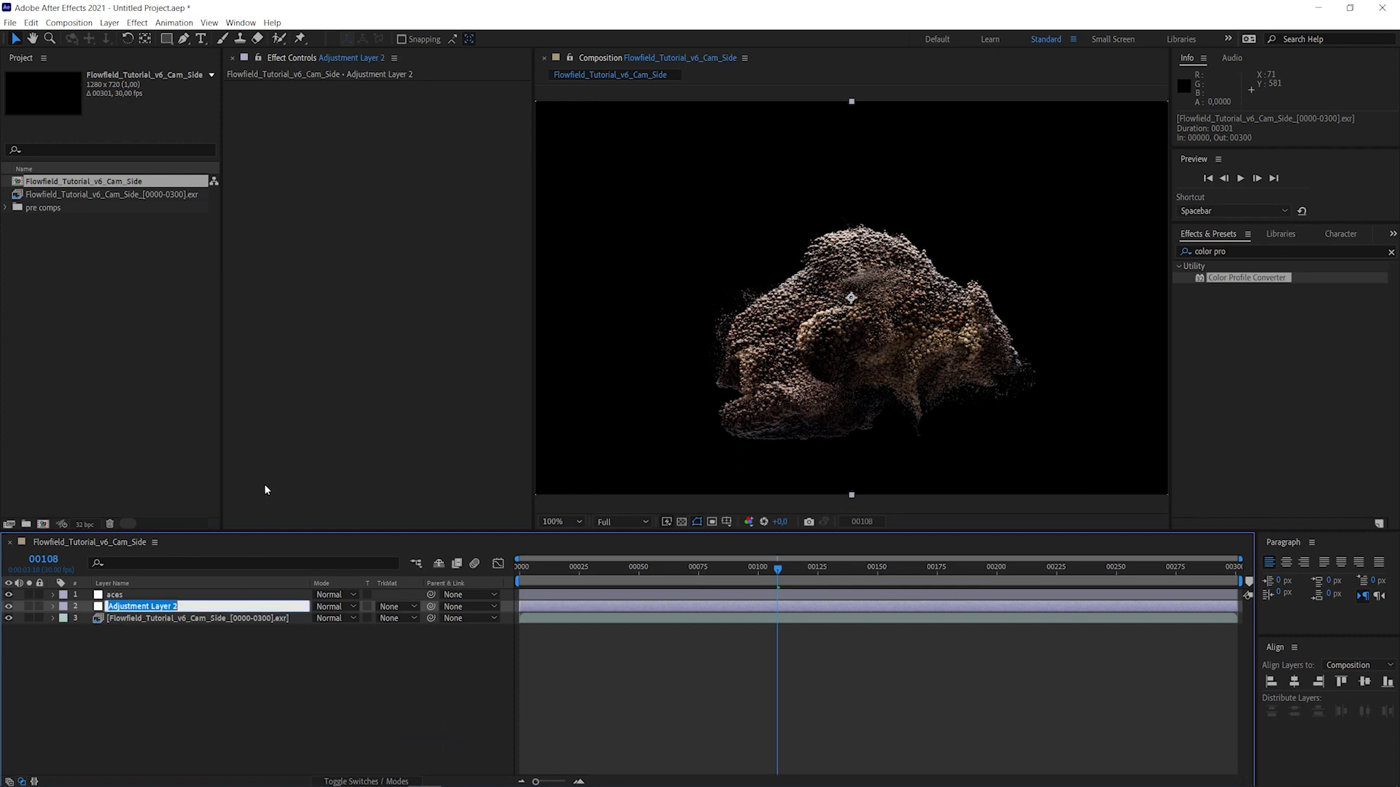
pyautogui.press('Return')
pyautogui.press('Return')
pyautogui.write('cc')
pyautogui.press('Return')
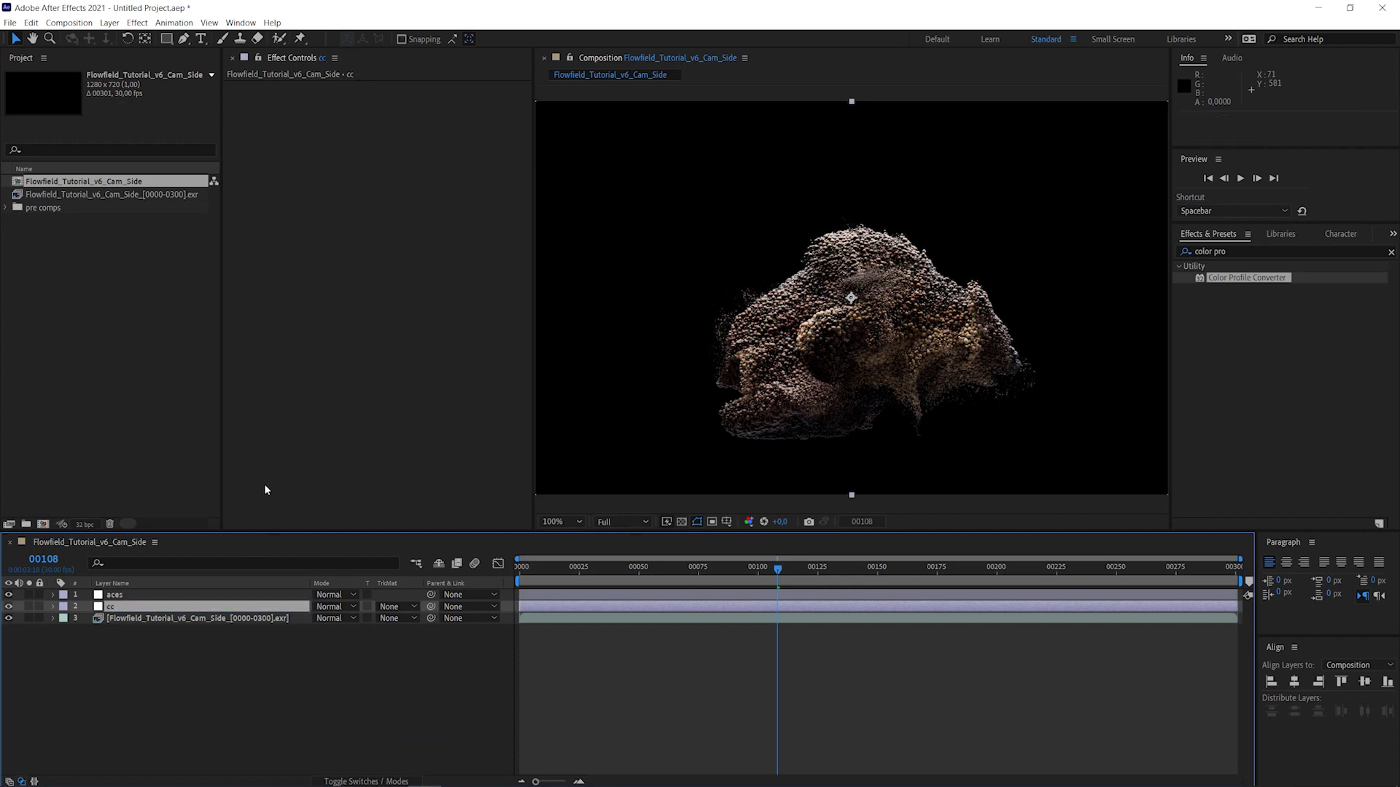
# - Apply the Exposure effect to the cc layer with exposure 0,3 and gamma correction 1,1
pyautogui.hotkey('ctrl', '5')
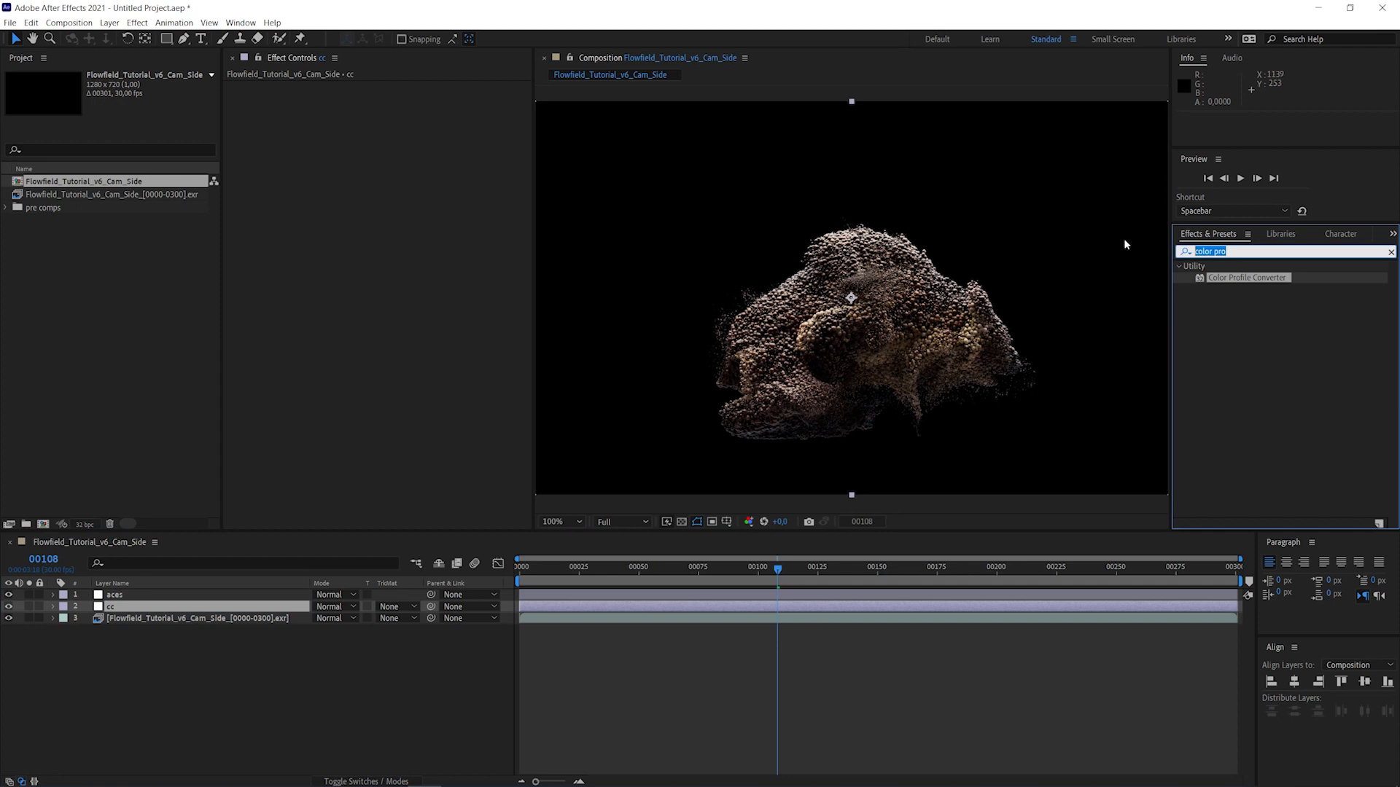
pyautogui.write('expos')
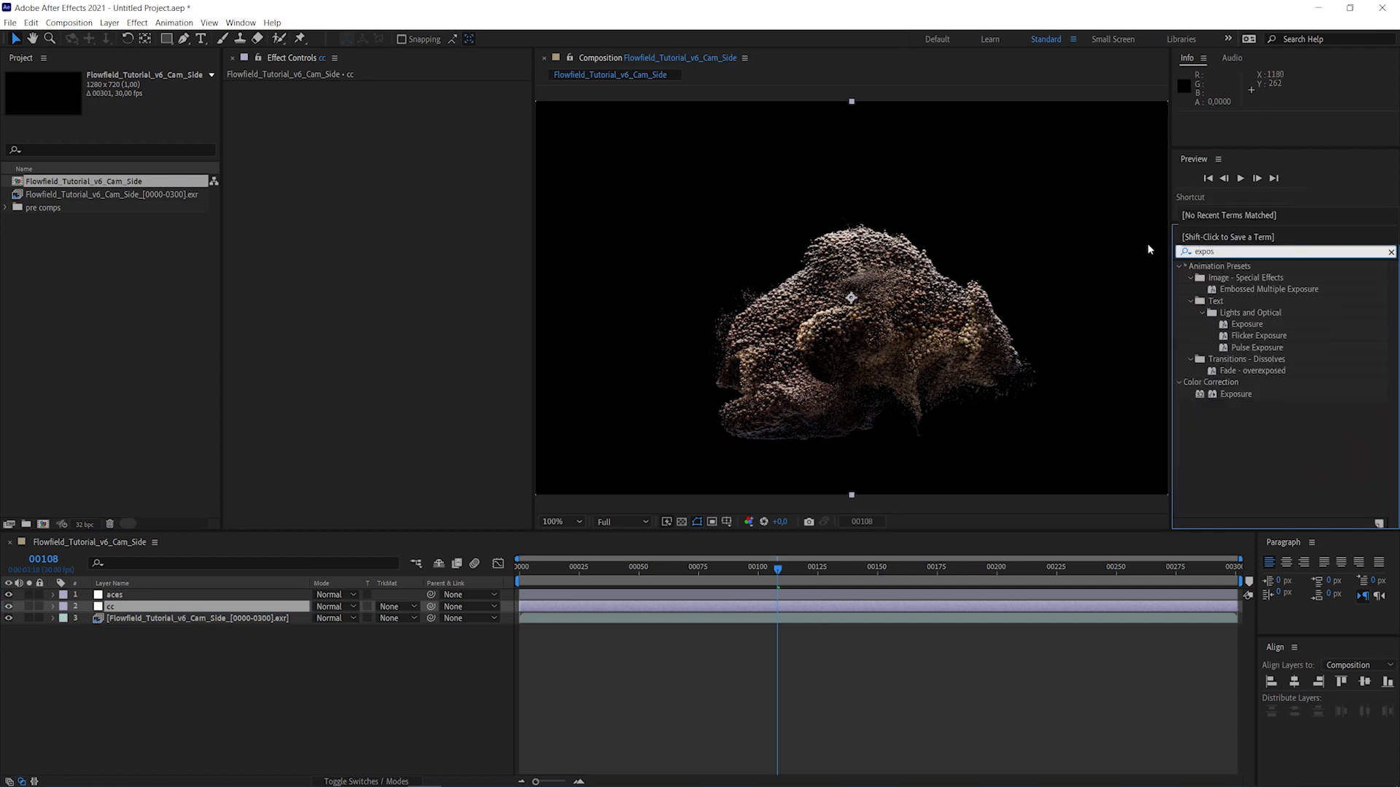
pyautogui.doubleClick(1304, 393)
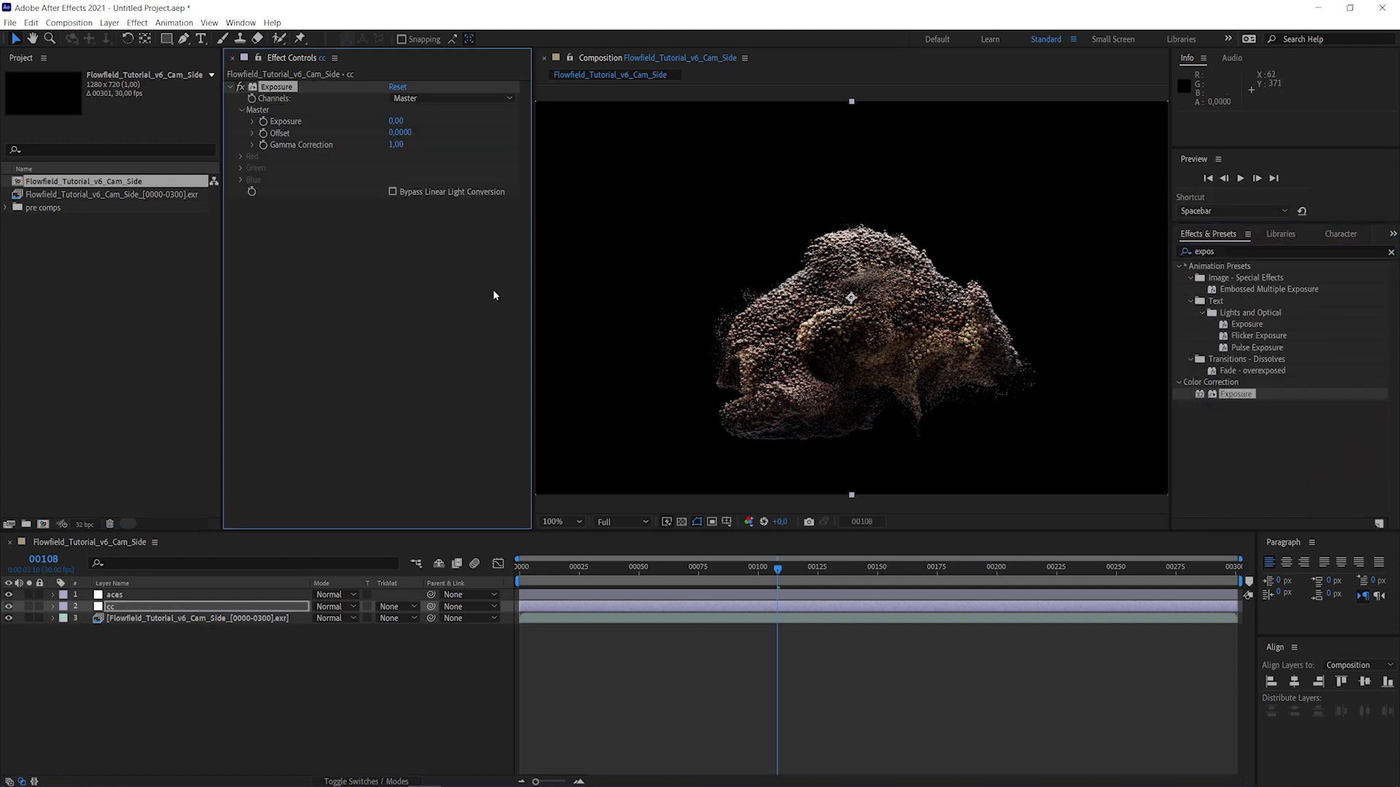
pyautogui.click(396, 121)
pyautogui.write(',3')
pyautogui.press('Tab')
pyautogui.press('Tab')
pyautogui.write('1,1')
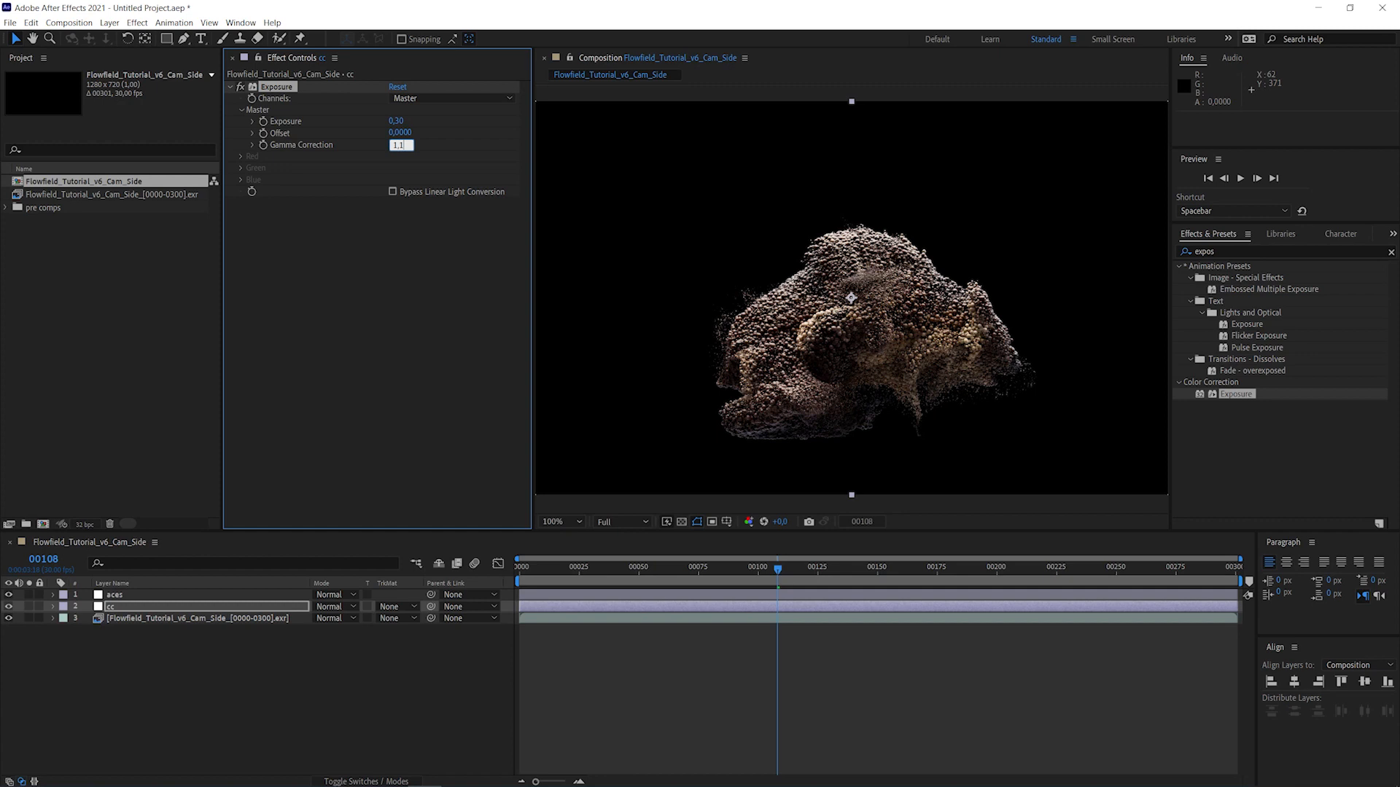
pyautogui.press('Return')
# - Add Hue/Saturation below Exposure on the cc layer with master hue -5° and master saturation 20
pyautogui.click(1248, 251)
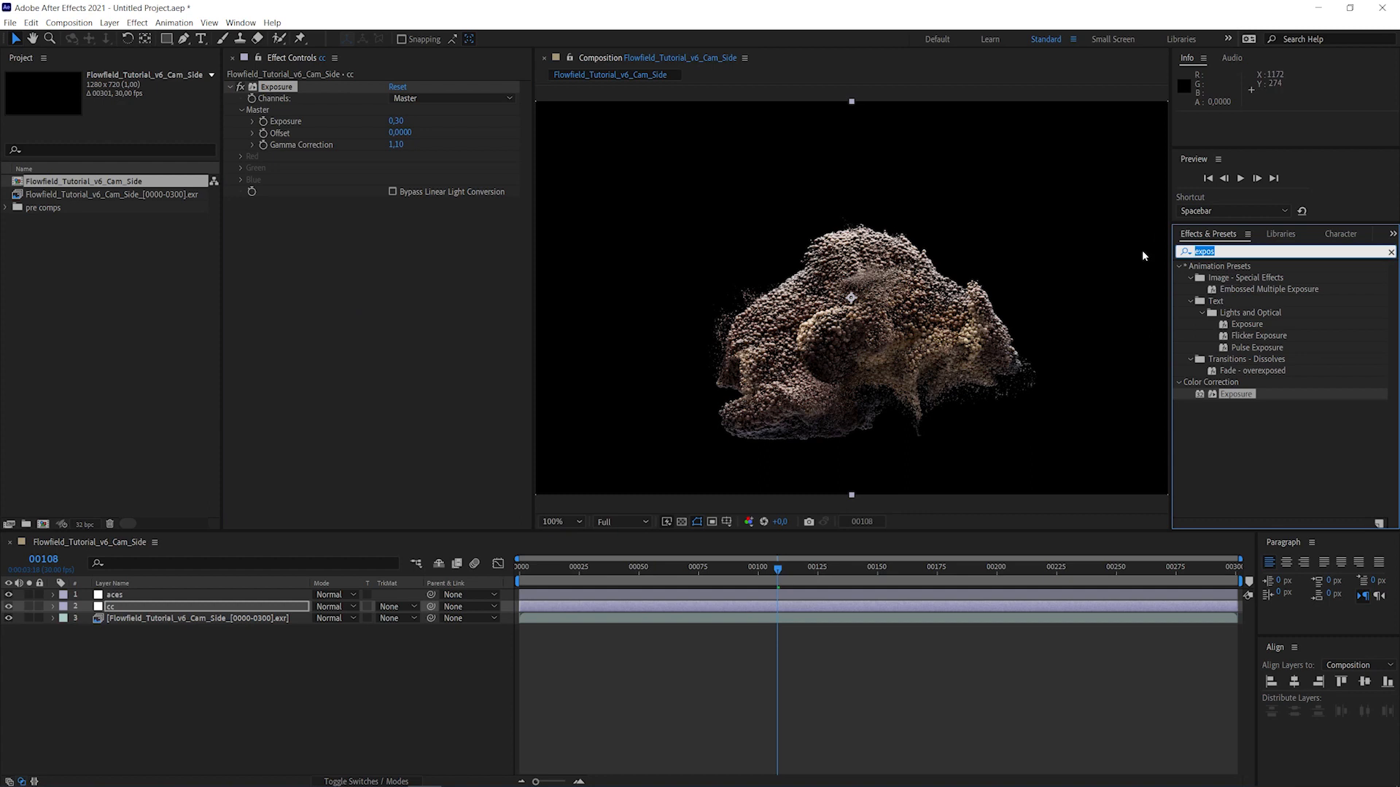
pyautogui.write('hue')
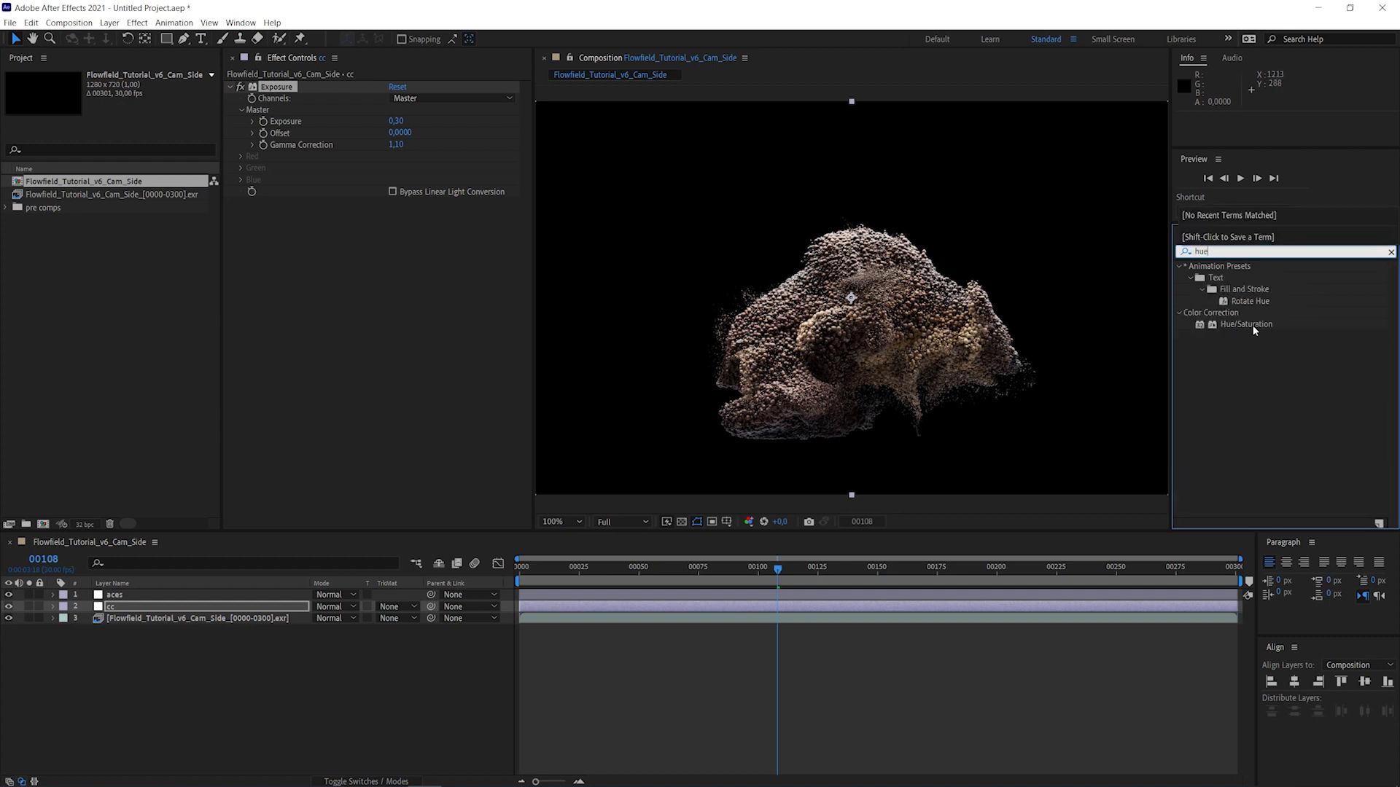
pyautogui.moveTo(1253, 325); pyautogui.dragTo(370, 218)
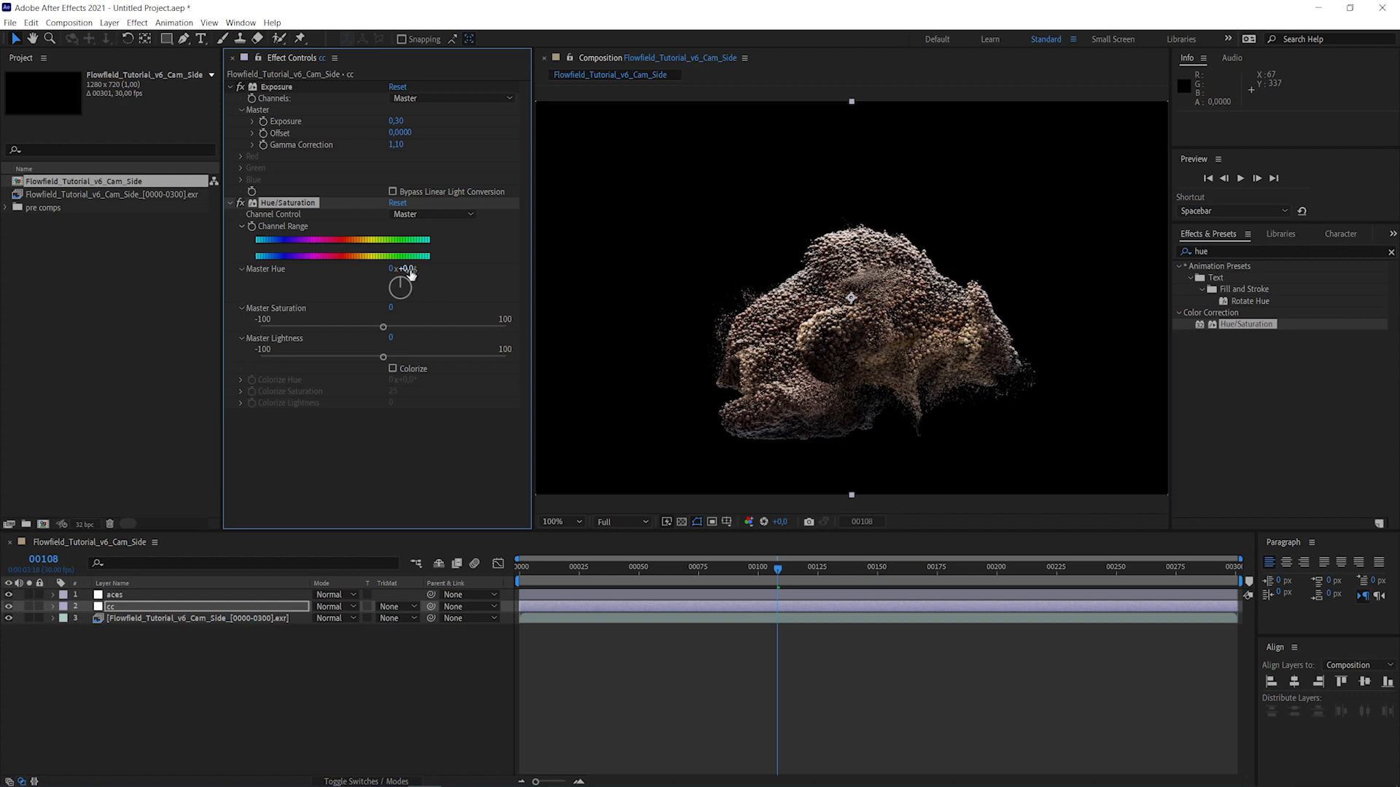
pyautogui.moveTo(413, 269); pyautogui.dragTo(409, 270)
pyautogui.moveTo(385, 327); pyautogui.dragTo(406, 329)
# - Add an adjustment layer above all other layers and name it lut
pyautogui.click(173, 654)
pyautogui.rightClick(281, 655)
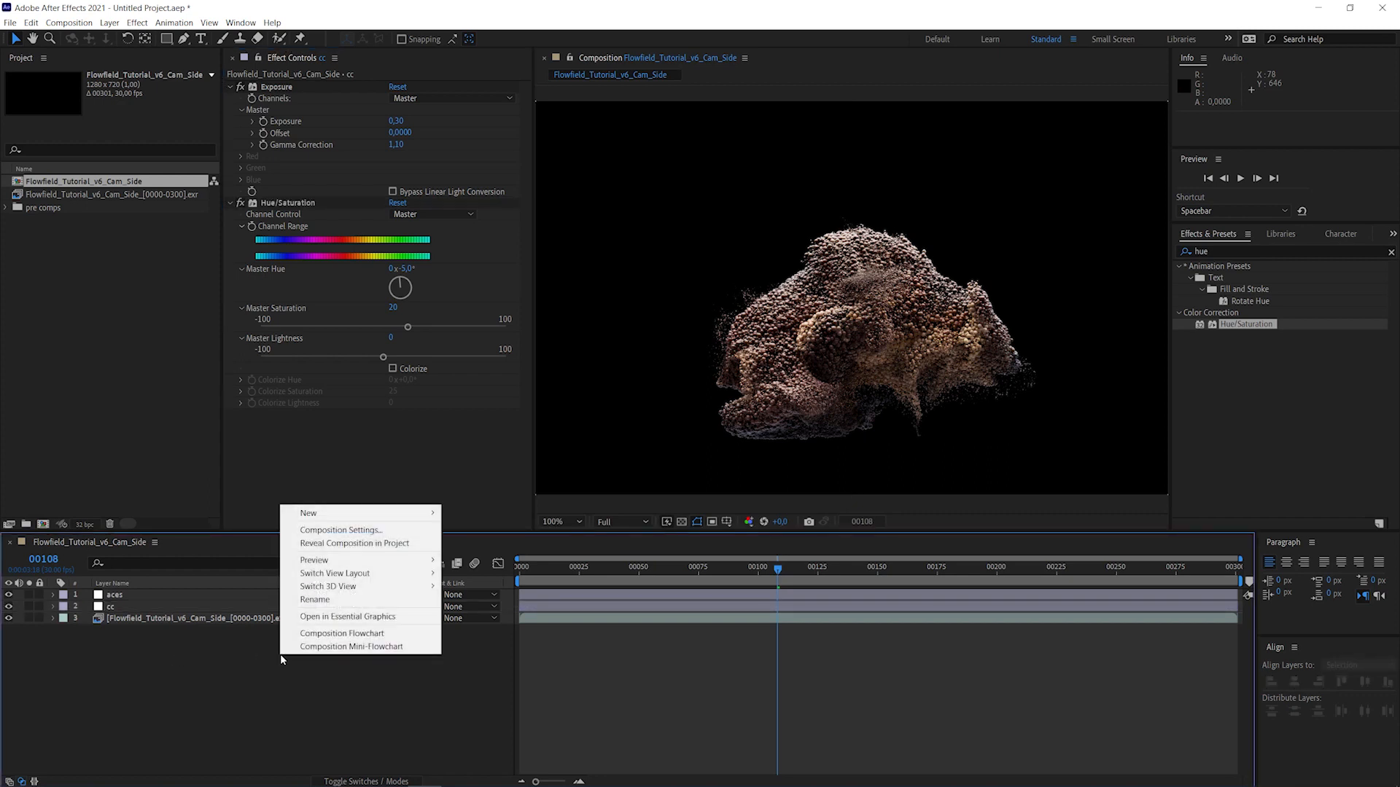
pyautogui.moveTo(366, 521)
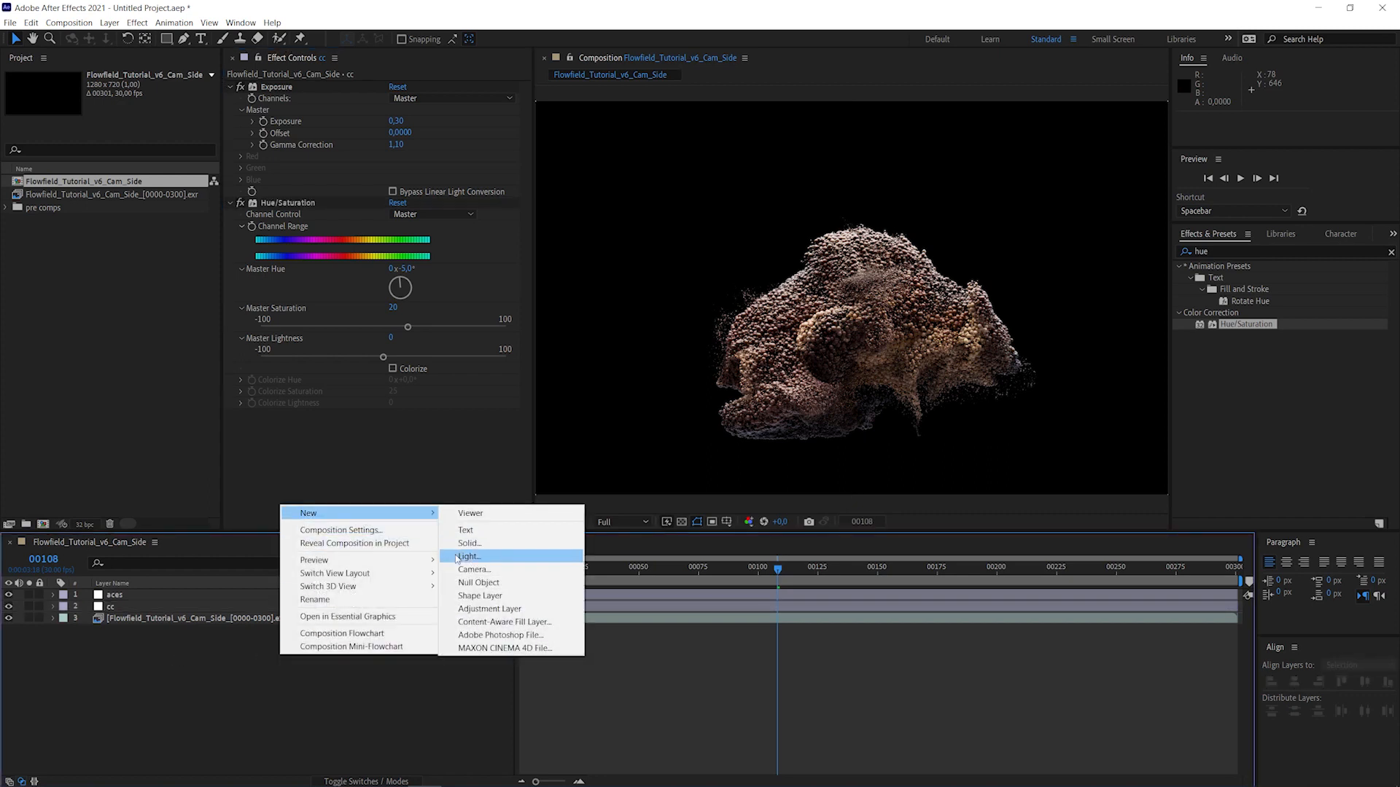
pyautogui.click(503, 607)
pyautogui.press('Return')
pyautogui.write('lut')
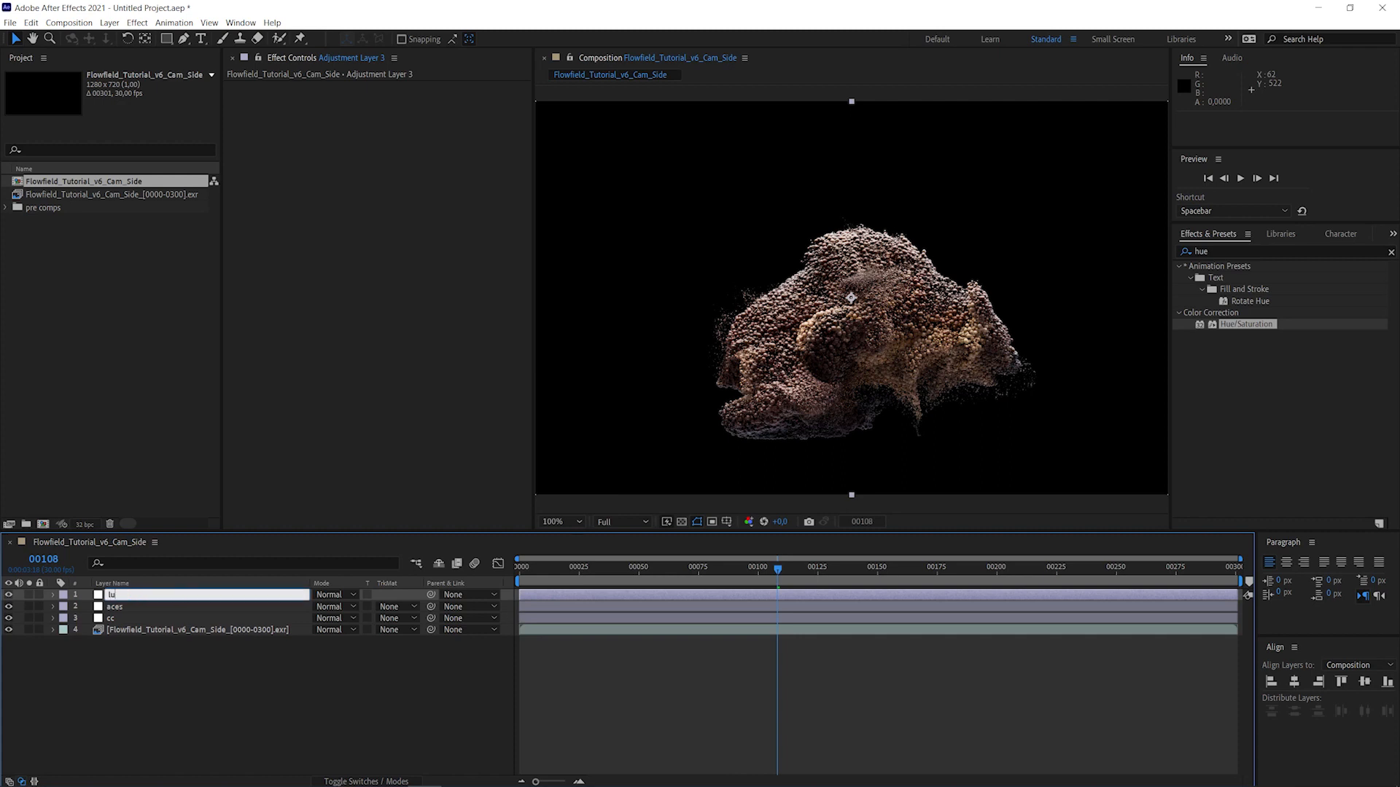
pyautogui.press('Return')
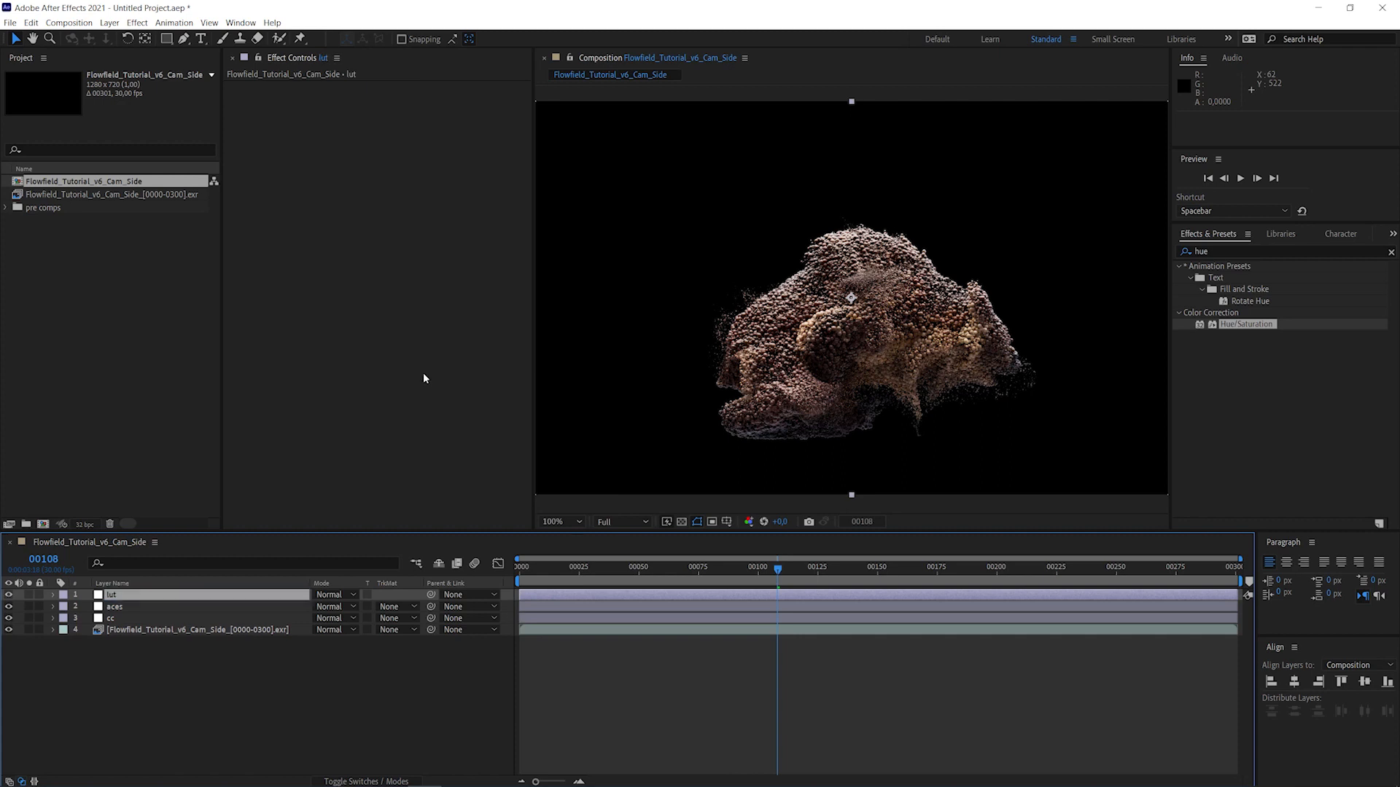
# - Apply the Apply Color LUT effect to the lut layer using Ava 614.CUBE from the Octane LUTs folder
pyautogui.click(1391, 251)
pyautogui.write('apply')
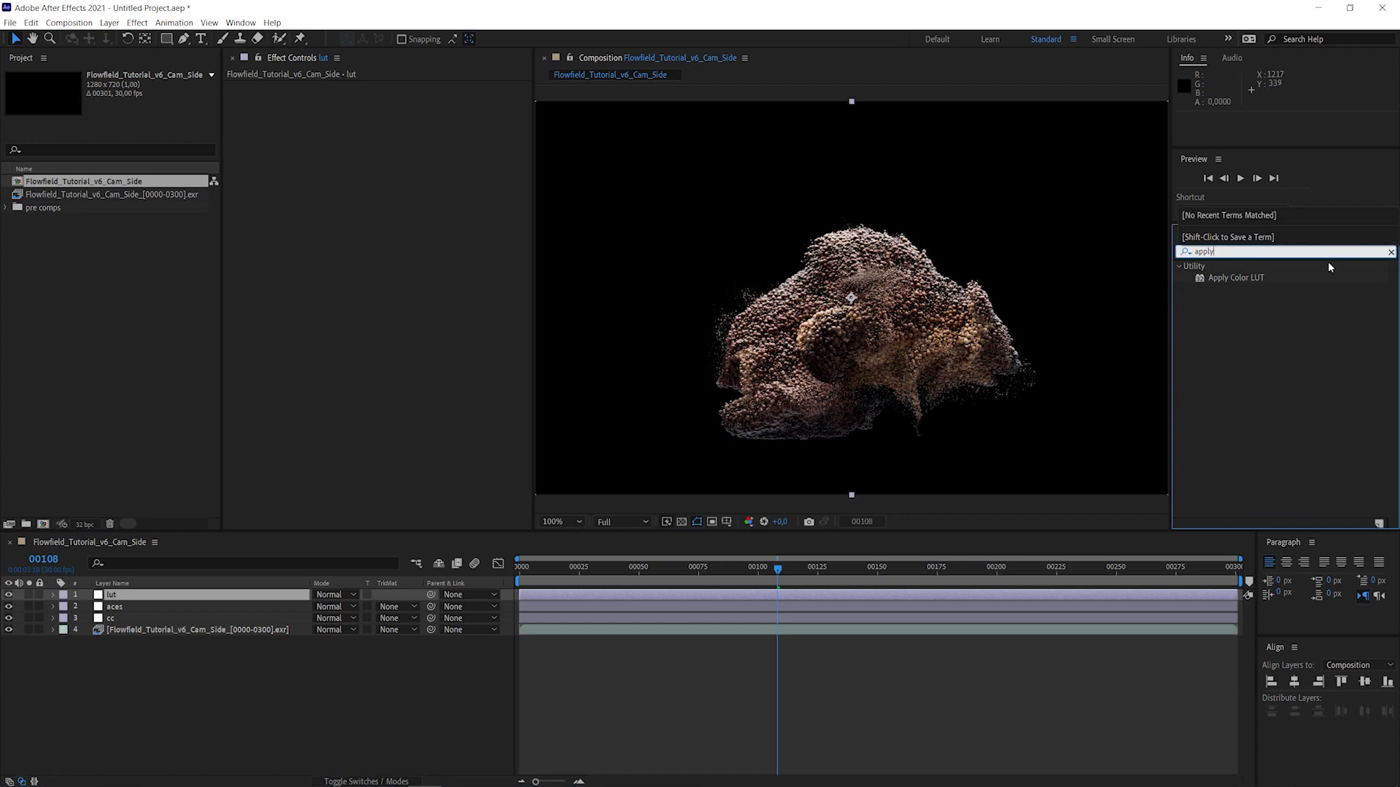
pyautogui.doubleClick(1235, 278)
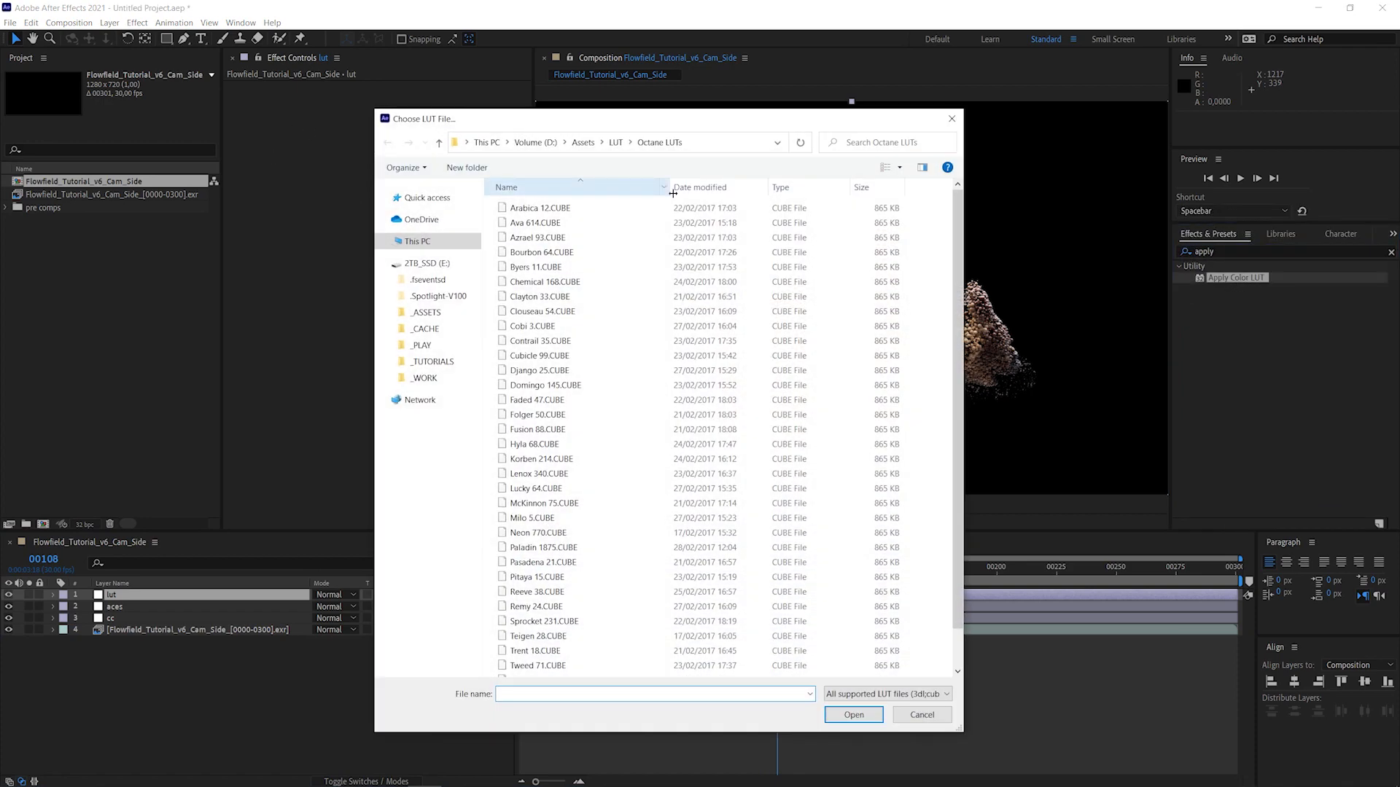
pyautogui.doubleClick(553, 226)
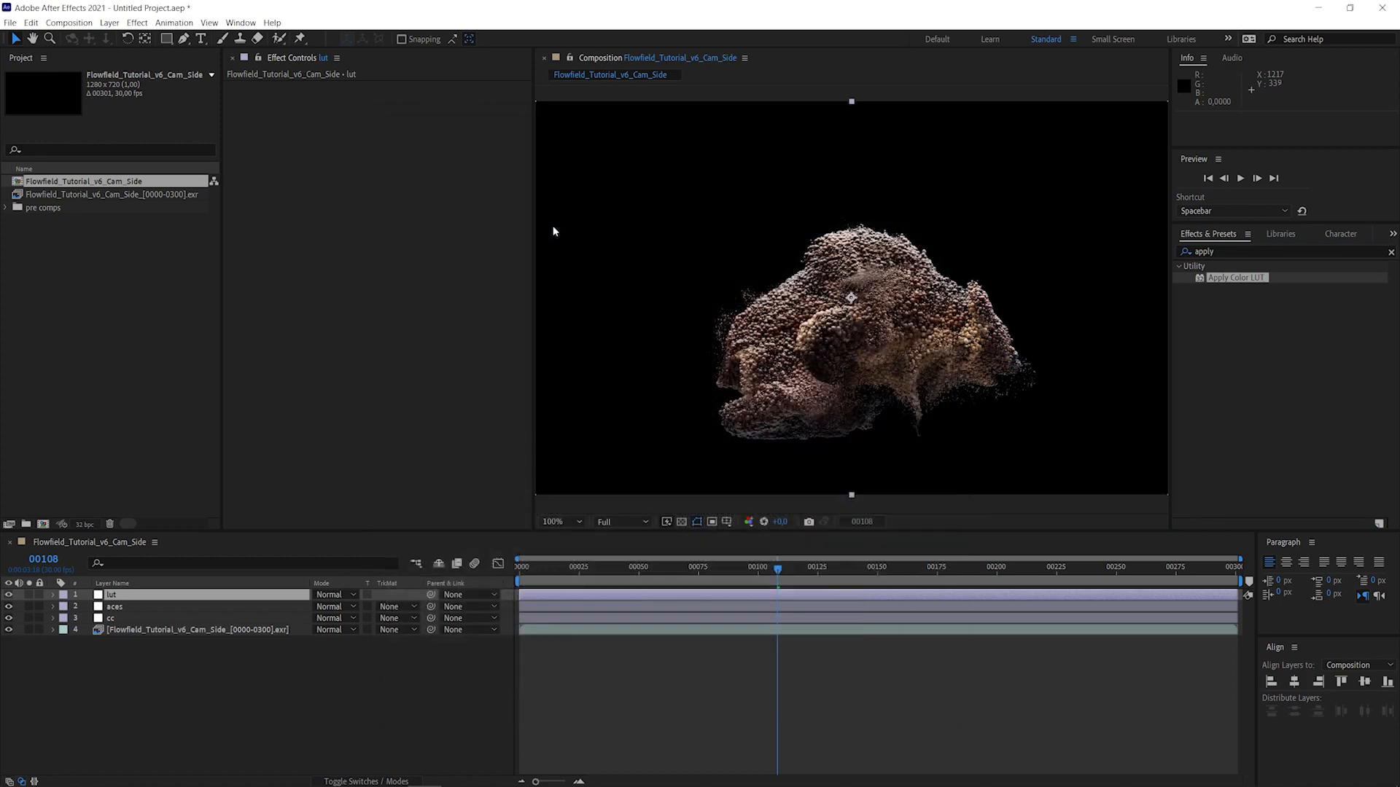
# - Reveal the lut layer's opacity and set it to 50%
pyautogui.click(182, 594)
pyautogui.press('t')
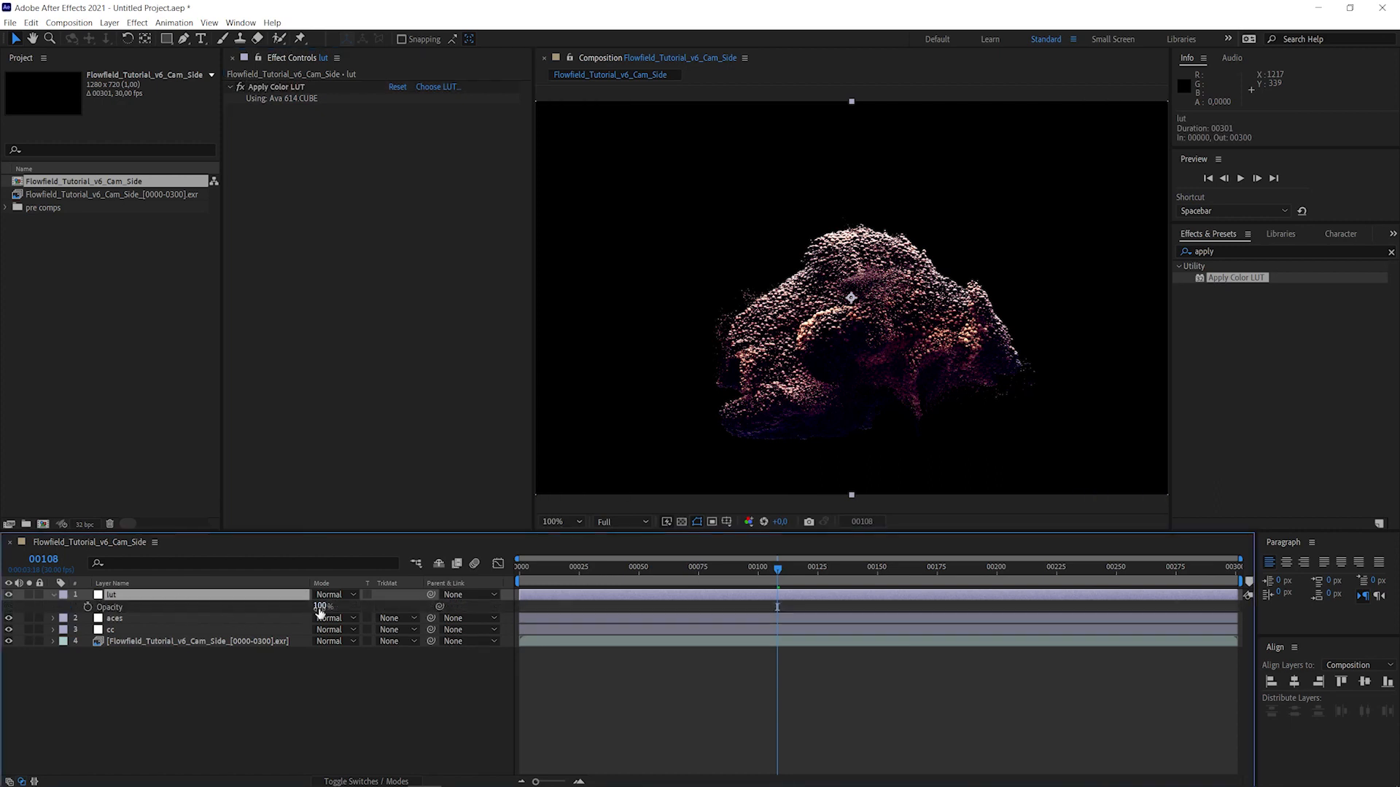
pyautogui.click(322, 606)
pyautogui.write('50')
pyautogui.press('Return')
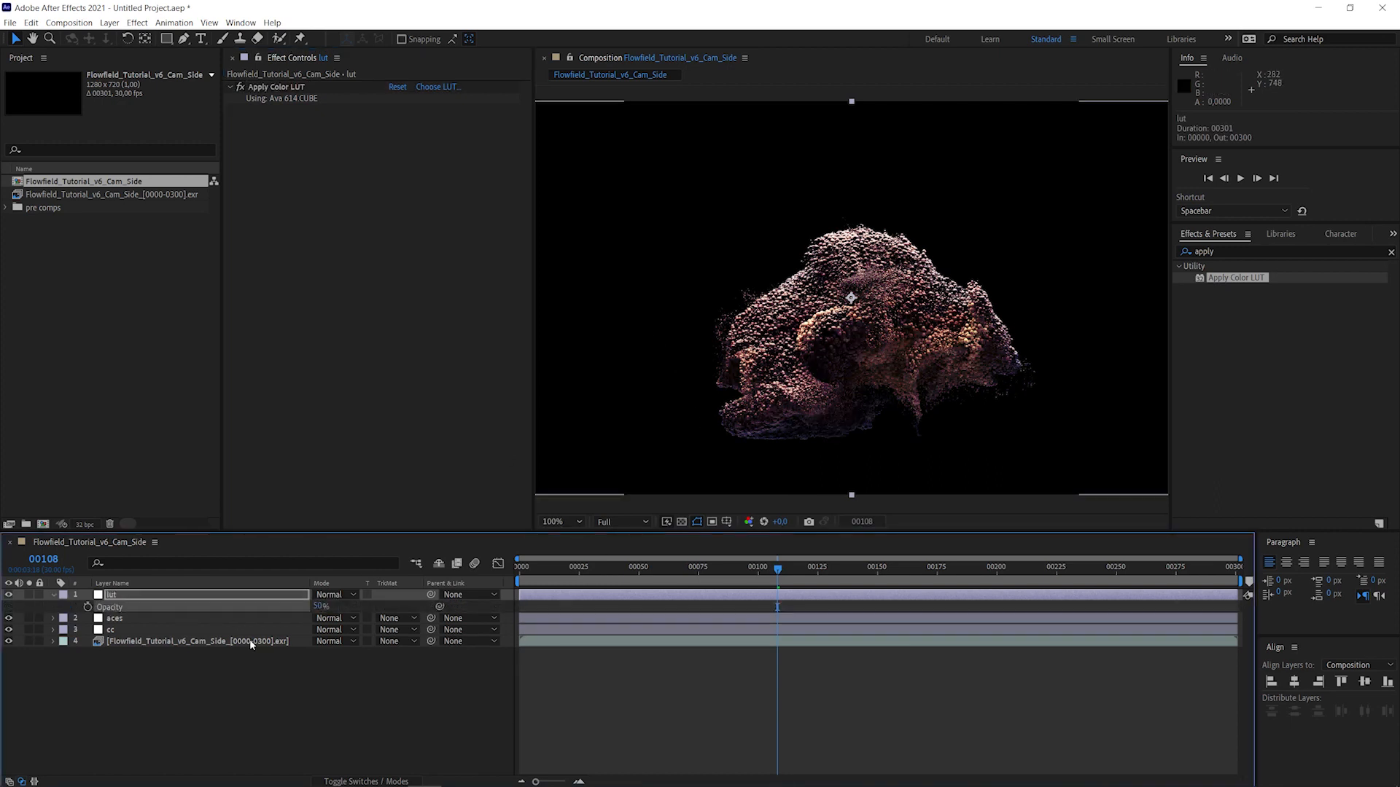
# - Check the composite's alpha by switching the composition's transparency grid on and back off
pyautogui.click(290, 693)
pyautogui.click(681, 522)
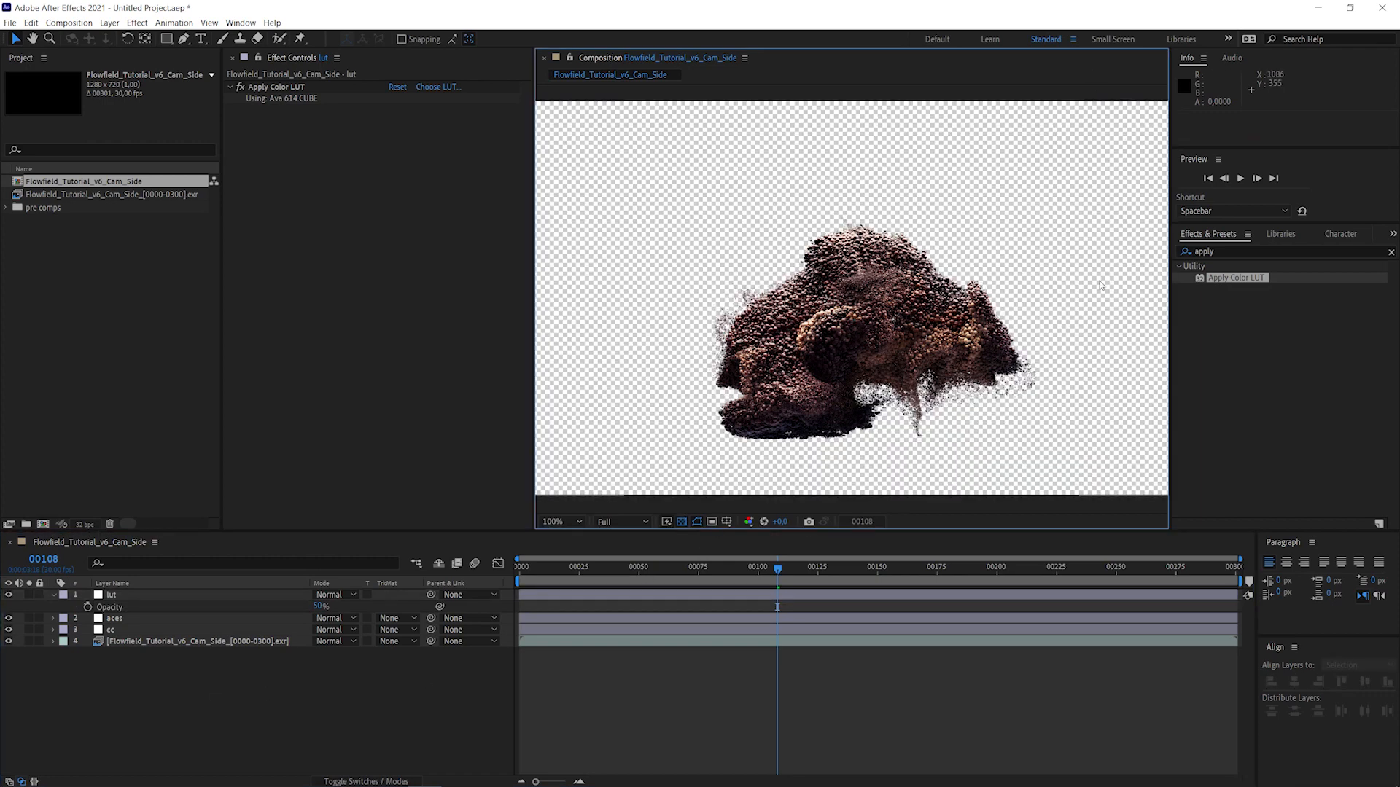
pyautogui.click(682, 522)
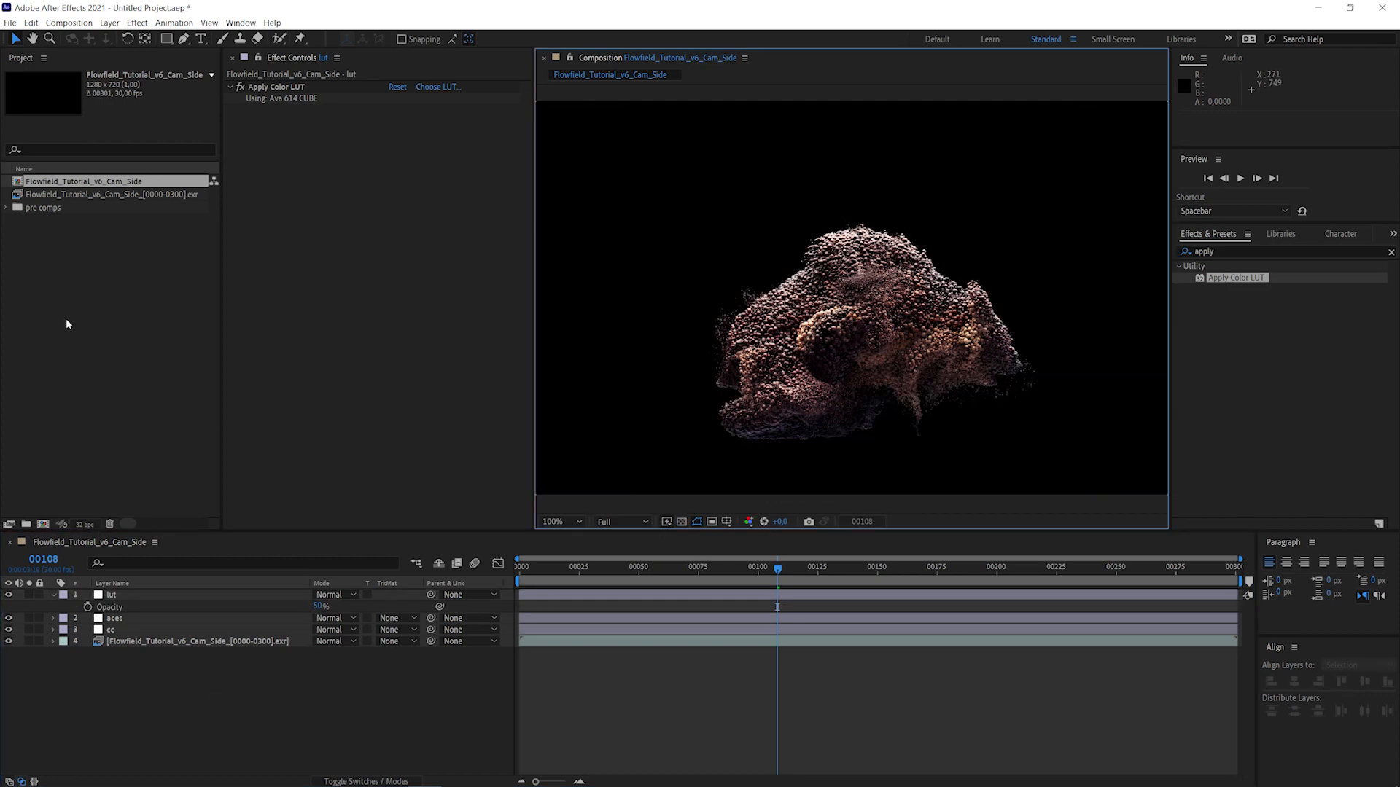
# - Create a new composition from the Flowfield_Tutorial_v6_Cam_Side comp and move the playhead to frame 107
pyautogui.click(69, 271)
pyautogui.click(82, 188)
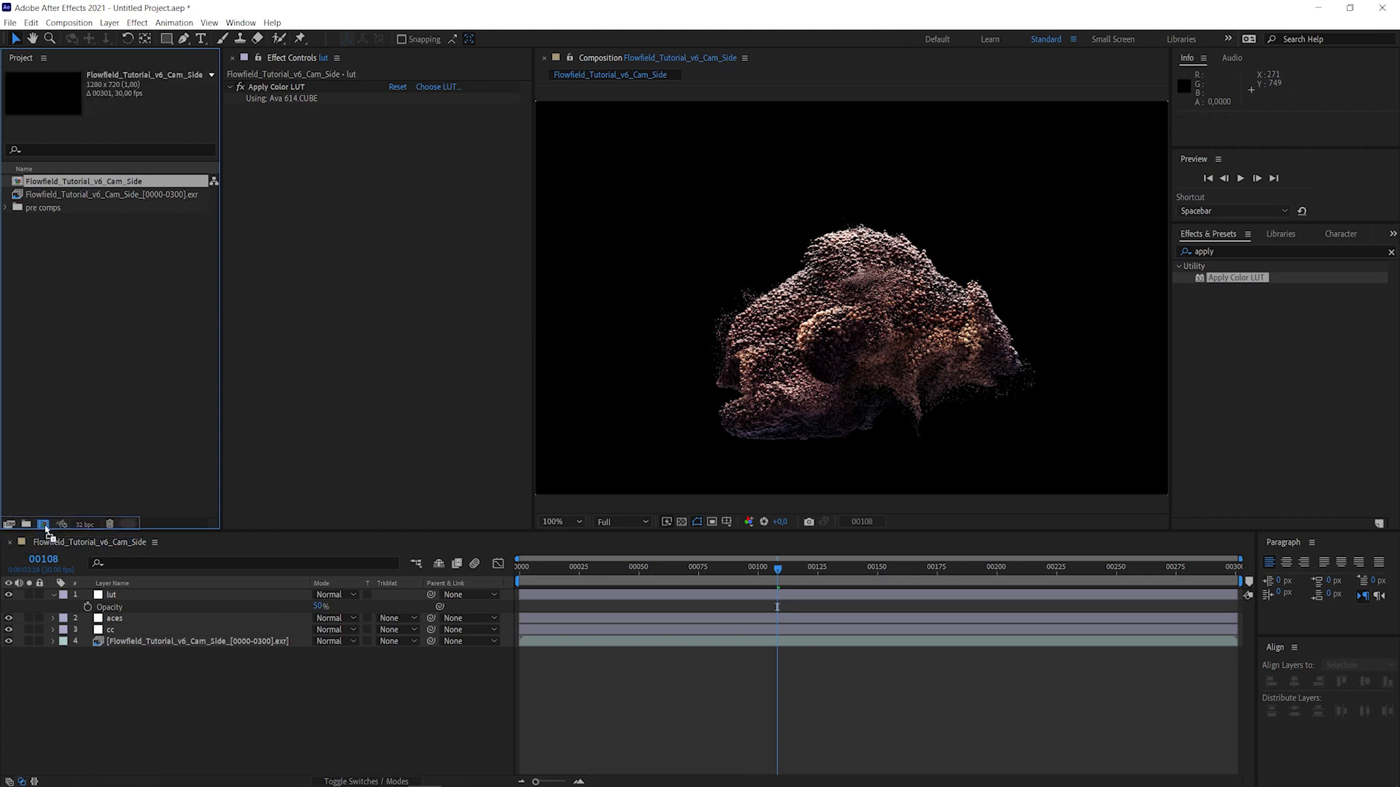
pyautogui.moveTo(44, 528); pyautogui.dragTo(43, 525)
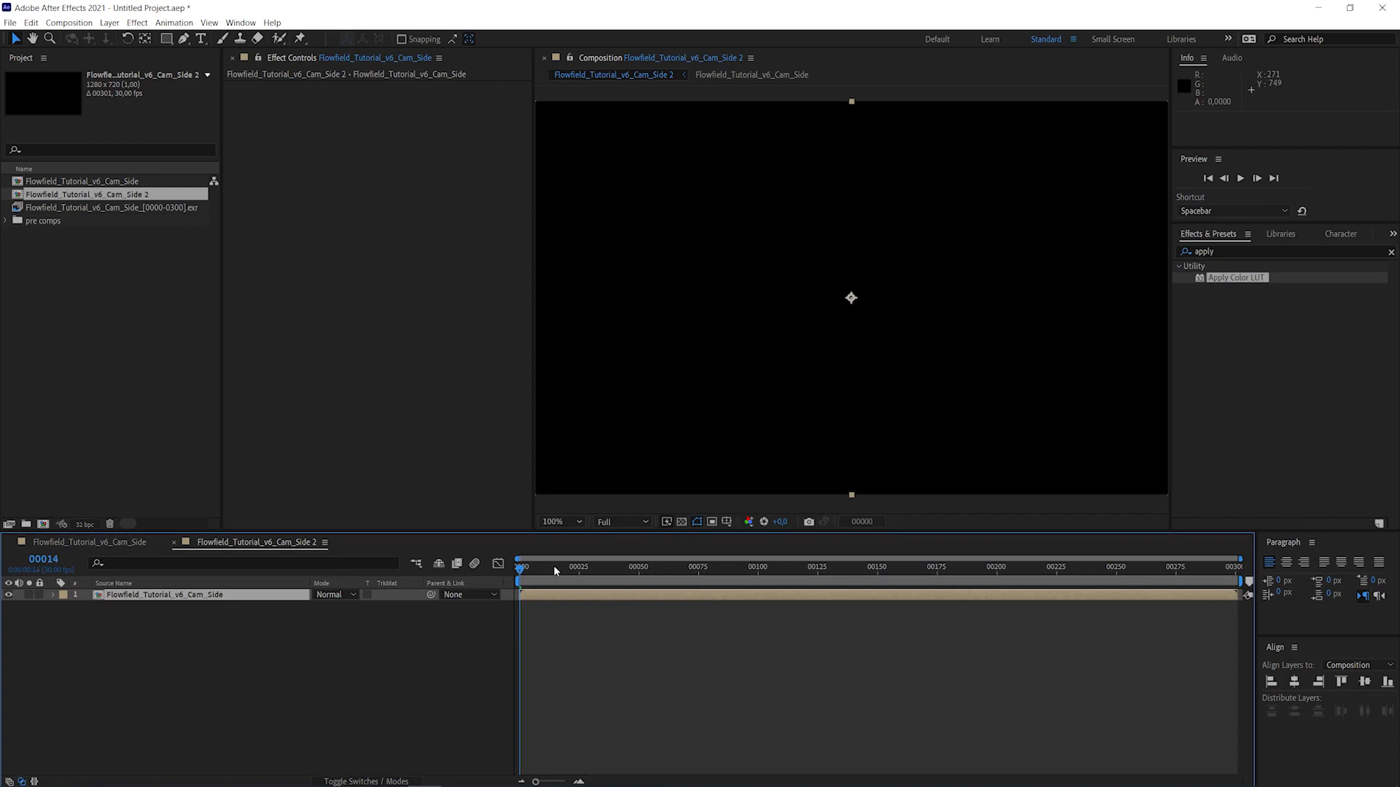
pyautogui.moveTo(554, 566); pyautogui.dragTo(775, 569)
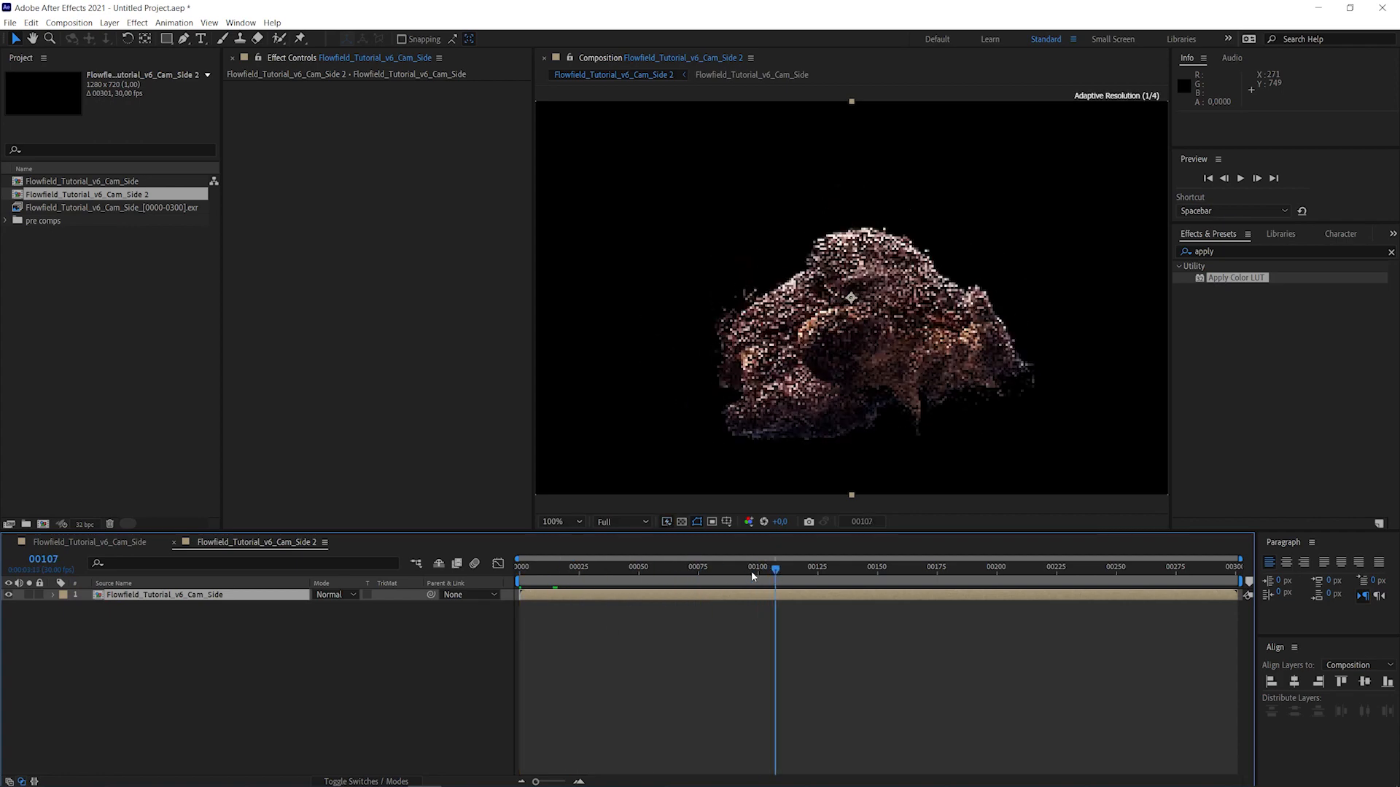
# - Add a white 1280 x 720 solid named bg to the new composition, below the Flowfield_Tutorial_v6_Cam_Side layer
pyautogui.click(177, 637)
pyautogui.rightClick(176, 636)
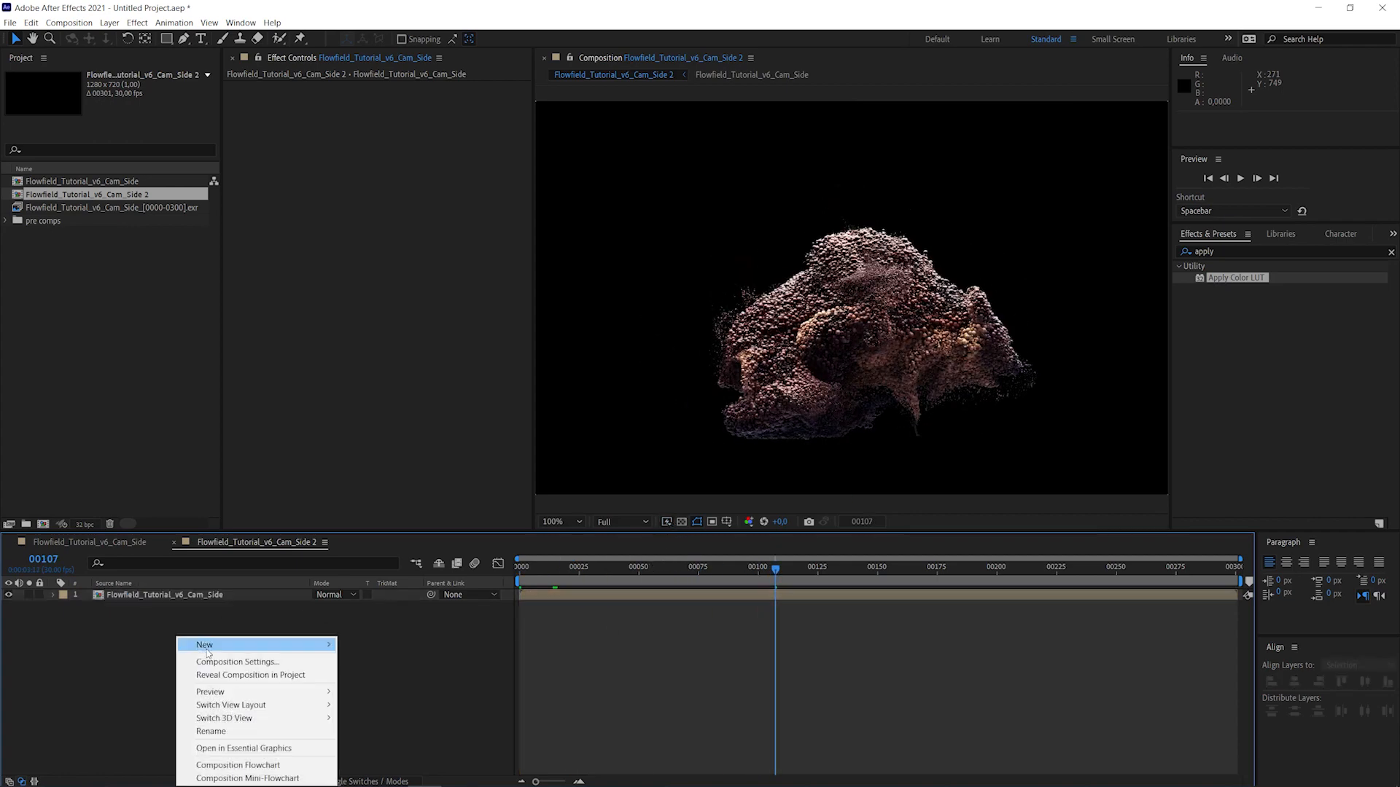
pyautogui.moveTo(219, 645)
pyautogui.click(387, 539)
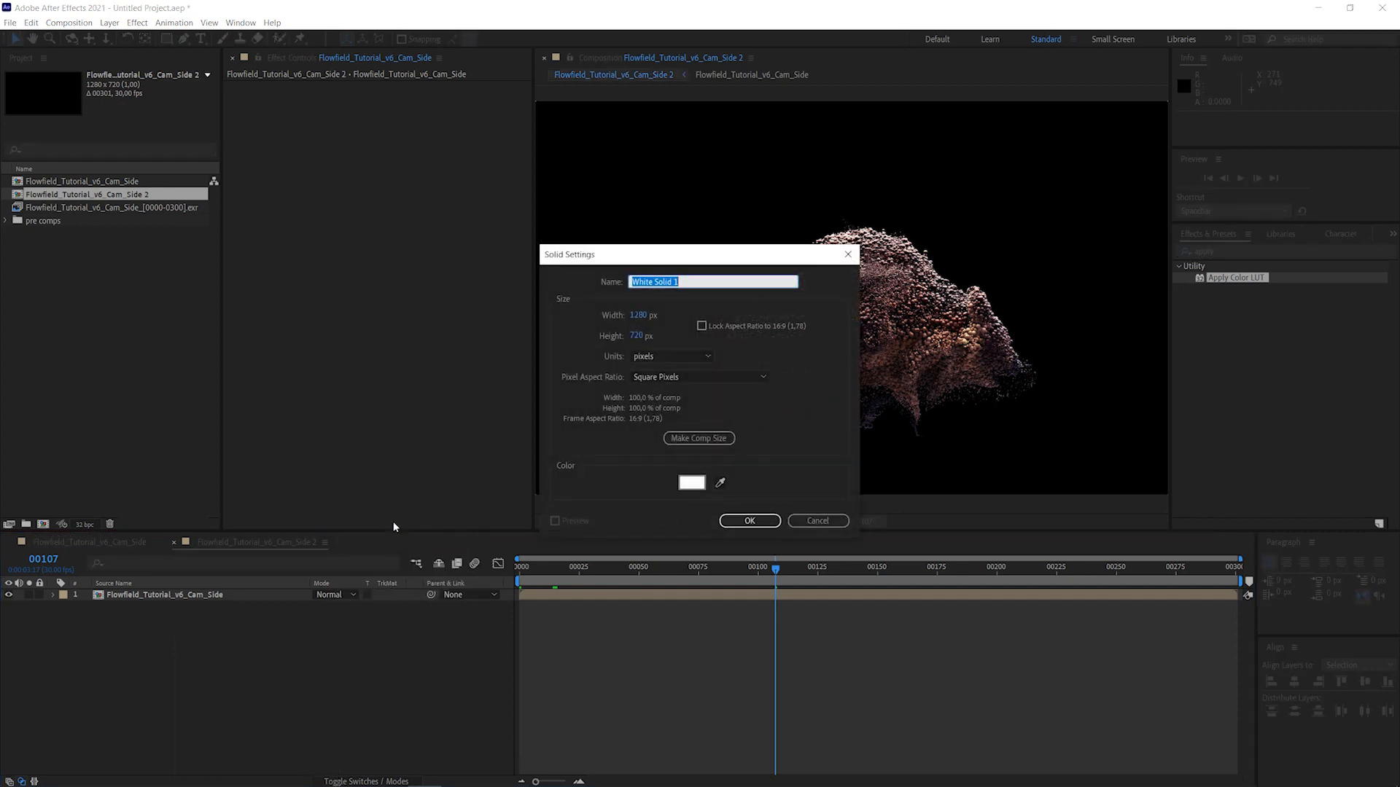
pyautogui.write('bg')
pyautogui.click(749, 520)
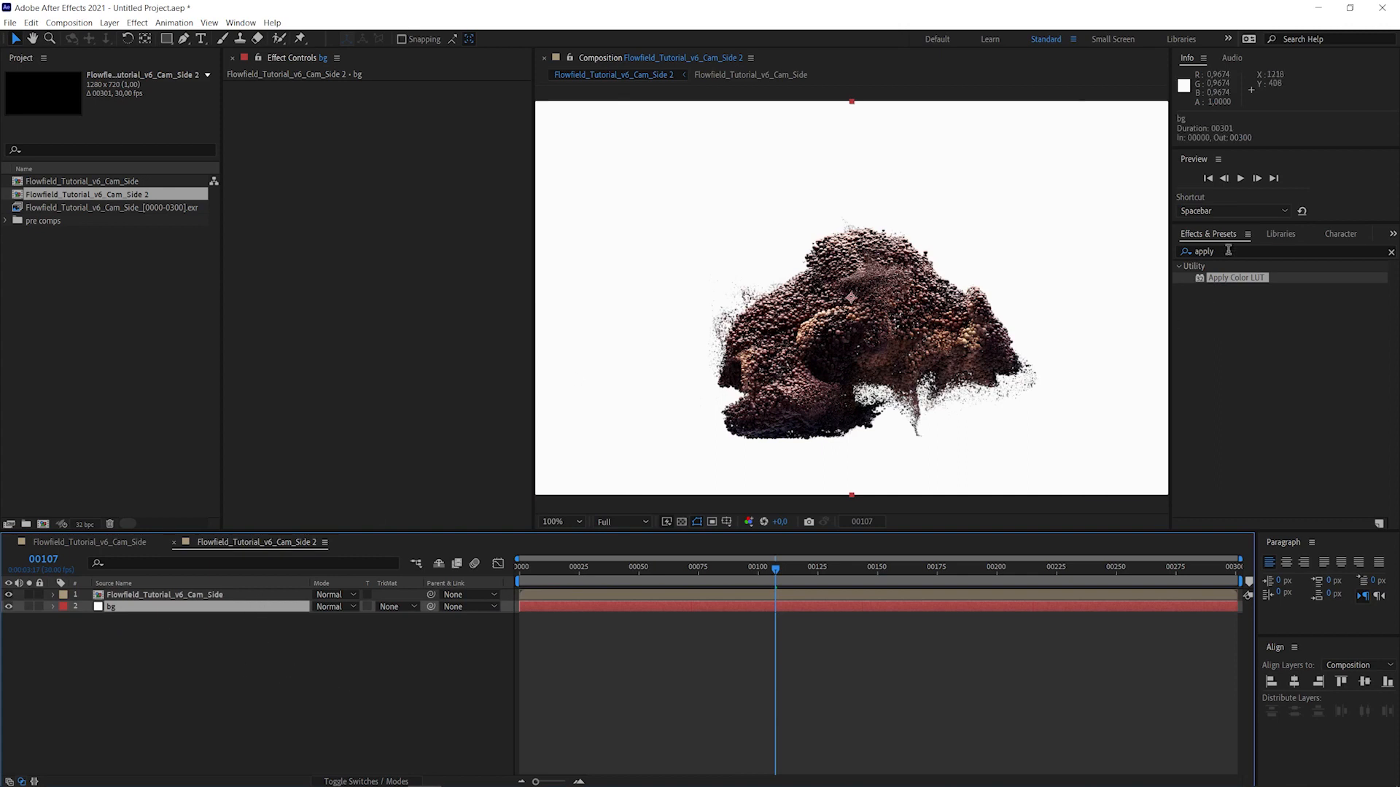
# - Find the Fill effect and apply it to the bg solid
pyautogui.write('il')
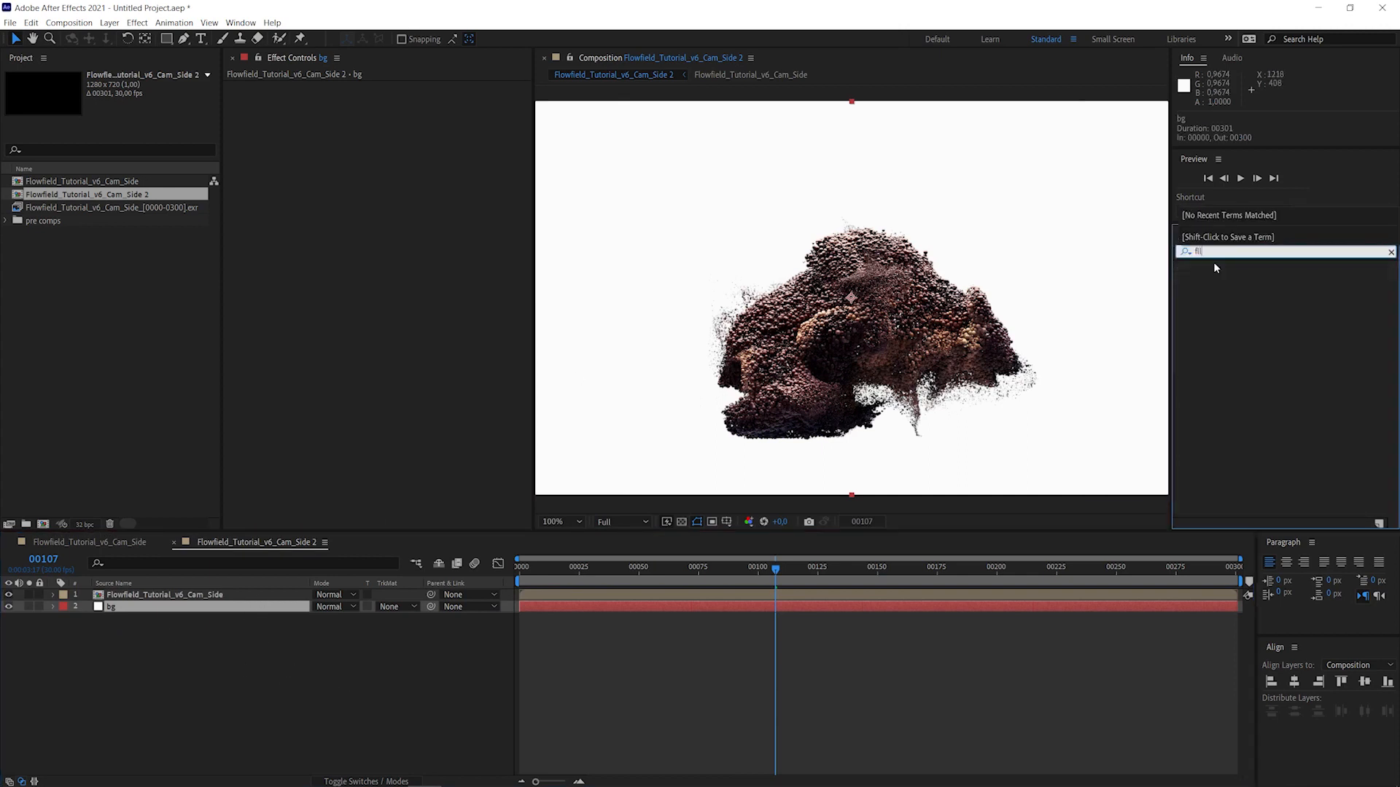
pyautogui.write('l')
pyautogui.moveTo(1225, 337); pyautogui.dragTo(618, 331)
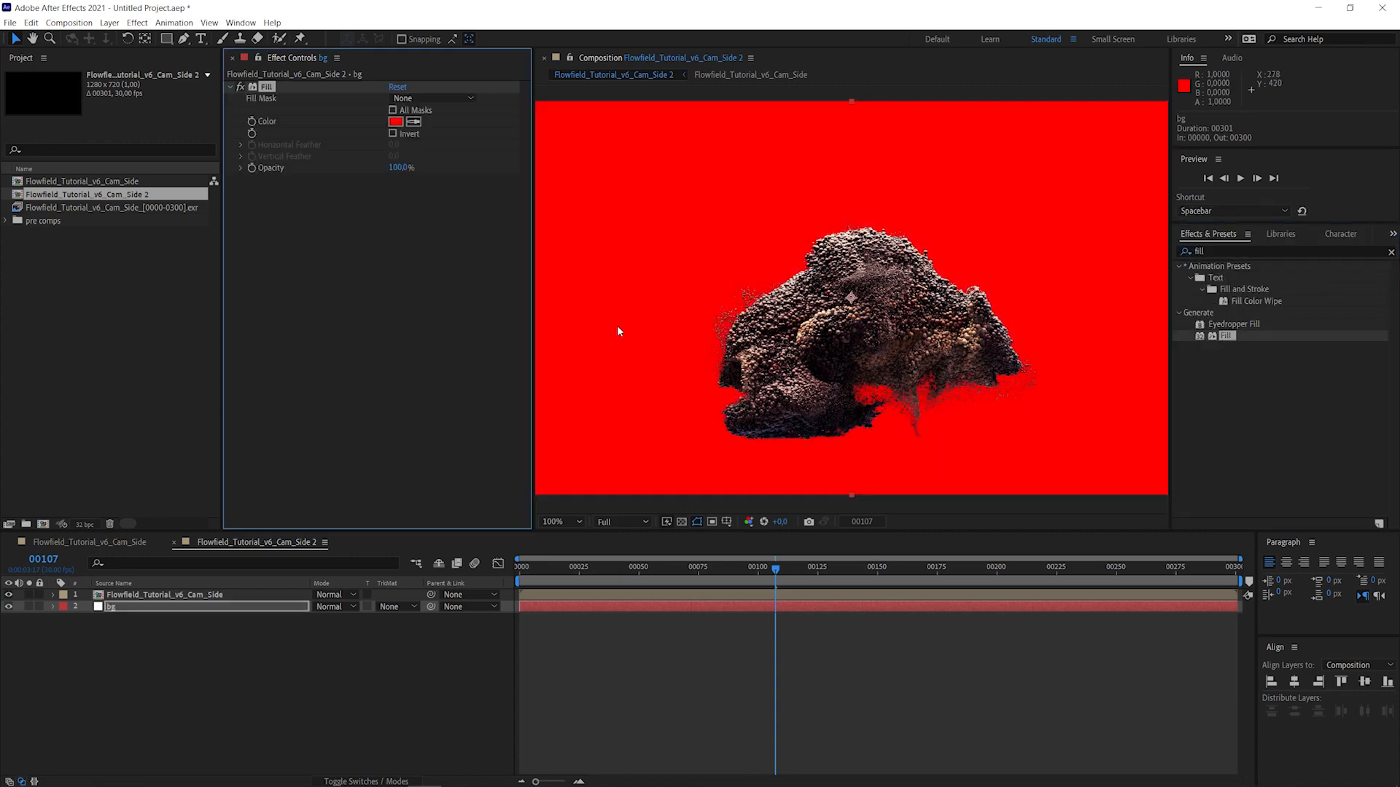
# - Set the bg layer's Fill color to neutral grey AAAAAA and play back the composition from frame 0
pyautogui.click(395, 121)
pyautogui.moveTo(554, 540); pyautogui.dragTo(481, 577)
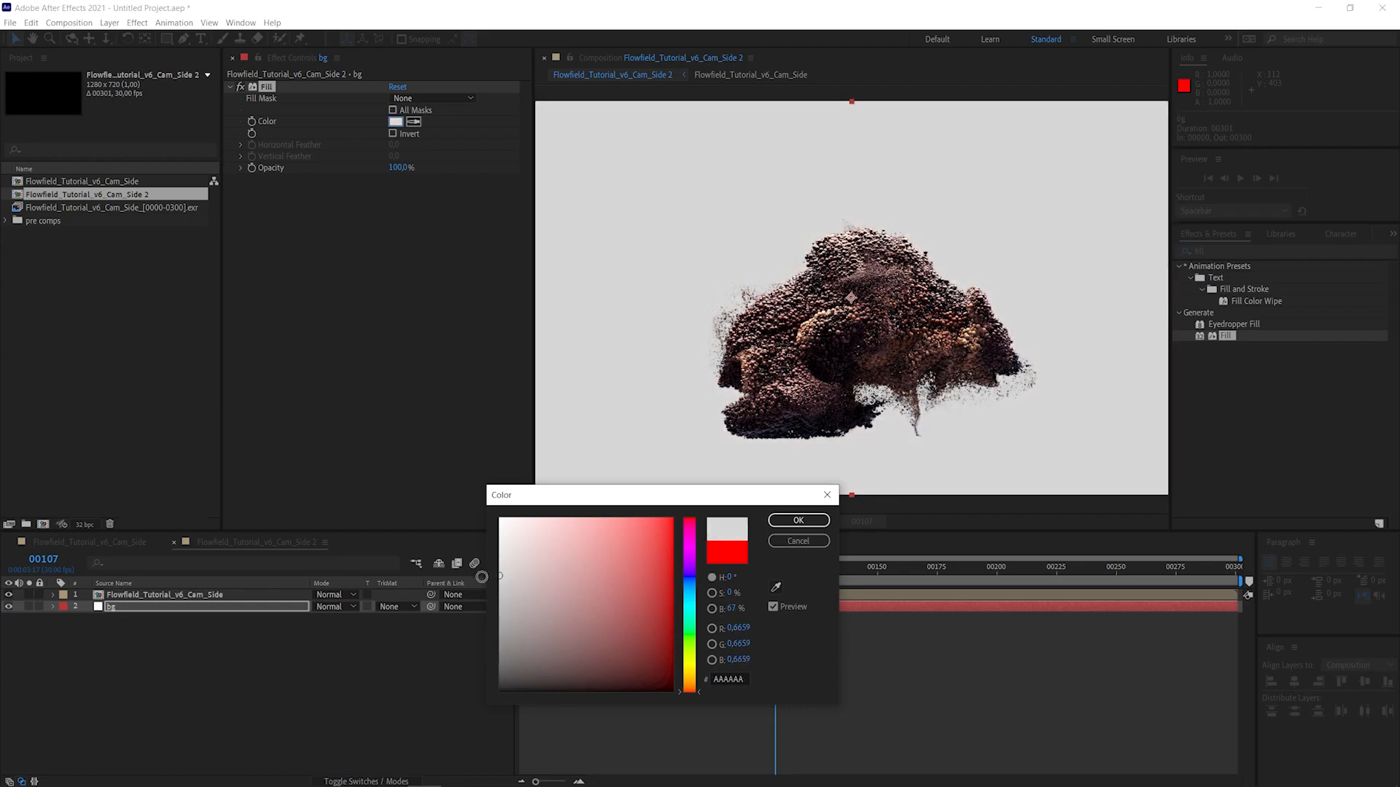
pyautogui.click(797, 521)
pyautogui.press('space')
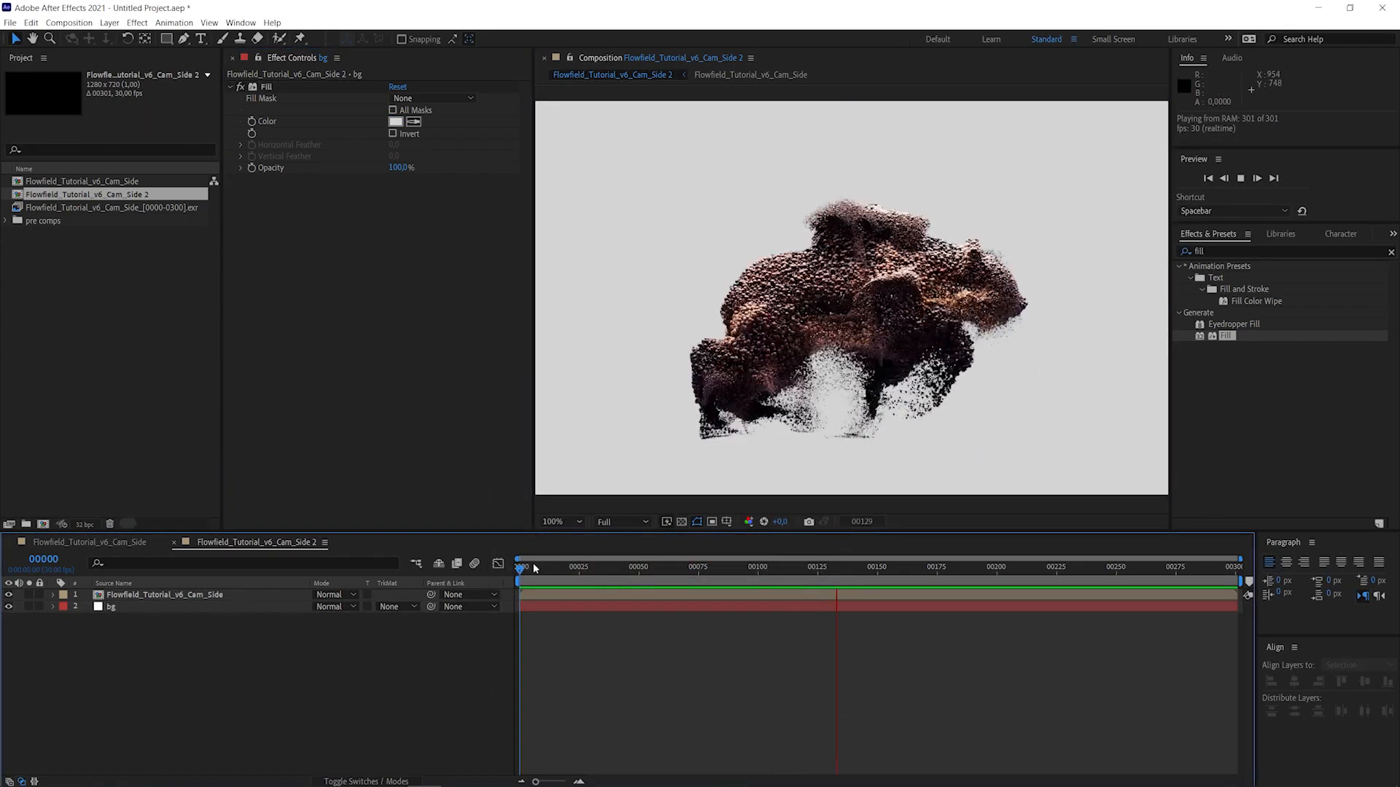